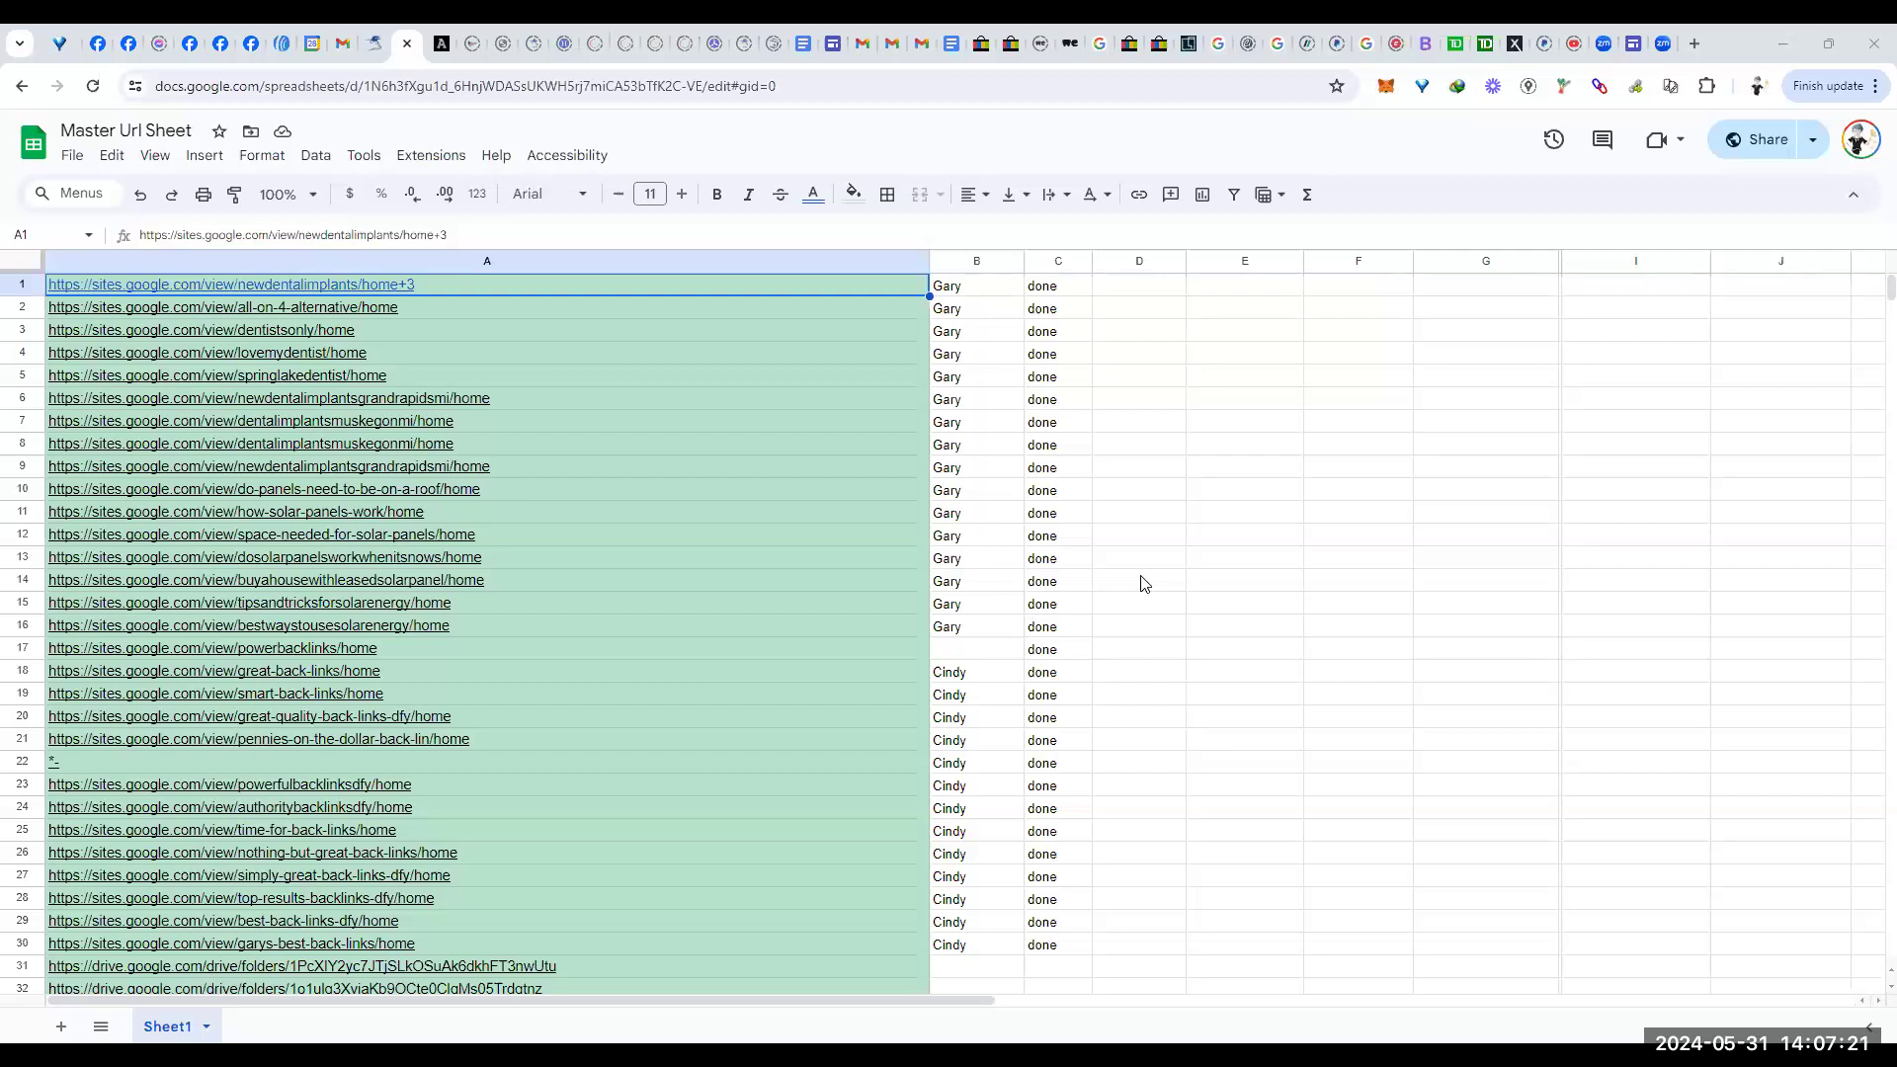
# Step: Scroll down Sheet1 of Master Url Sheet to the Ohio Cities header near row 722
pyautogui.scroll(-20, 1143, 583)
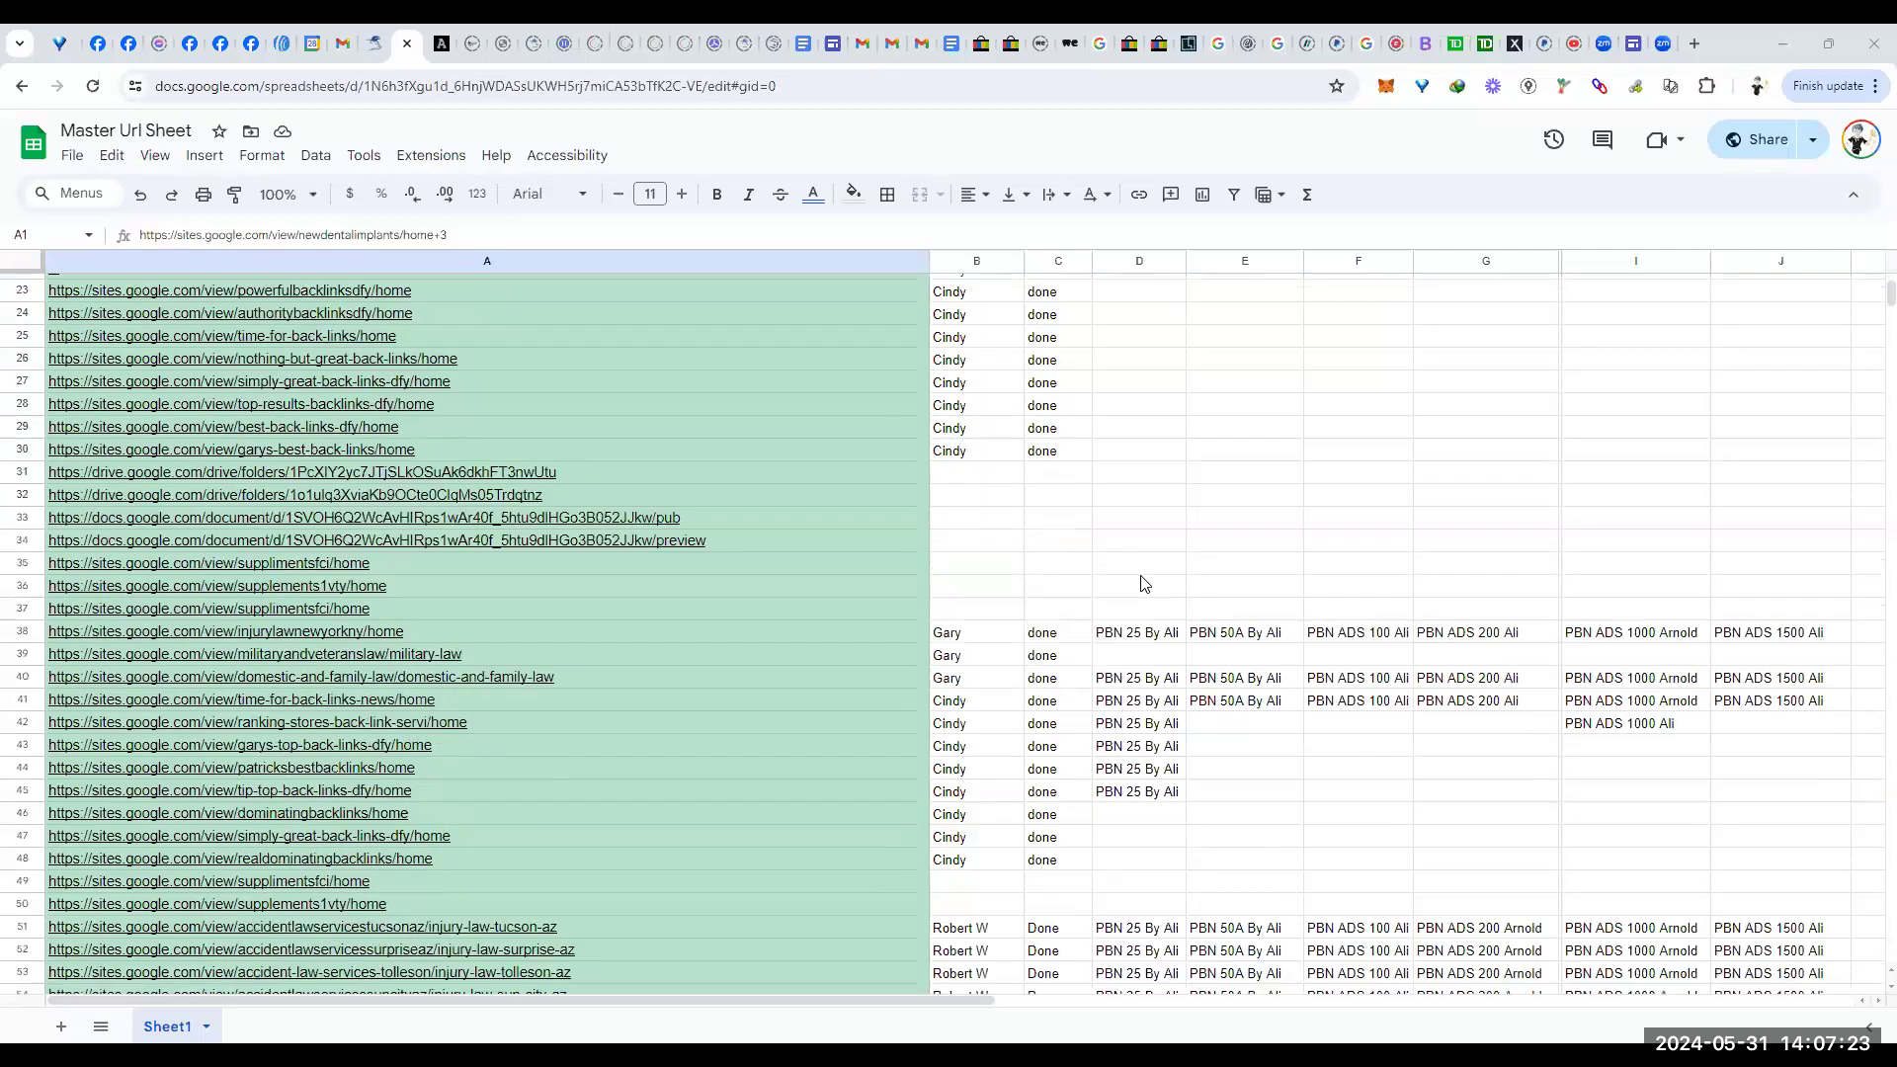
pyautogui.scroll(-20, 1138, 591)
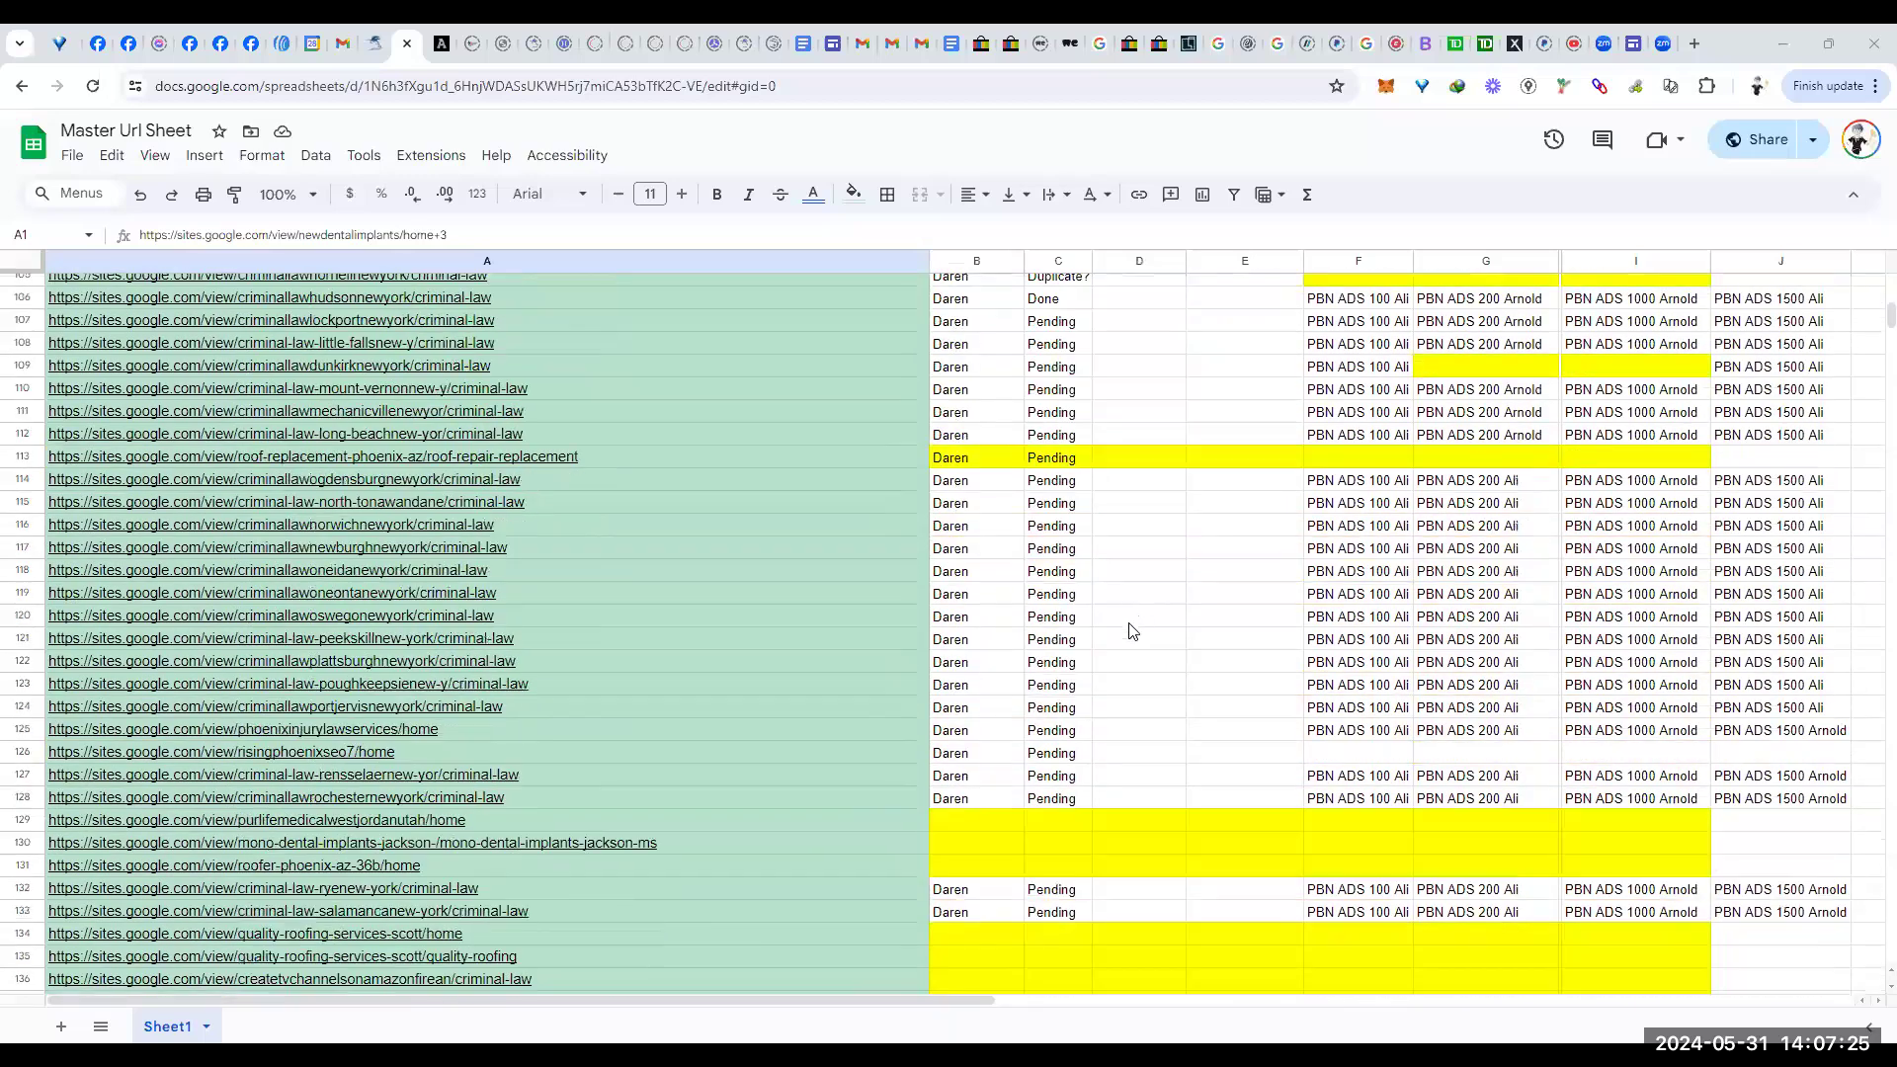
pyautogui.scroll(-20, 1165, 672)
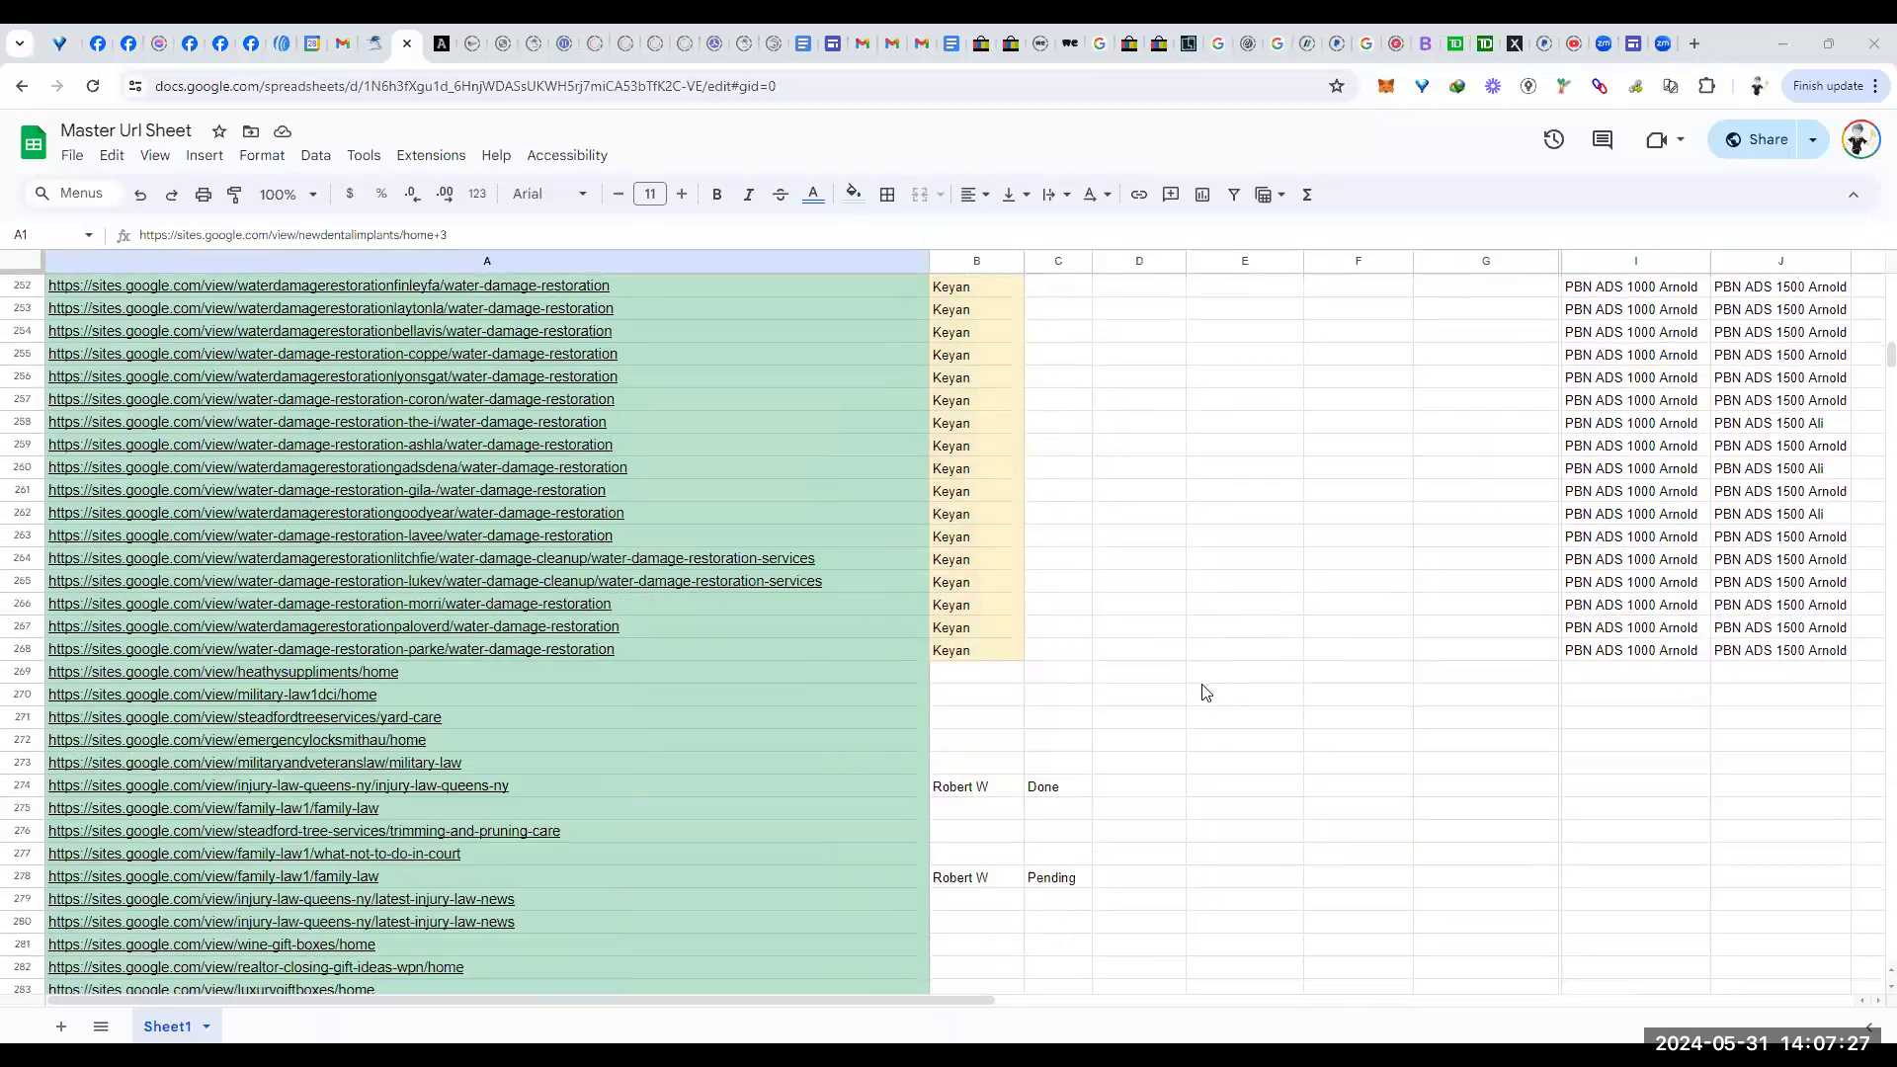
pyautogui.scroll(-20, 1225, 687)
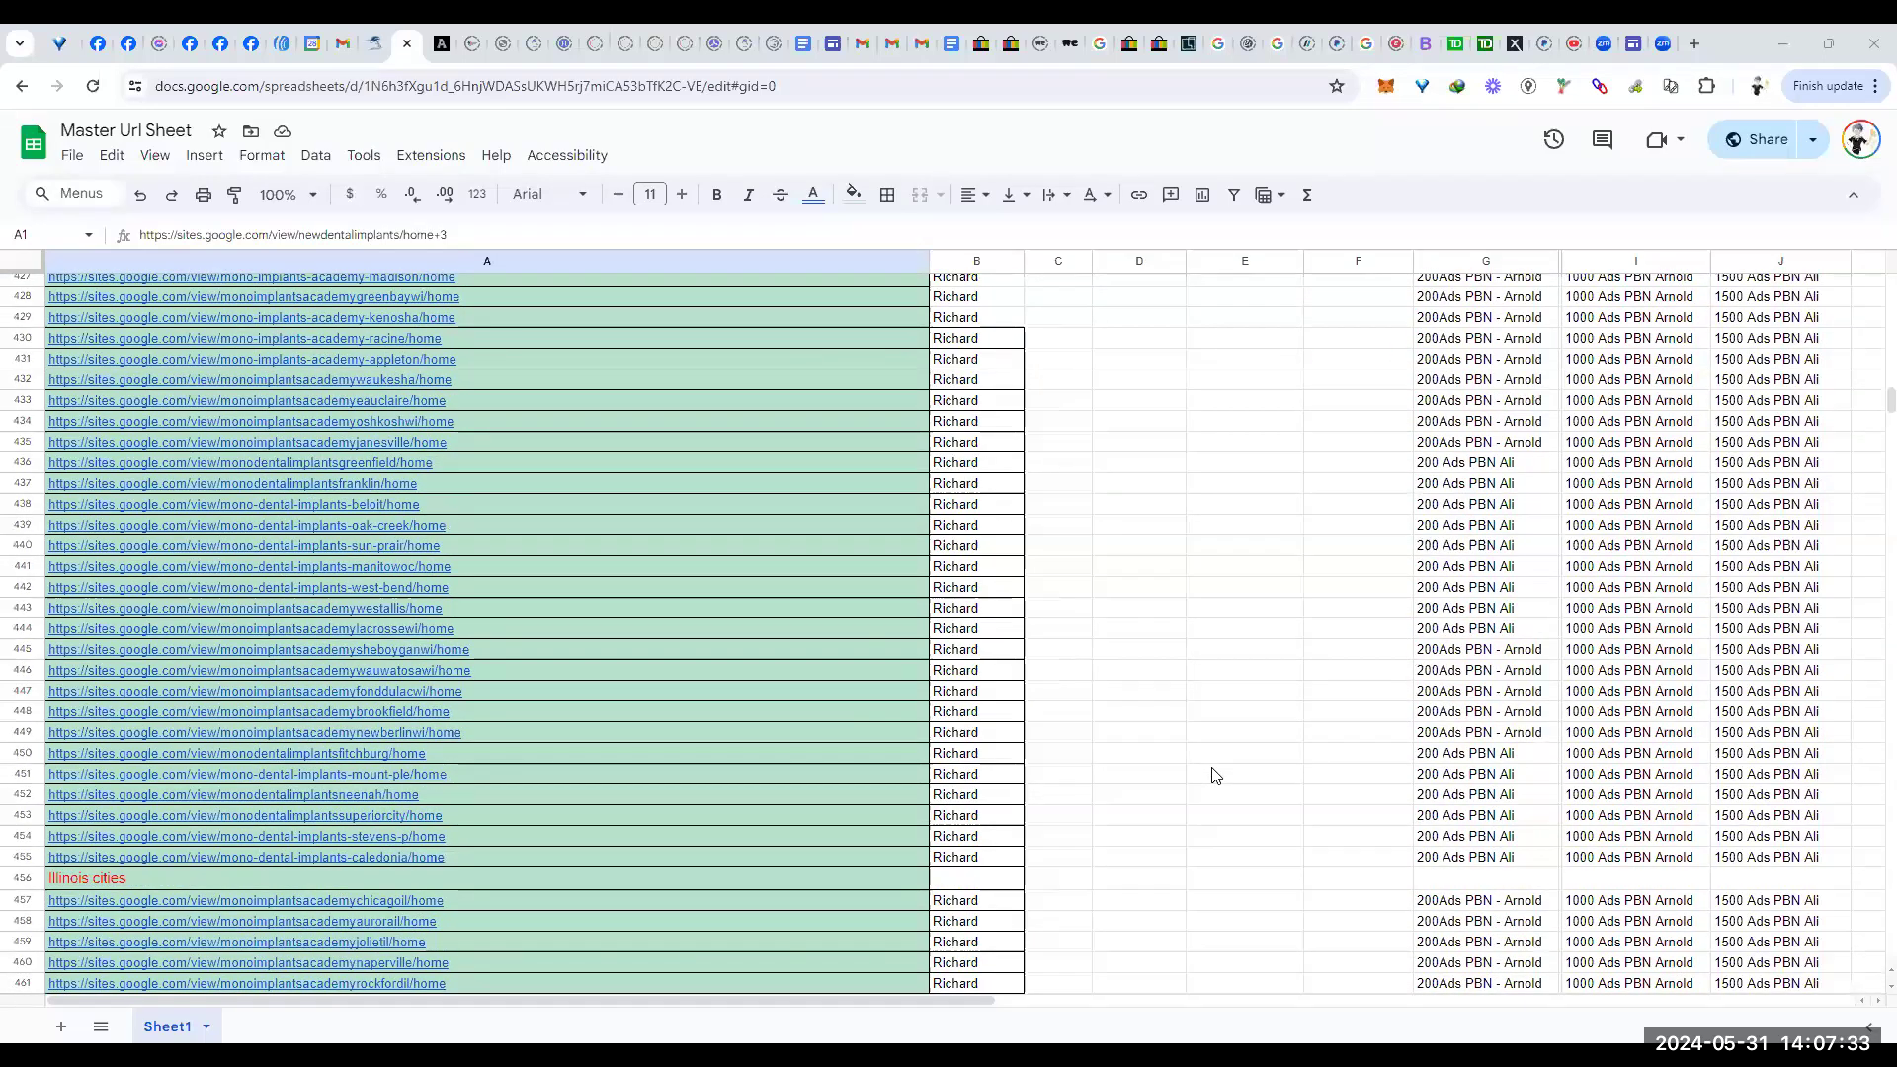
pyautogui.scroll(-20, 1215, 776)
pyautogui.scroll(-20, 1228, 776)
pyautogui.scroll(-19, 1235, 794)
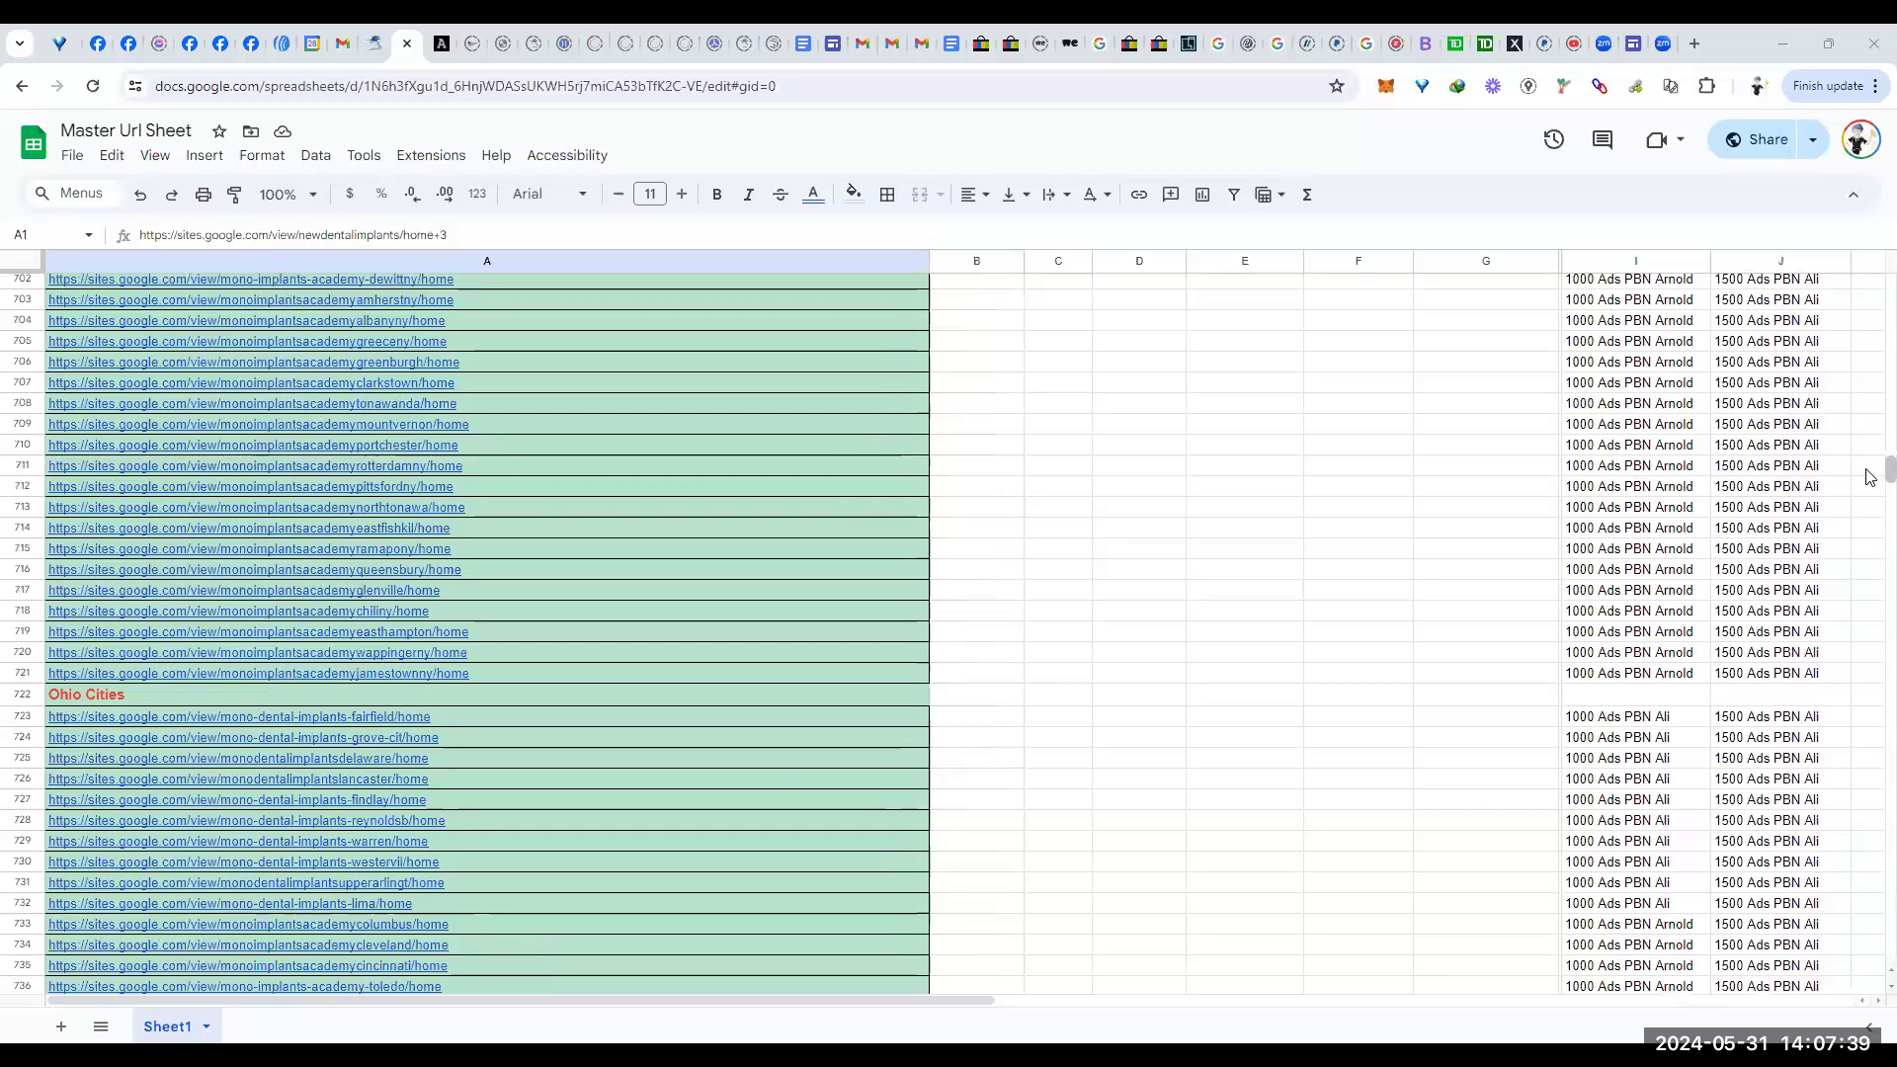
pyautogui.moveTo(1871, 478); pyautogui.dragTo(1874, 762)
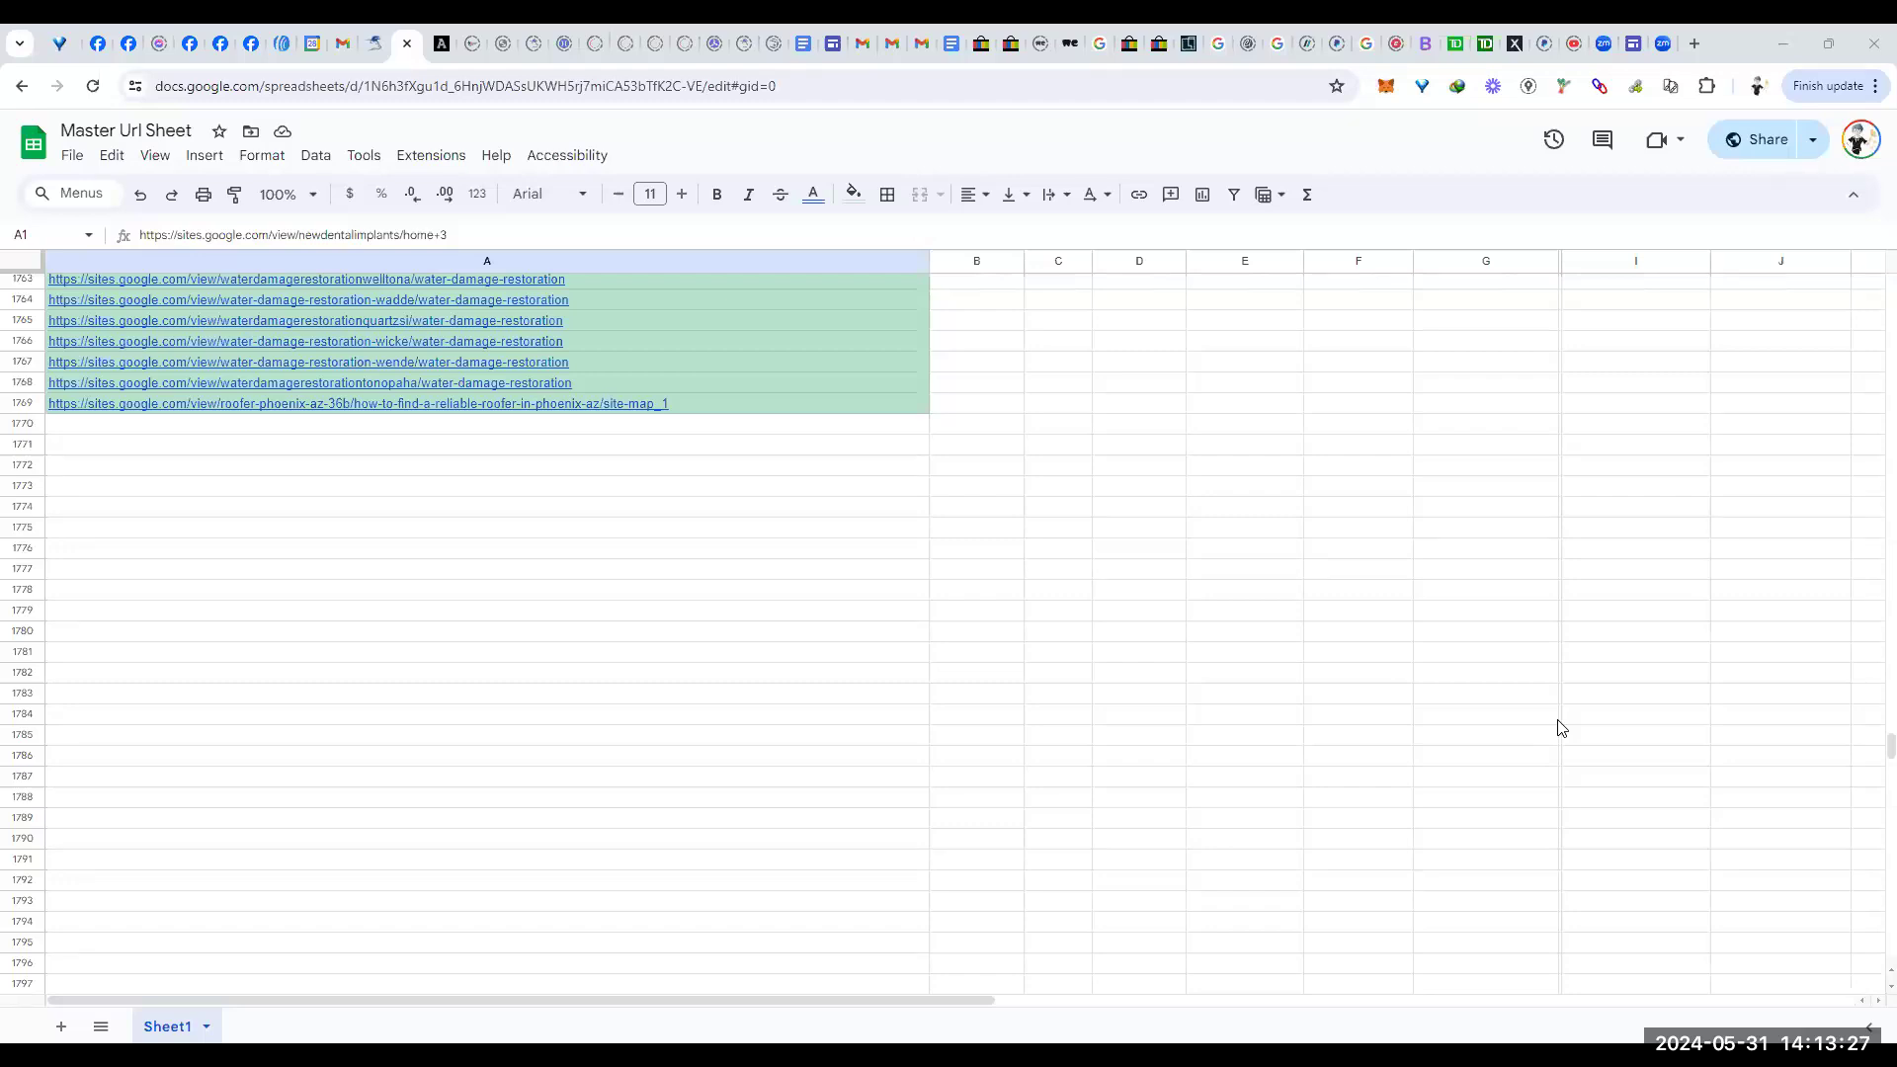
# Step: Bring the last filled row, 1769, with the roofer-phoenix-az site-map link into view
pyautogui.moveTo(305, 324)
pyautogui.scroll(3, 998, 490)
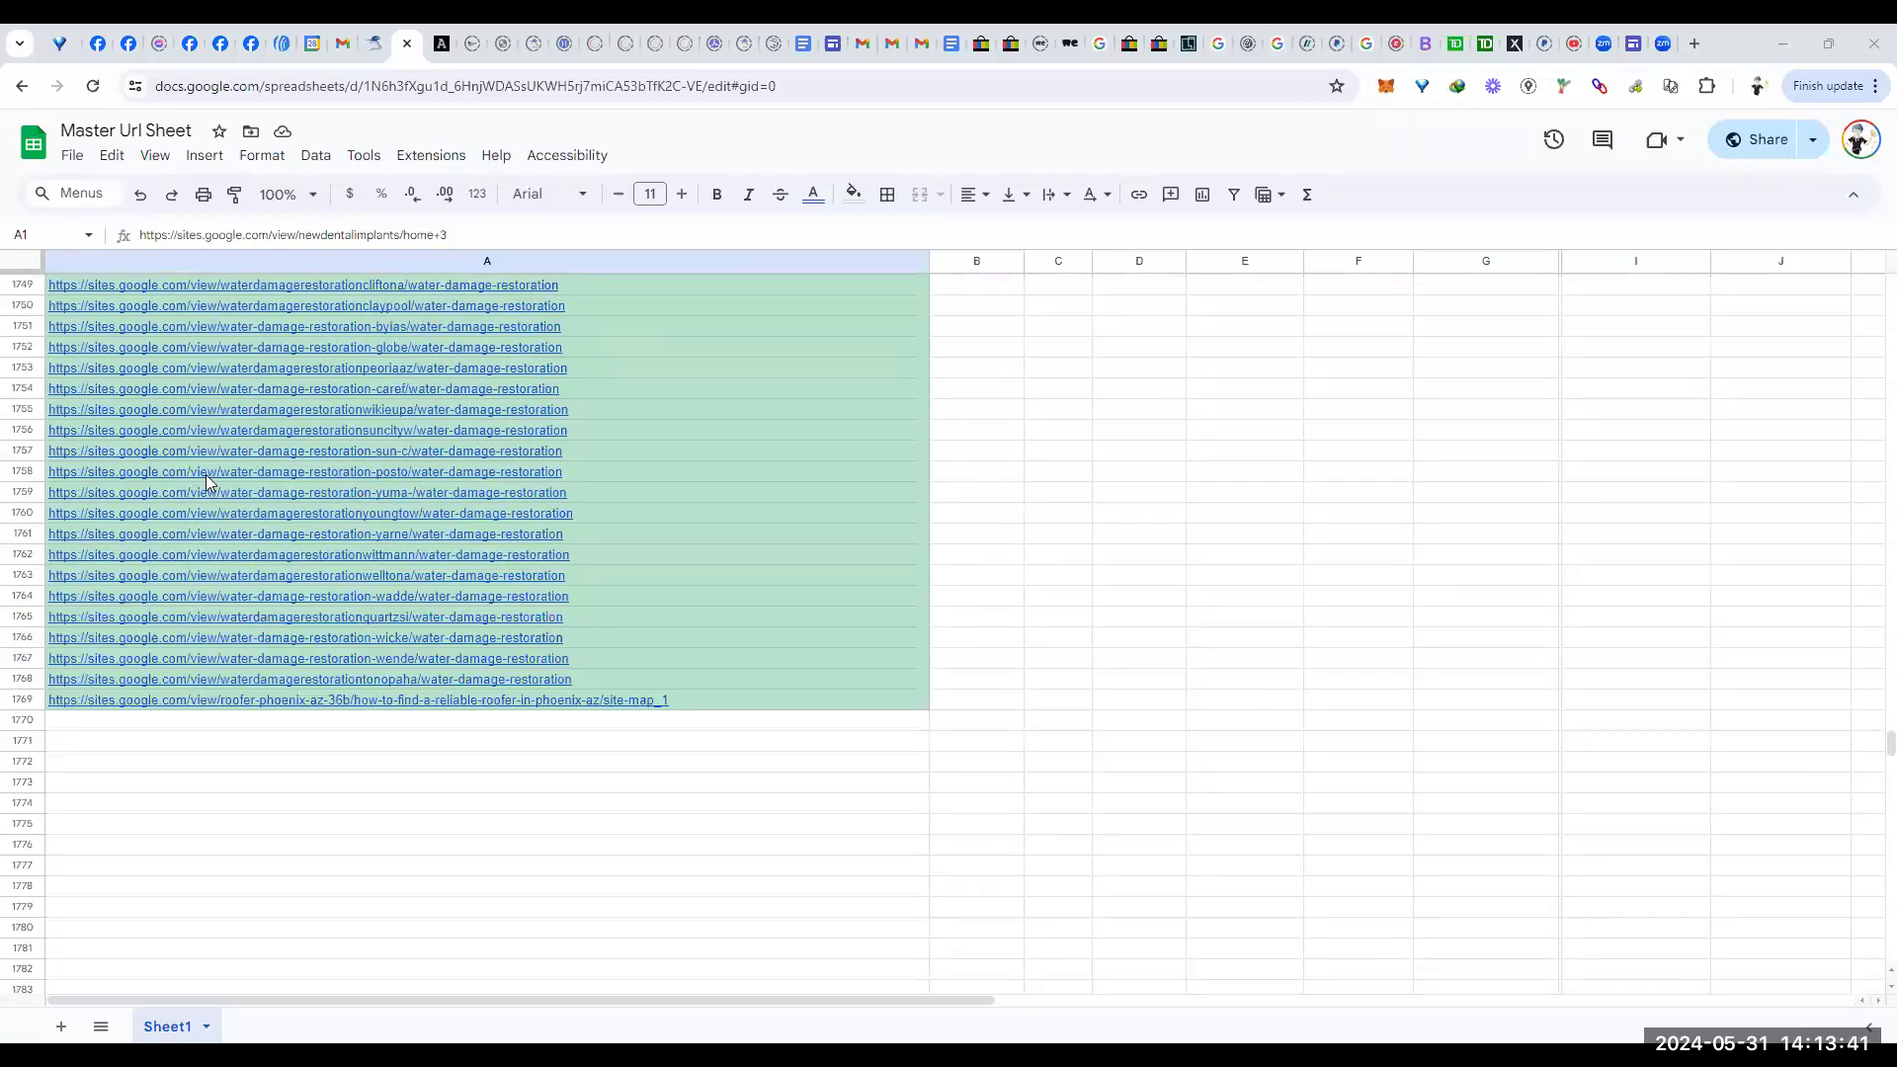
pyautogui.moveTo(65, 288)
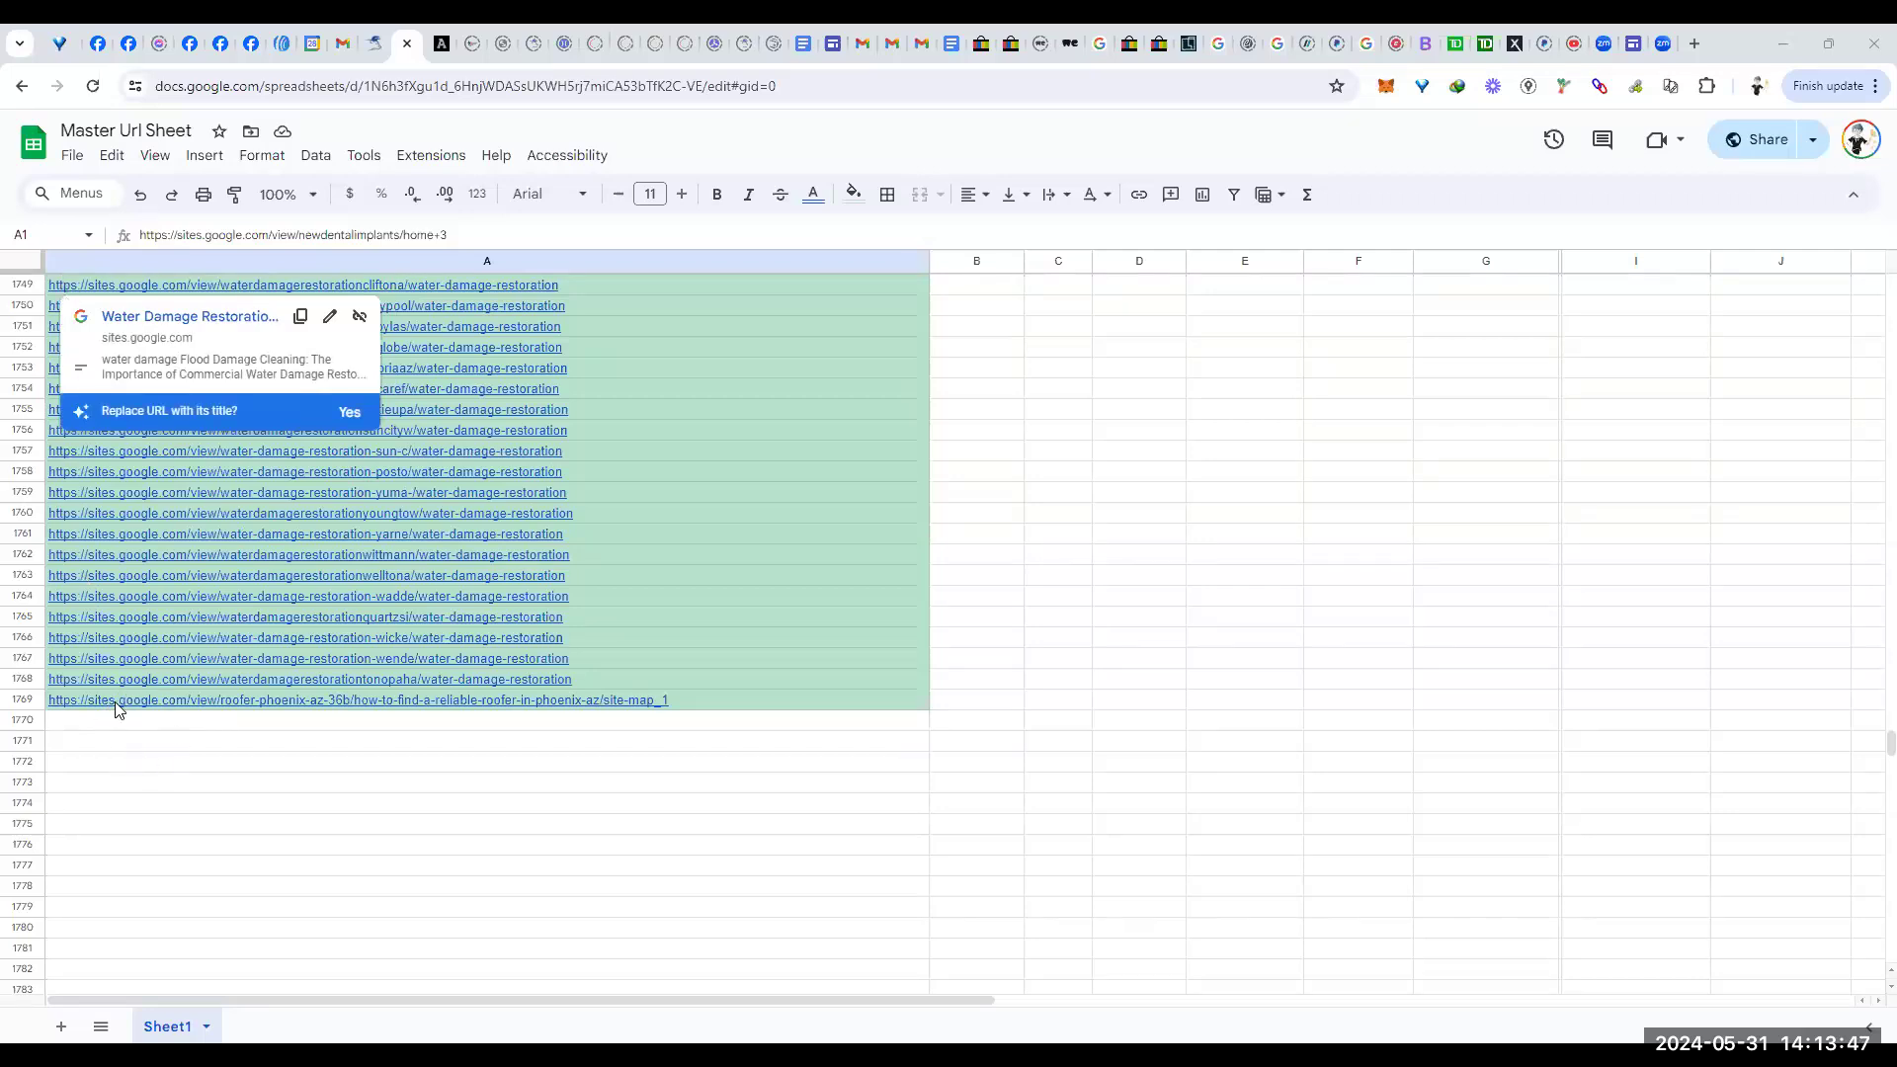
pyautogui.moveTo(116, 710)
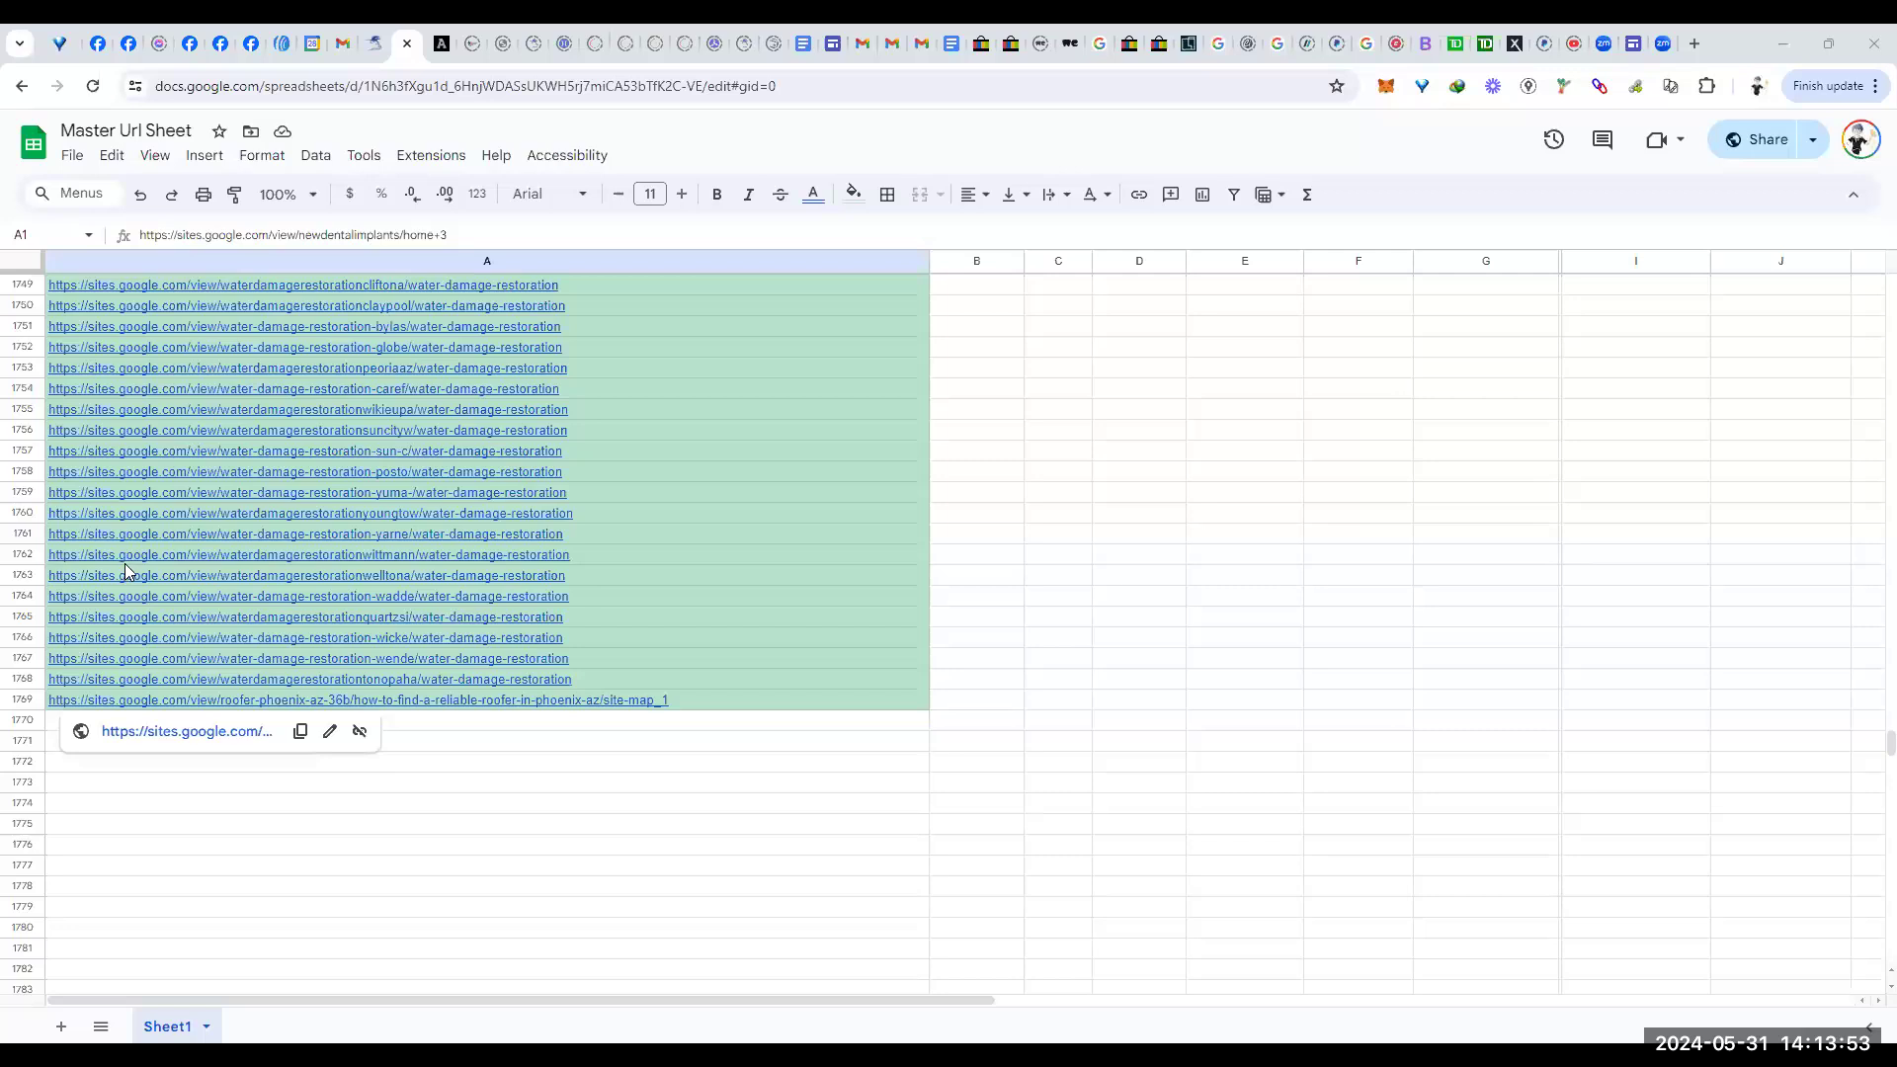
pyautogui.moveTo(144, 454)
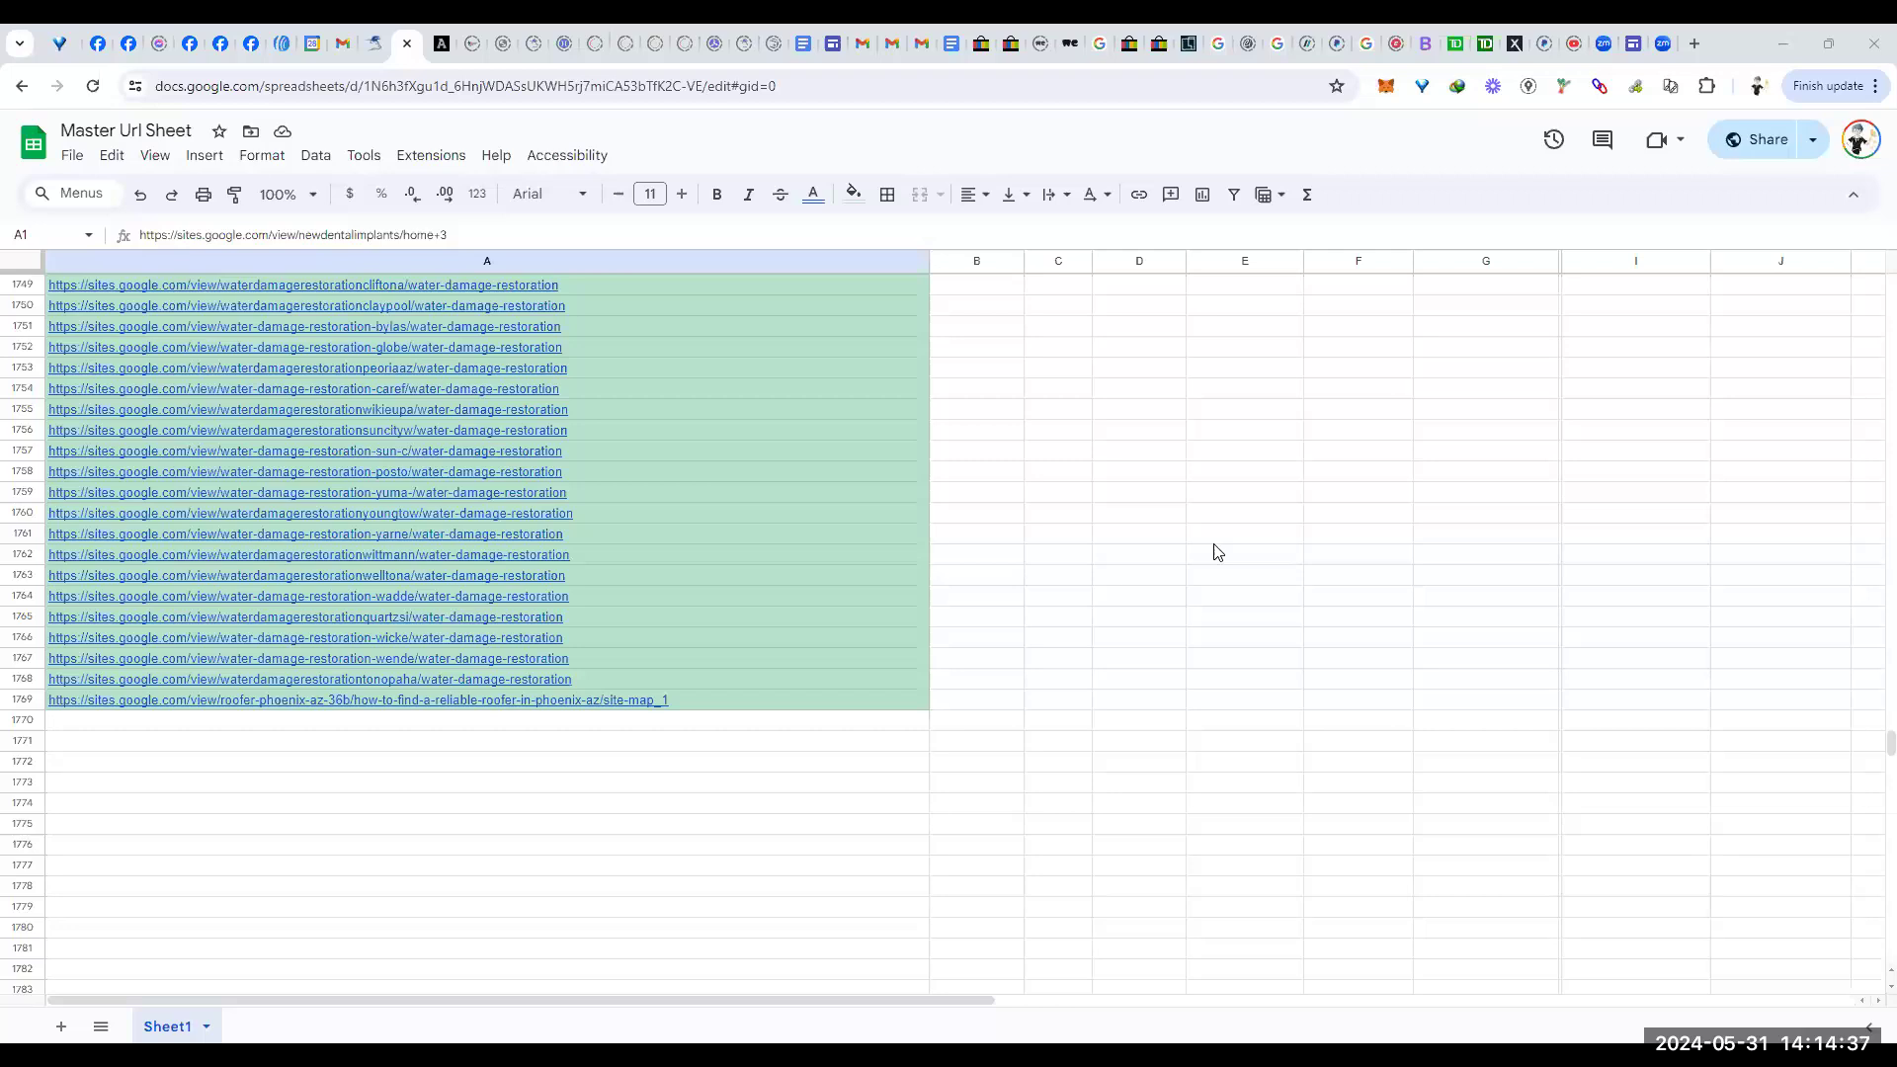
# Step: Open the context menu for cell C1759
pyautogui.rightClick(1049, 495)
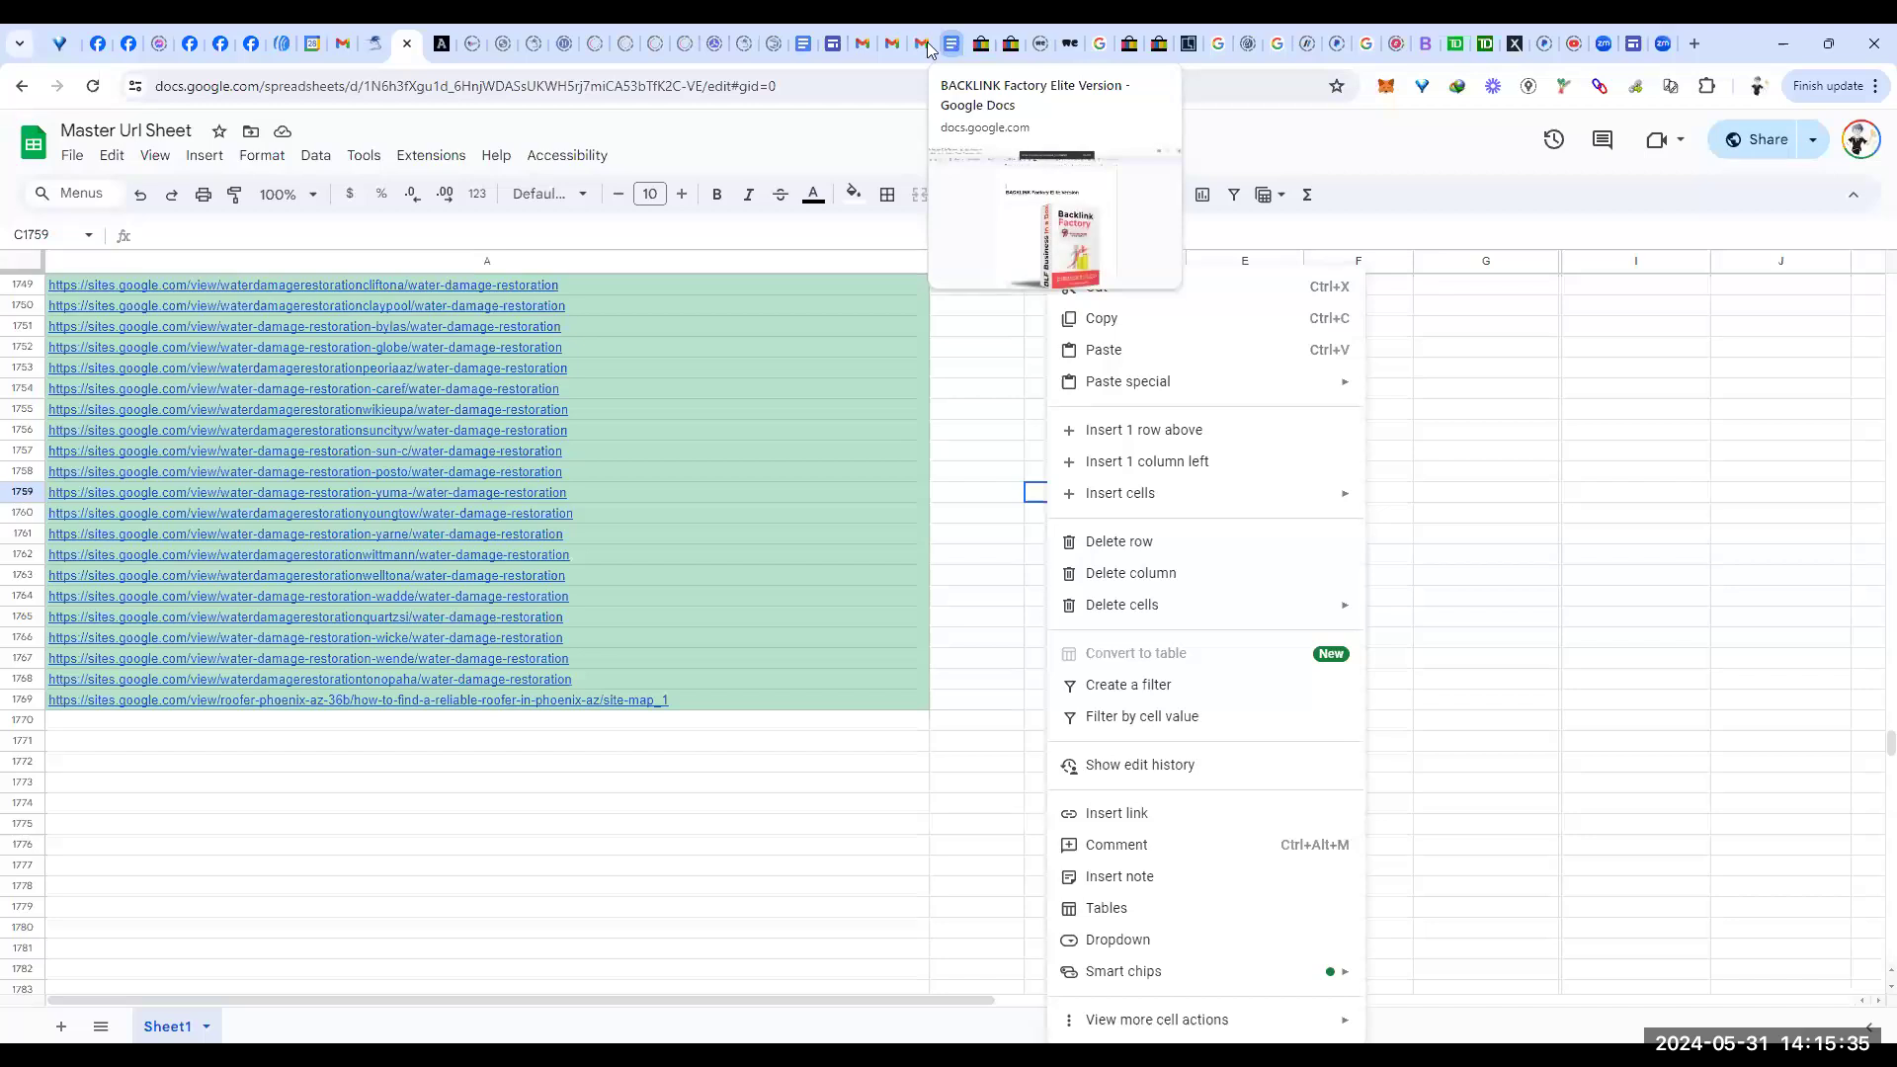
# Step: Open 'Mono Dental Implant Keywords' from the Recent documents list on the Google Docs home page
pyautogui.click(809, 49)
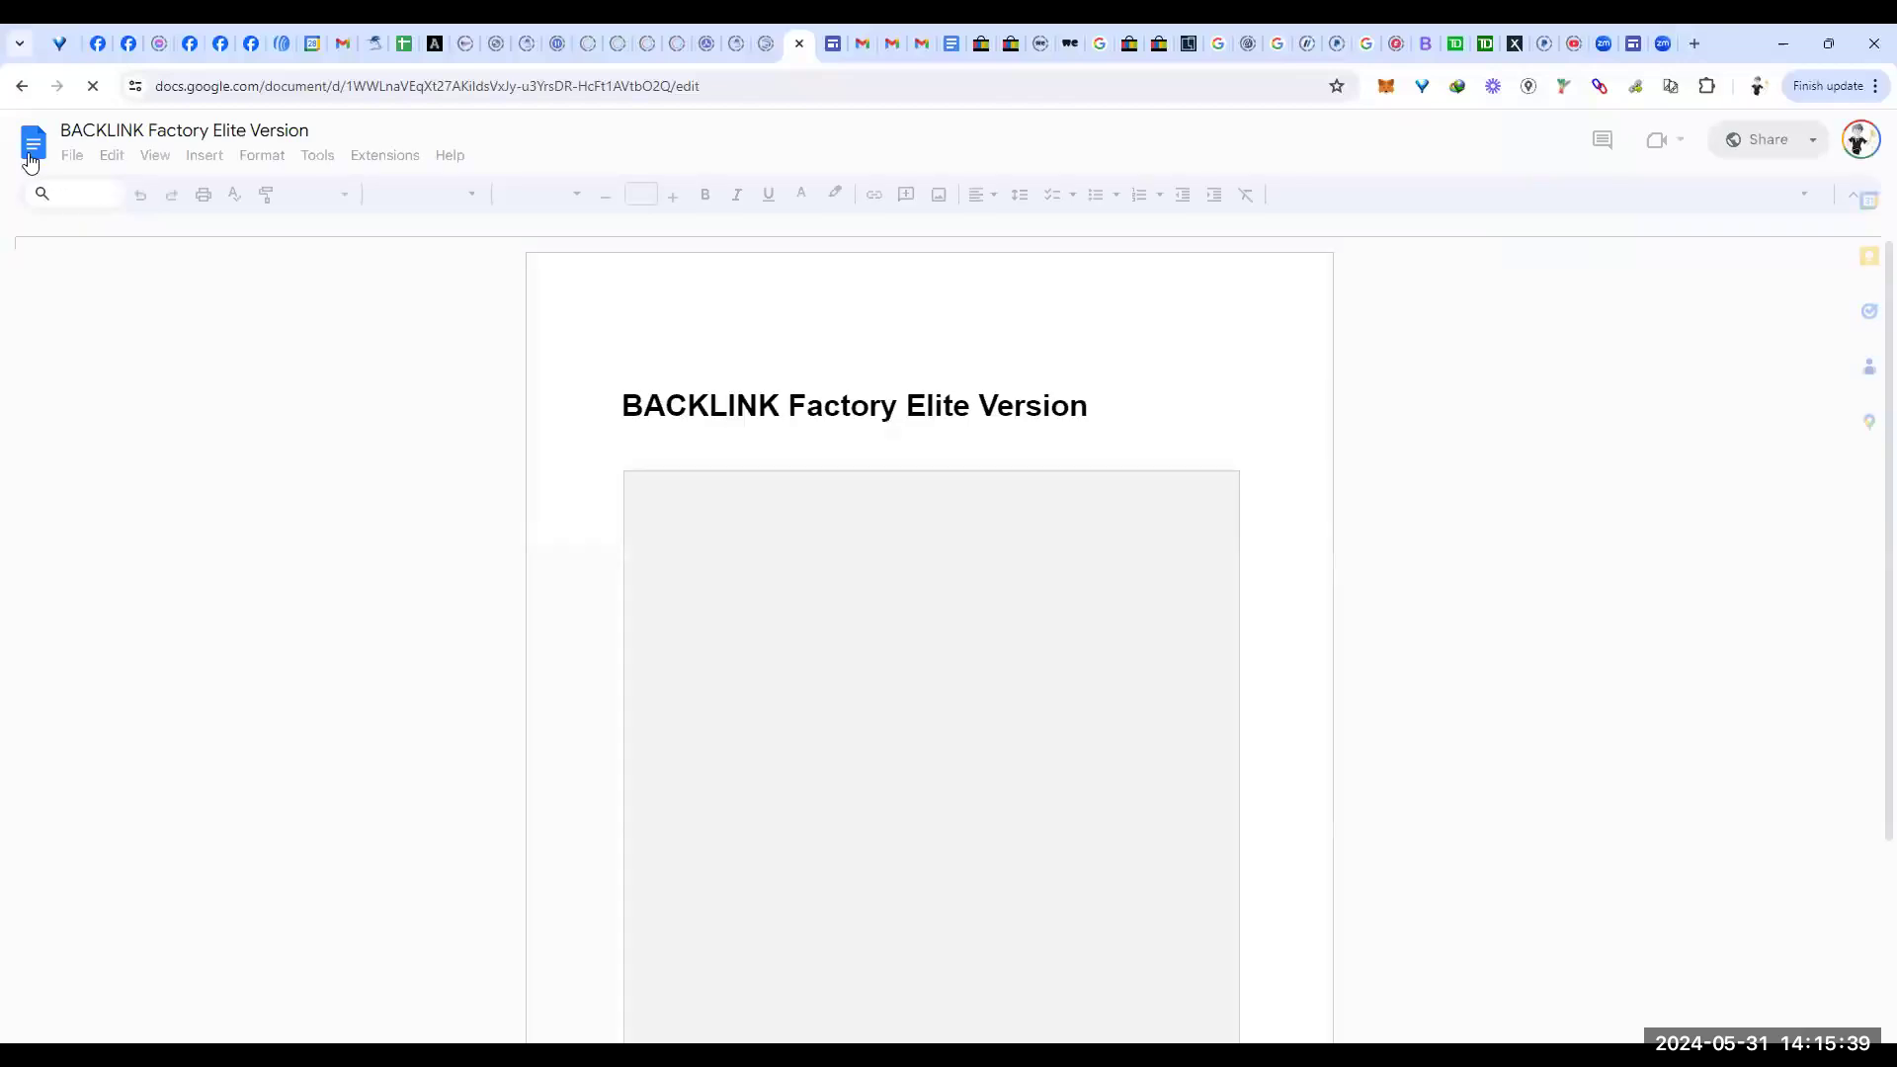
pyautogui.click(35, 148)
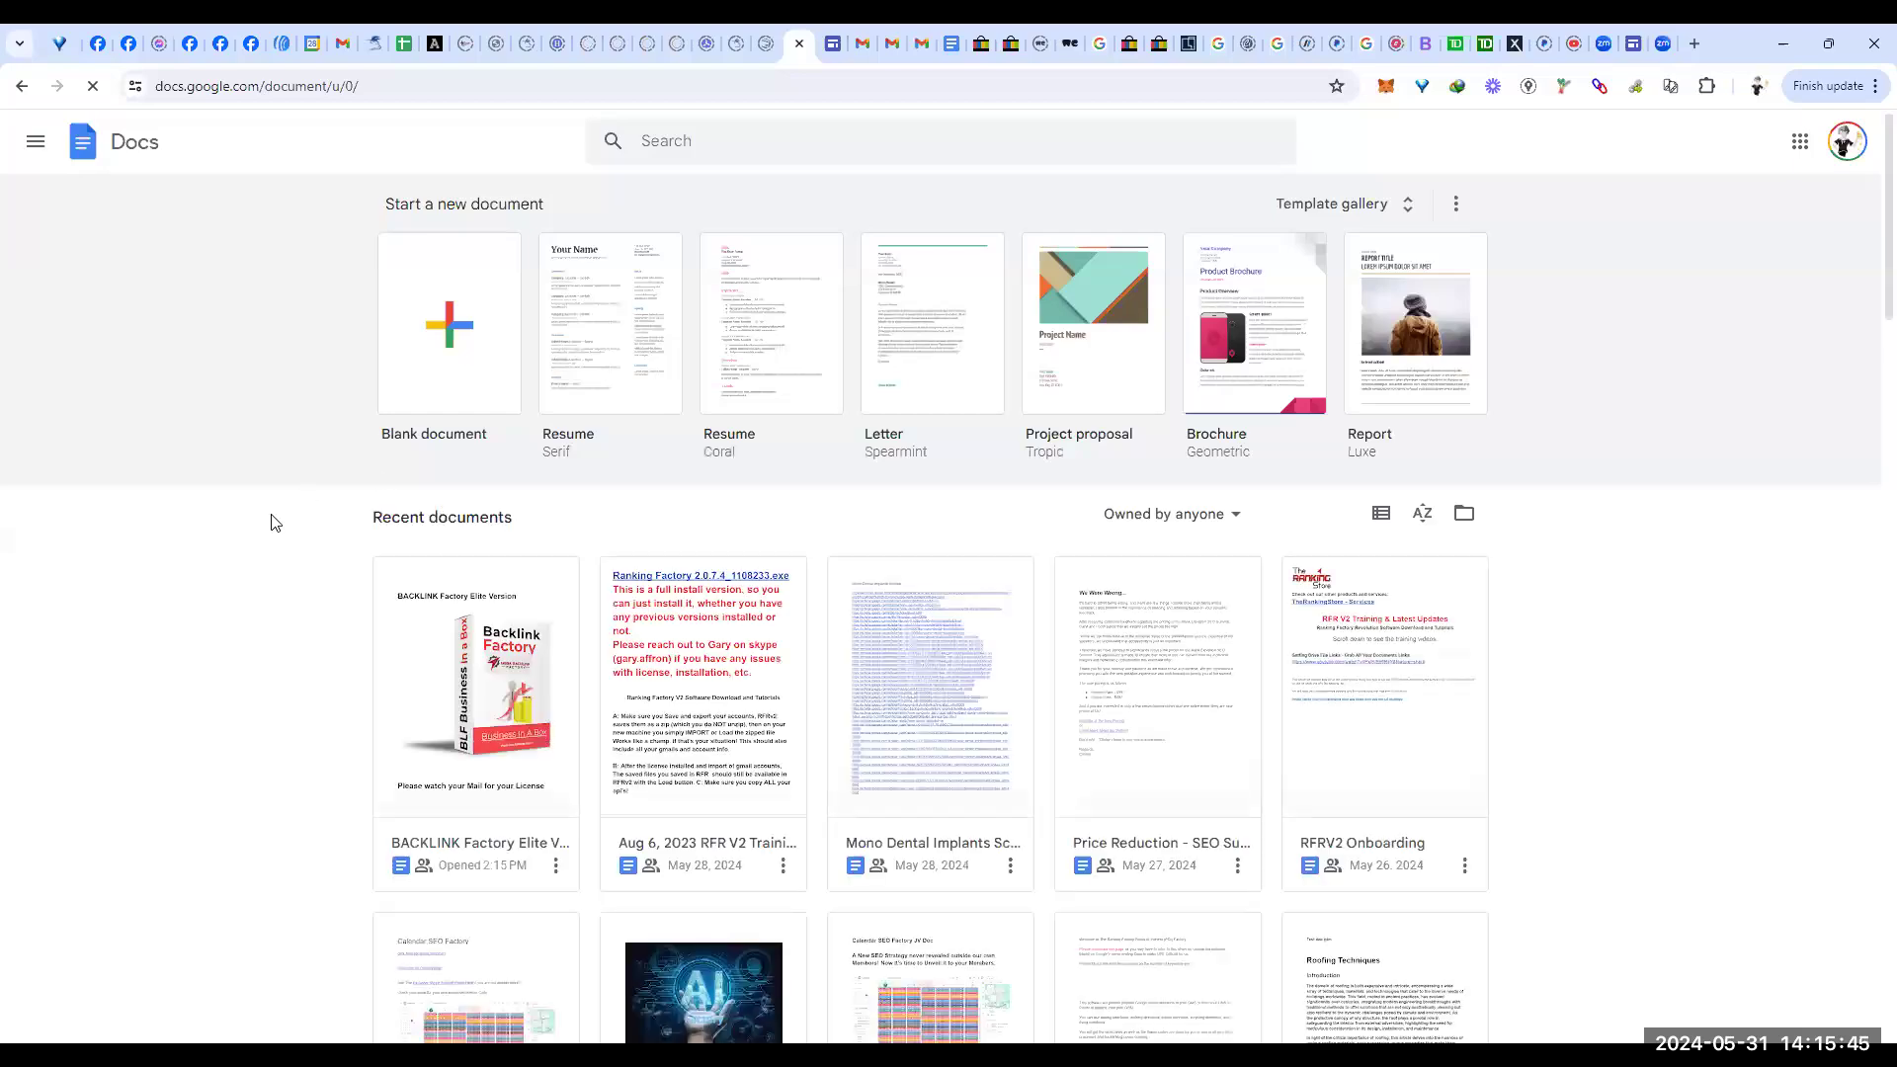
pyautogui.scroll(-10, 294, 529)
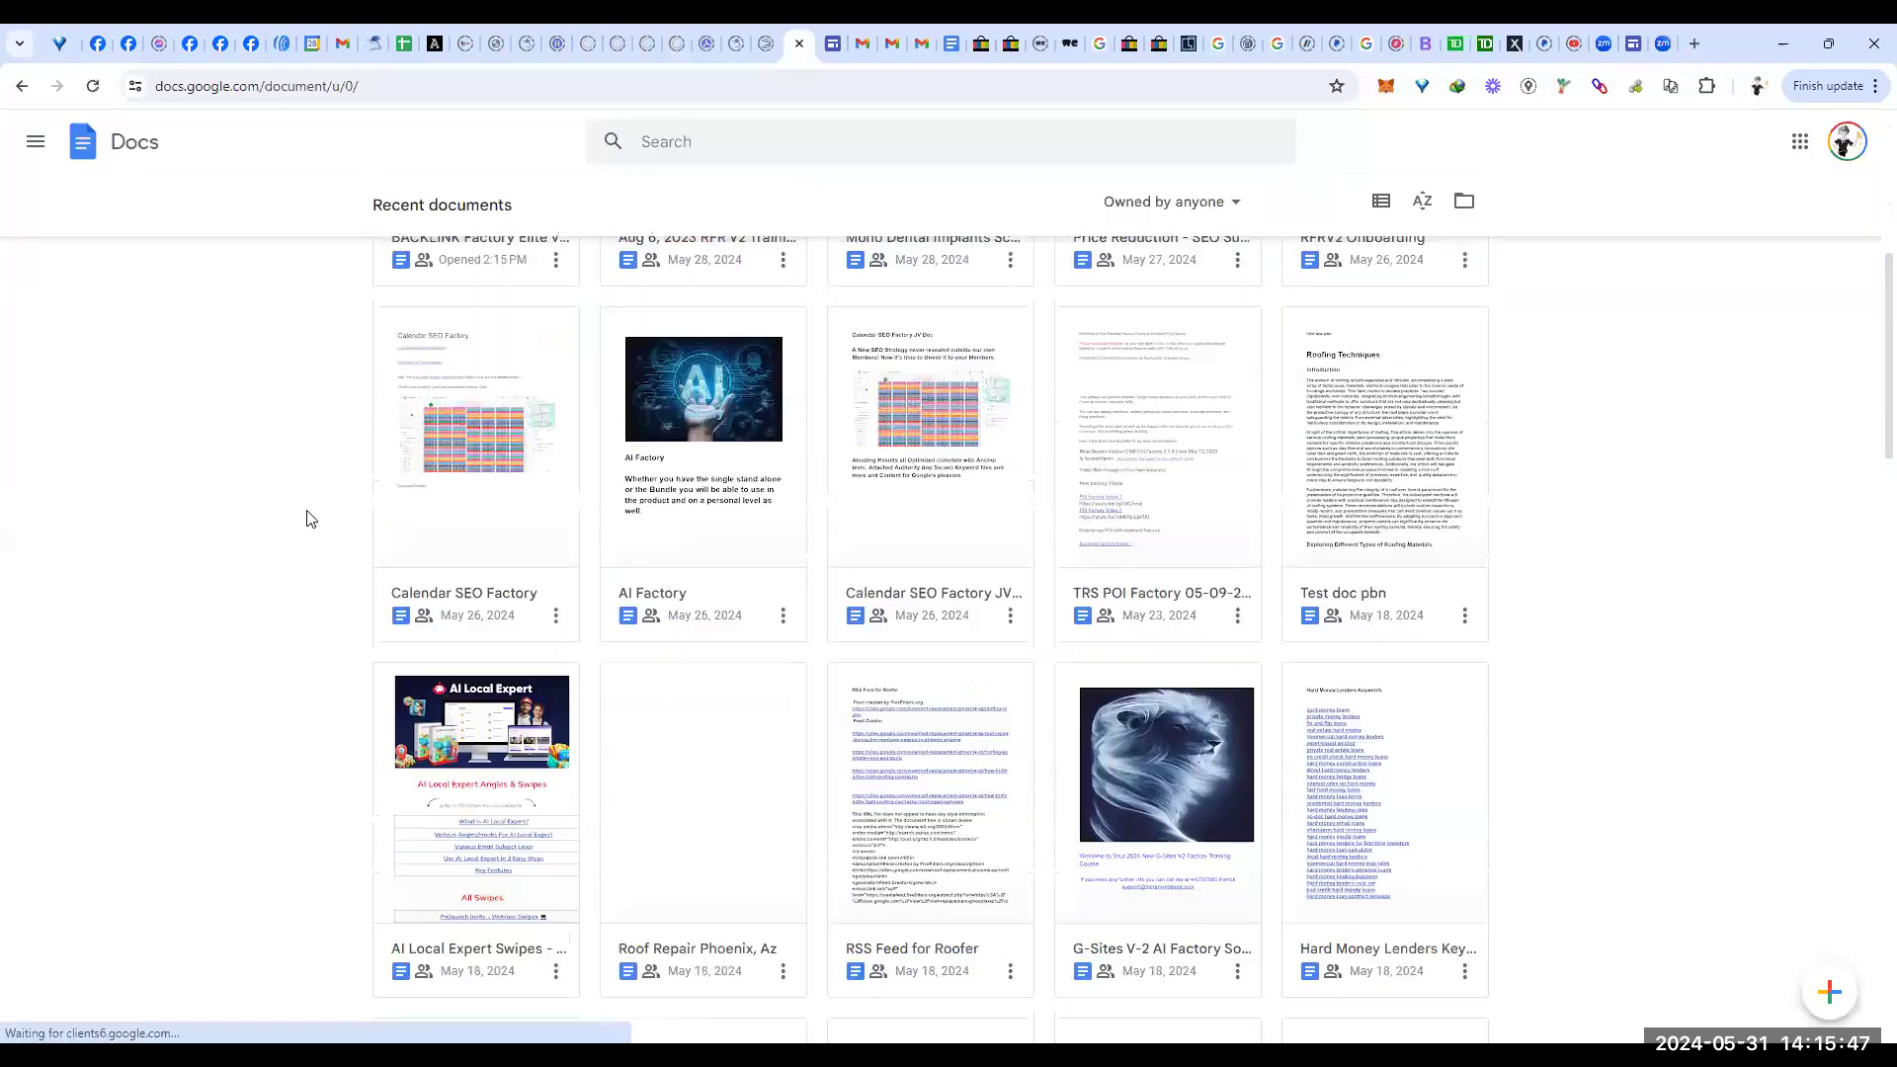
pyautogui.scroll(-10, 311, 504)
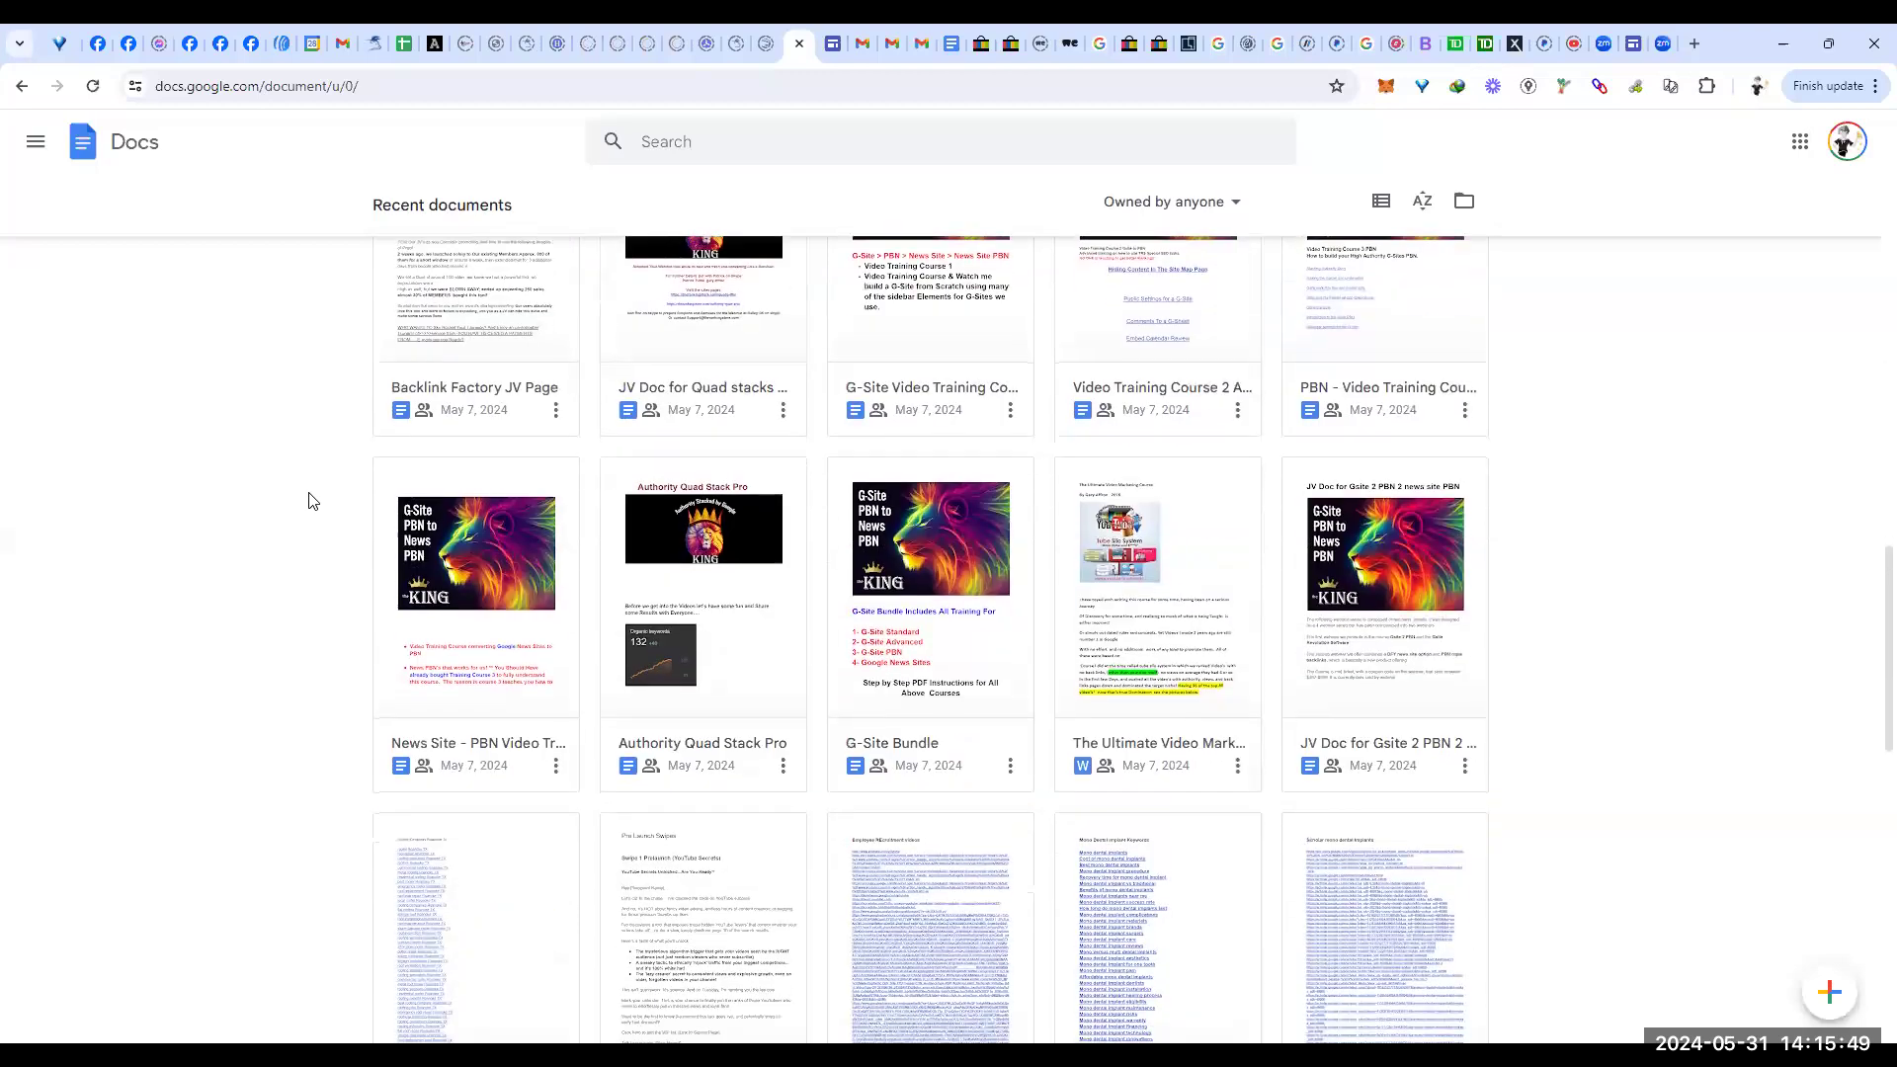
pyautogui.scroll(-1, 309, 497)
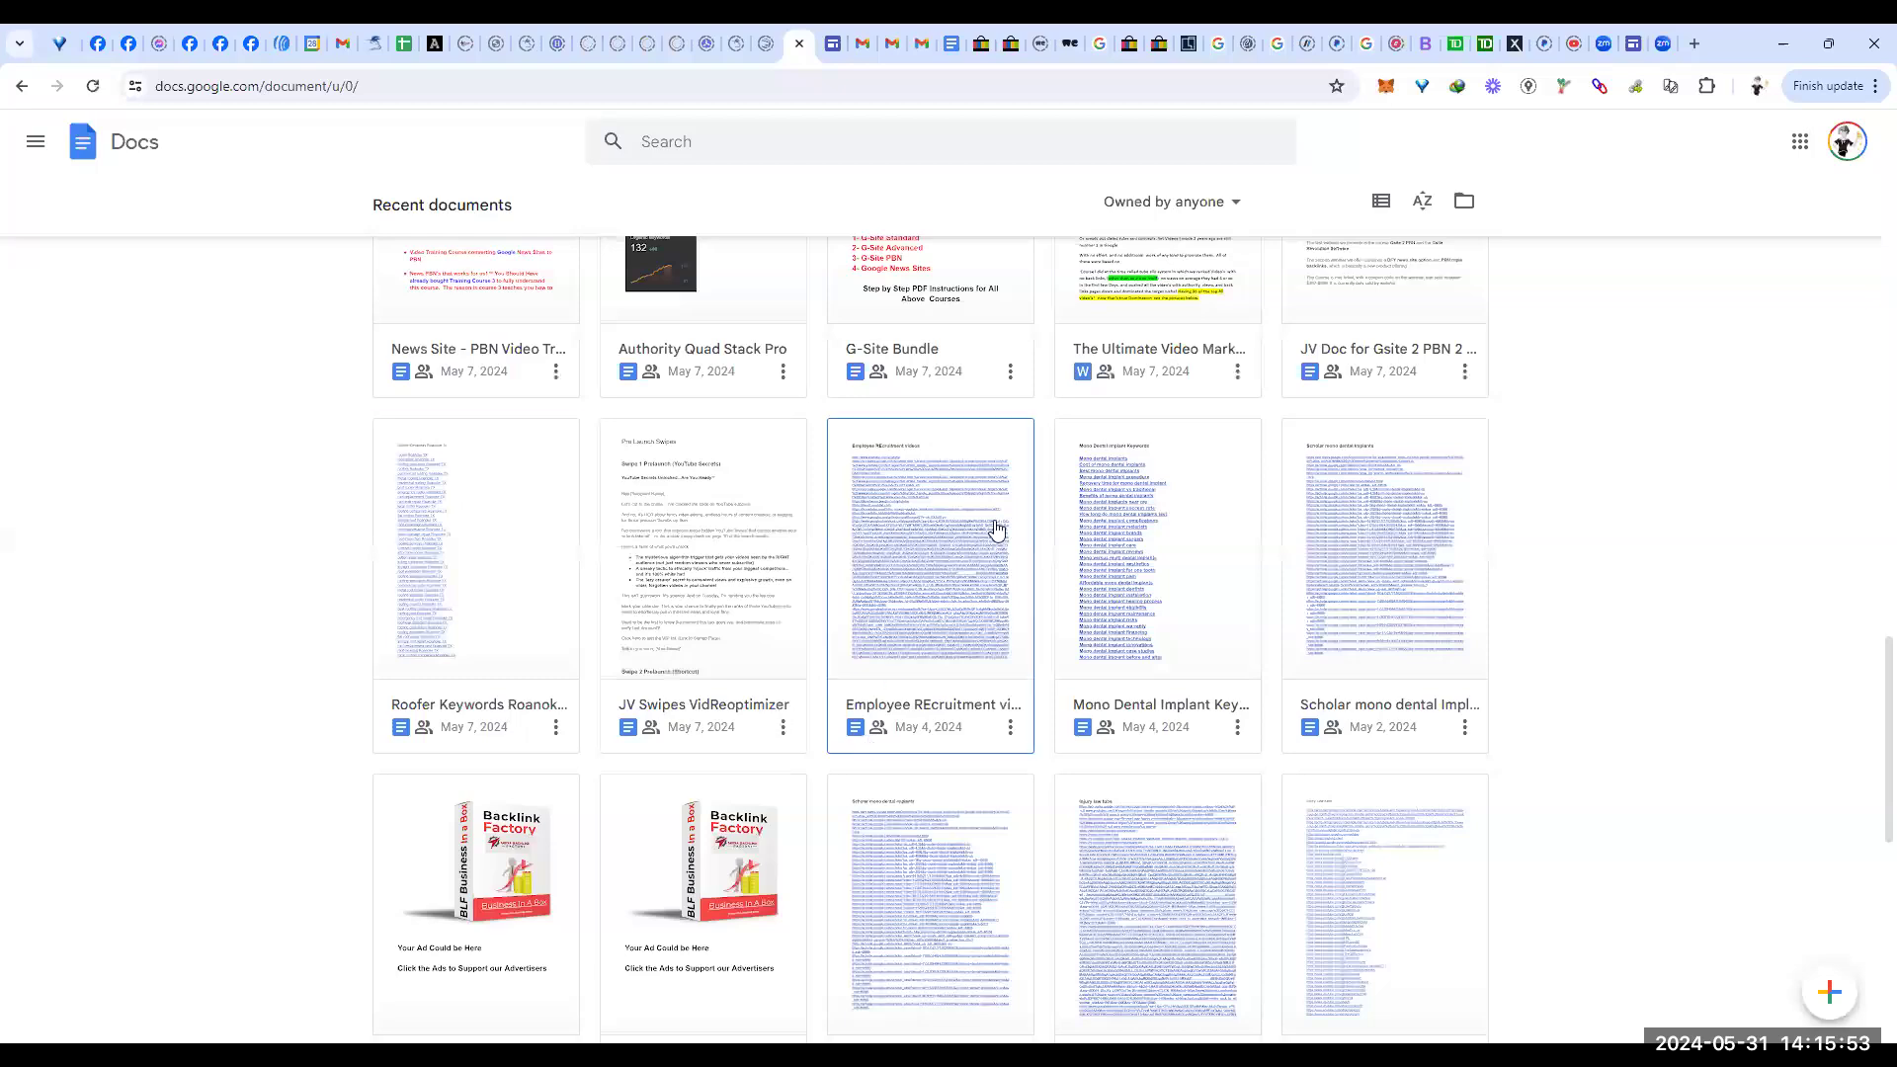
pyautogui.click(1211, 600)
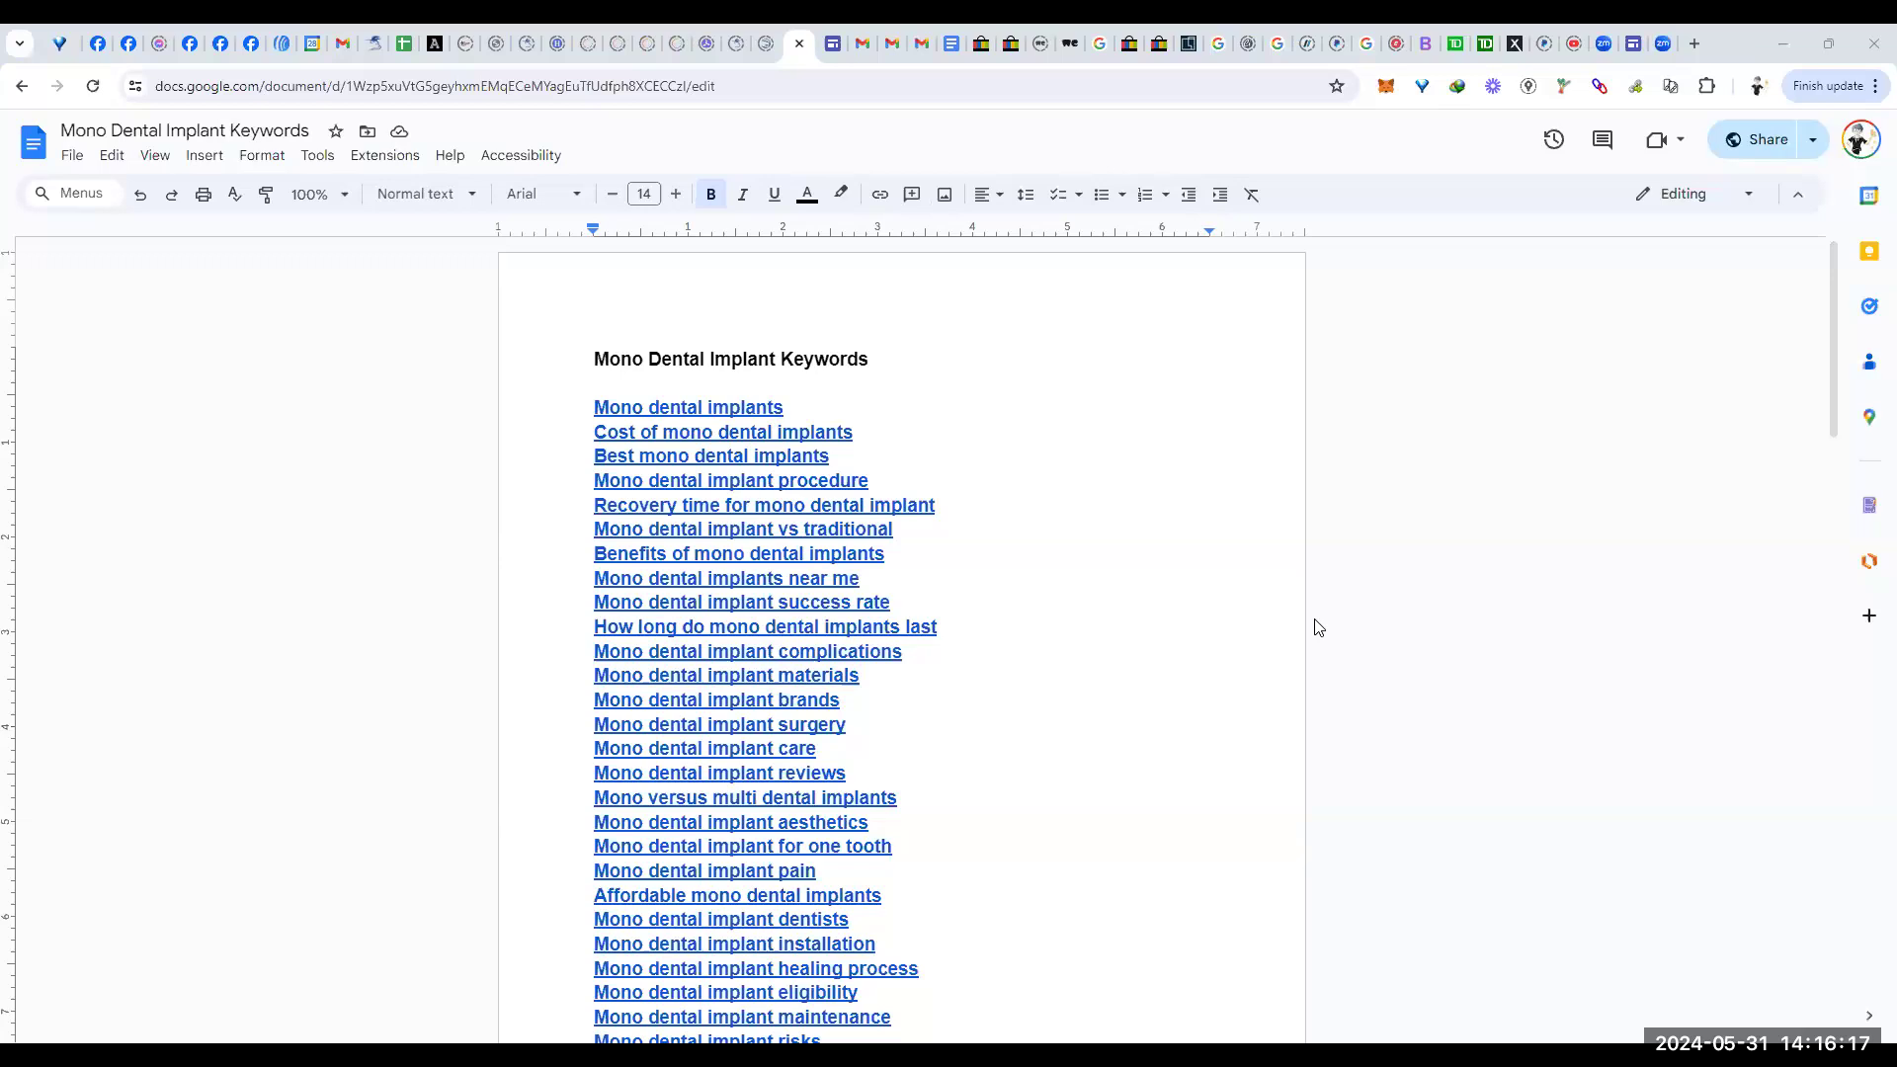
# Step: Copy the keyword document's anyone-with-the-link share URL and close the Share dialog
pyautogui.click(1755, 145)
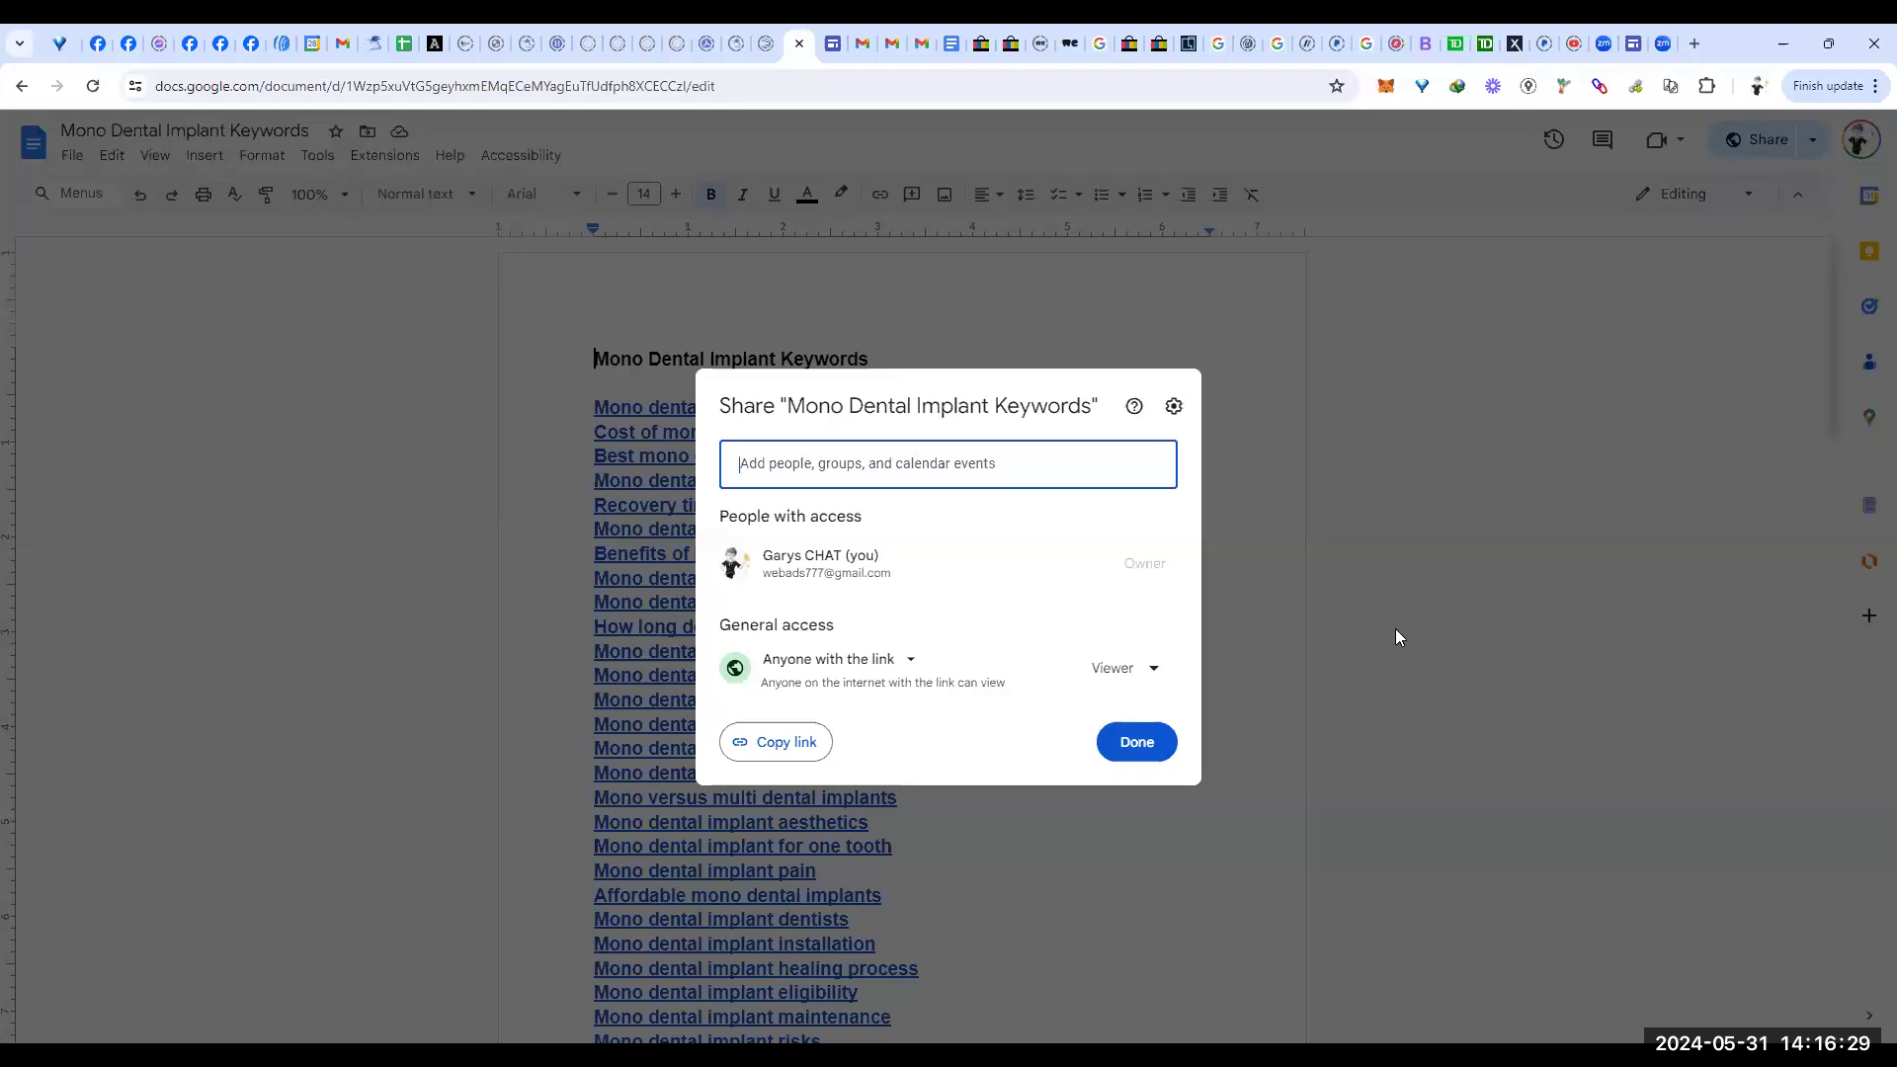
pyautogui.click(779, 748)
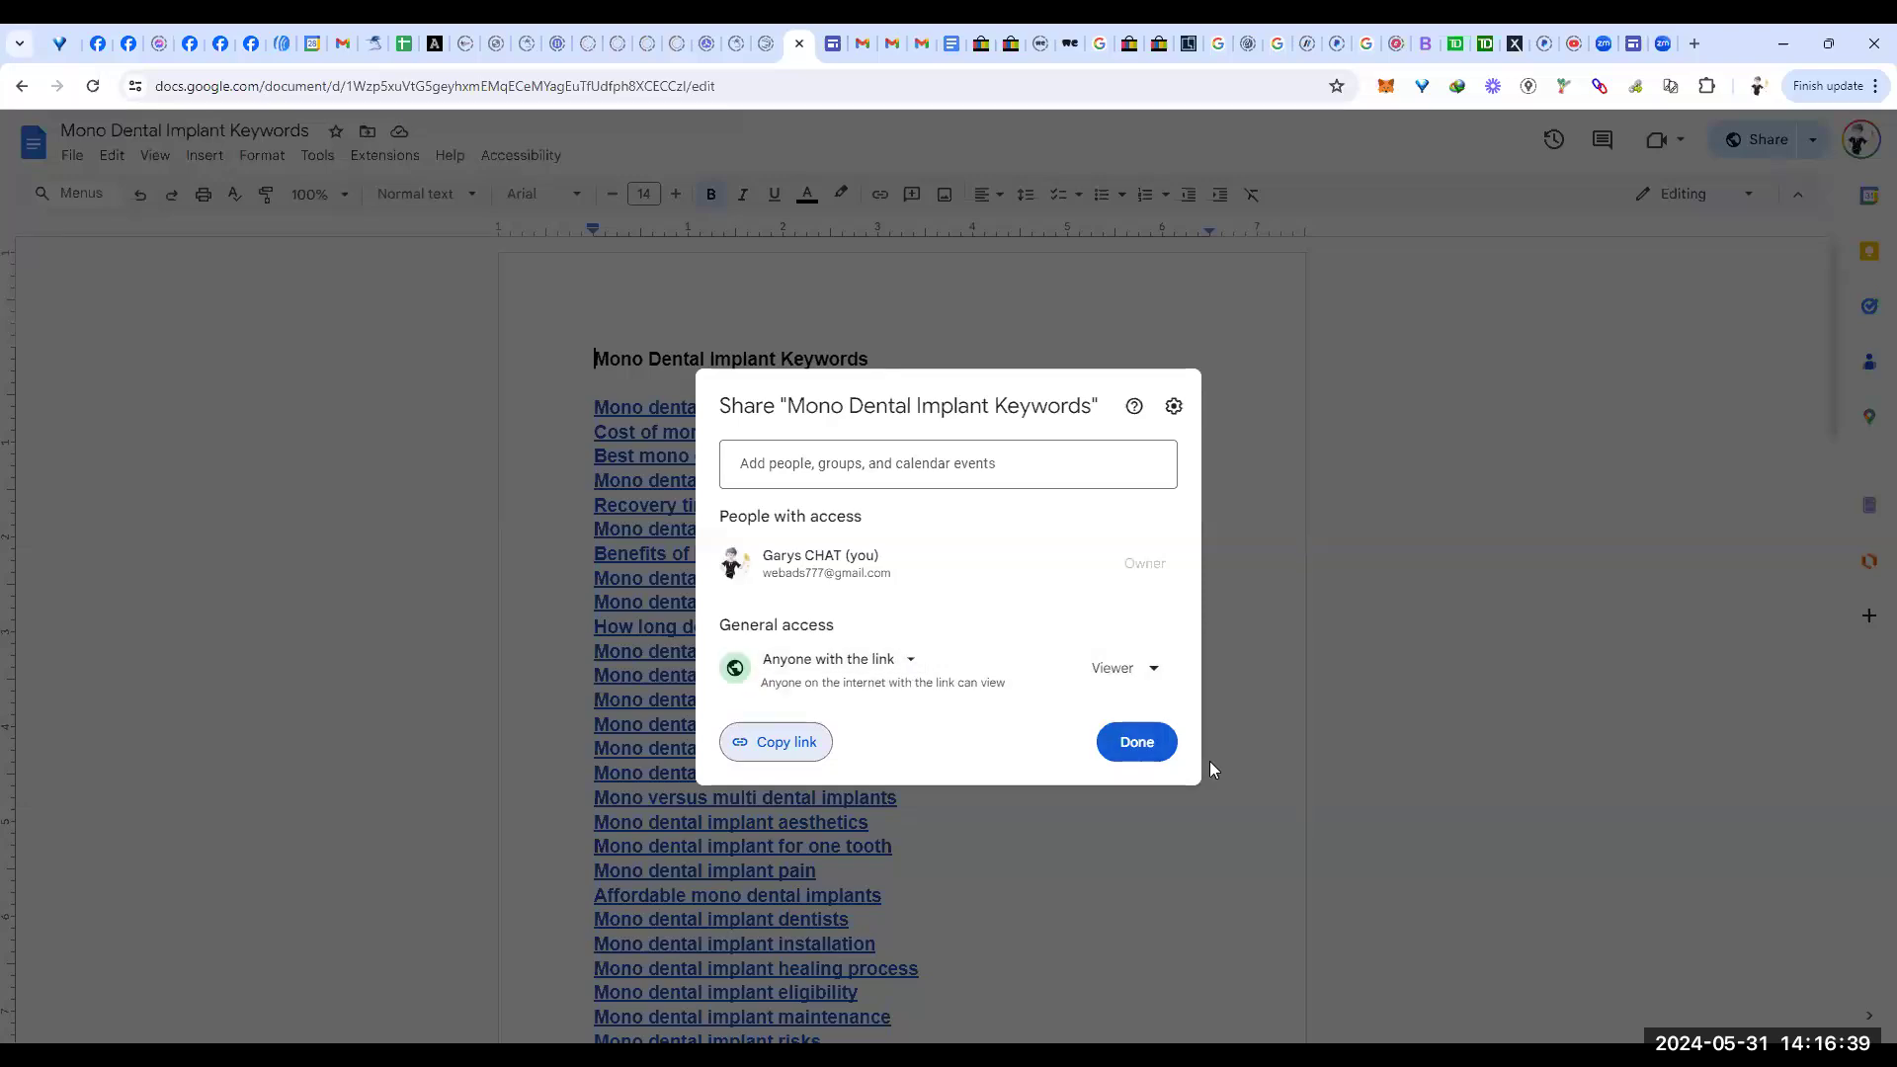
pyautogui.click(1138, 743)
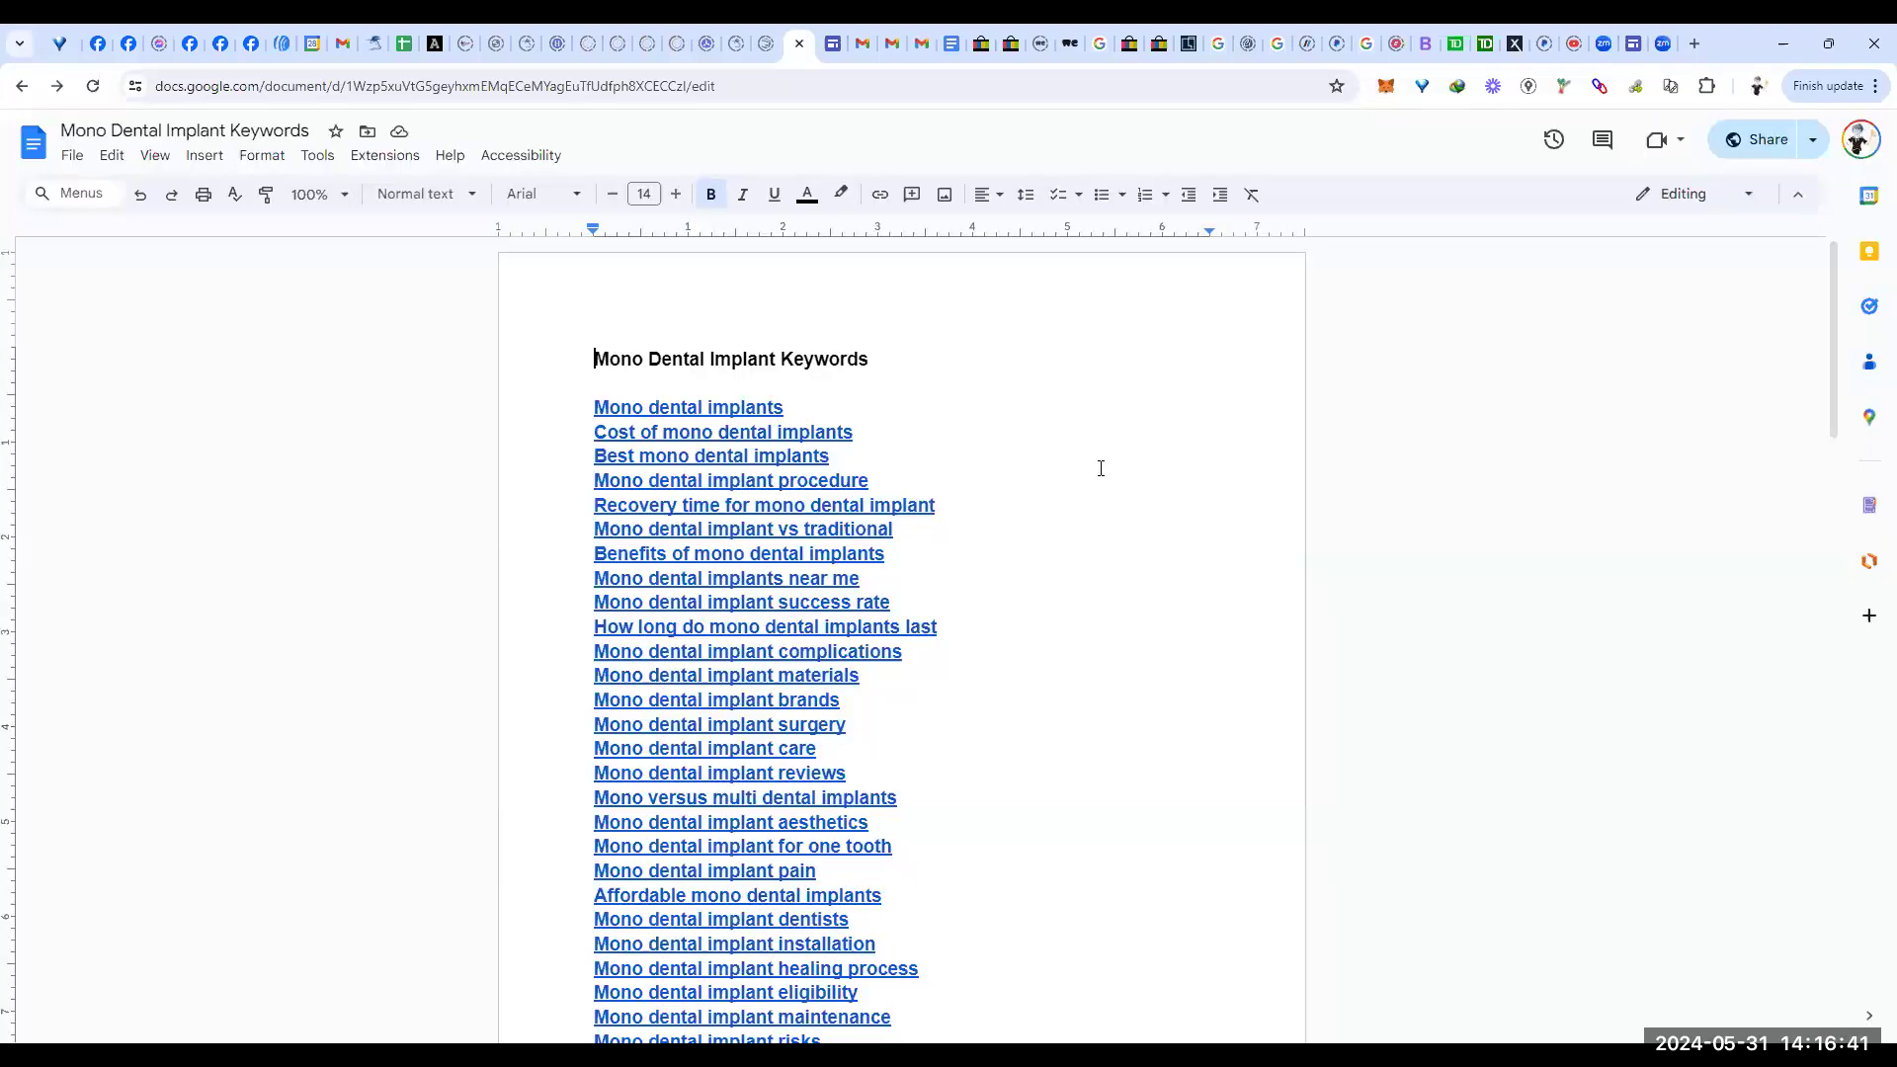
# Step: Return to Master Url Sheet, showing the mono dental implant URLs around rows 1697–1730
pyautogui.click(404, 43)
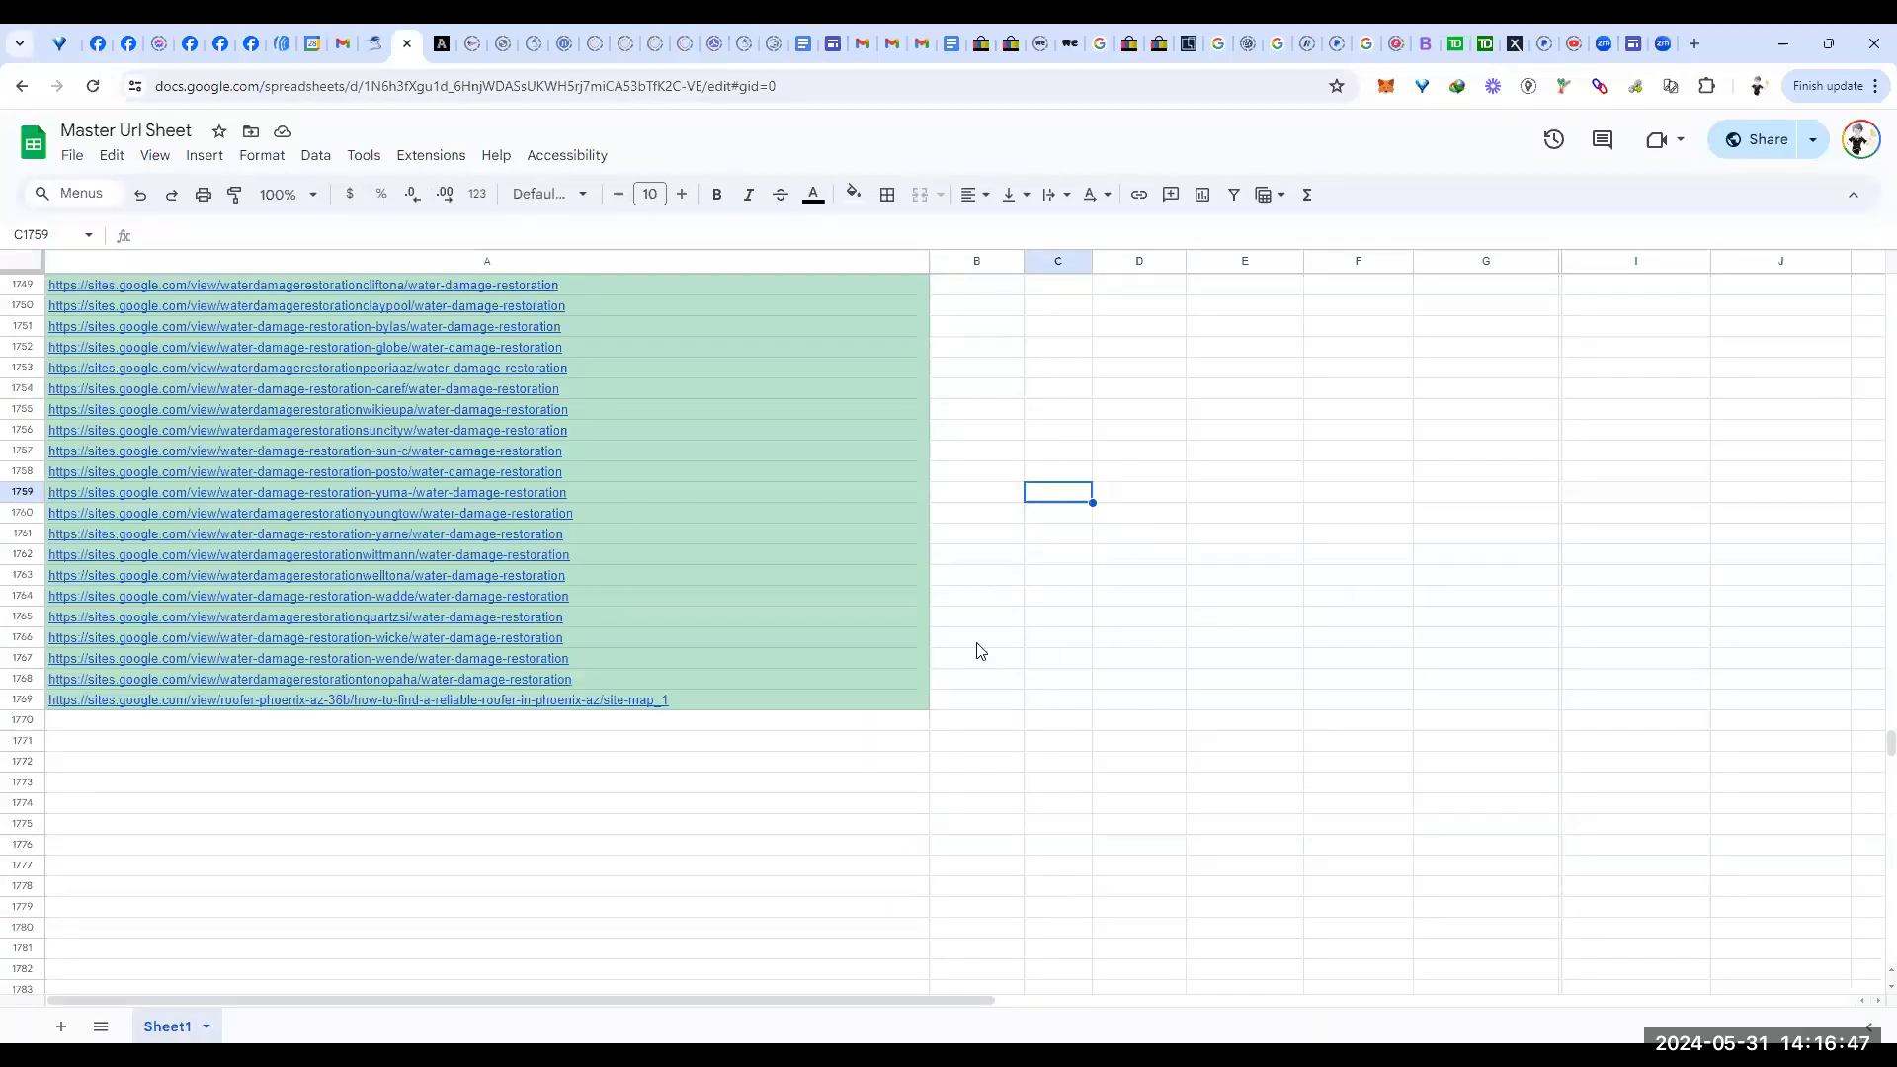
pyautogui.scroll(10, 1012, 610)
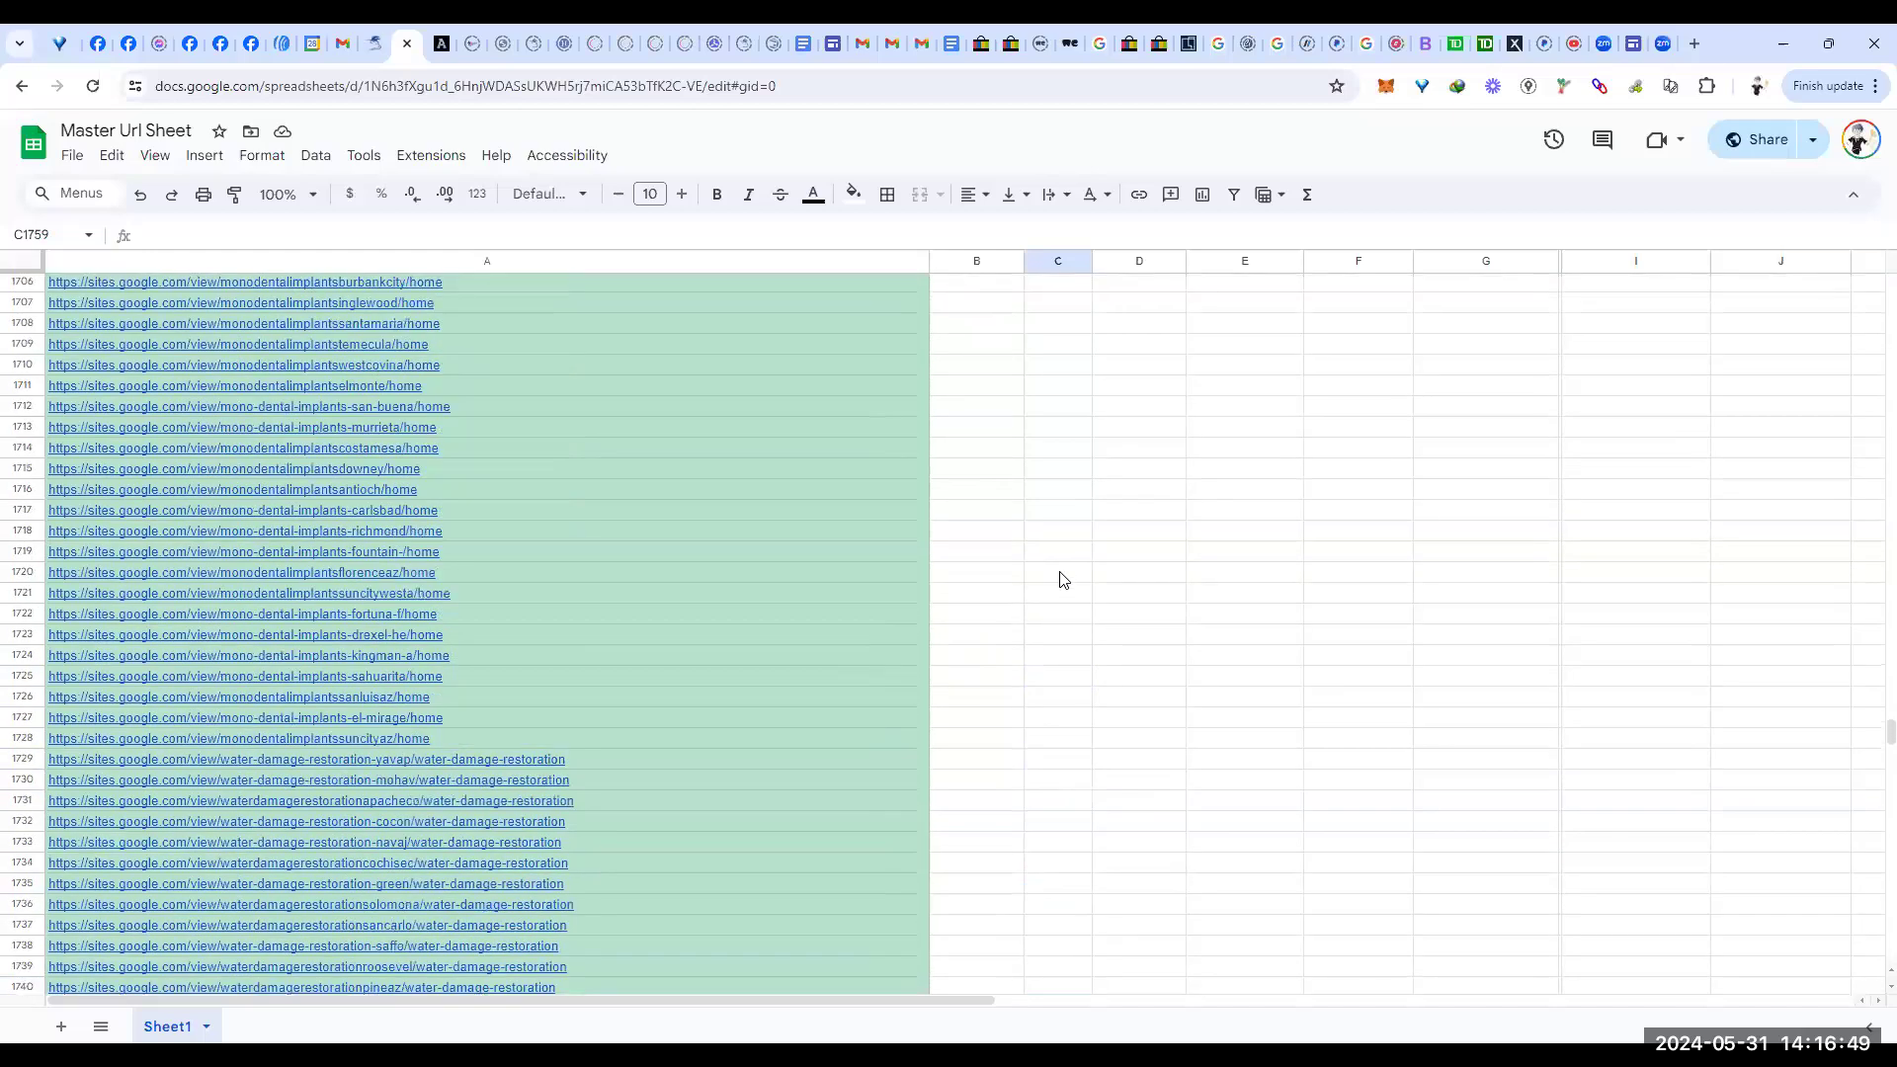
pyautogui.scroll(3, 1066, 584)
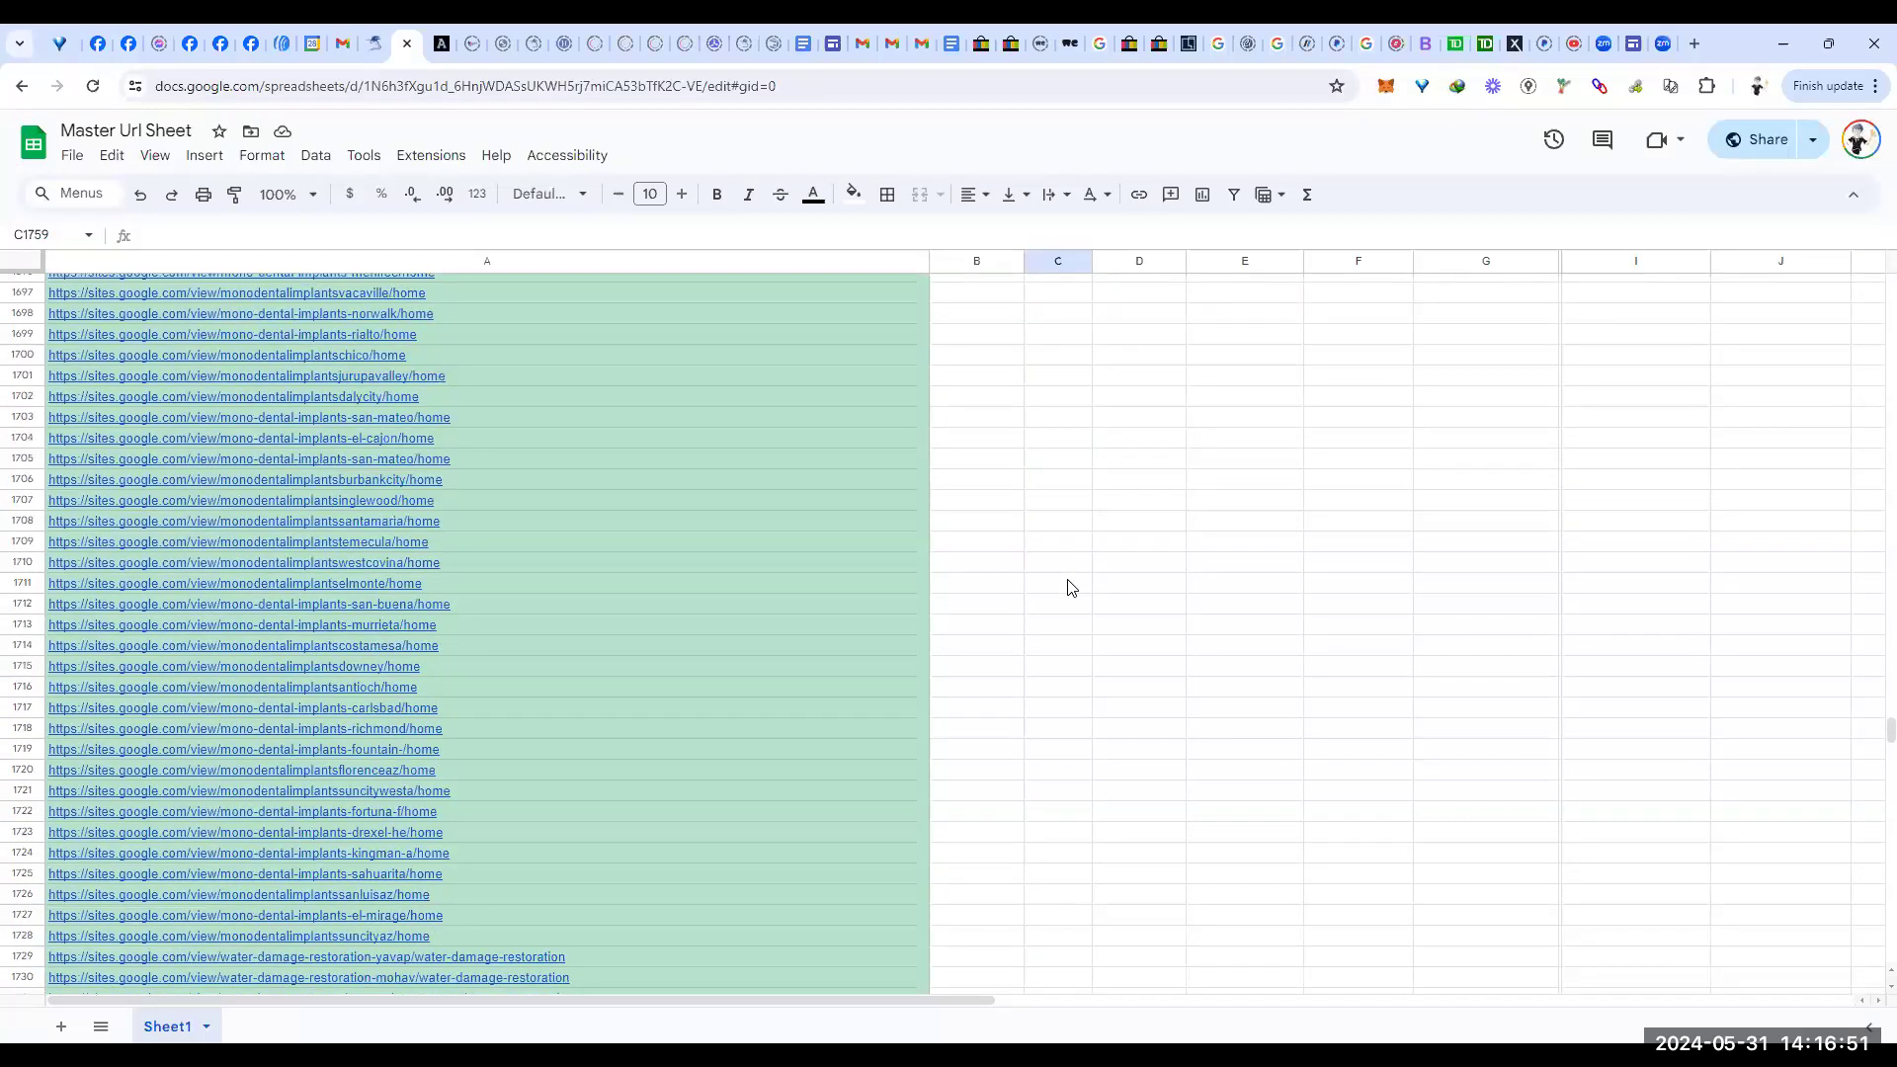
# Step: Add a comment to cell C1703 containing the pasted keyword document share link
pyautogui.click(1047, 425)
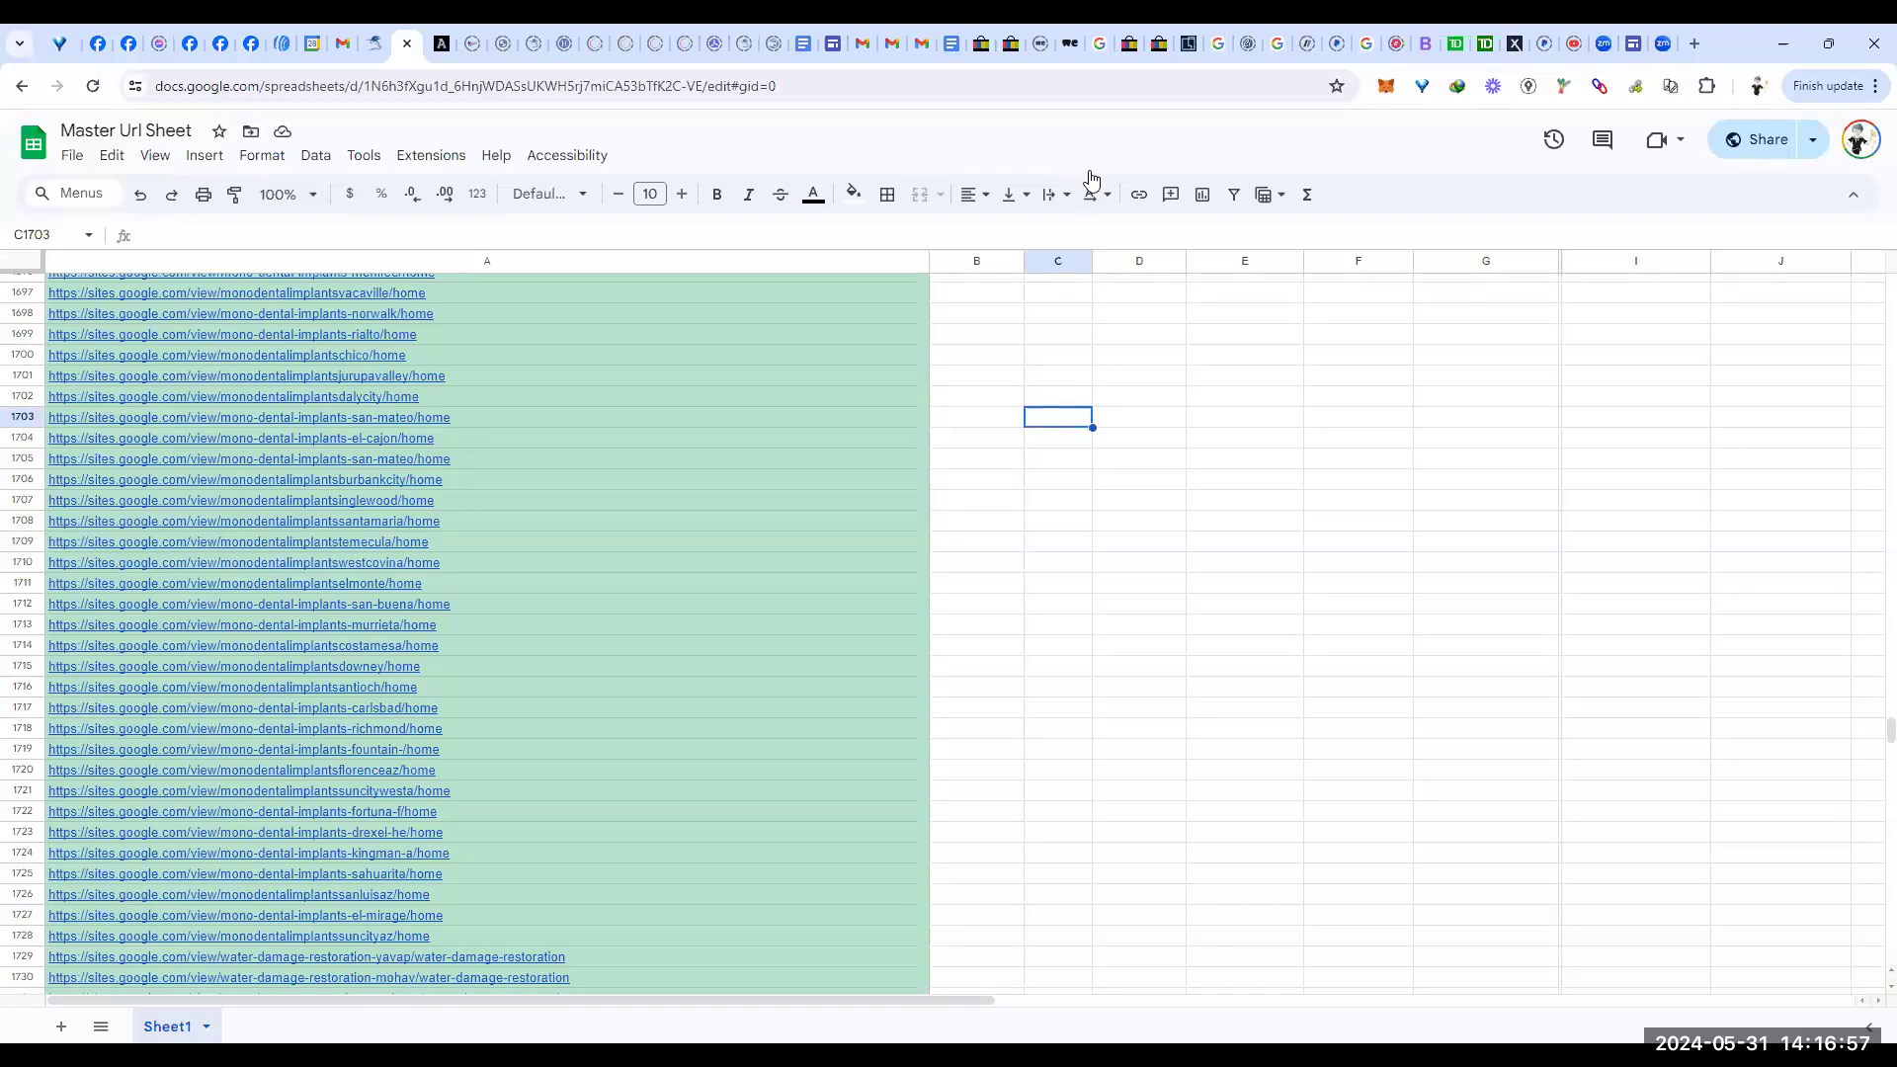
pyautogui.rightClick(1048, 419)
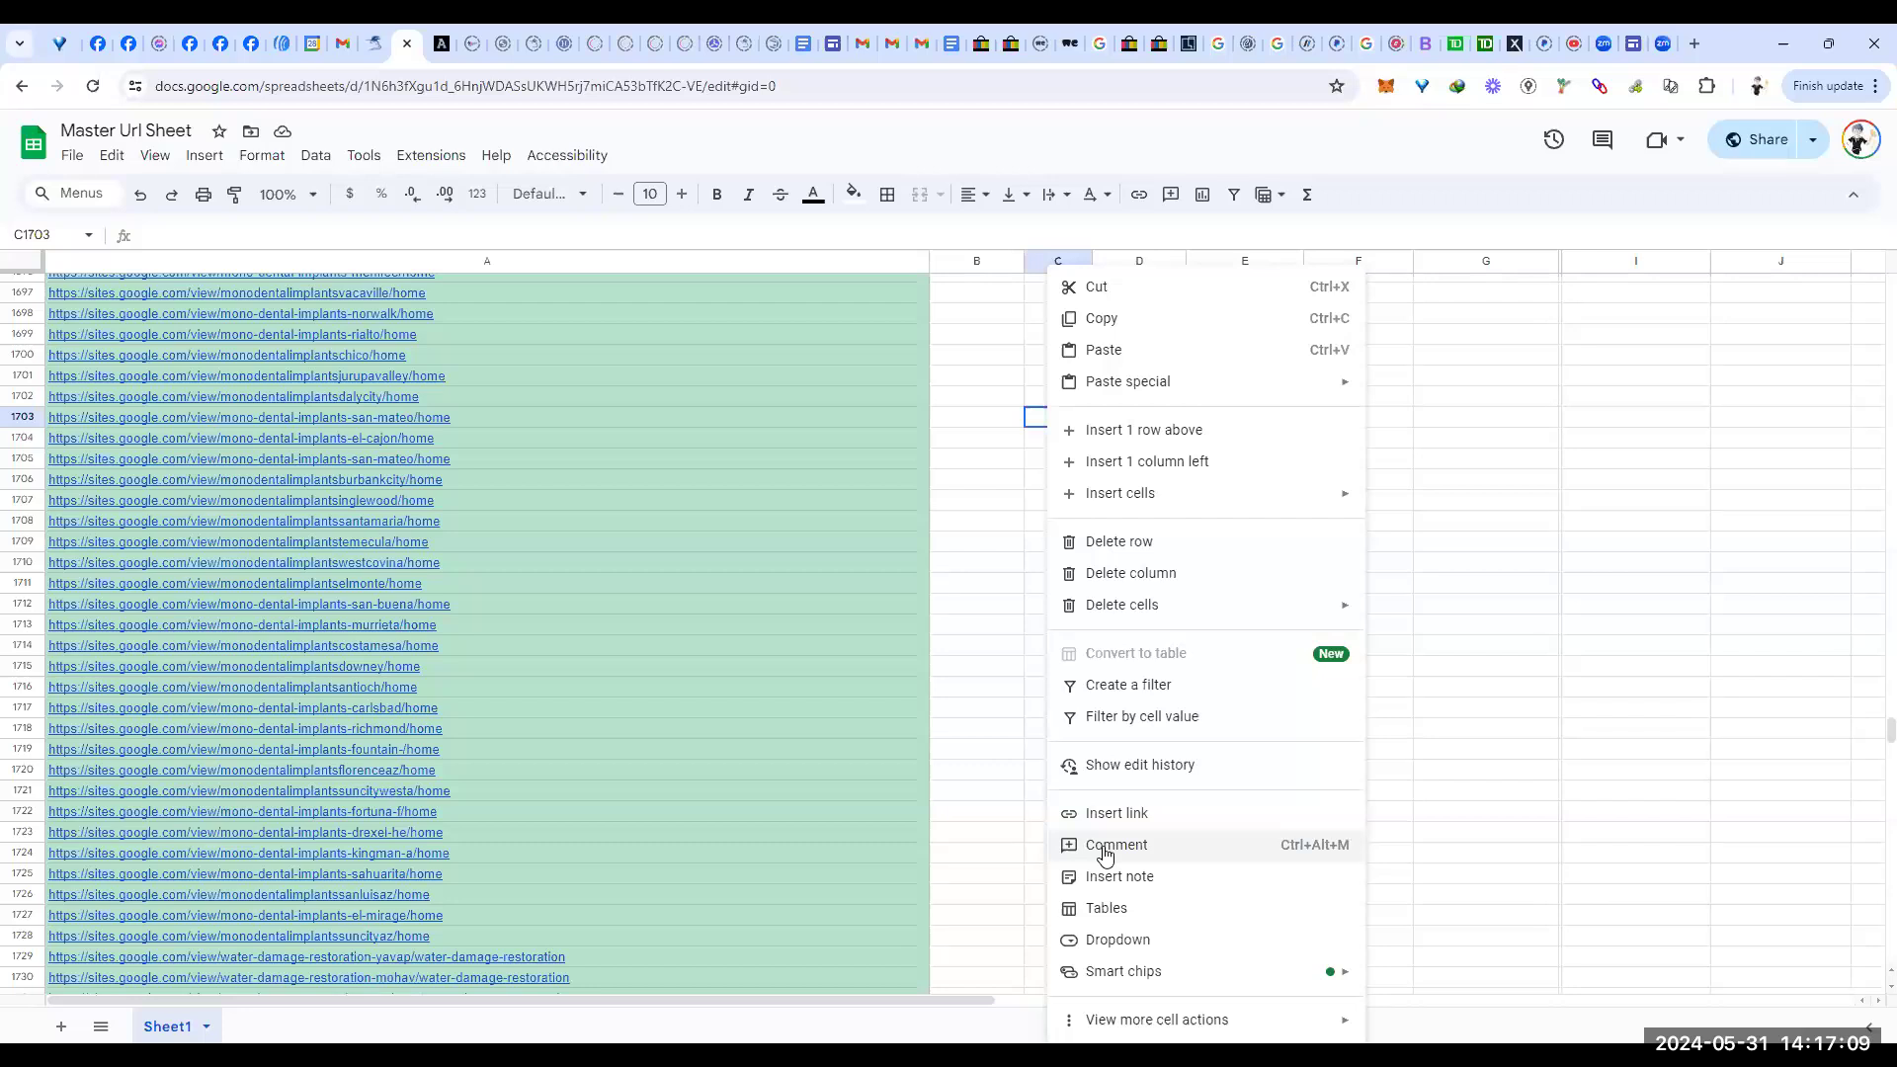
pyautogui.click(1106, 852)
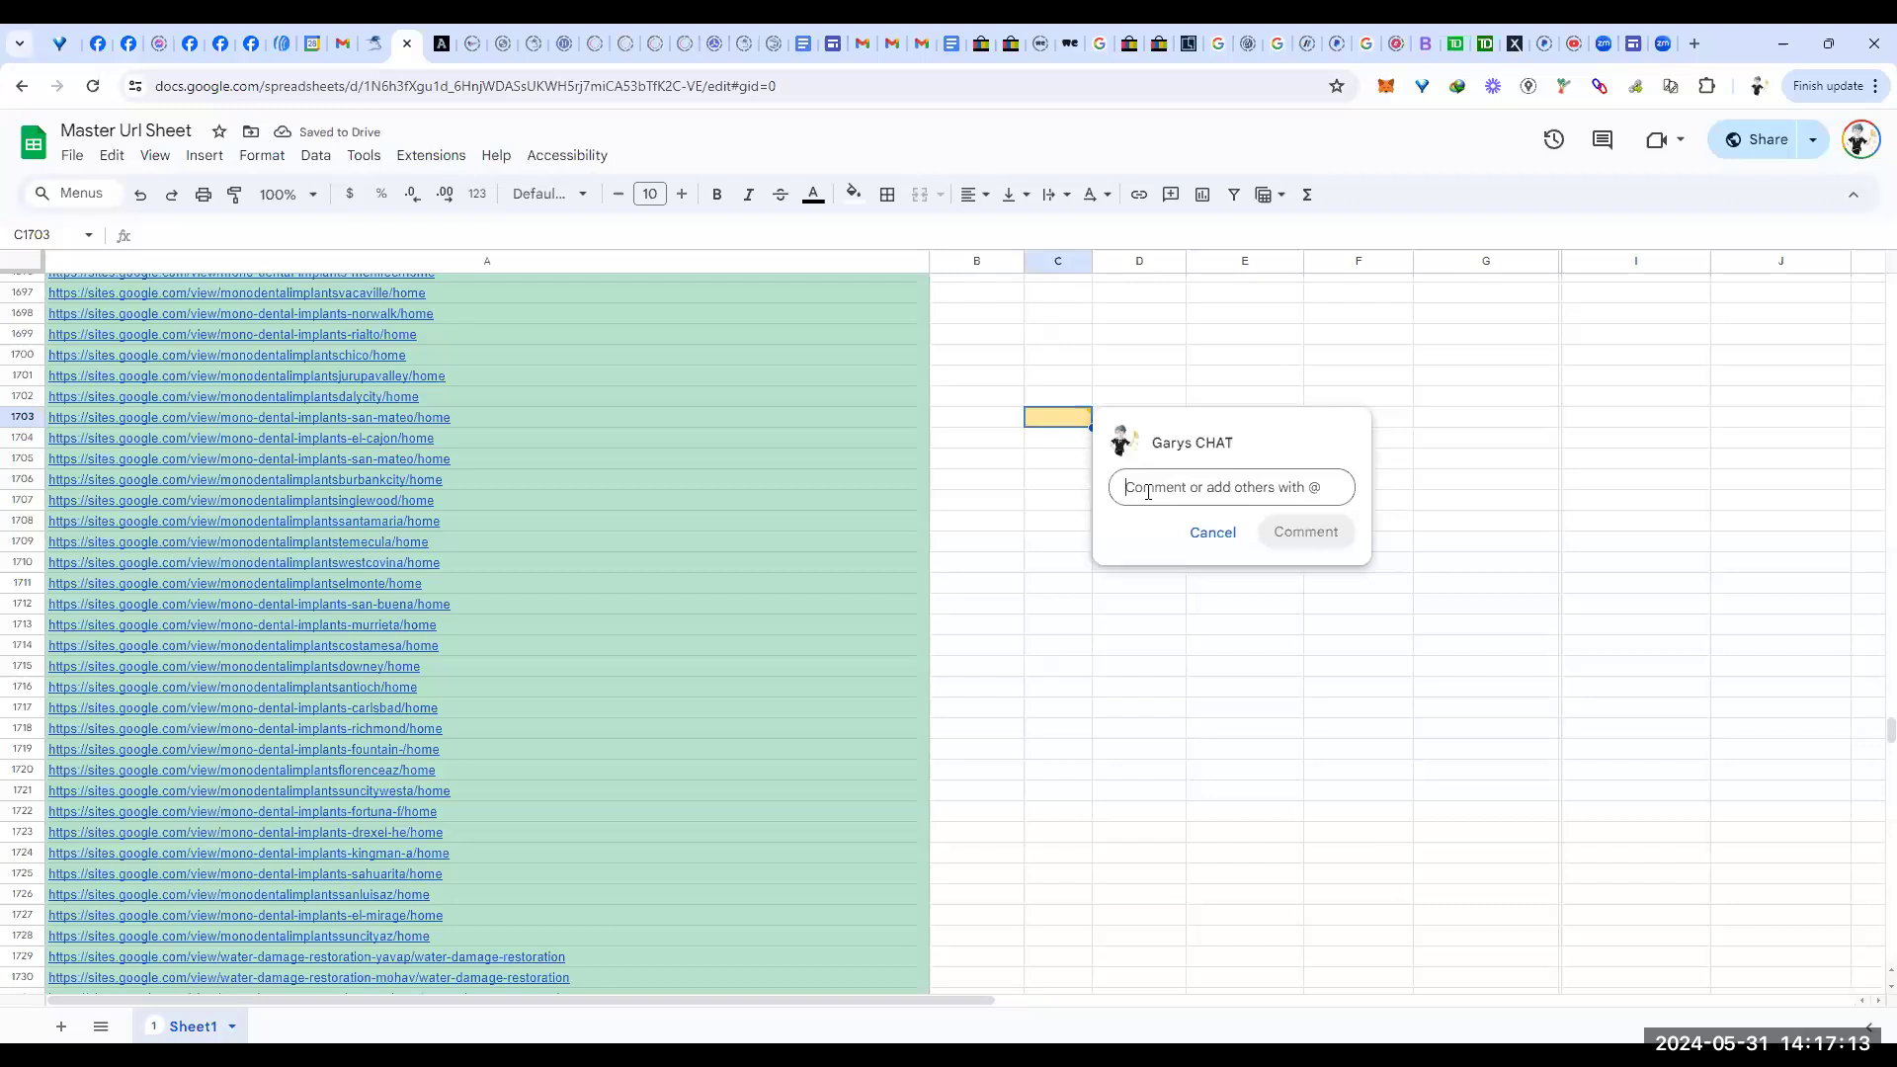
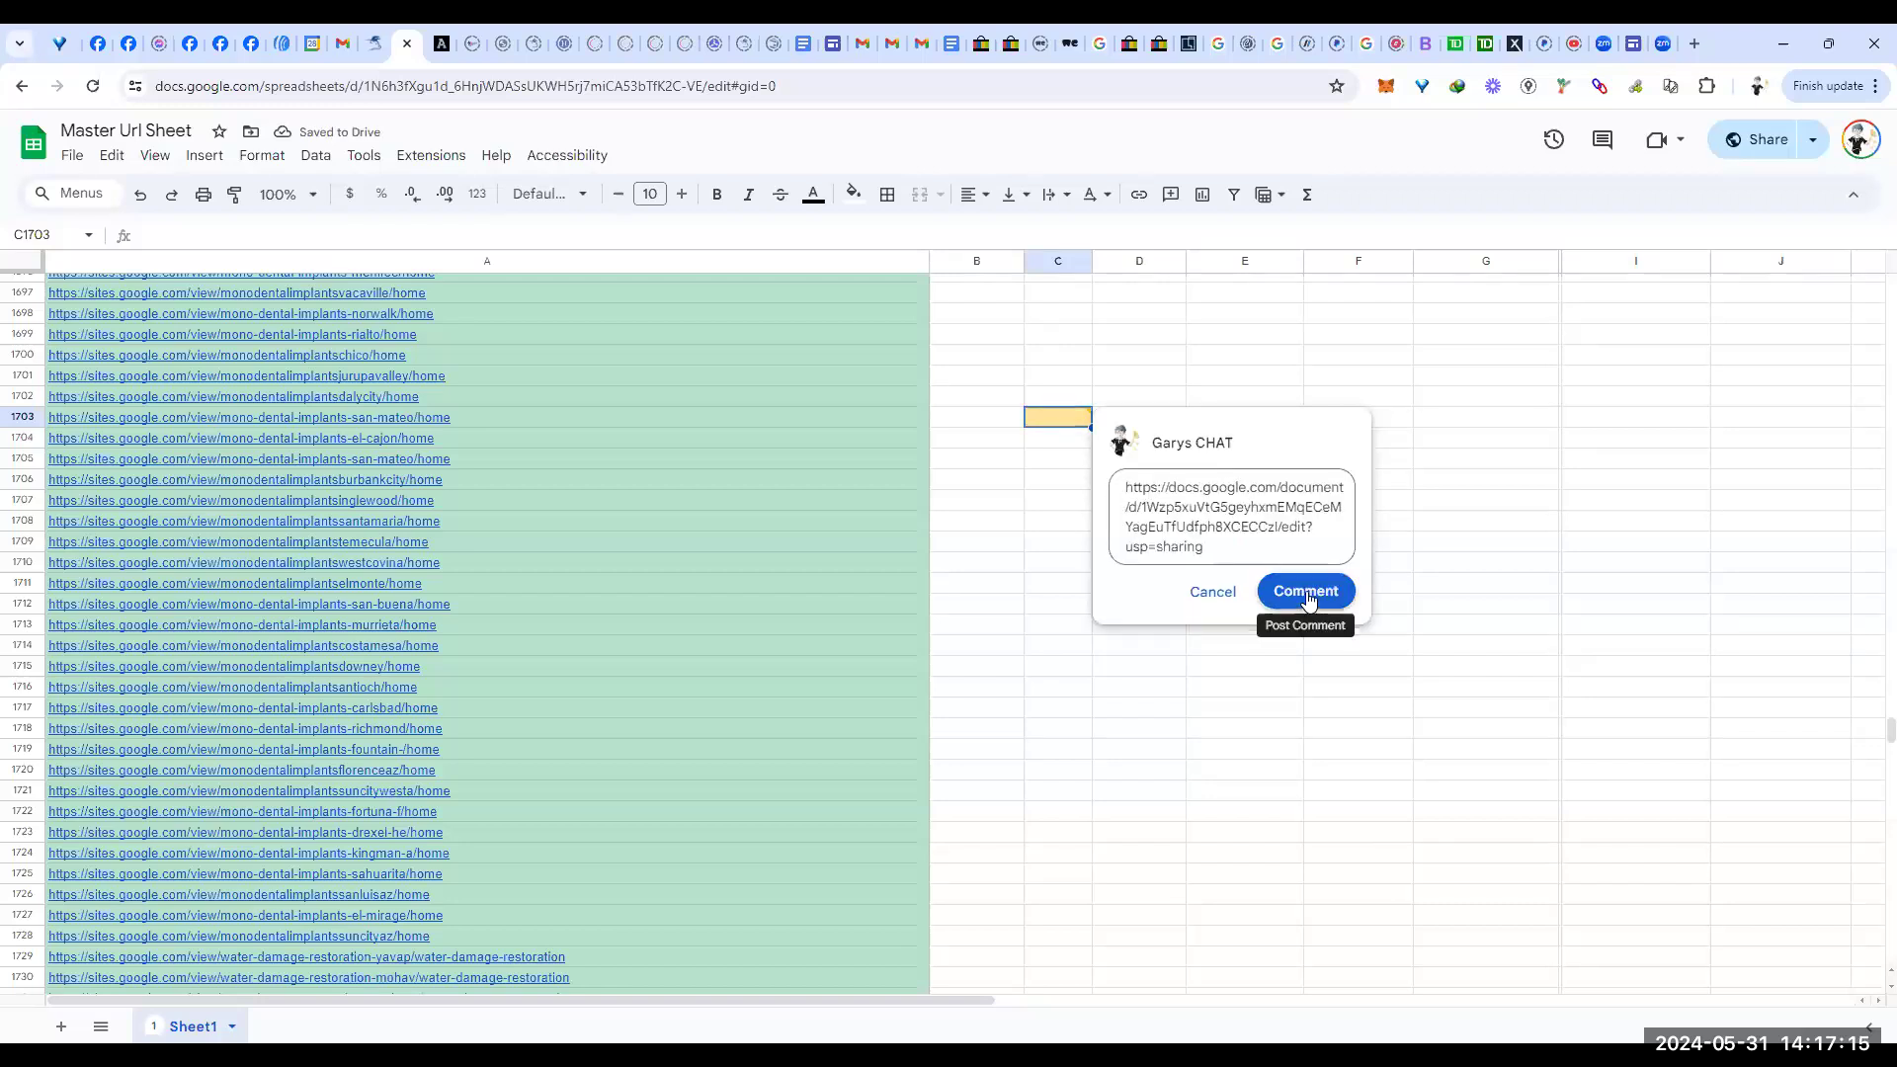
pyautogui.click(1307, 592)
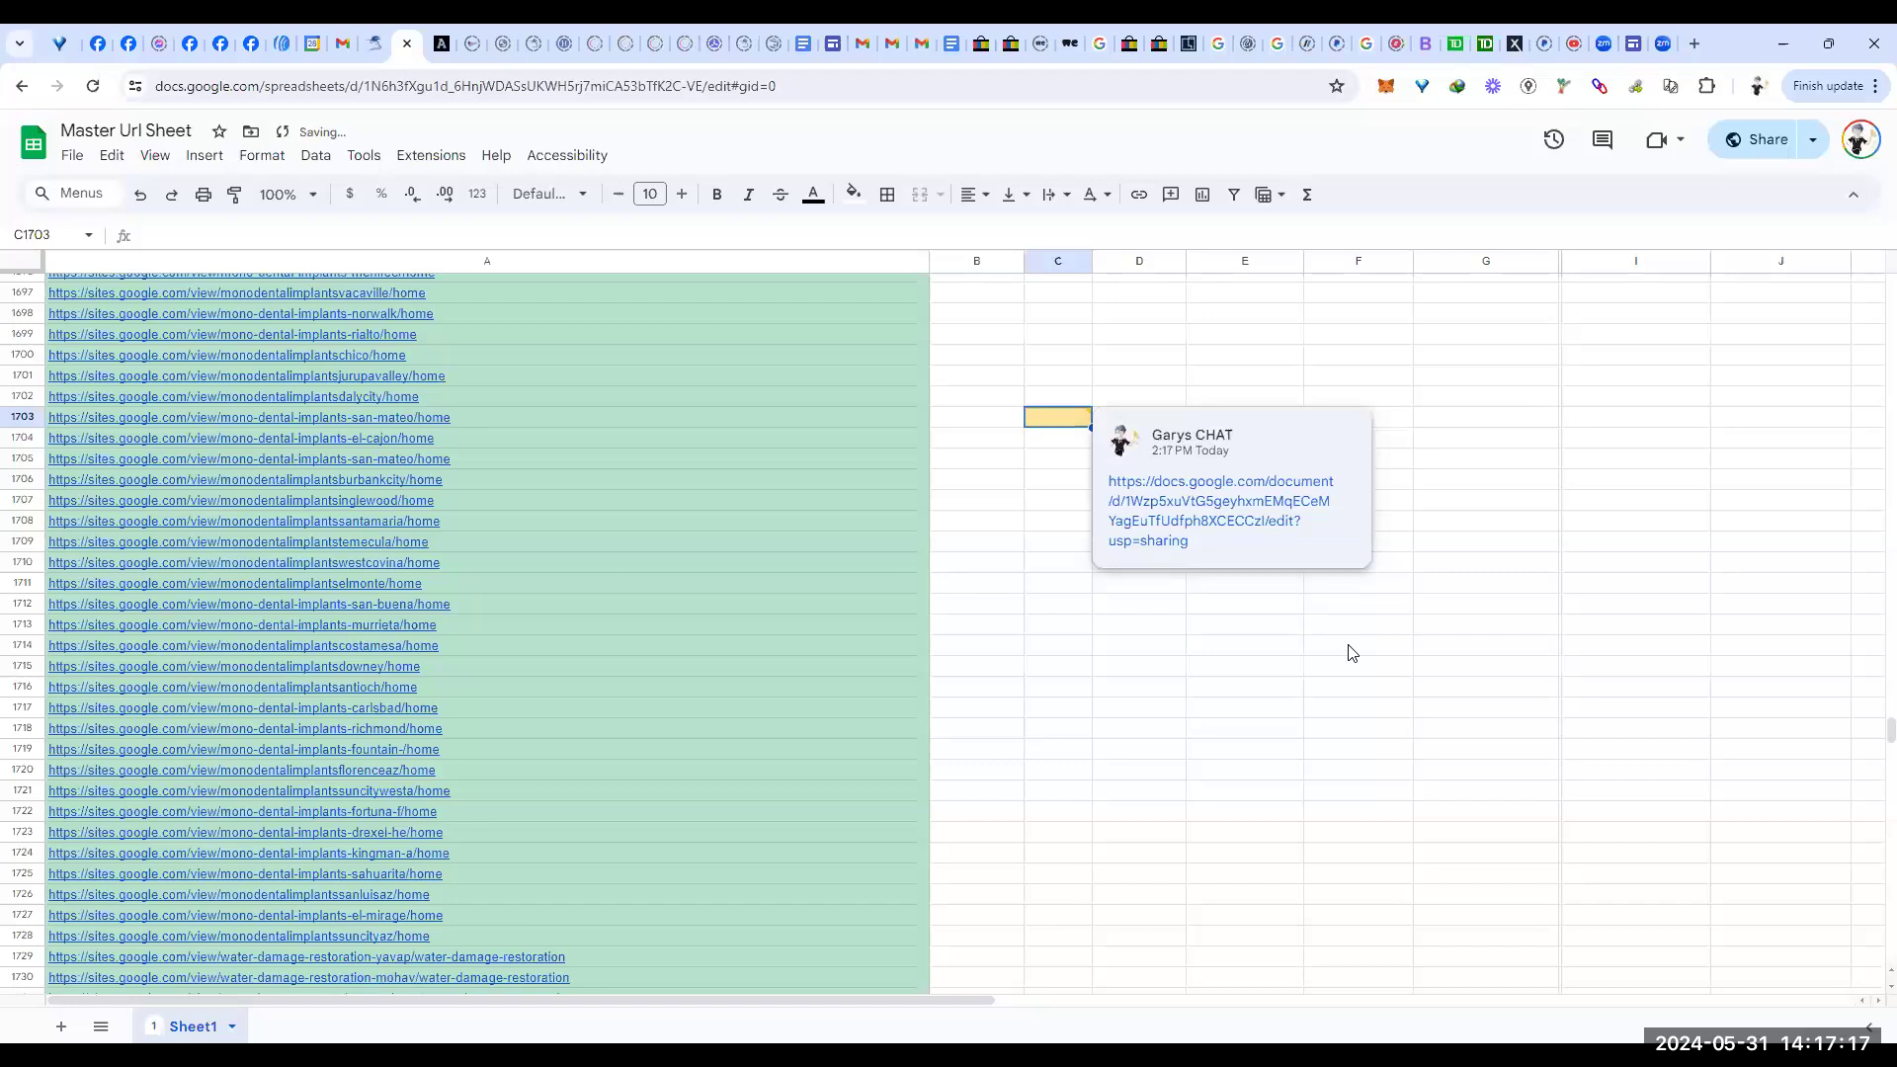
# Step: Open the More options menu of the posted C1703 comment
pyautogui.click(1327, 431)
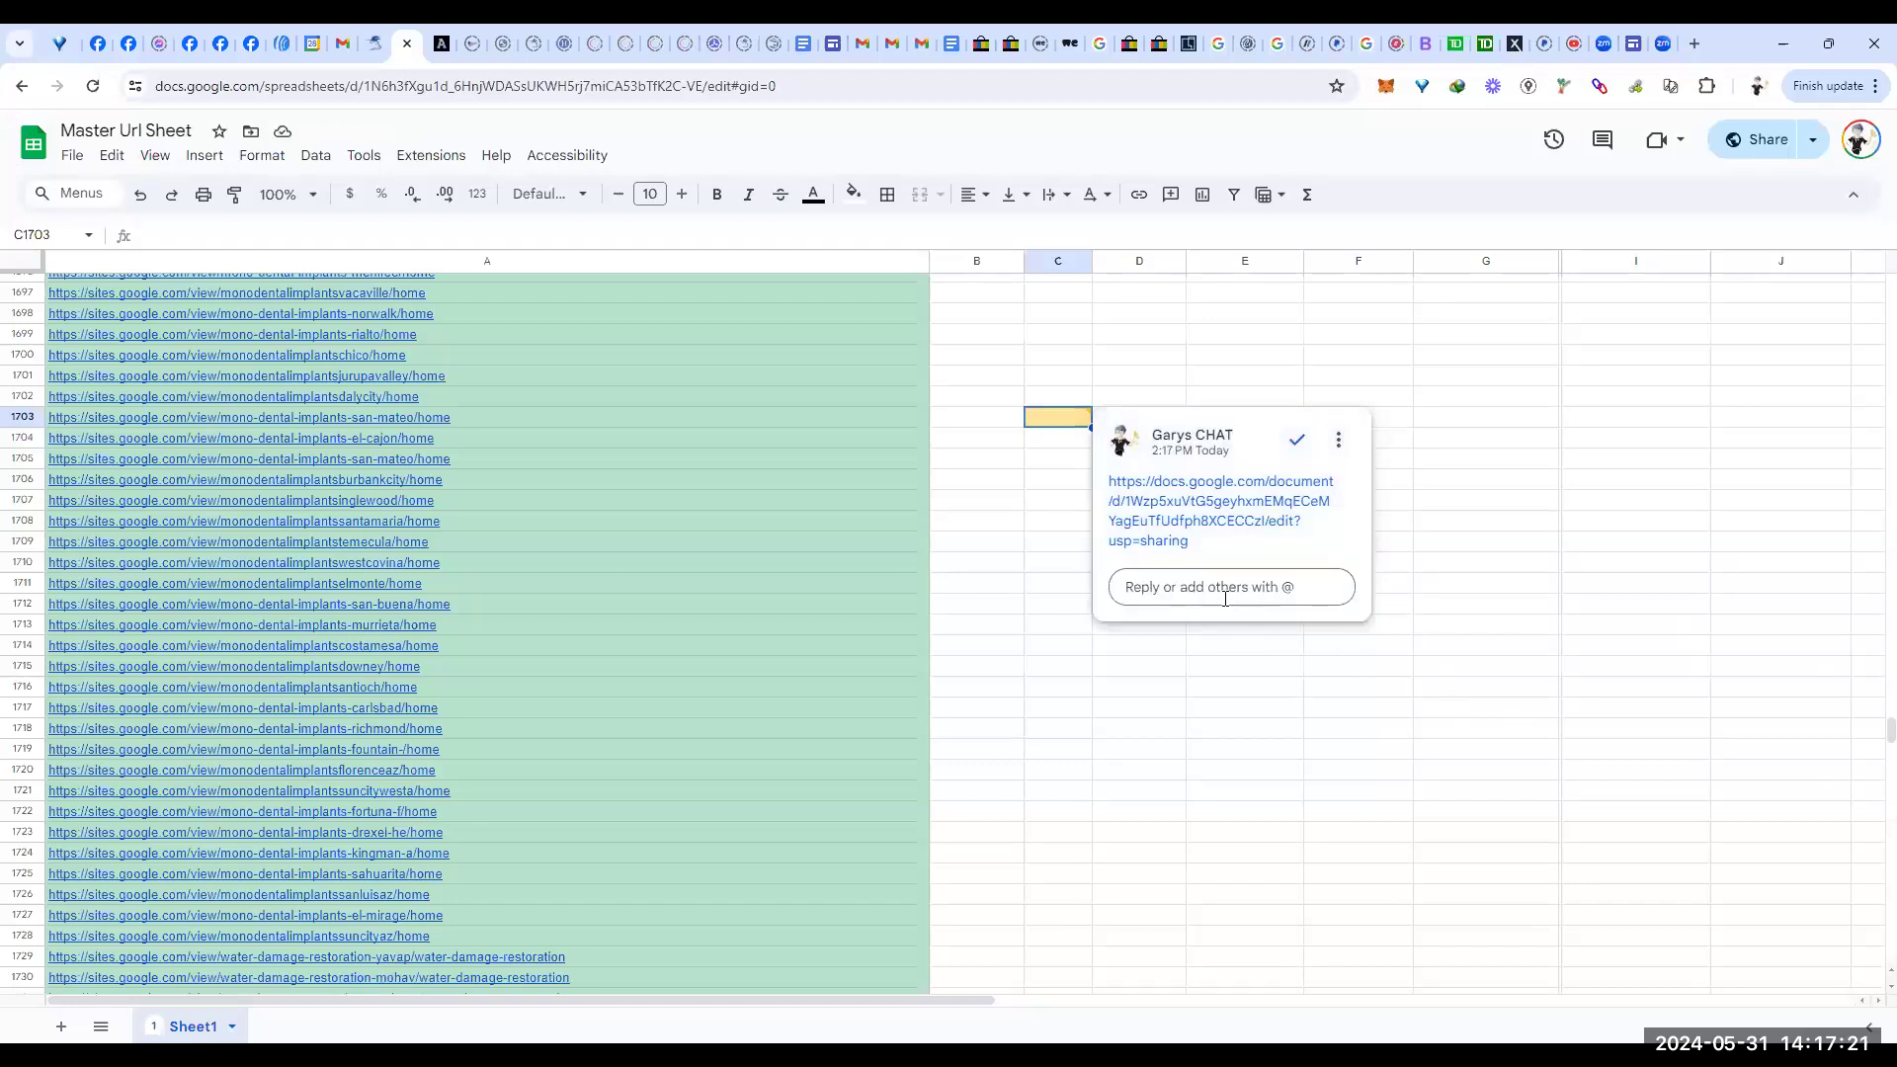
pyautogui.click(1339, 440)
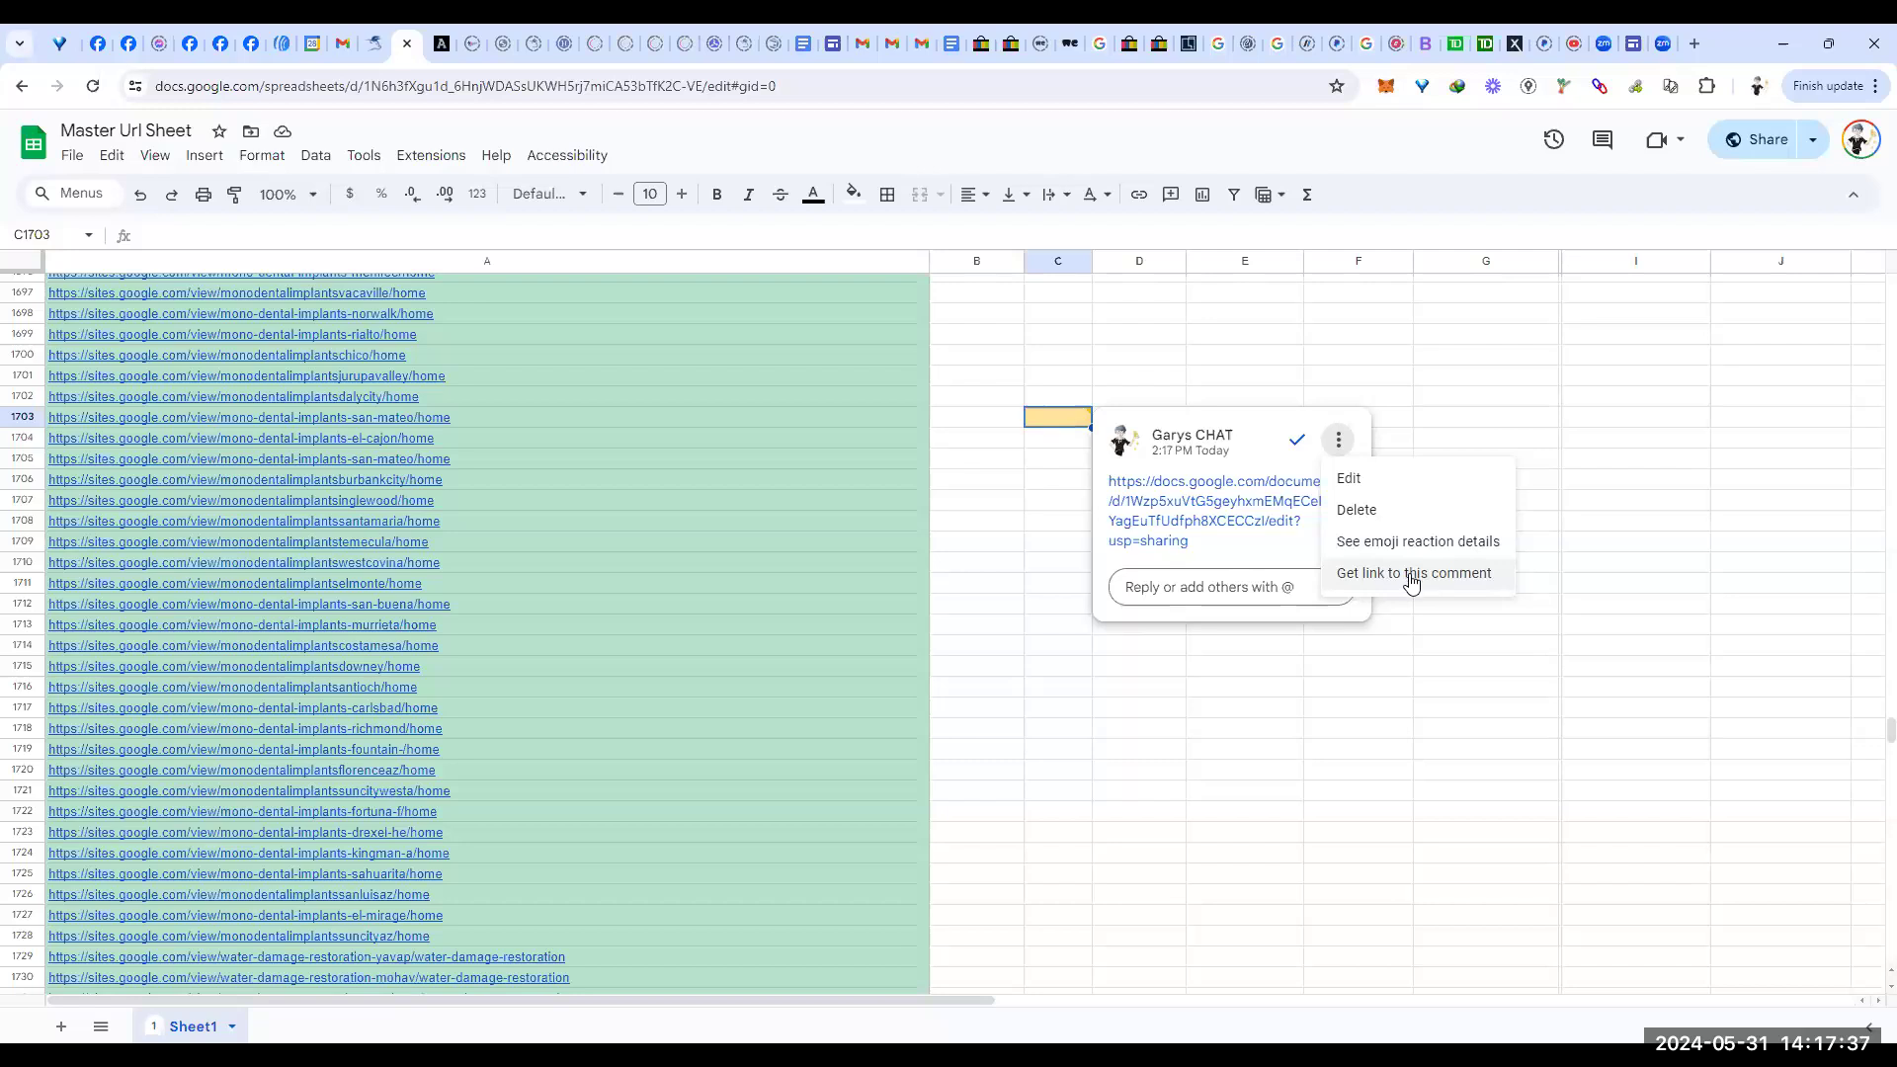
# Step: Choose 'Get link to this comment' for the C1703 comment
pyautogui.click(1410, 581)
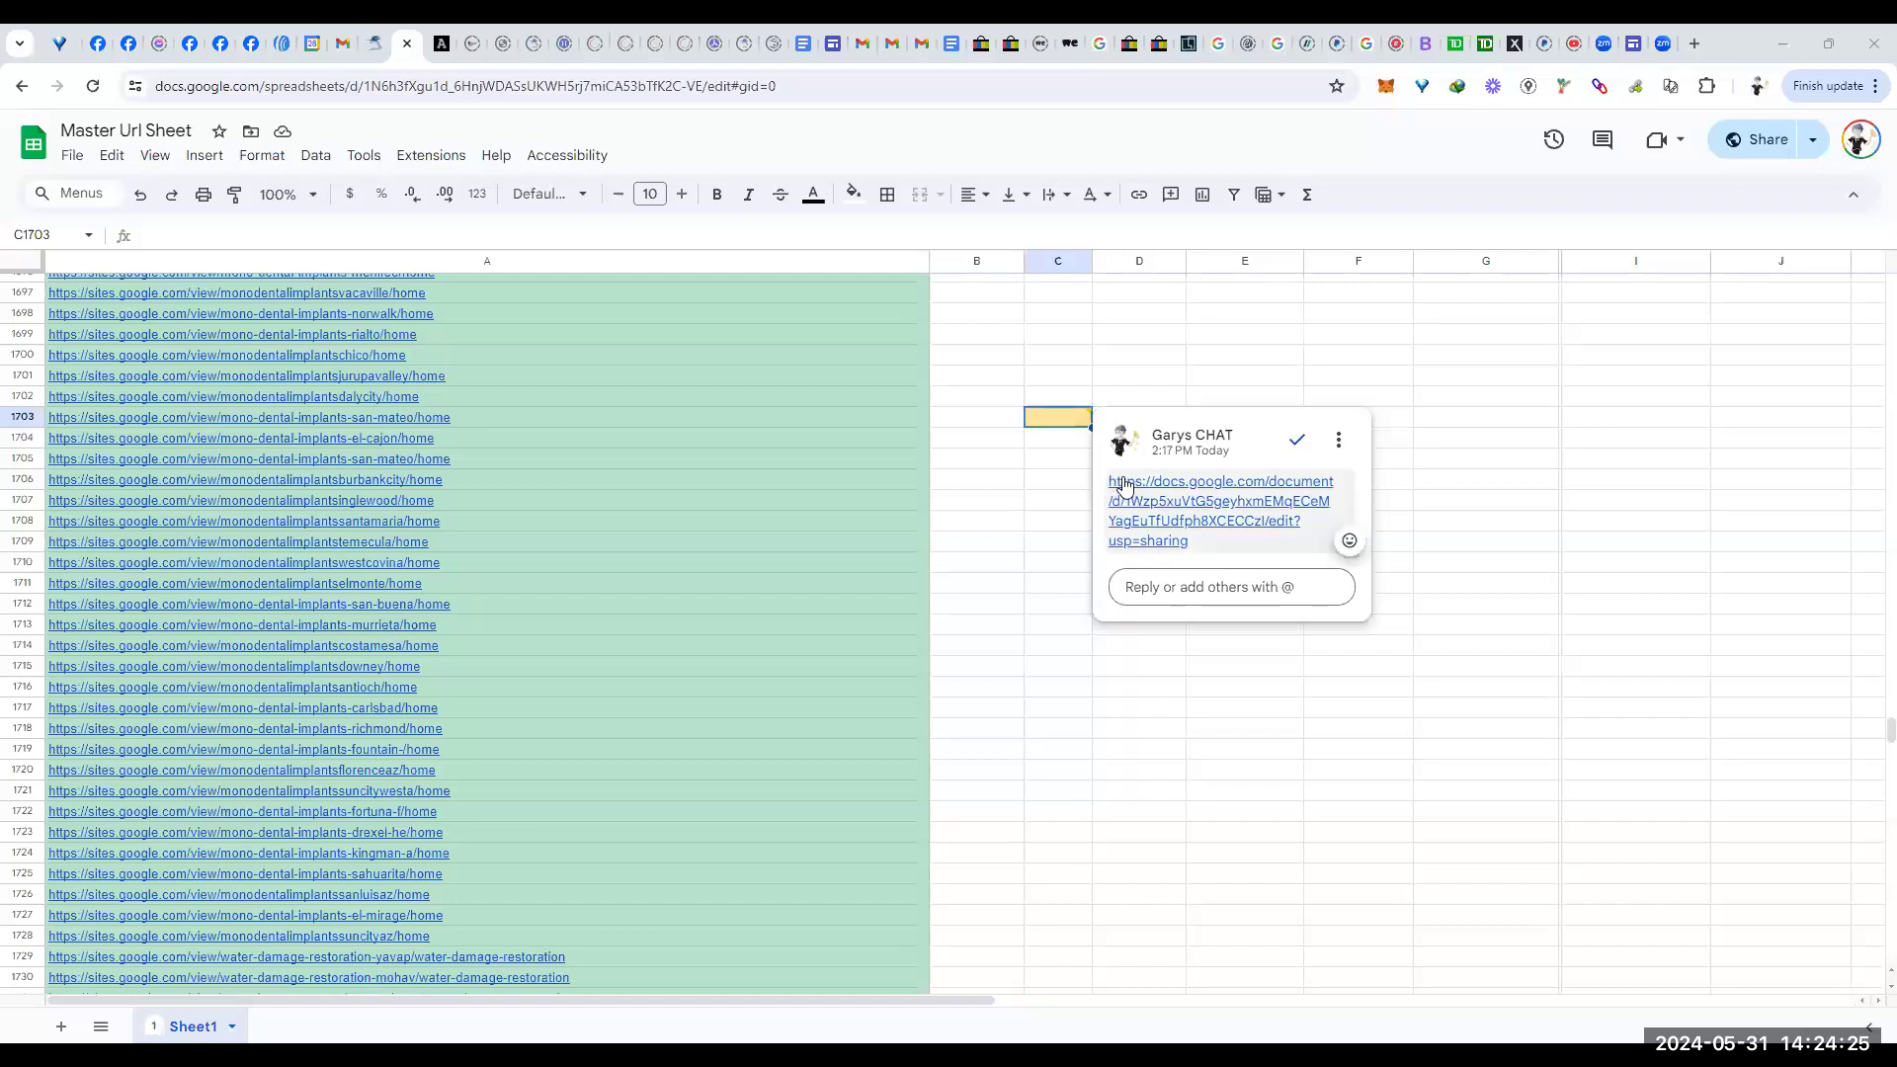
pyautogui.moveTo(1111, 486)
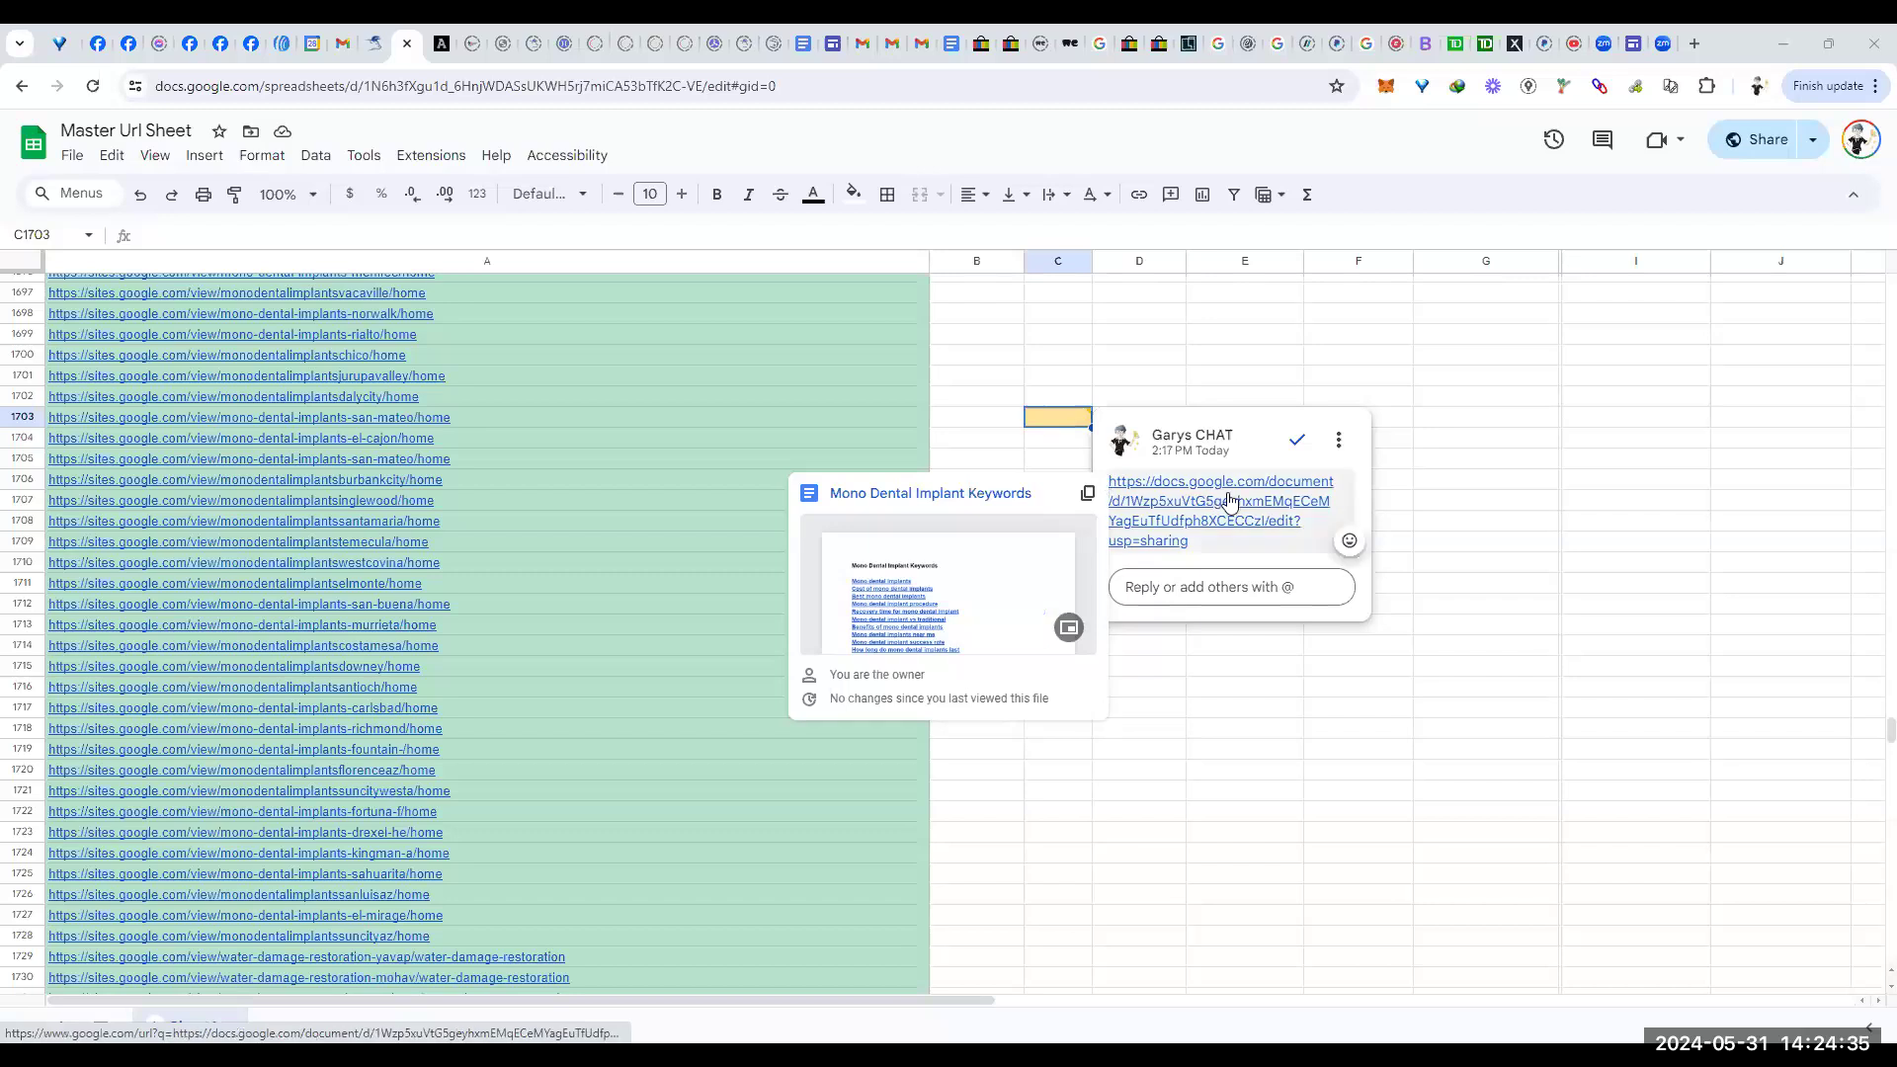
# Step: Copy a direct link to the C1703 comment from its More options menu
pyautogui.click(1339, 444)
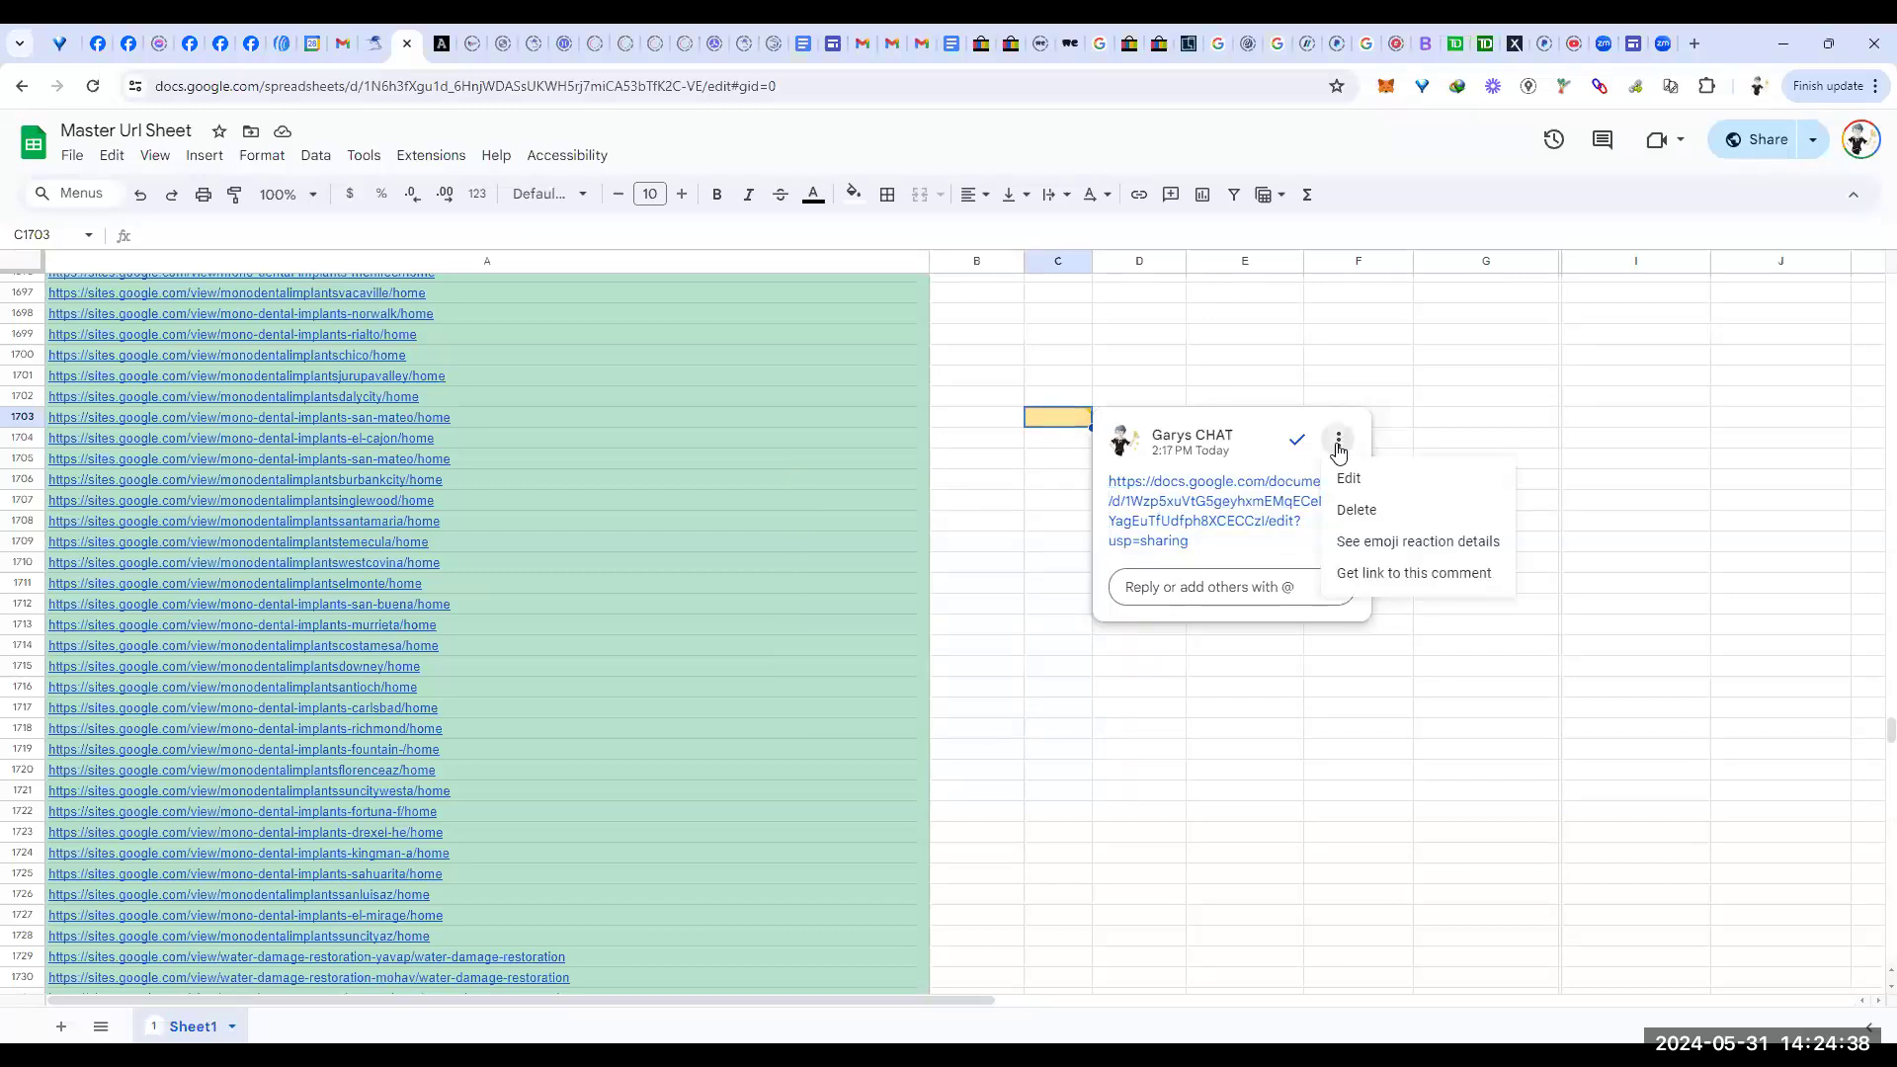
pyautogui.click(1425, 583)
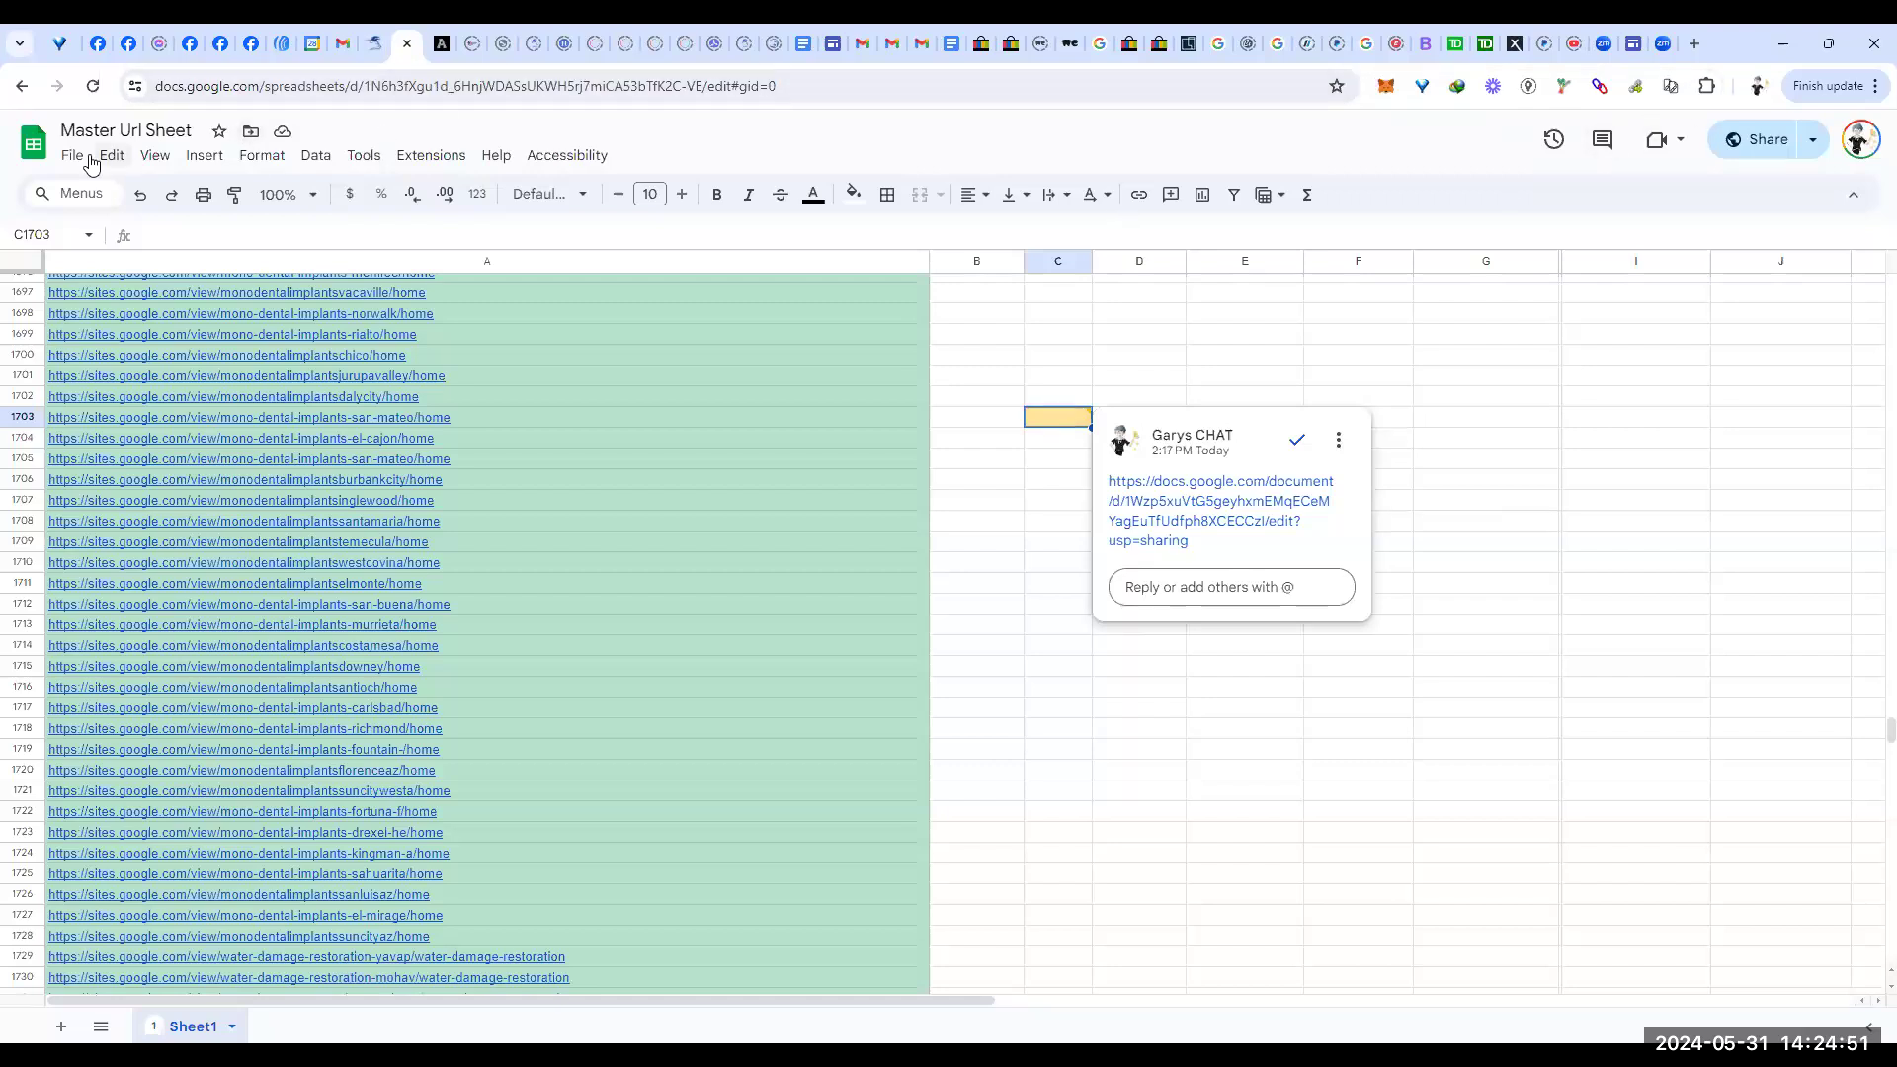
# Step: Create a blank spreadsheet titled 'Coments from master url sheet' and widen column A
pyautogui.click(35, 148)
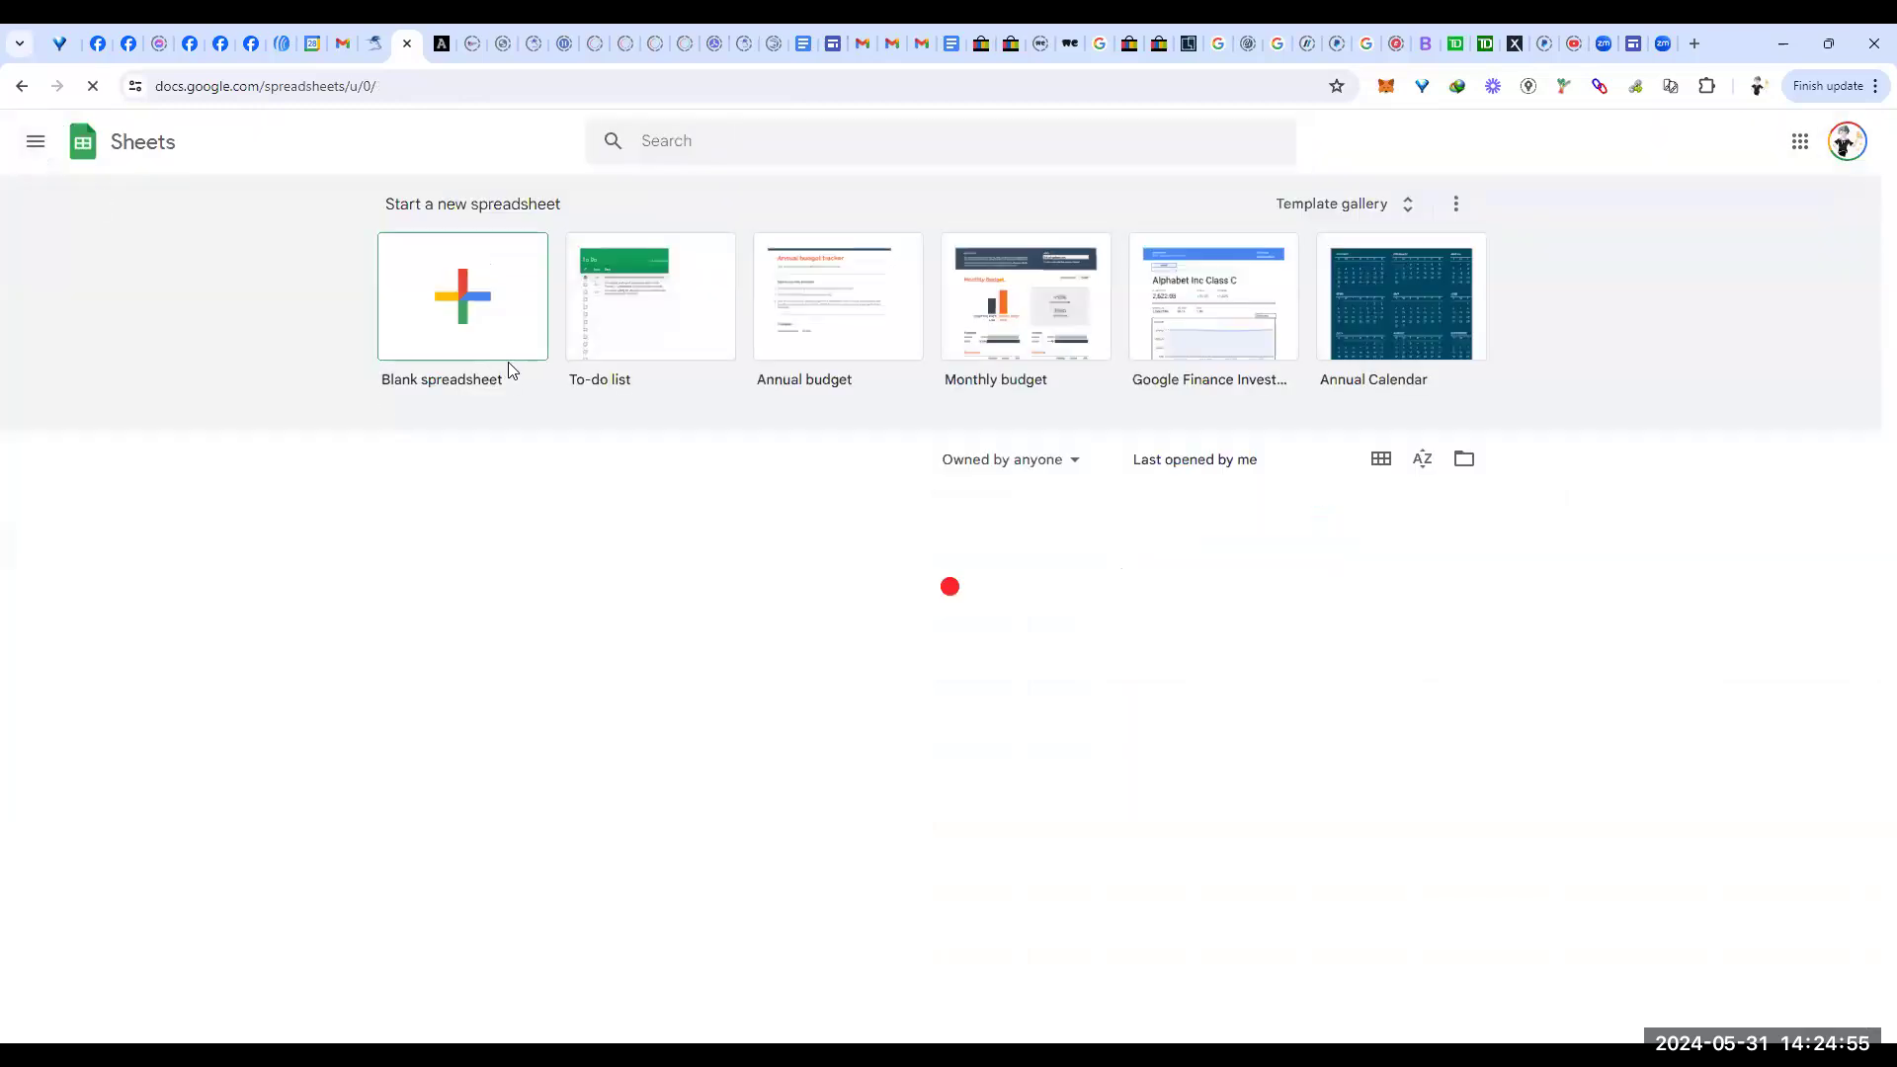
pyautogui.click(455, 300)
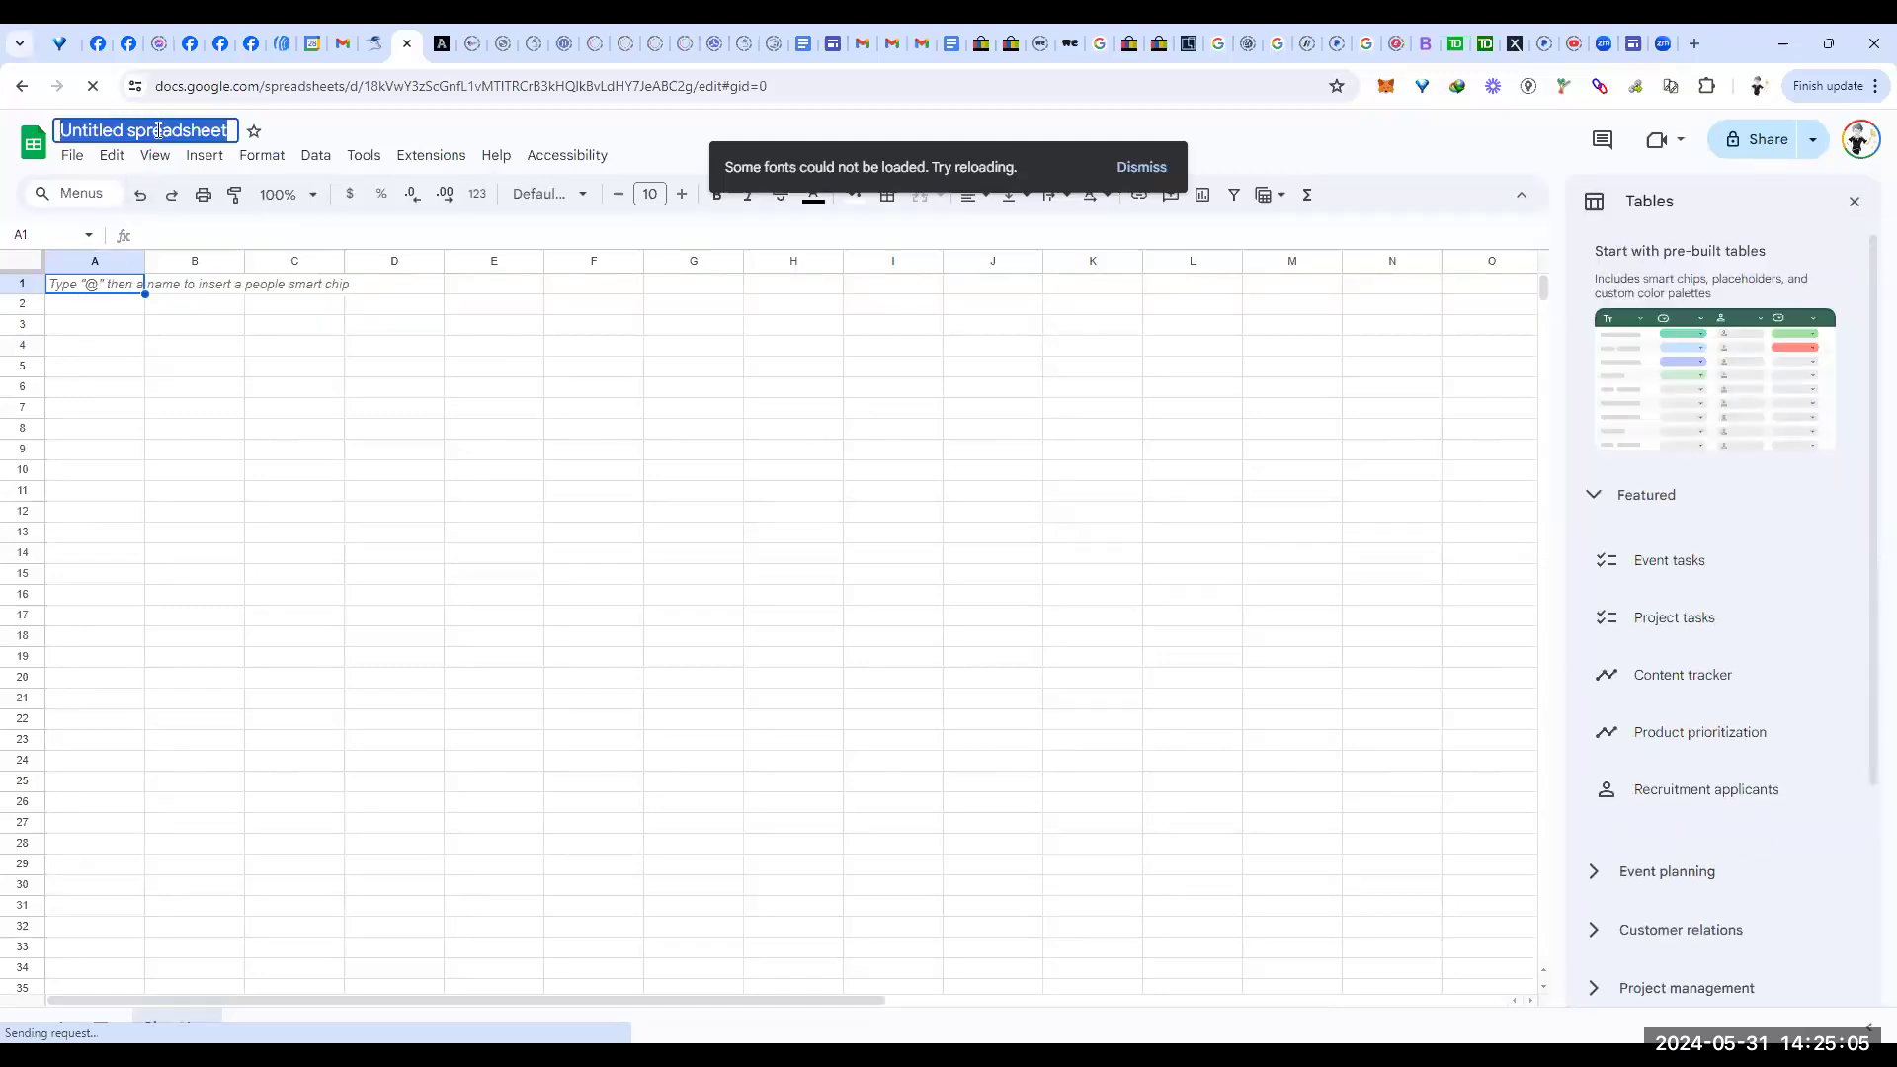
pyautogui.write('C')
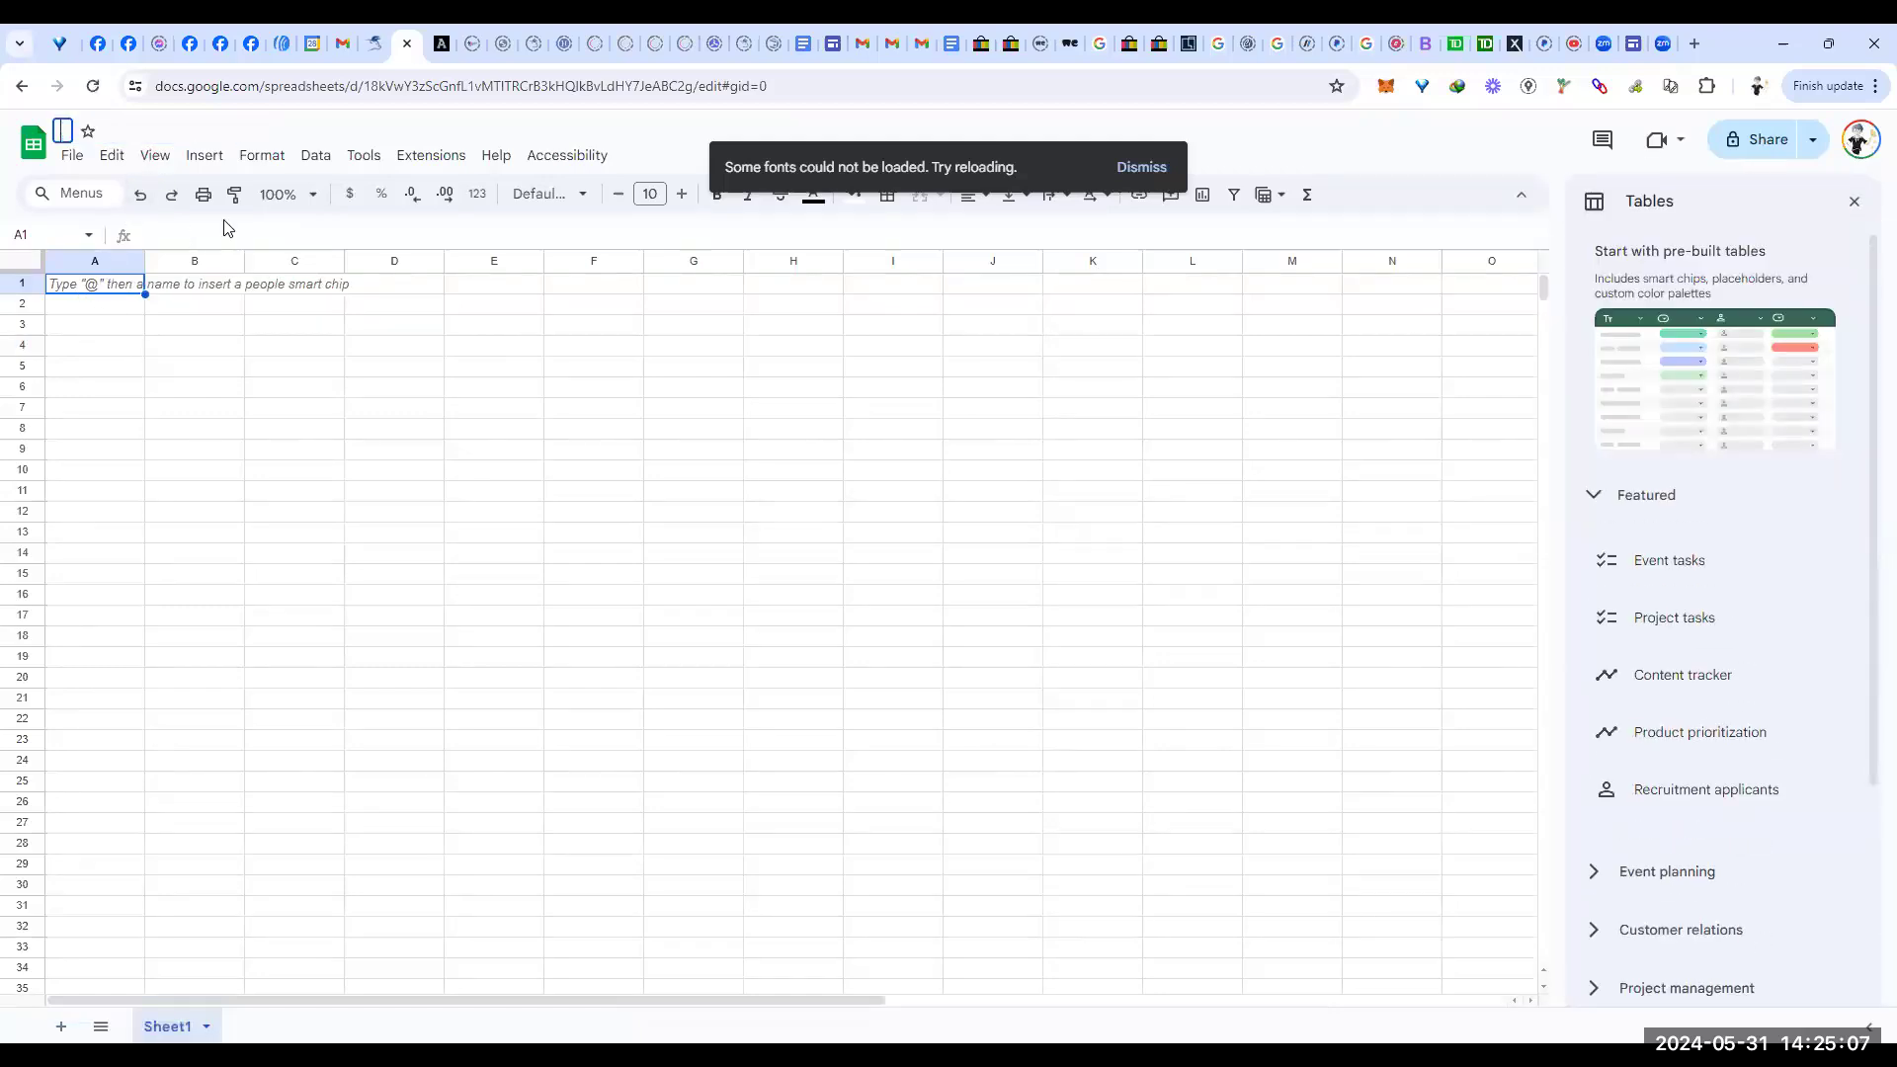
pyautogui.write('oments from master url sheet')
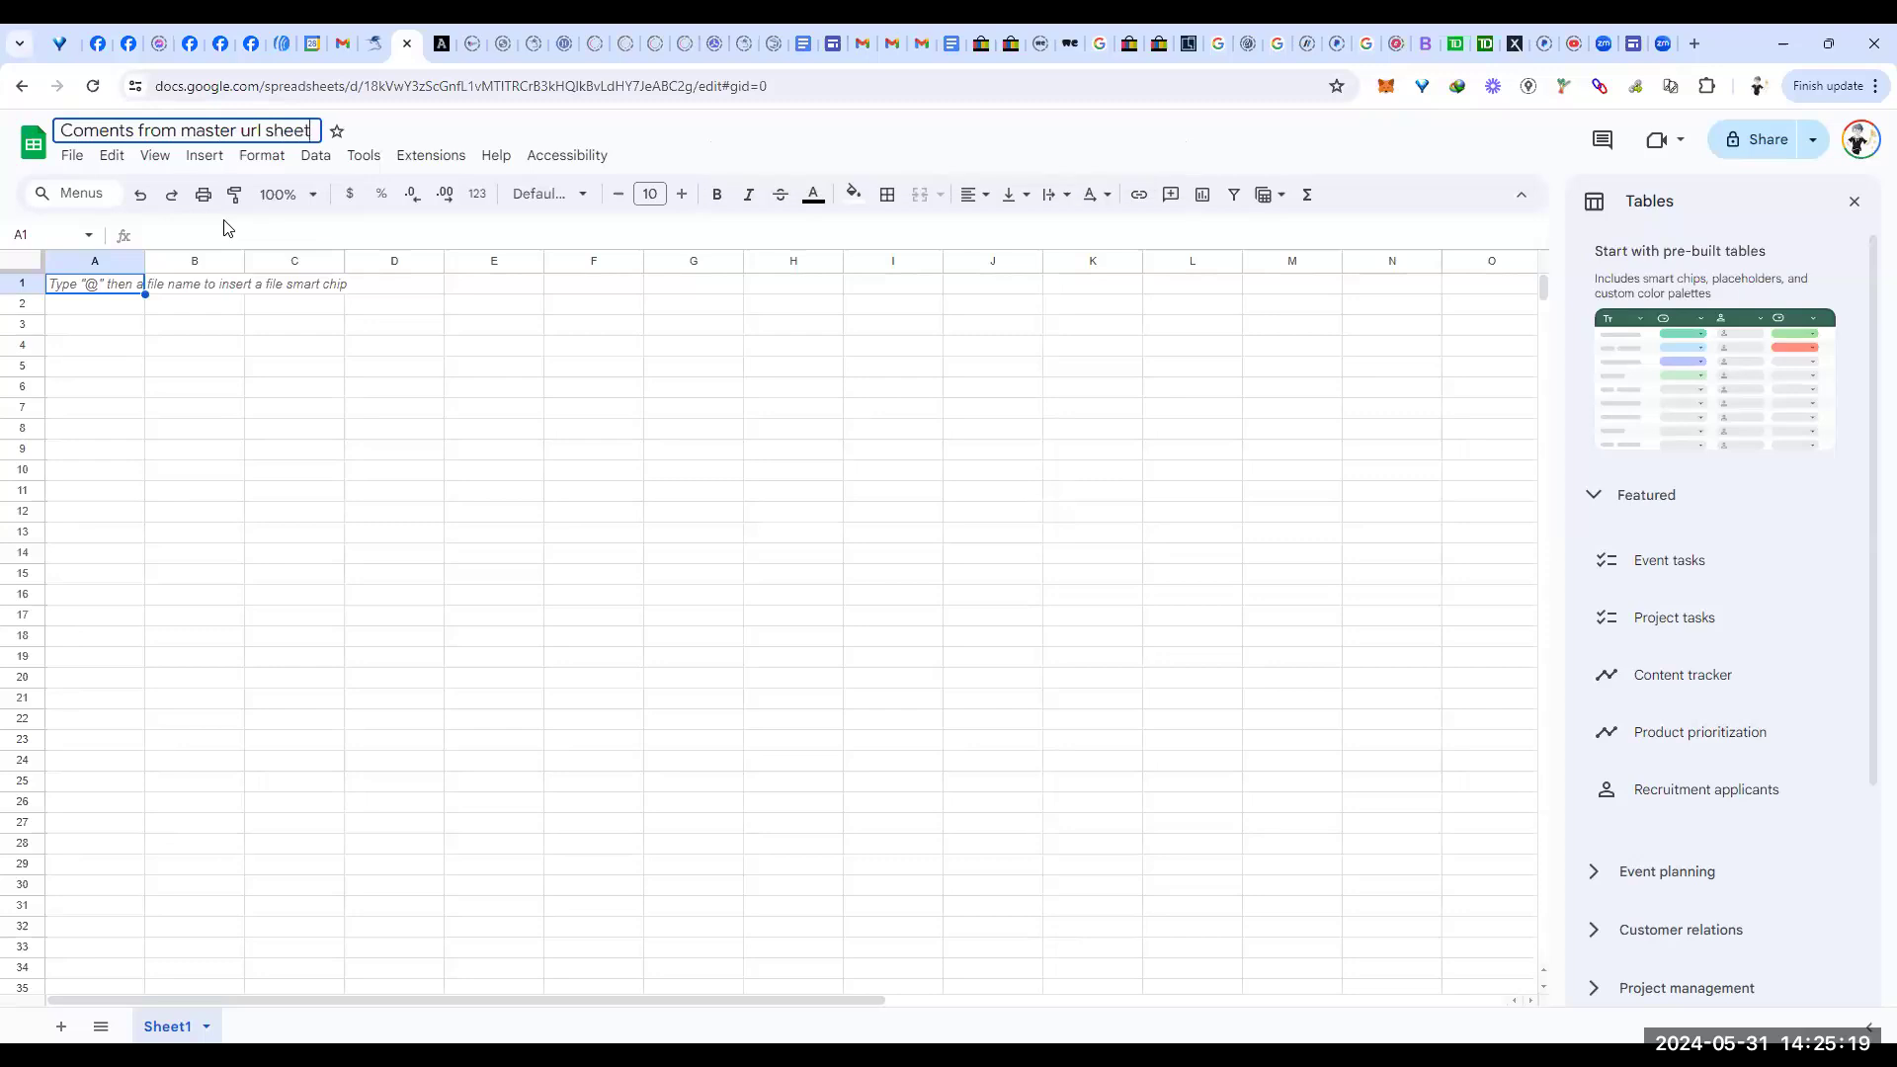
pyautogui.moveTo(145, 259); pyautogui.dragTo(411, 265)
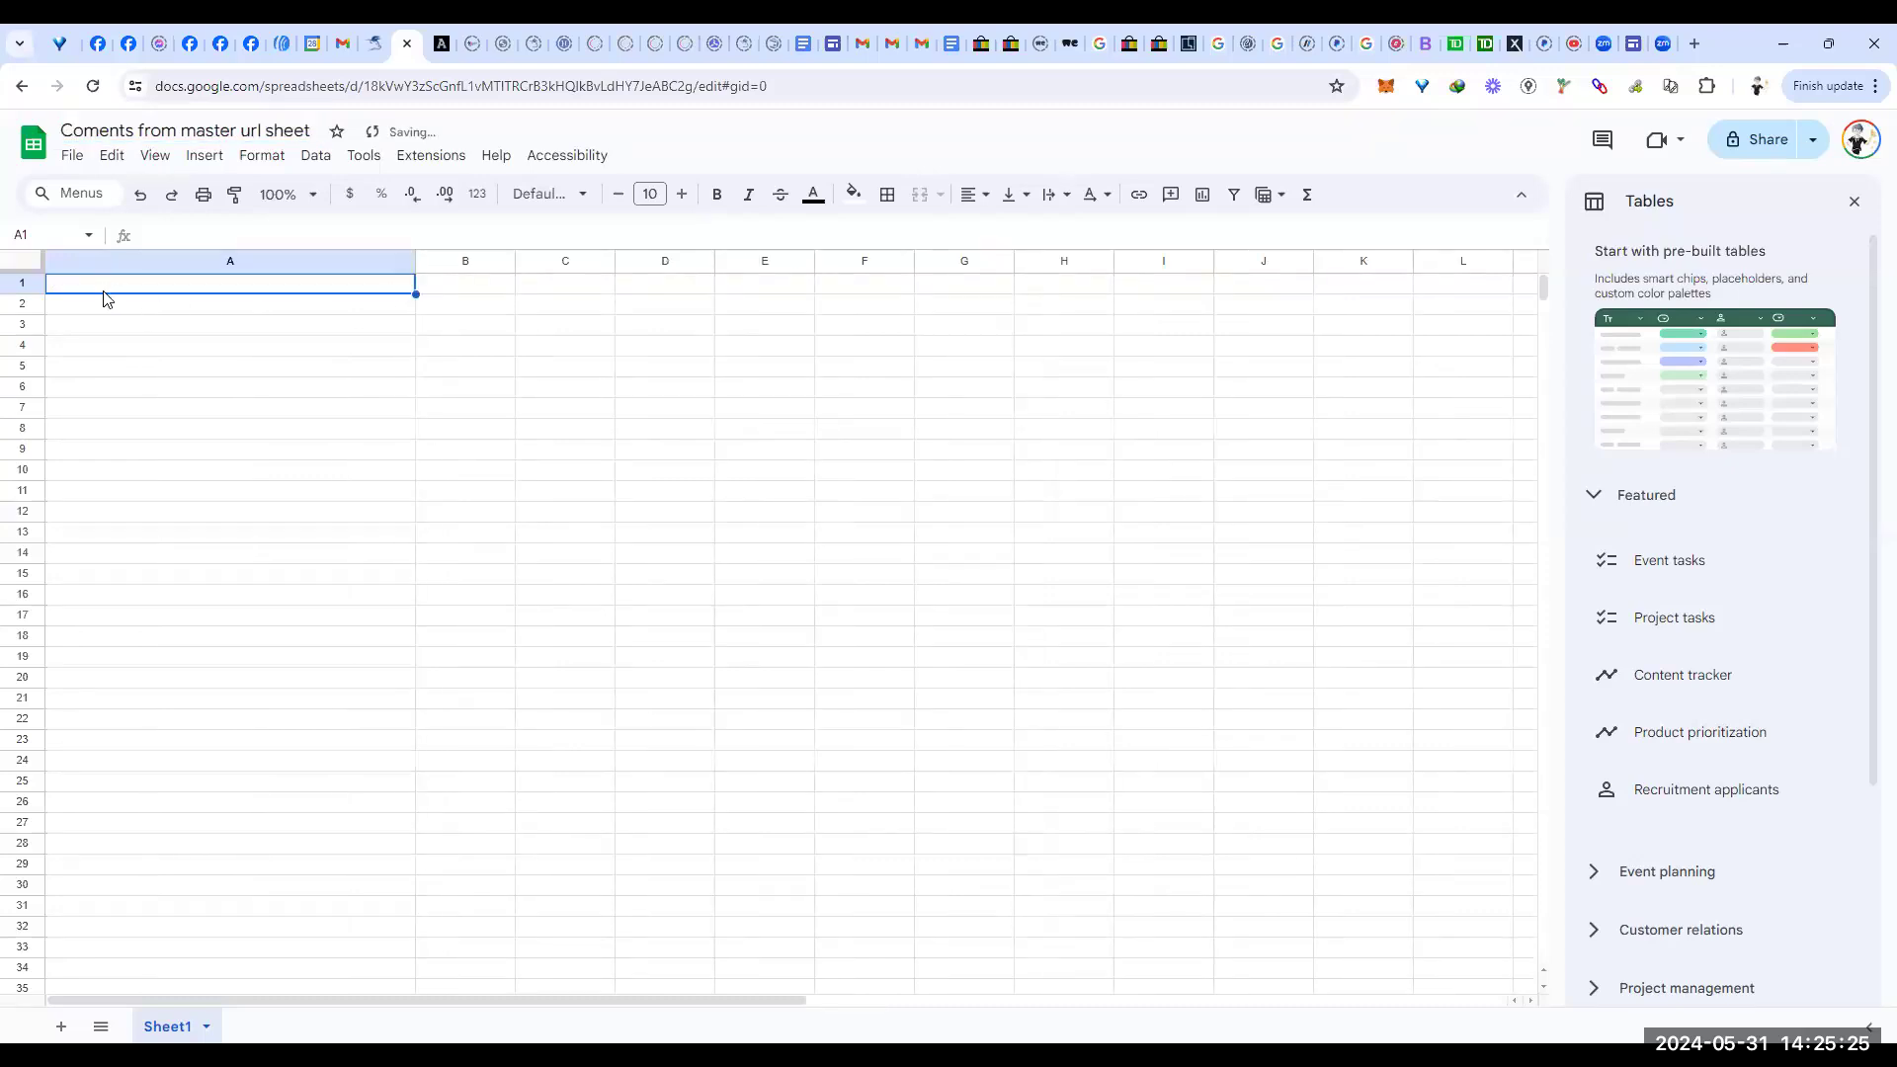
# Step: Paste the copied C1703 comment link into A1 and widen column A to fit it
pyautogui.hotkey('ctrl', 'v')
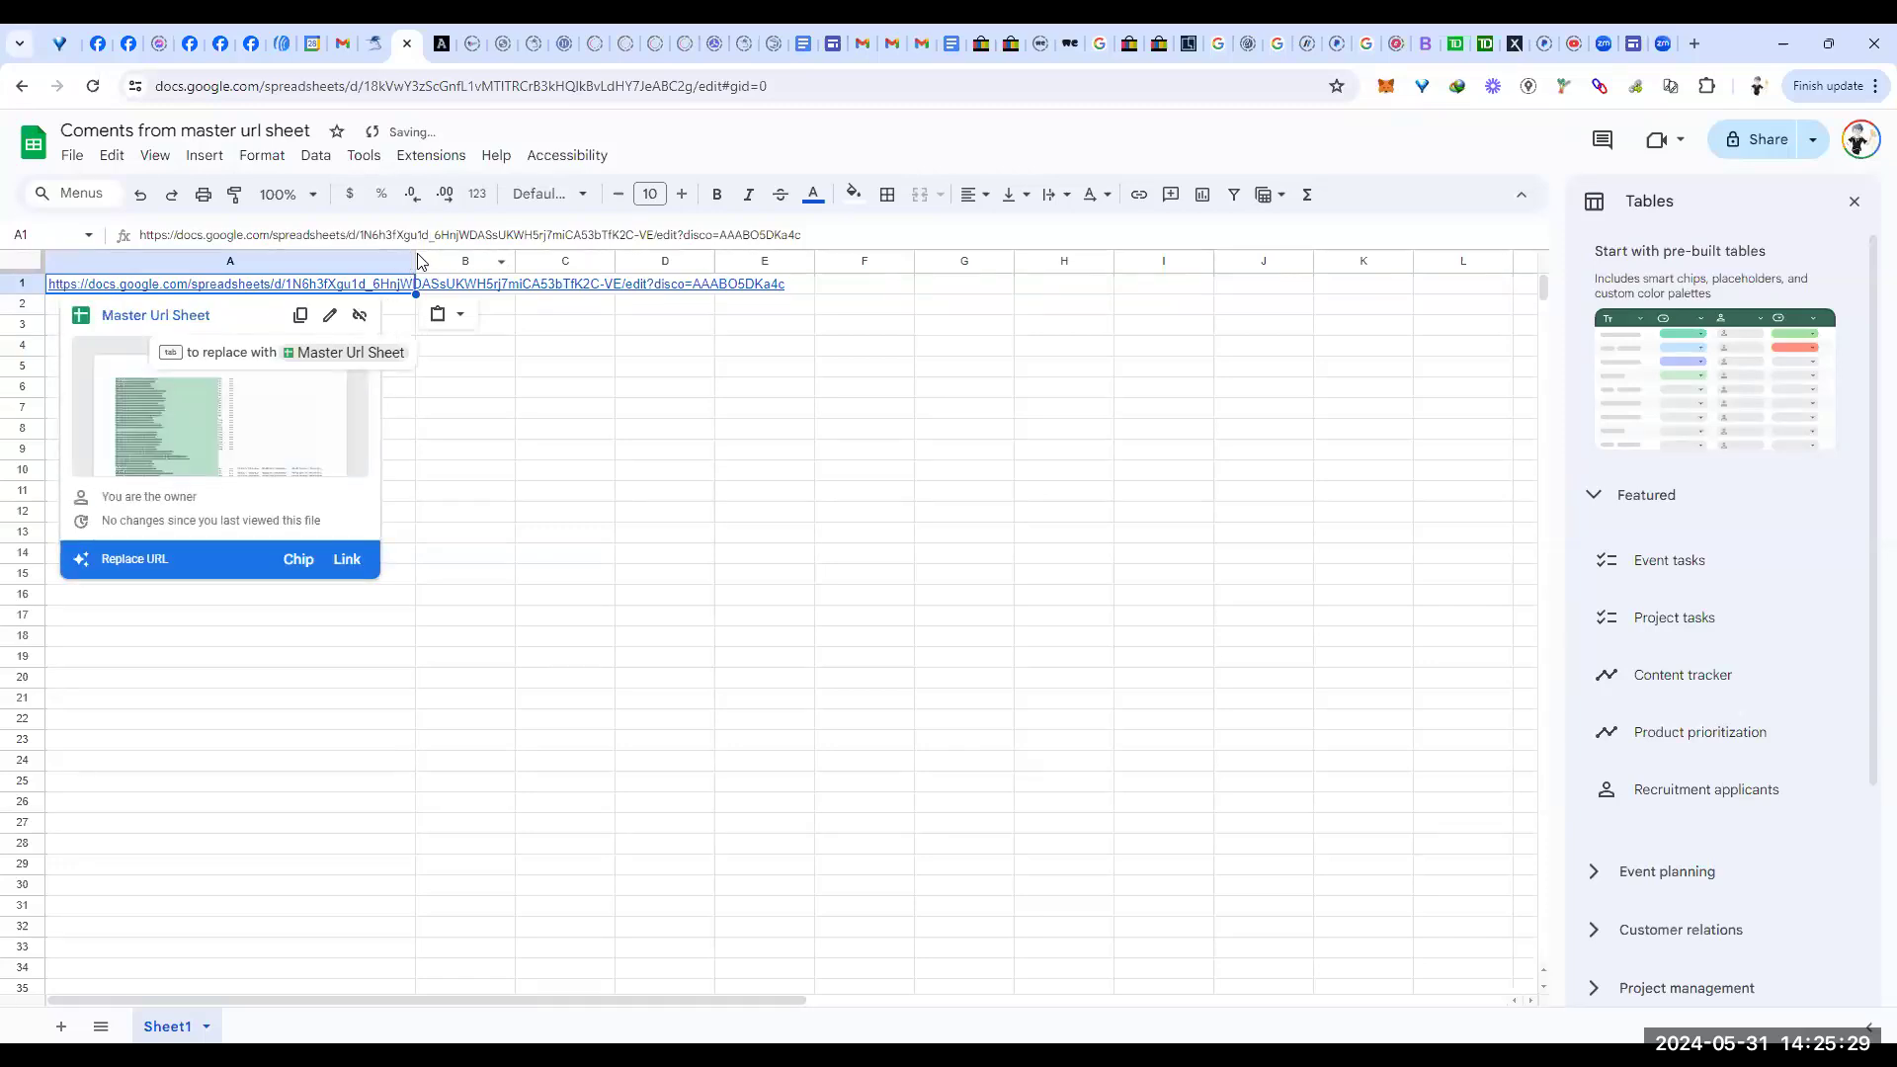
pyautogui.moveTo(414, 259); pyautogui.dragTo(816, 261)
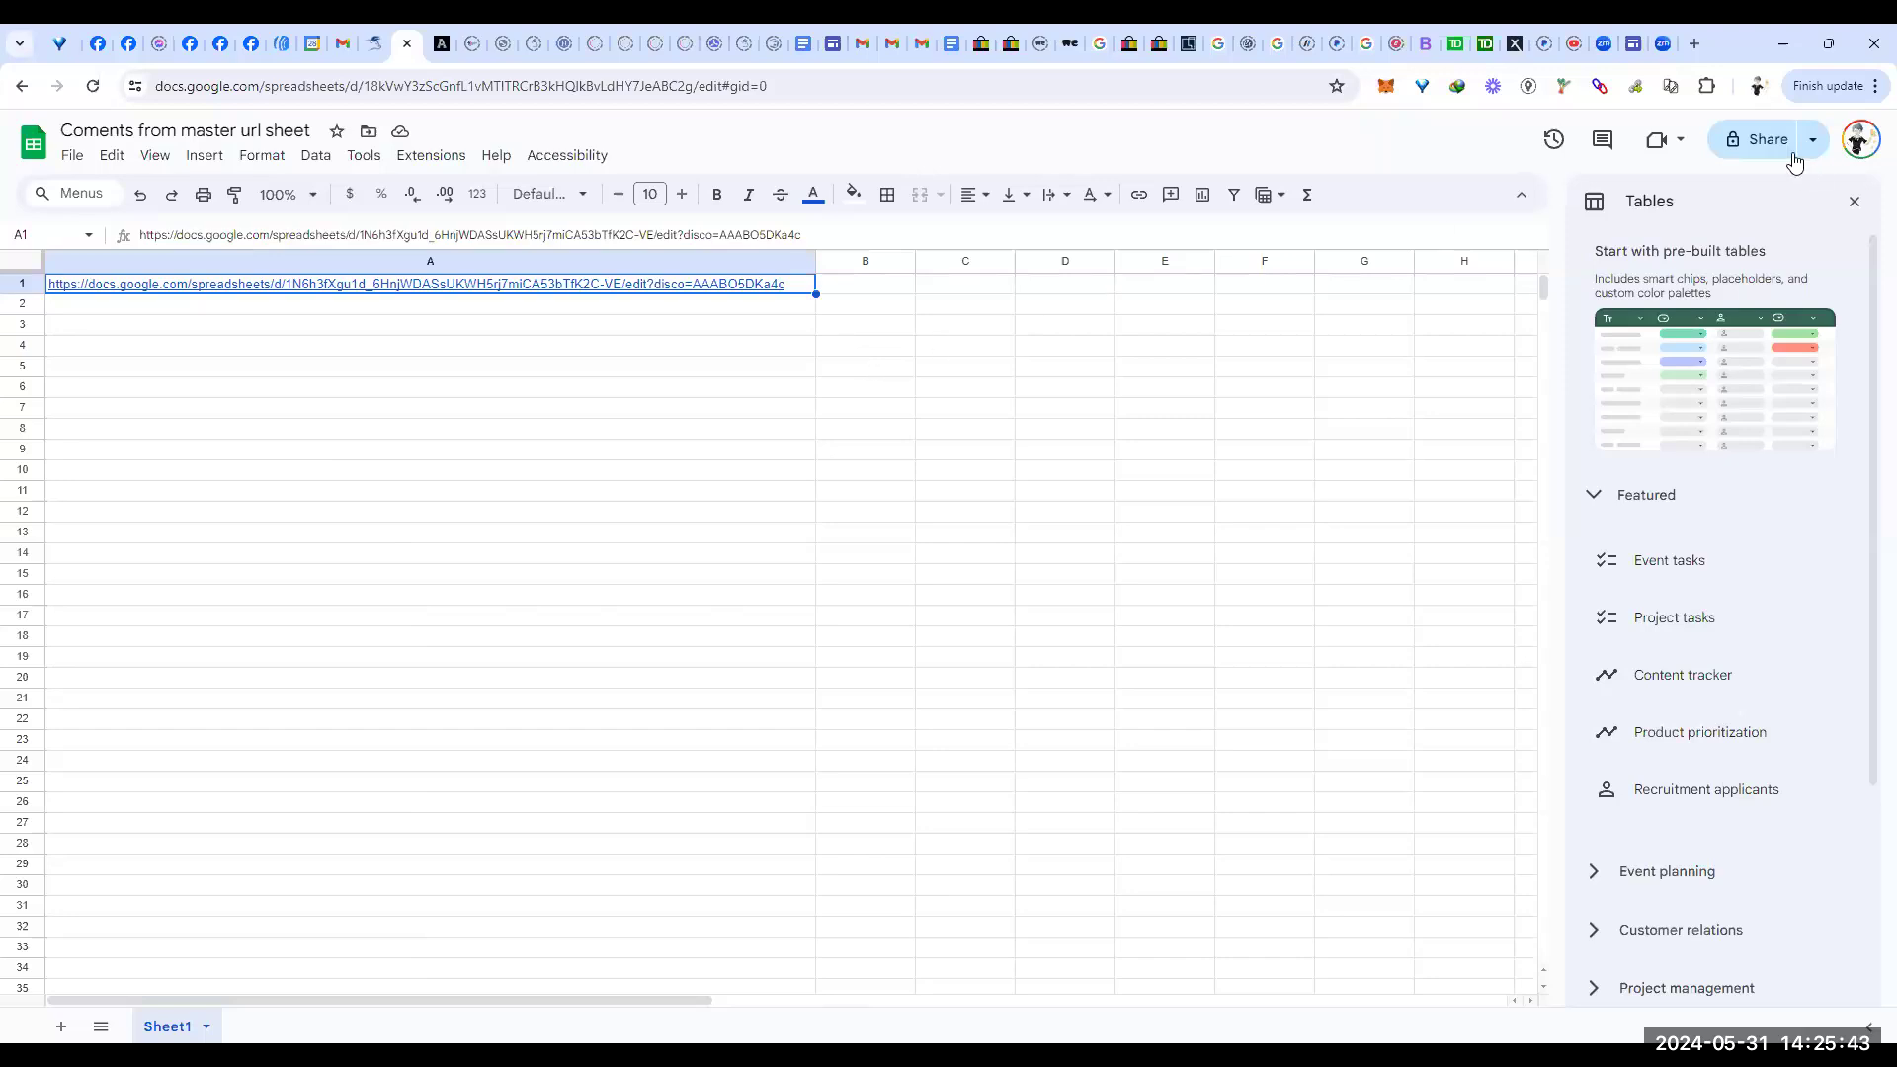
# Step: Set general access to anyone with the link, add a collaborator as editor, and send
pyautogui.click(1767, 142)
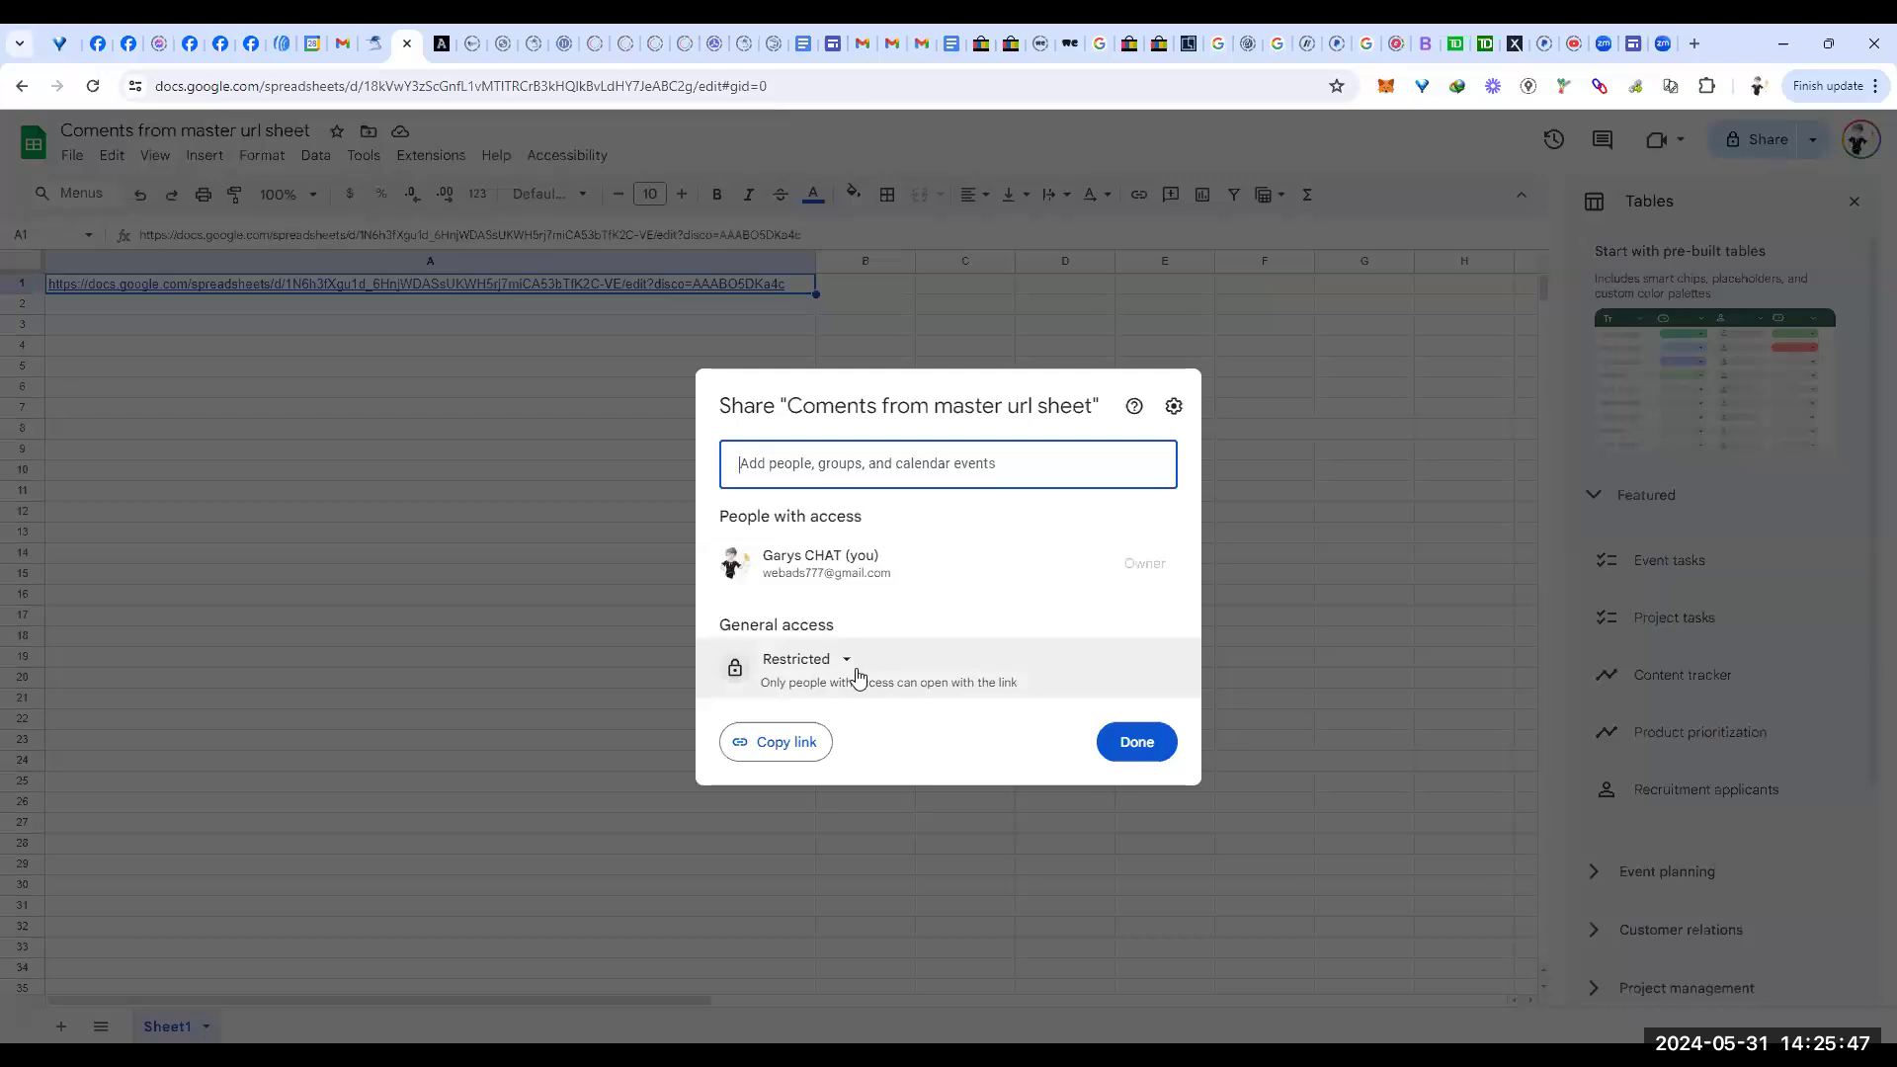
pyautogui.click(849, 662)
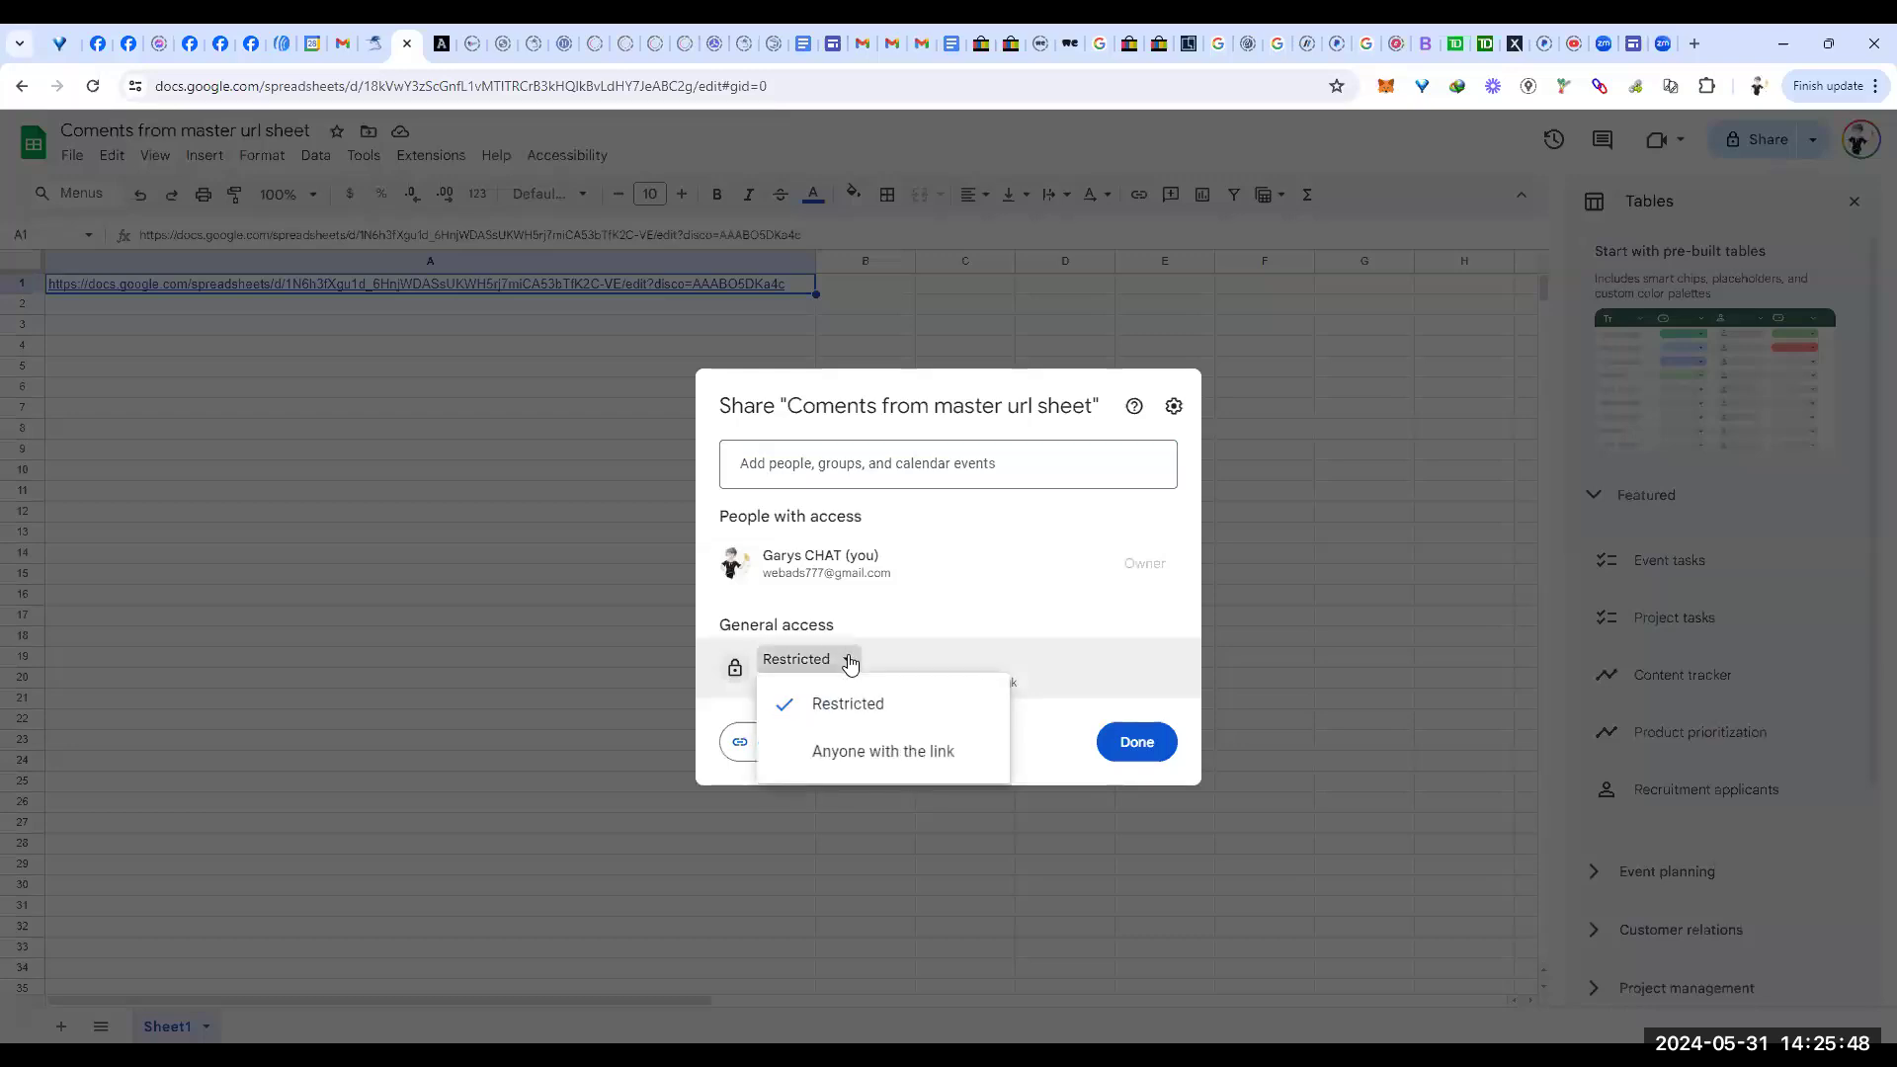
pyautogui.click(871, 755)
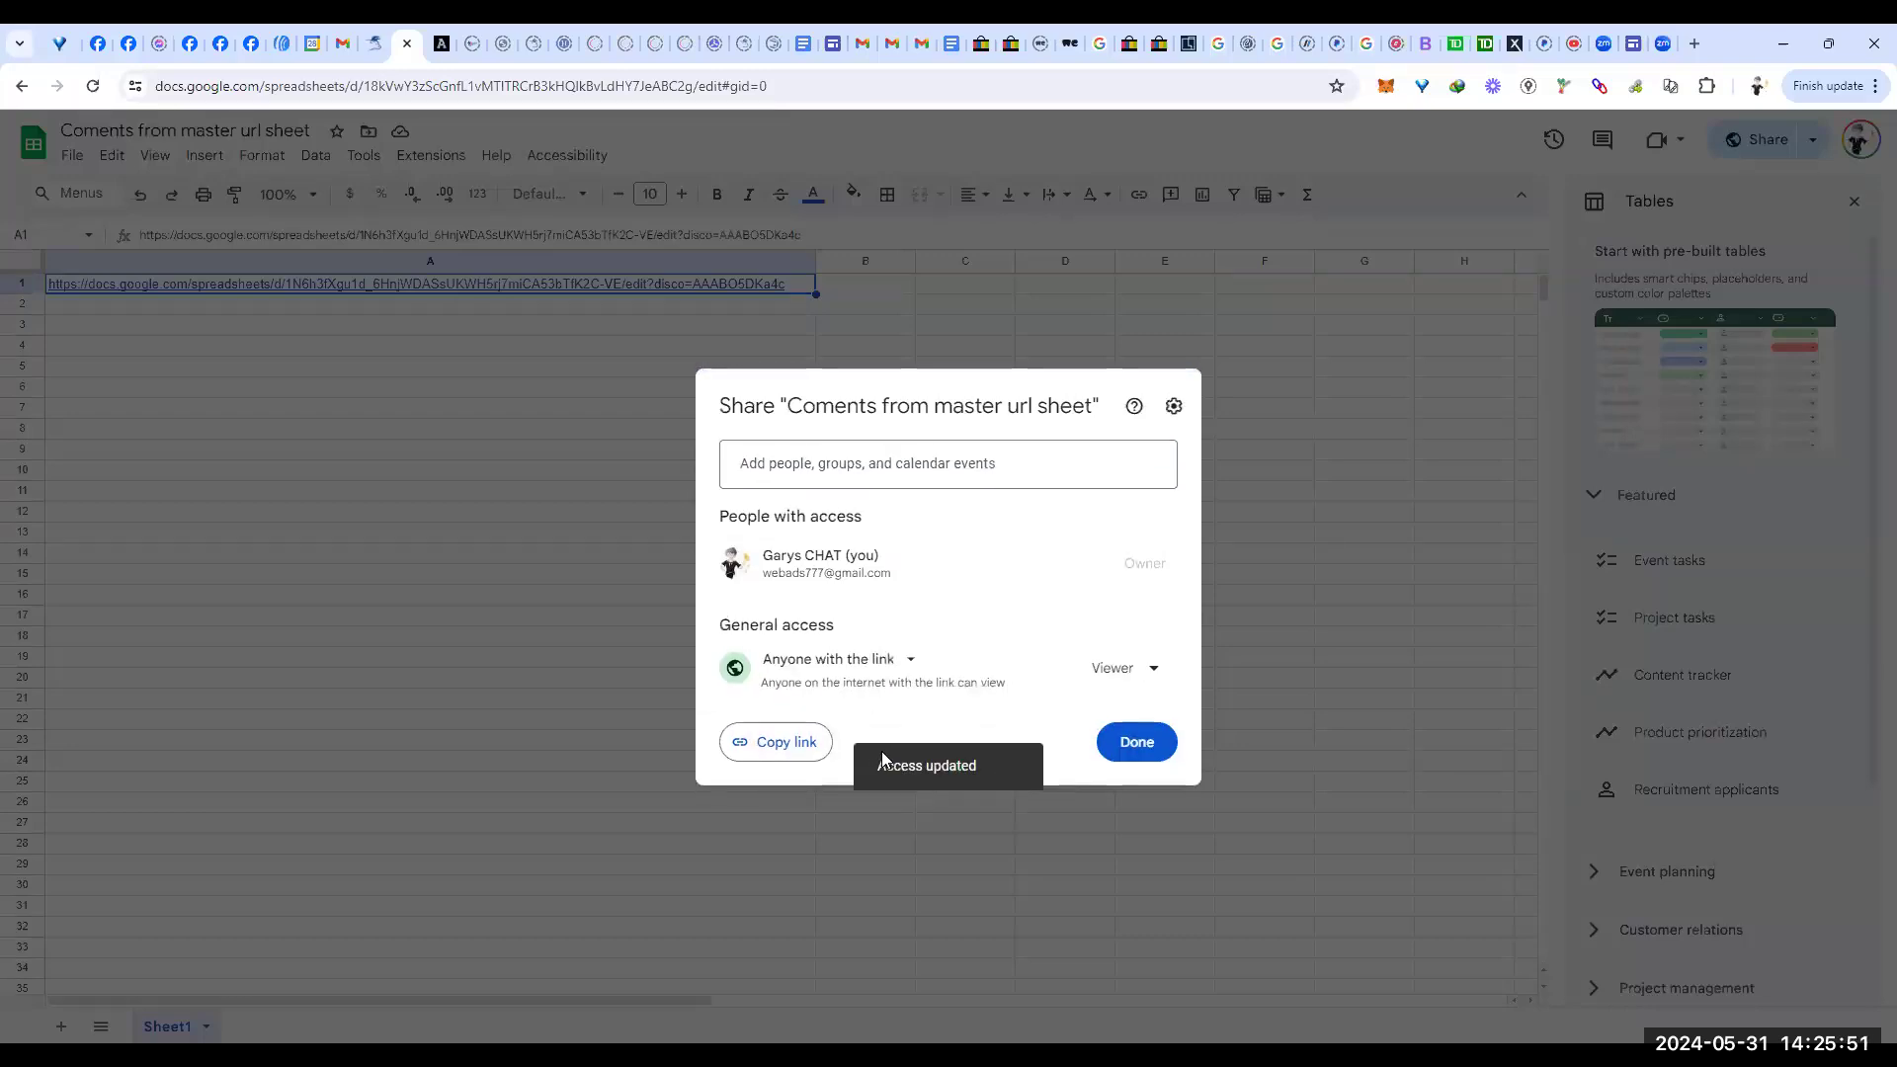
pyautogui.click(801, 476)
pyautogui.click(839, 534)
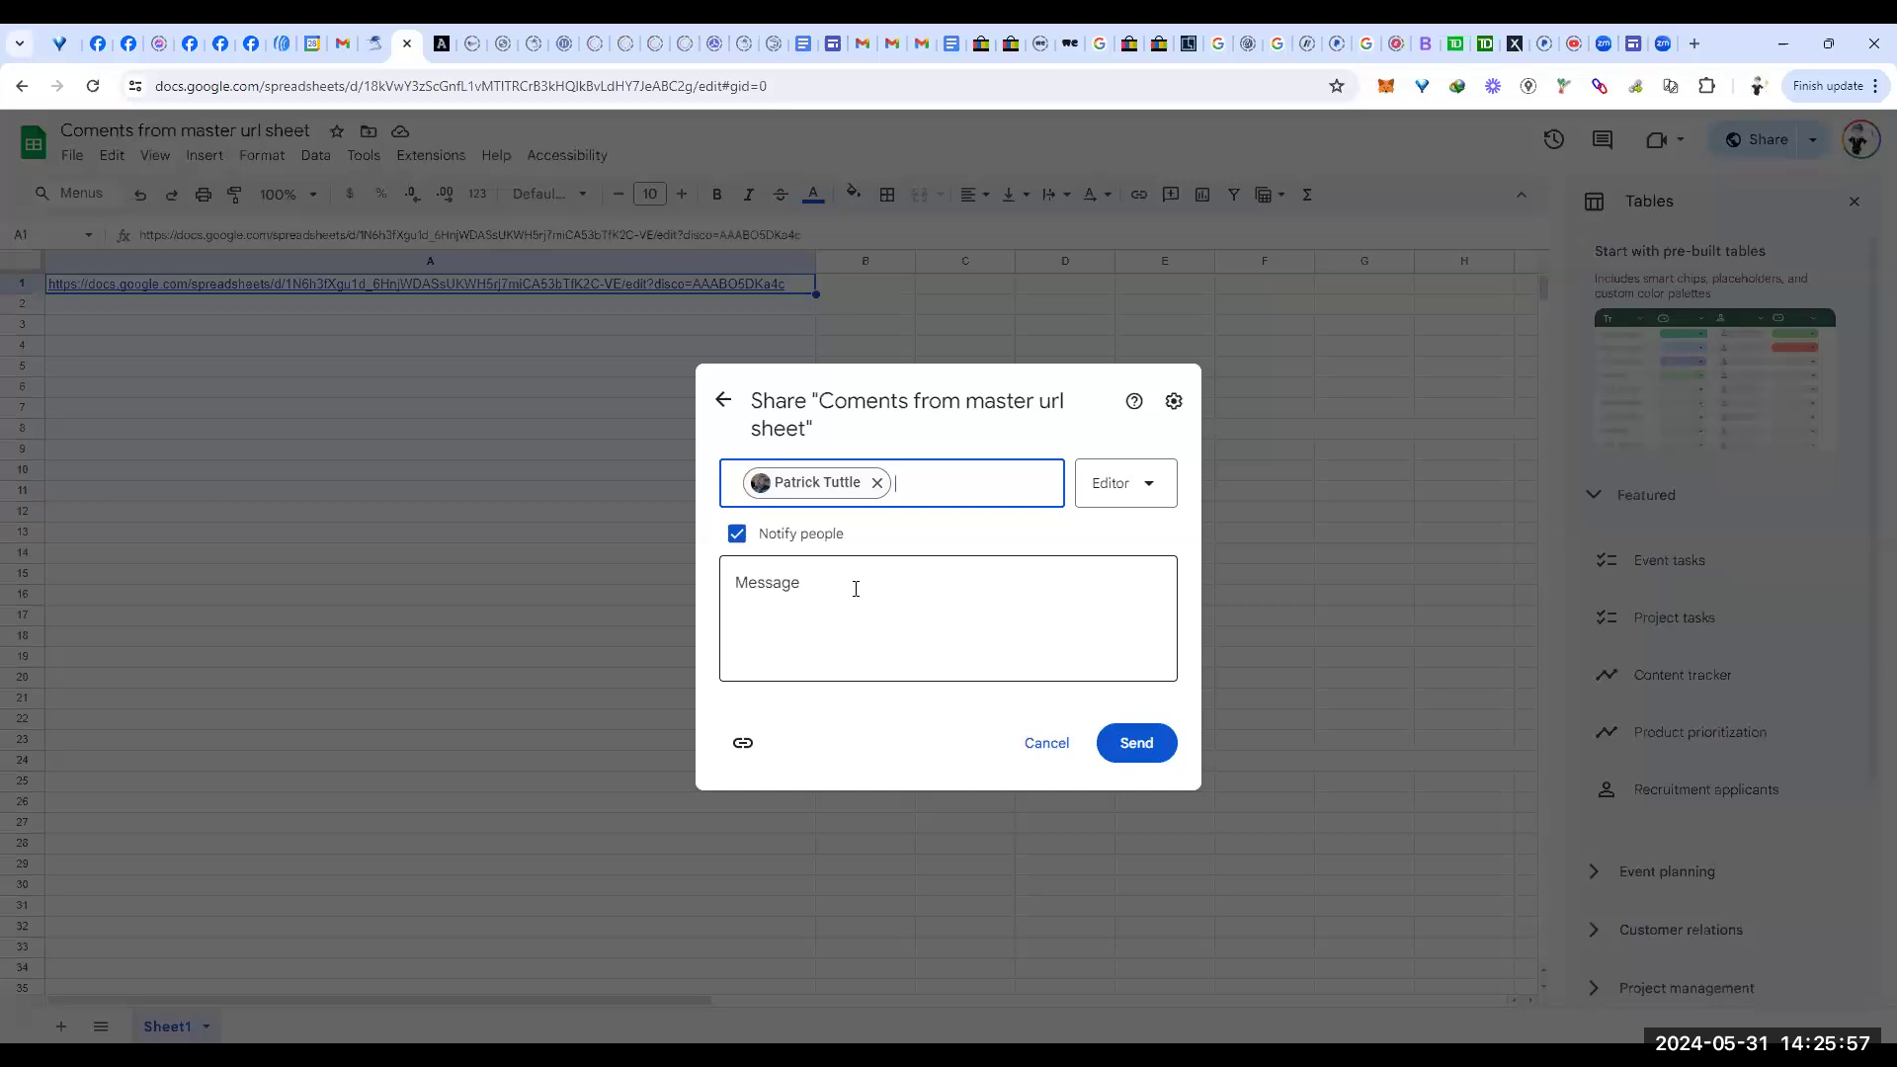
pyautogui.click(743, 742)
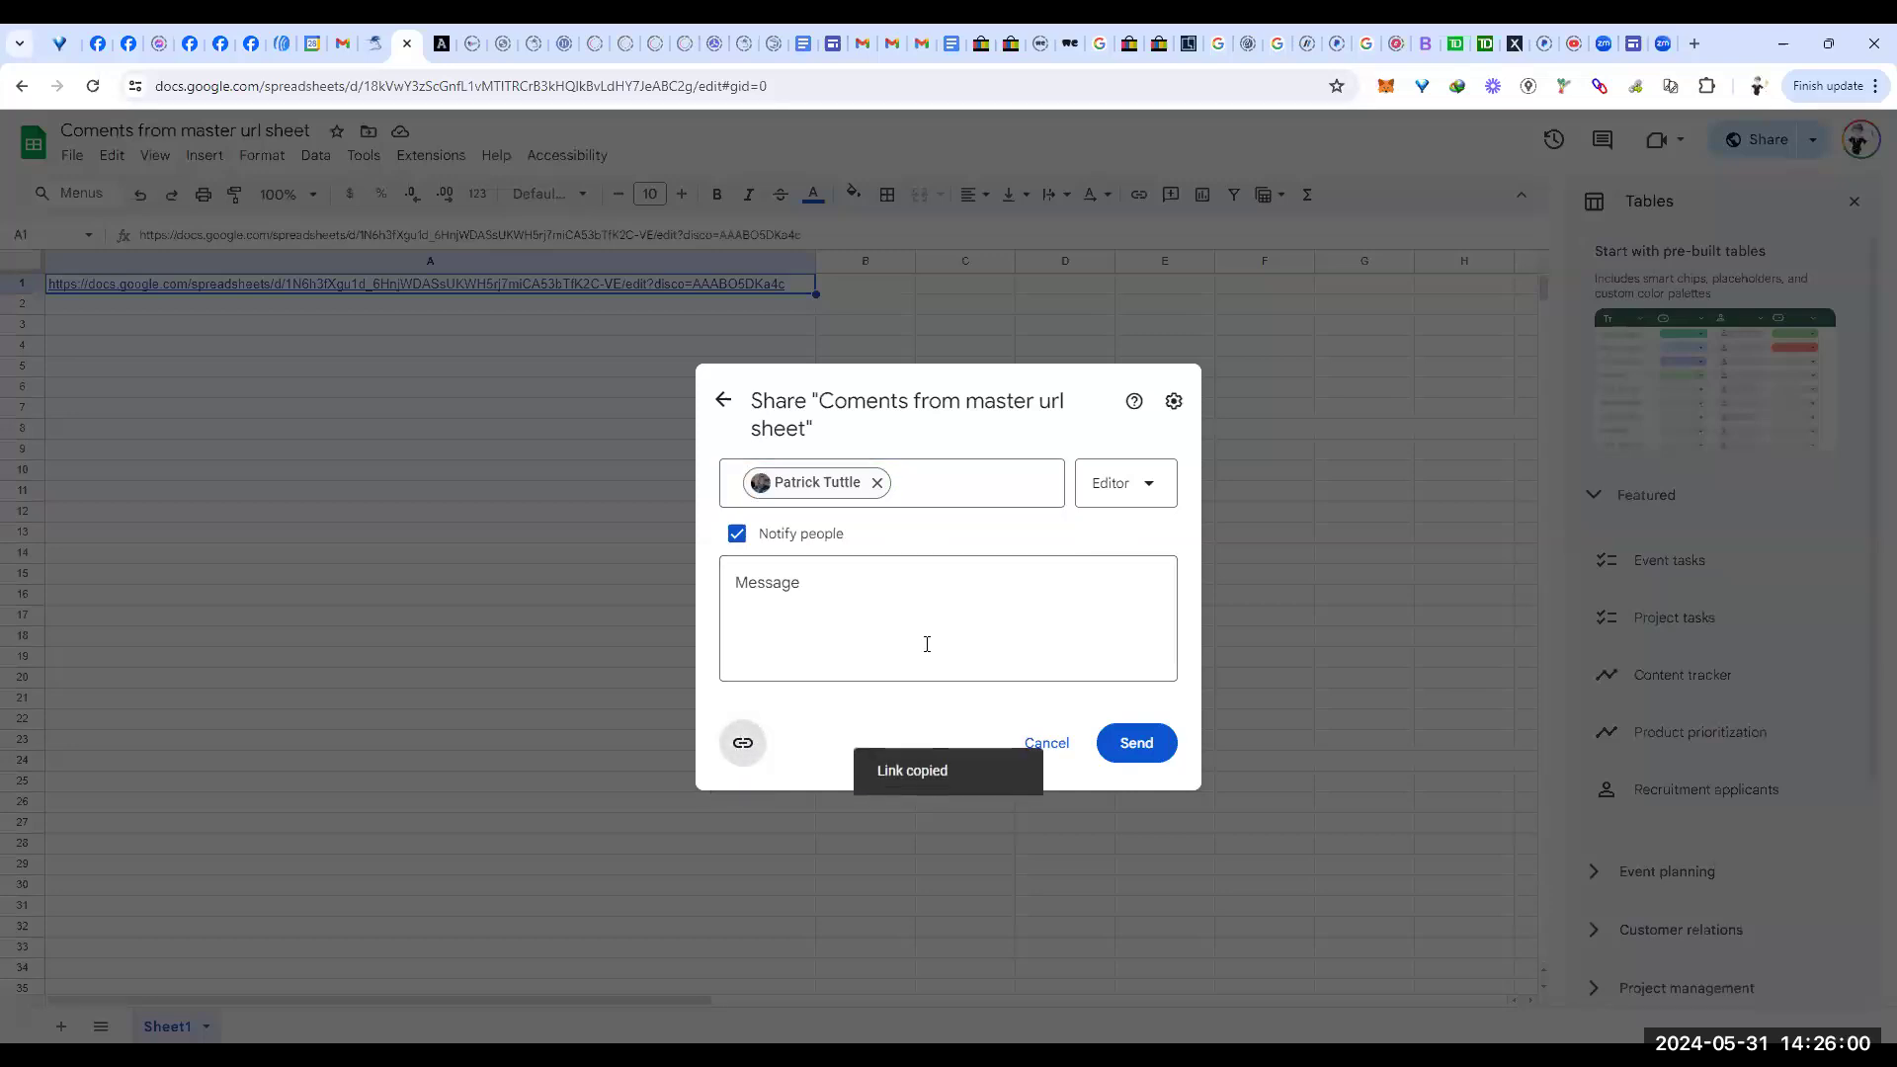
pyautogui.click(1144, 748)
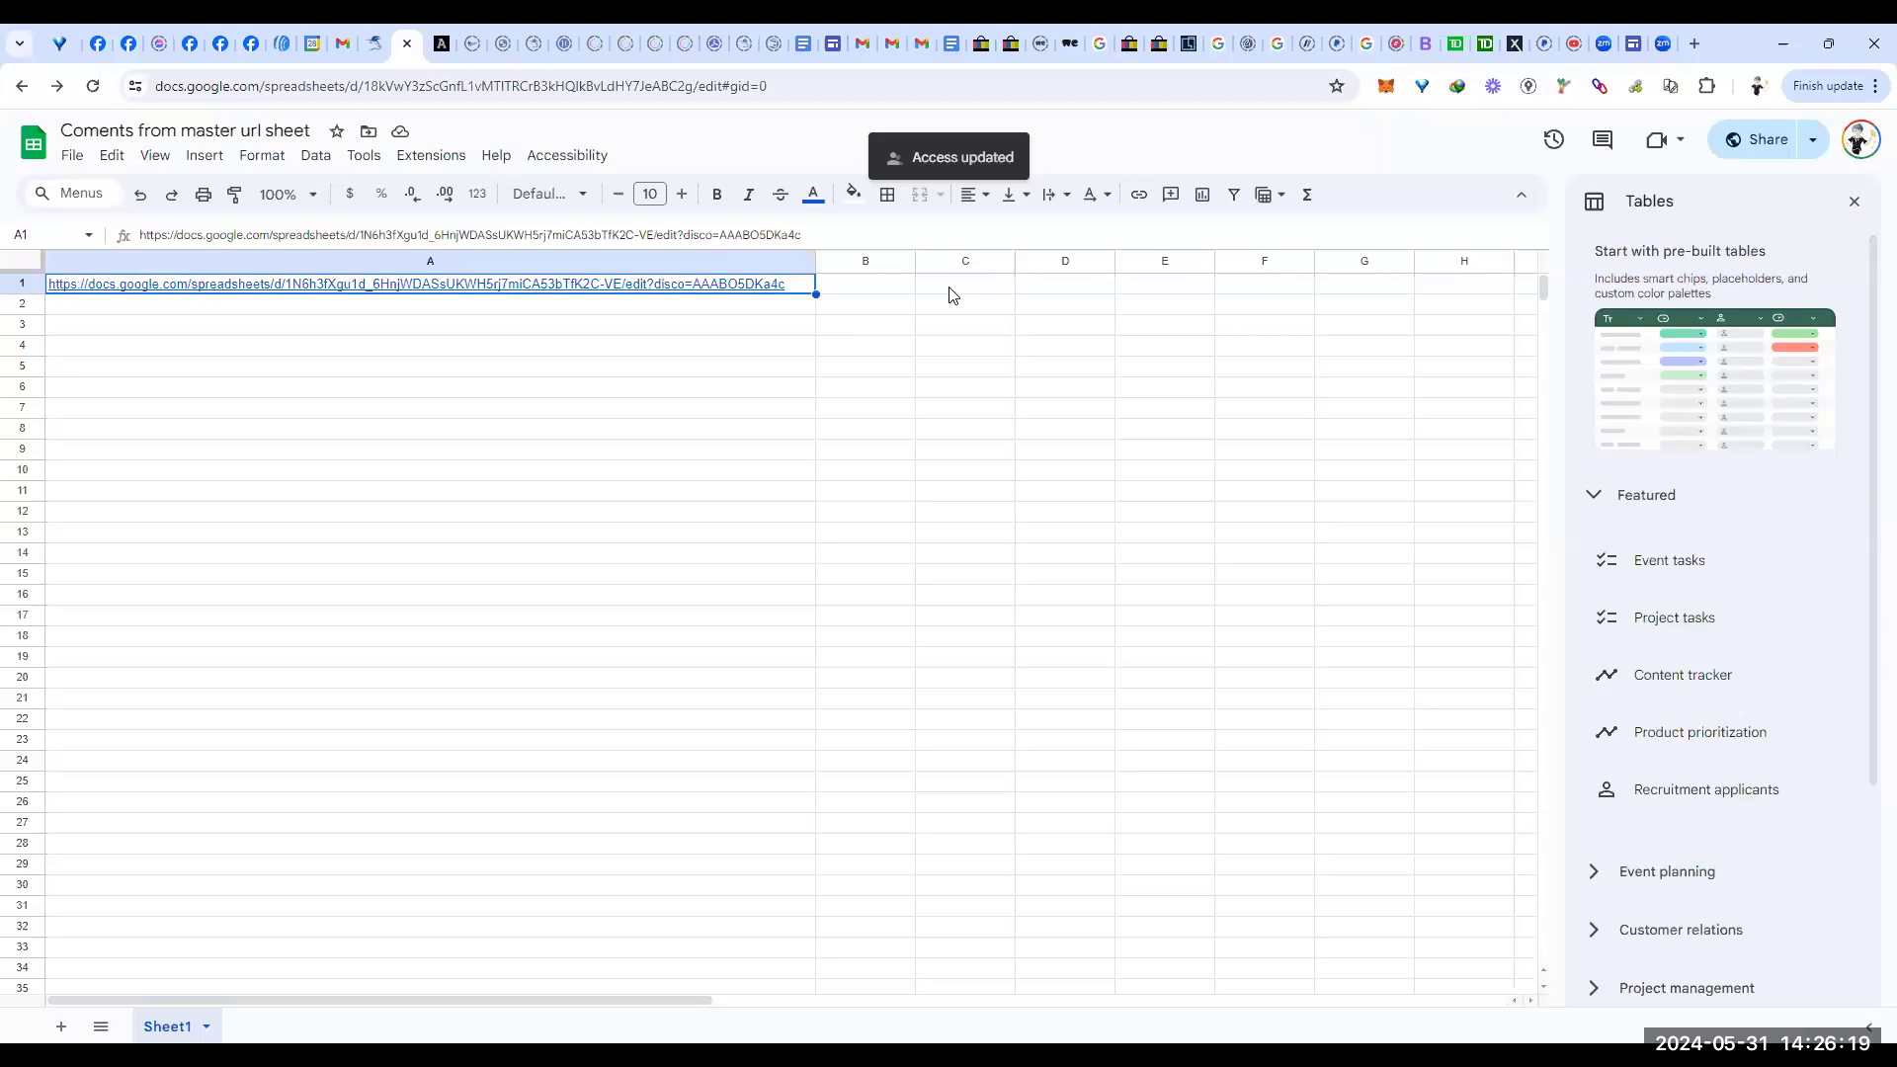
pyautogui.moveTo(707, 292)
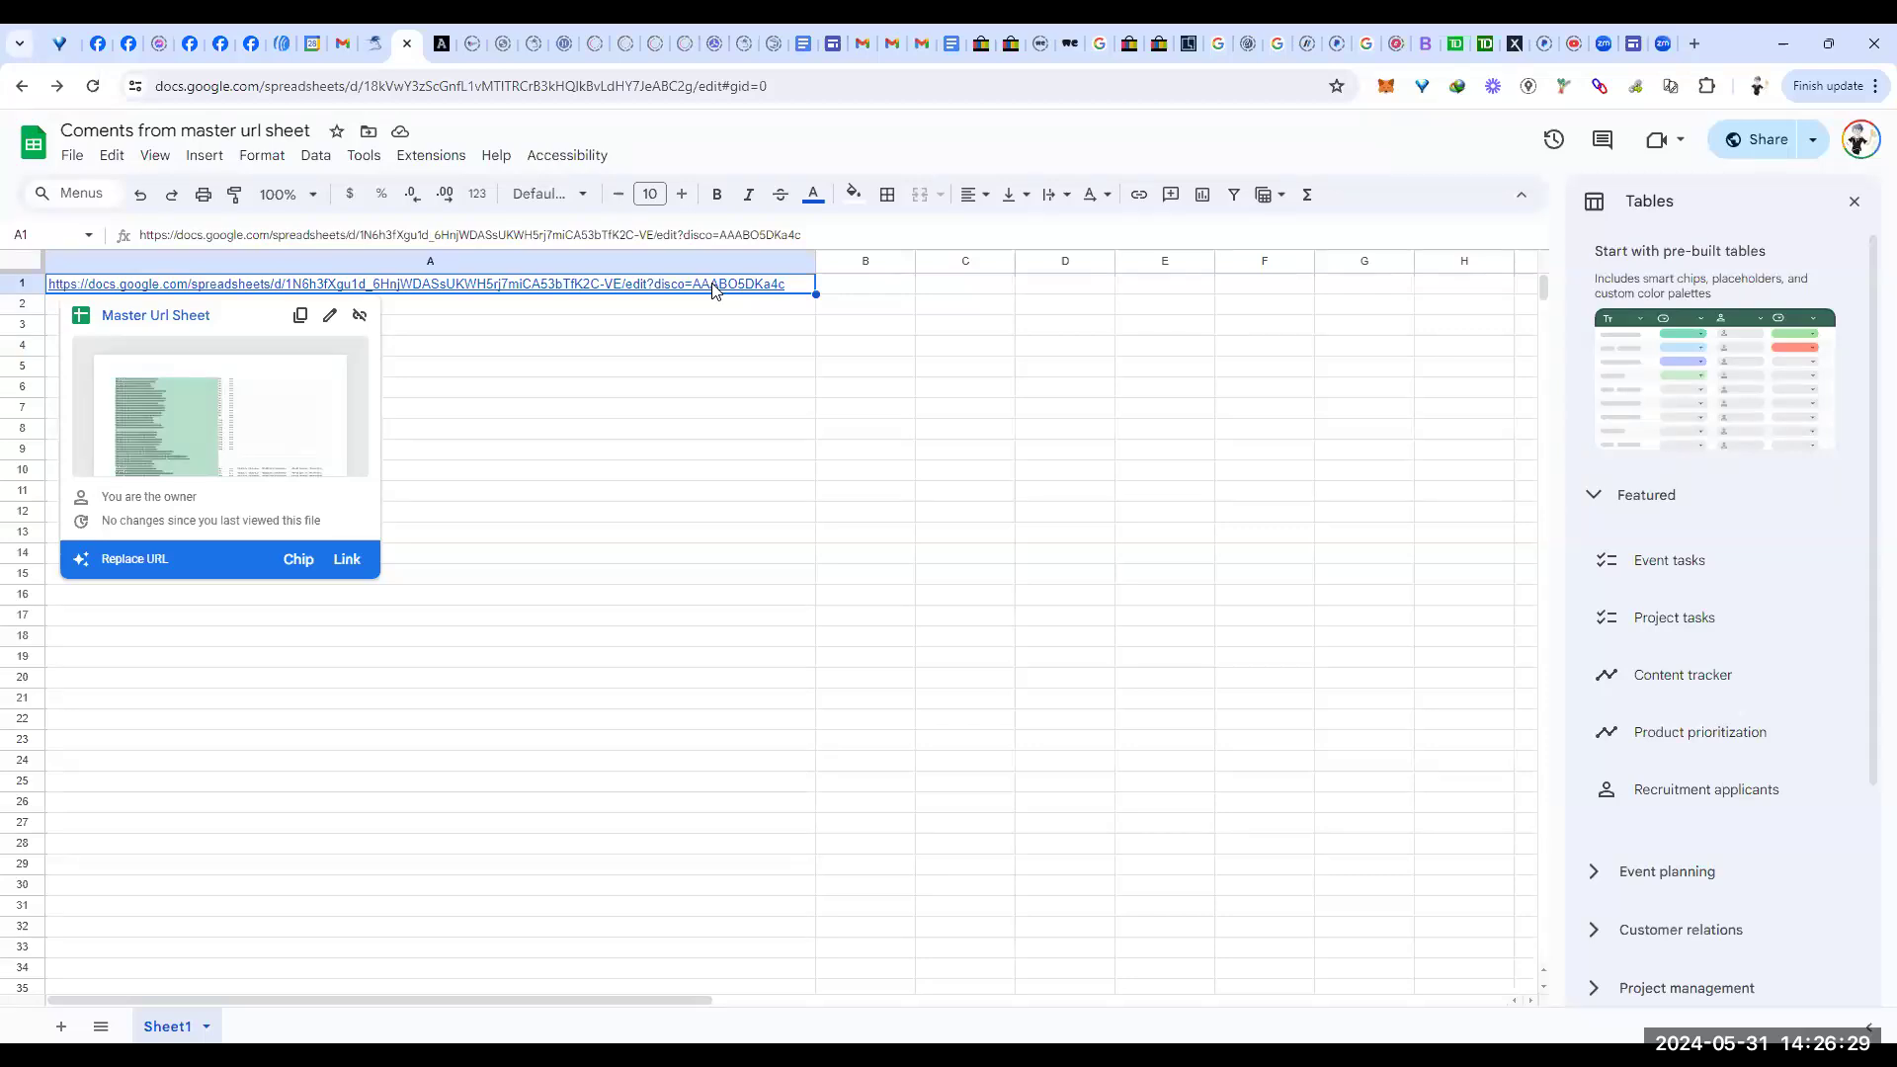
# Step: Open an empty comment draft on cell C1 from its right-click menu
pyautogui.click(955, 289)
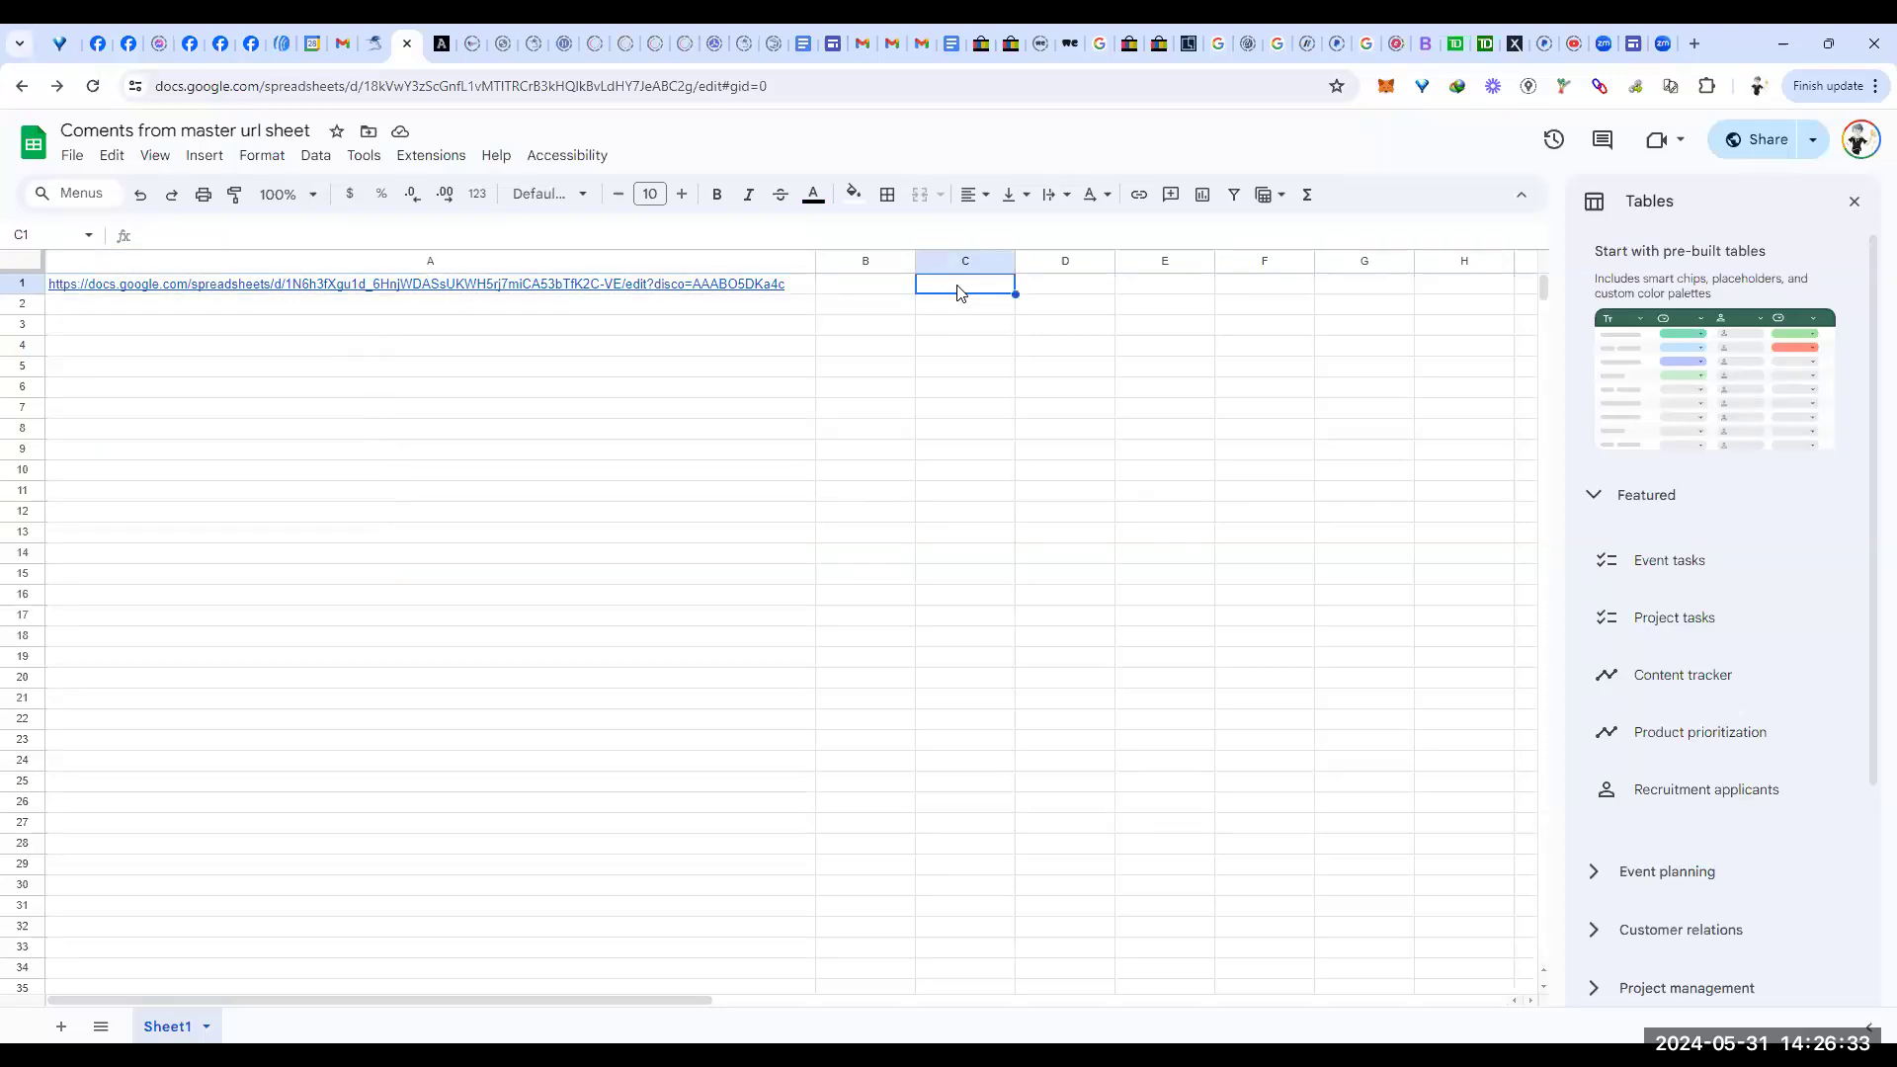
pyautogui.rightClick(958, 292)
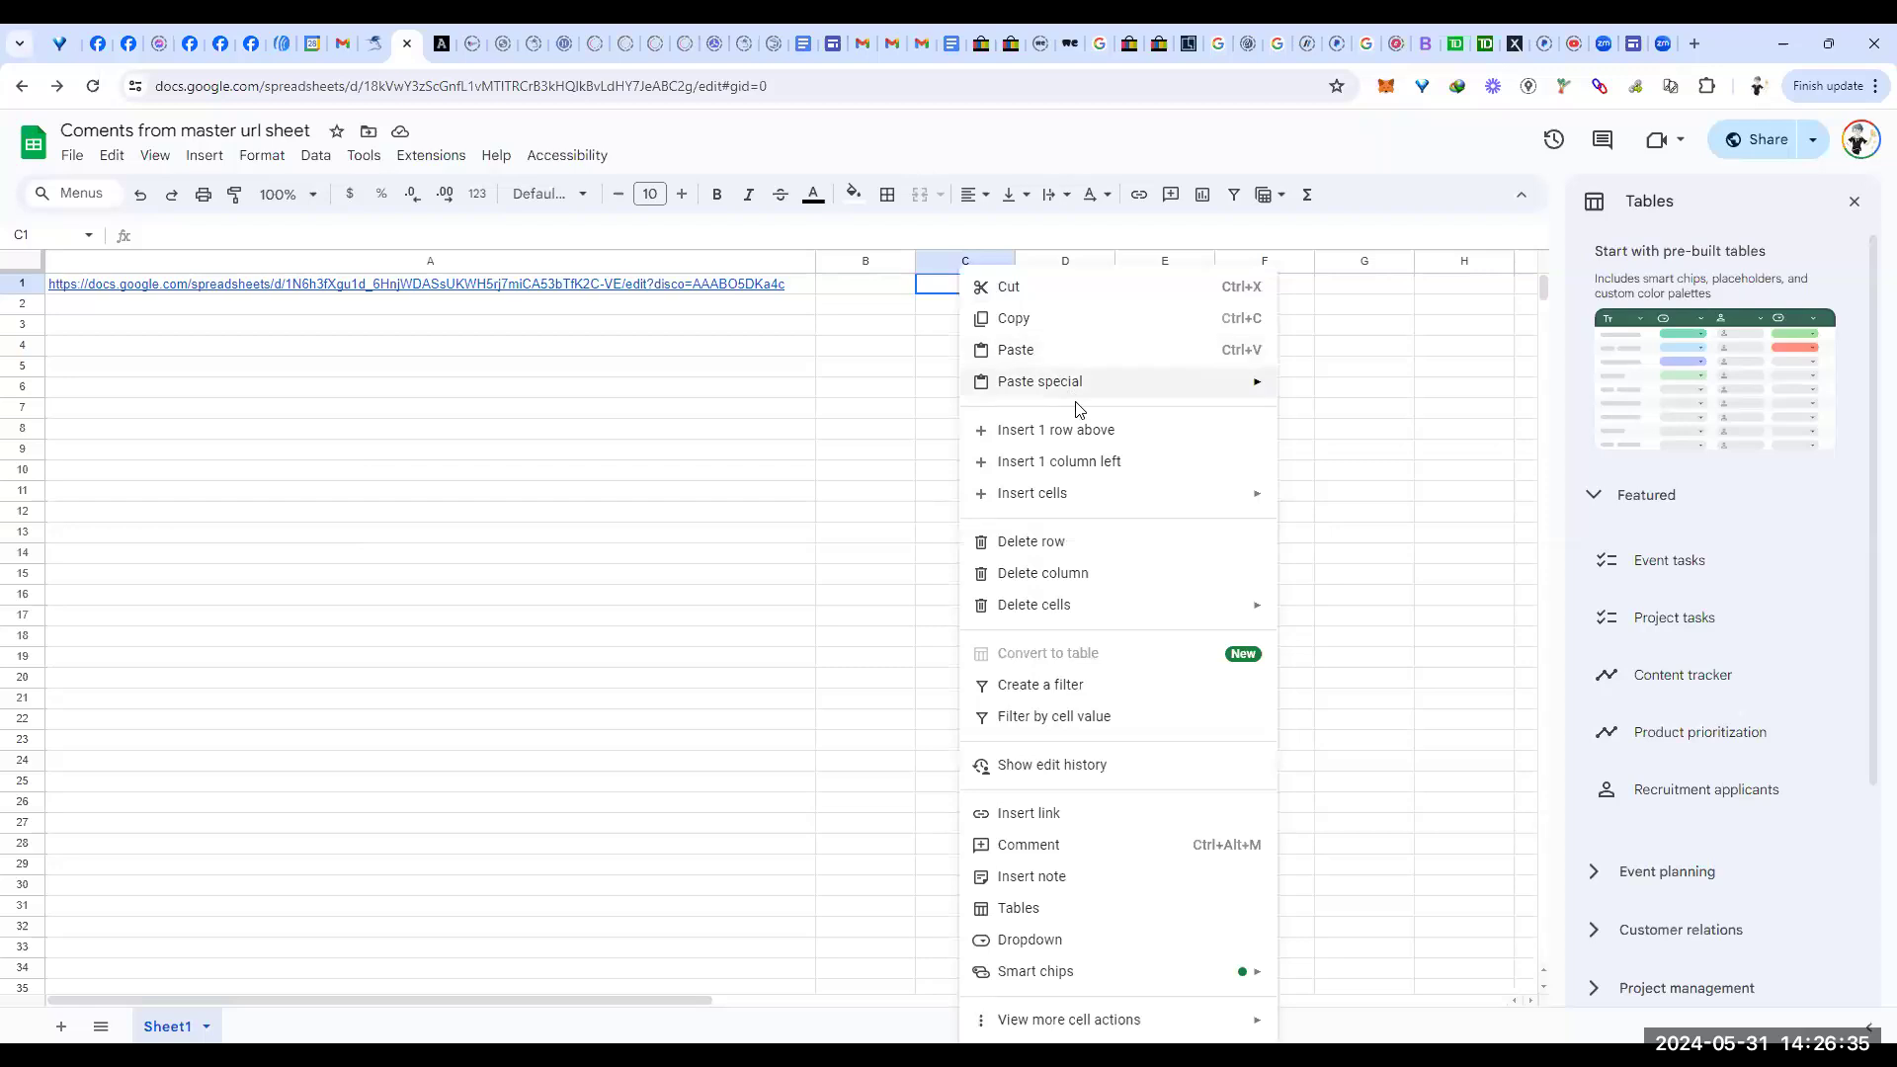
pyautogui.click(1096, 852)
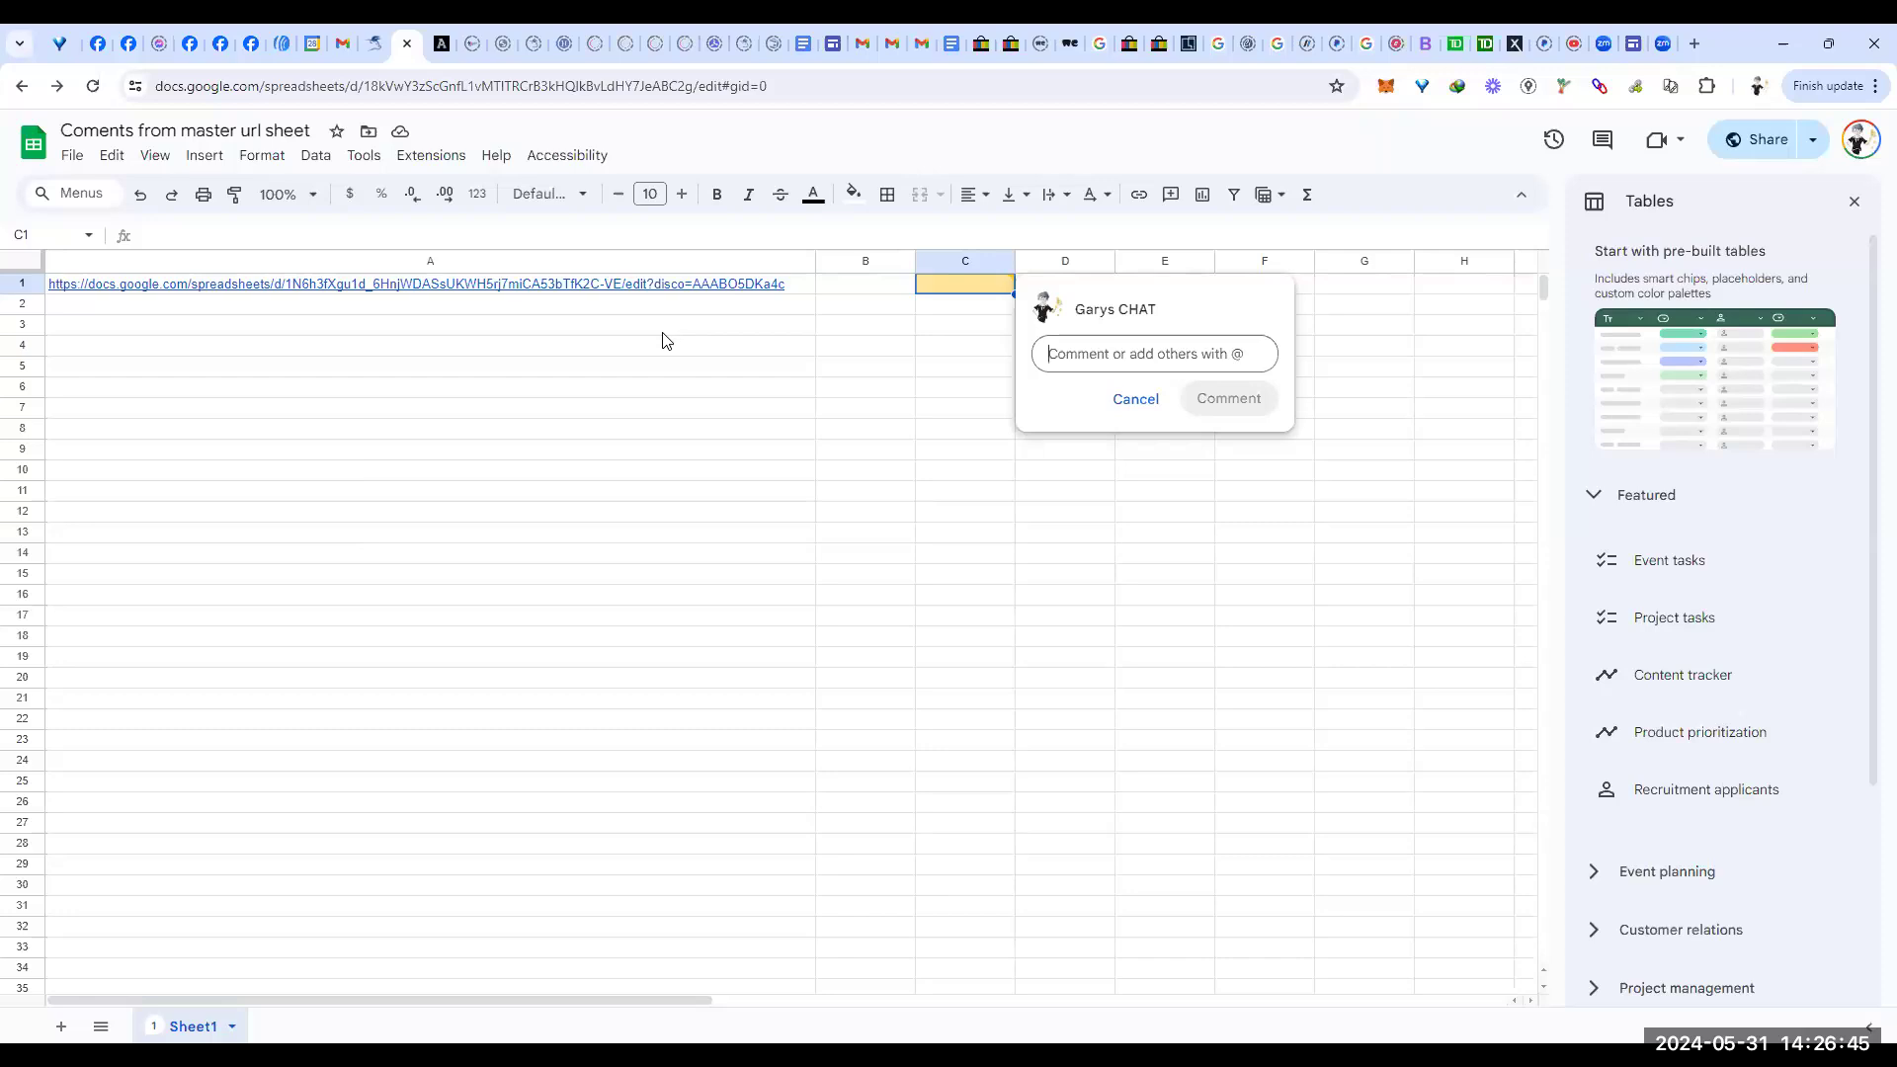
# Step: Open 'Scholar mono dental implants' from the Google Docs recent documents list
pyautogui.moveTo(804, 43)
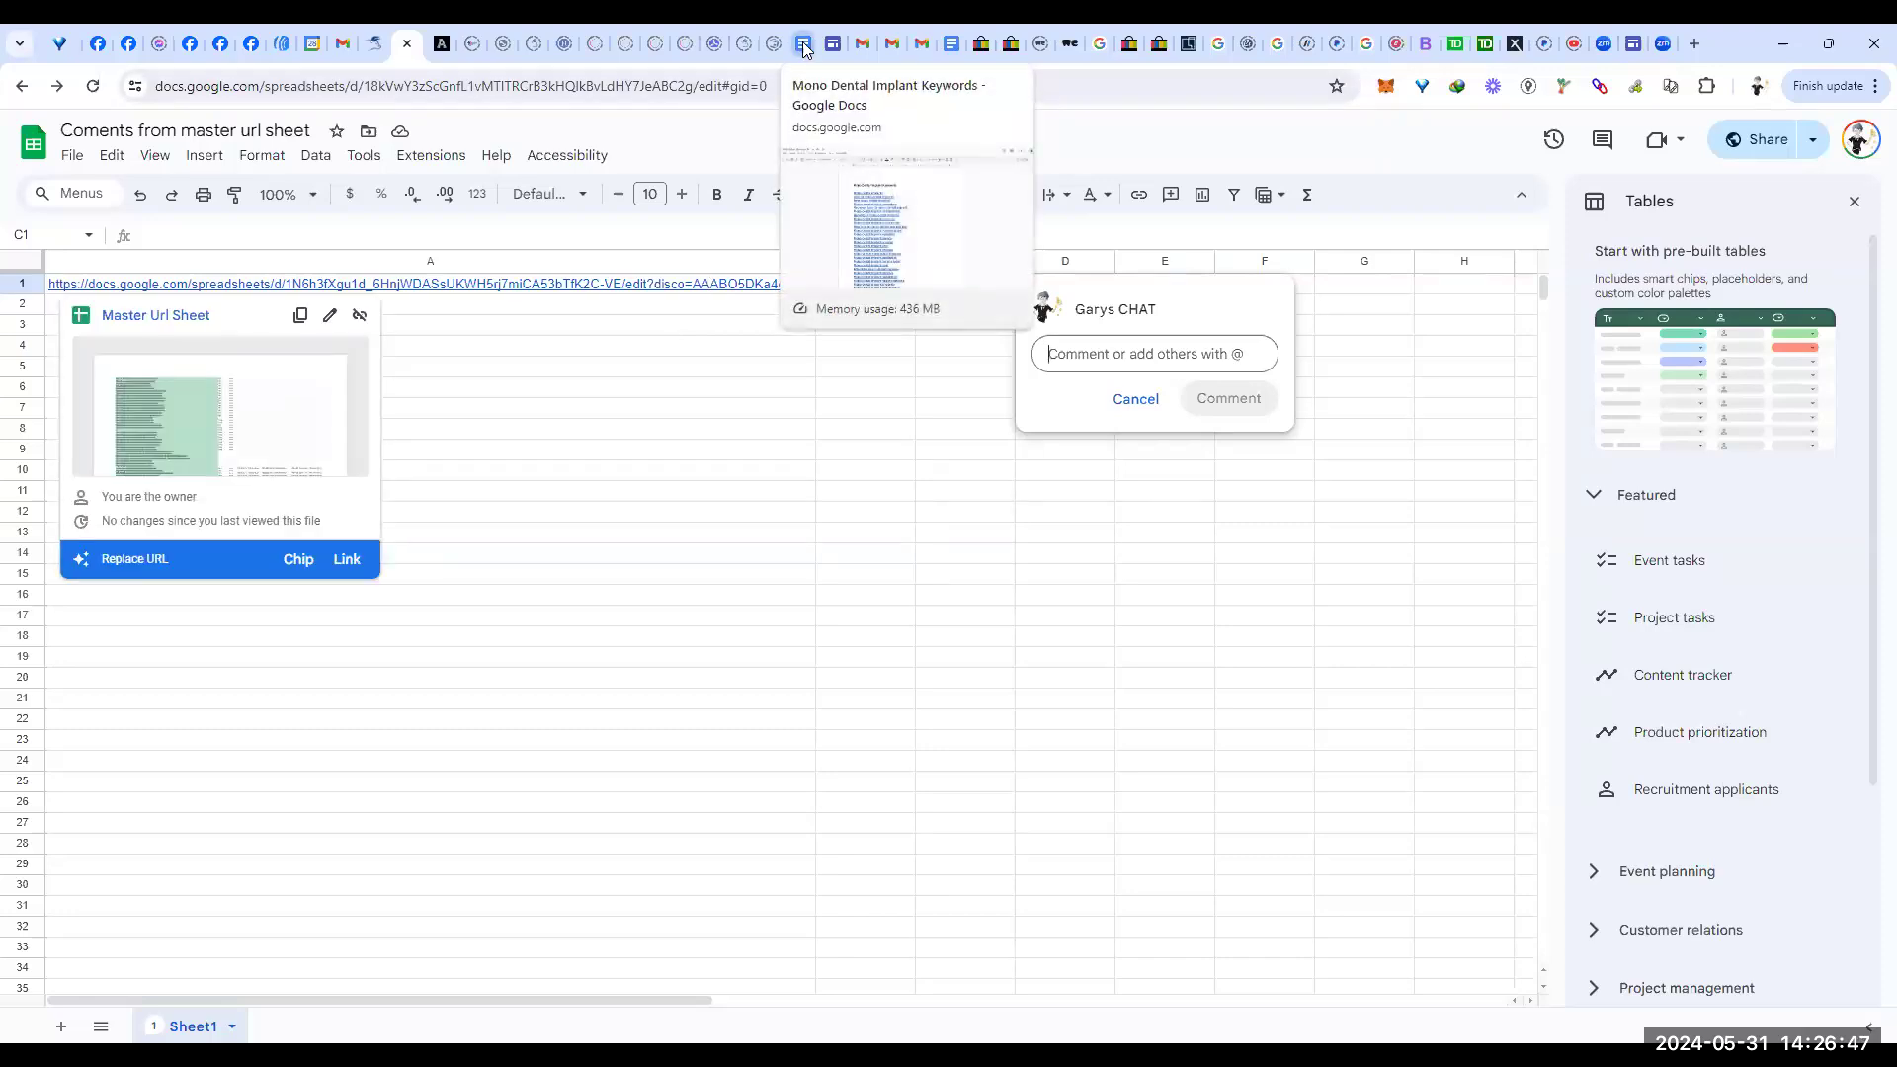
pyautogui.click(803, 43)
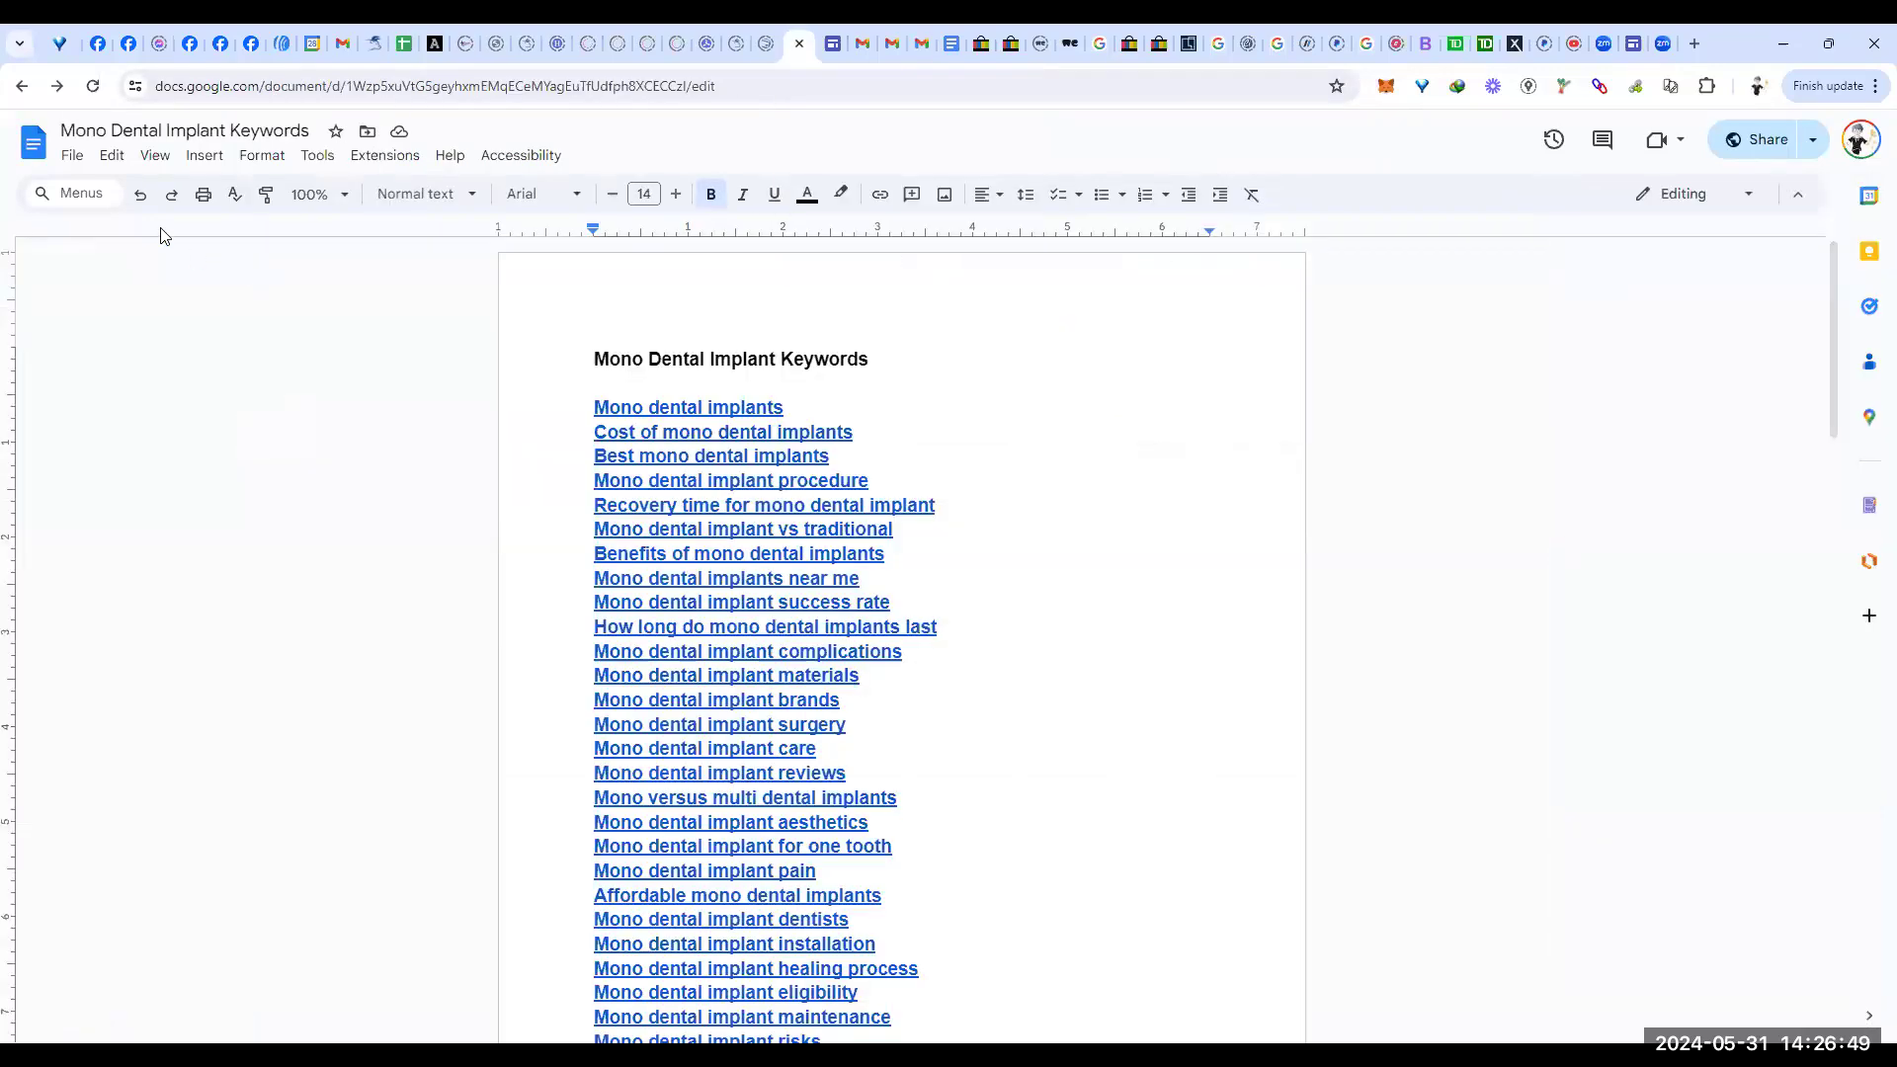
pyautogui.click(33, 146)
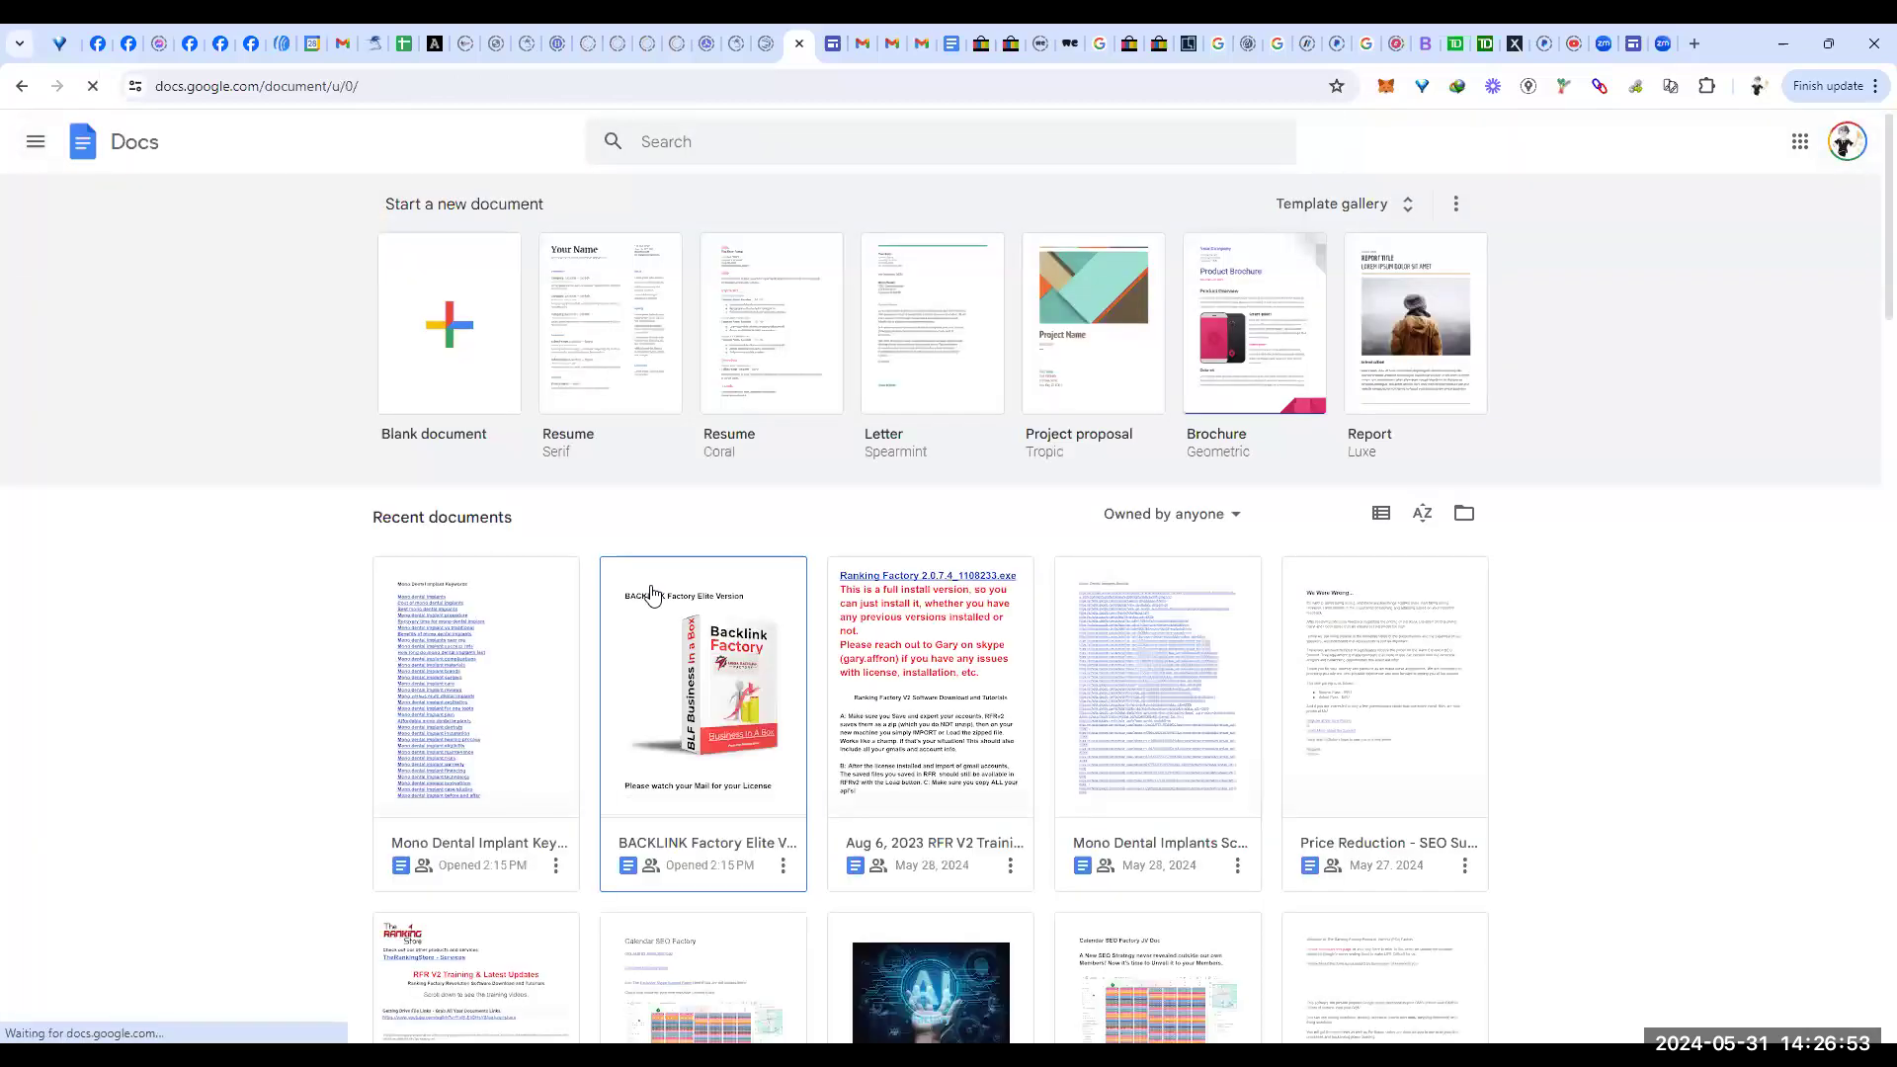
pyautogui.scroll(-4, 744, 516)
pyautogui.scroll(-12, 743, 516)
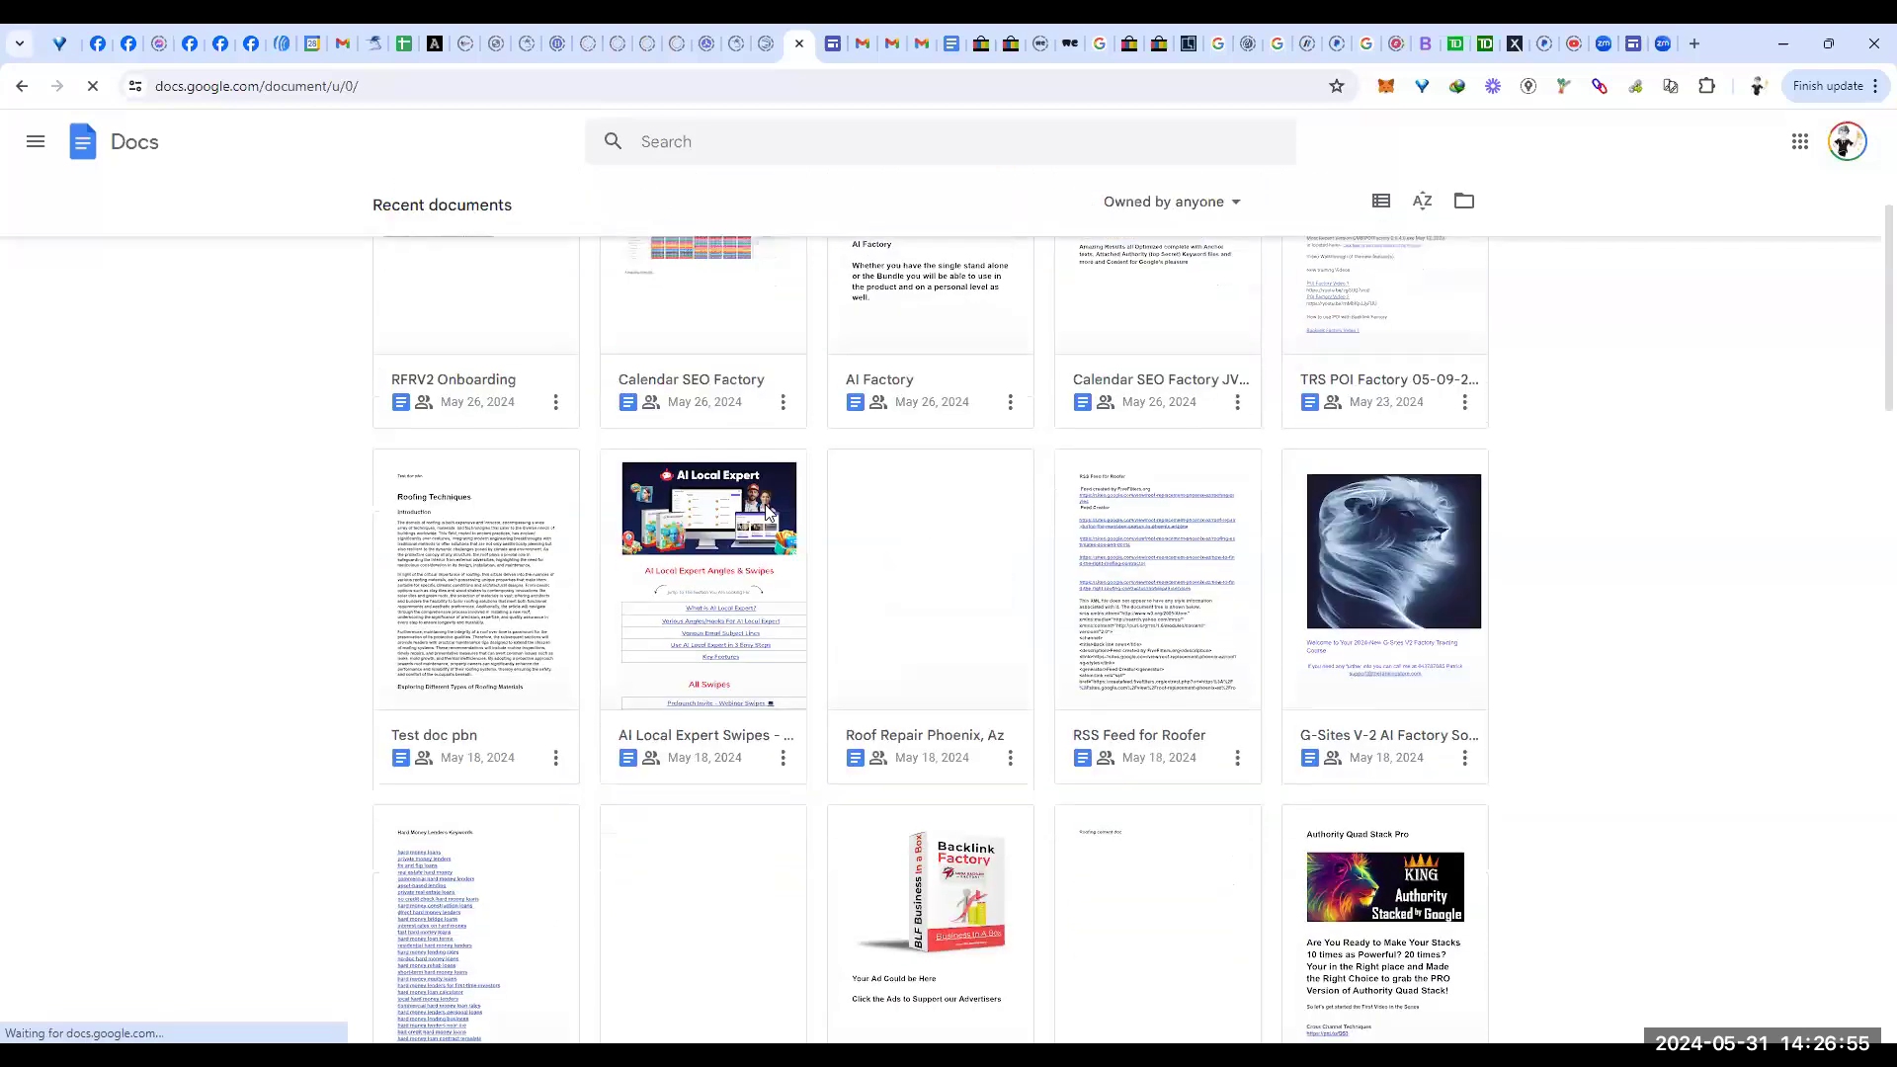
pyautogui.scroll(-7, 796, 501)
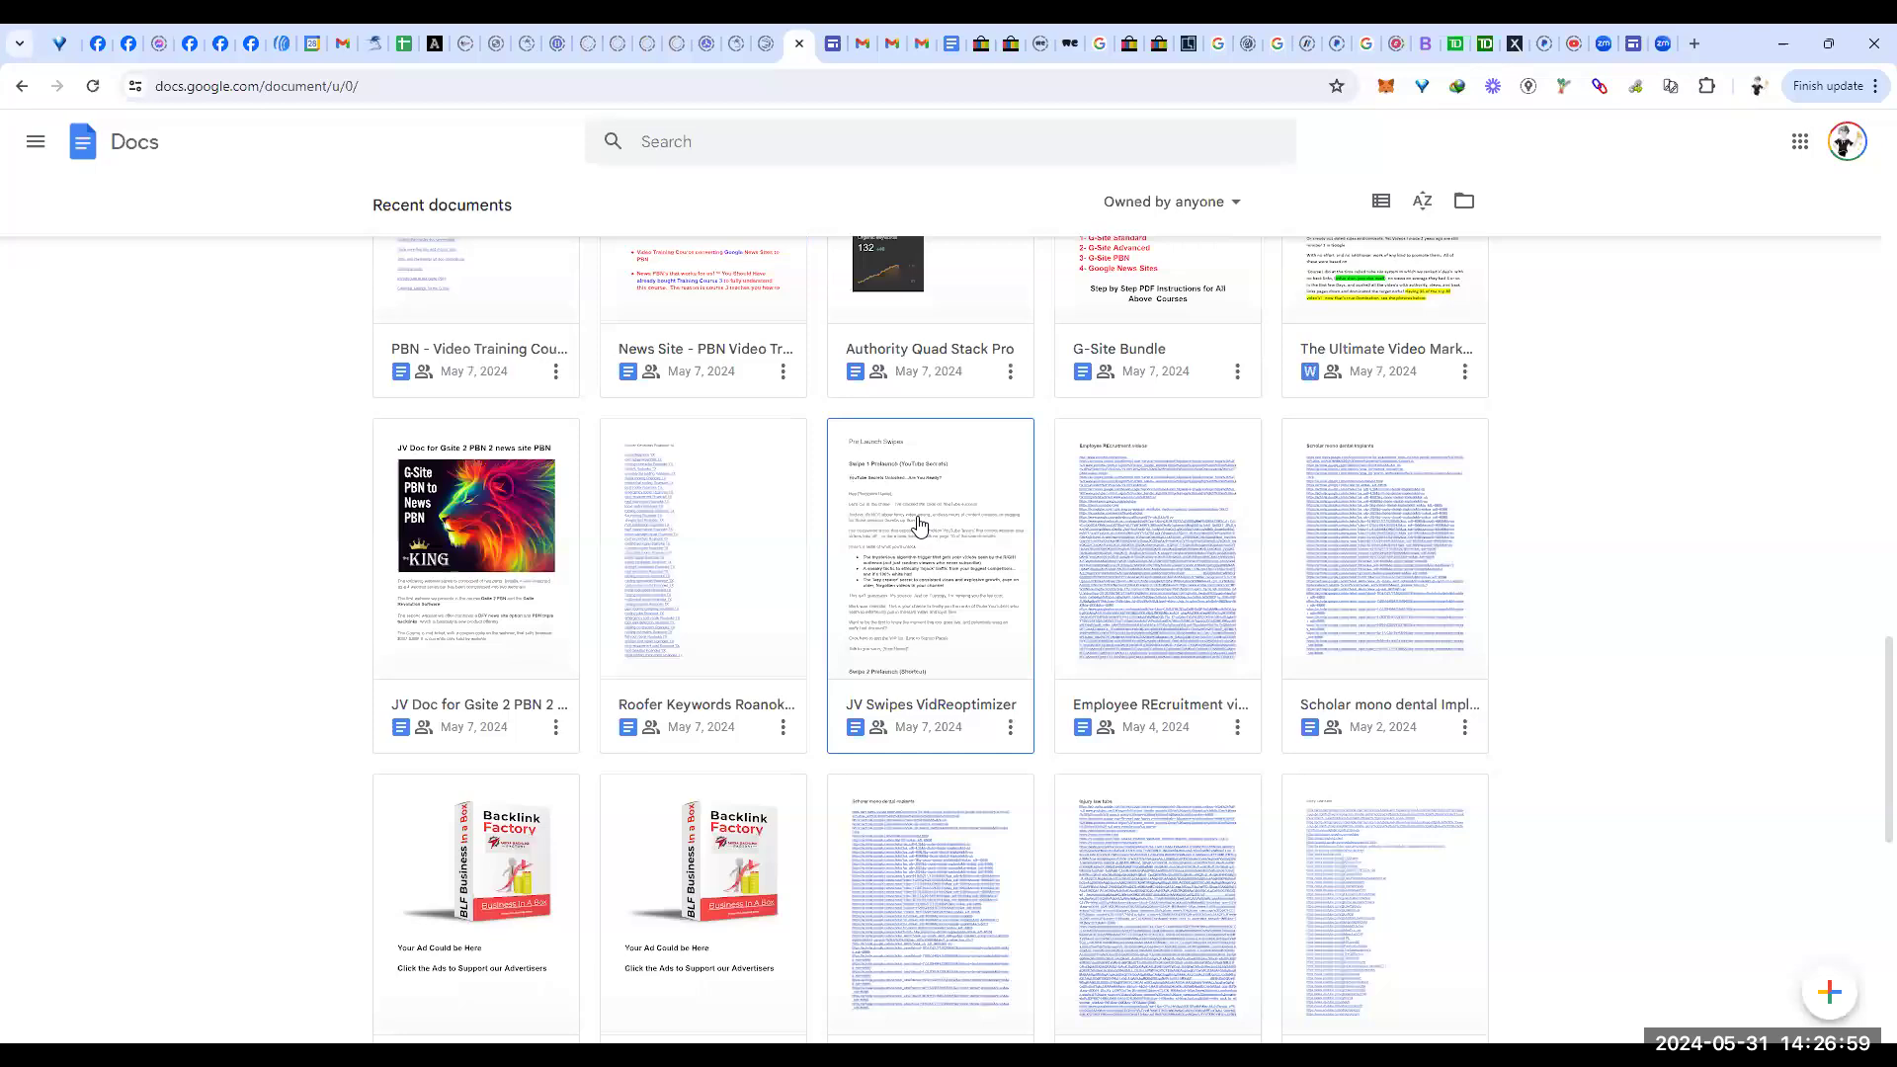
pyautogui.scroll(-4, 919, 524)
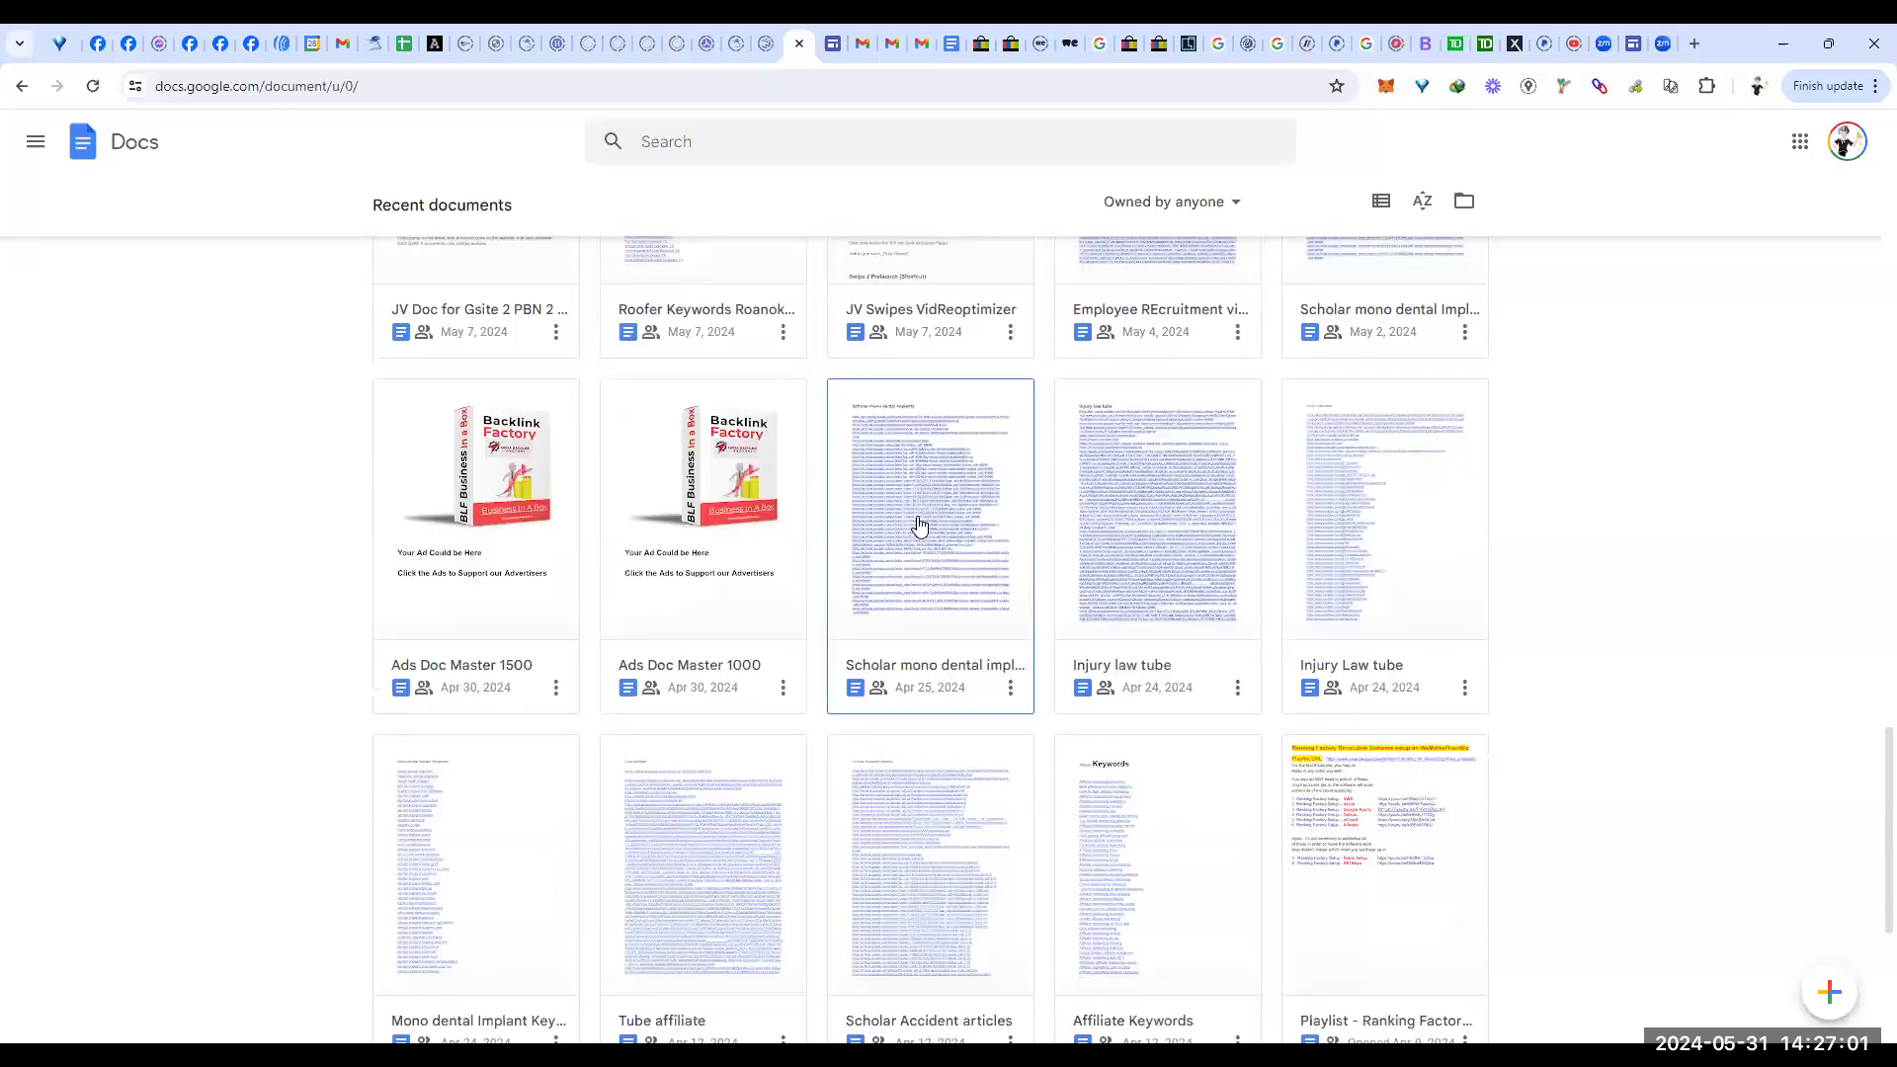
pyautogui.scroll(-3, 919, 524)
pyautogui.scroll(3, 943, 529)
pyautogui.click(921, 506)
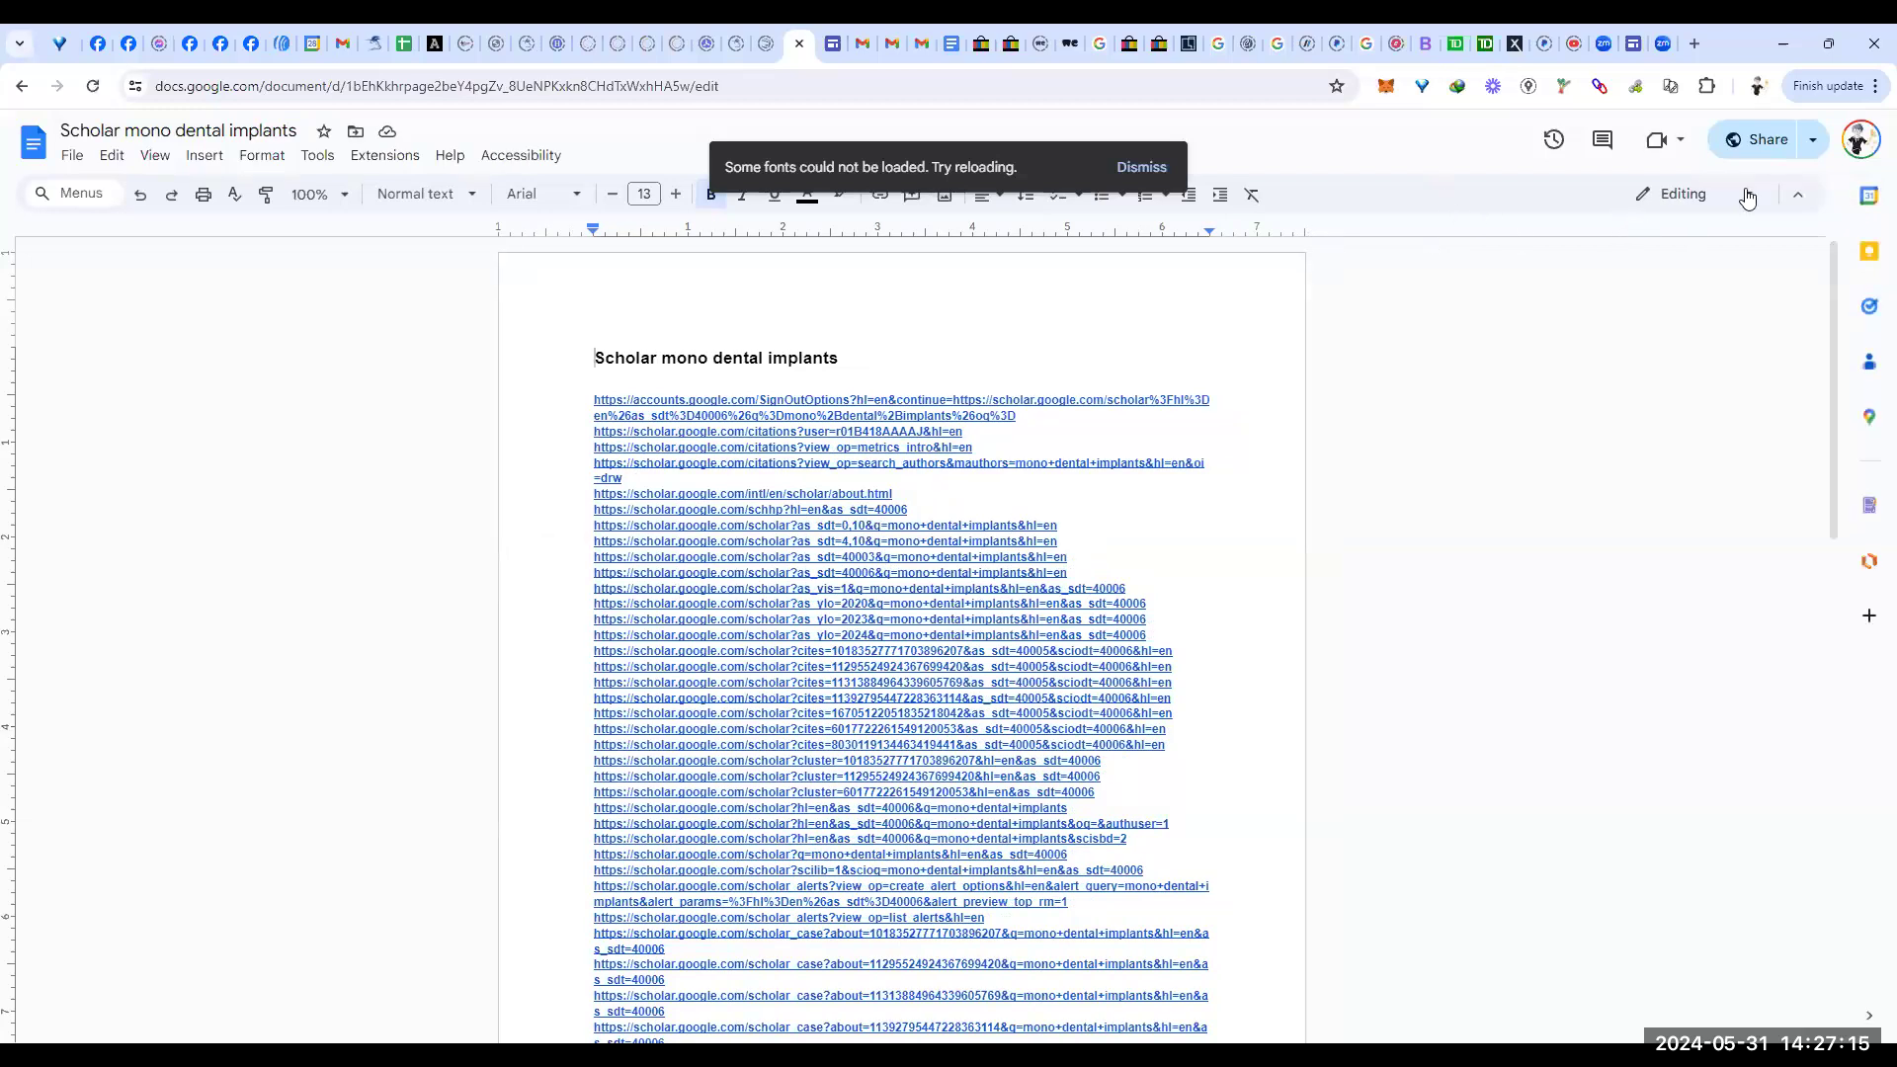
# Step: Copy the Scholar document's share link and close the Share dialog
pyautogui.click(1768, 144)
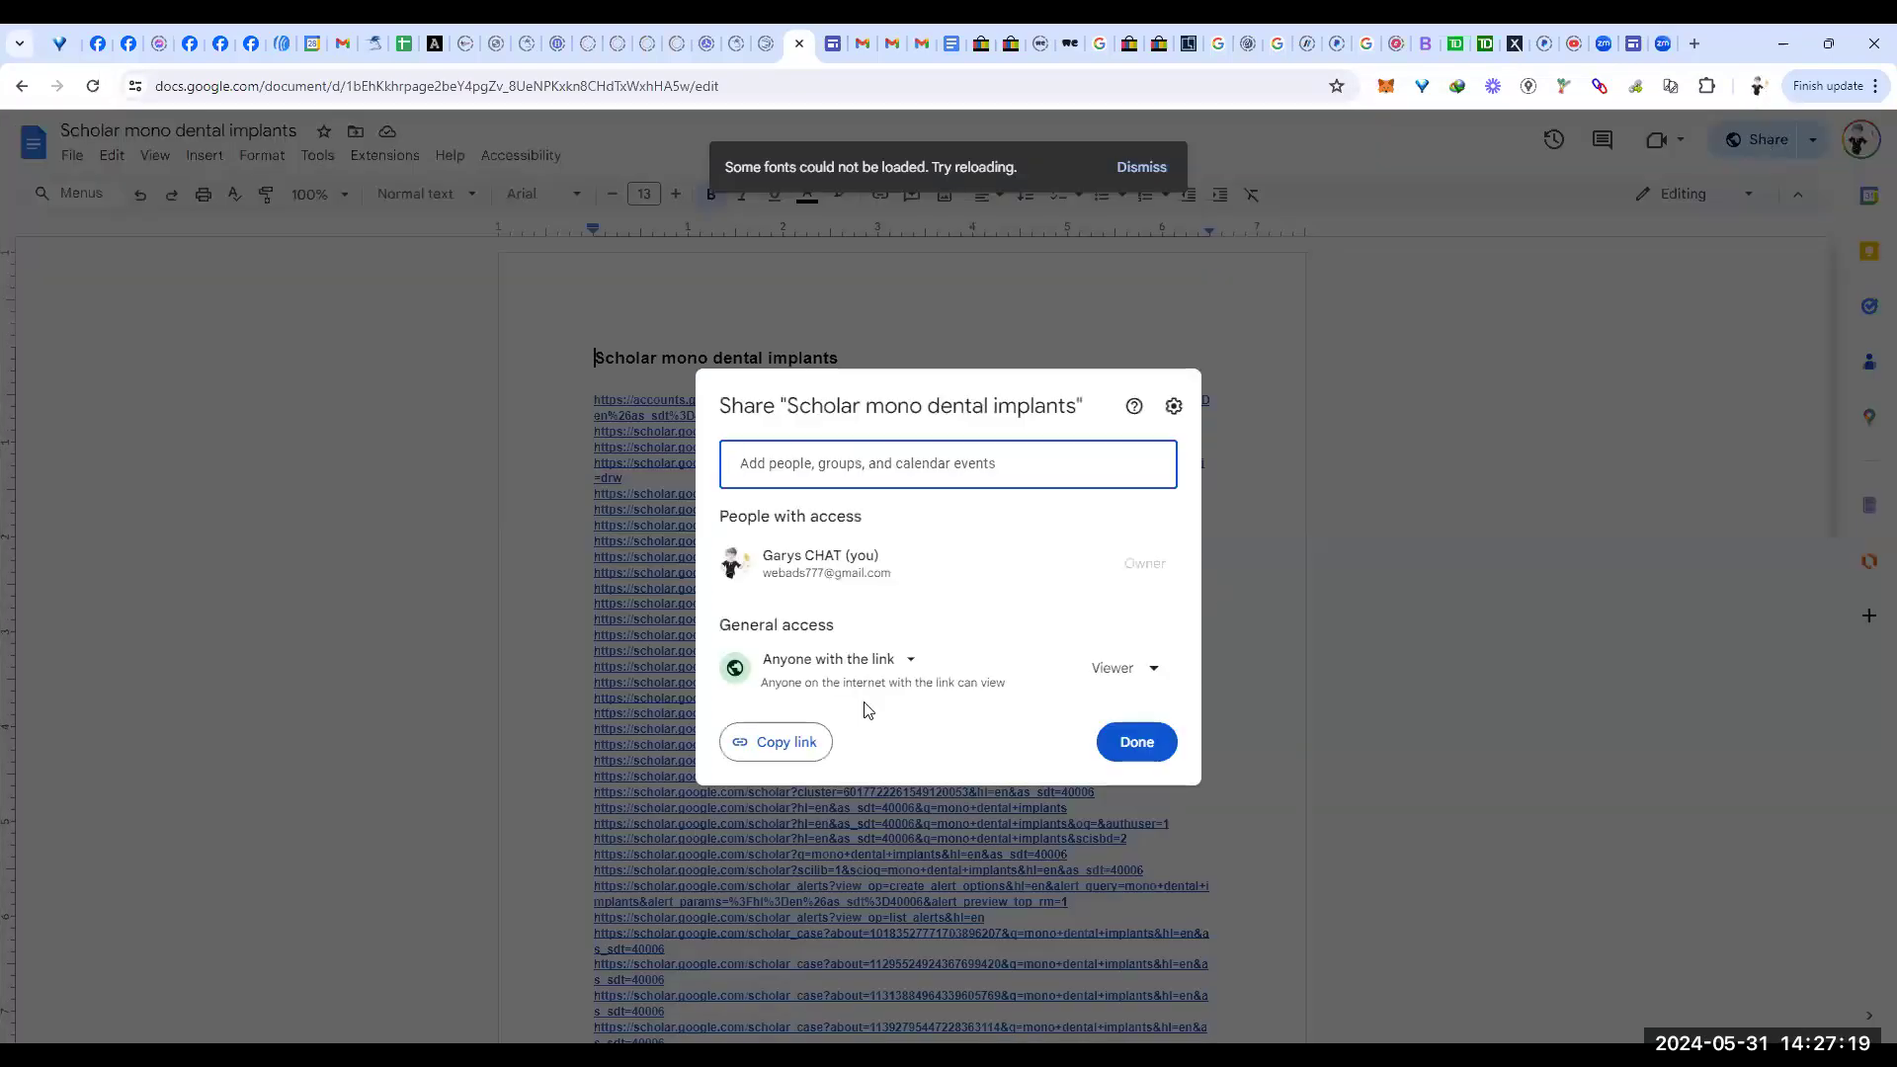
pyautogui.click(780, 753)
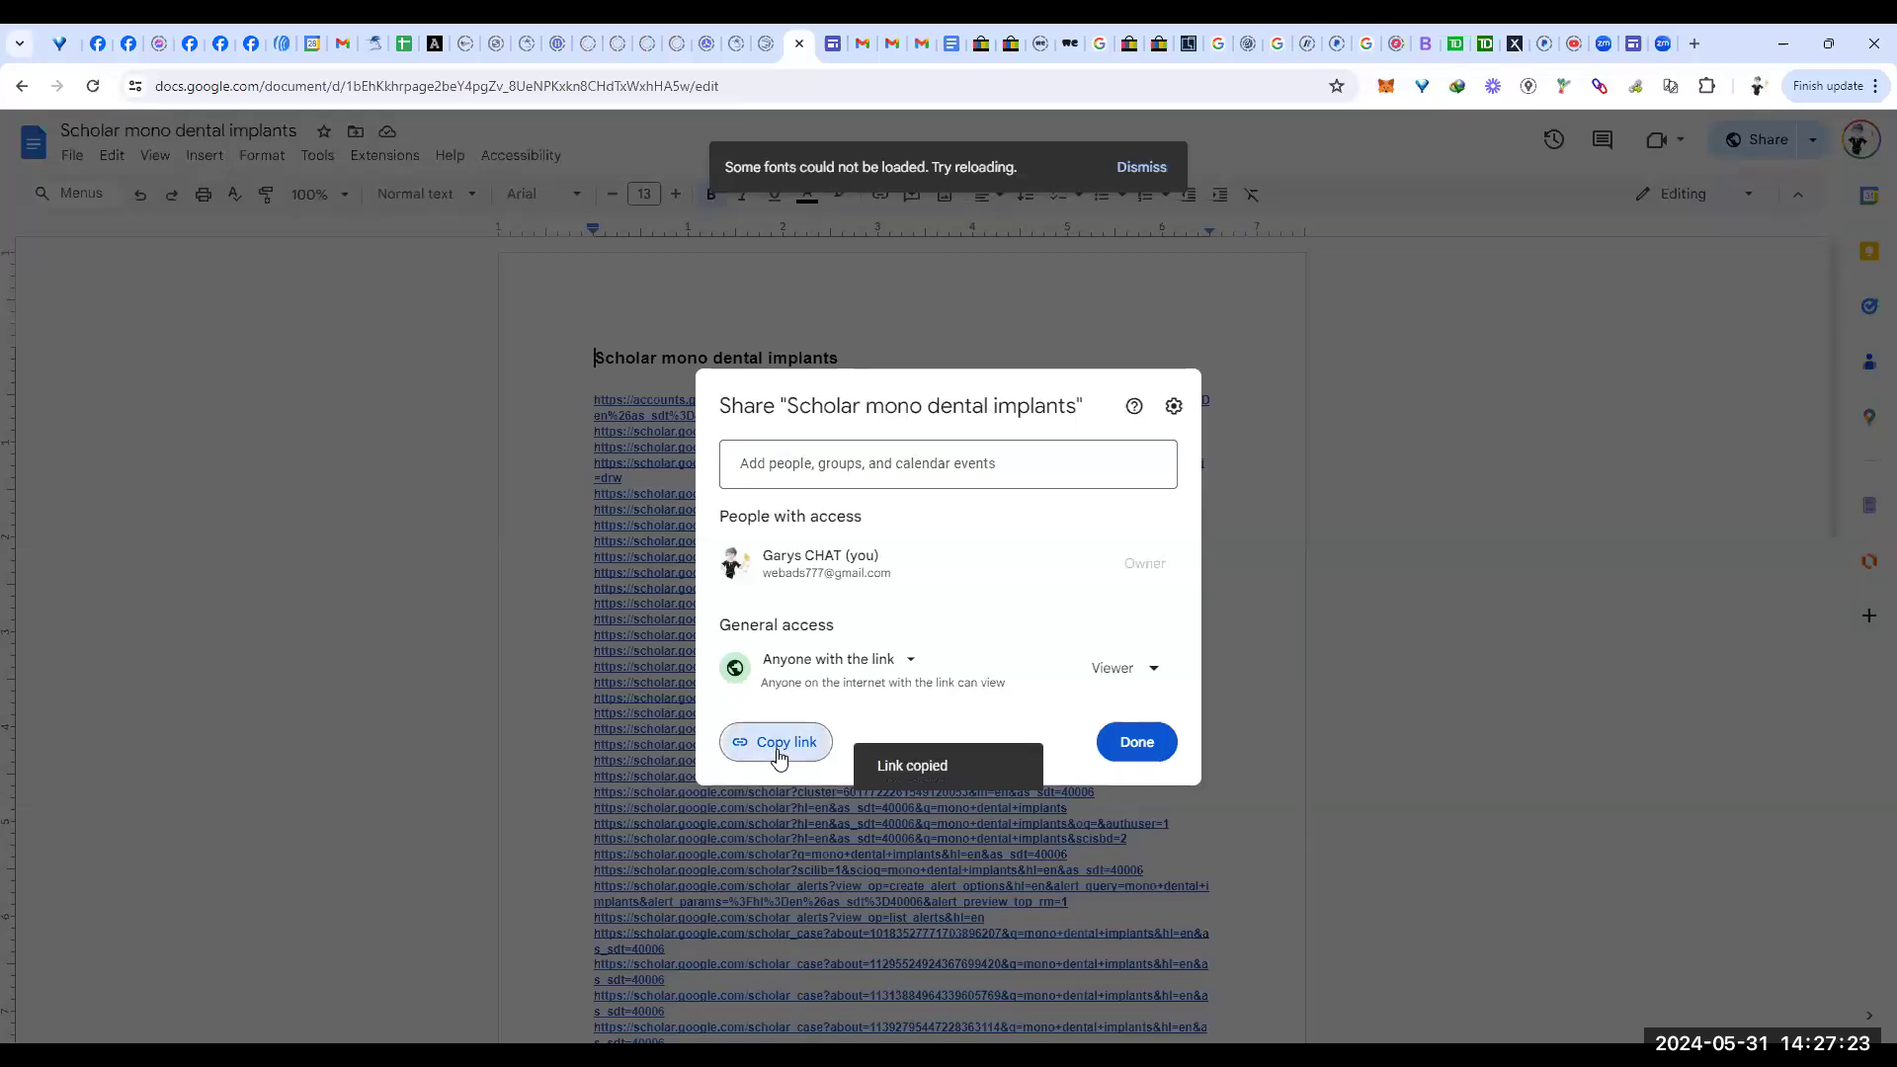
pyautogui.click(1135, 743)
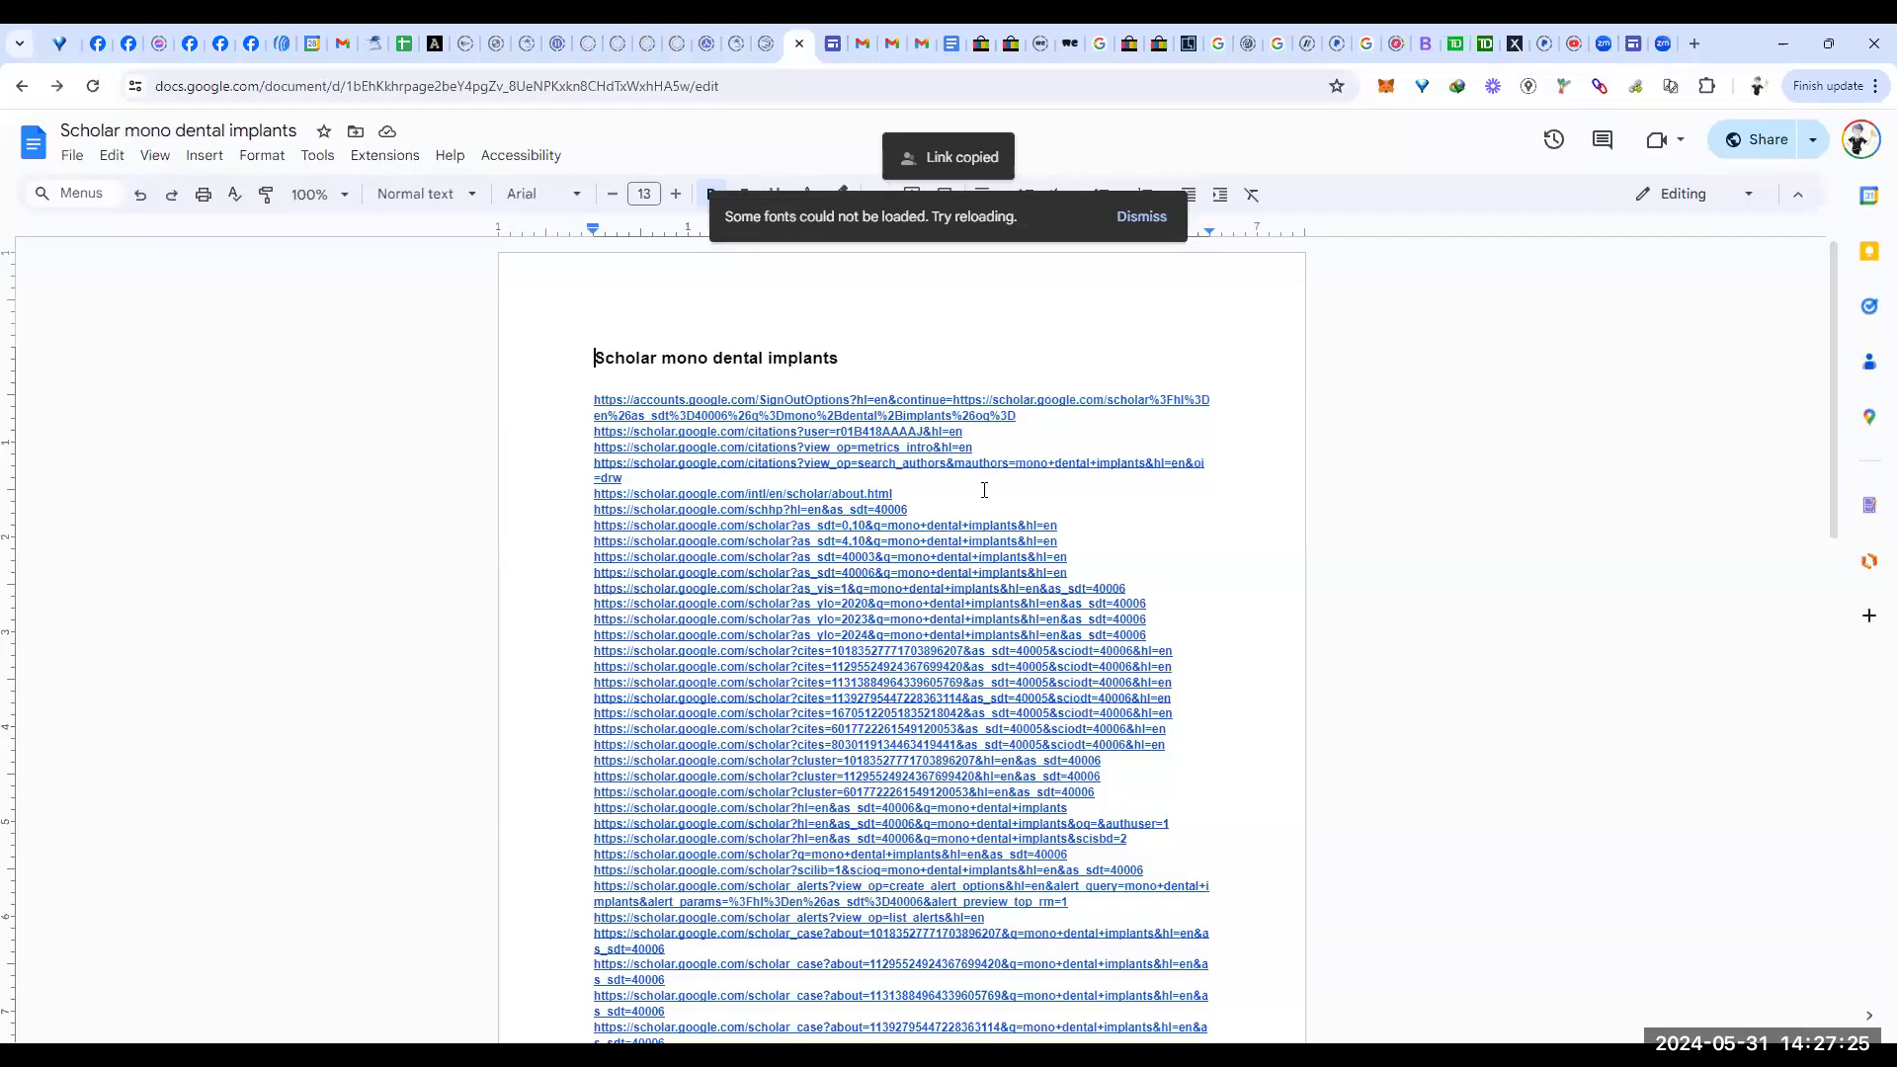
# Step: Post a comment on cell C1 containing the pasted Scholar document link
pyautogui.click(405, 43)
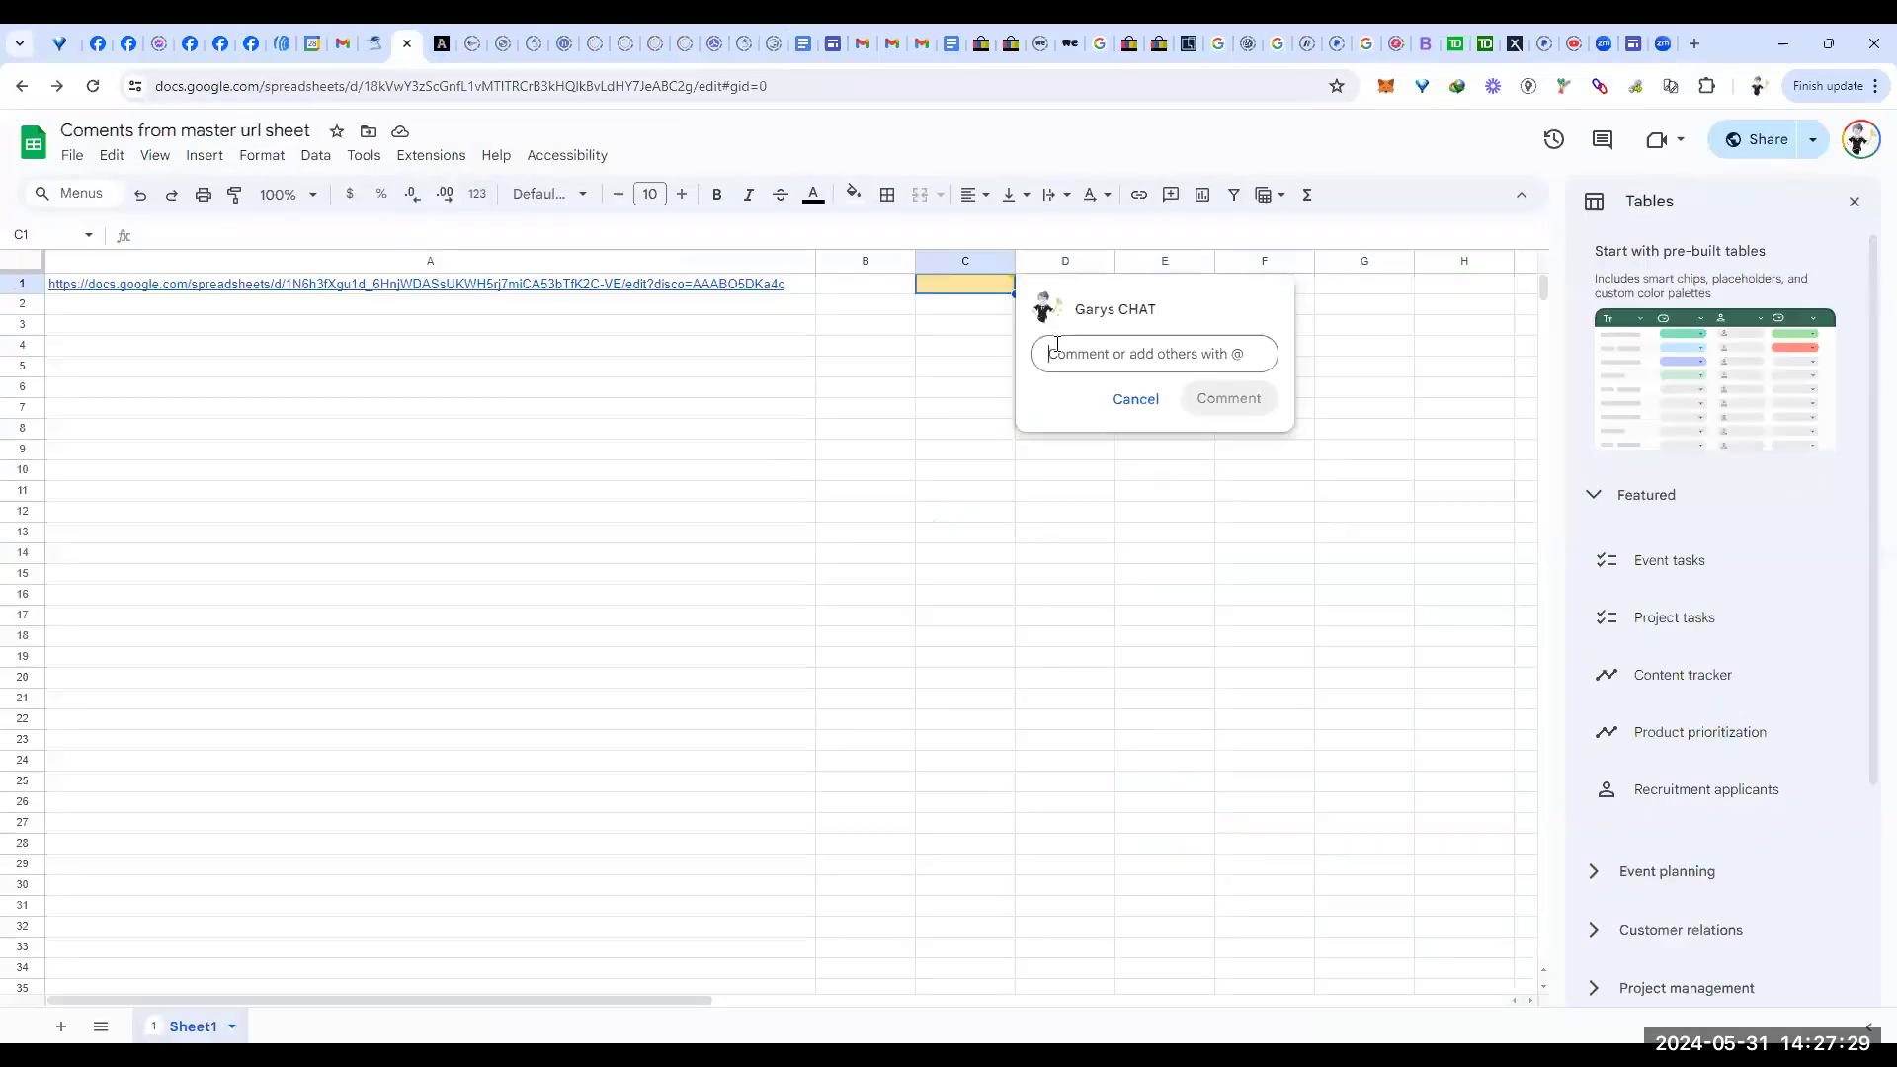
pyautogui.hotkey('ctrl', 'v')
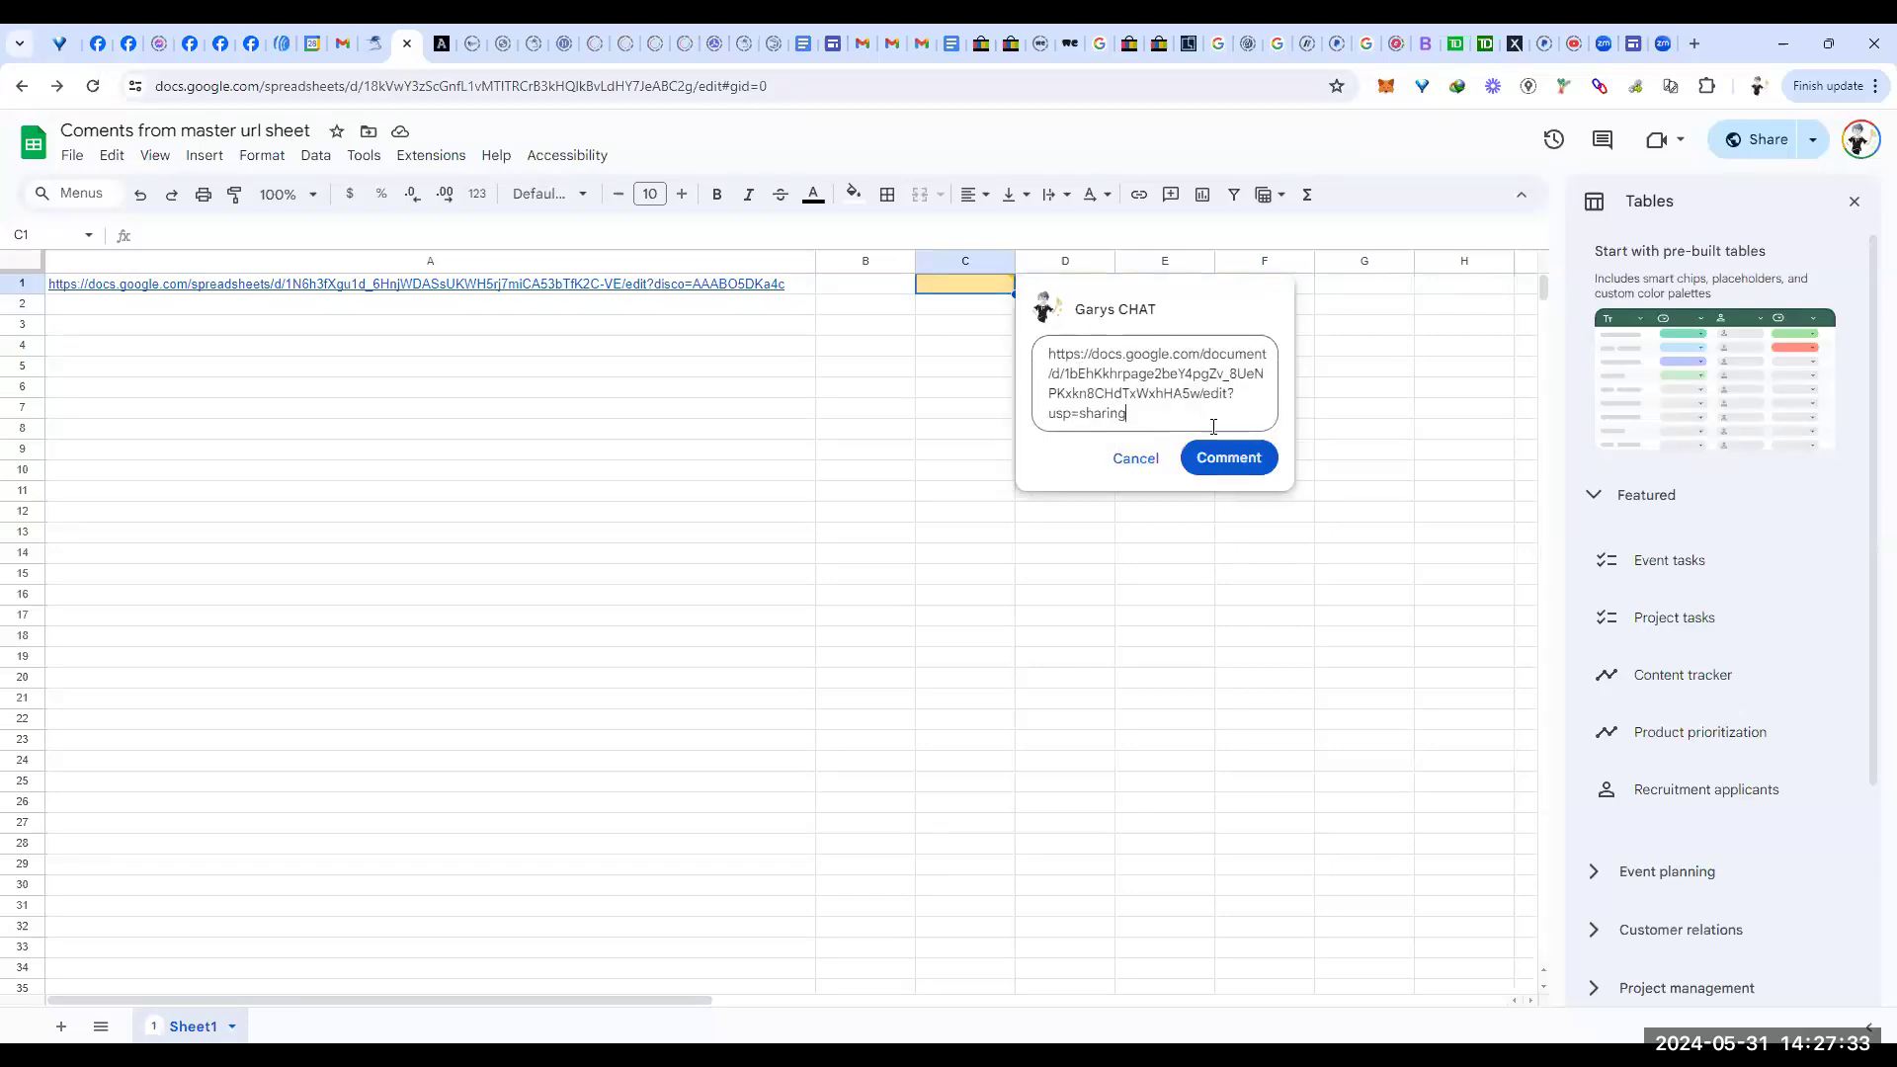
pyautogui.click(1253, 466)
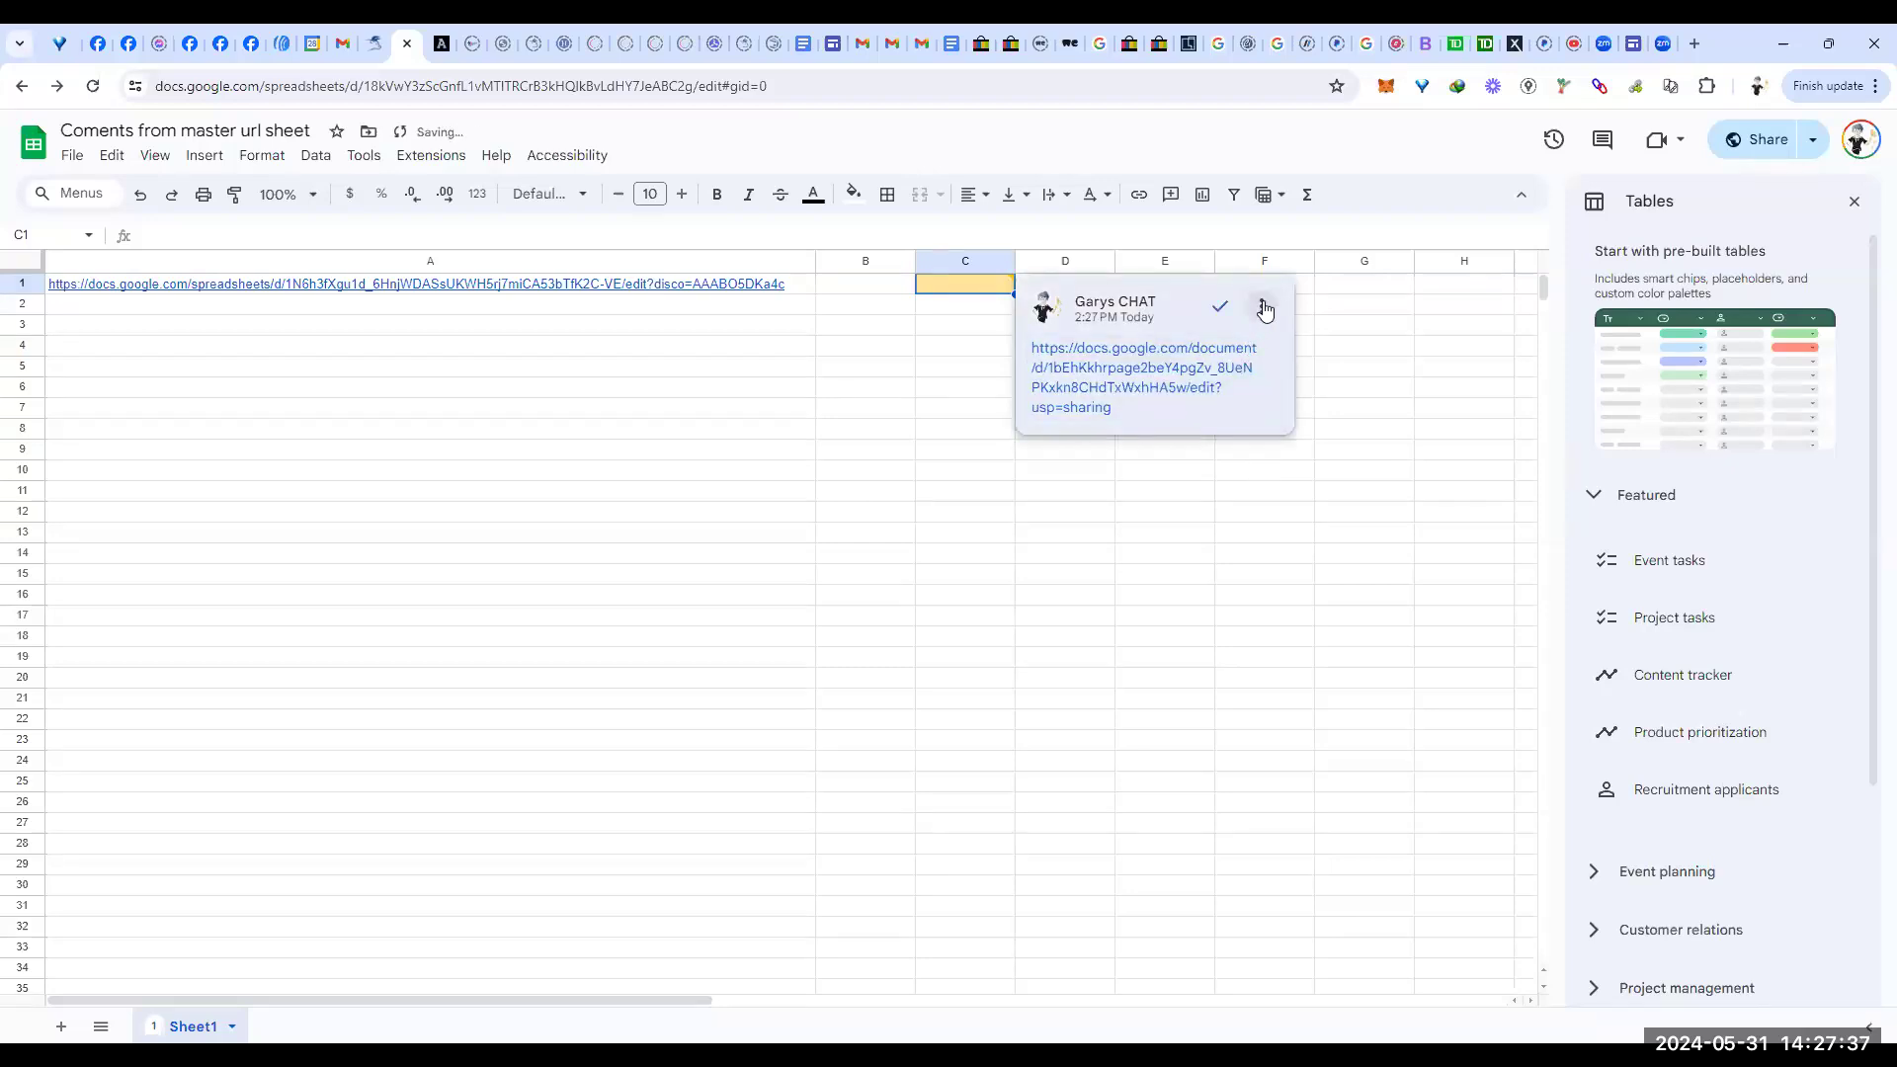
# Step: Copy a link to the posted C1 comment, then reopen its thread
pyautogui.click(1261, 312)
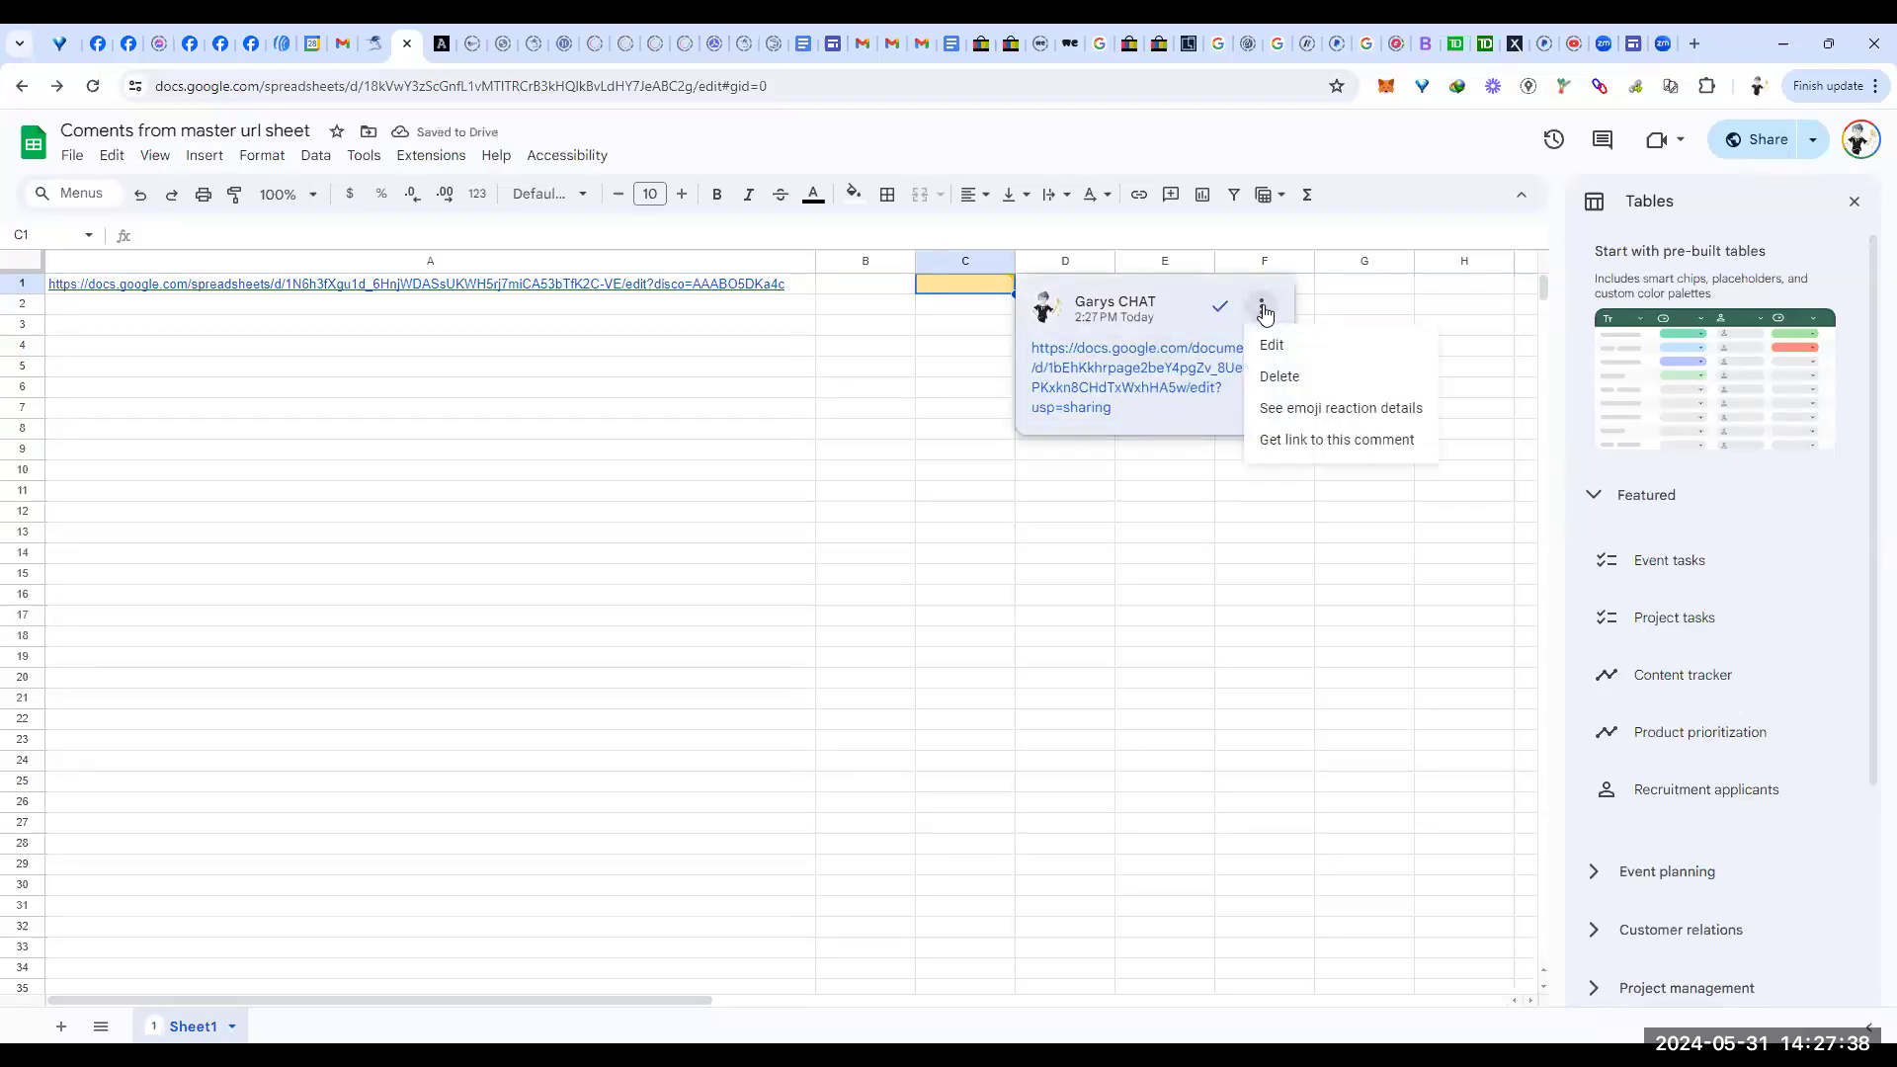
pyautogui.click(1354, 444)
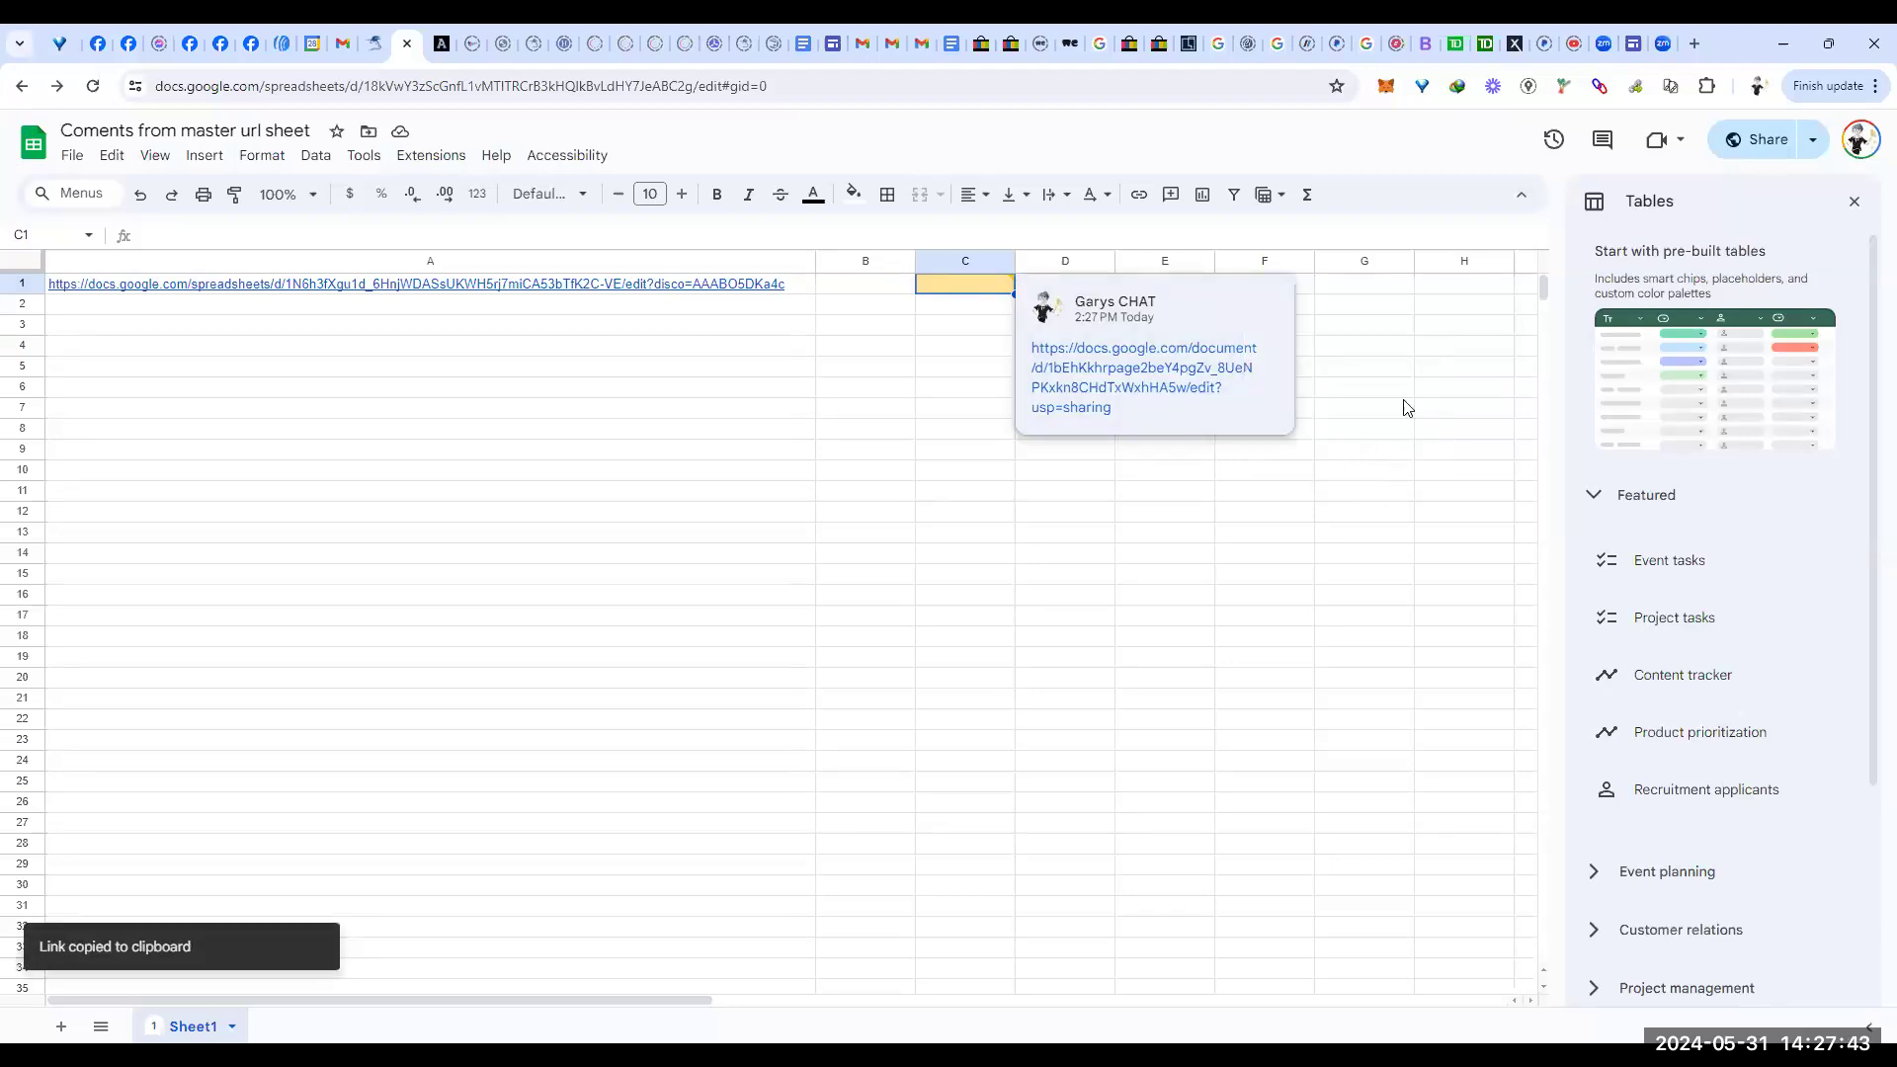
pyautogui.click(1384, 368)
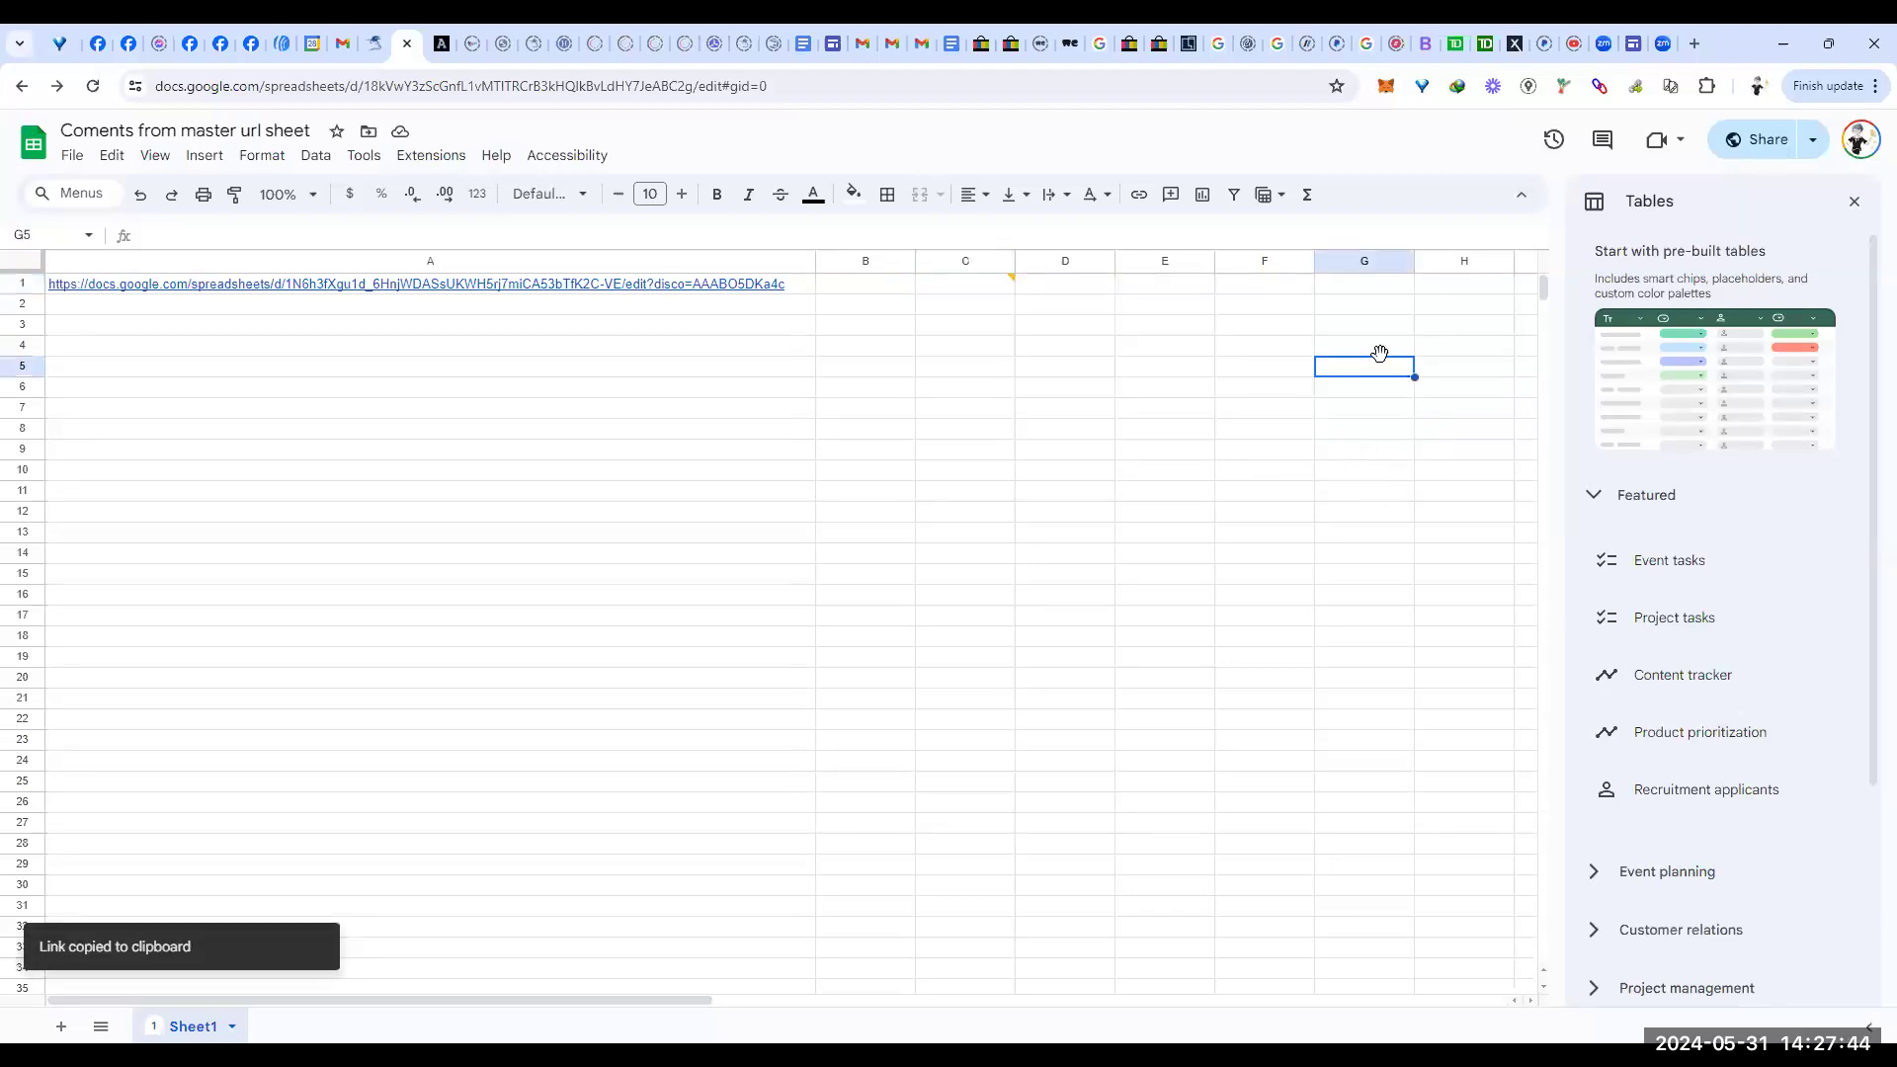
pyautogui.click(984, 287)
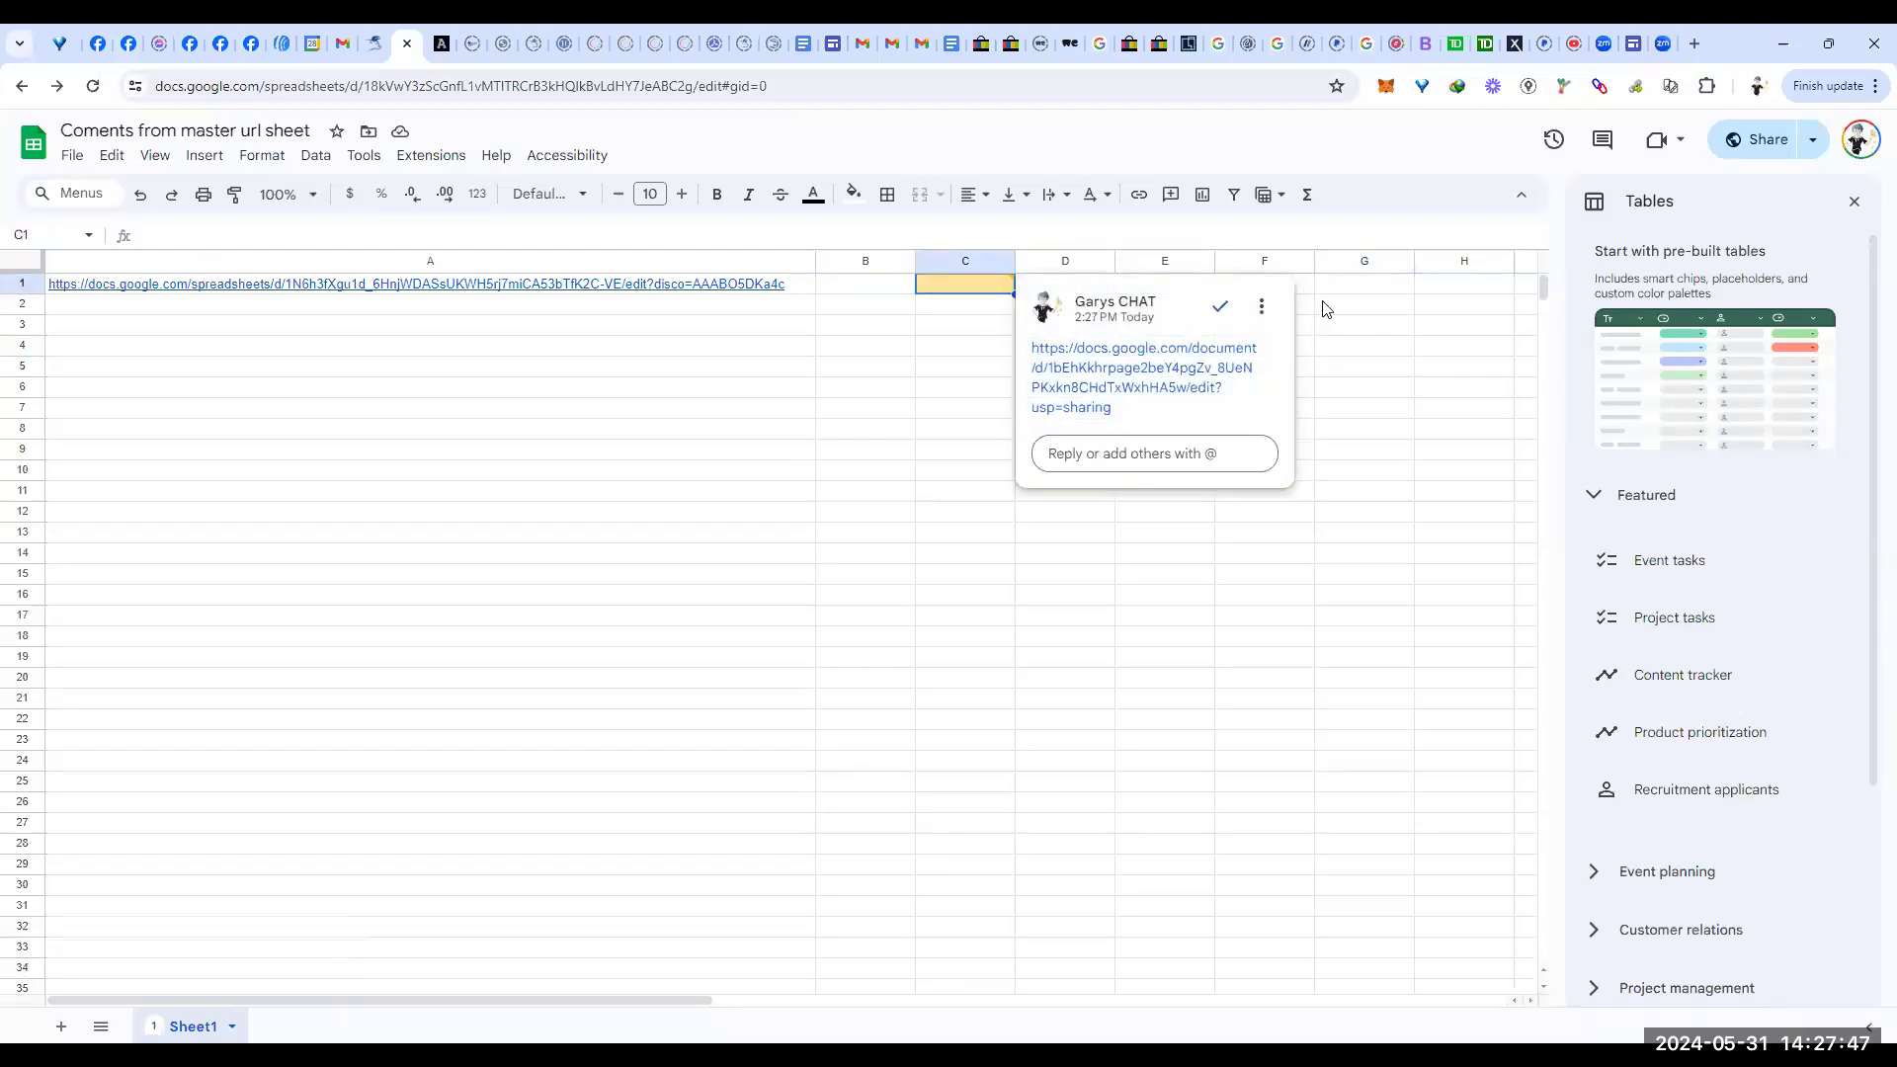
# Step: Draft the reply 'fantastic check this out' under the C1 comment without posting it
pyautogui.click(1320, 294)
pyautogui.click(987, 289)
pyautogui.click(1131, 454)
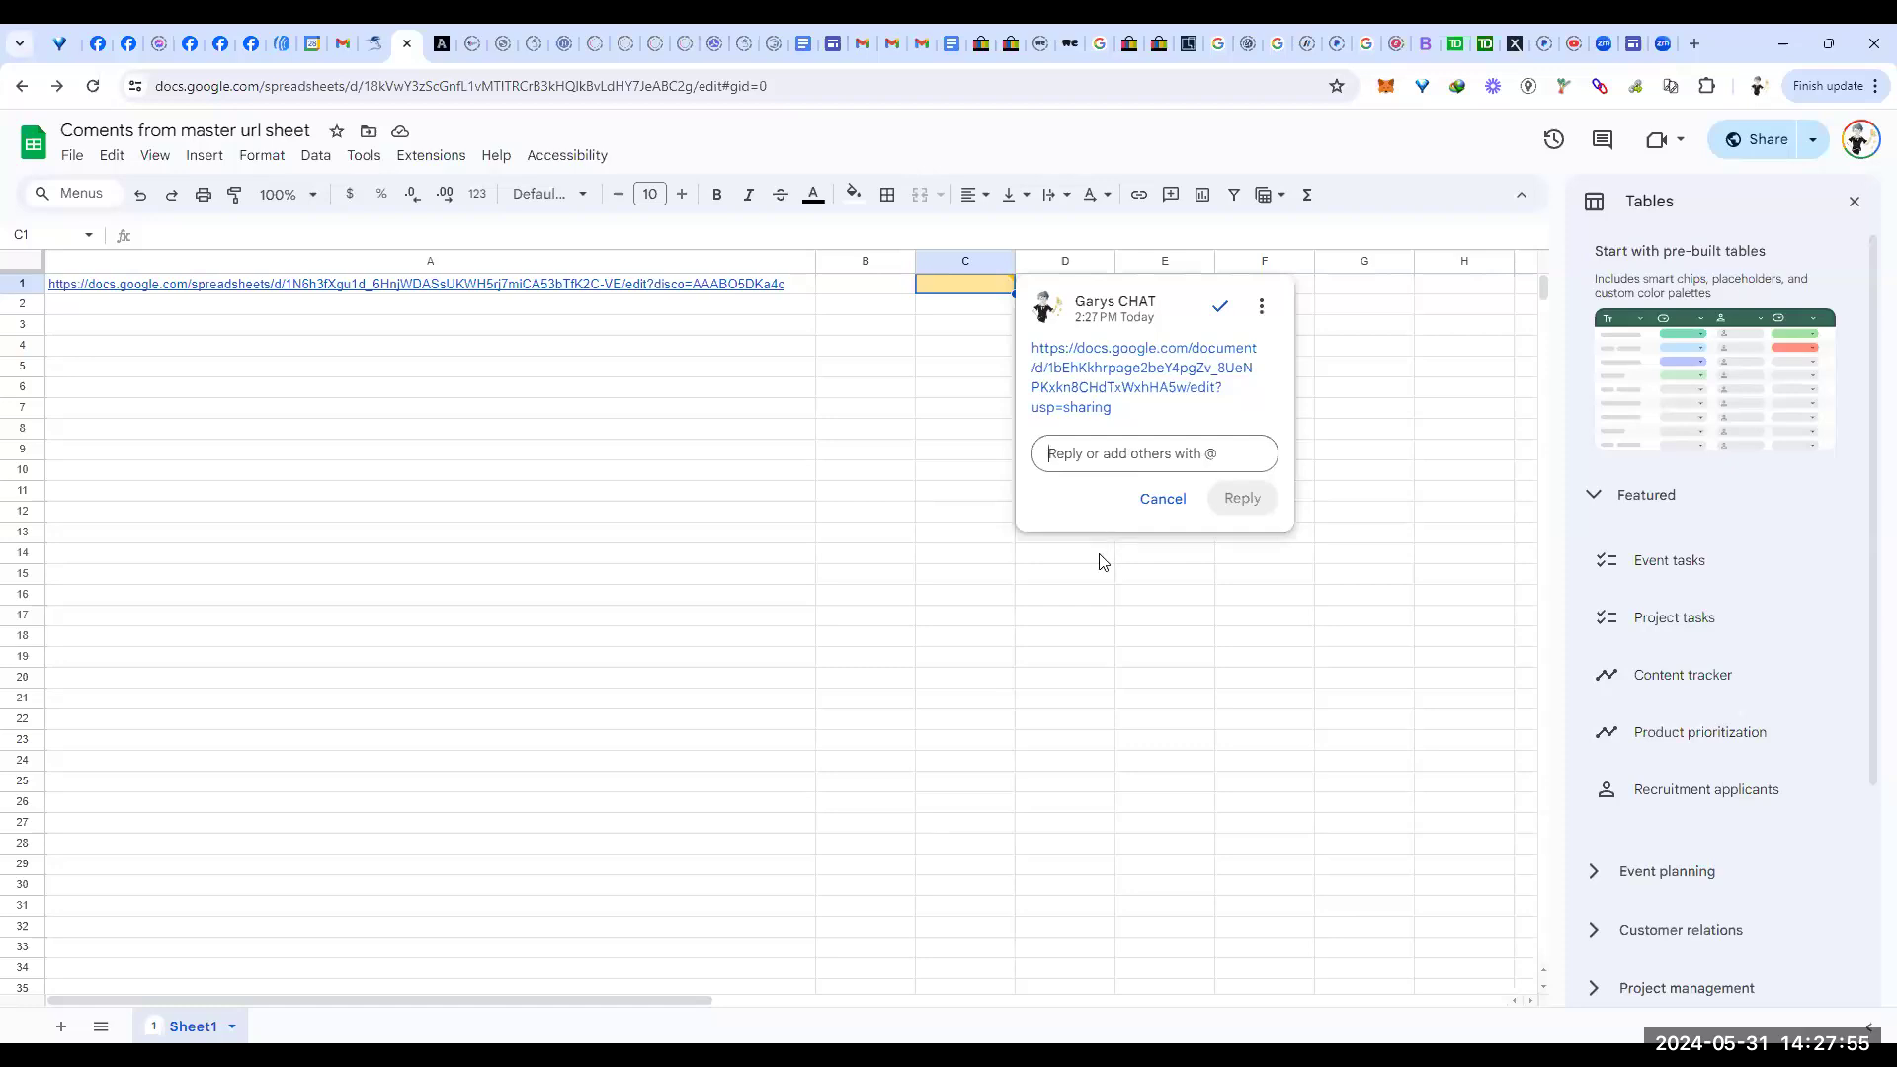
pyautogui.write('fanta')
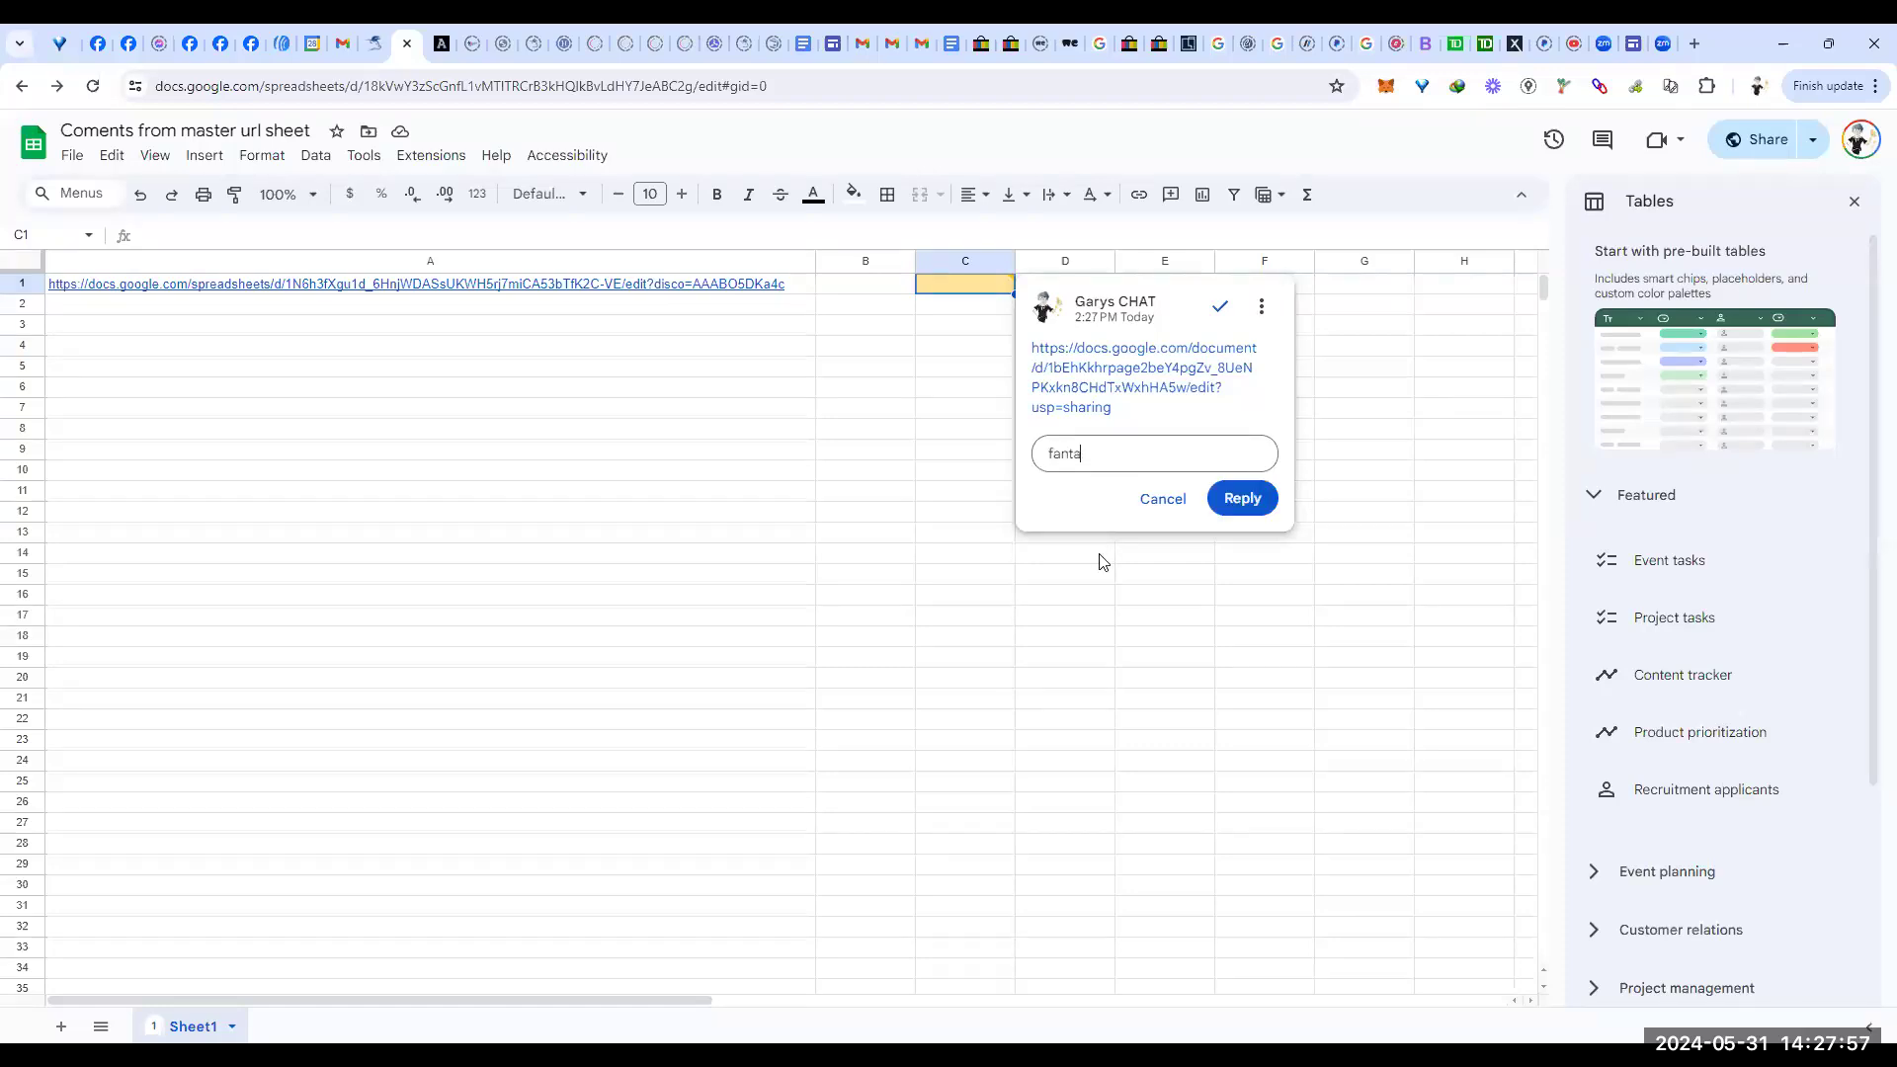
pyautogui.write('stic  check this out')
pyautogui.moveTo(39, 295)
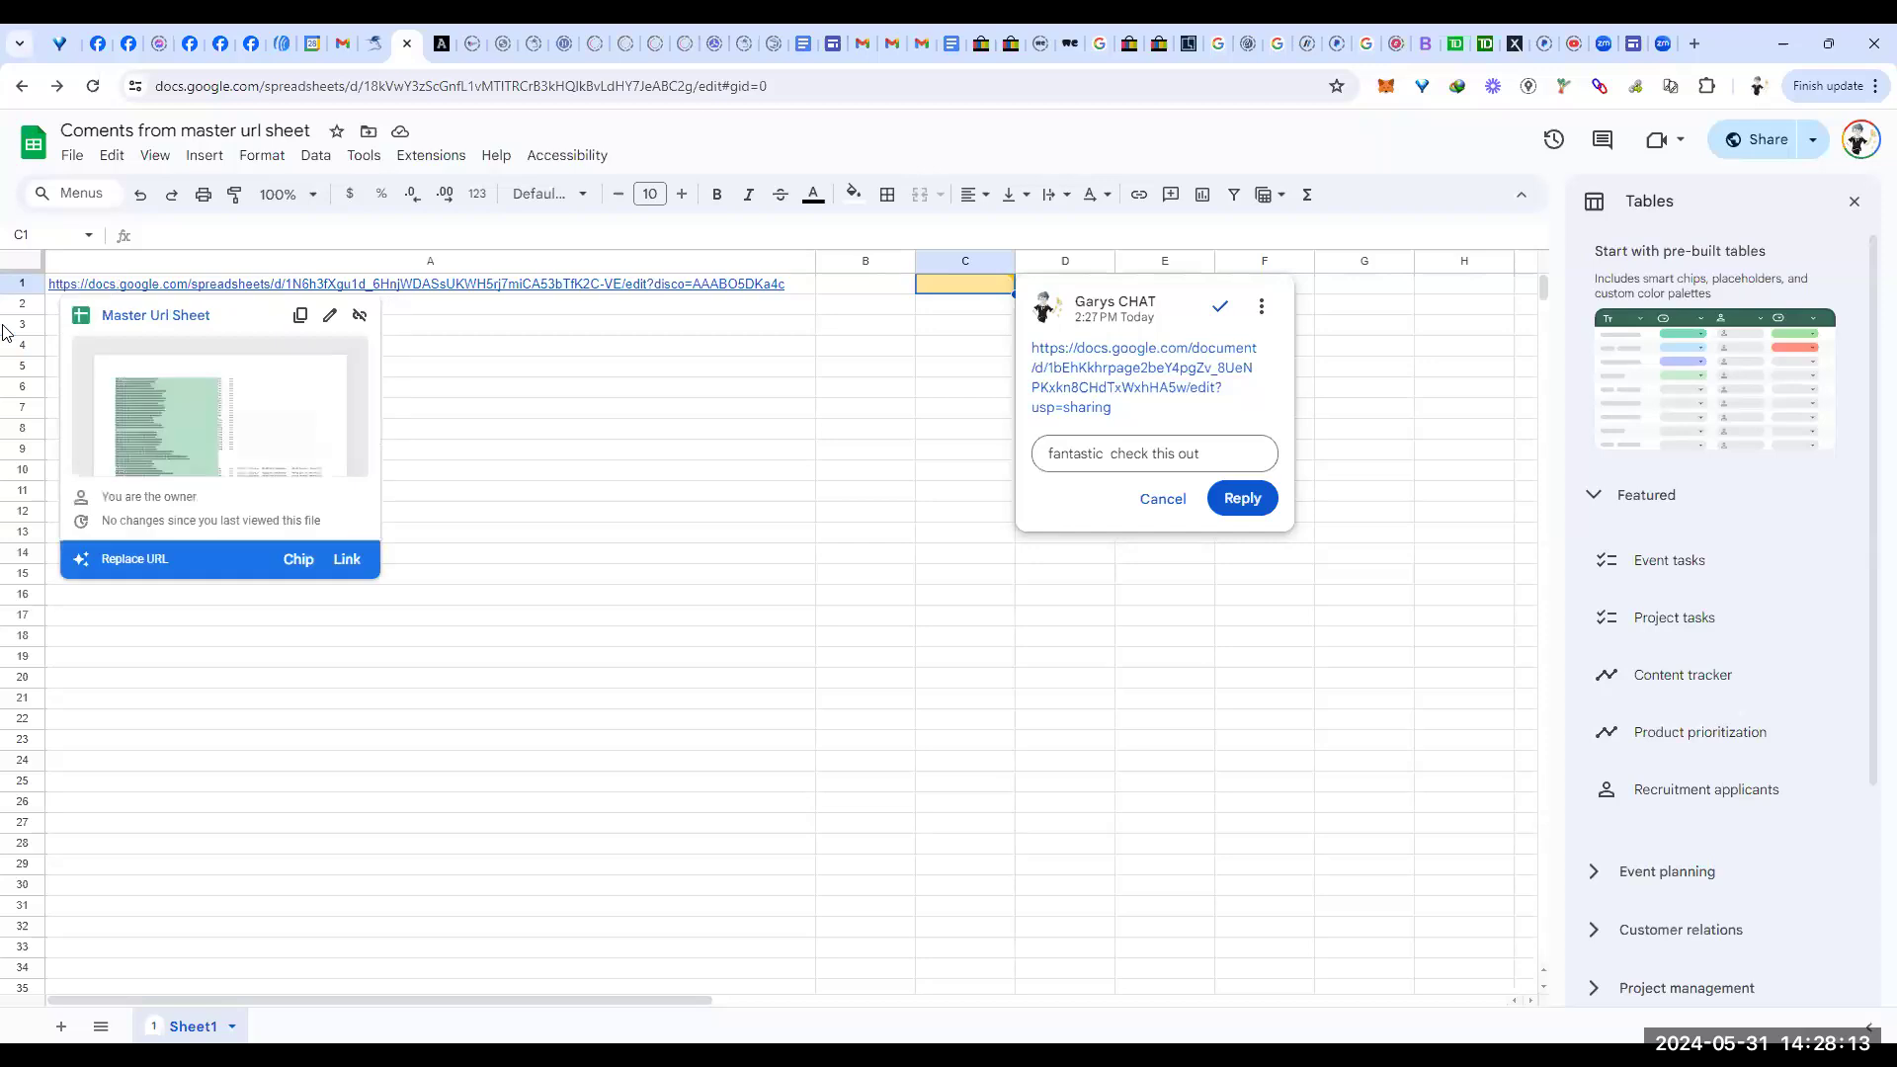
pyautogui.click(312, 262)
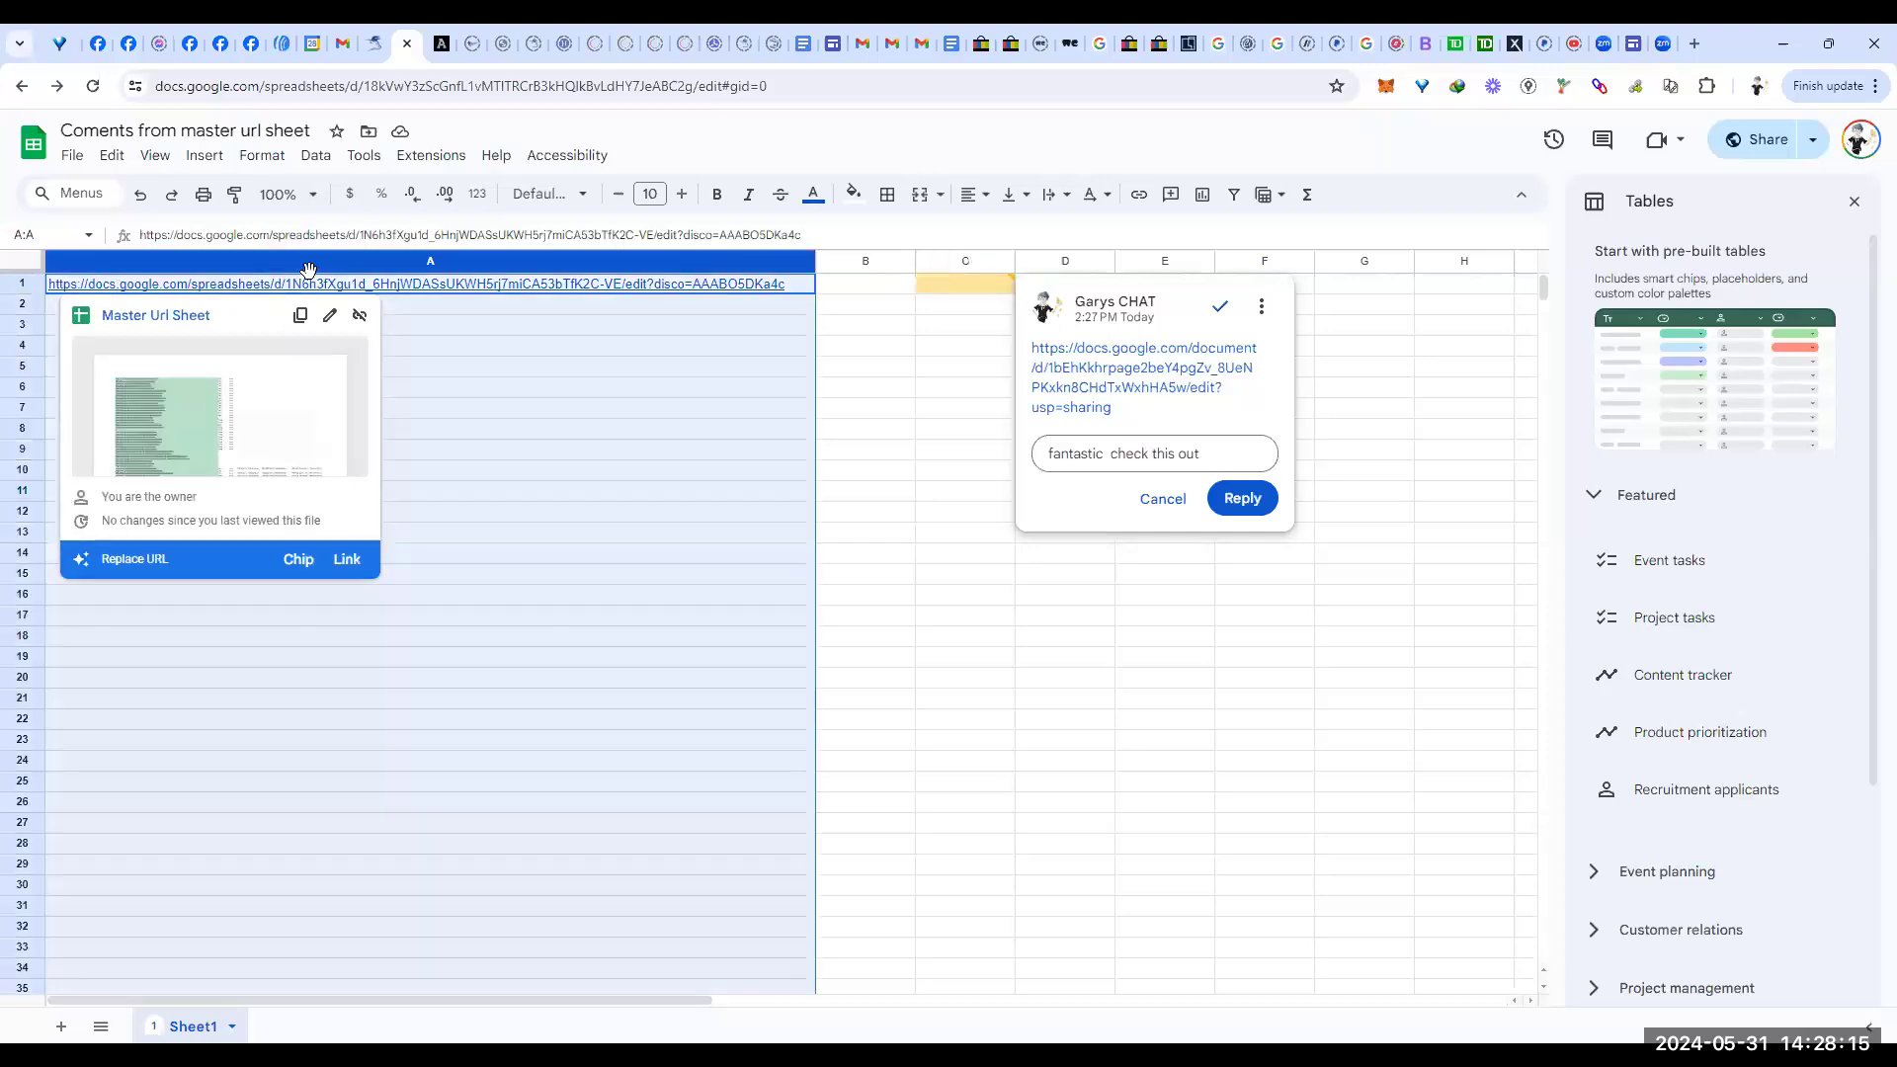
pyautogui.rightClick(376, 288)
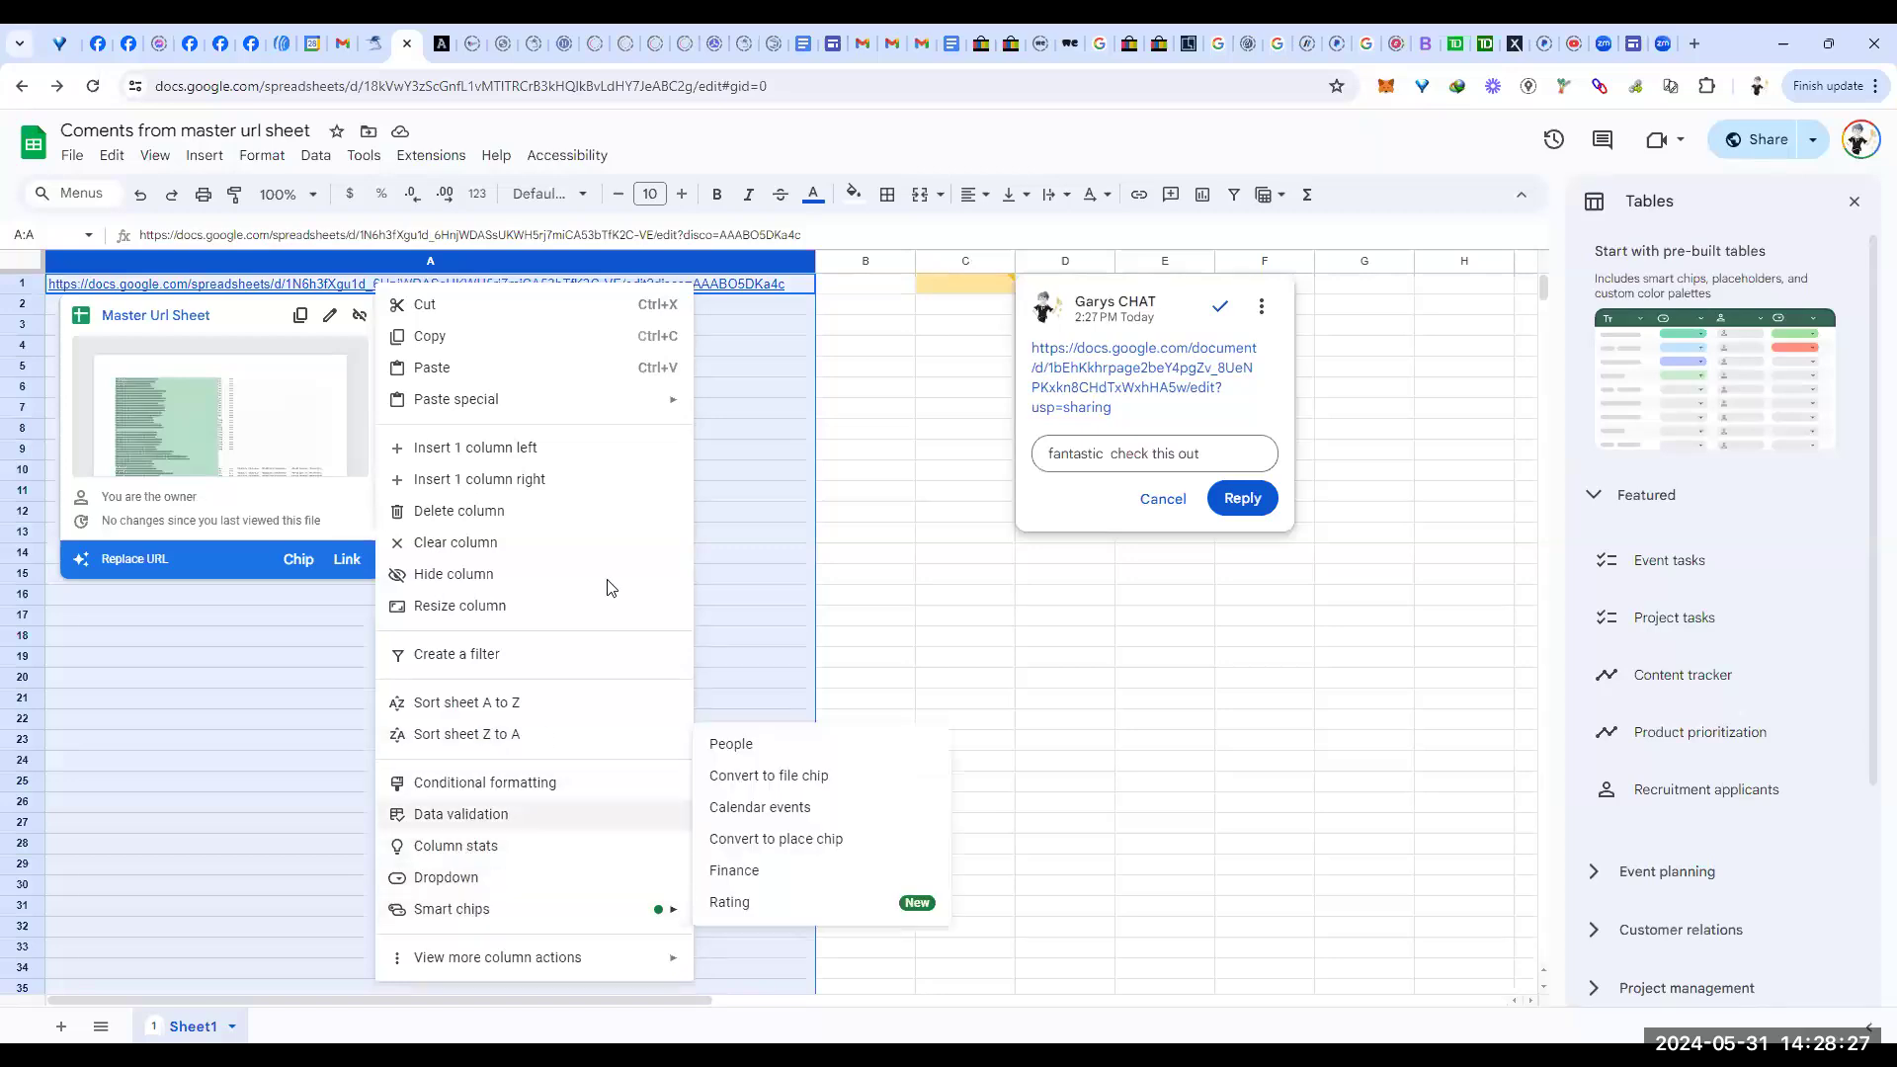
pyautogui.click(846, 369)
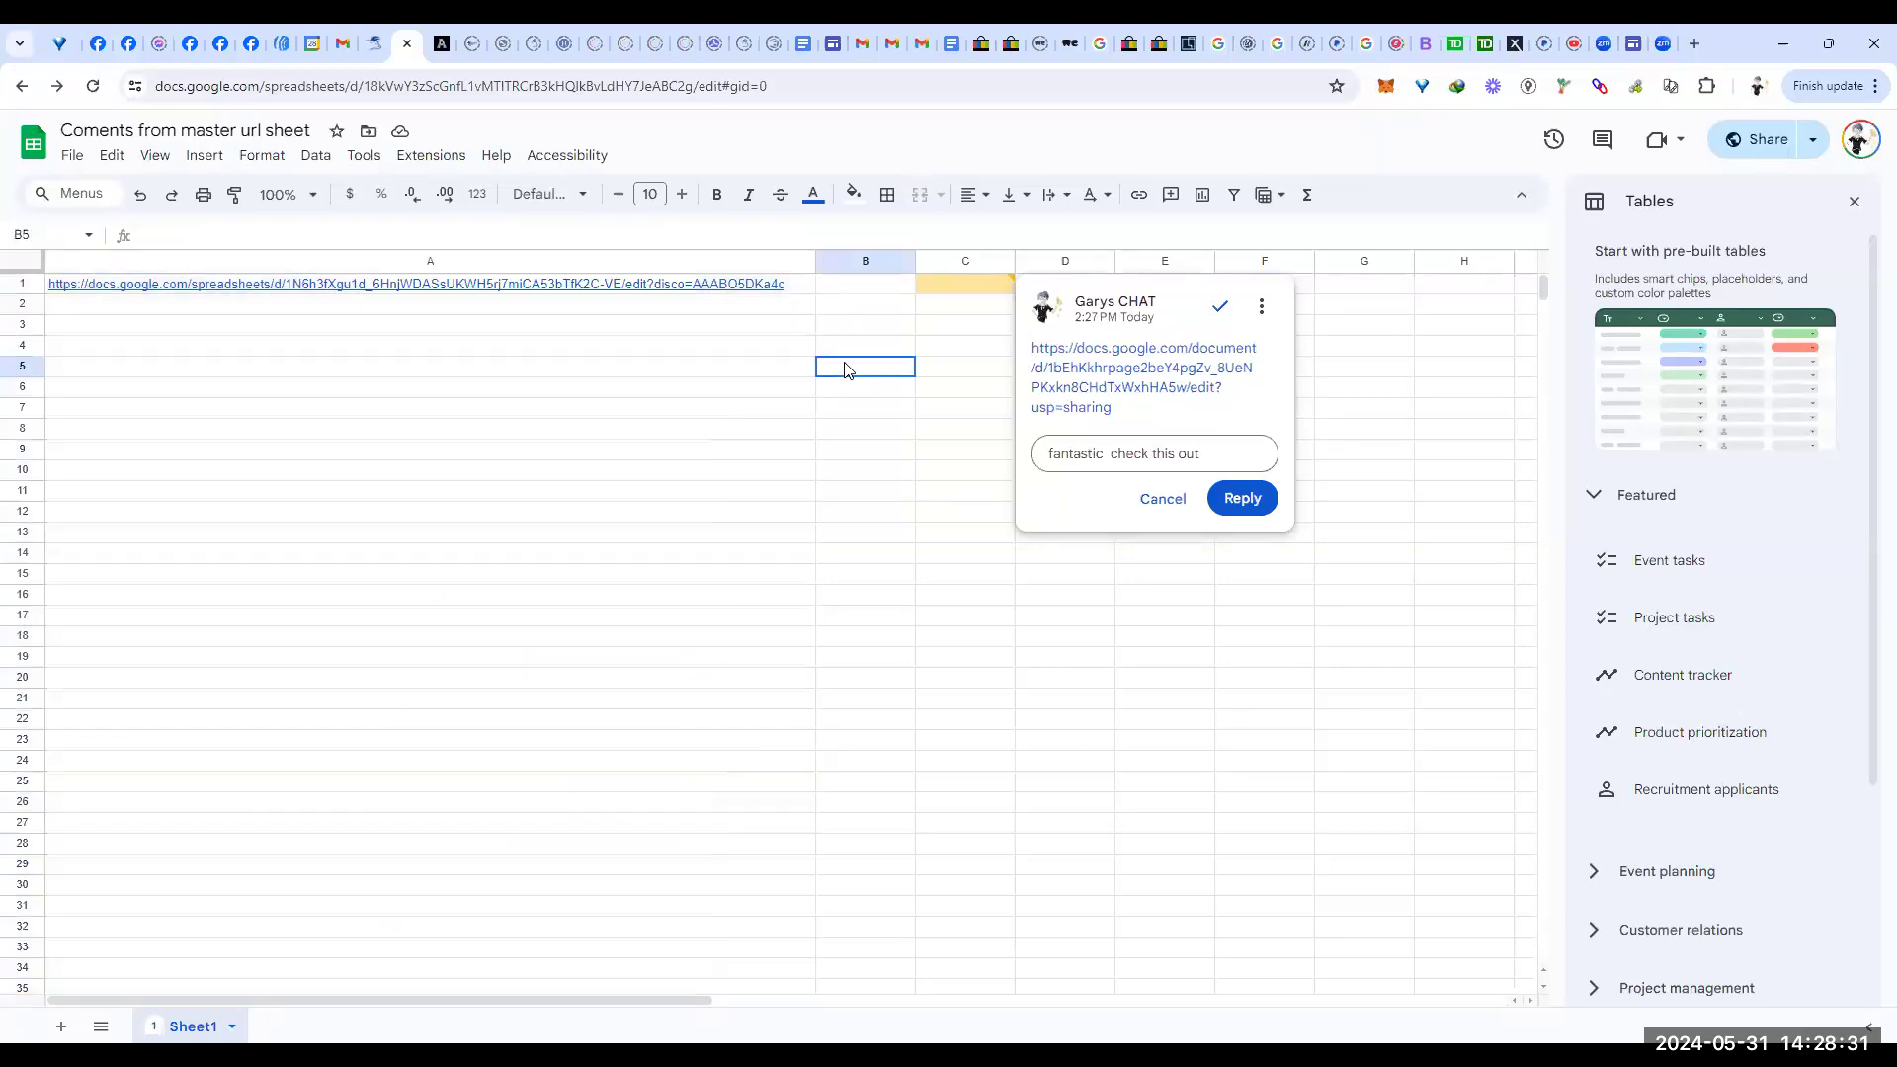
pyautogui.click(855, 288)
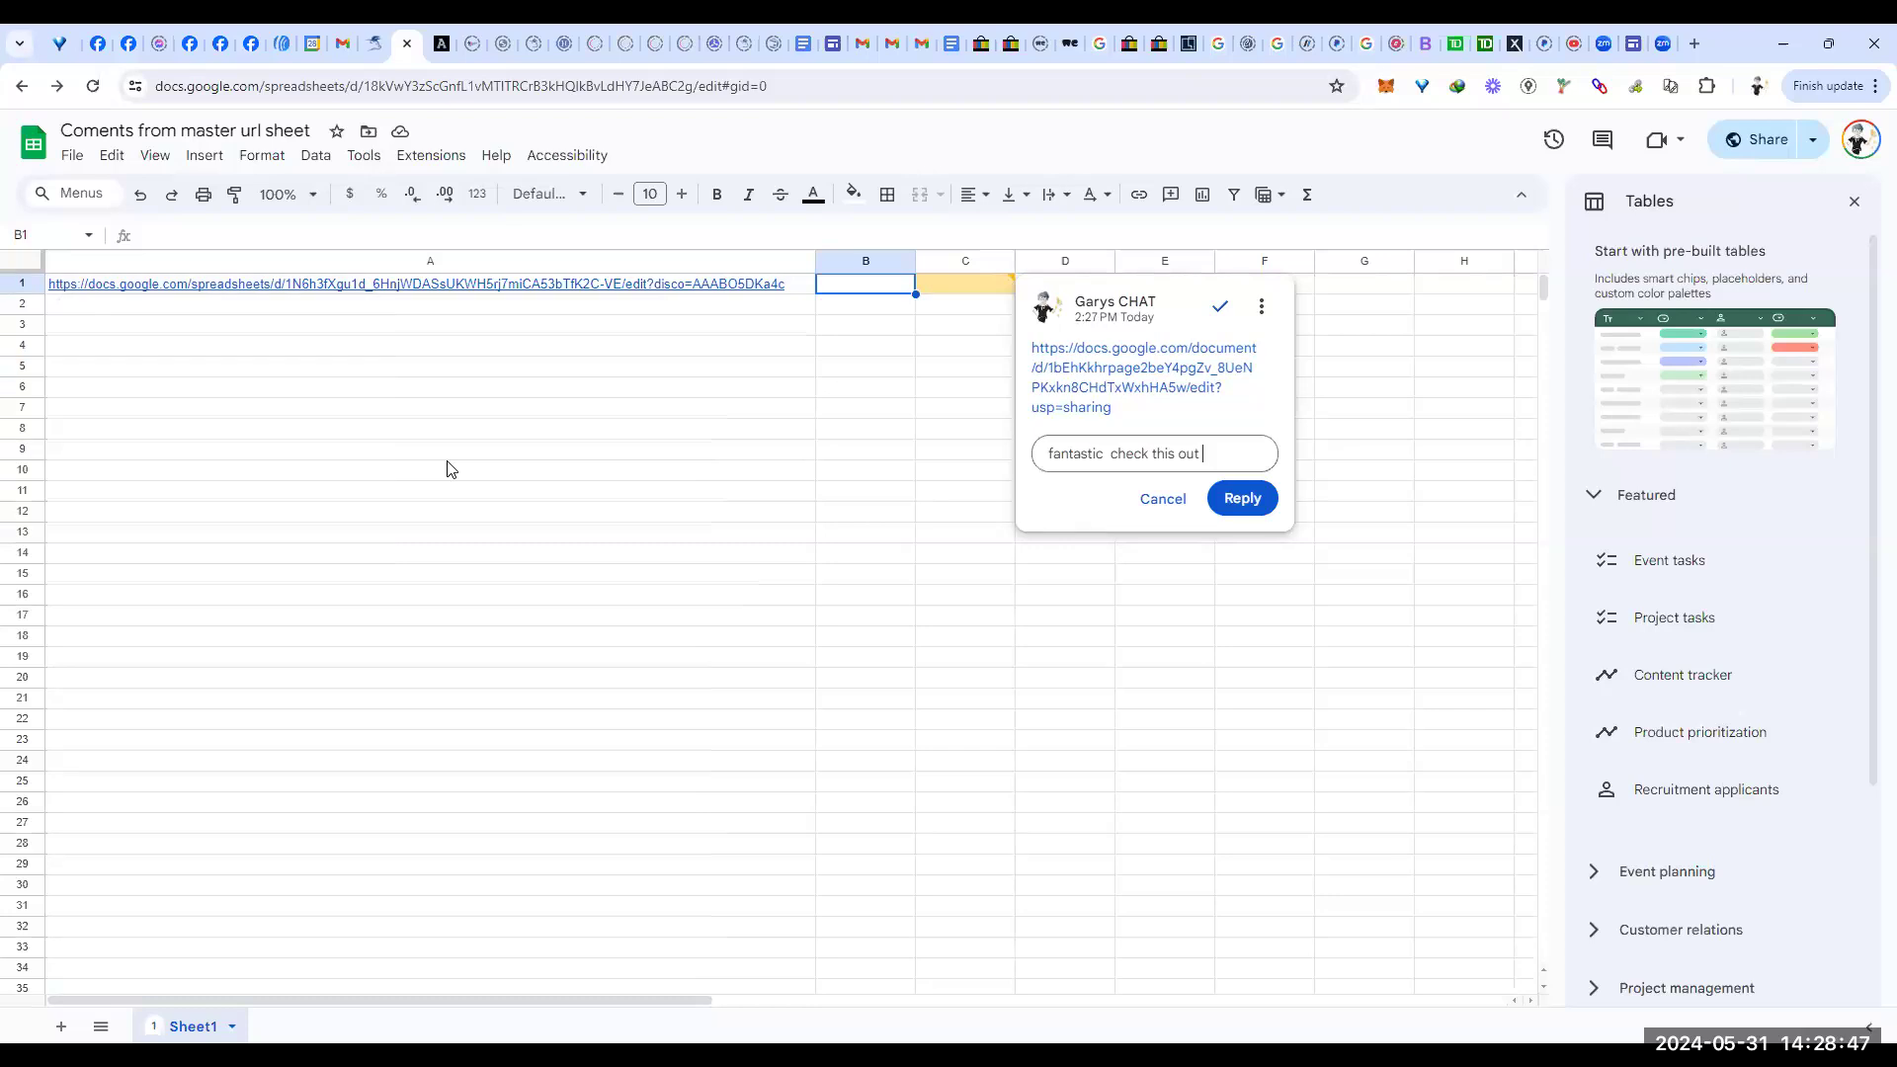
pyautogui.moveTo(330, 292)
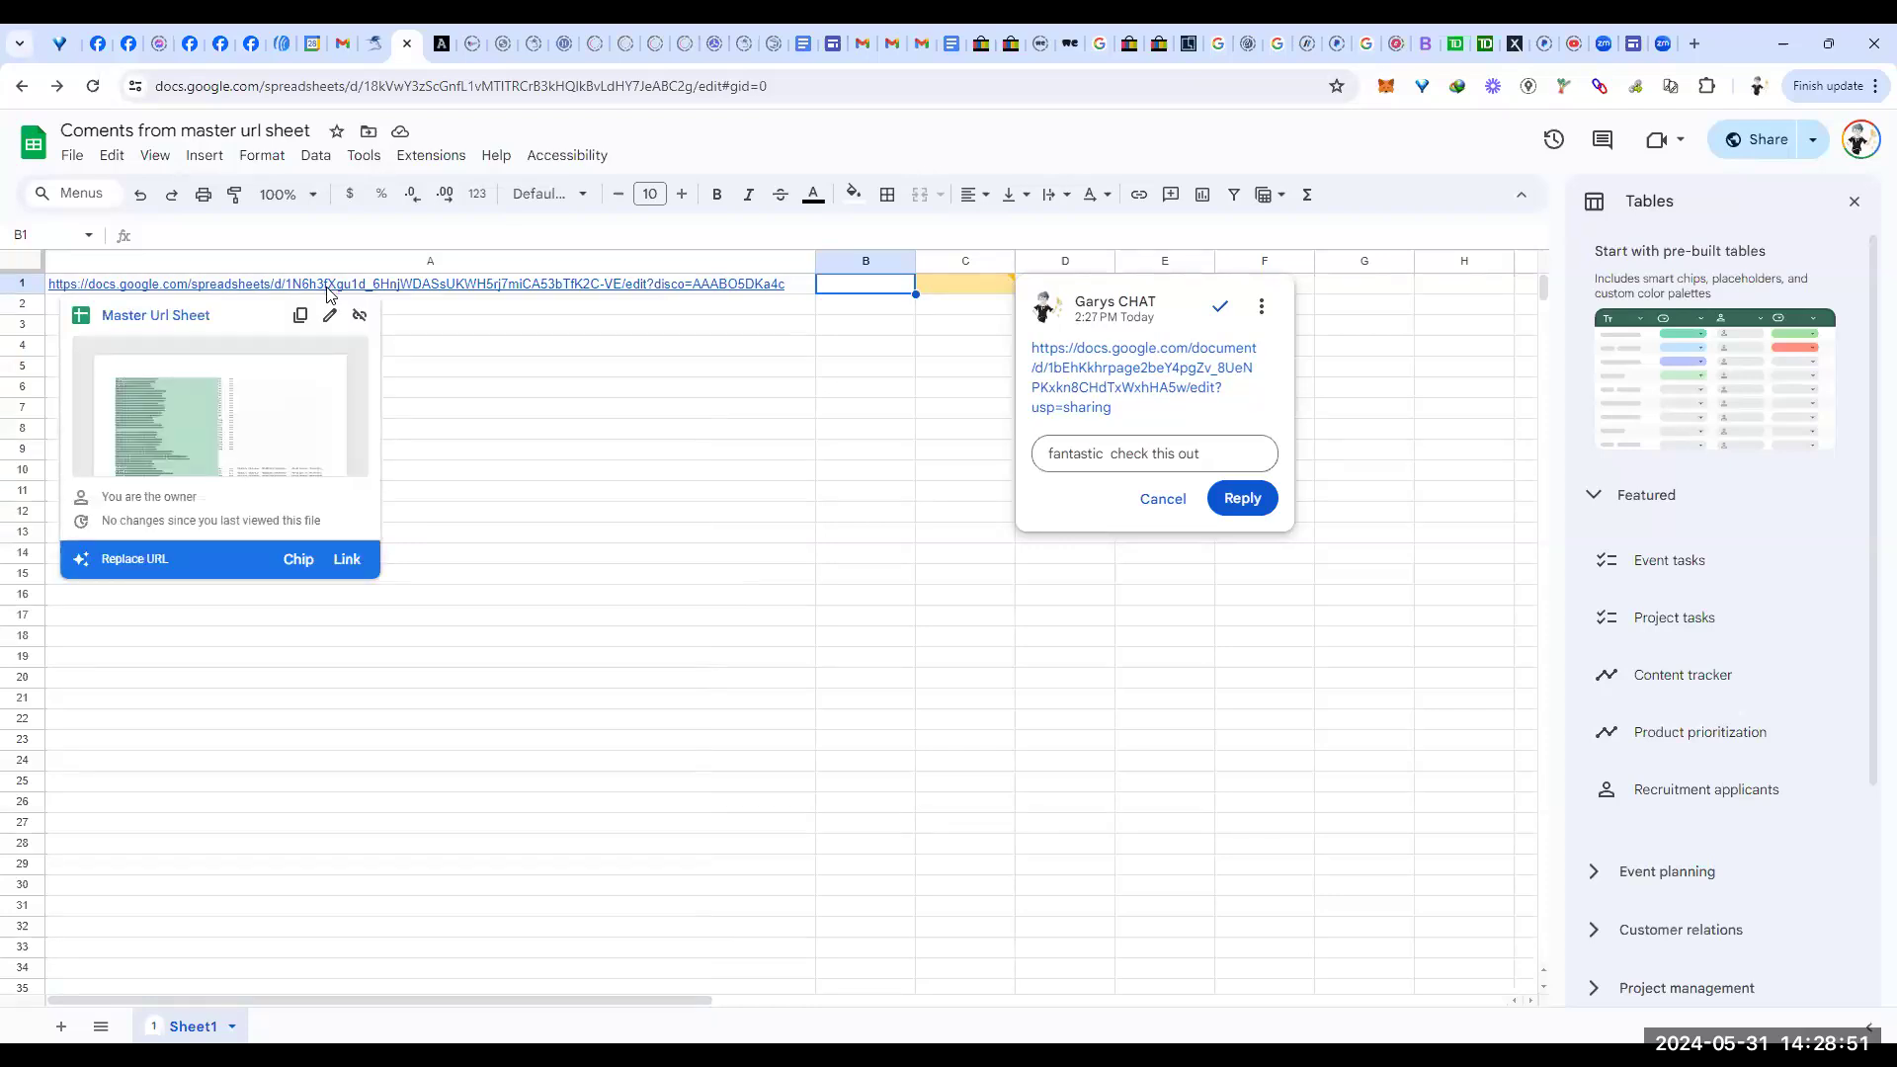
pyautogui.rightClick(321, 288)
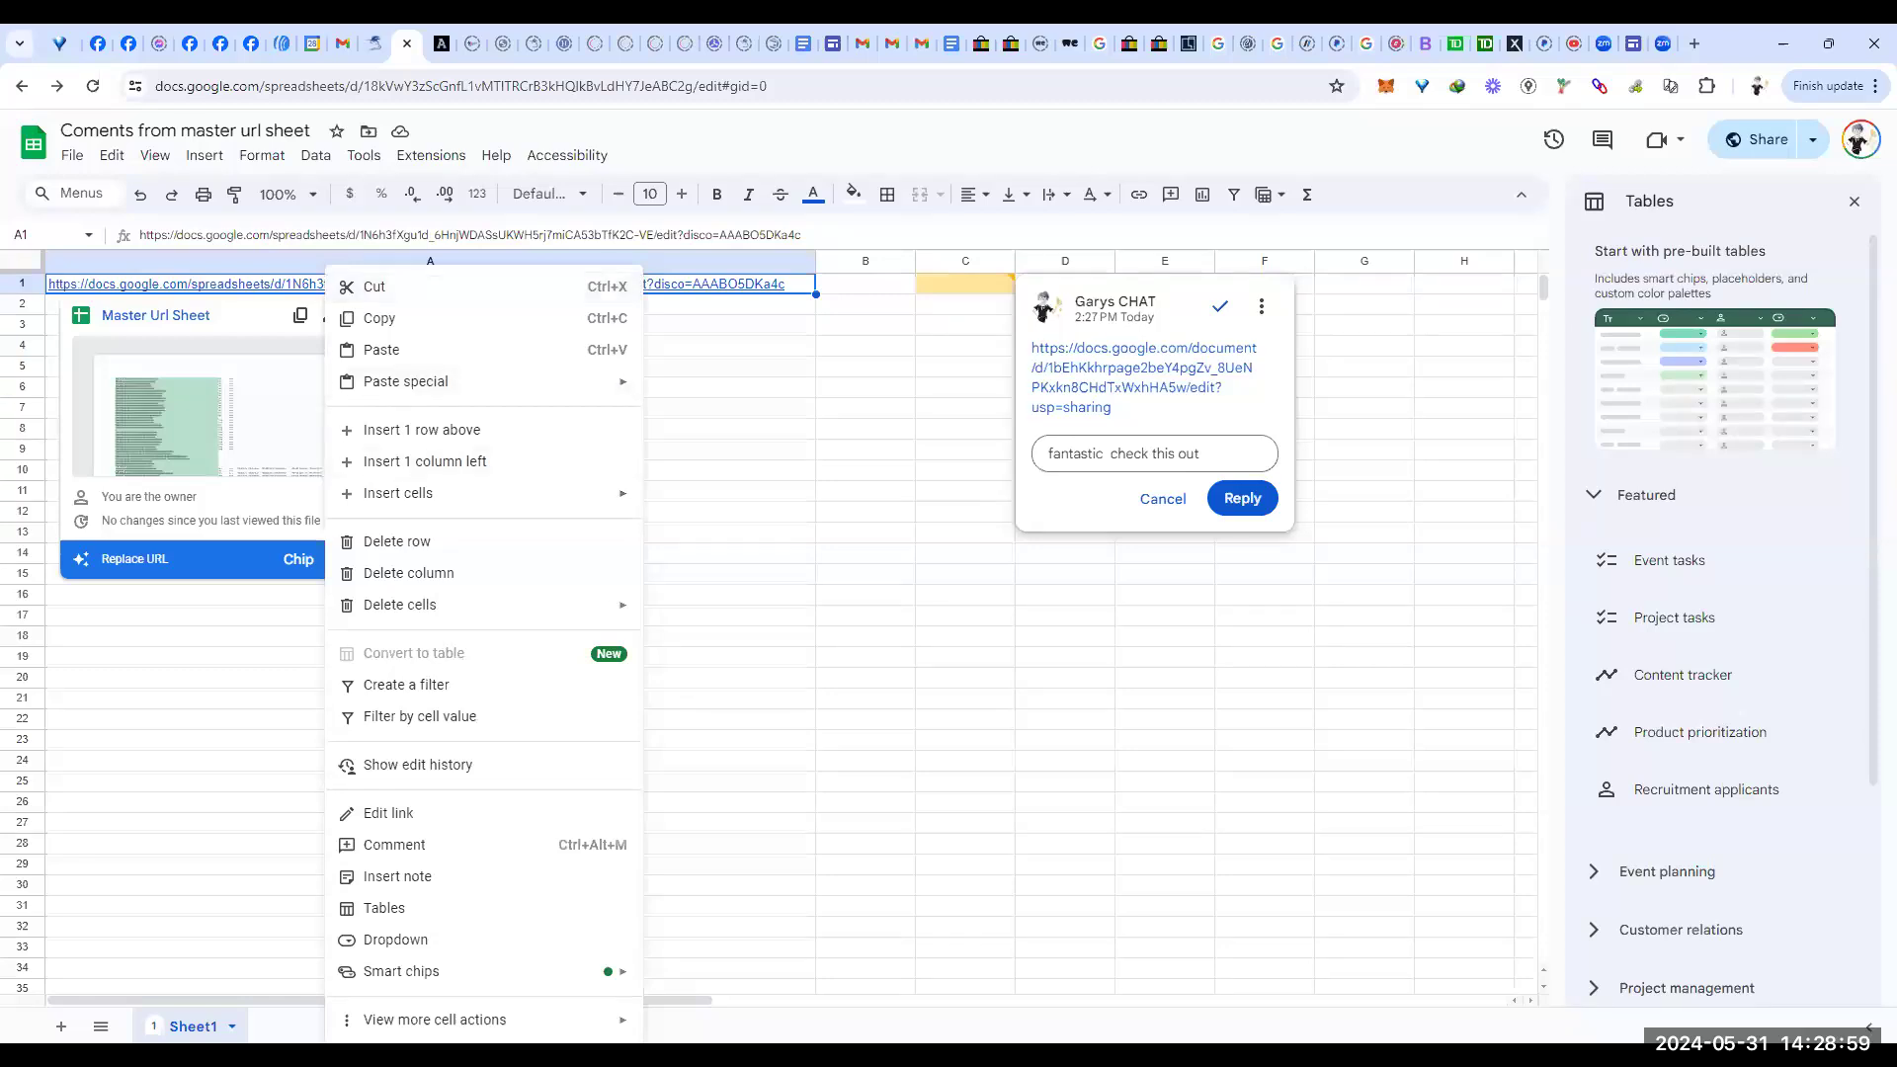
pyautogui.moveTo(424, 1028)
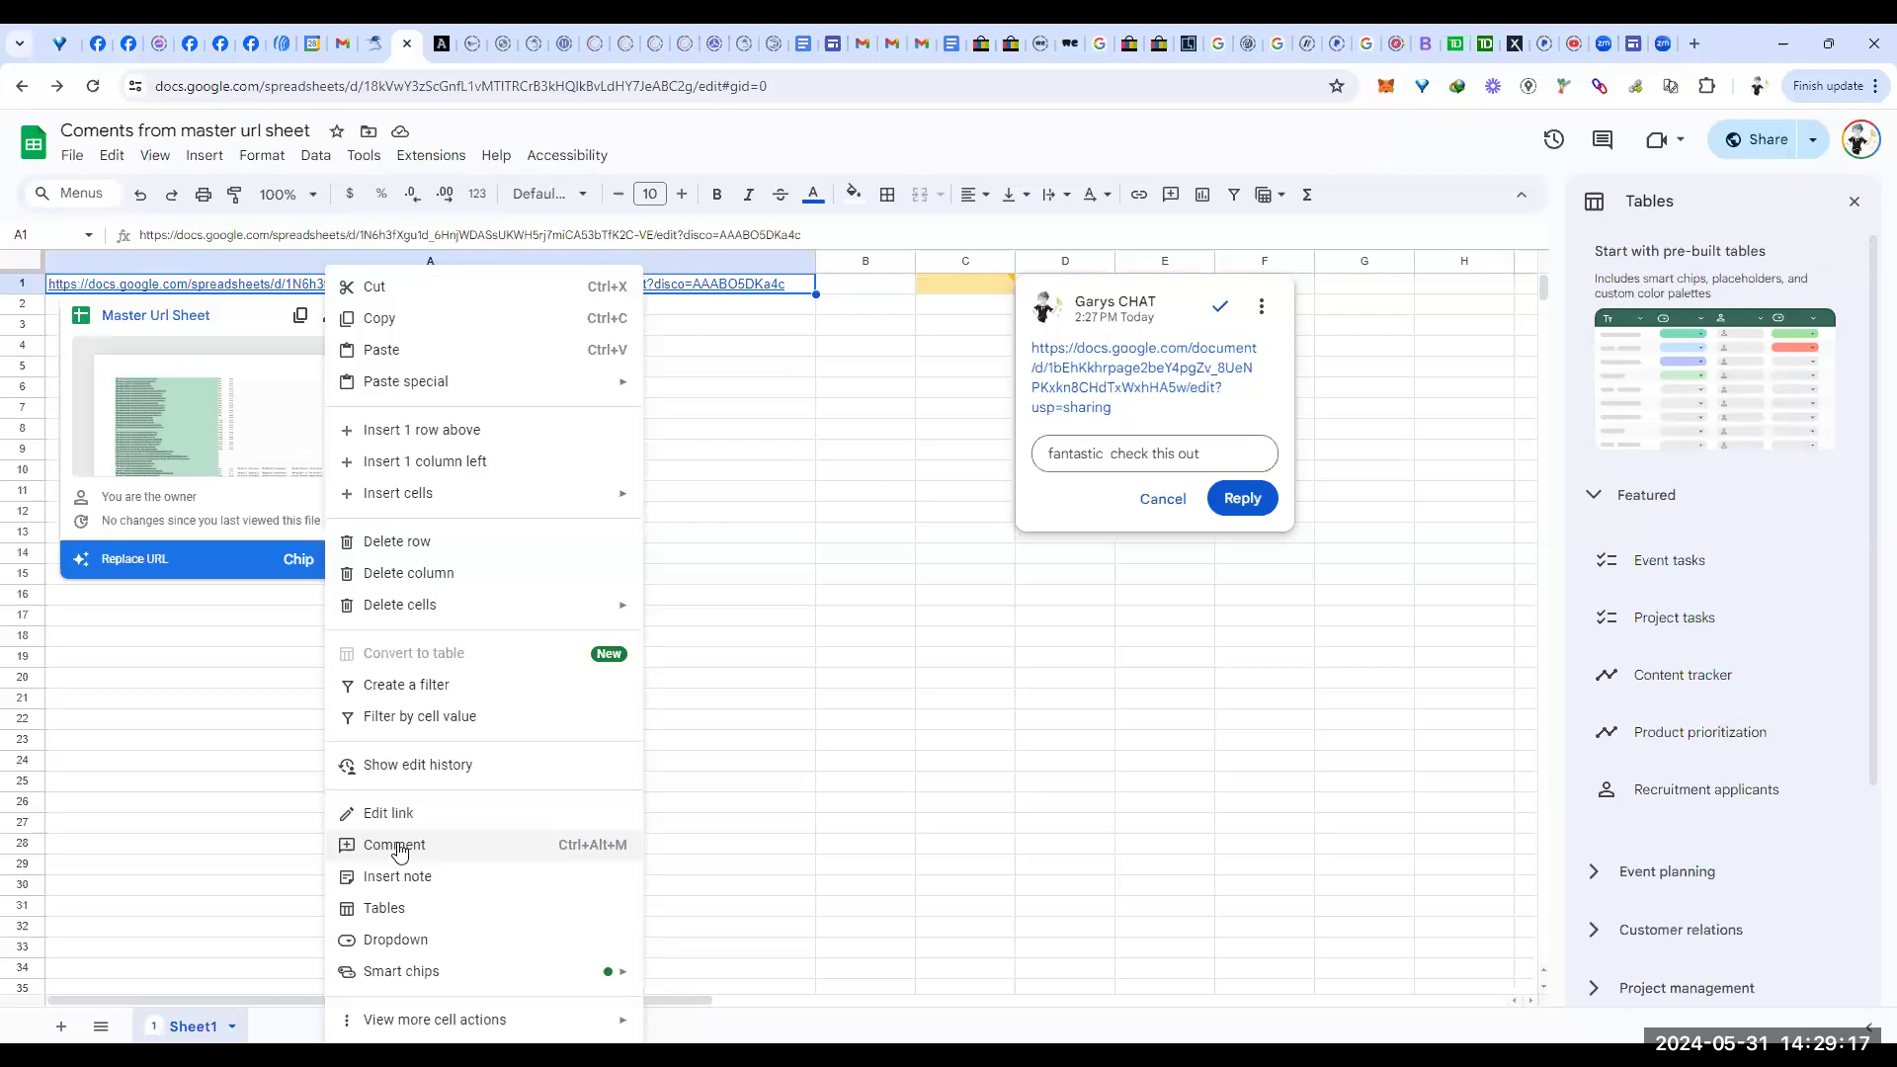
pyautogui.click(400, 848)
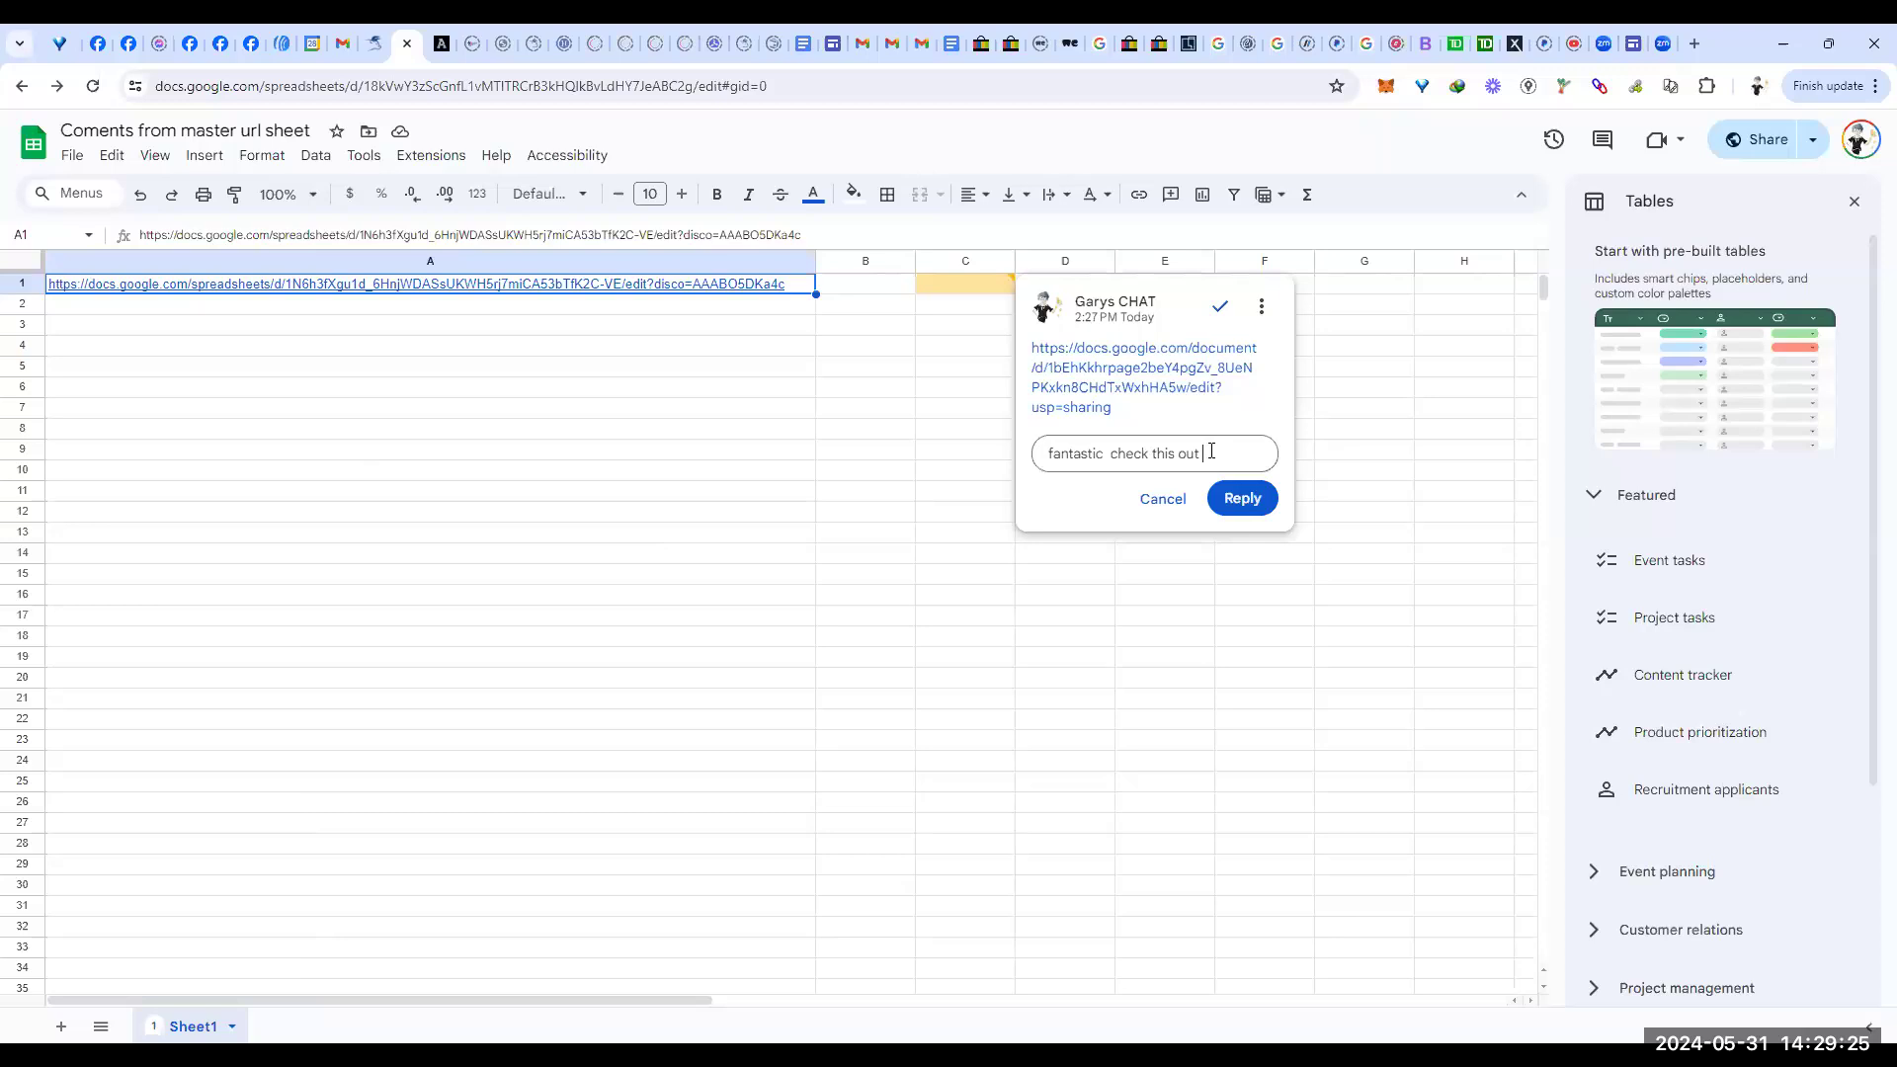
# Step: Return from the Scholar document to the Docs home page and browse recent documents
pyautogui.click(803, 45)
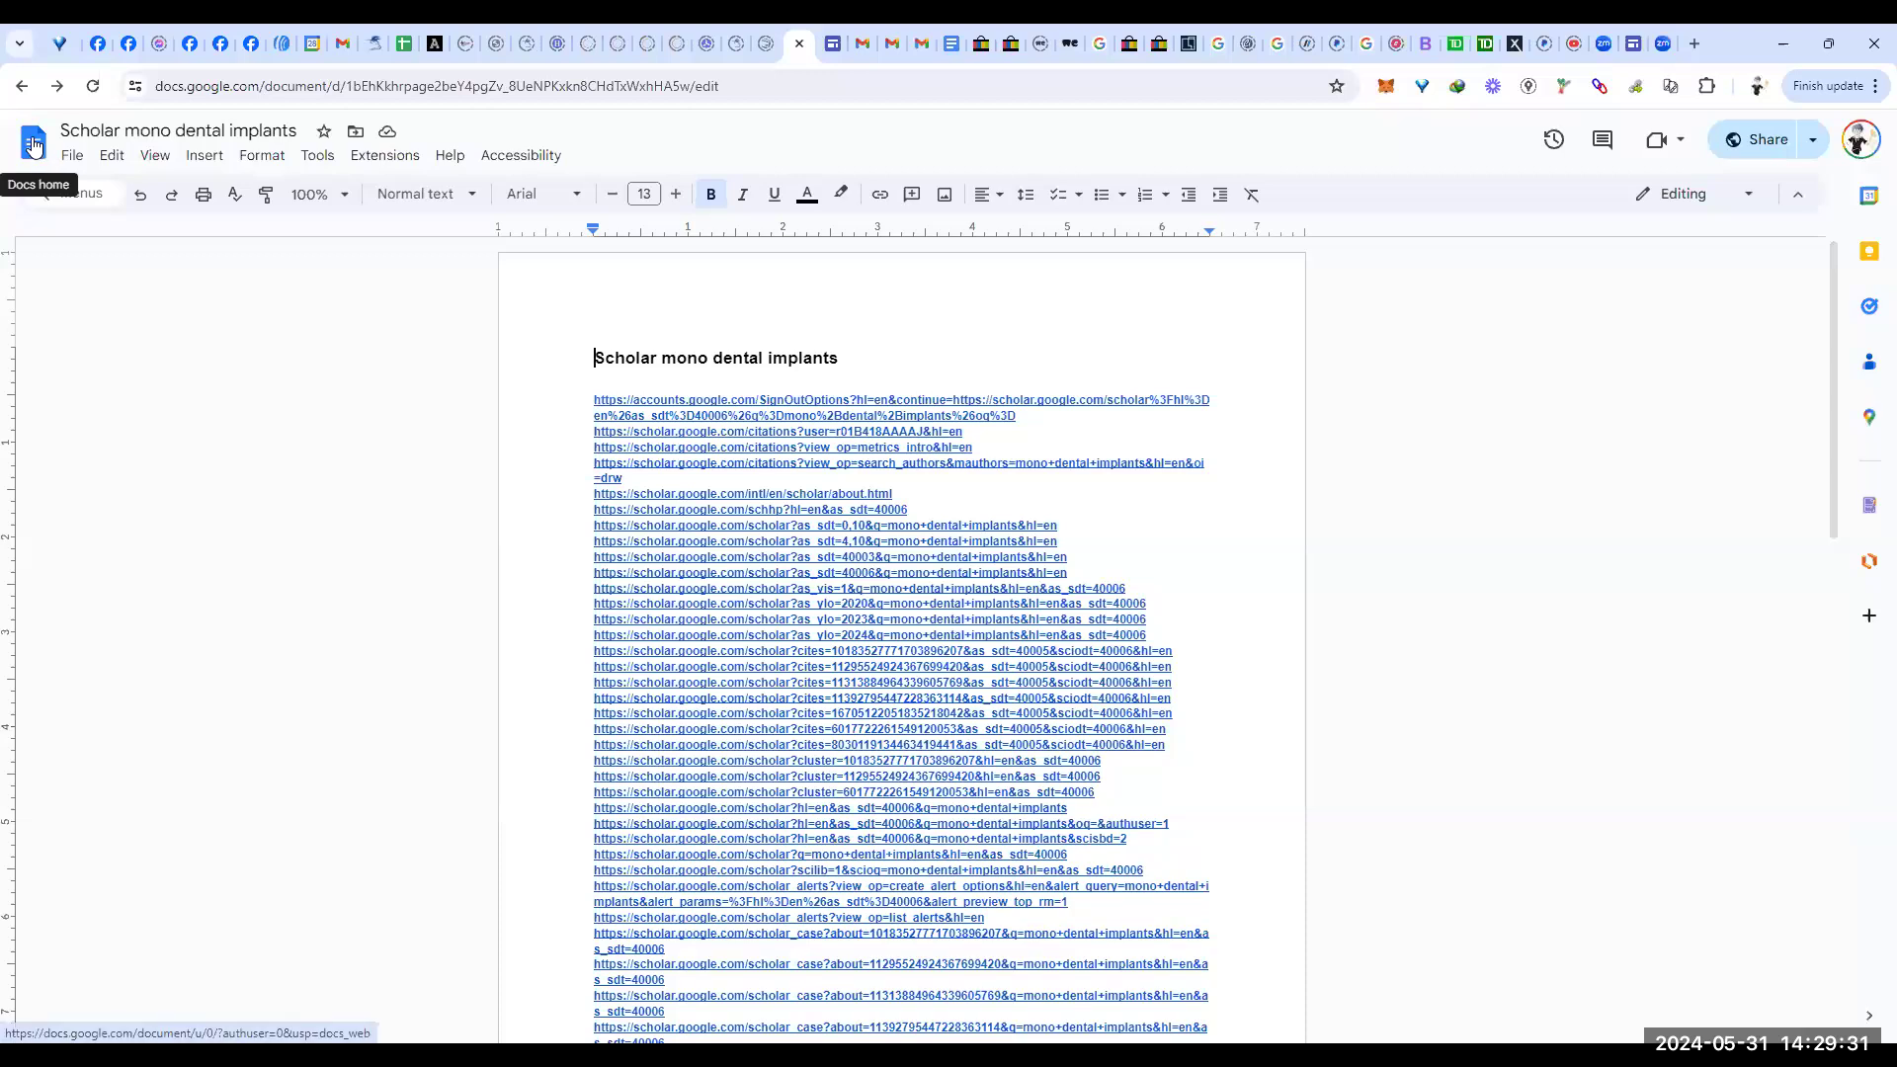
pyautogui.click(33, 146)
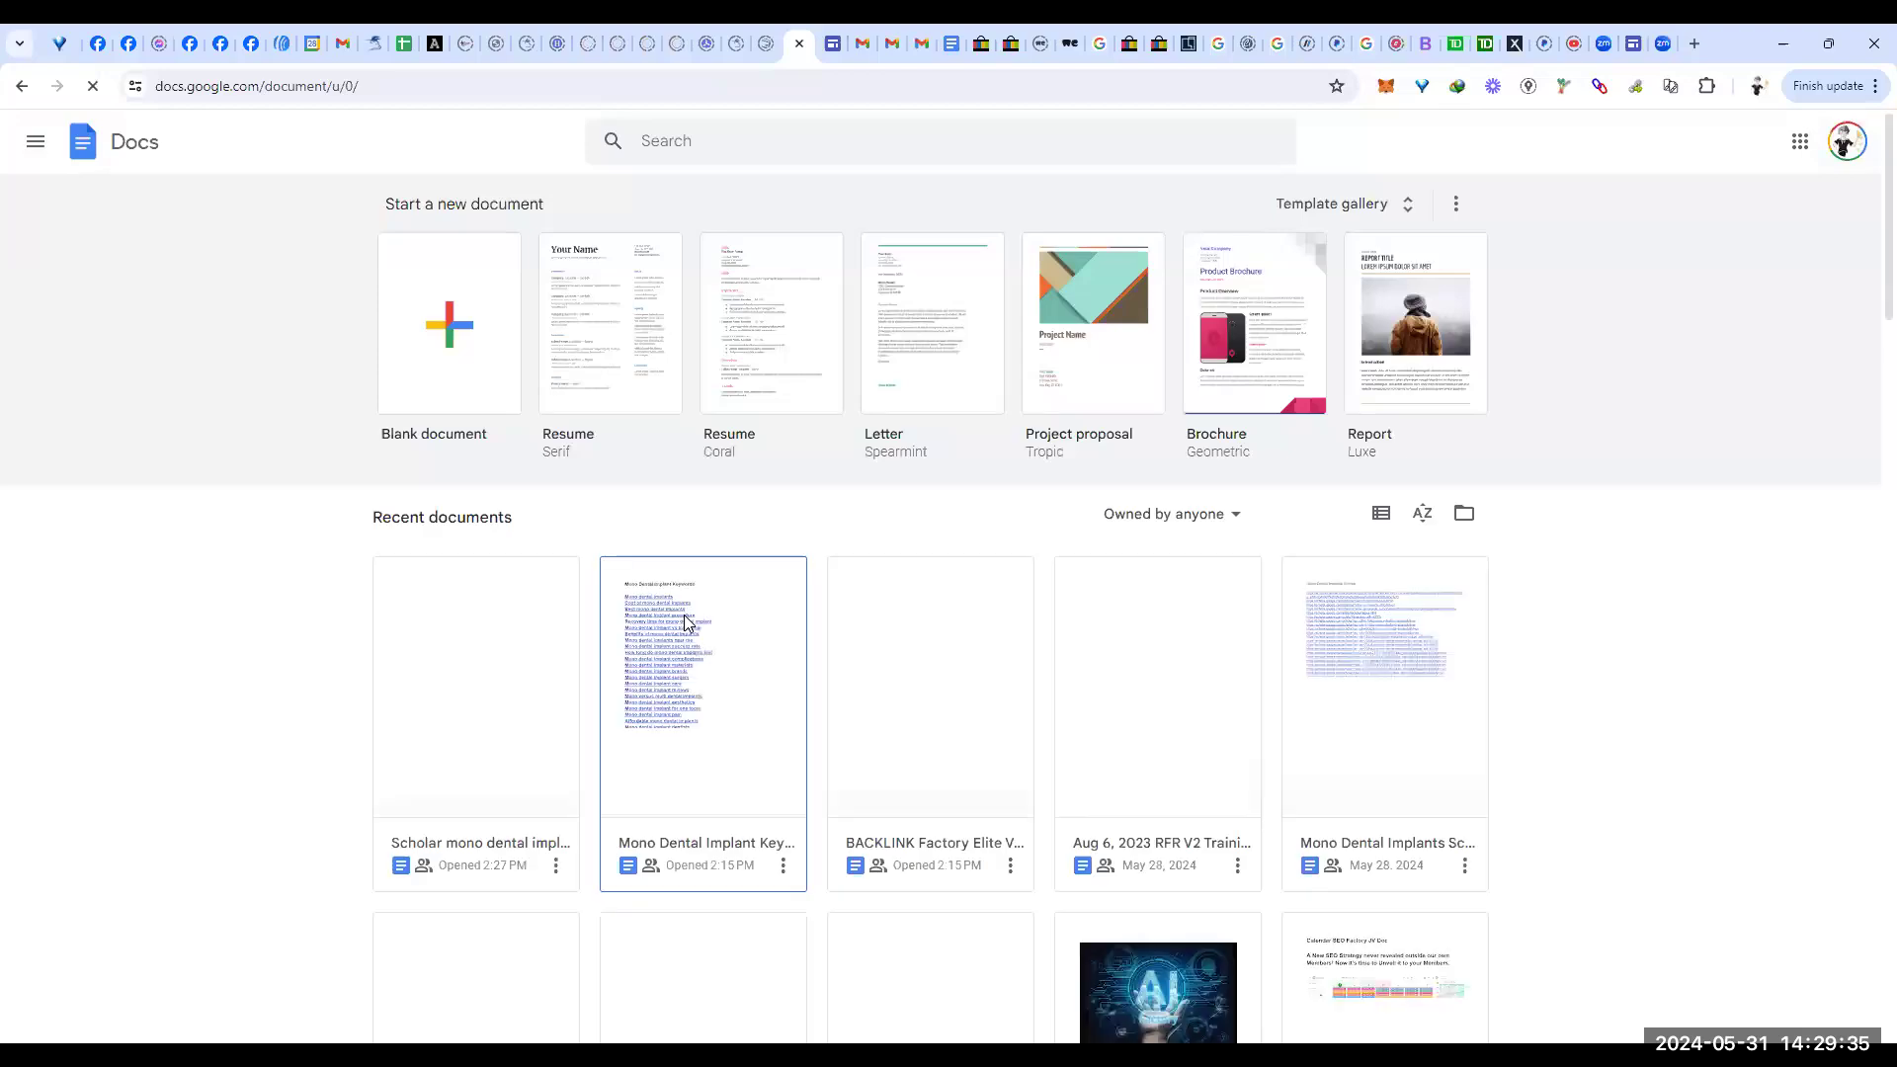
pyautogui.scroll(-3, 939, 618)
pyautogui.scroll(-3, 939, 618)
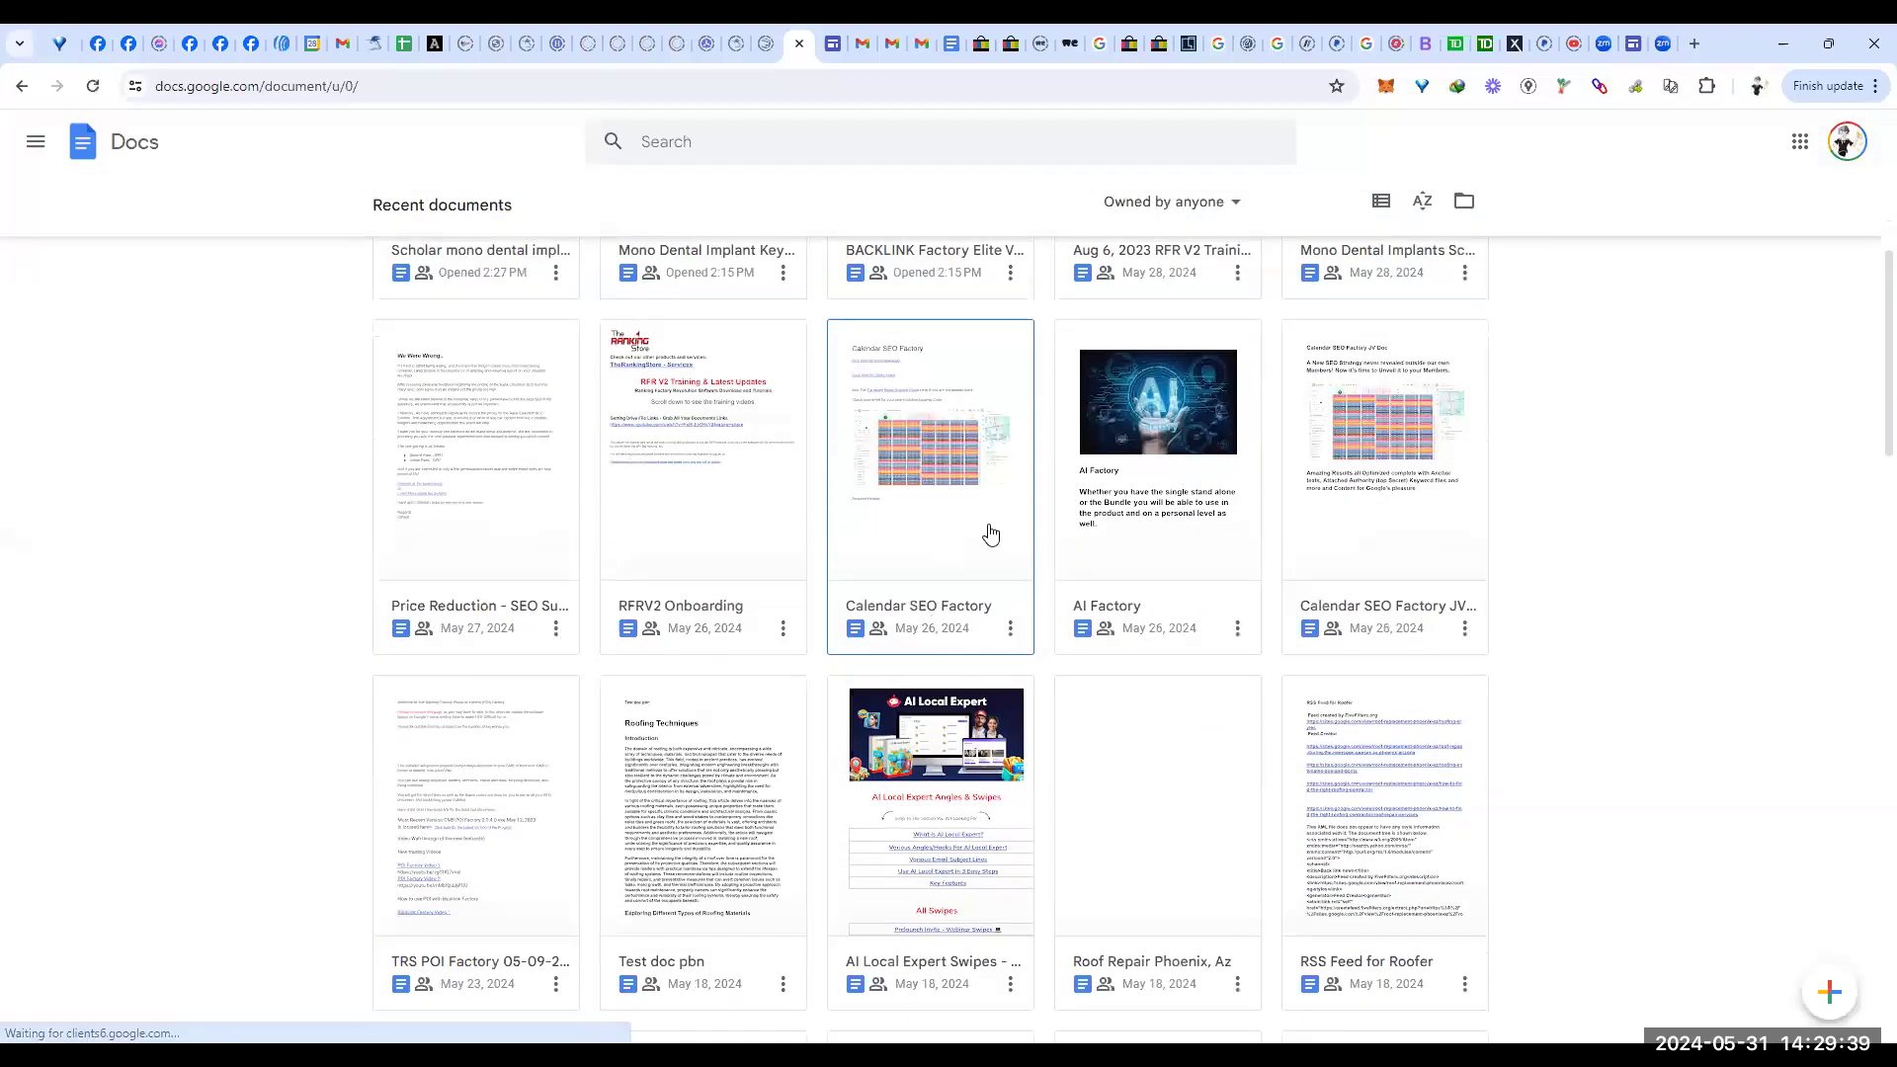
pyautogui.scroll(-9, 989, 530)
pyautogui.scroll(-10, 1006, 537)
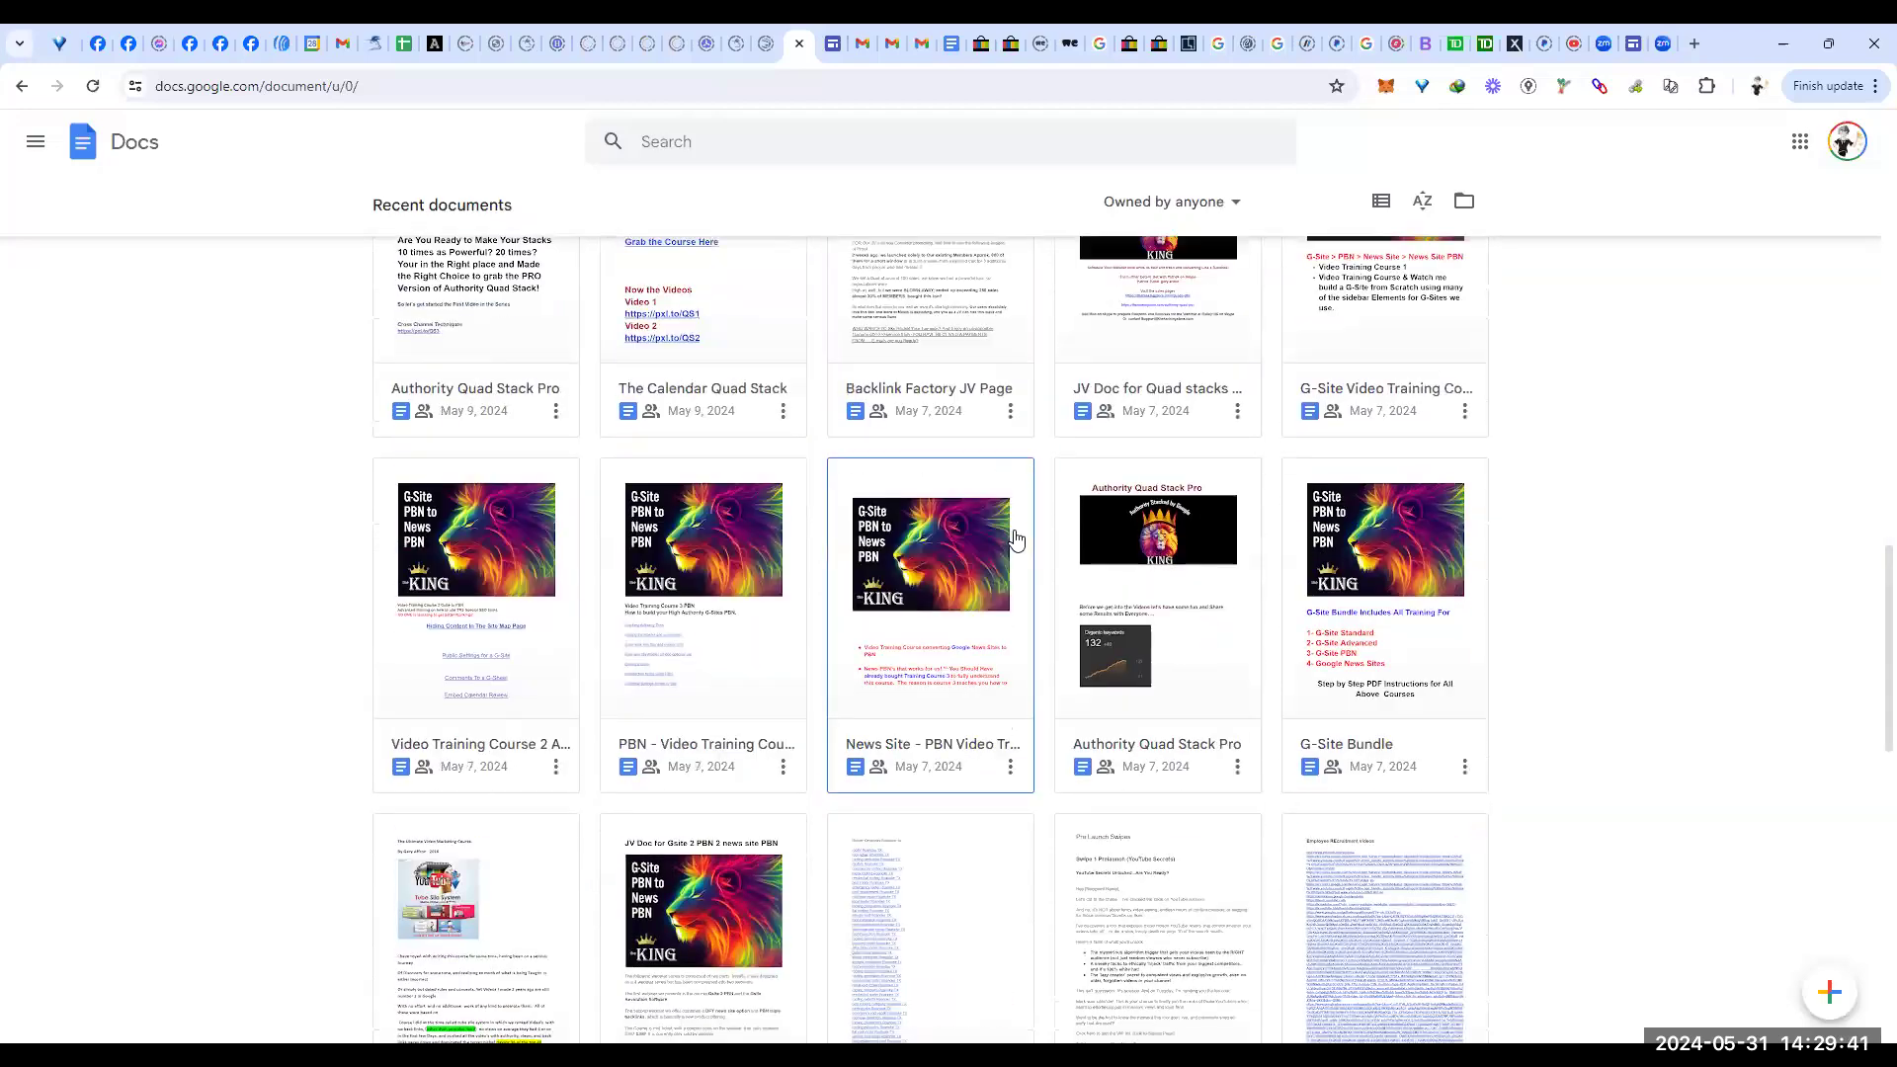
pyautogui.scroll(-7, 1023, 537)
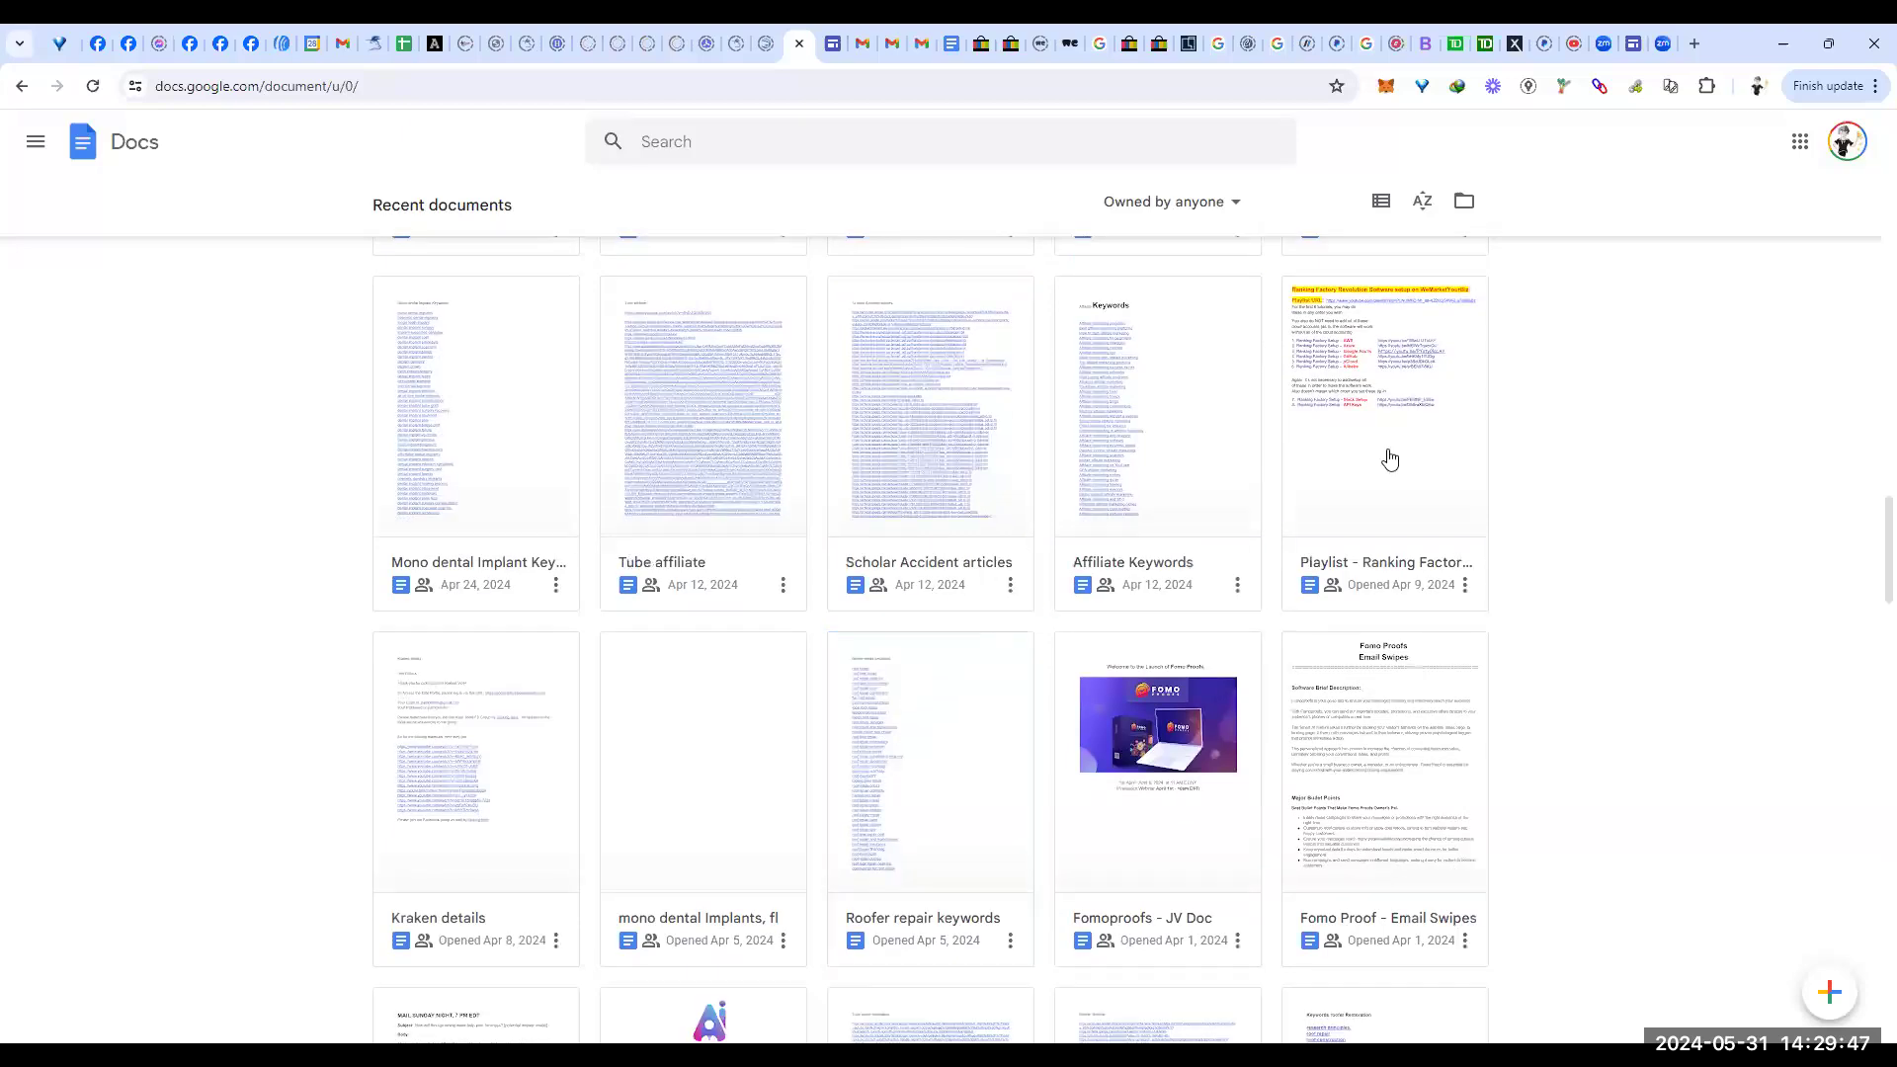
# Step: Open the Mono Dental Implants, Miami site in Google Sites and copy its published link
pyautogui.click(1633, 45)
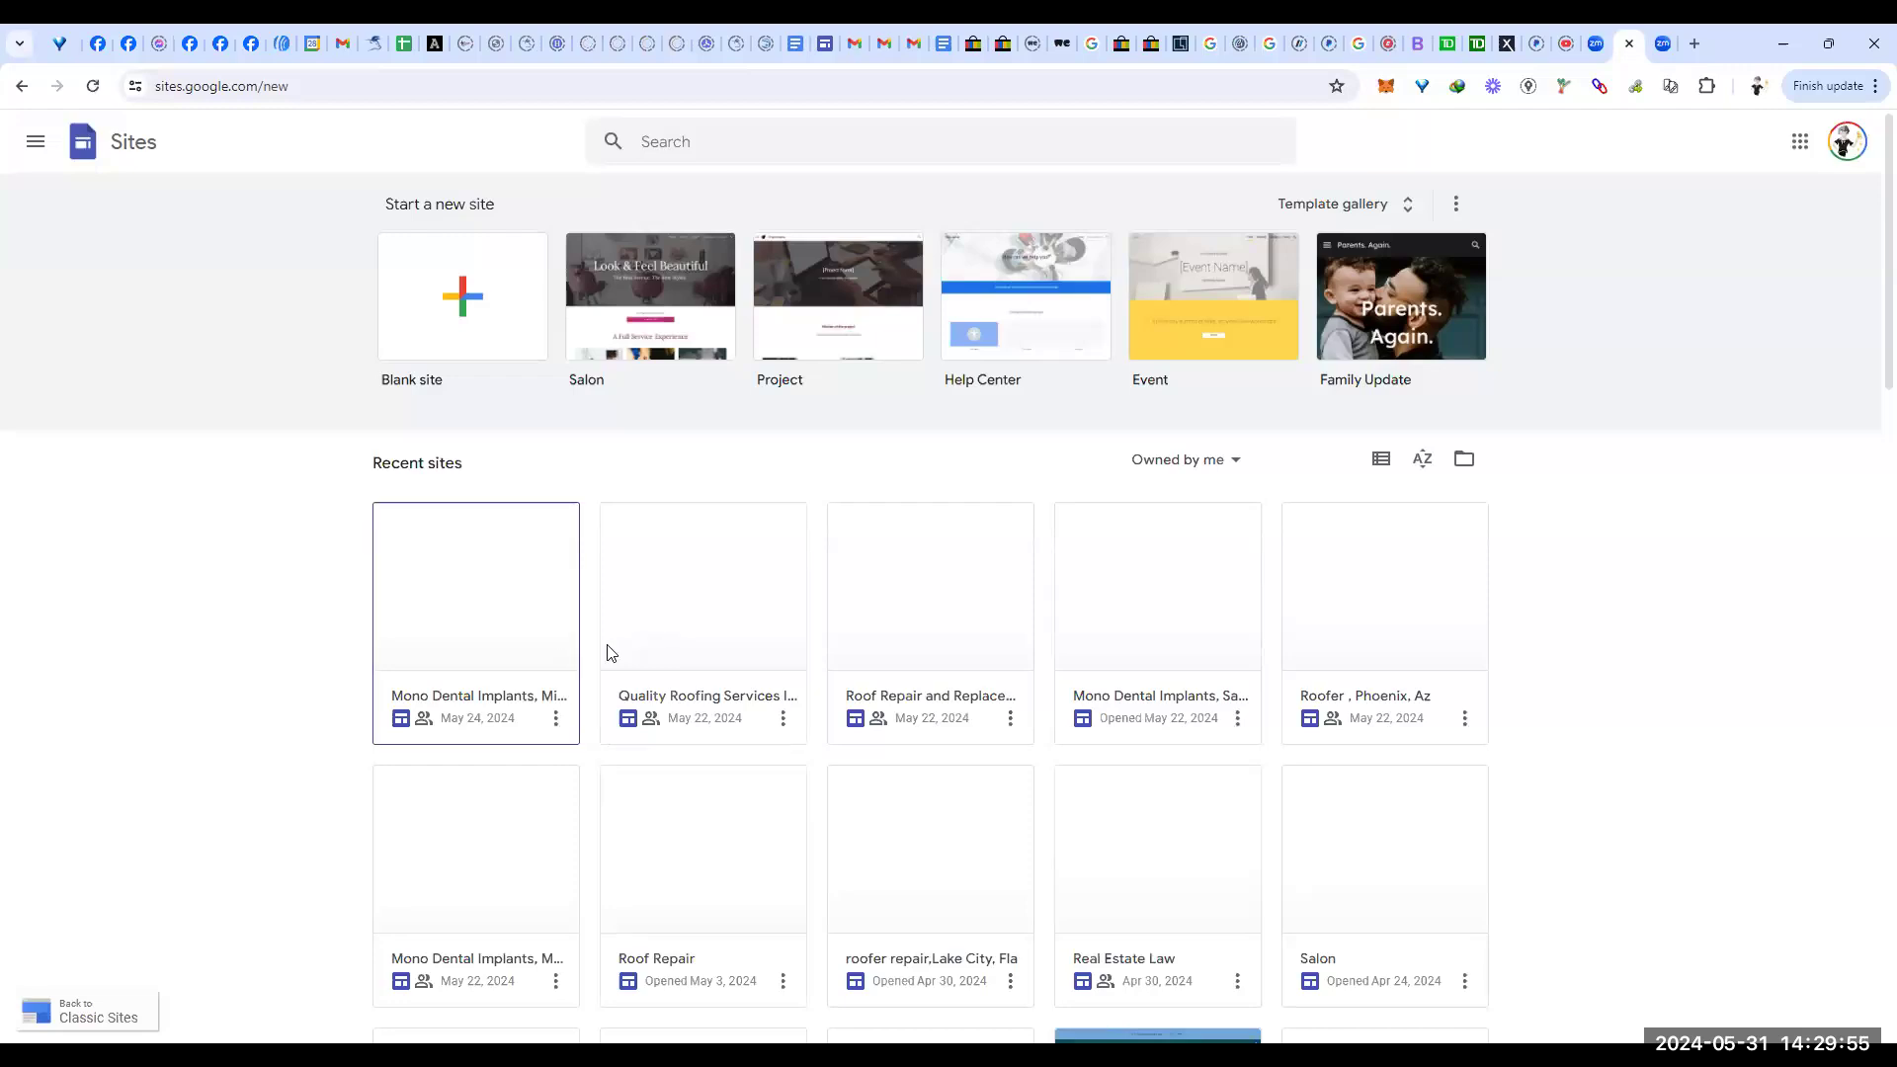
pyautogui.click(489, 634)
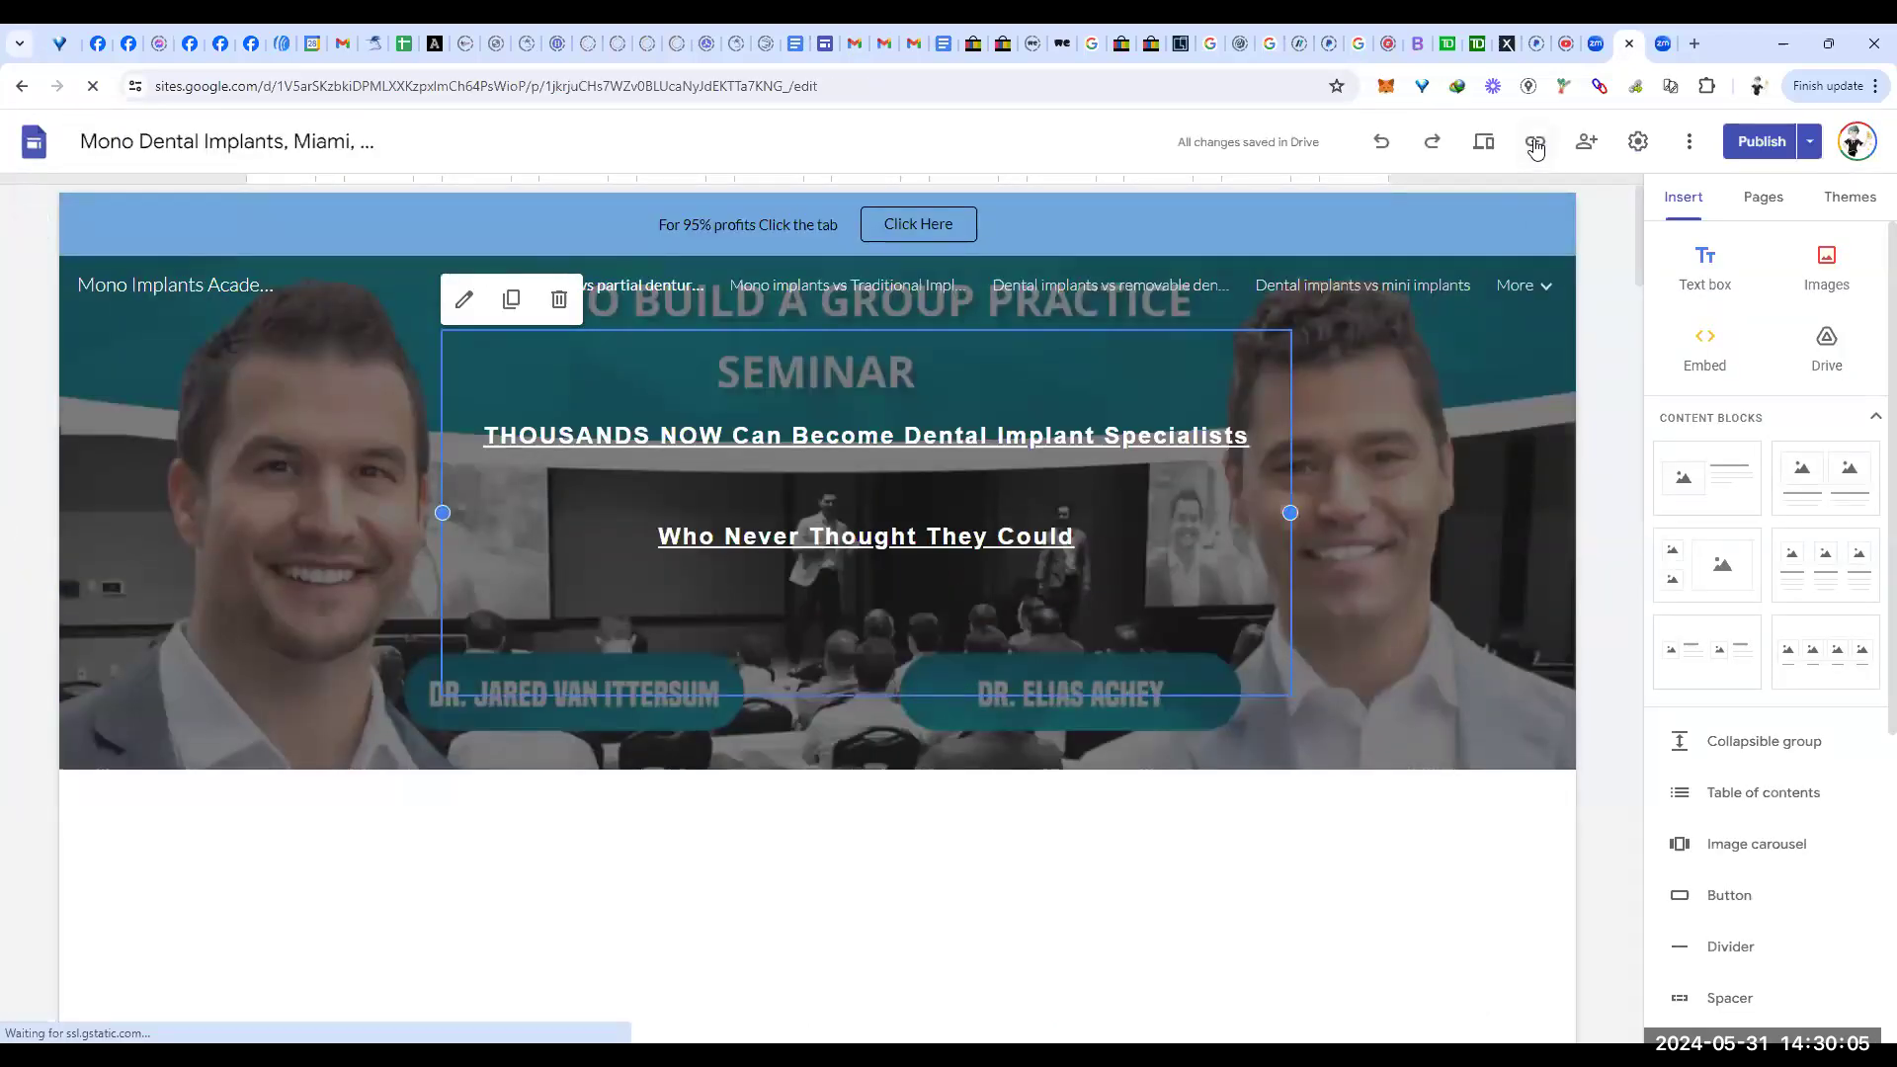
pyautogui.click(1535, 144)
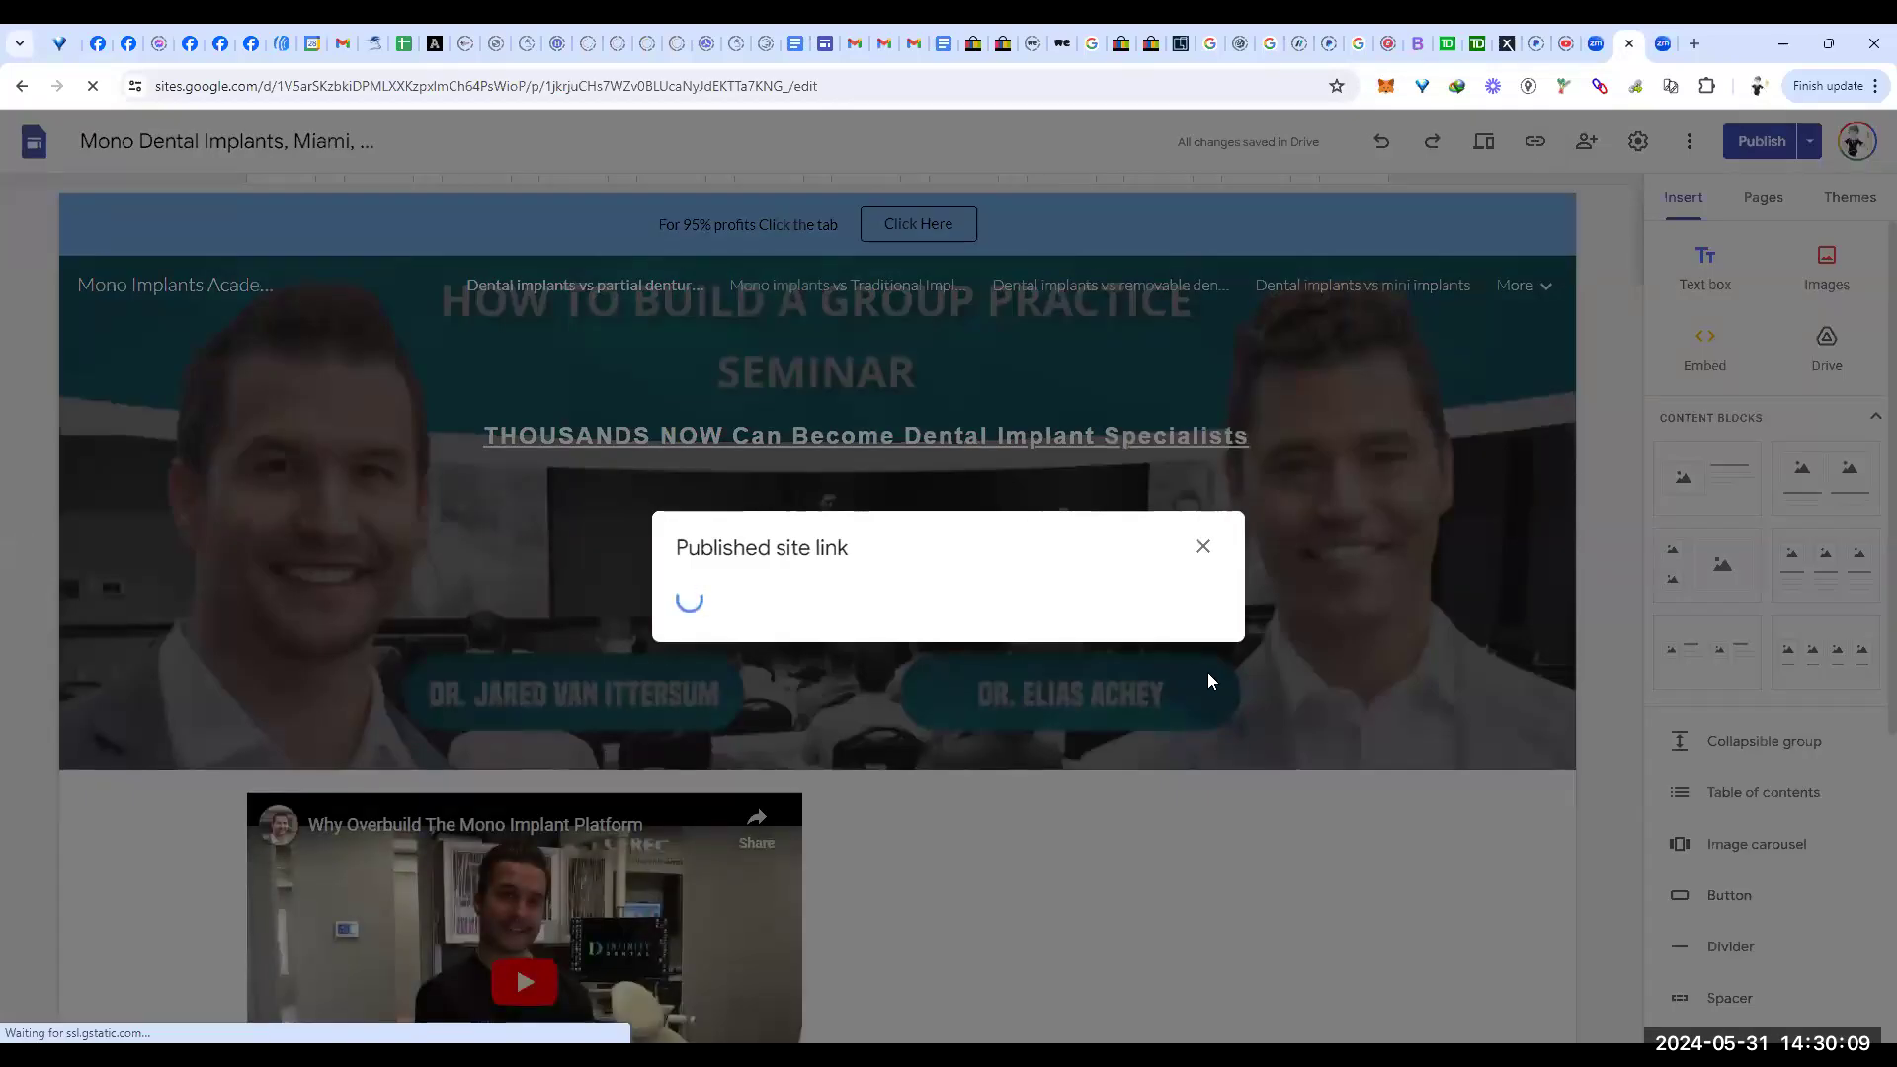
pyautogui.click(1176, 589)
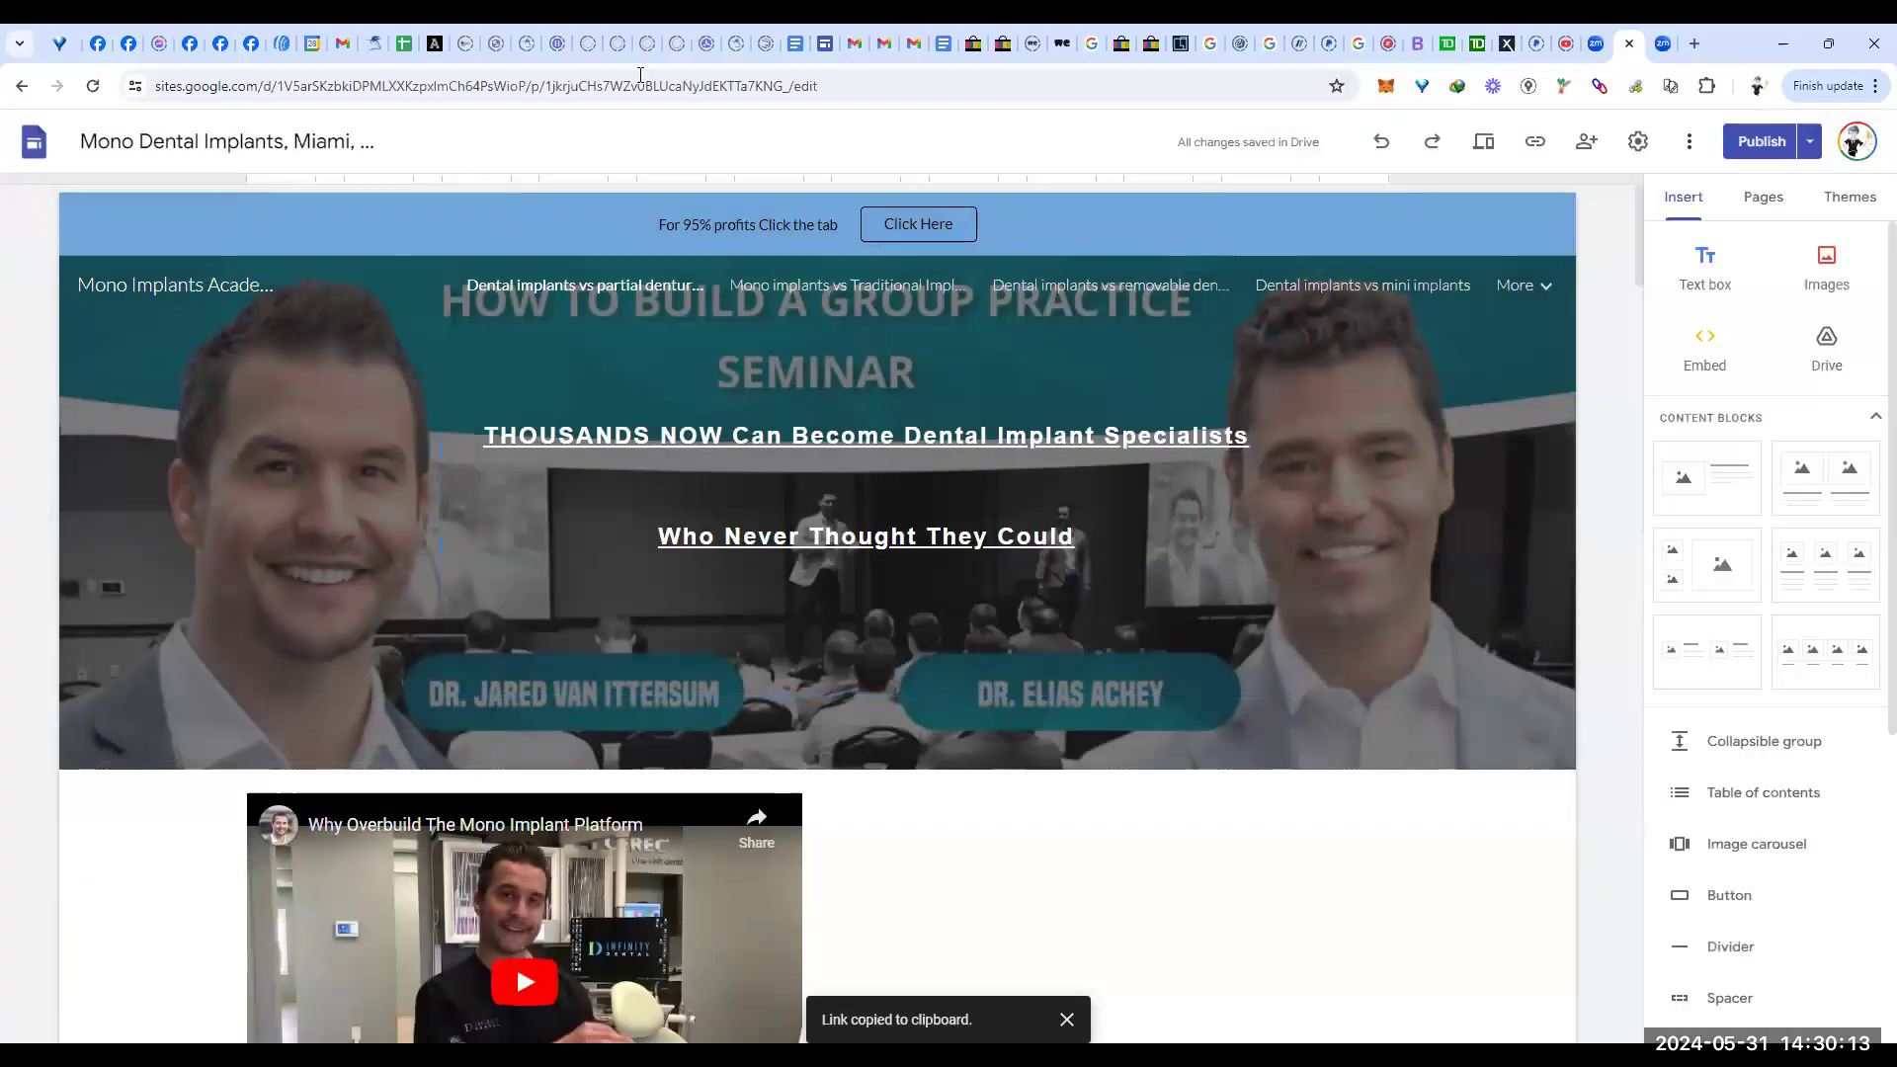
# Step: Post the reply 'fantastic check this out' with the pasted Miami Sites page URL on C1's comment
pyautogui.click(405, 43)
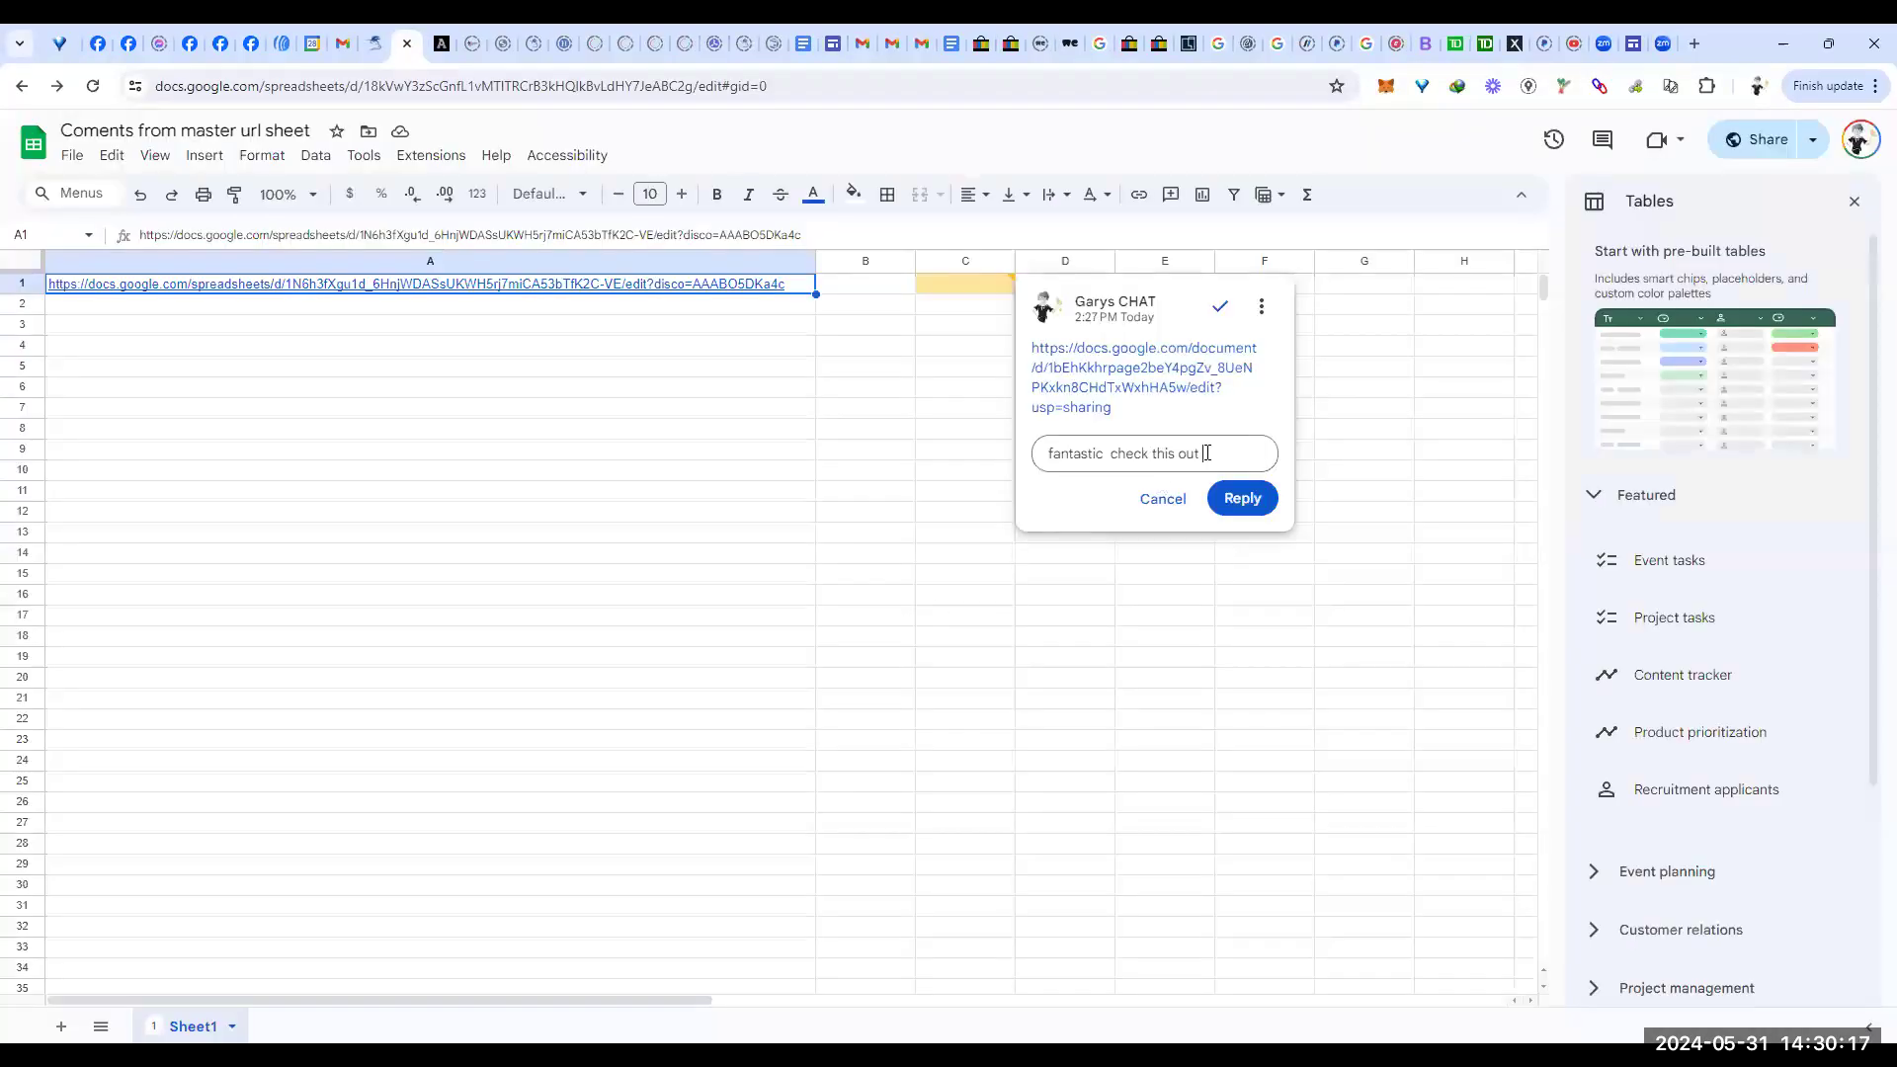
pyautogui.hotkey('ctrl', 'v')
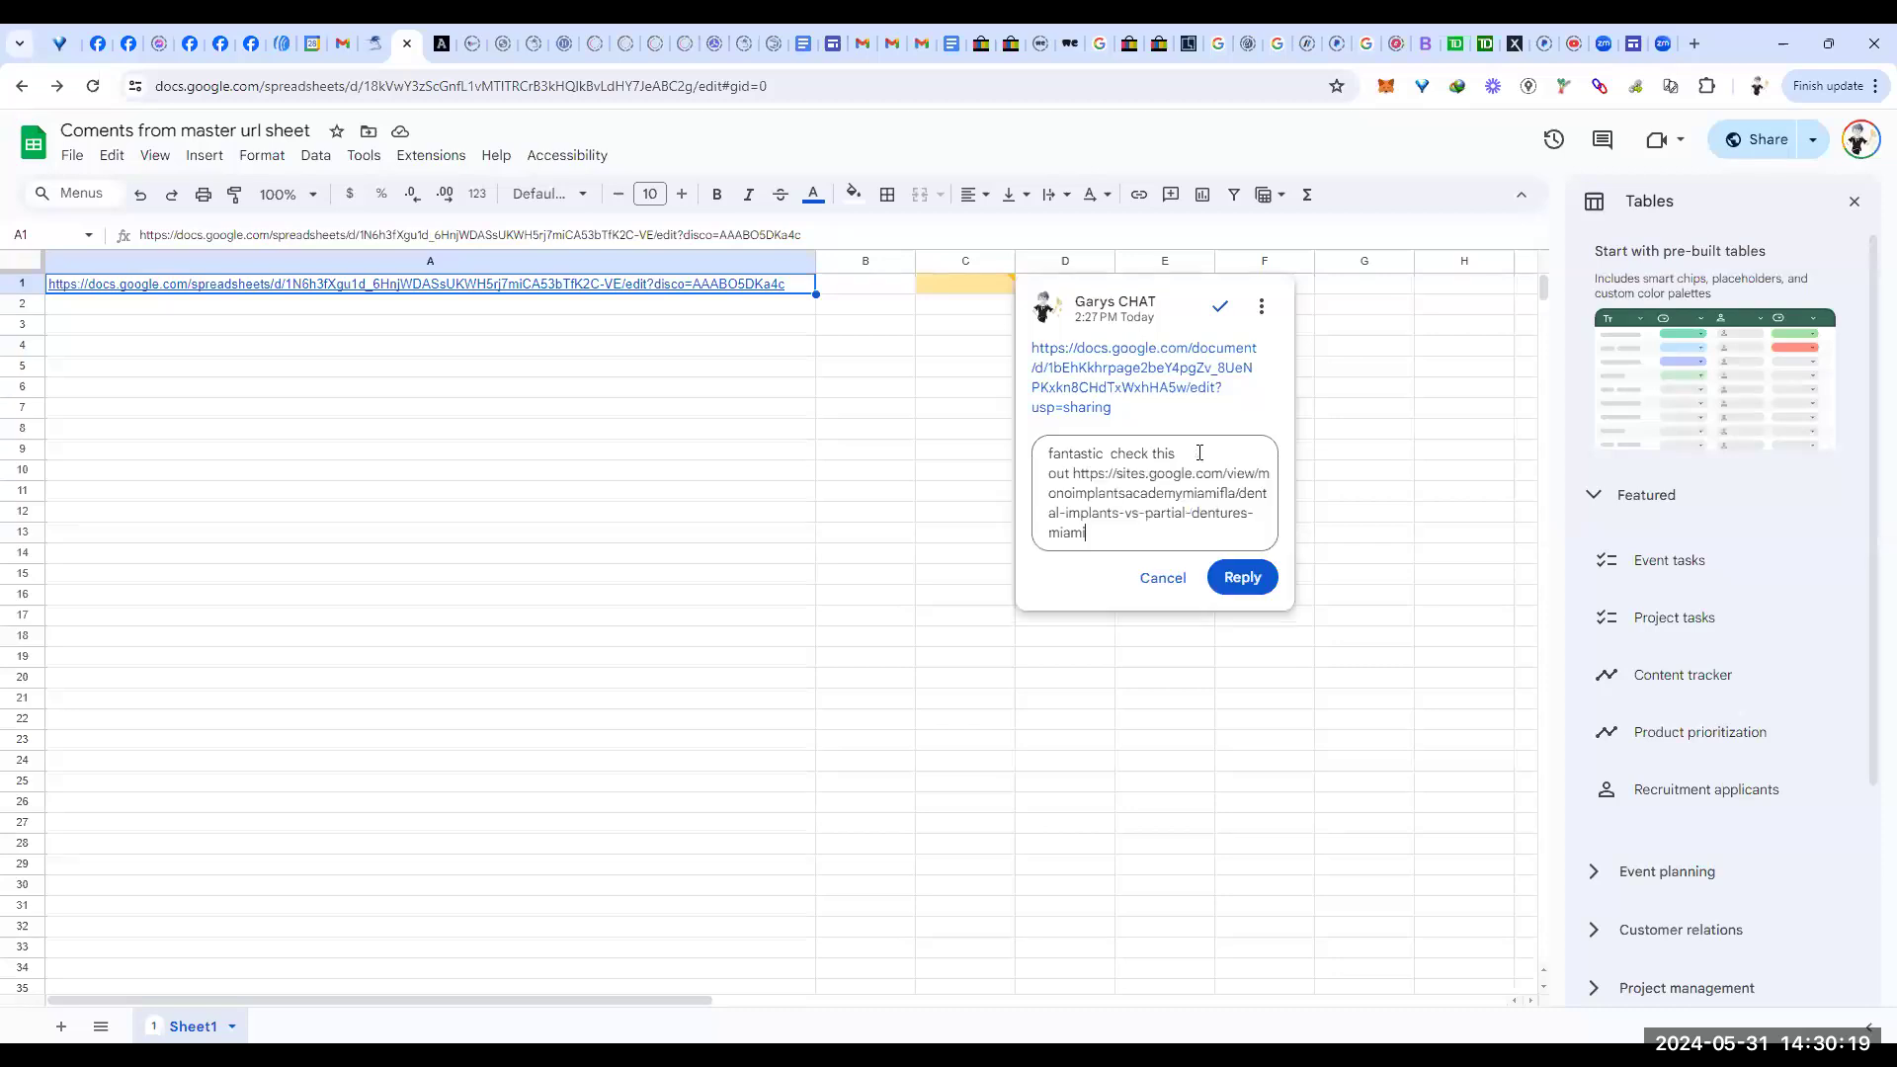
pyautogui.click(1247, 577)
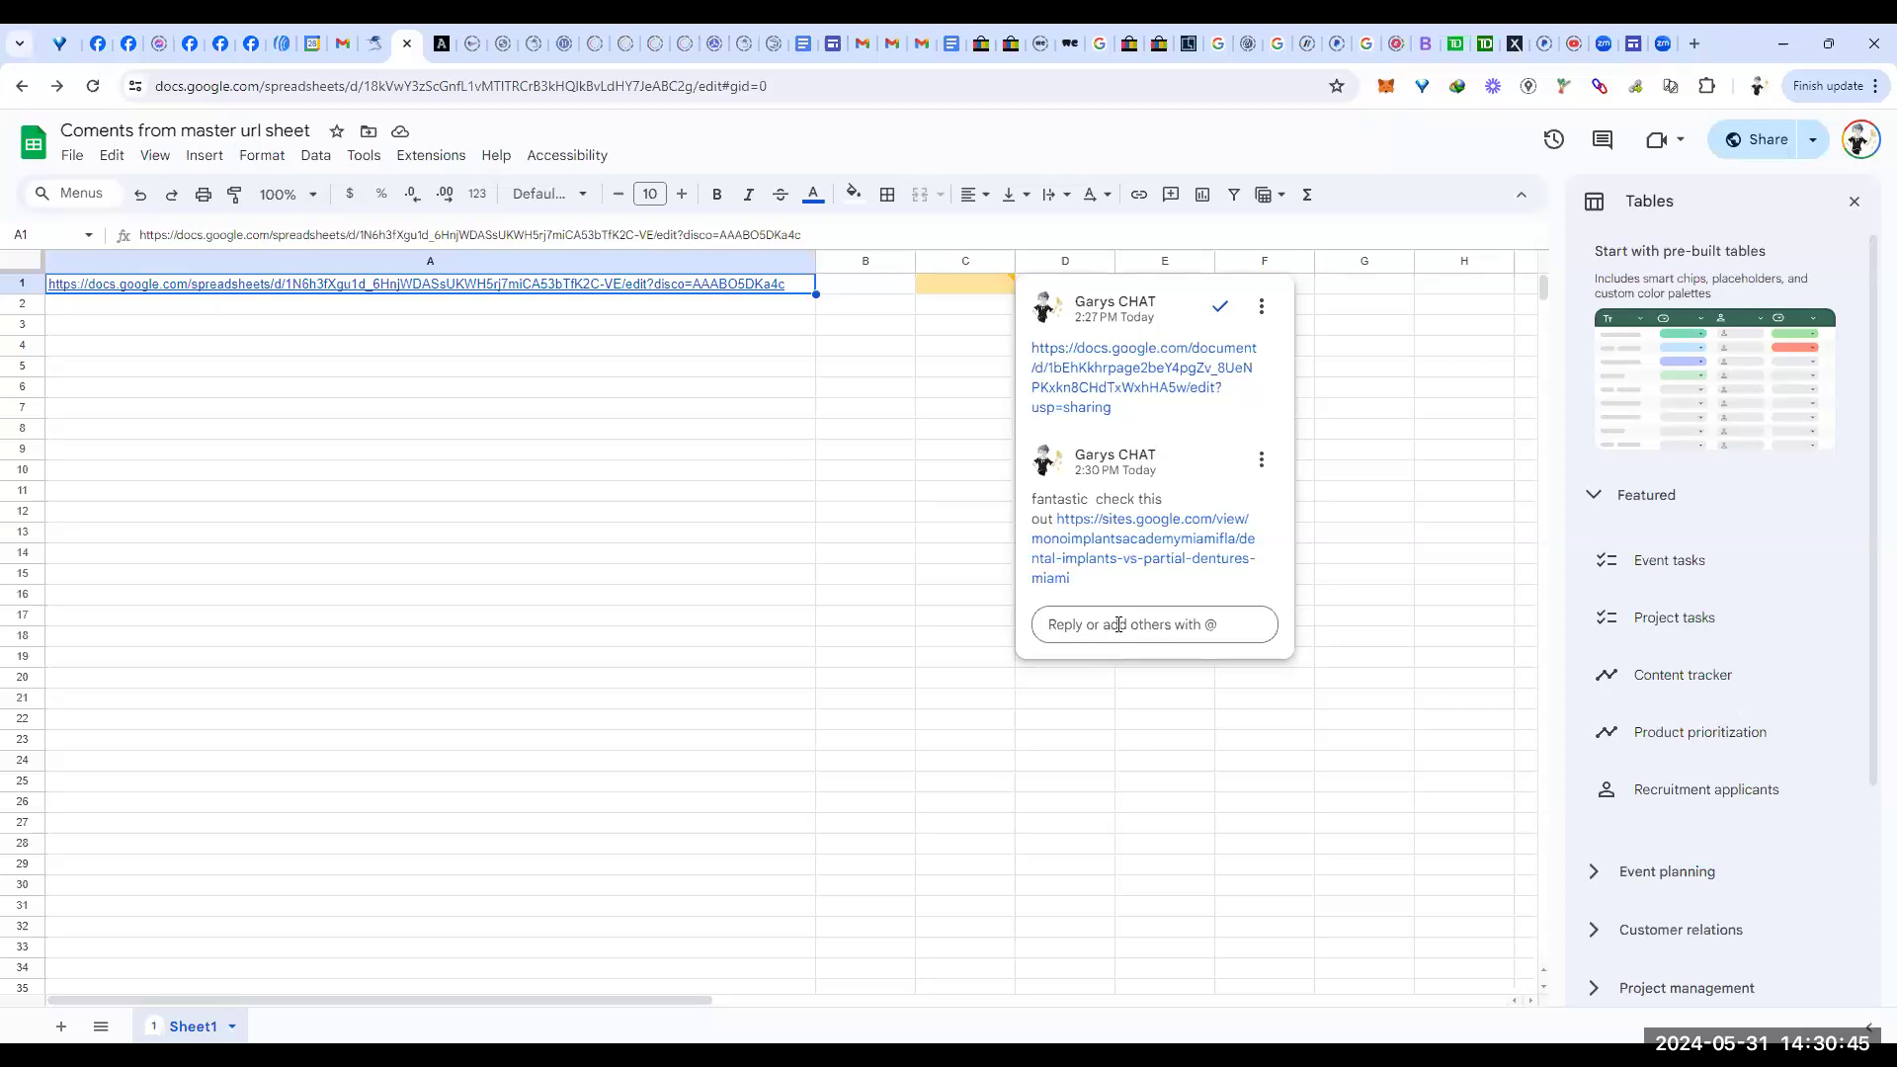
# Step: Copy a direct link to the first comment thread on cell C1
pyautogui.moveTo(1191, 296); pyautogui.dragTo(1151, 379)
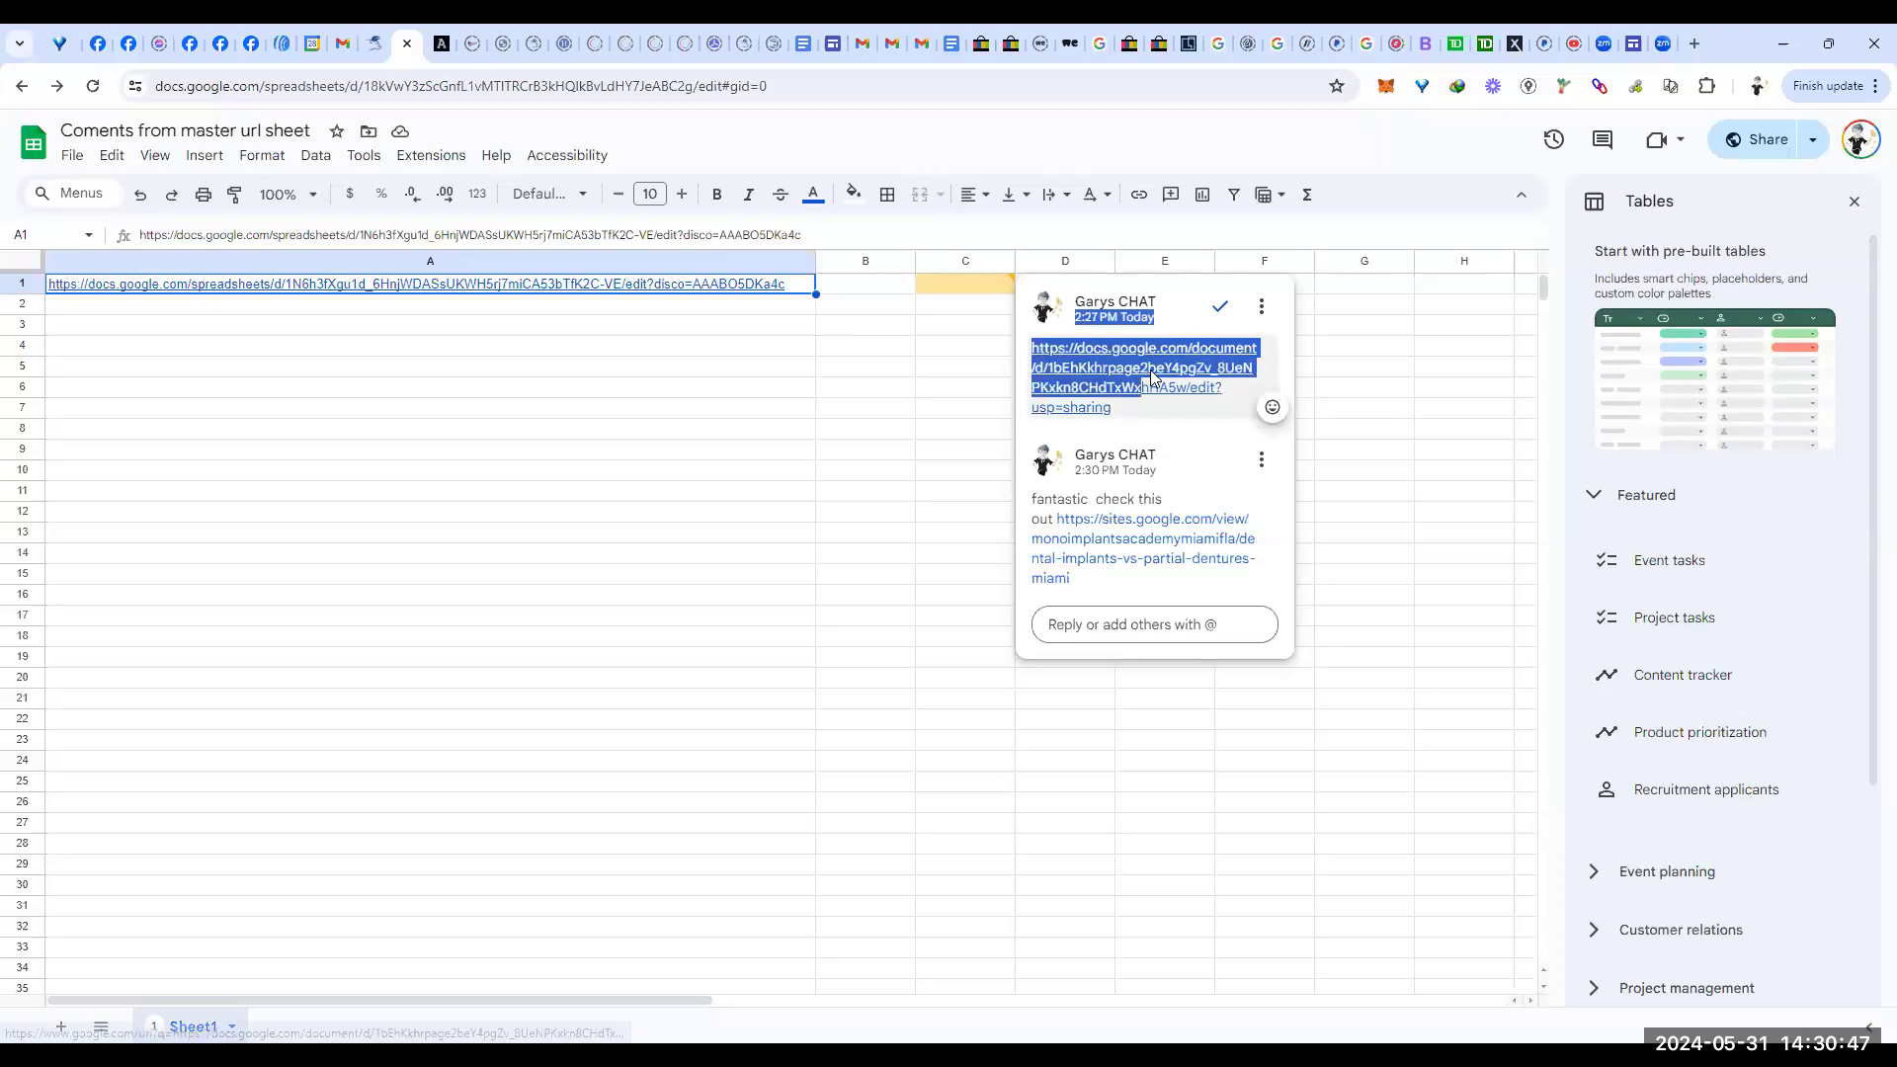
pyautogui.click(1201, 297)
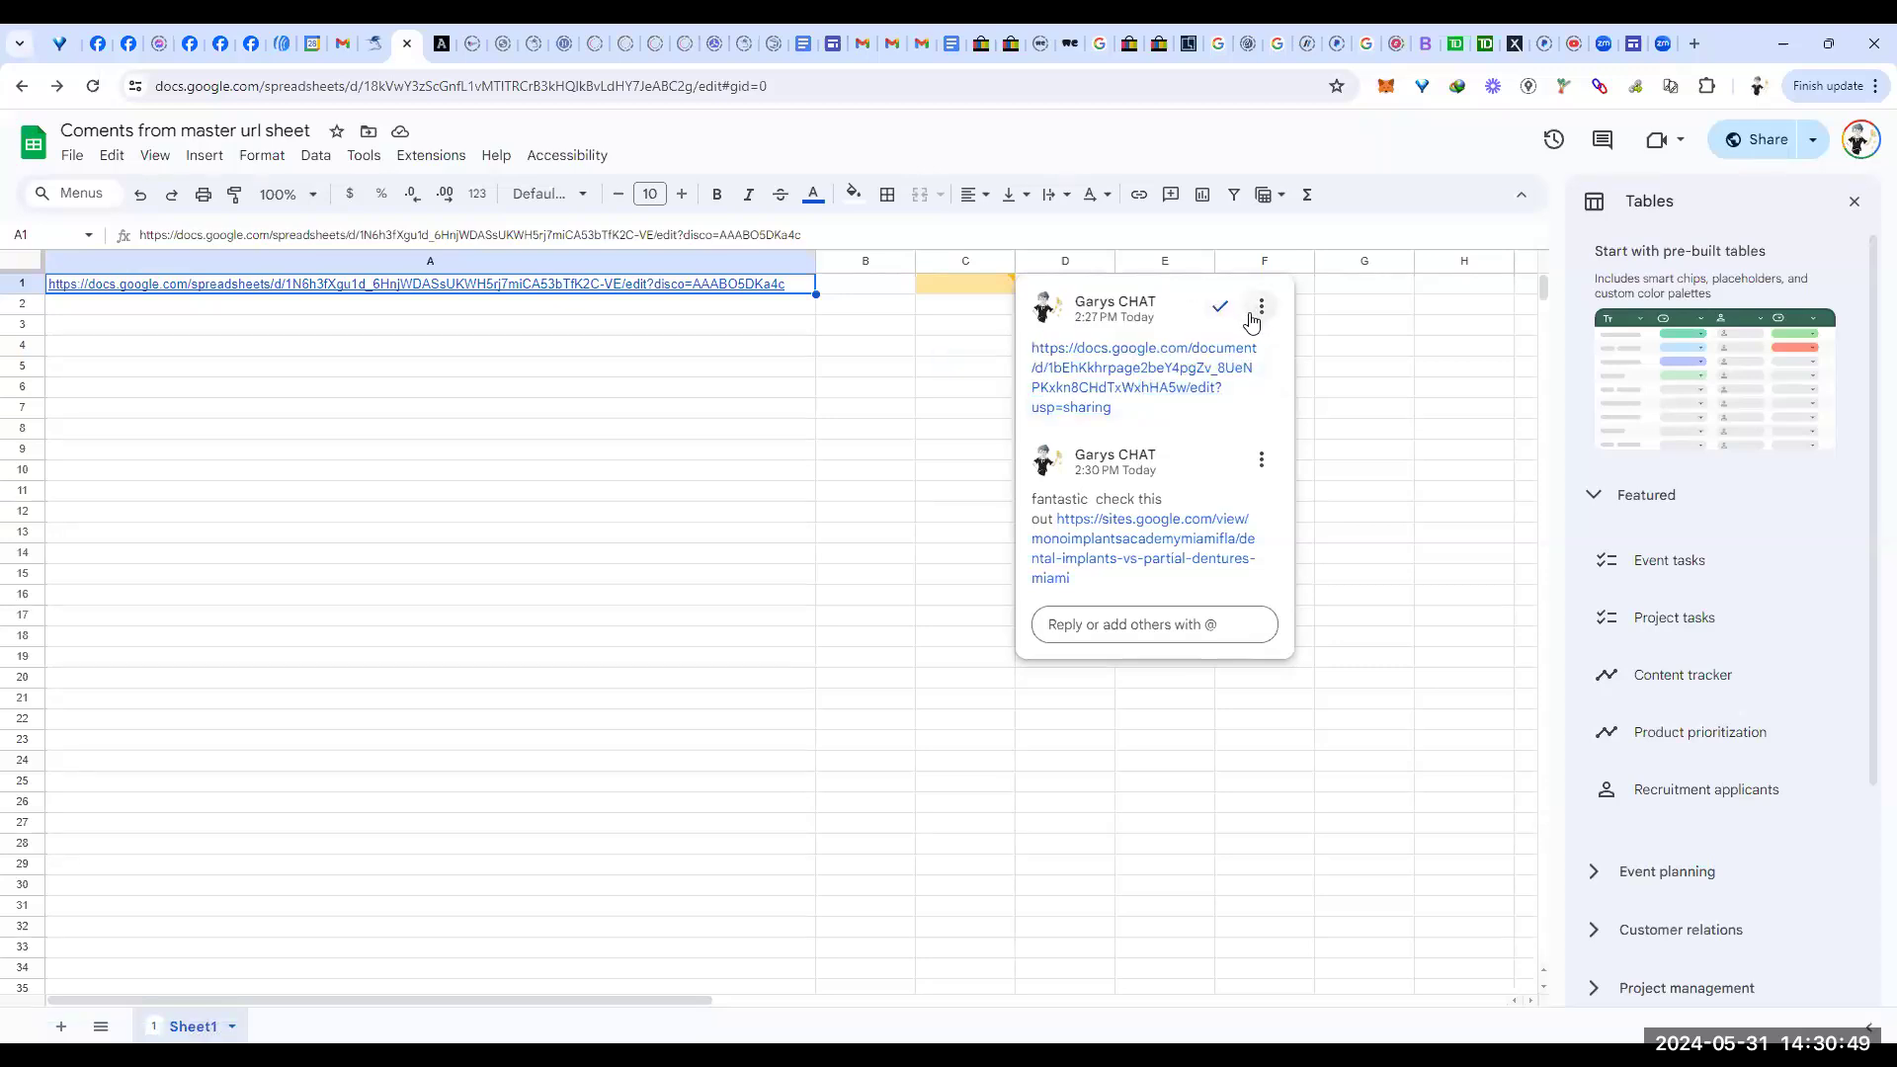
pyautogui.click(1262, 311)
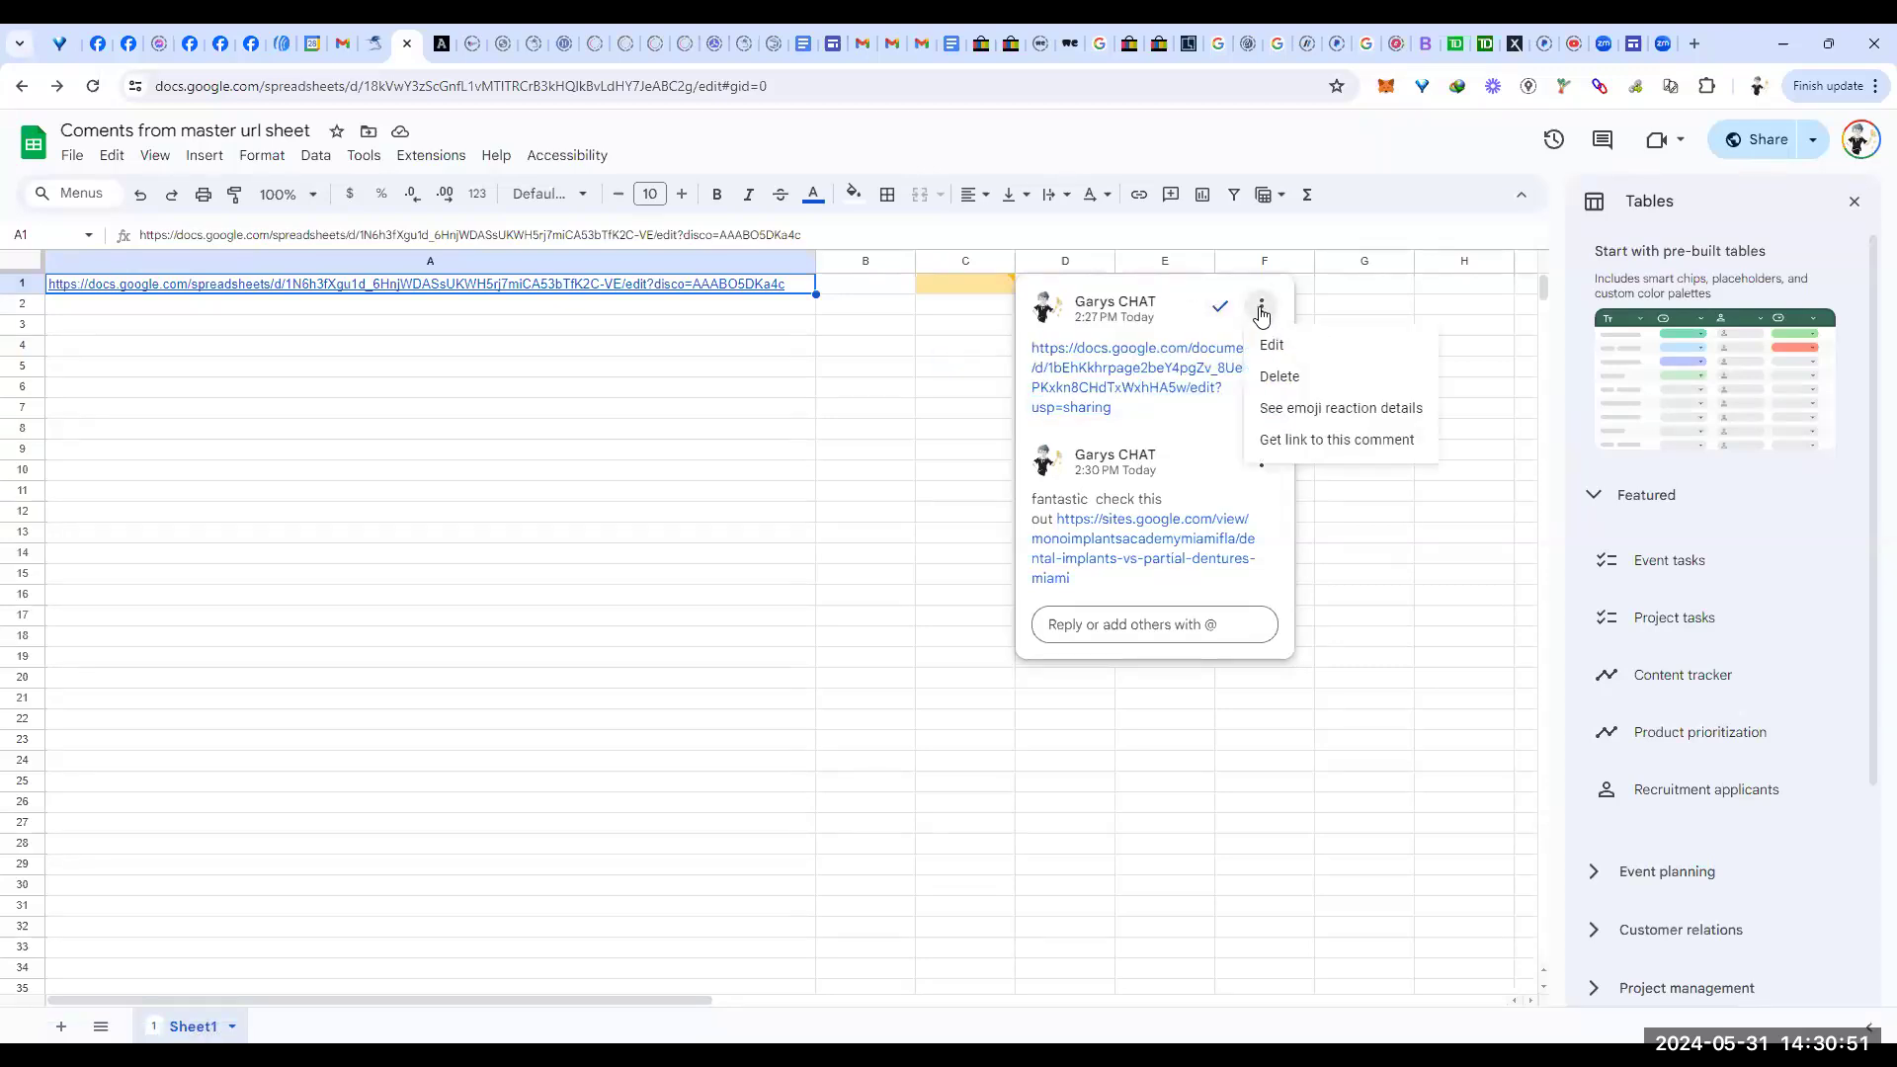
pyautogui.click(1381, 446)
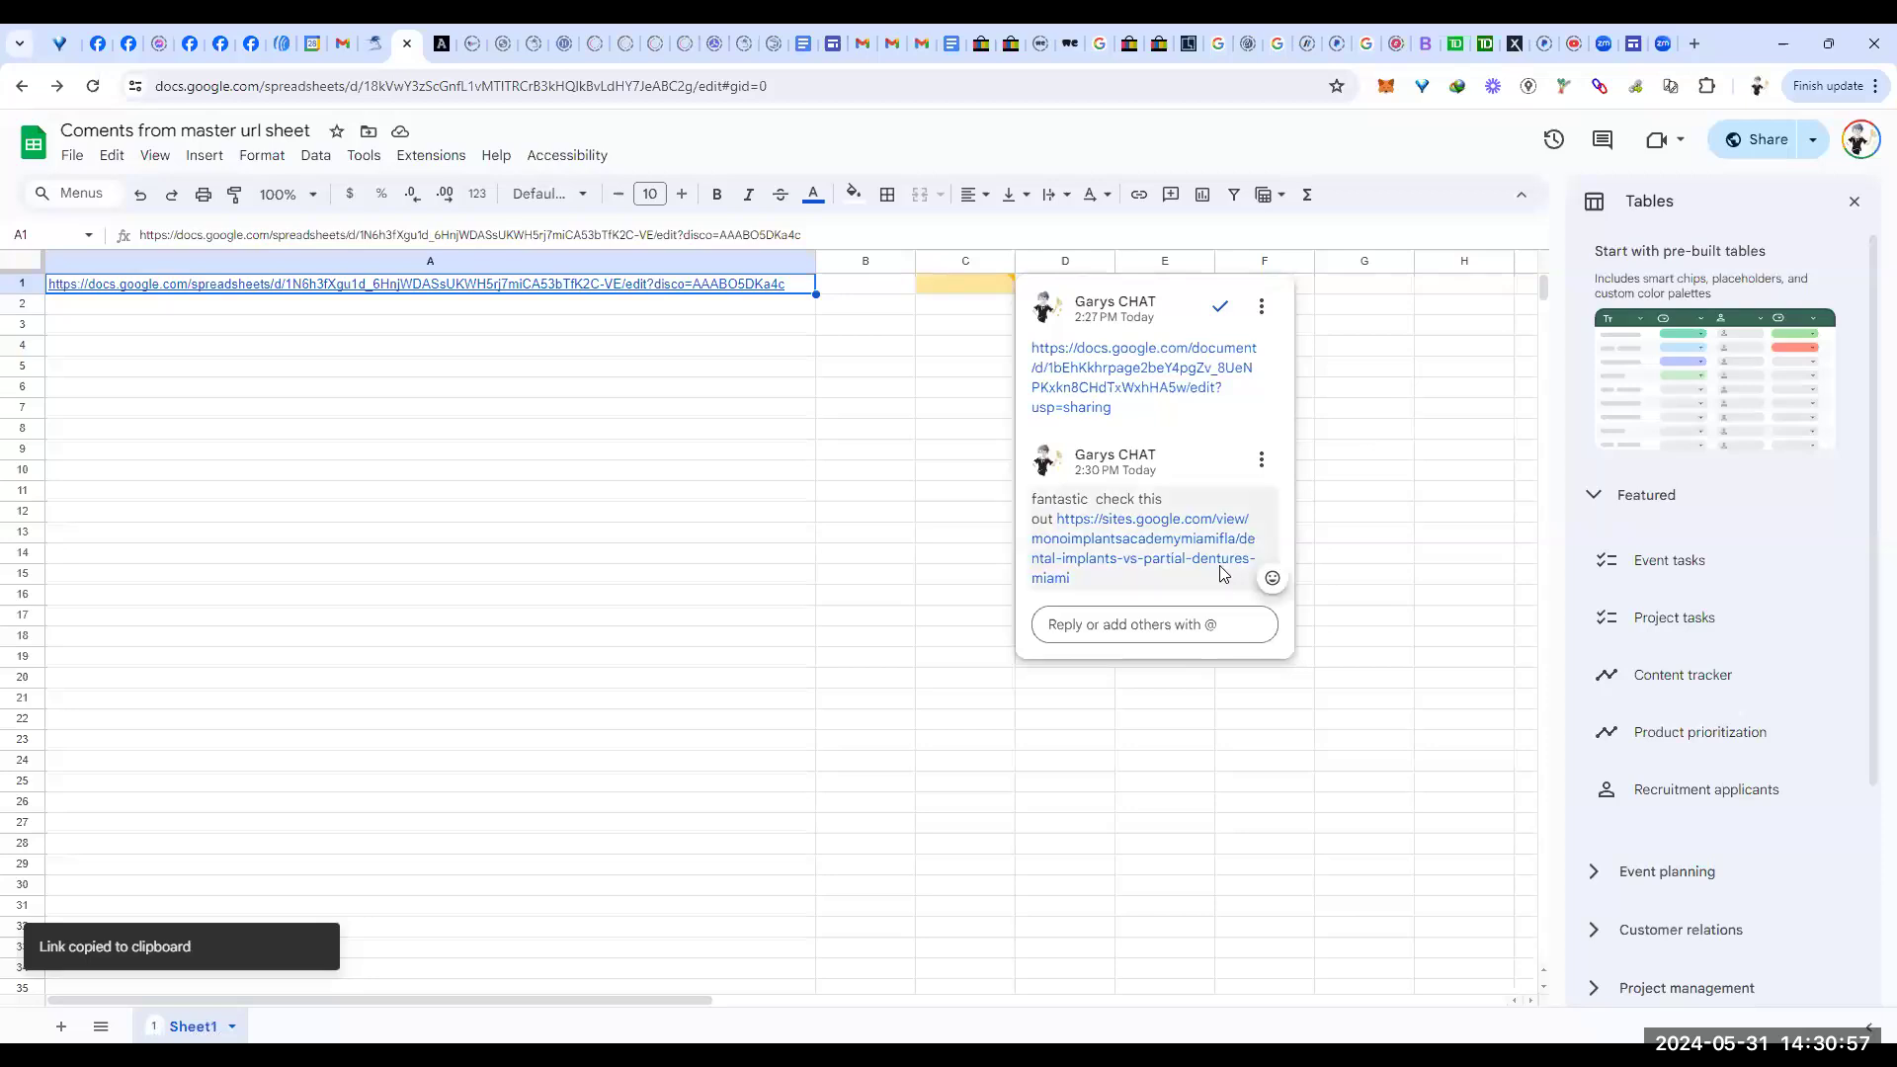
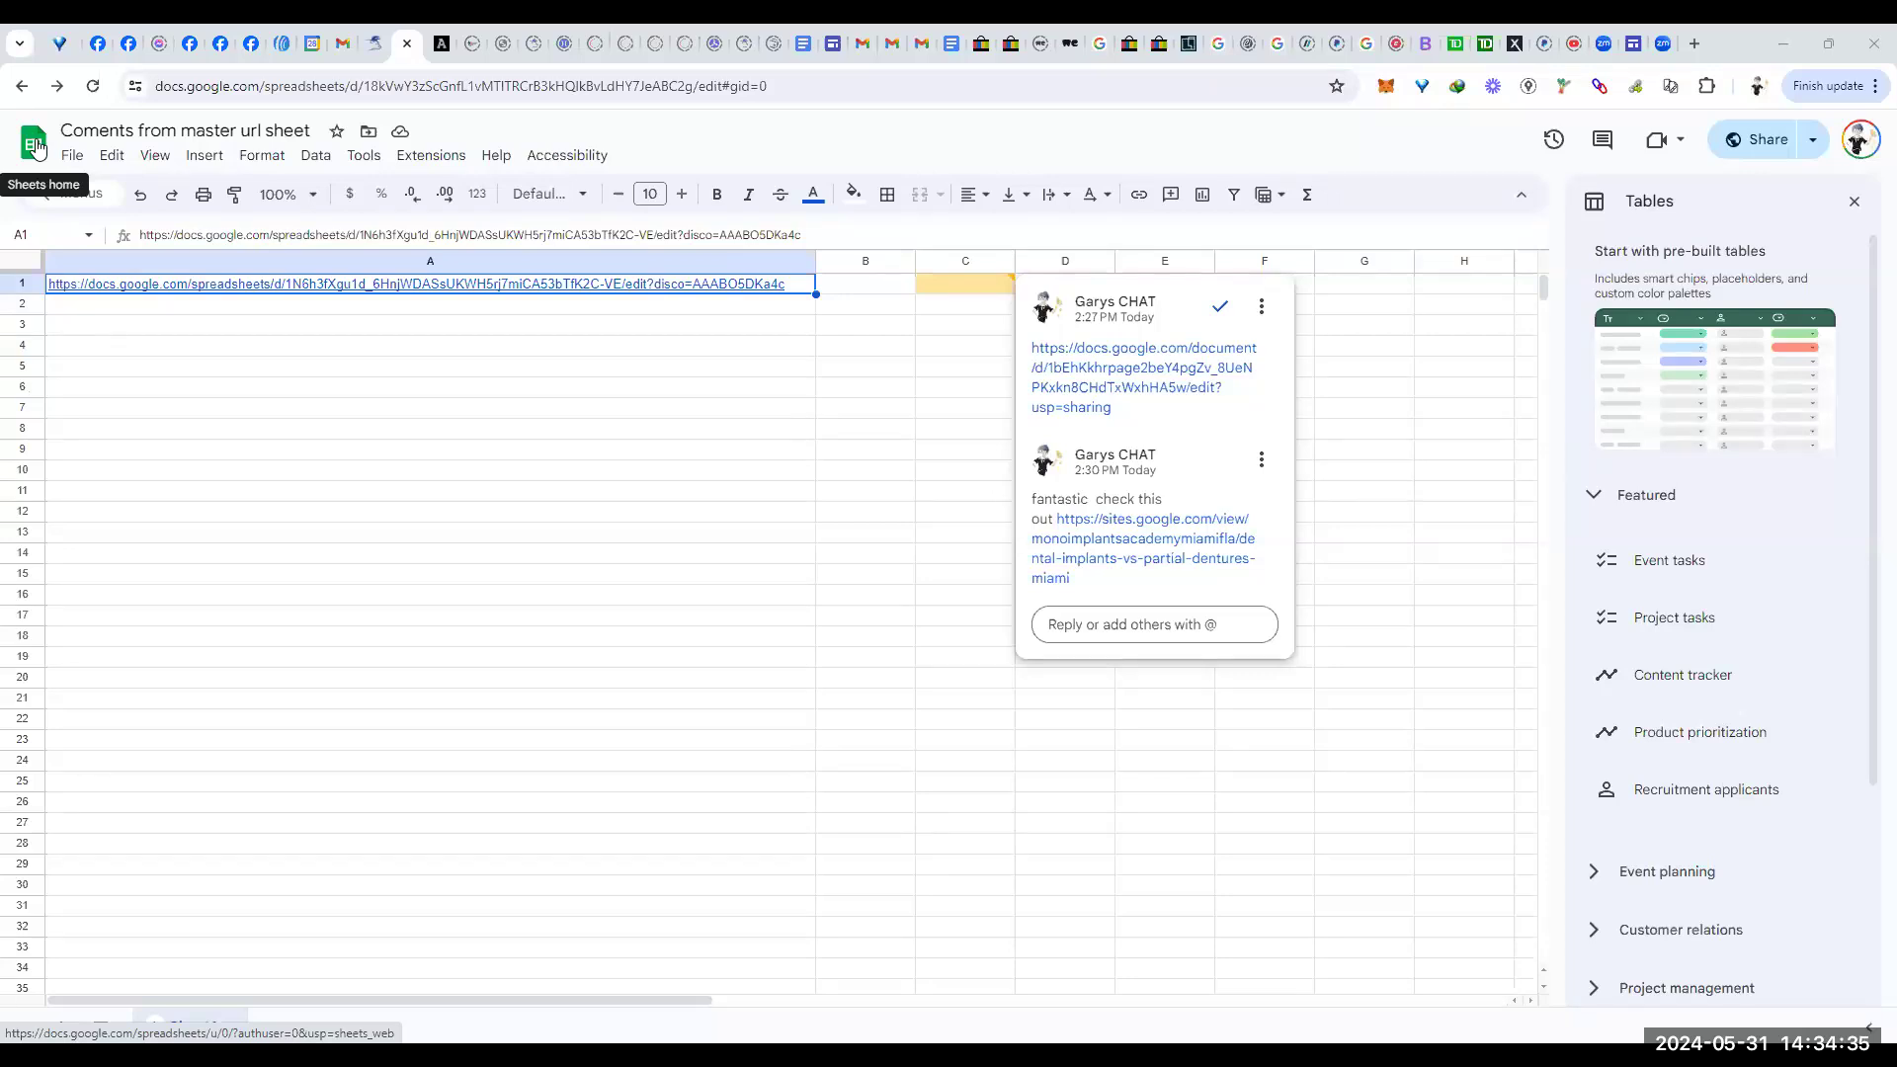
# Step: Return to the Sheets home screen and open 'Master Url Sheet' from the Today list
pyautogui.click(36, 147)
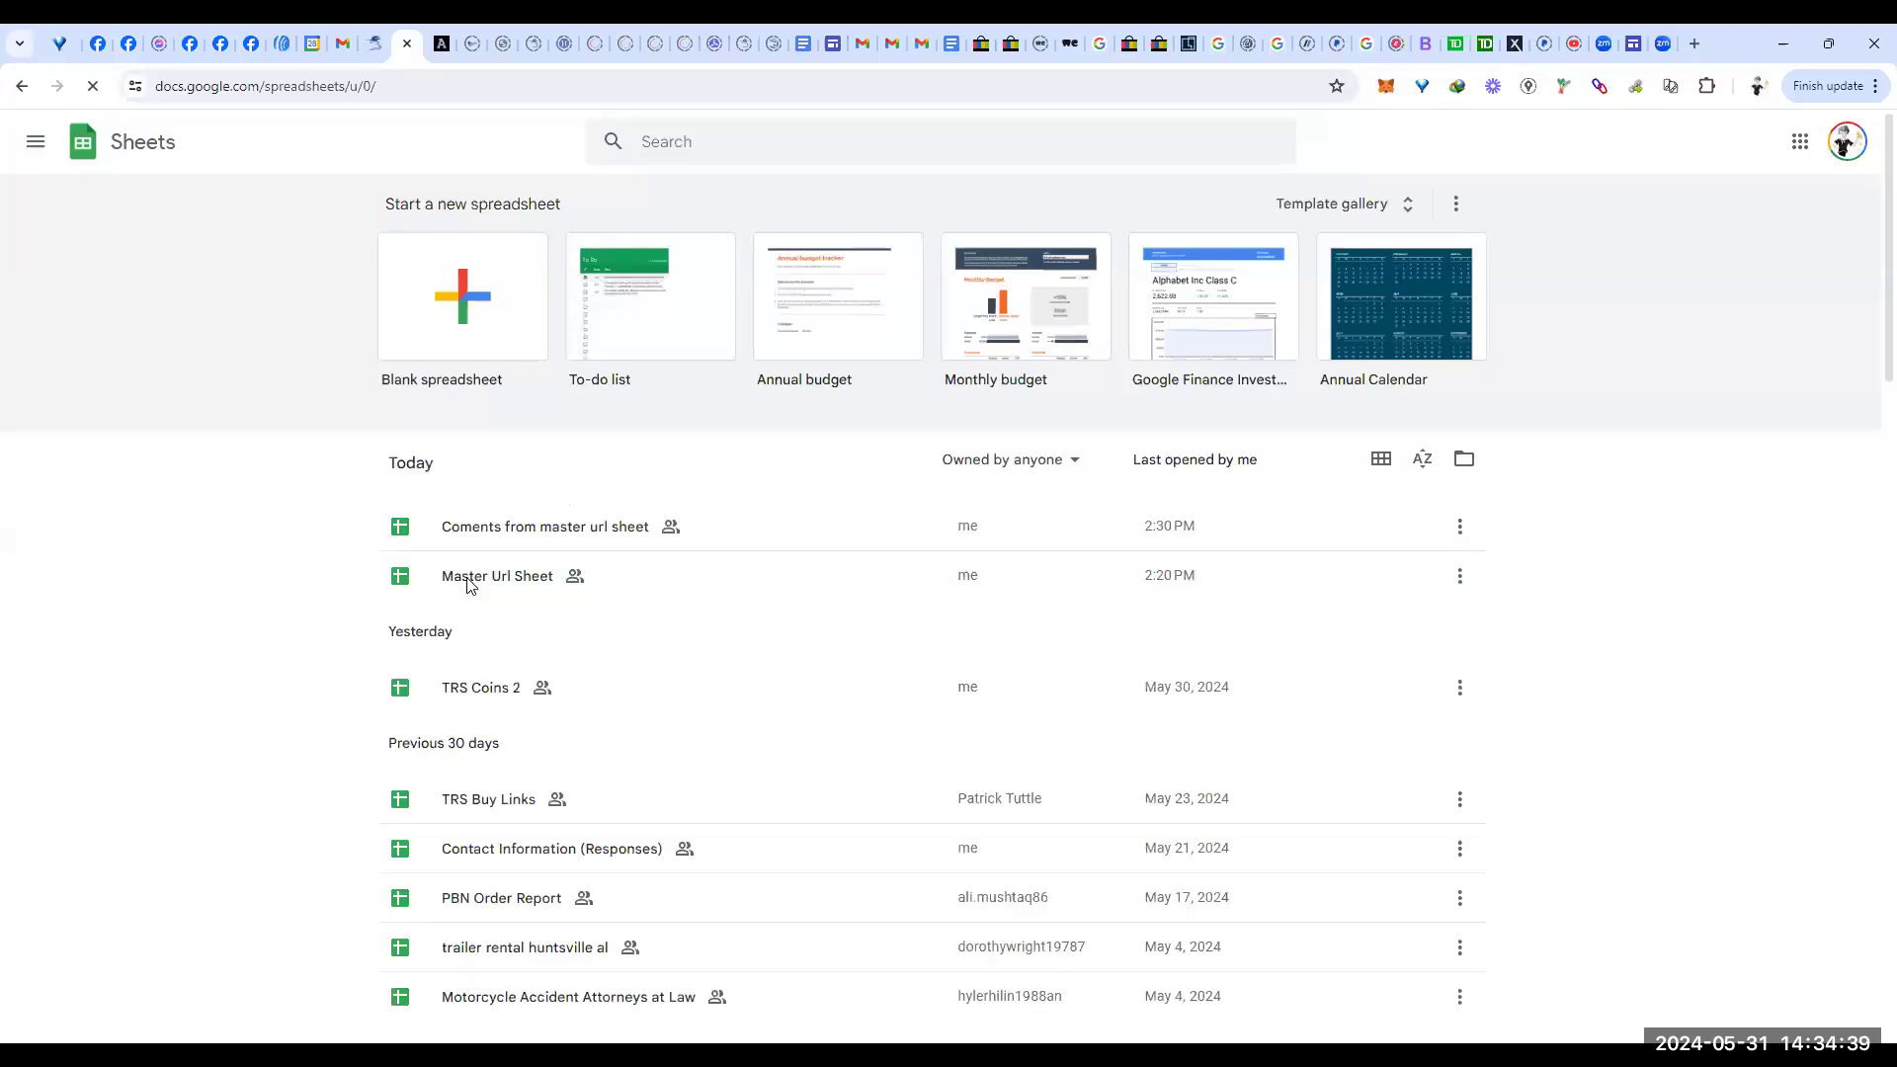
pyautogui.click(467, 586)
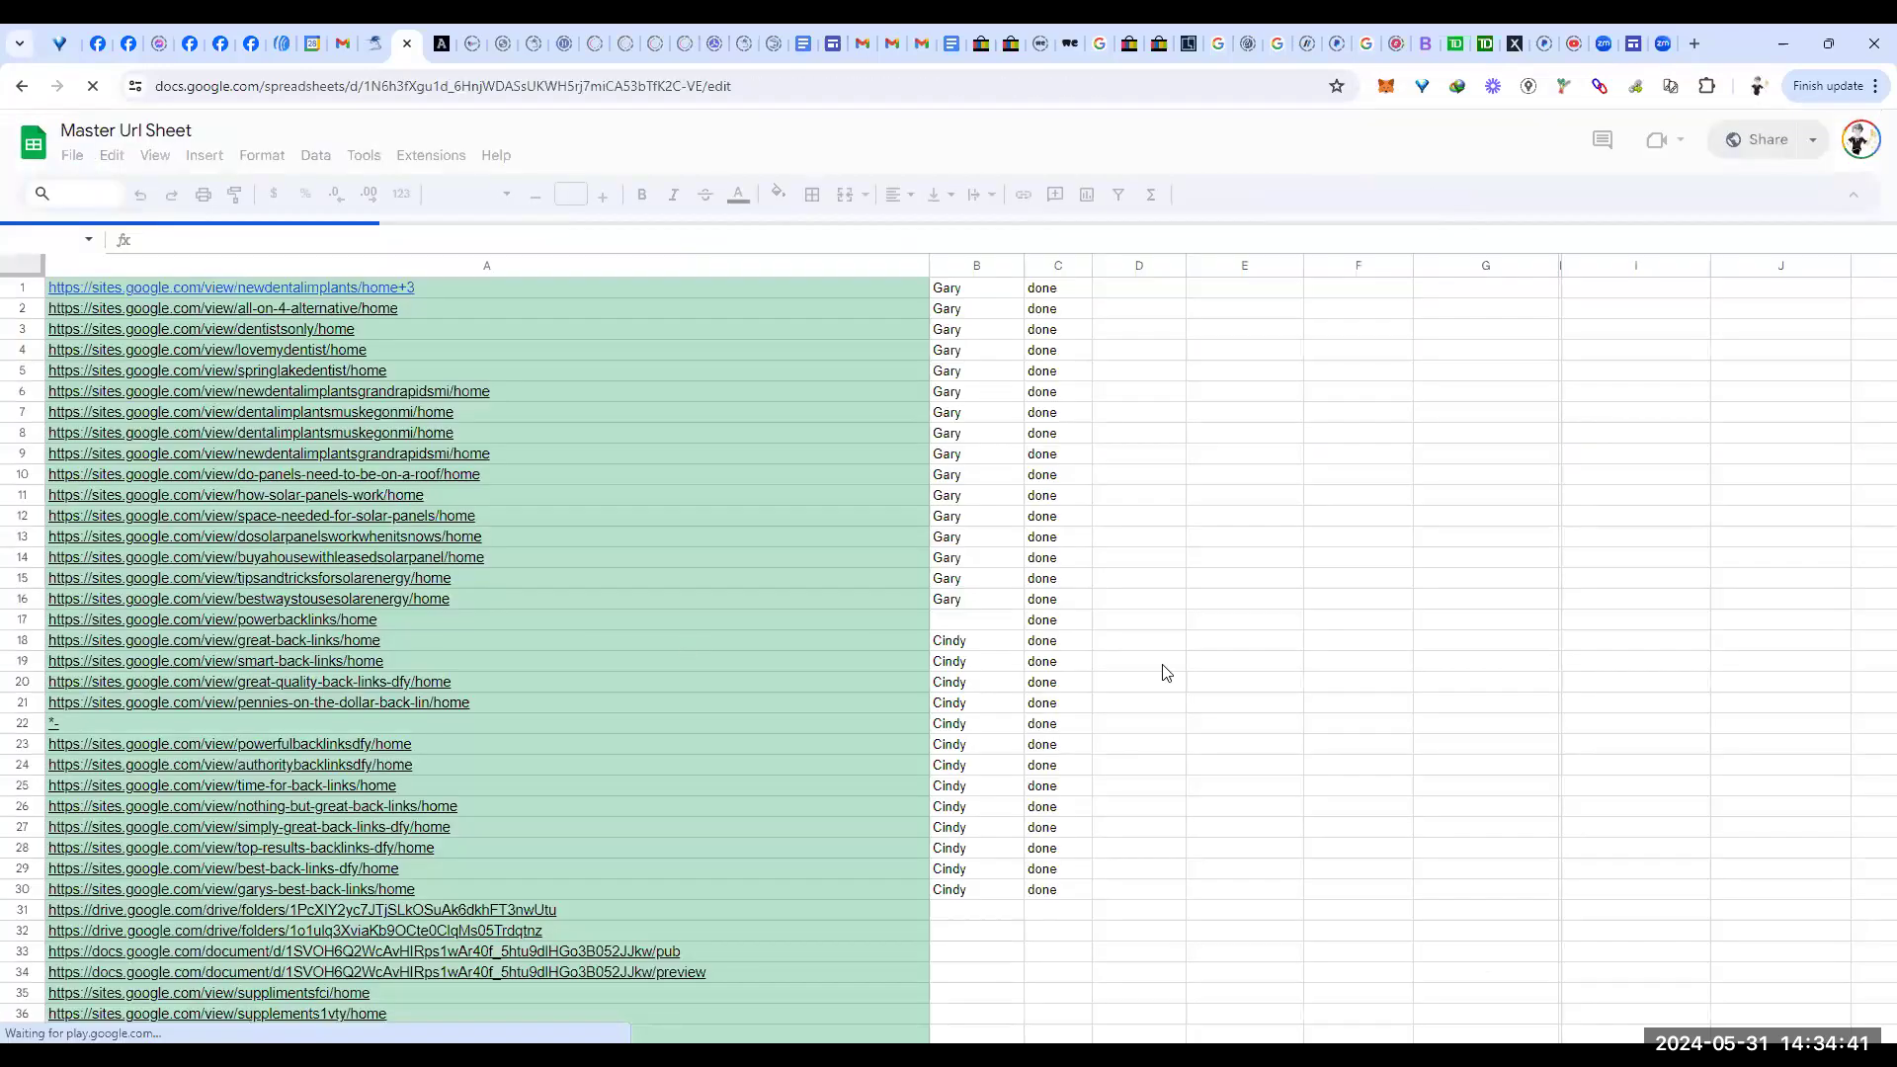
# Step: Scroll the Master Url Sheet's sites.google.com list down past row 1760 to the water-damage-restoration URLs
pyautogui.scroll(-10, 1219, 647)
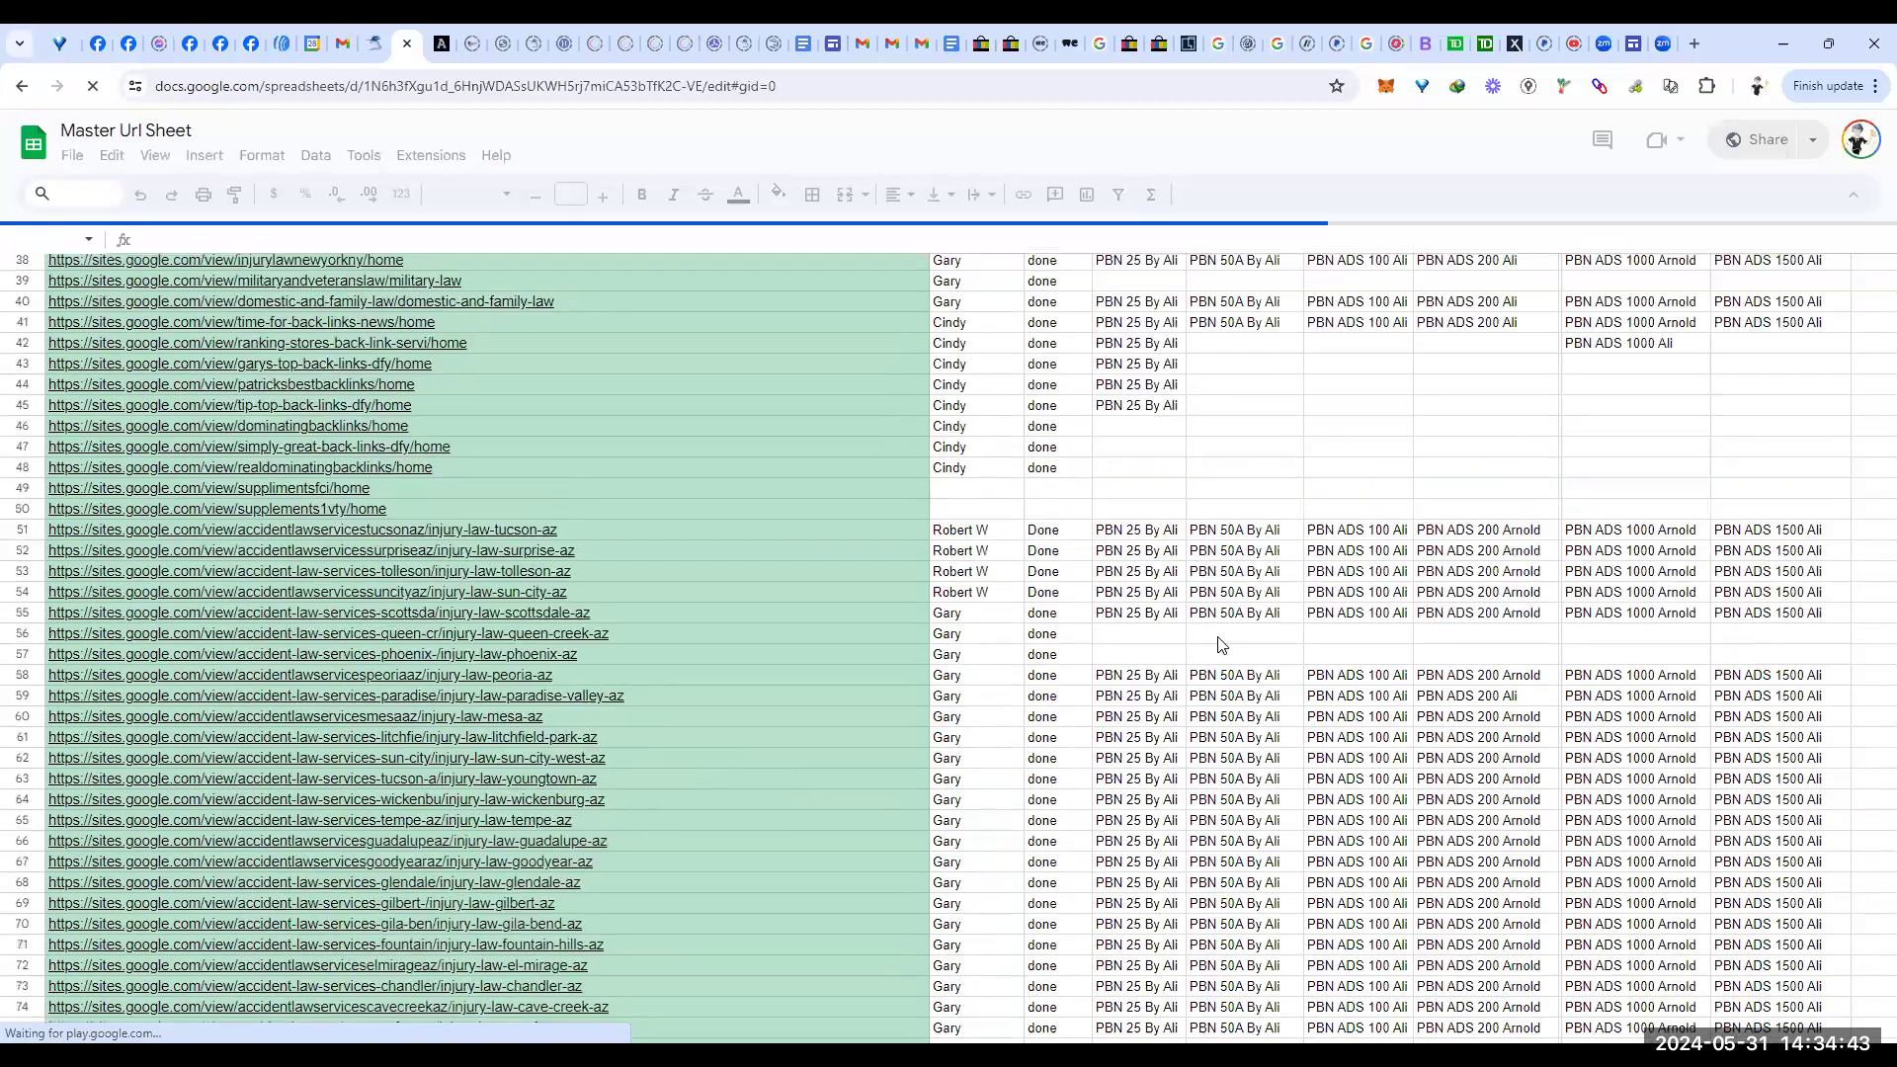
pyautogui.scroll(-15, 1083, 705)
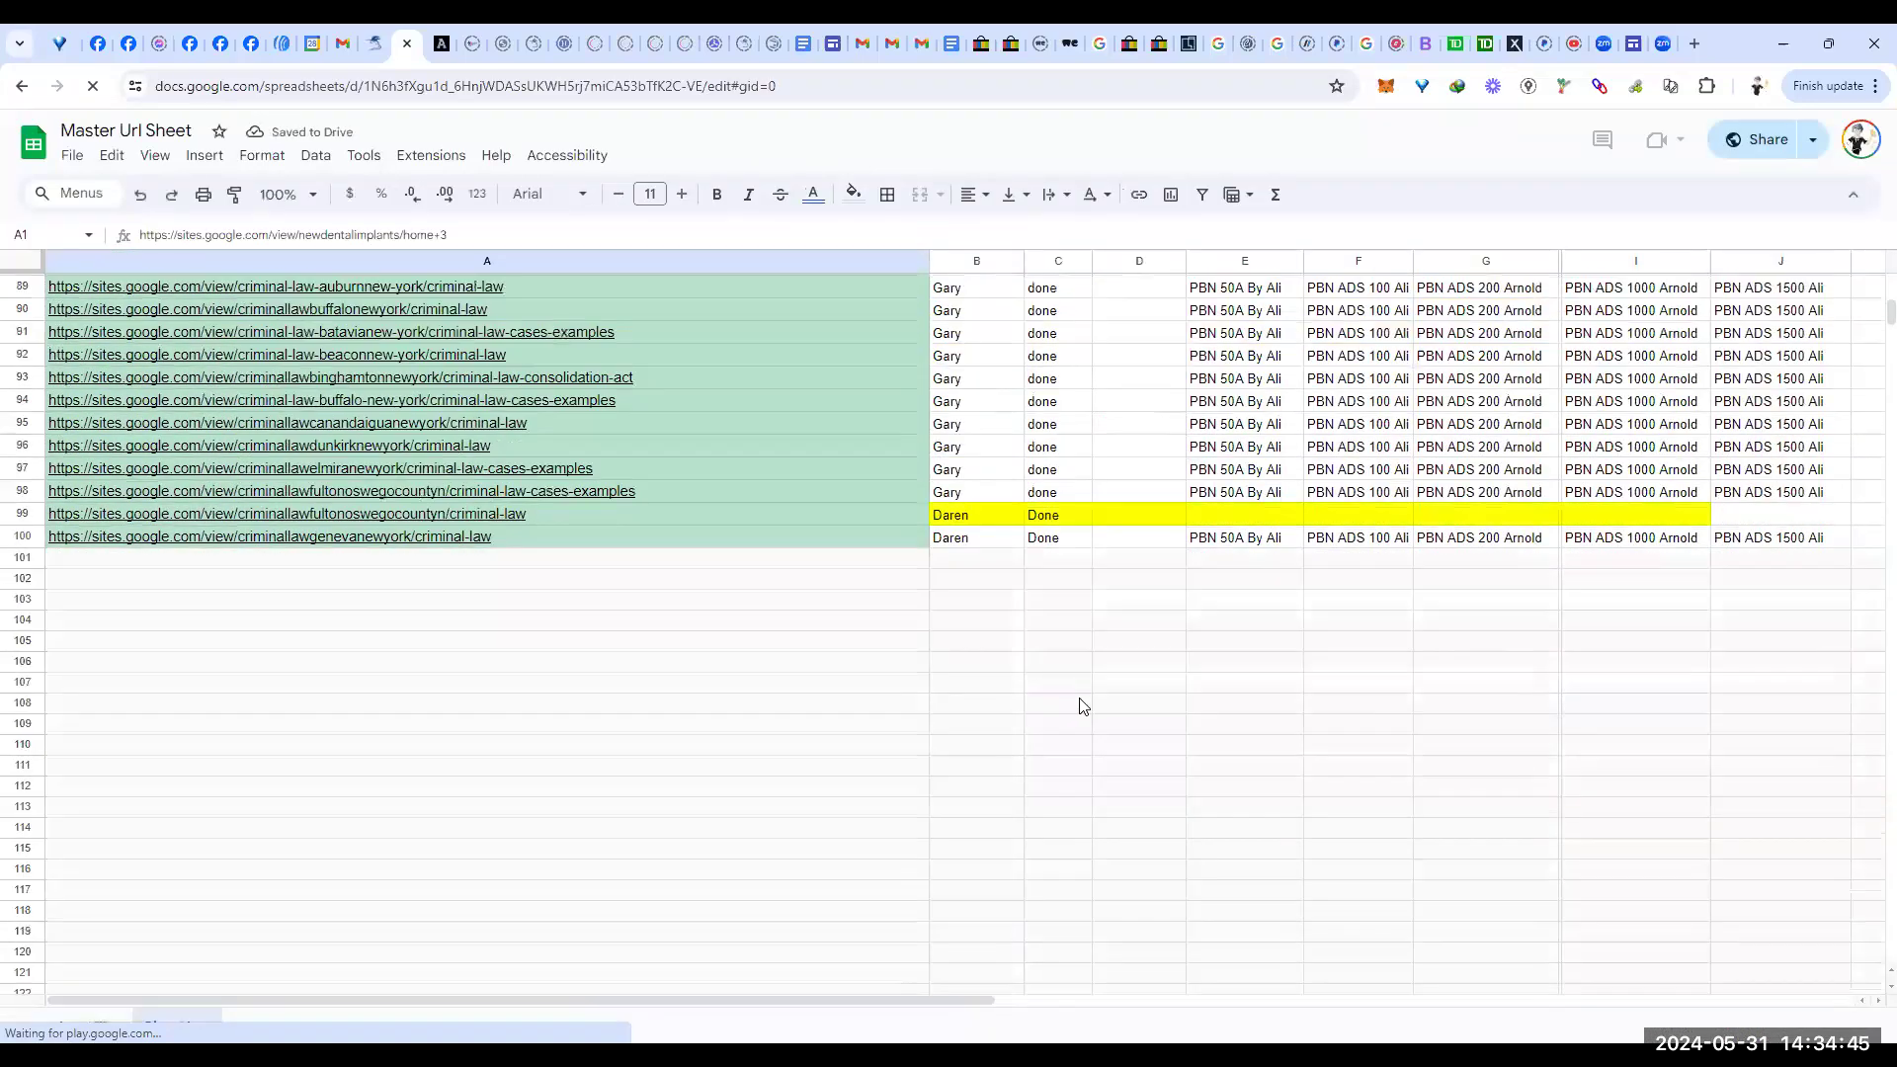
pyautogui.scroll(-3, 1083, 706)
pyautogui.scroll(-4, 1232, 643)
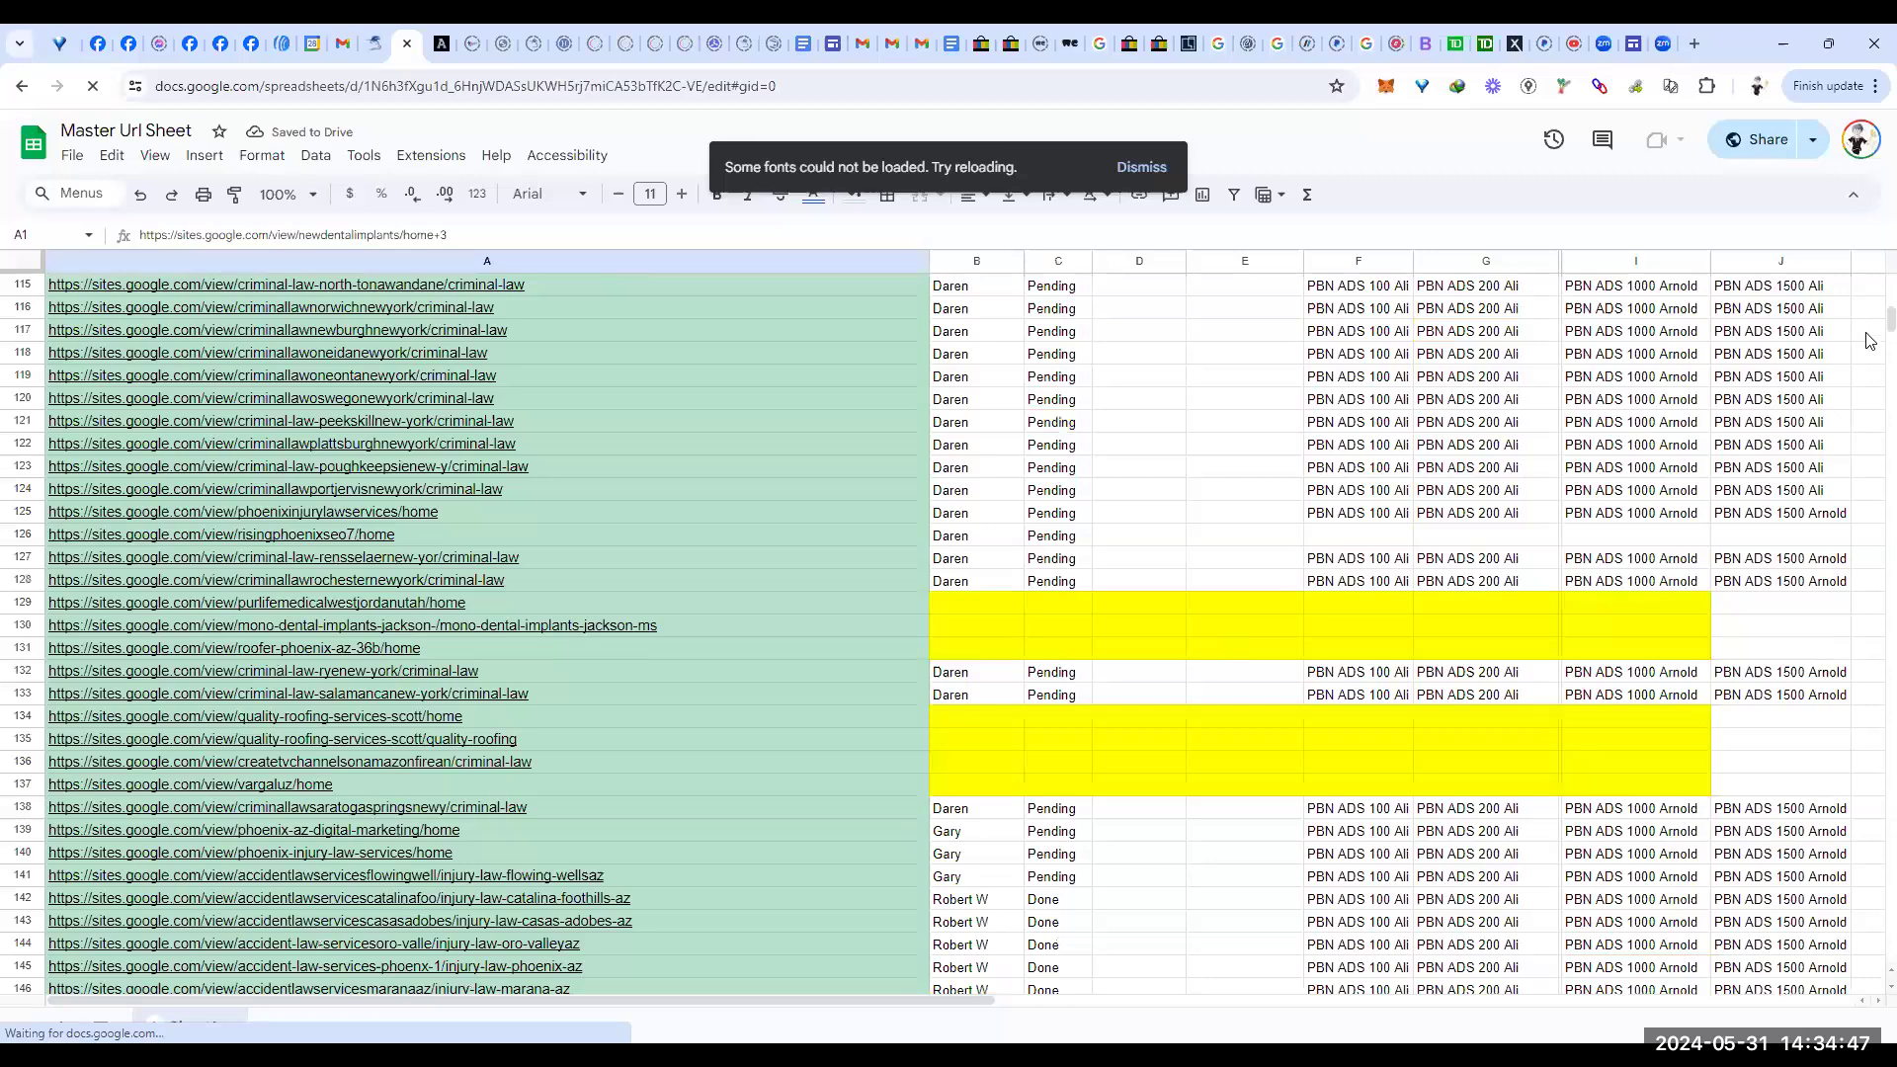
pyautogui.moveTo(1871, 326); pyautogui.dragTo(1878, 746)
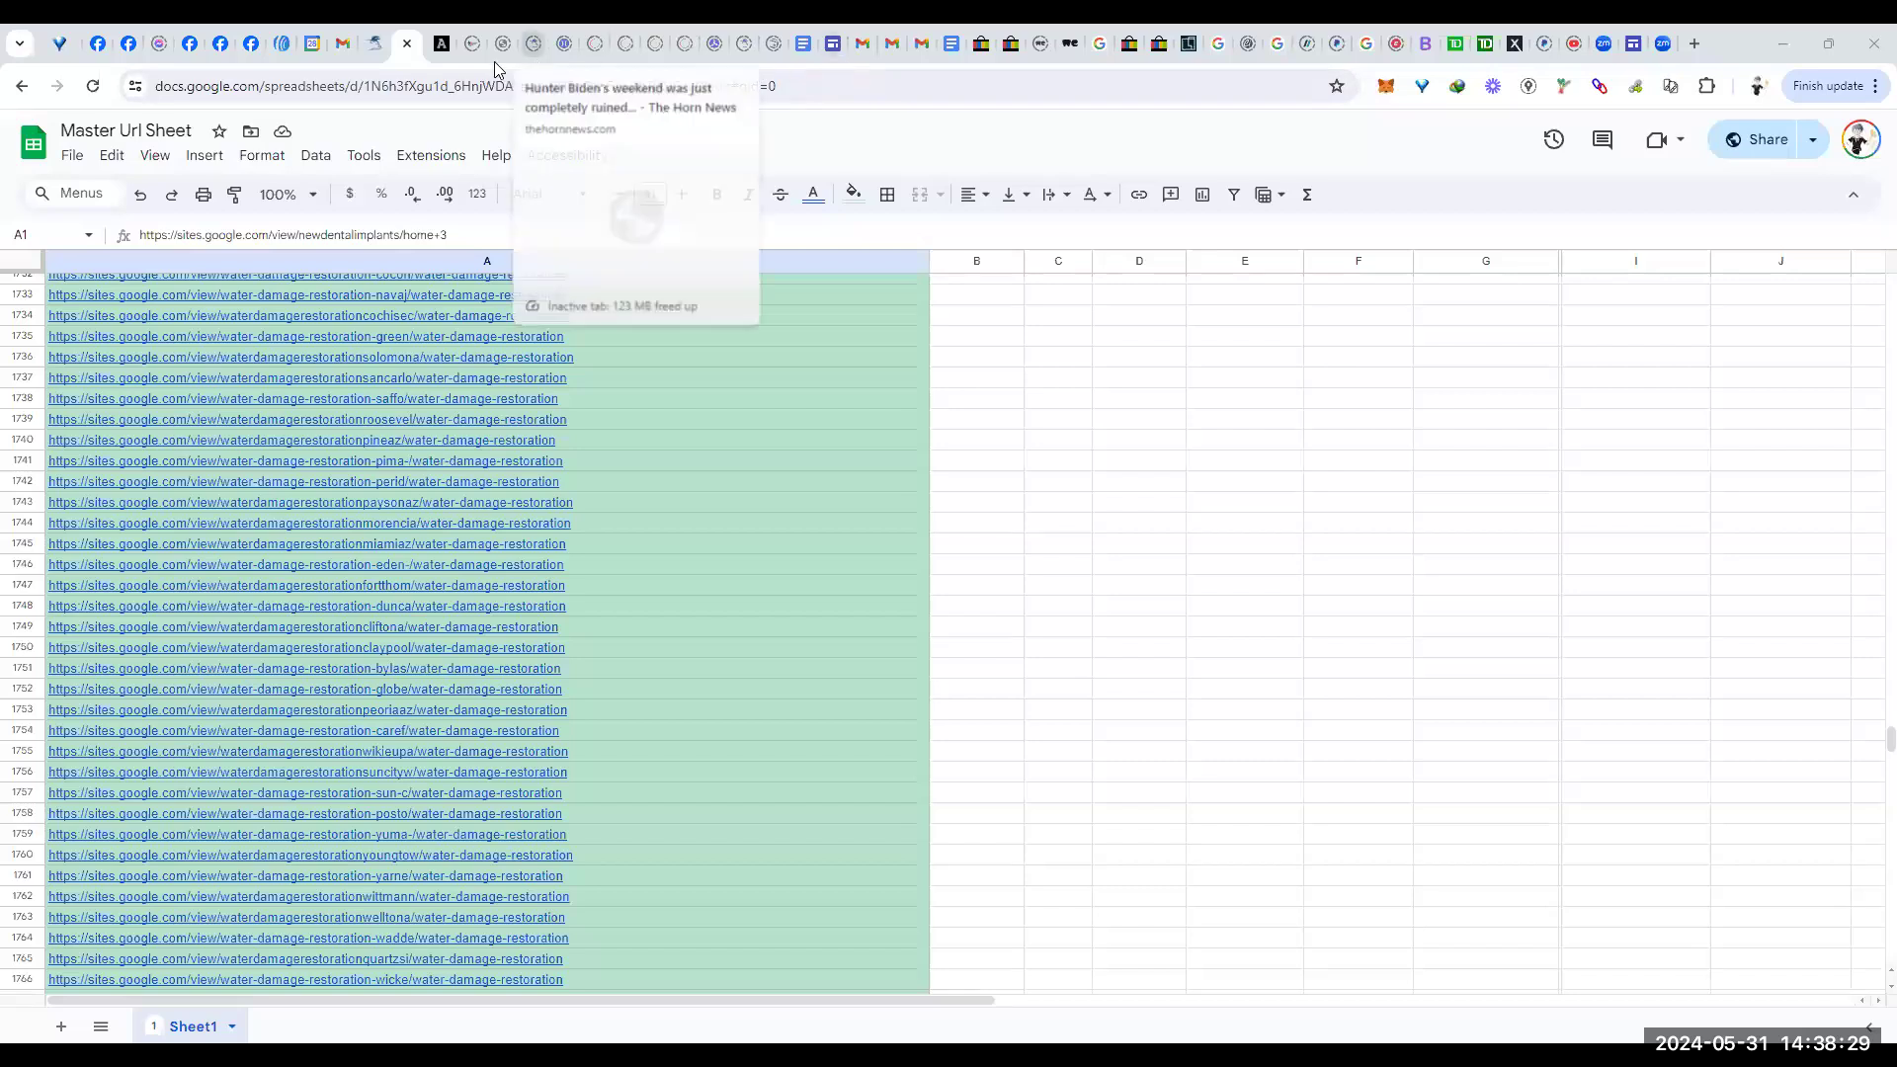
# Step: From the OneTab list, open 'Mono Dental Implants1 - Google Slides' in a new tab and switch to it
pyautogui.click(59, 48)
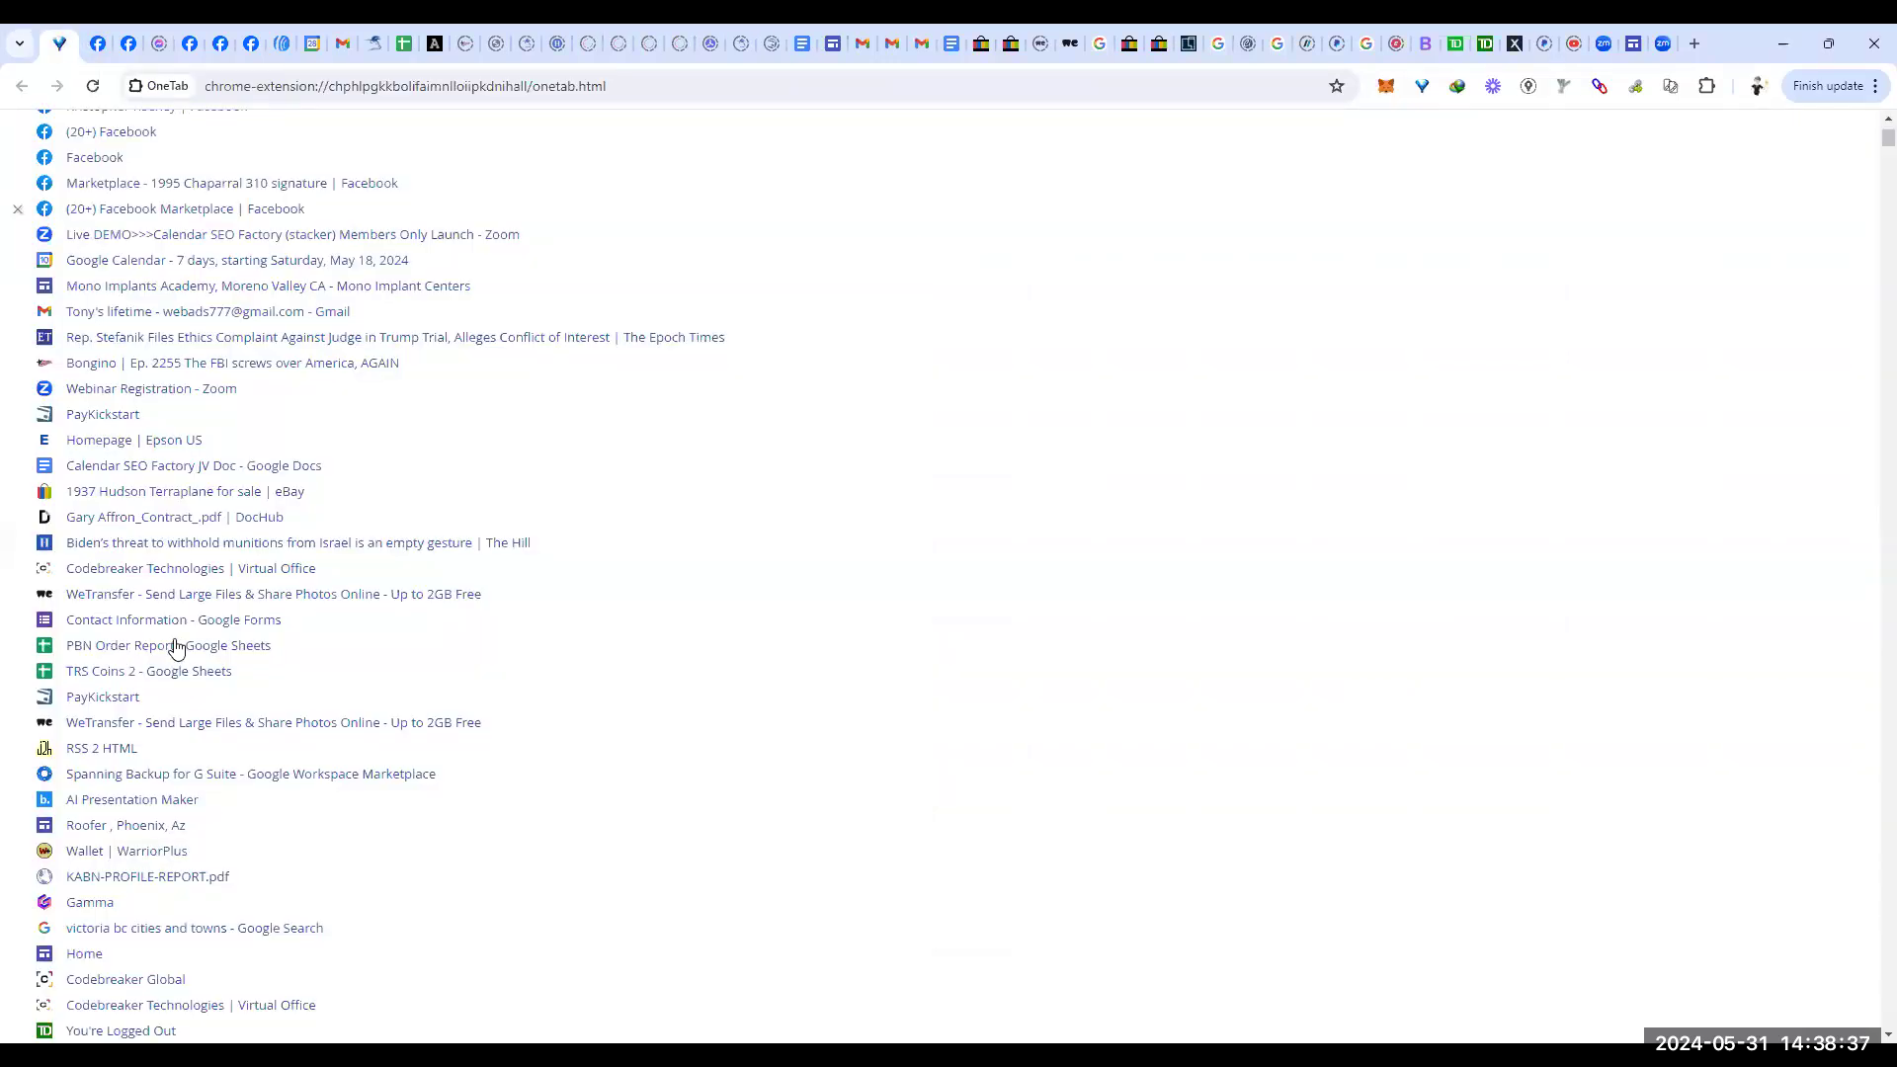
pyautogui.scroll(-9, 175, 648)
pyautogui.scroll(-5, 181, 629)
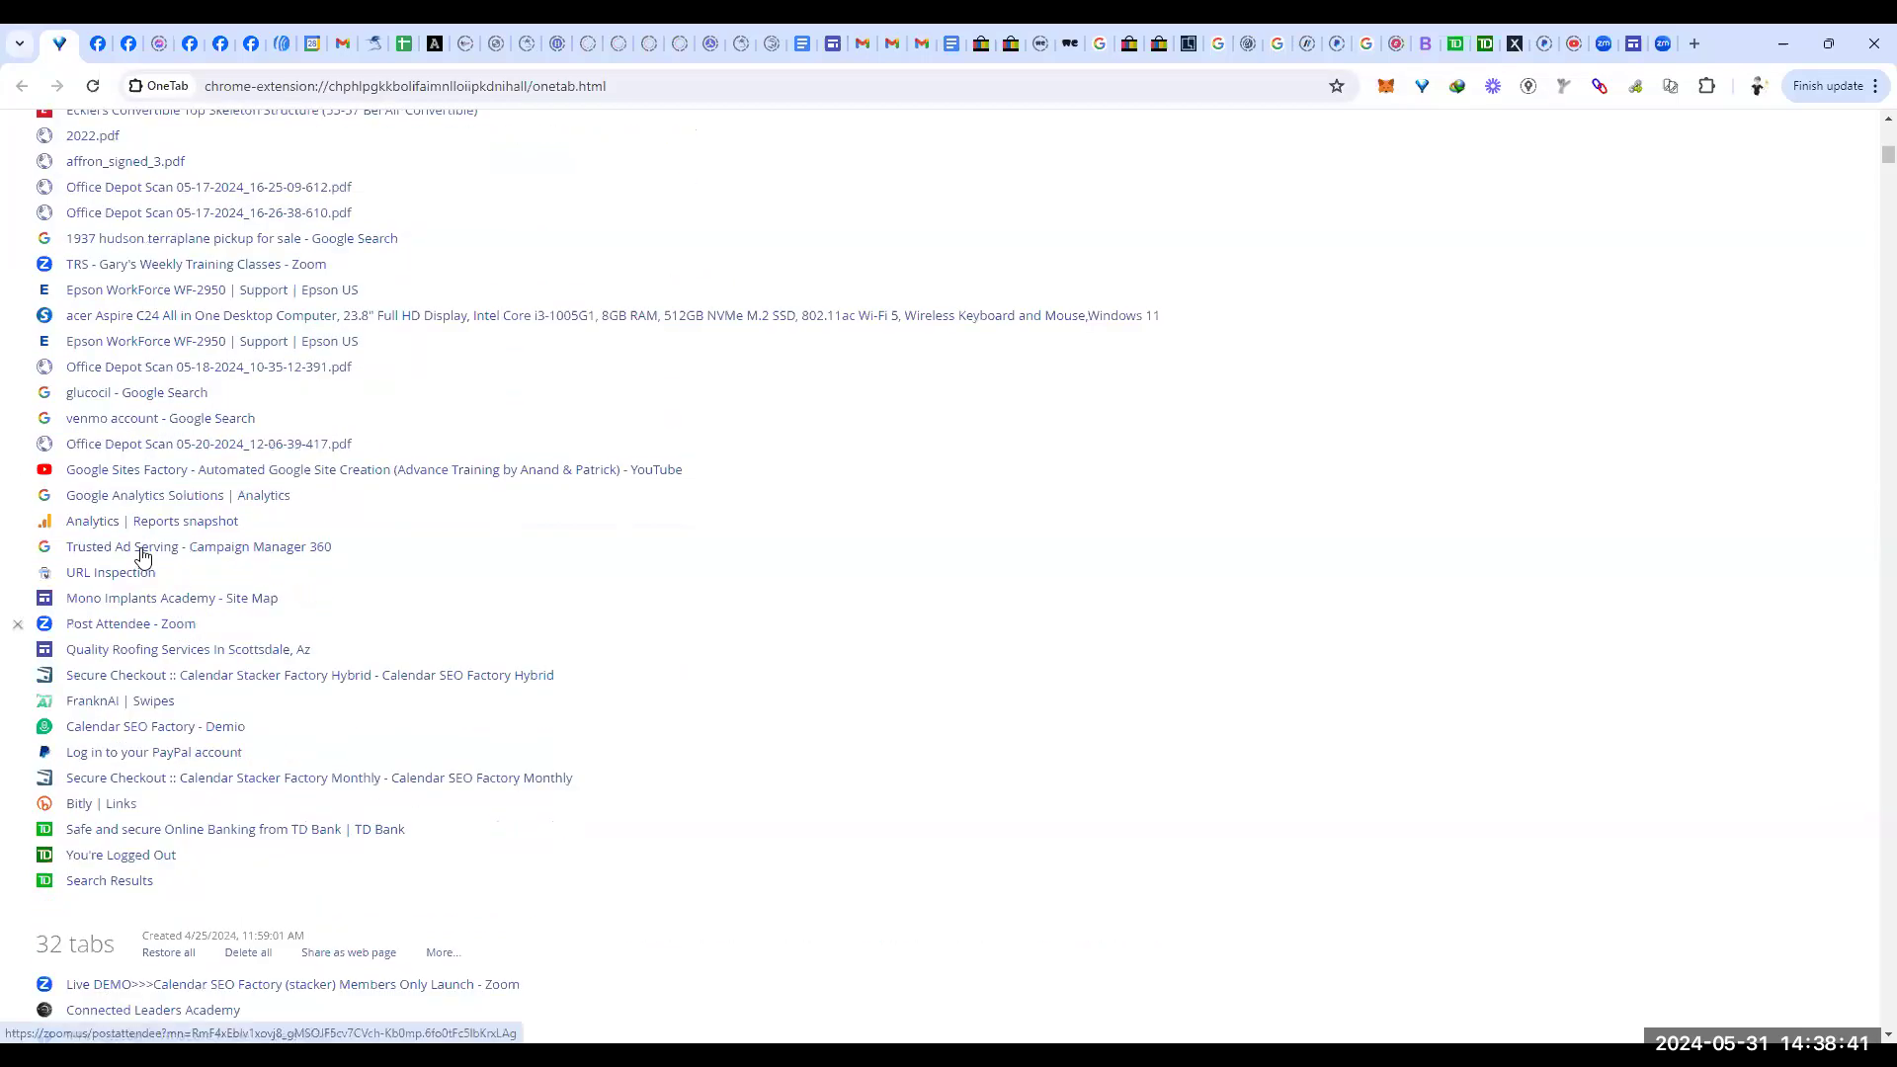
pyautogui.scroll(-2, 144, 558)
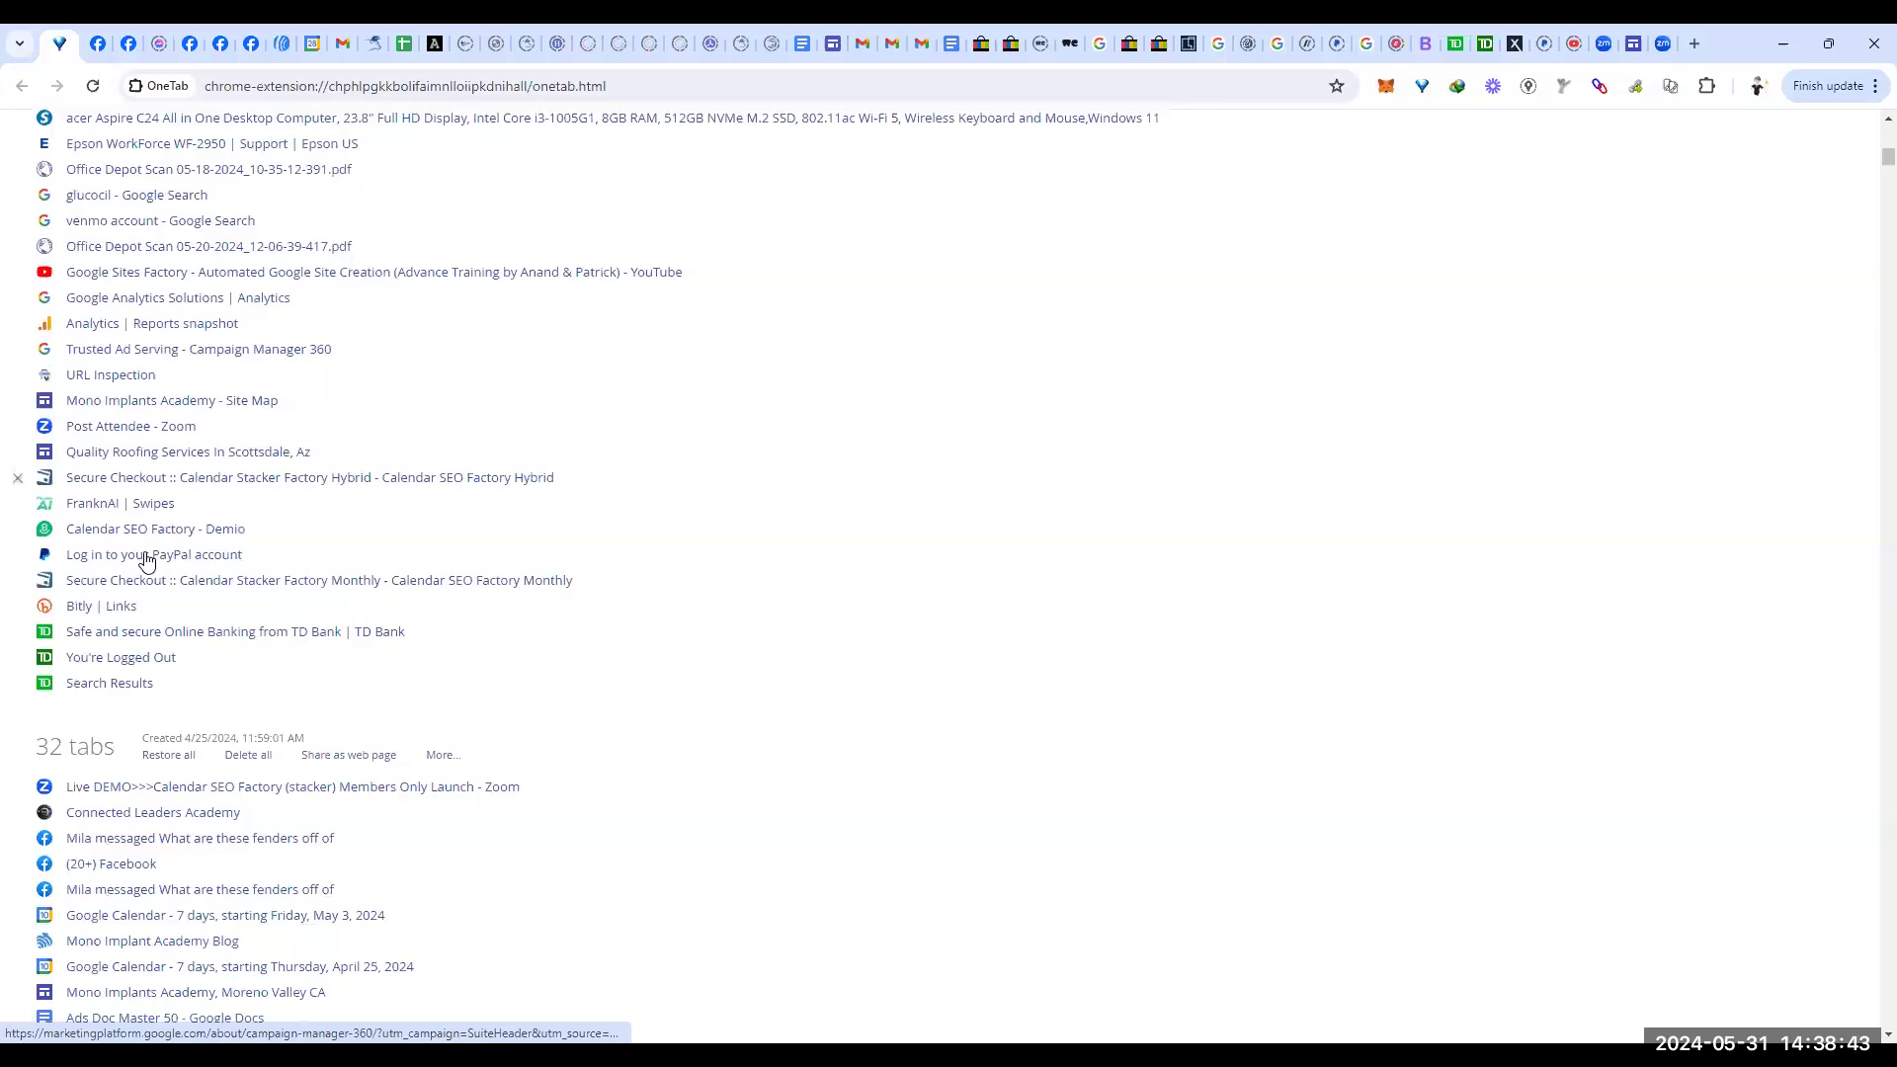
pyautogui.scroll(-4, 146, 560)
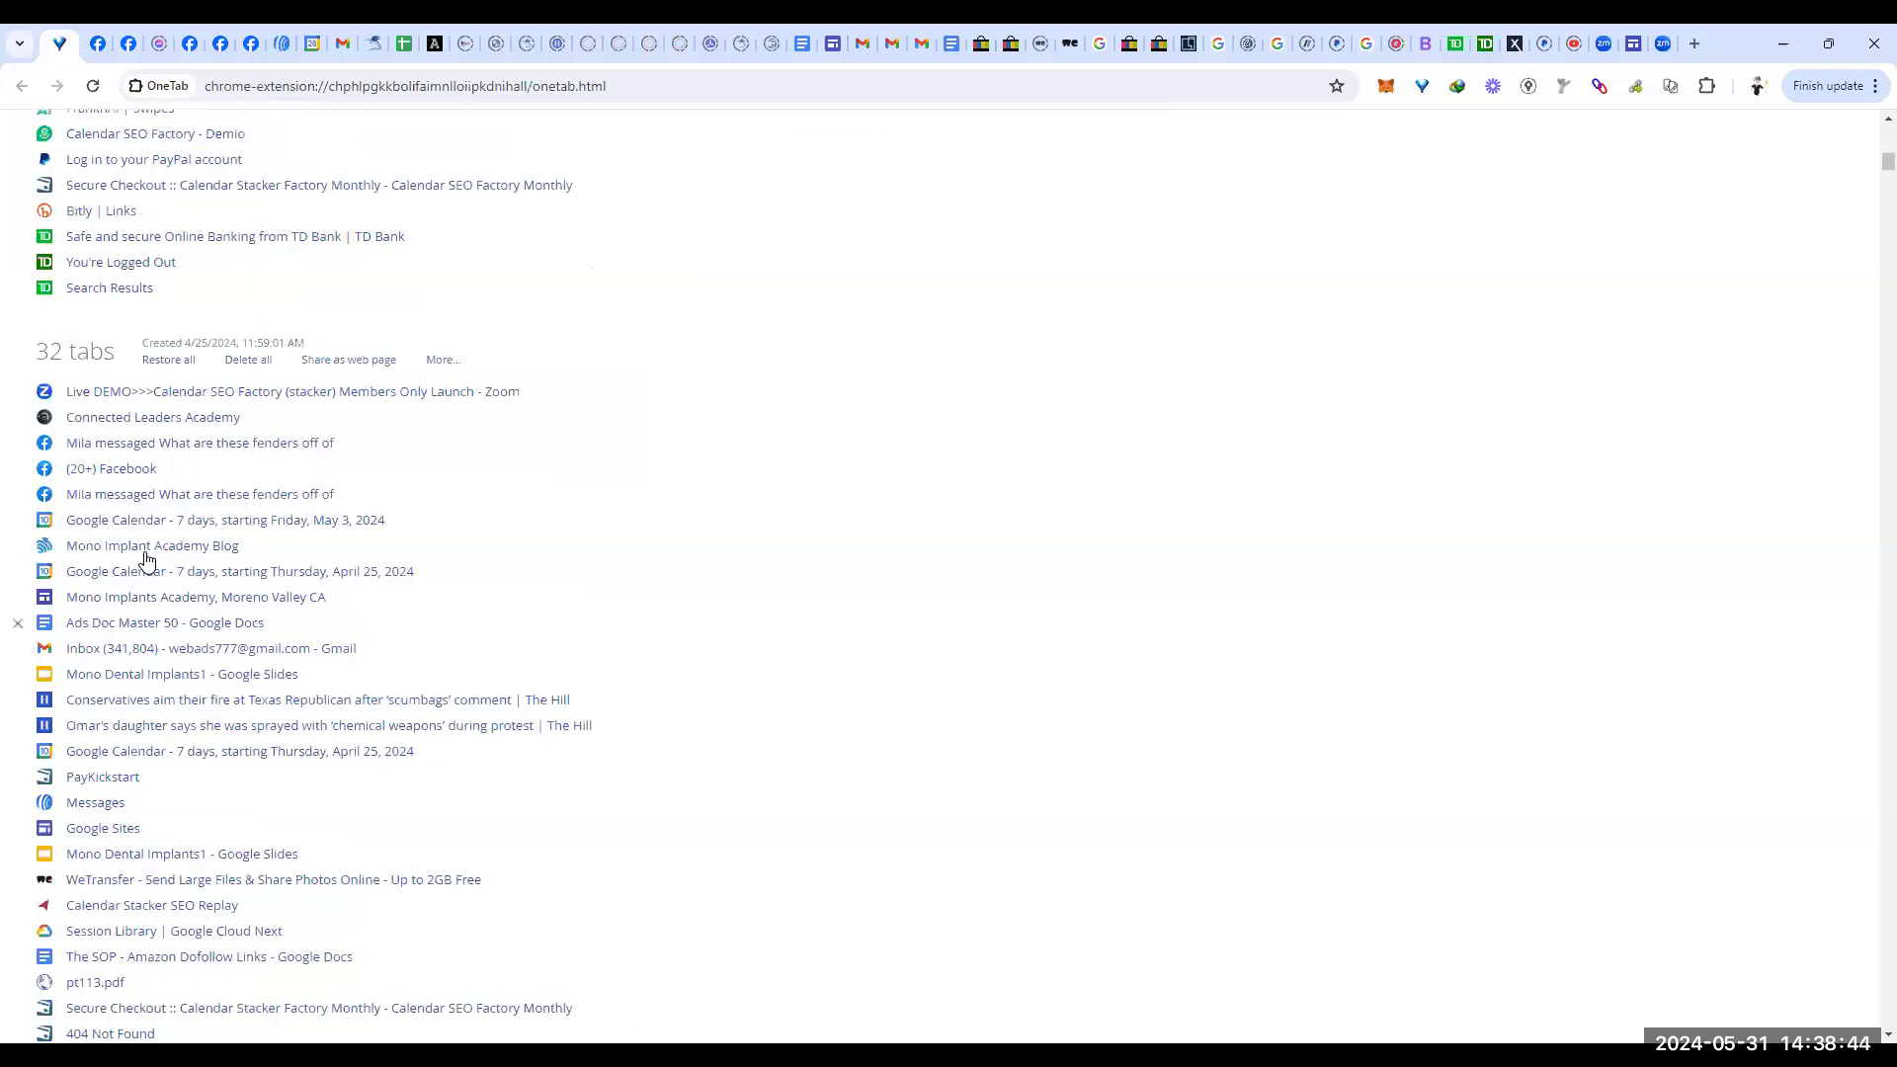
pyautogui.rightClick(124, 682)
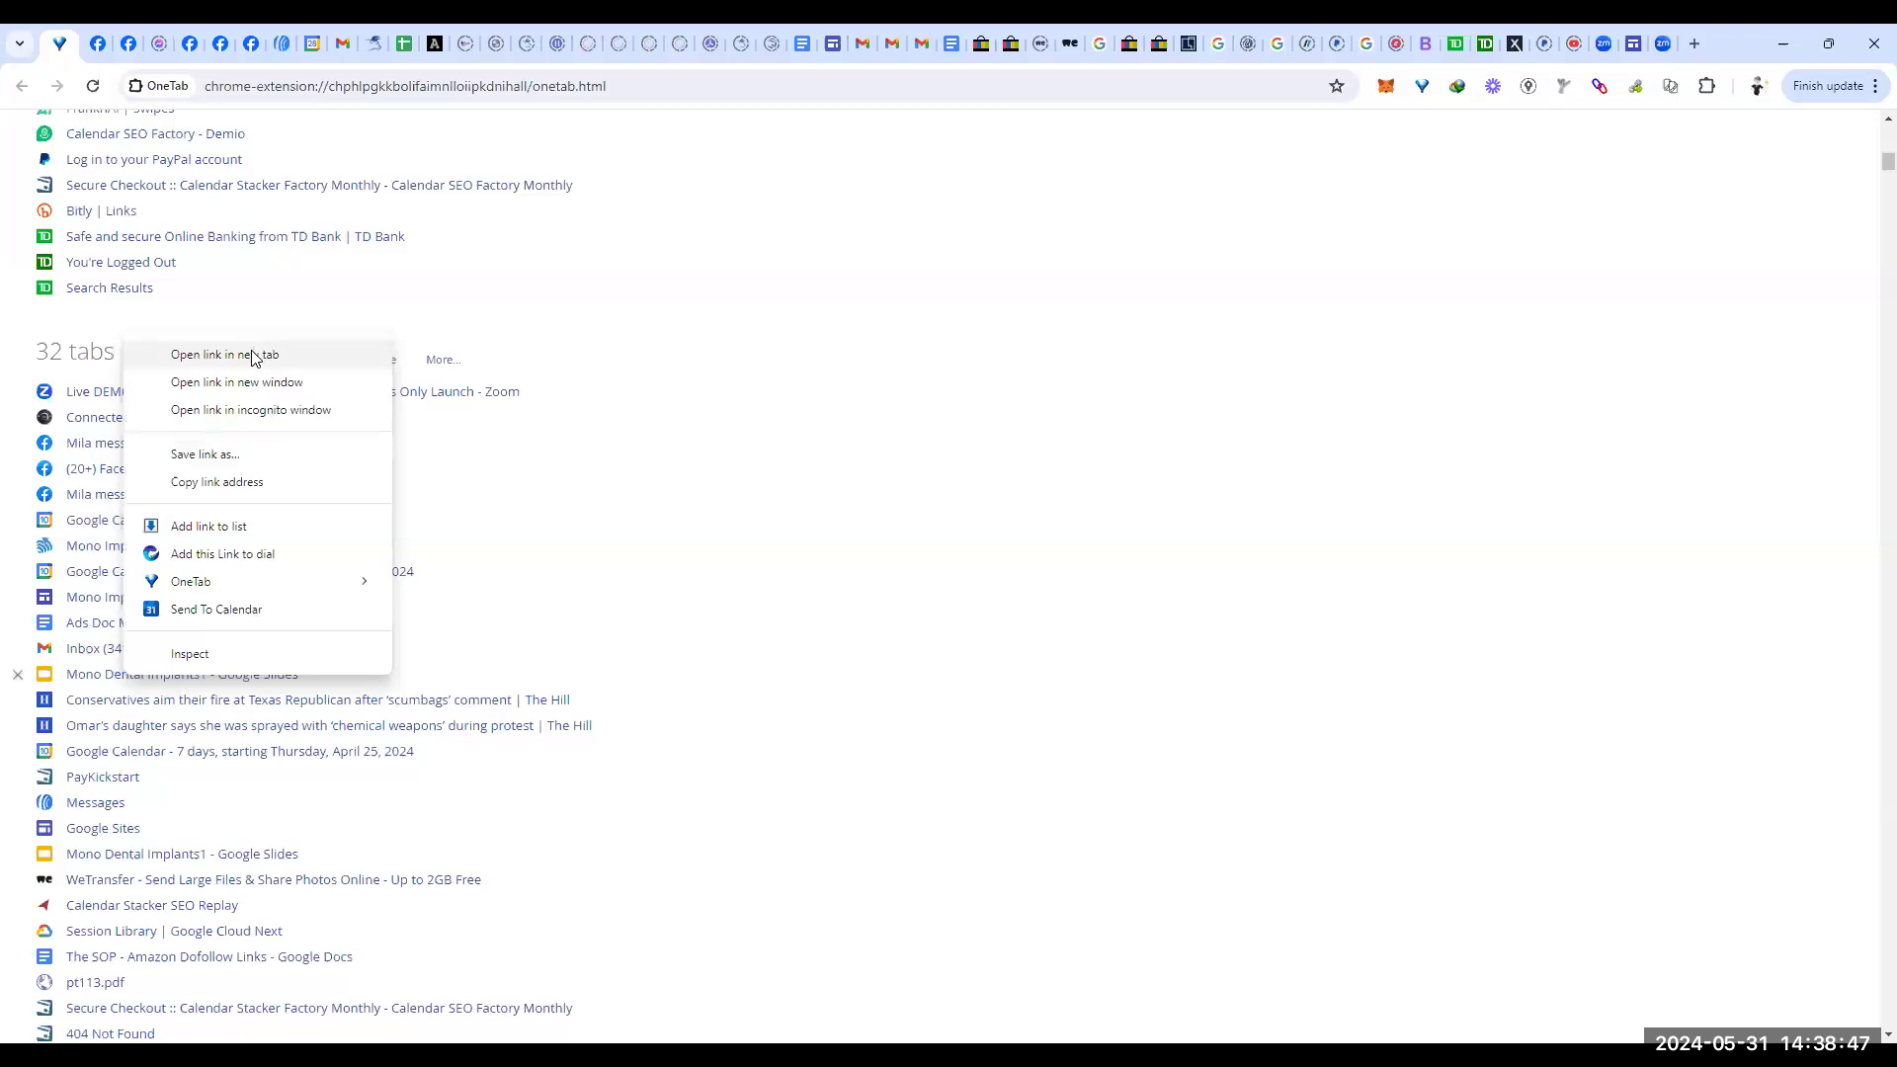
pyautogui.click(254, 357)
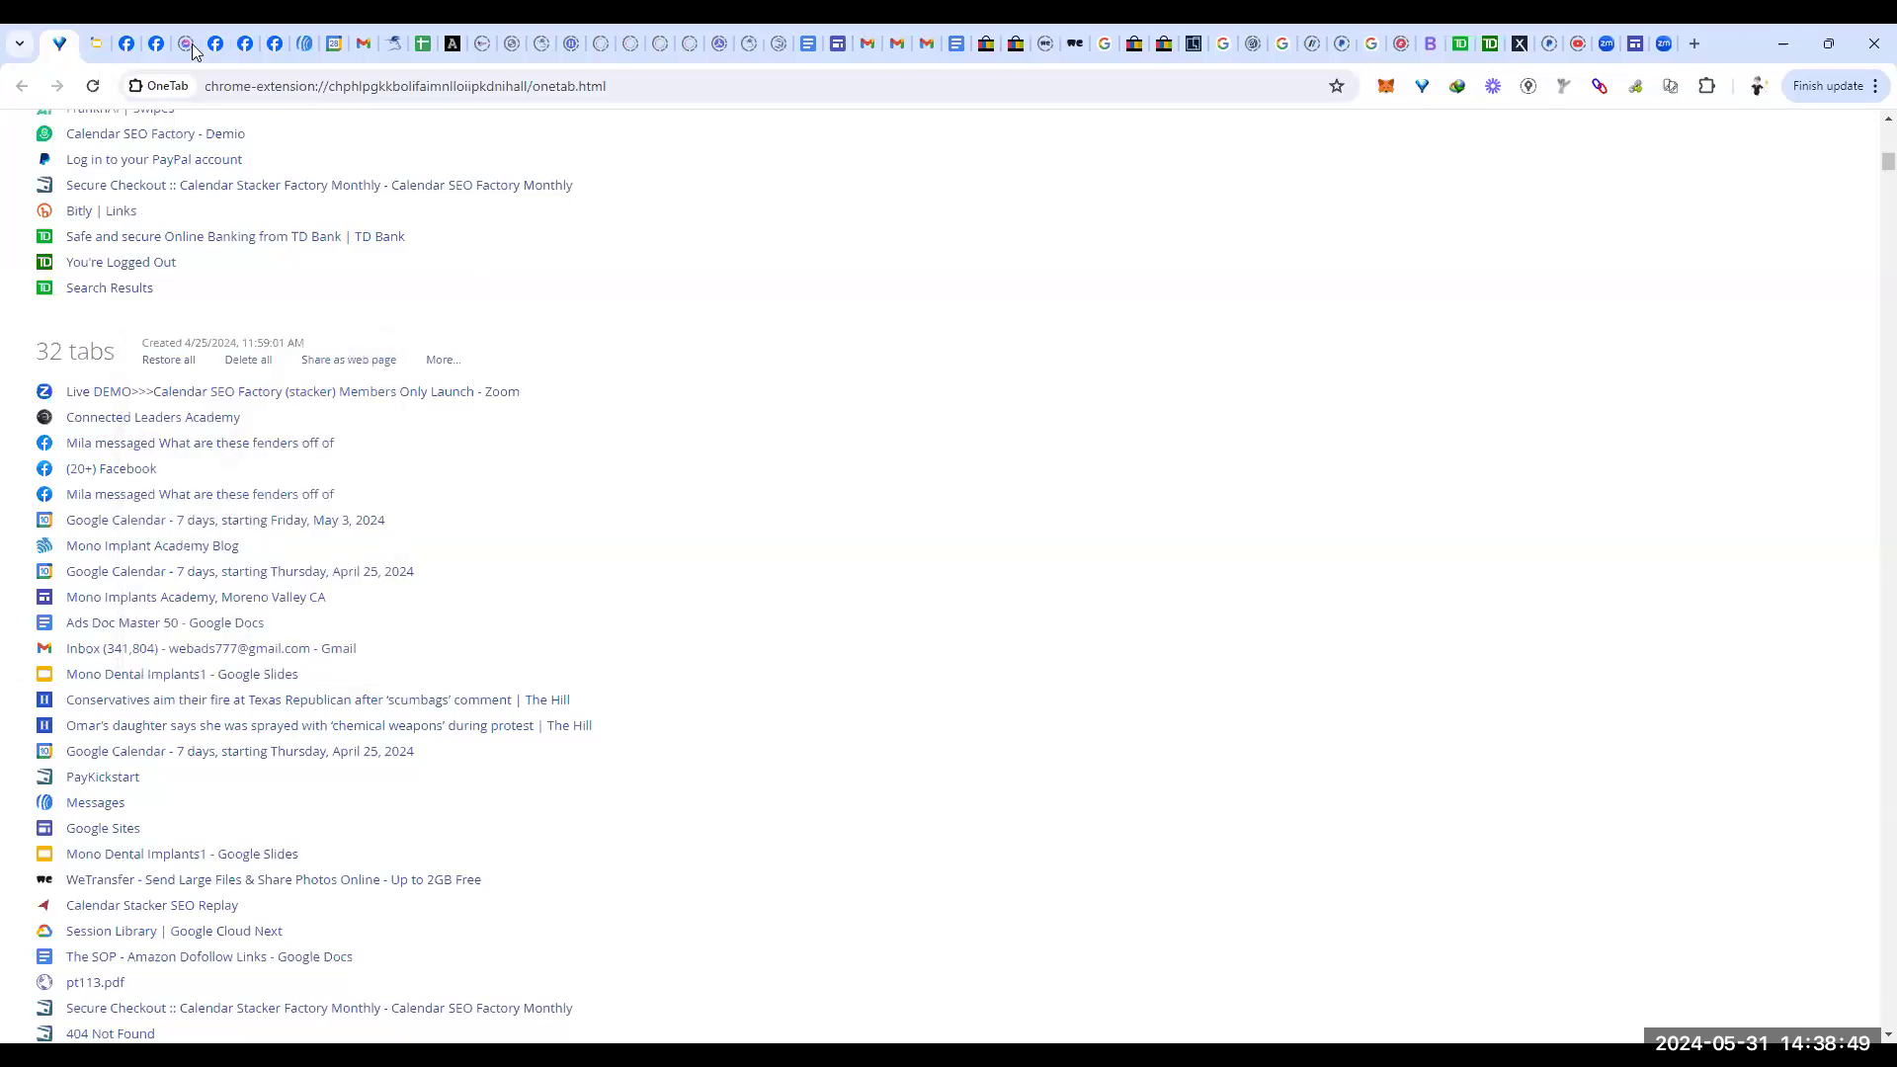
pyautogui.click(96, 43)
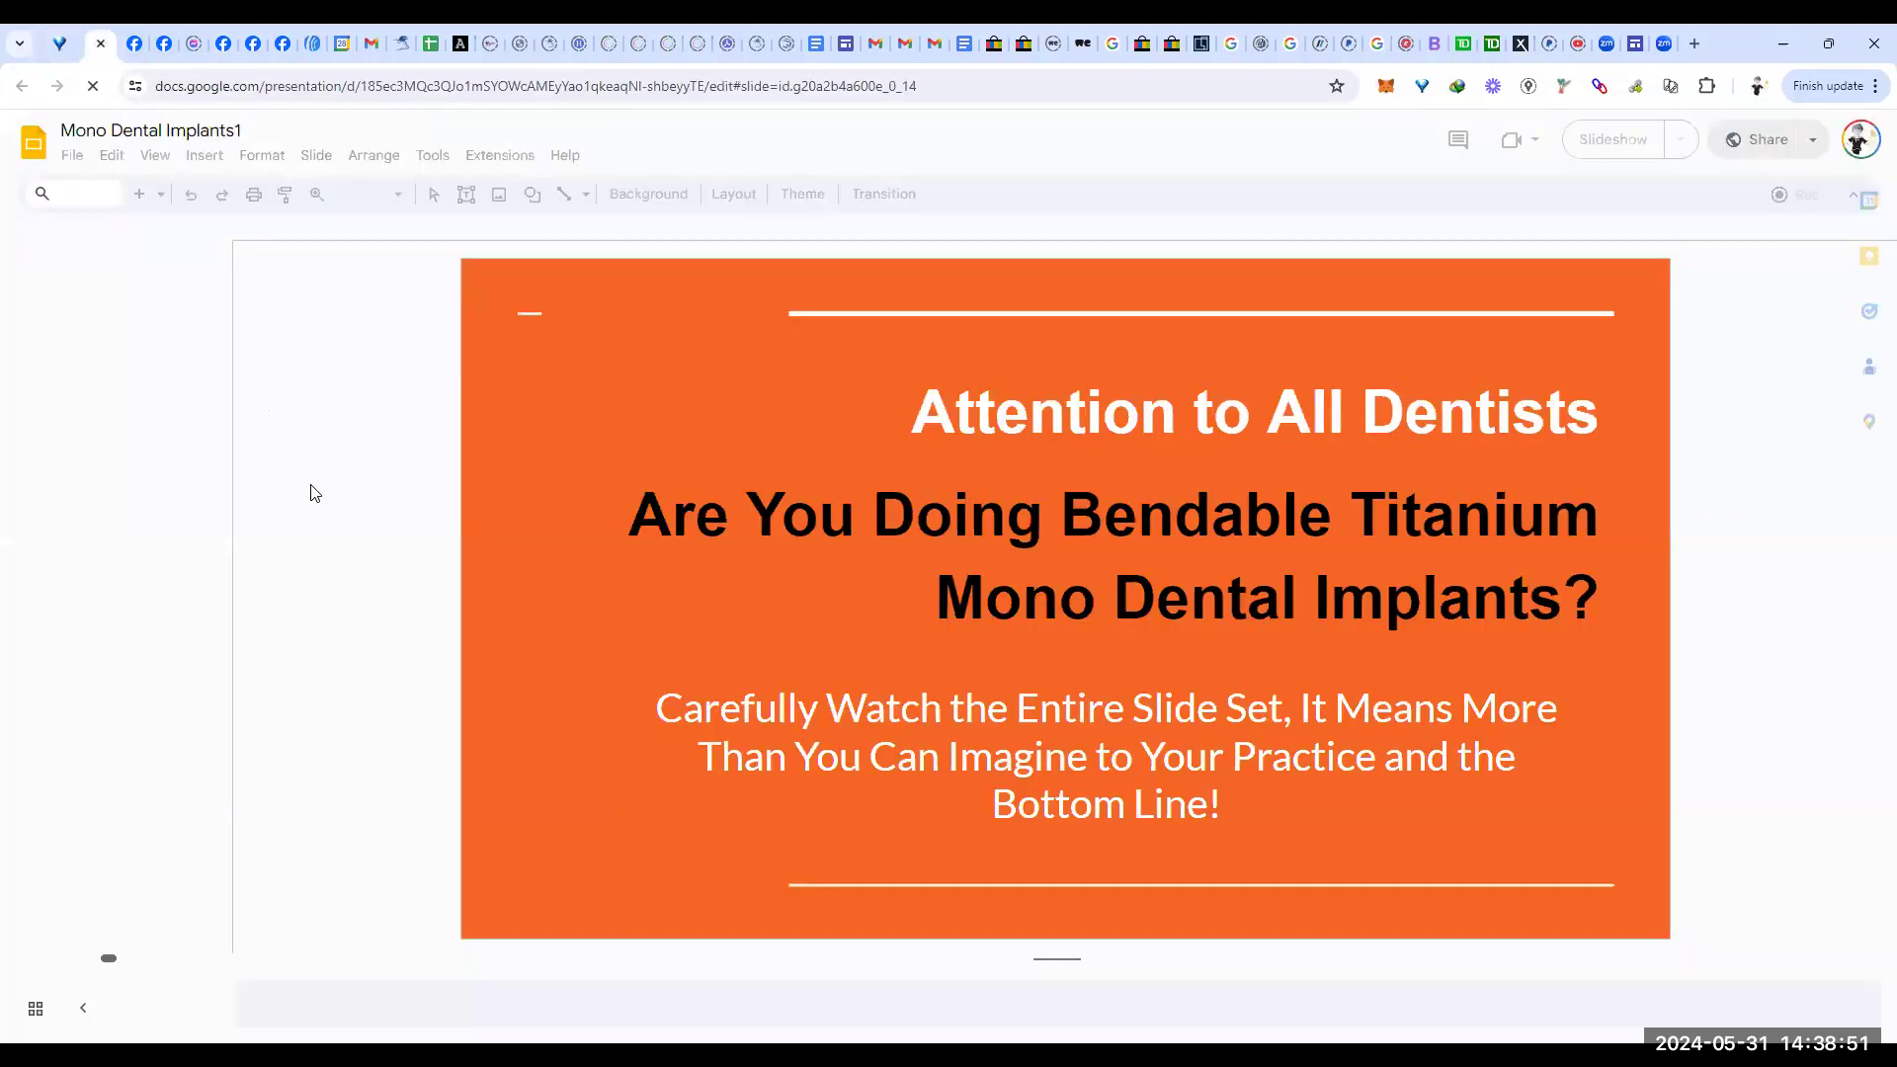
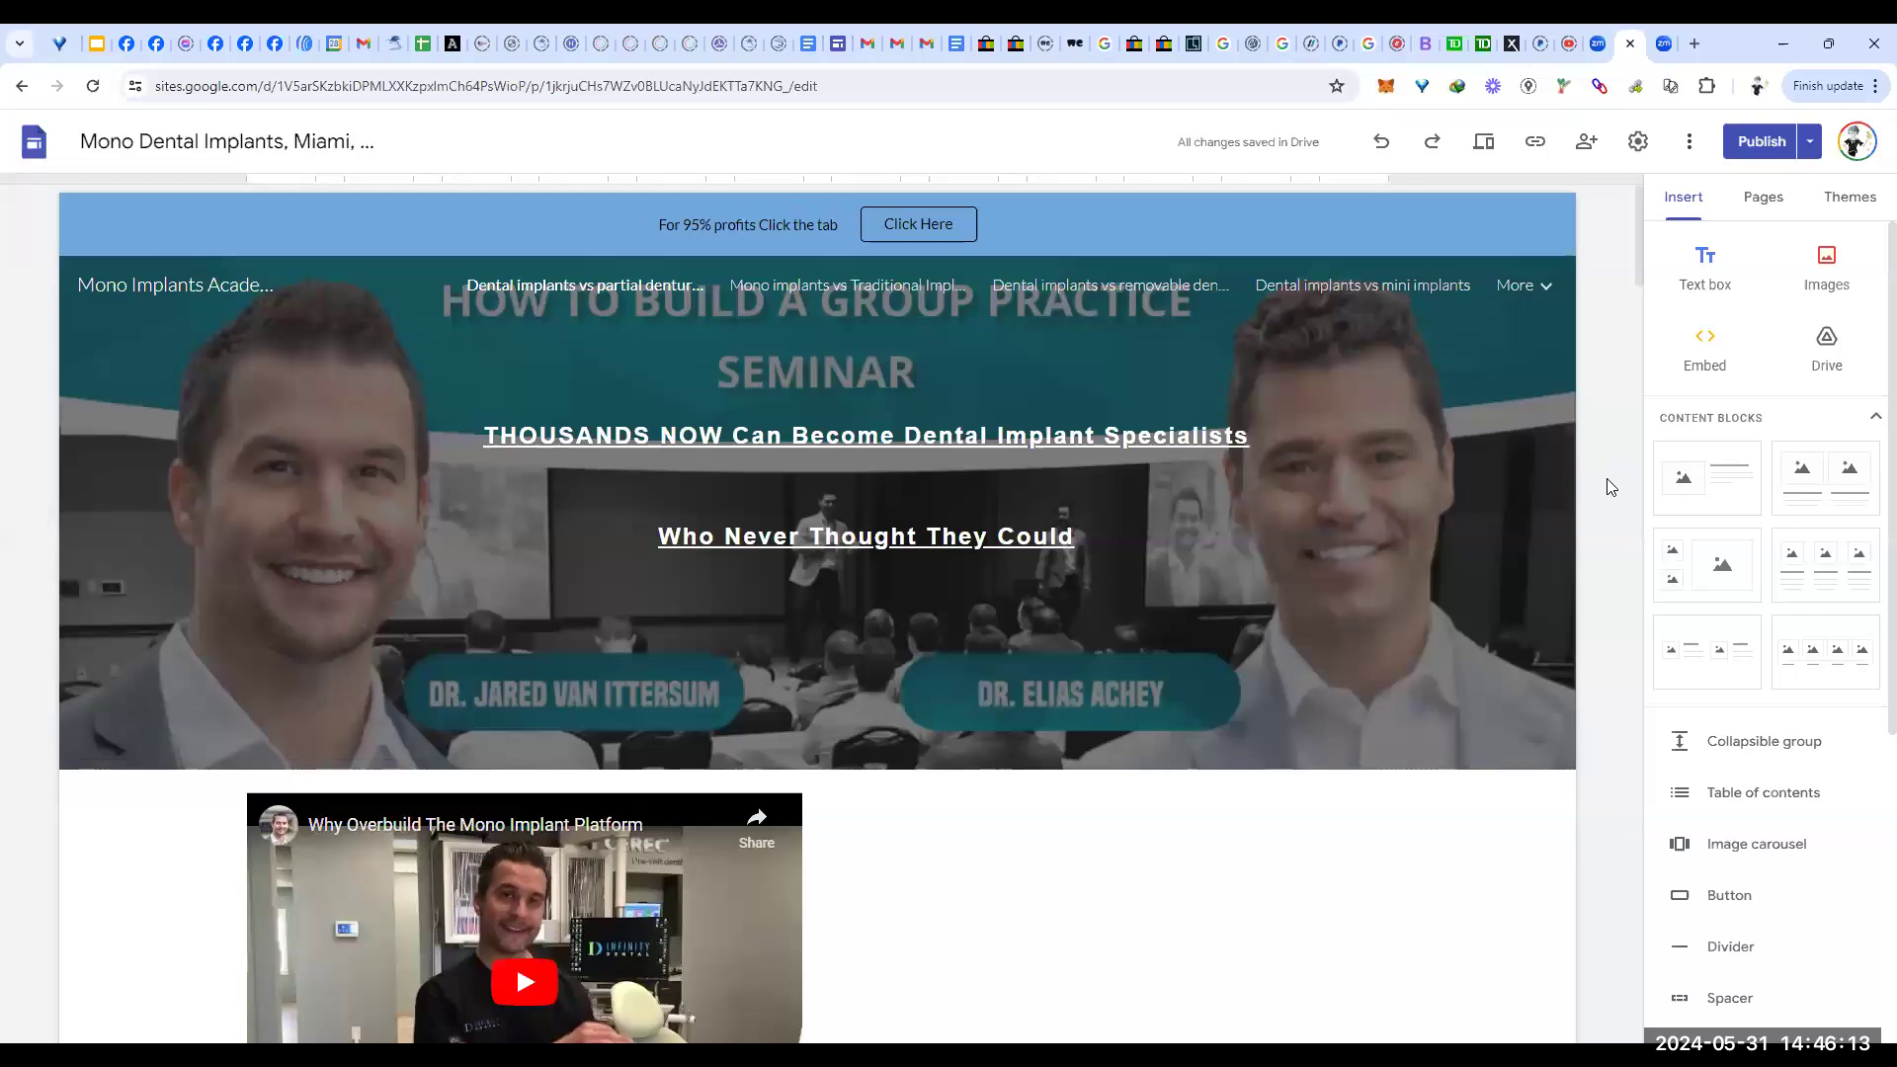
# Step: Check the video section's colour options without changing them, then scroll down to the article section
pyautogui.scroll(-5, 1605, 484)
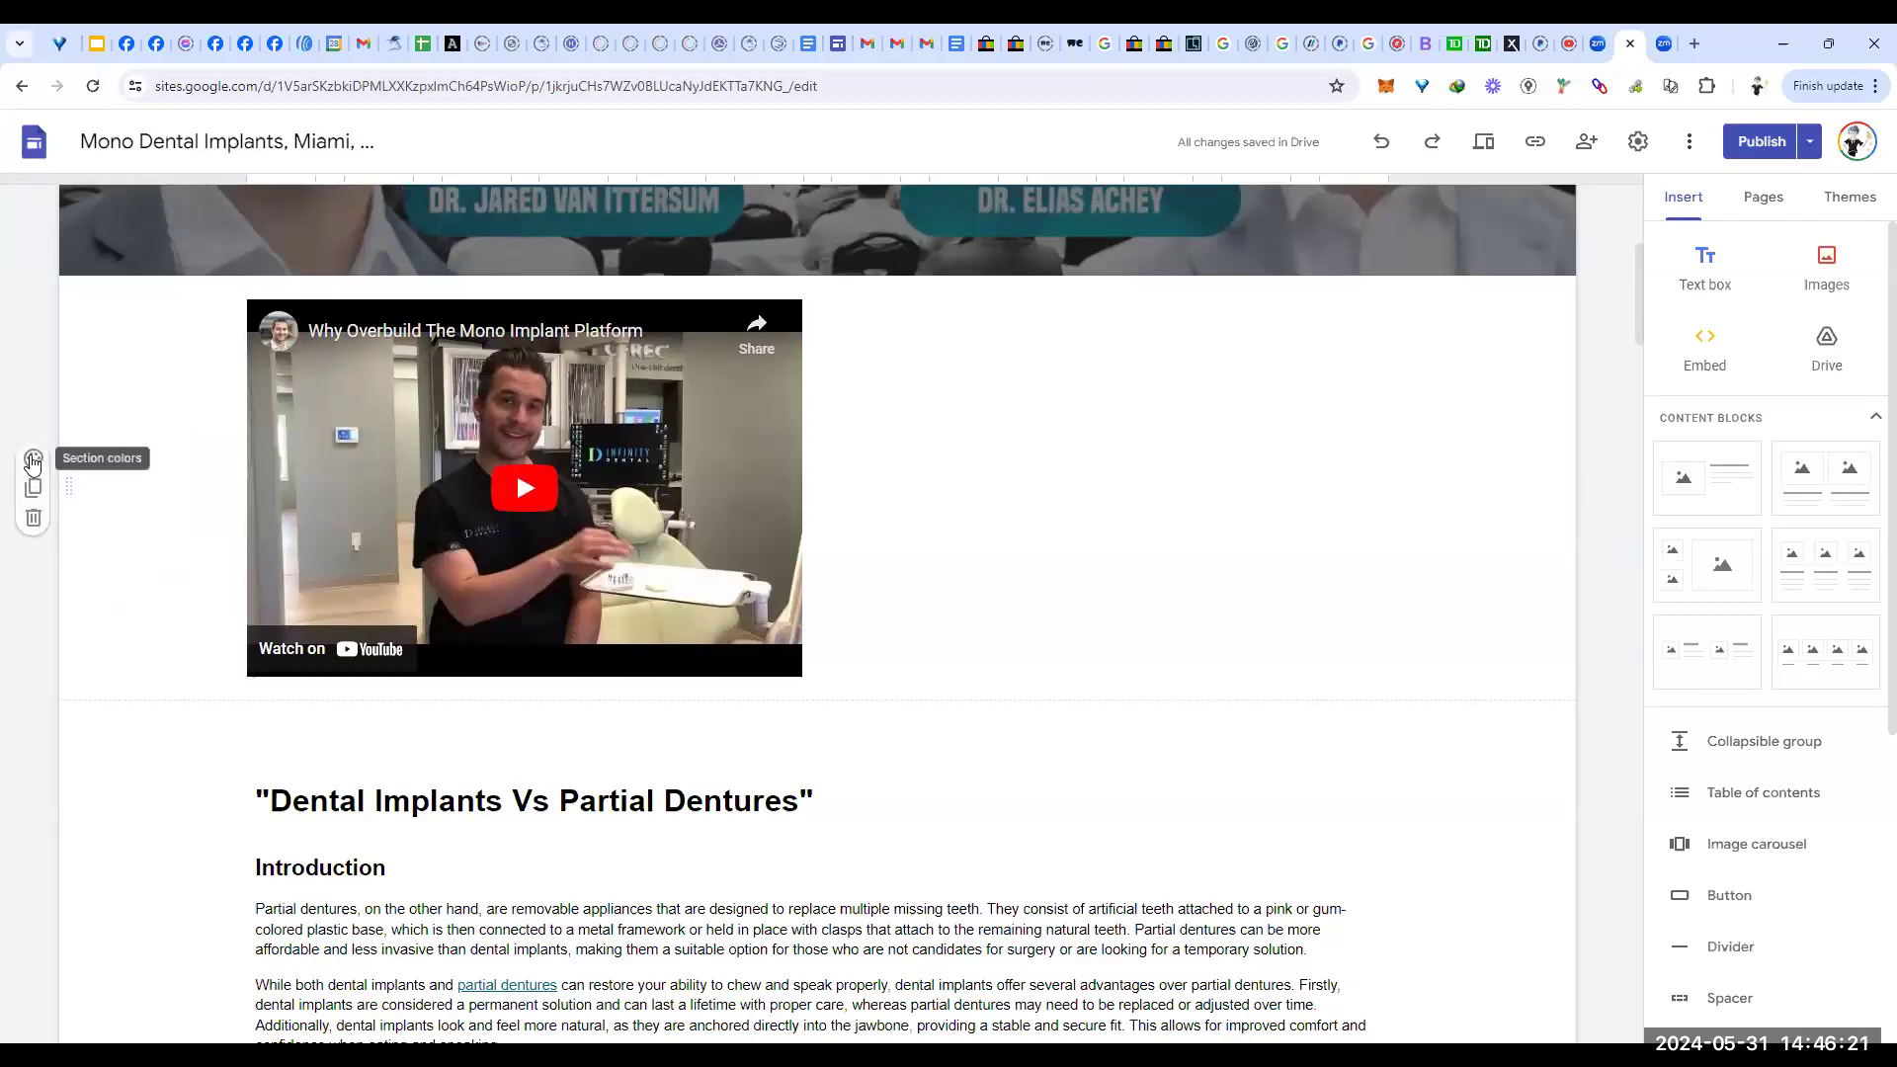
pyautogui.click(32, 460)
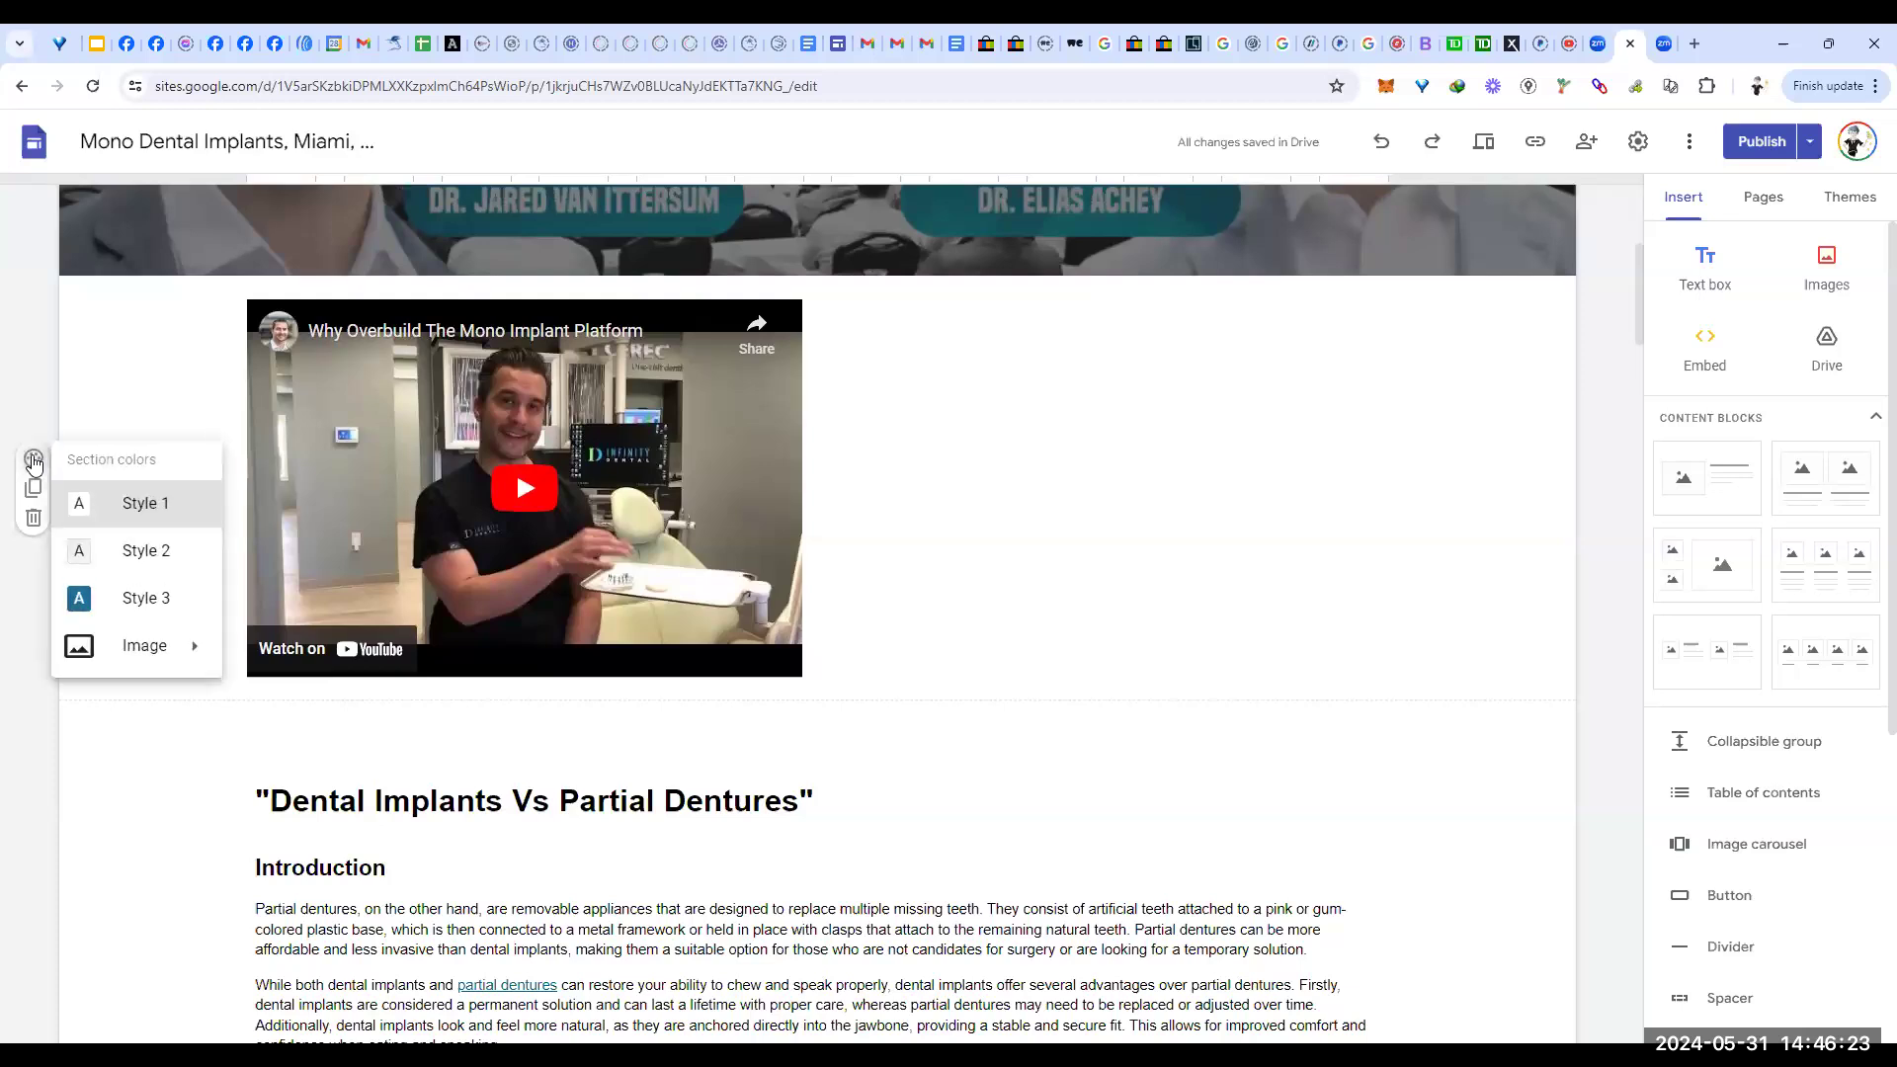
pyautogui.moveTo(148, 646)
pyautogui.click(106, 769)
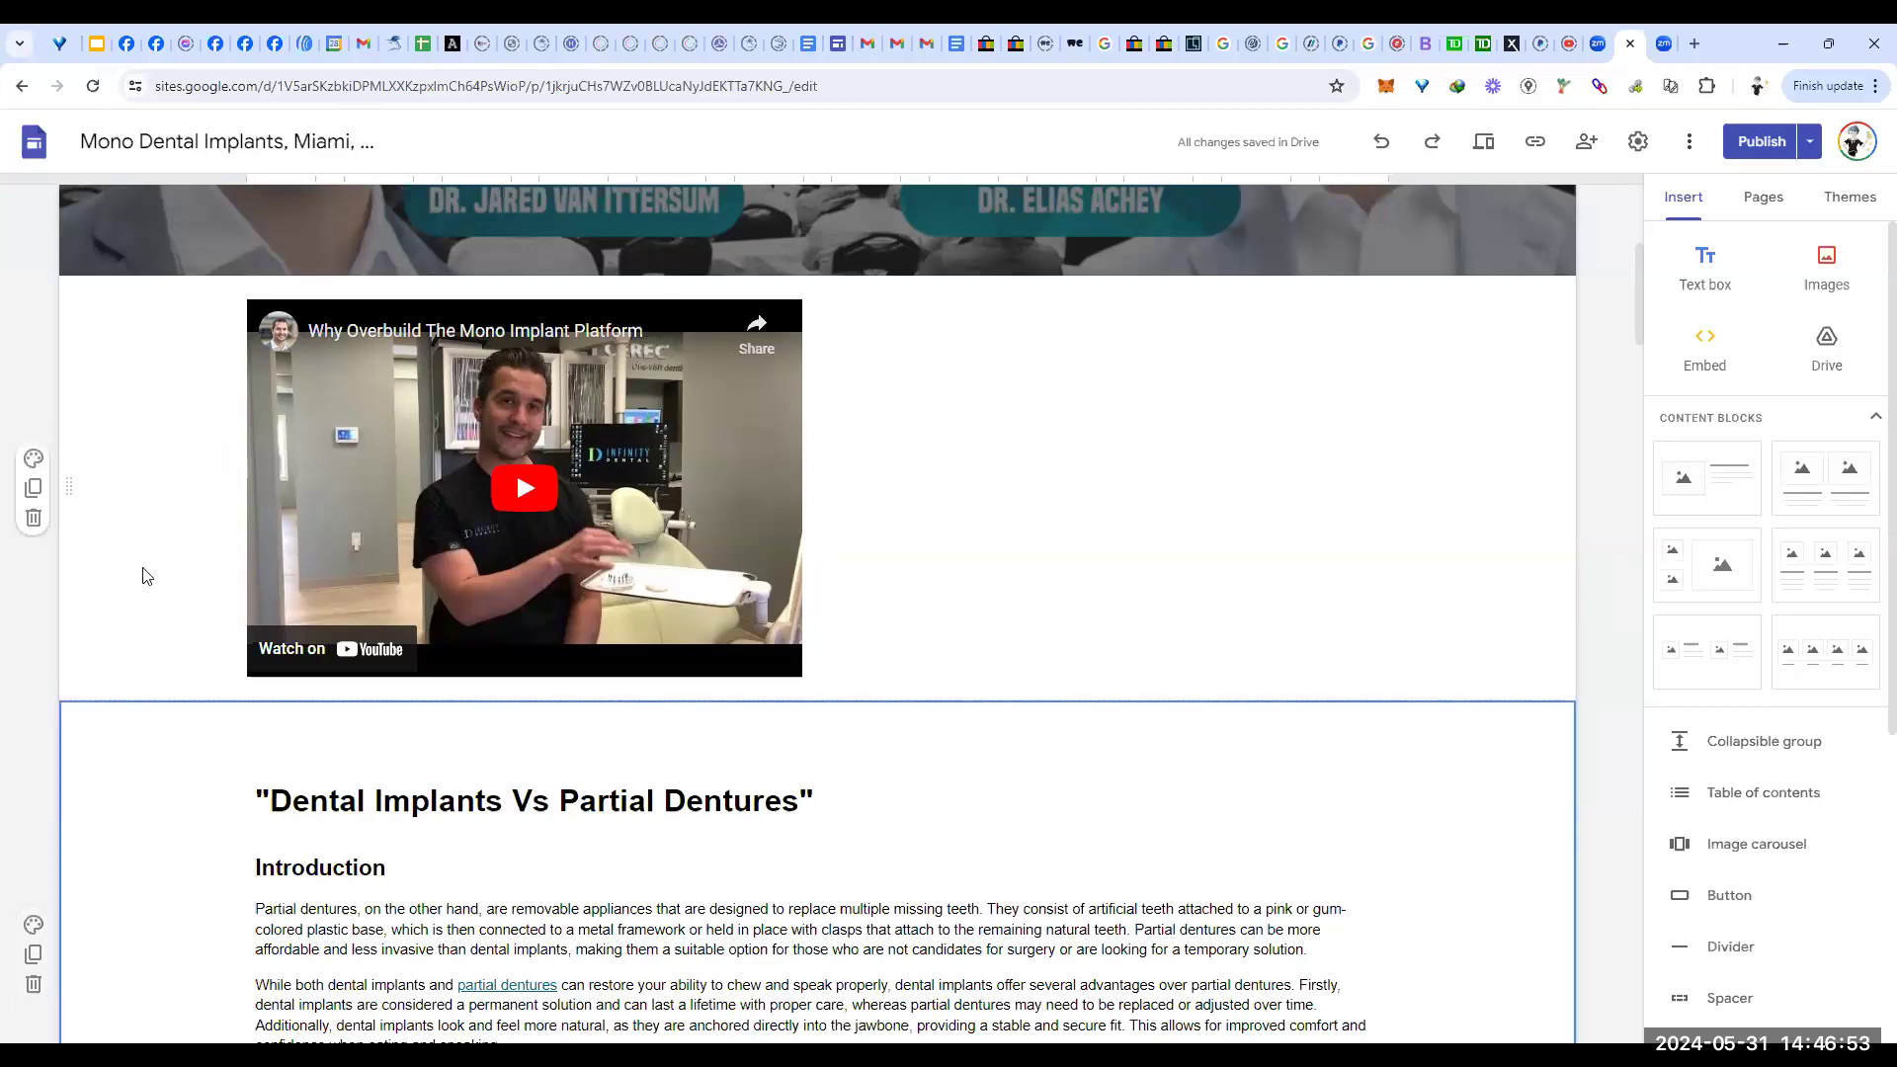
pyautogui.scroll(-2, 144, 576)
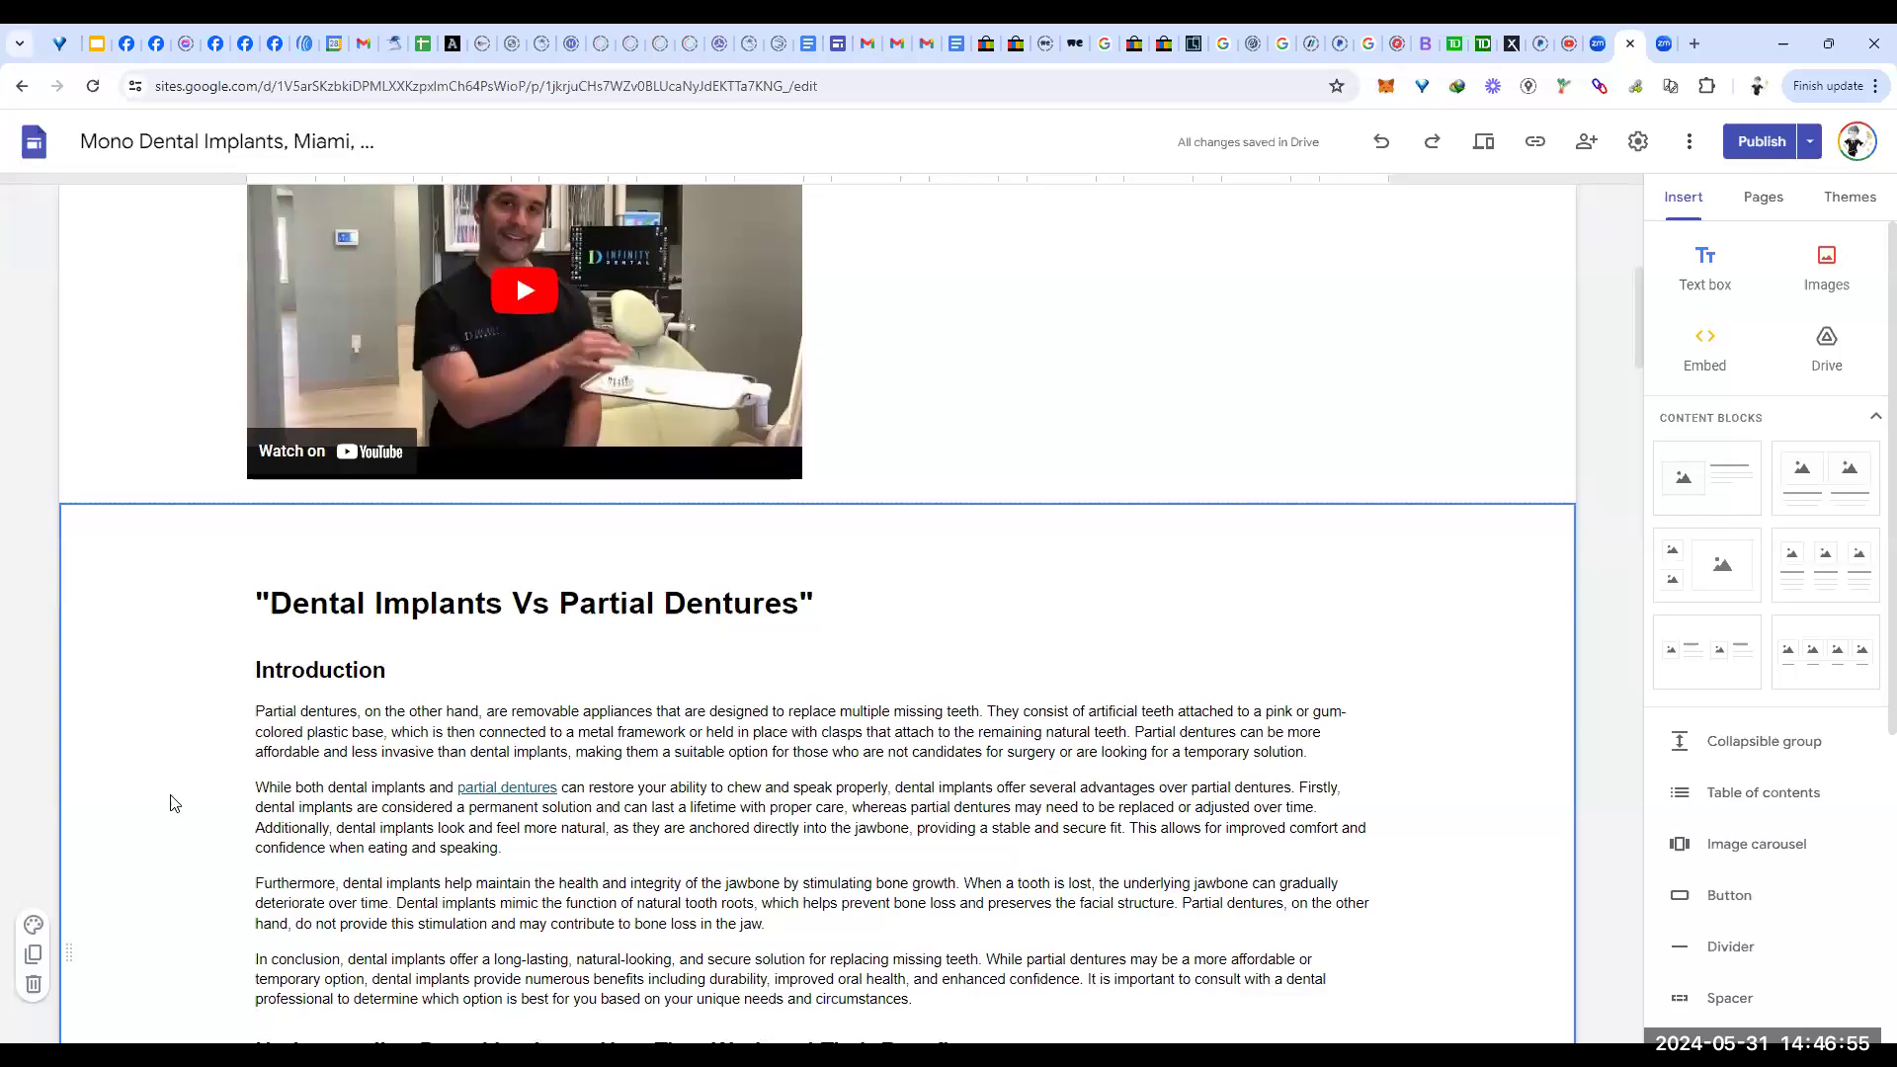
pyautogui.scroll(-4, 181, 743)
pyautogui.scroll(-8, 189, 751)
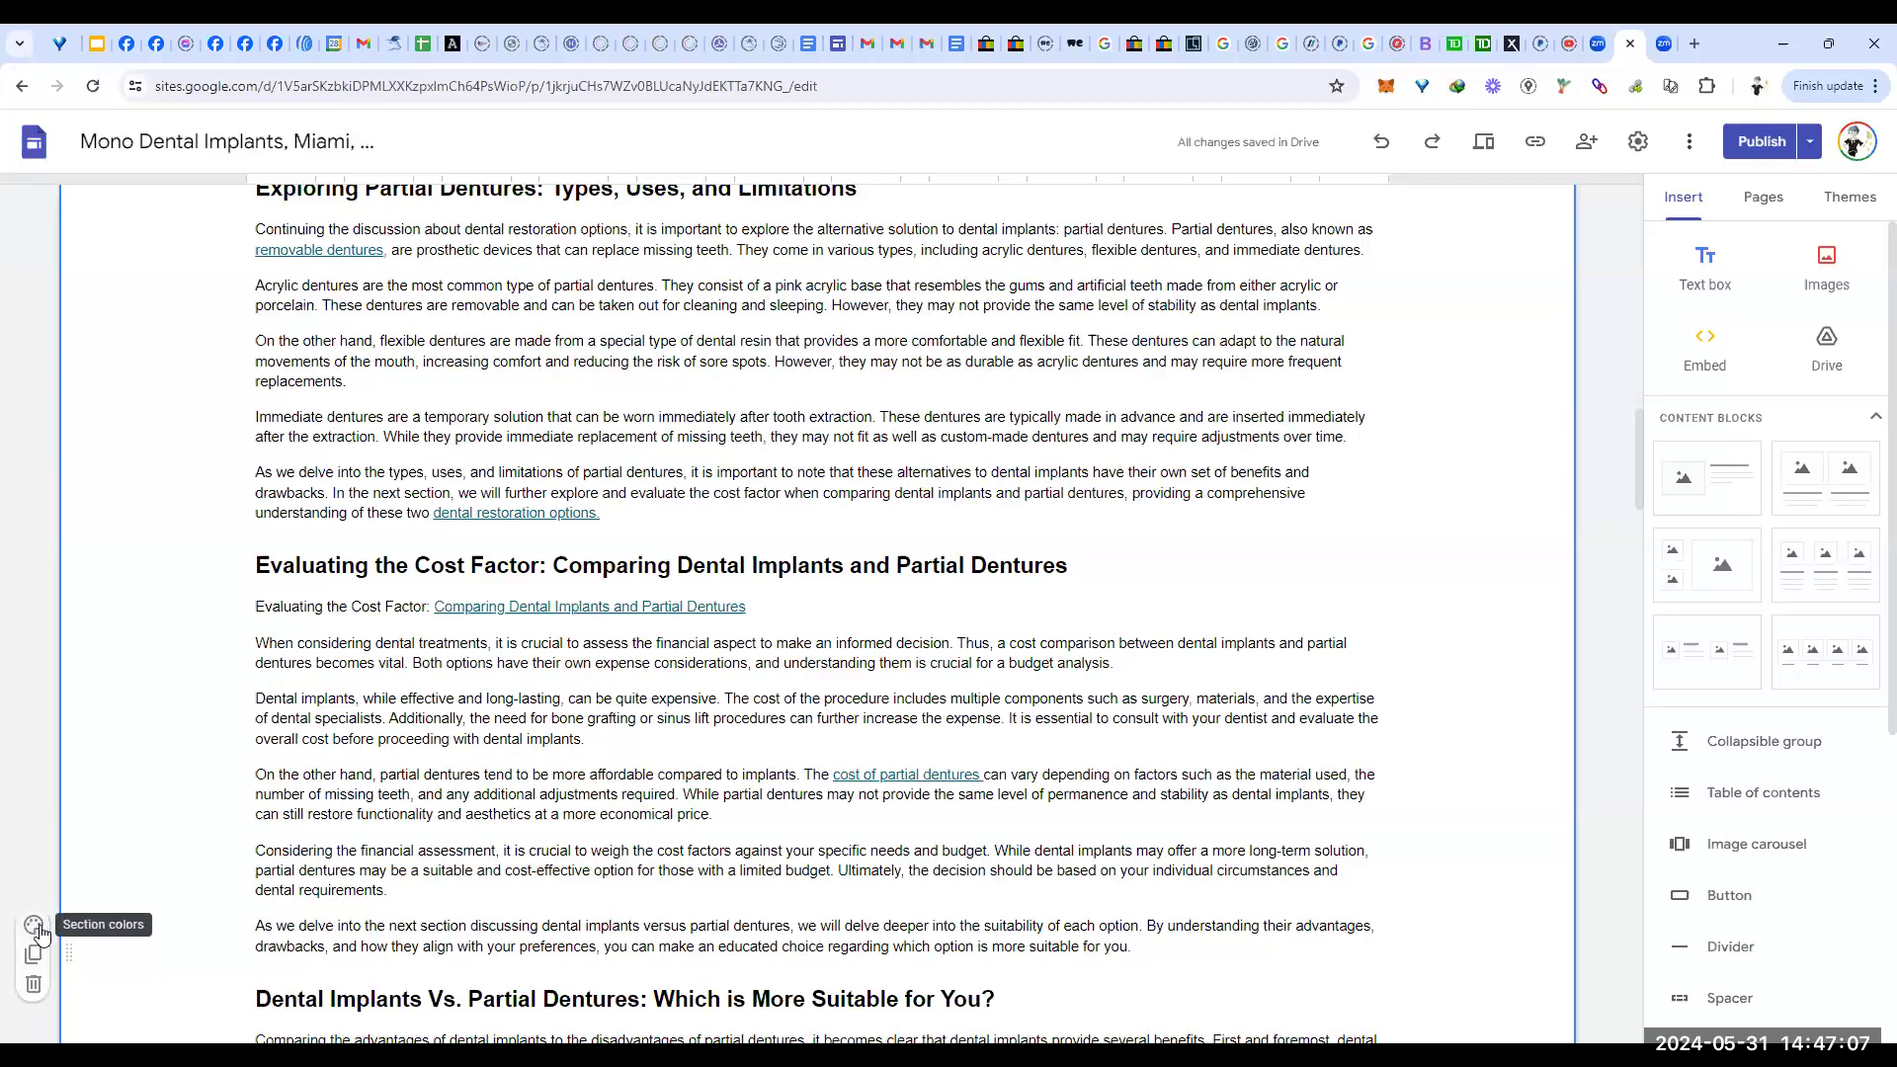
# Step: Set the Dental Implants Vs Partial Dentures section background to the beach gallery image
pyautogui.click(32, 927)
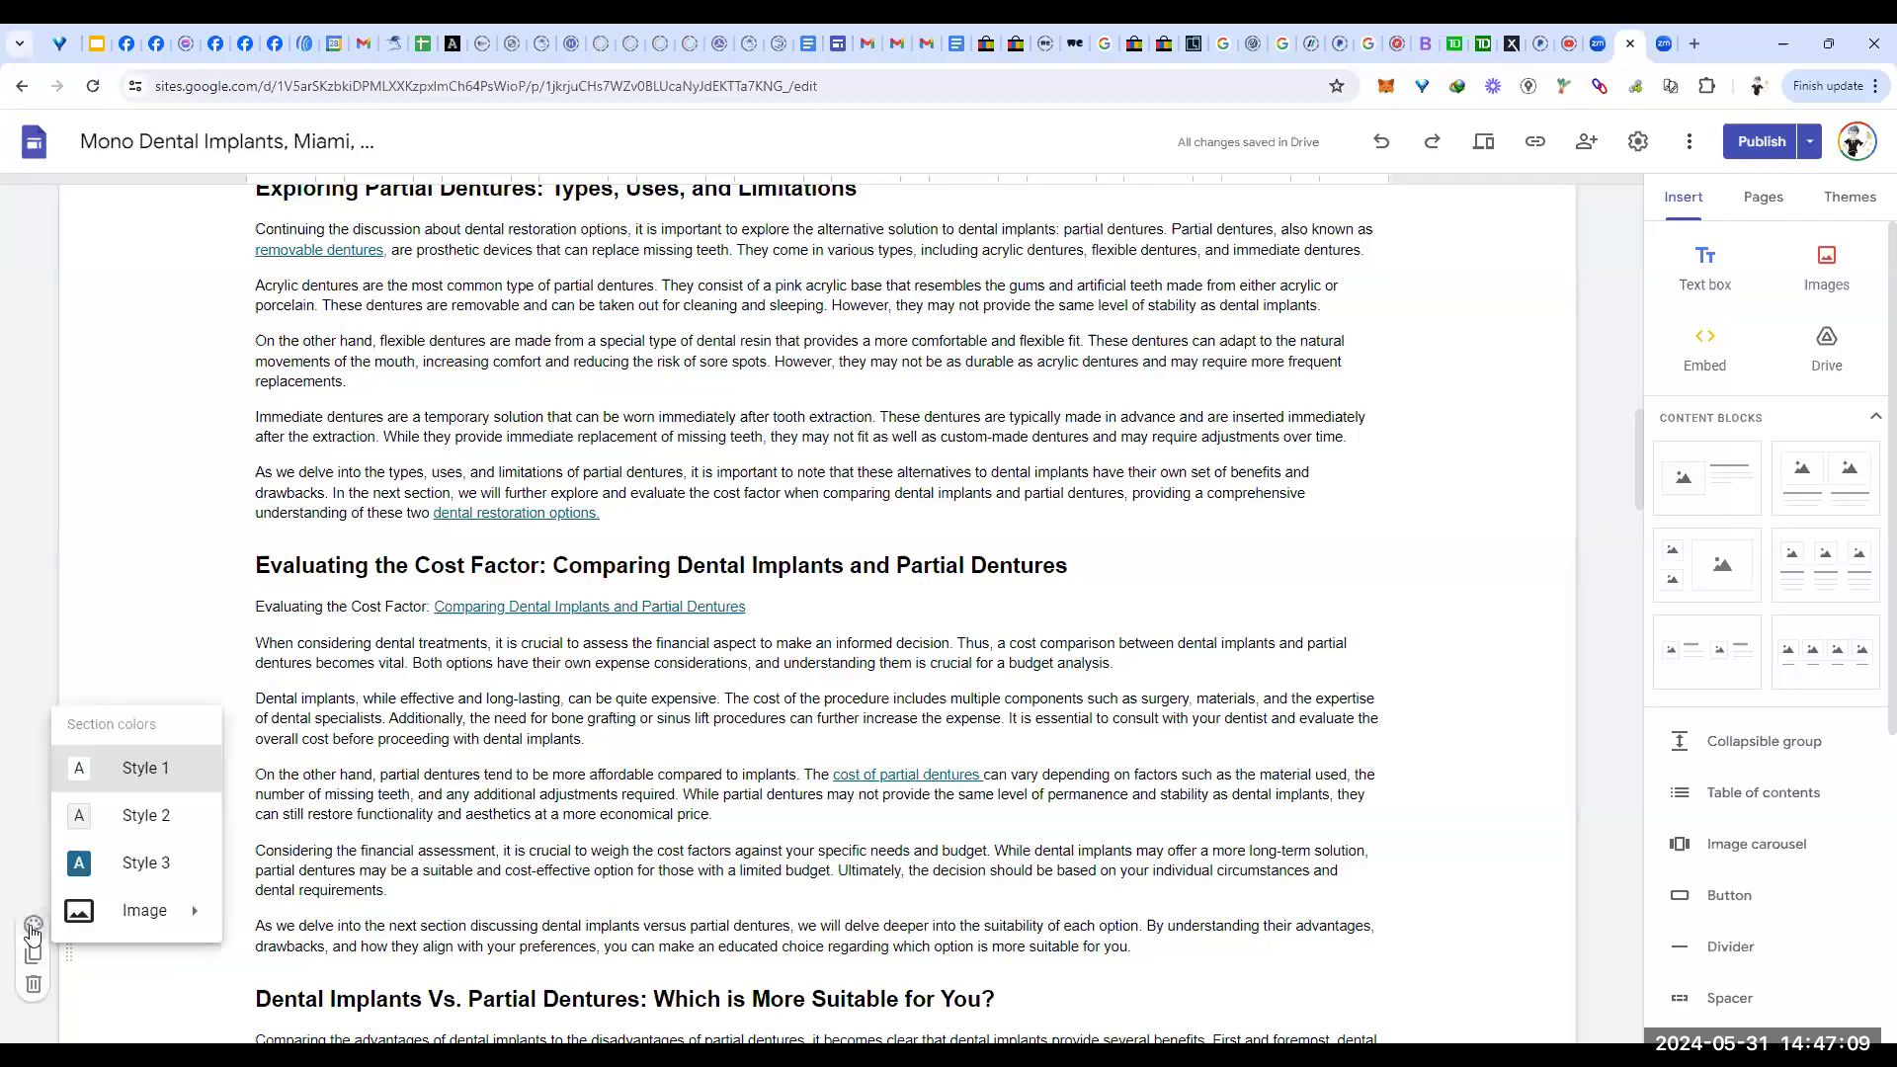
pyautogui.moveTo(150, 914)
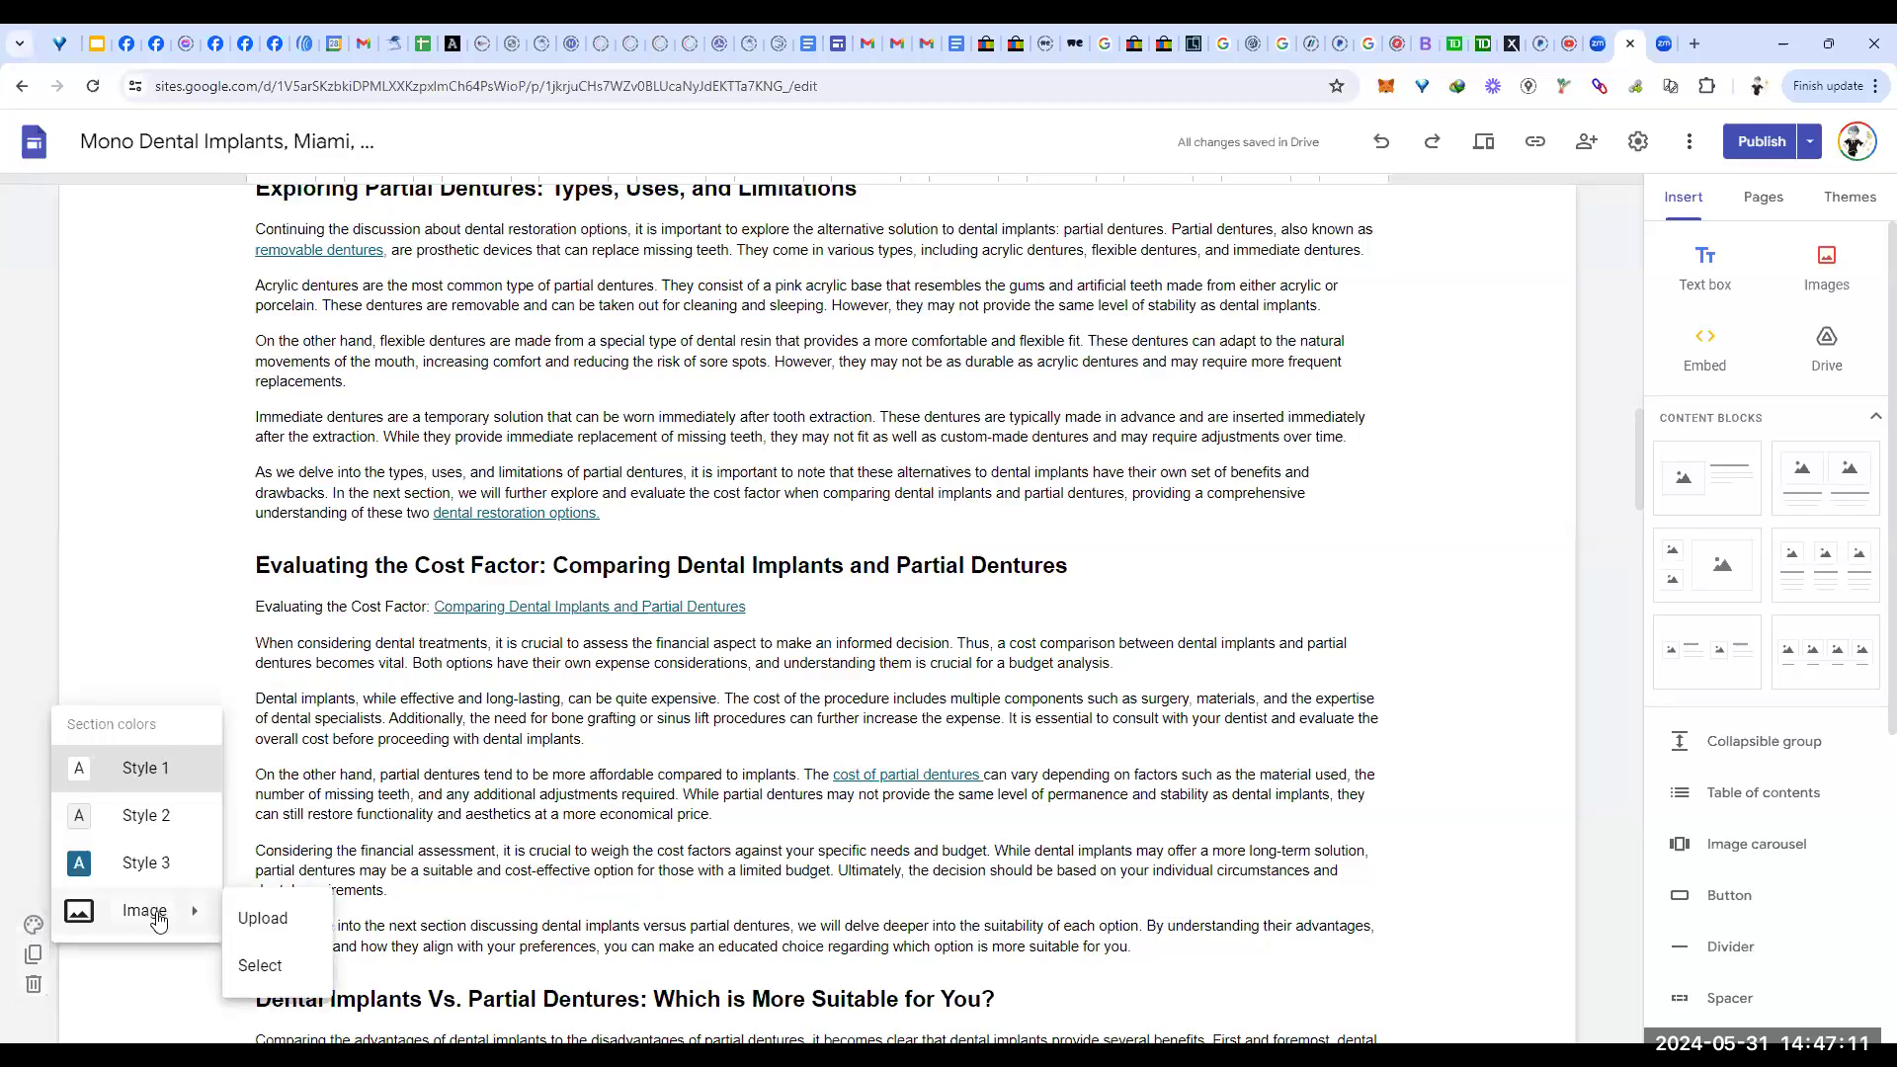
pyautogui.click(261, 968)
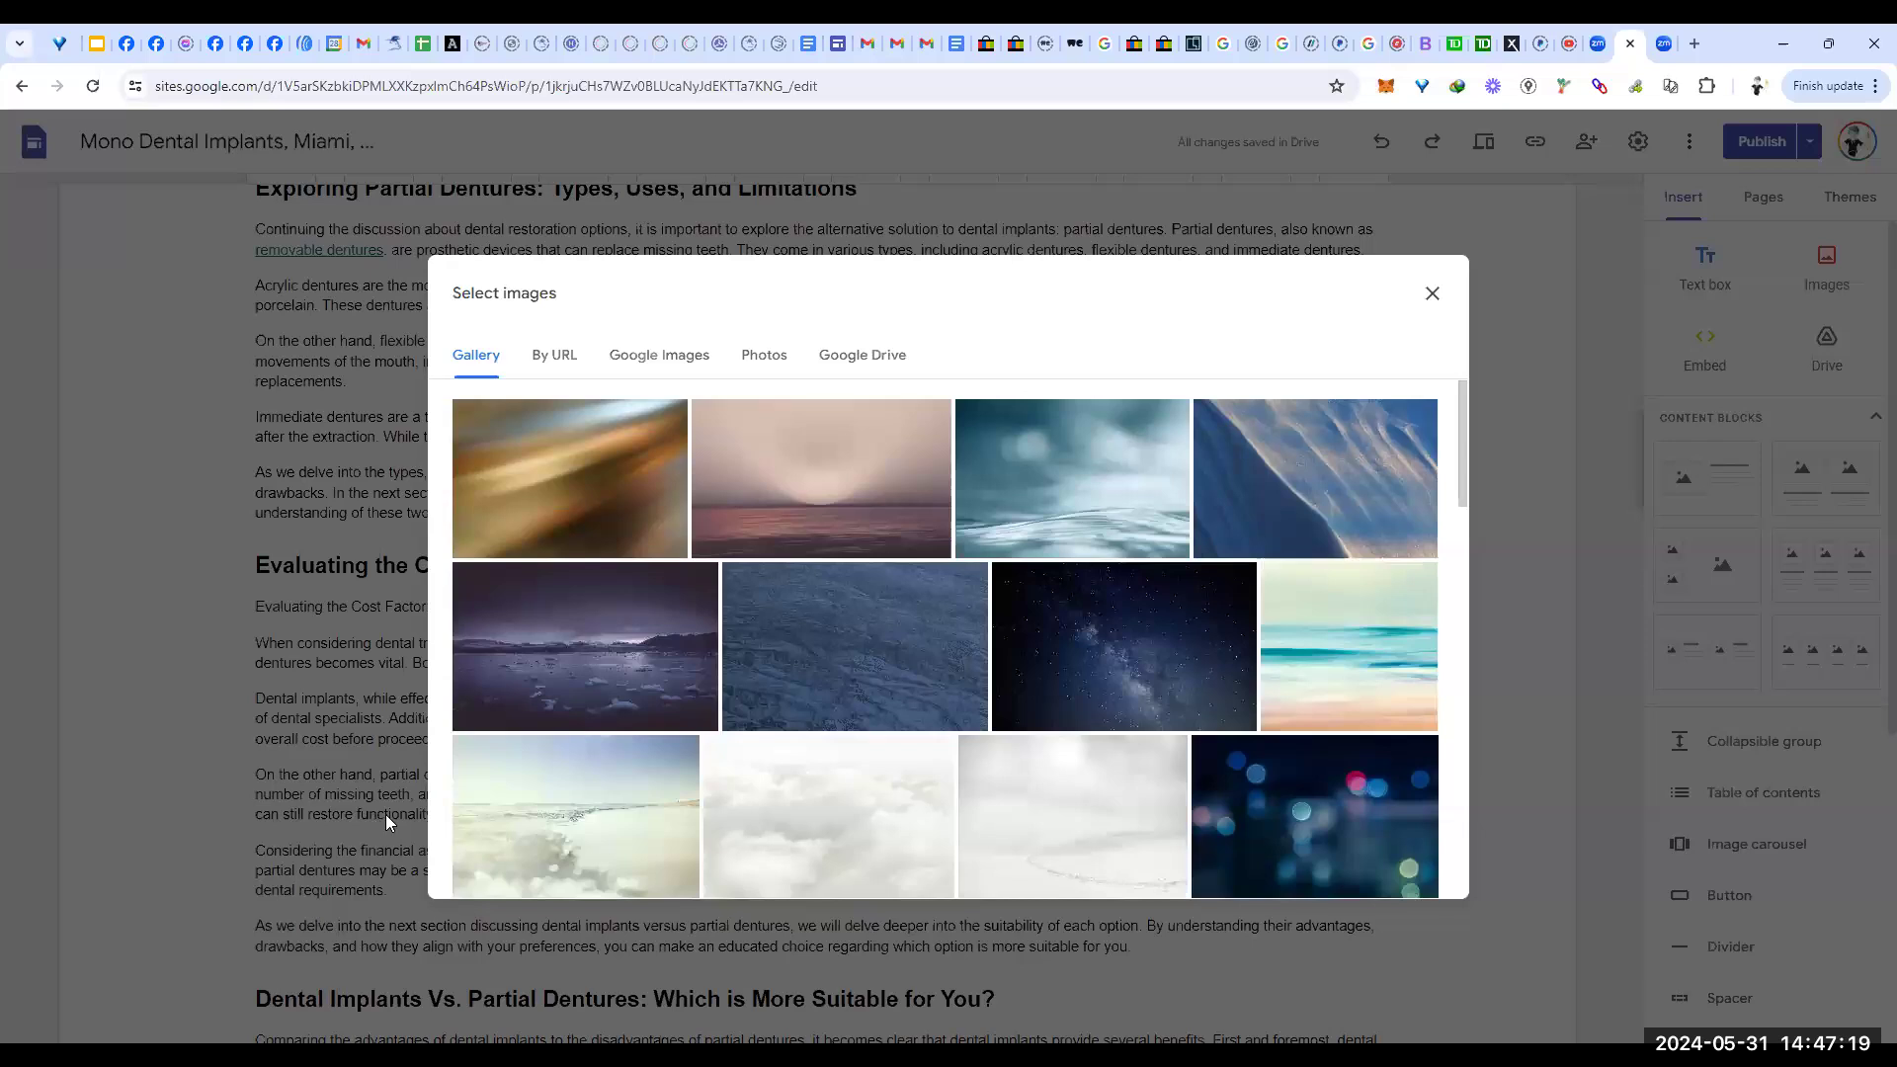
pyautogui.click(1368, 658)
pyautogui.scroll(-4, 1384, 771)
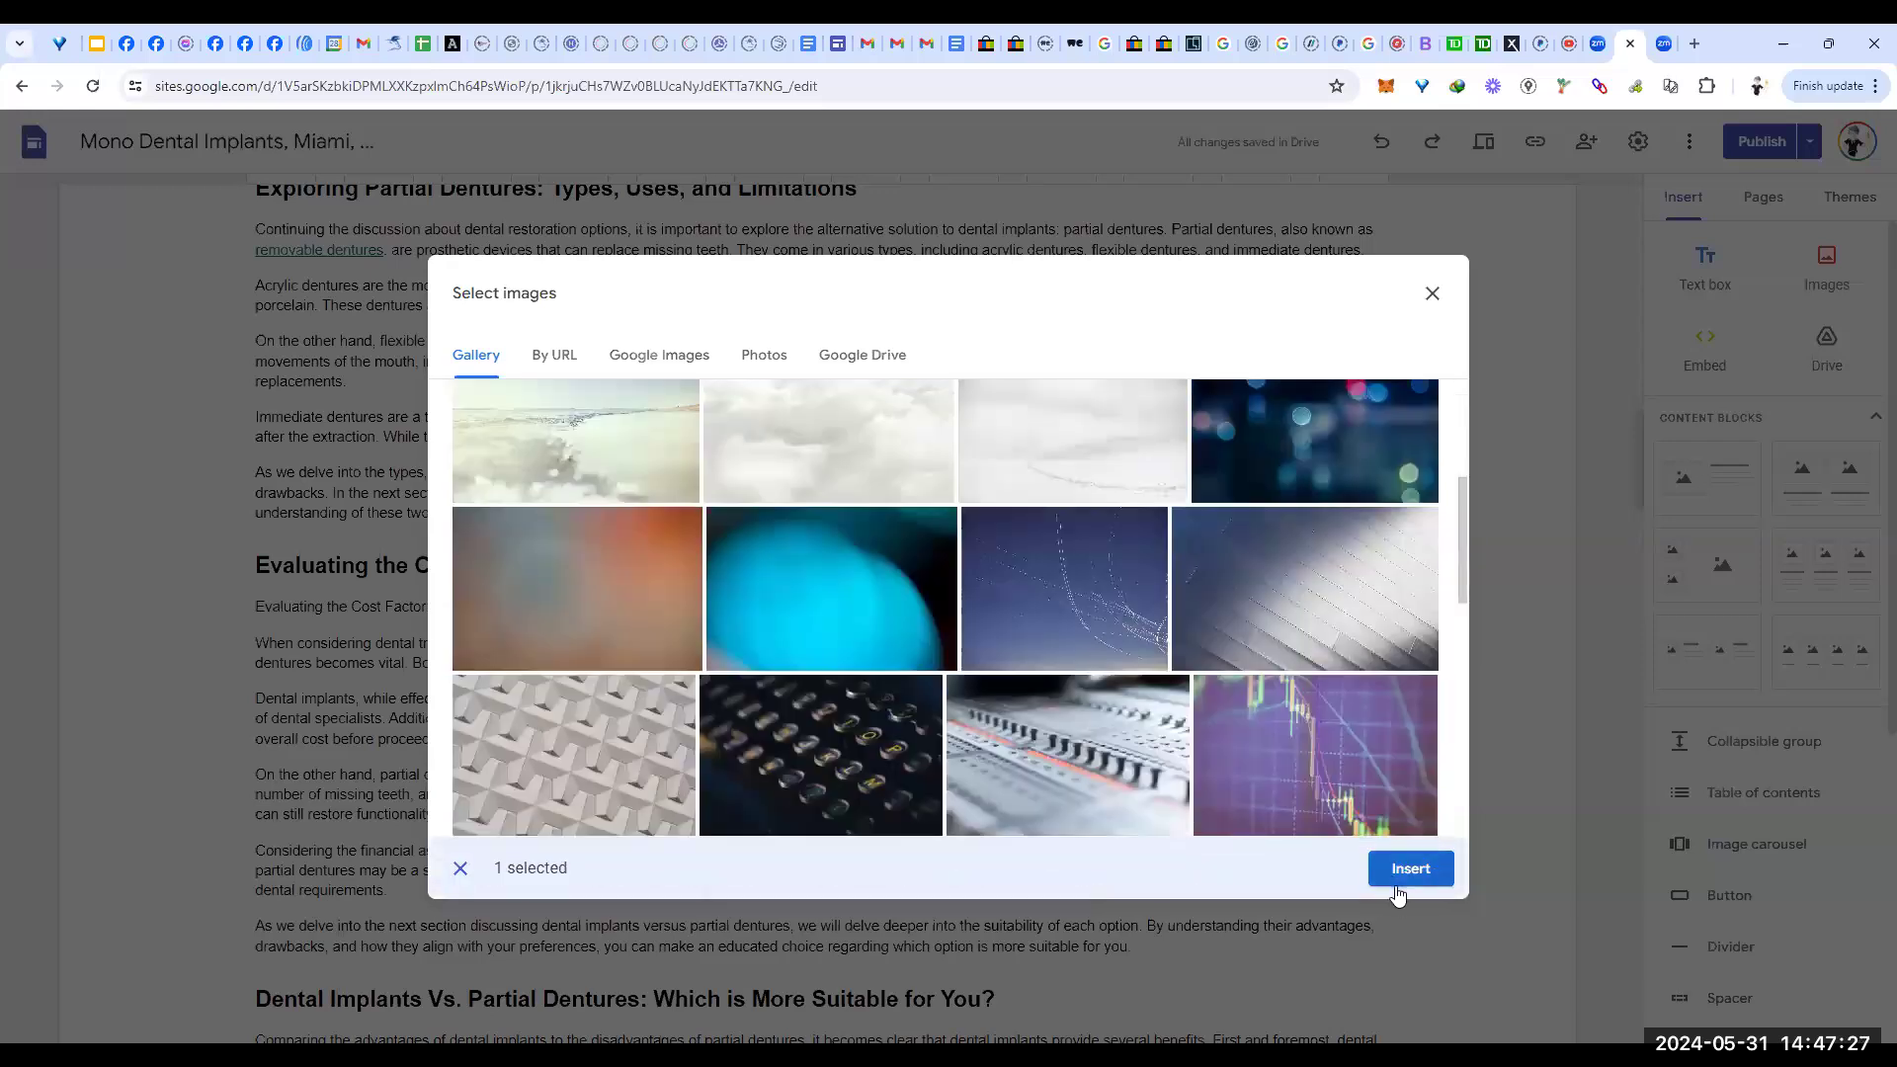
pyautogui.click(1397, 886)
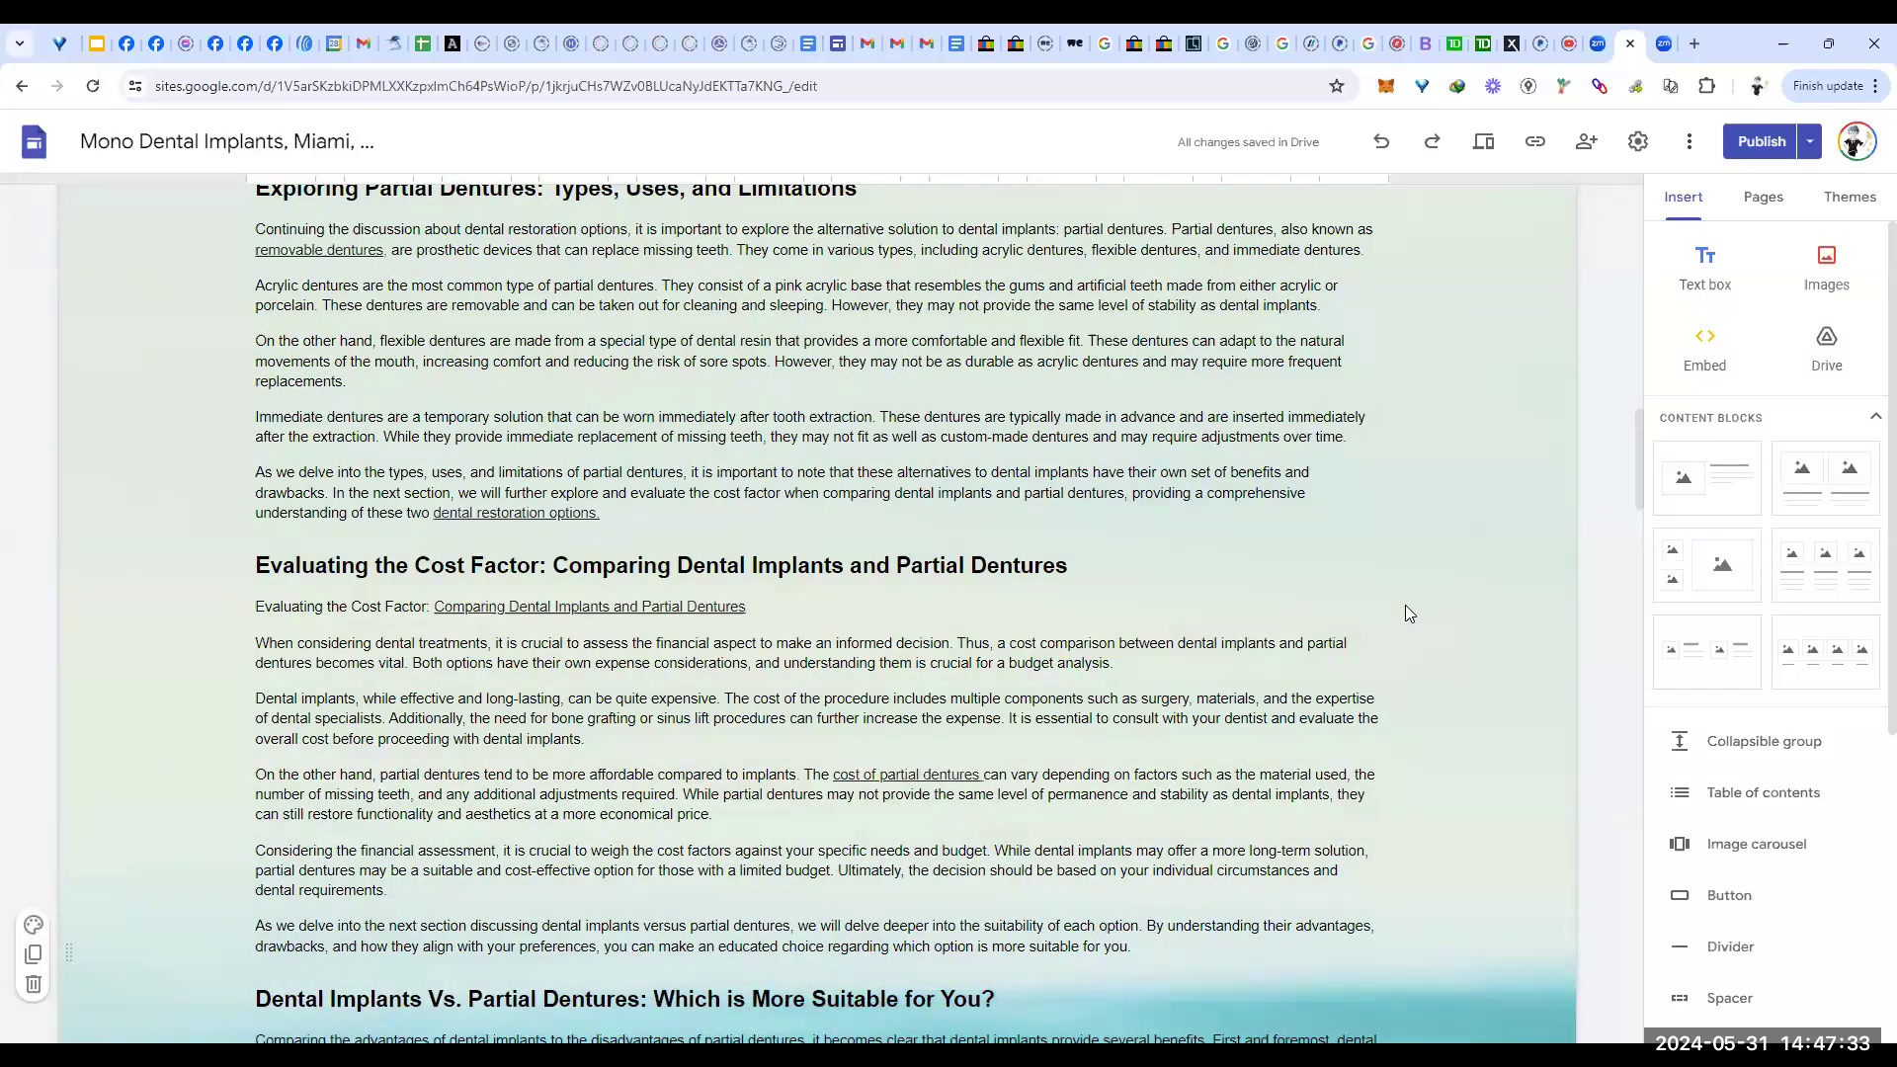
pyautogui.scroll(12, 1413, 598)
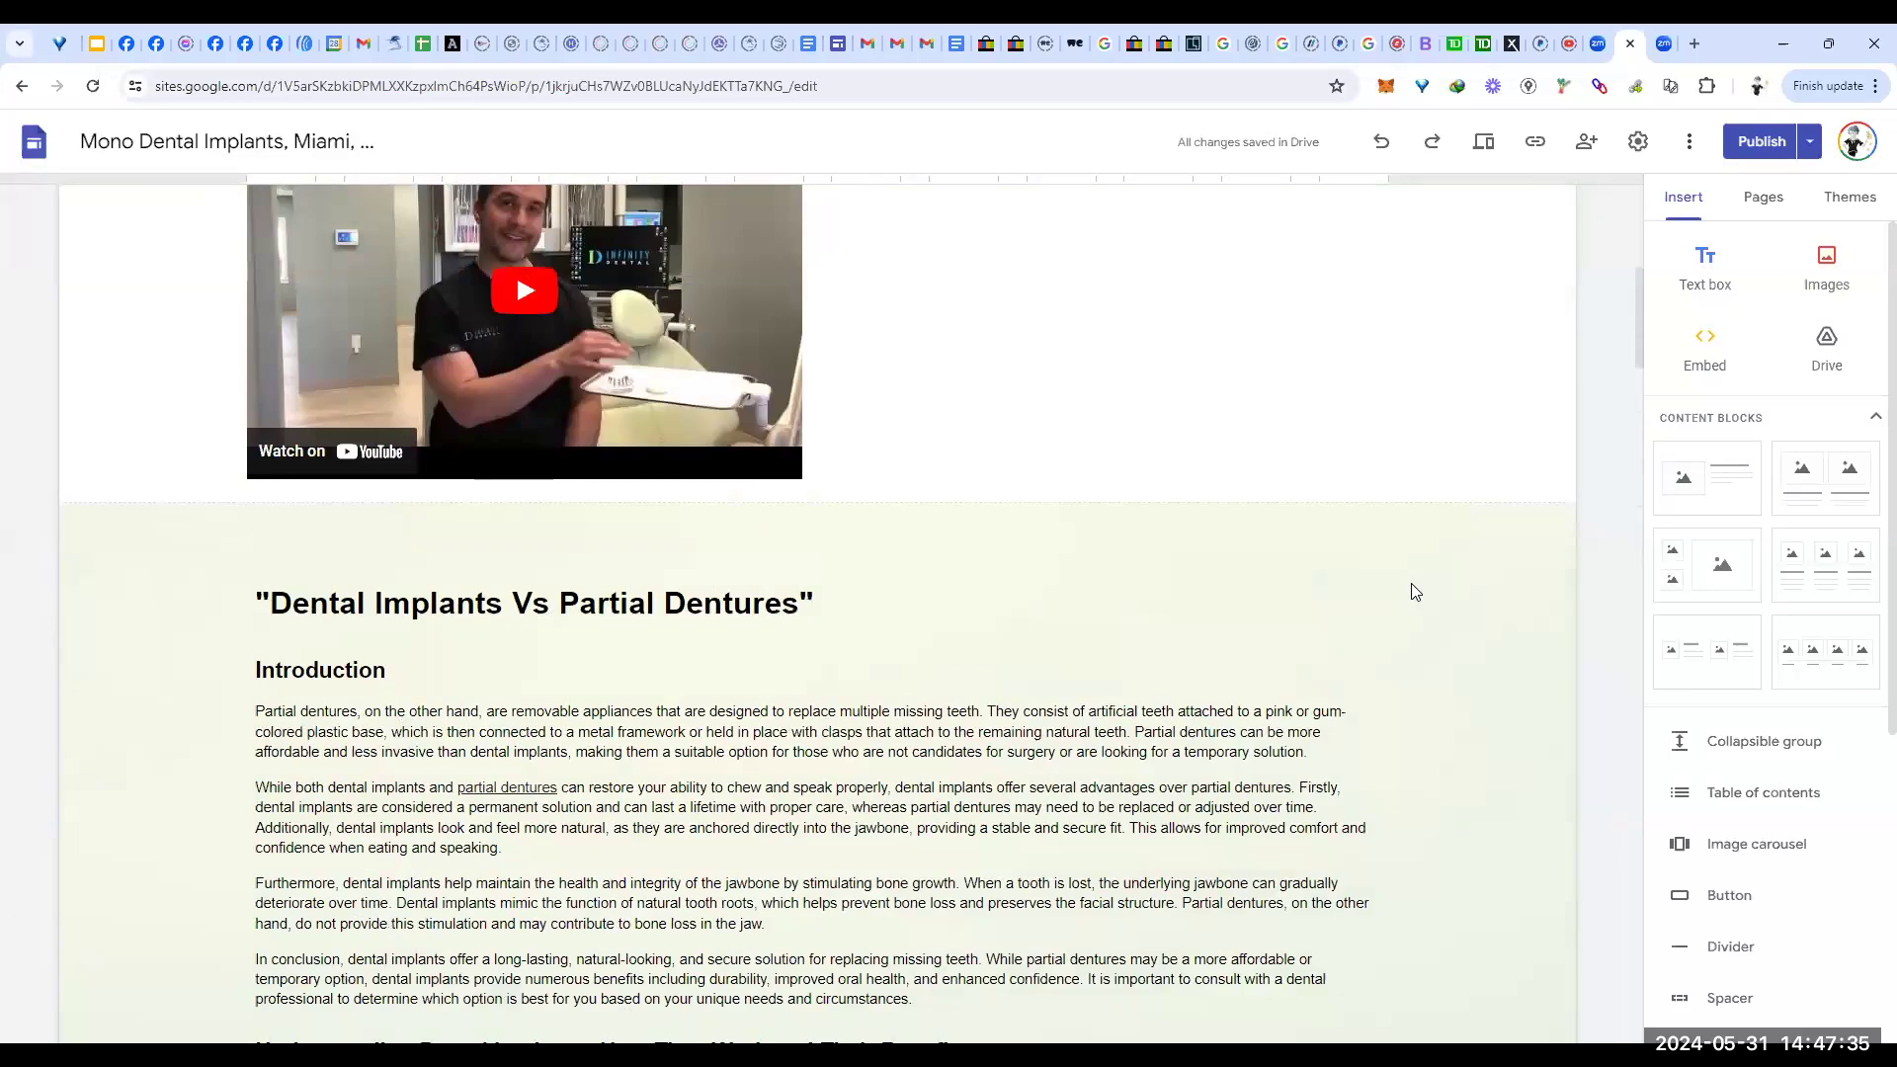
pyautogui.scroll(4, 1413, 591)
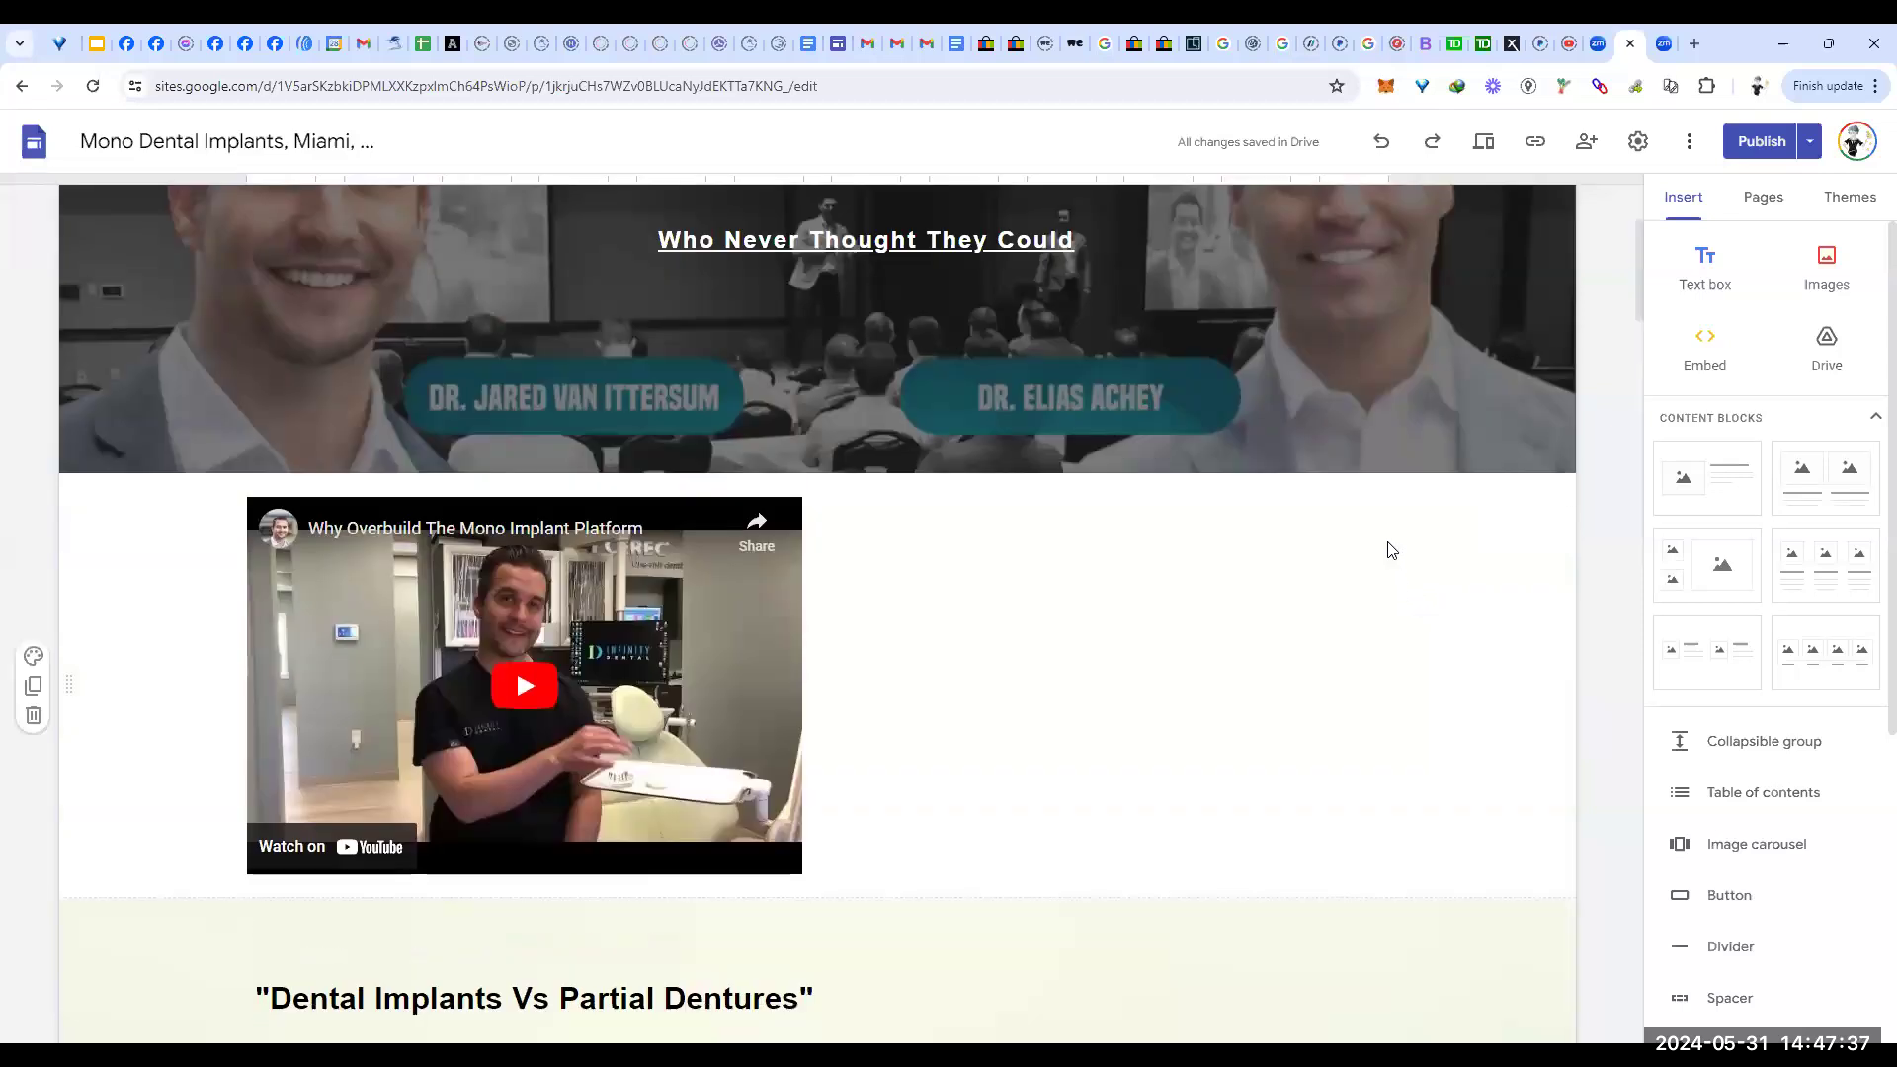
pyautogui.scroll(-4, 1336, 650)
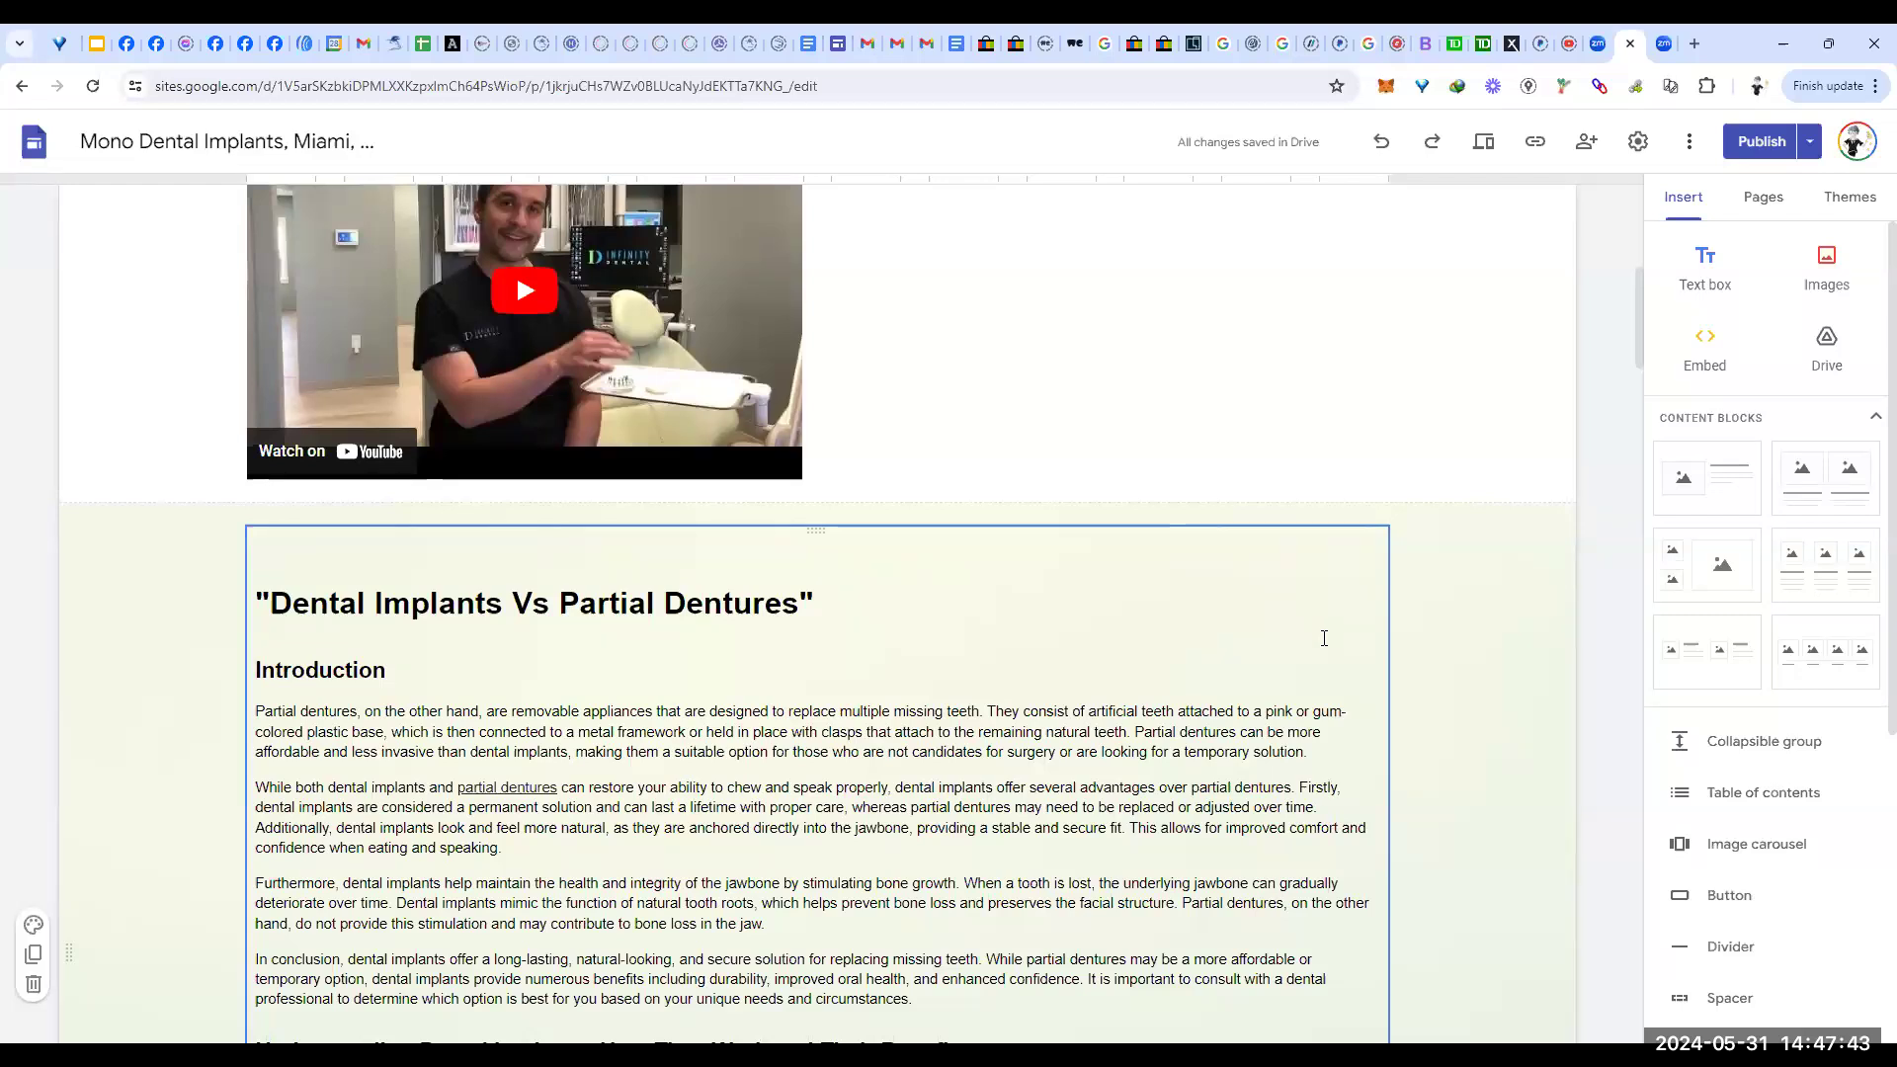
pyautogui.scroll(5, 1324, 638)
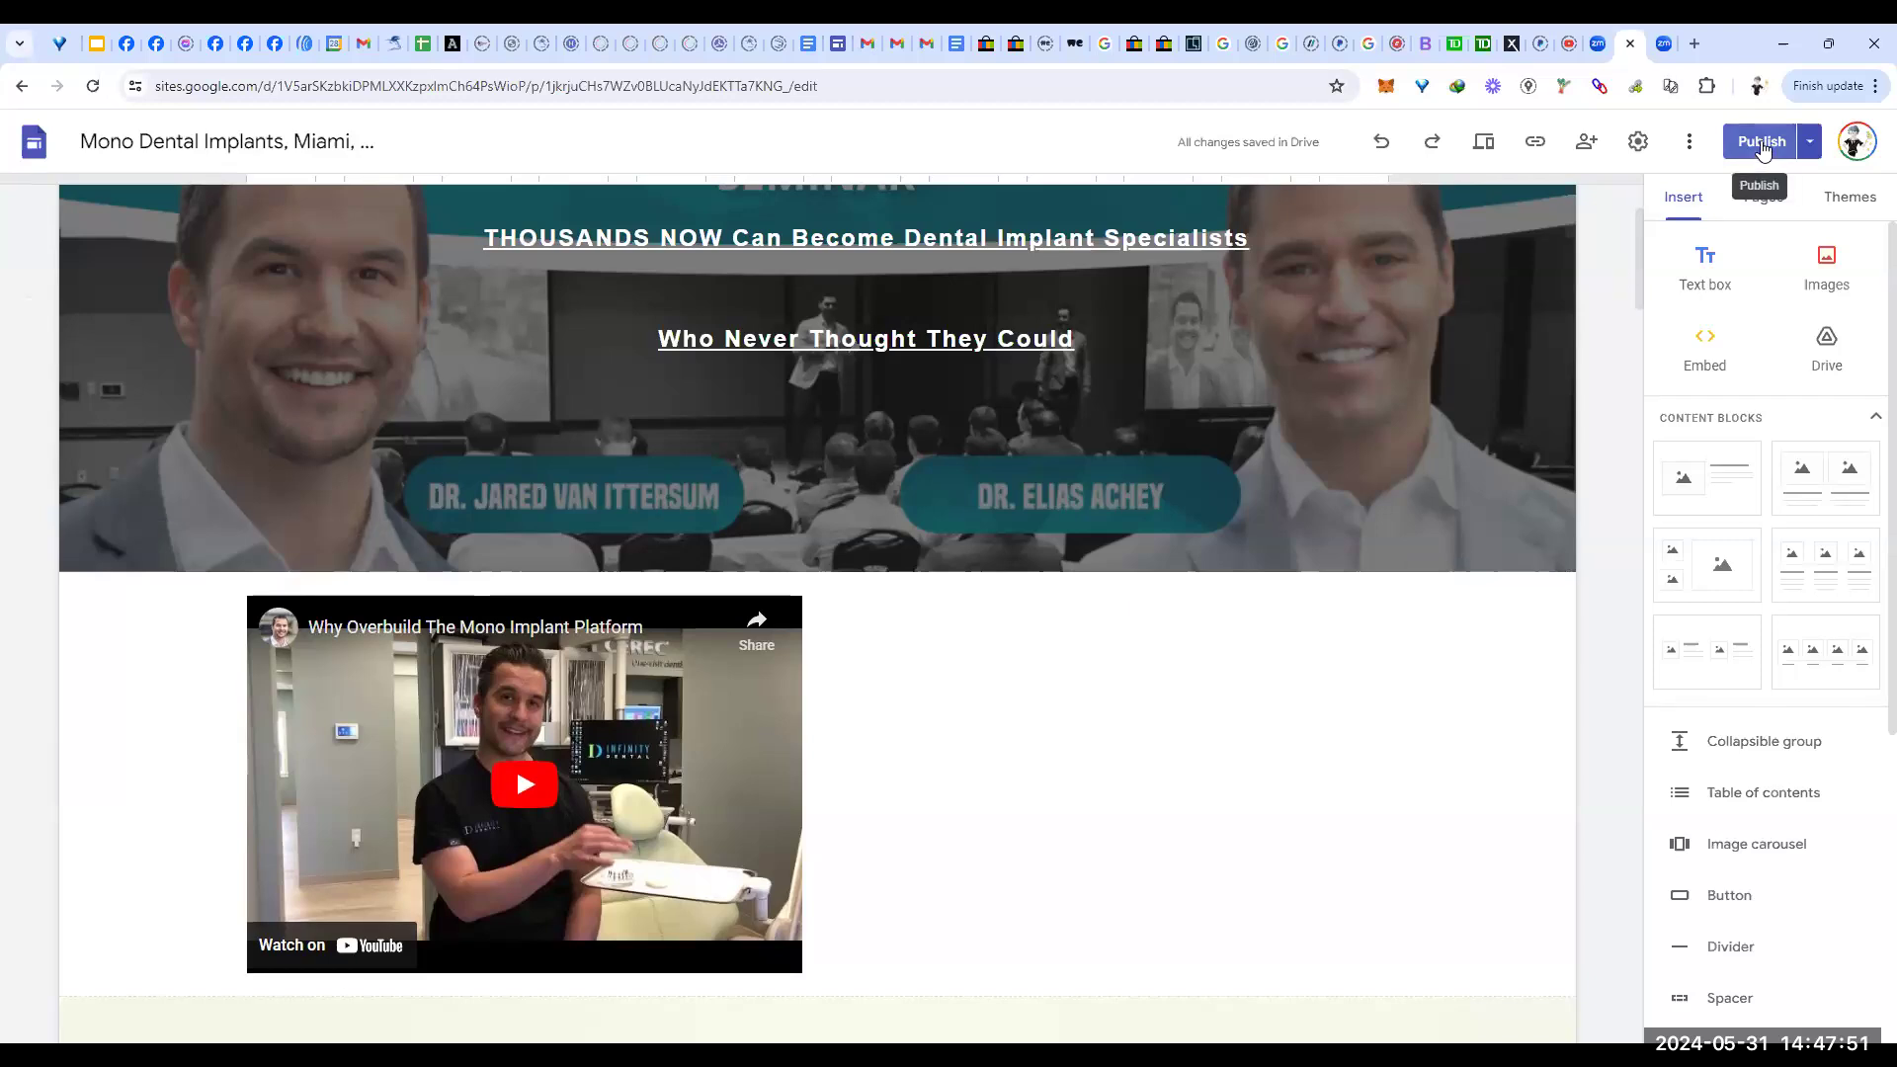
# Step: Review the draft-versus-published changes and publish the site live
pyautogui.click(1762, 143)
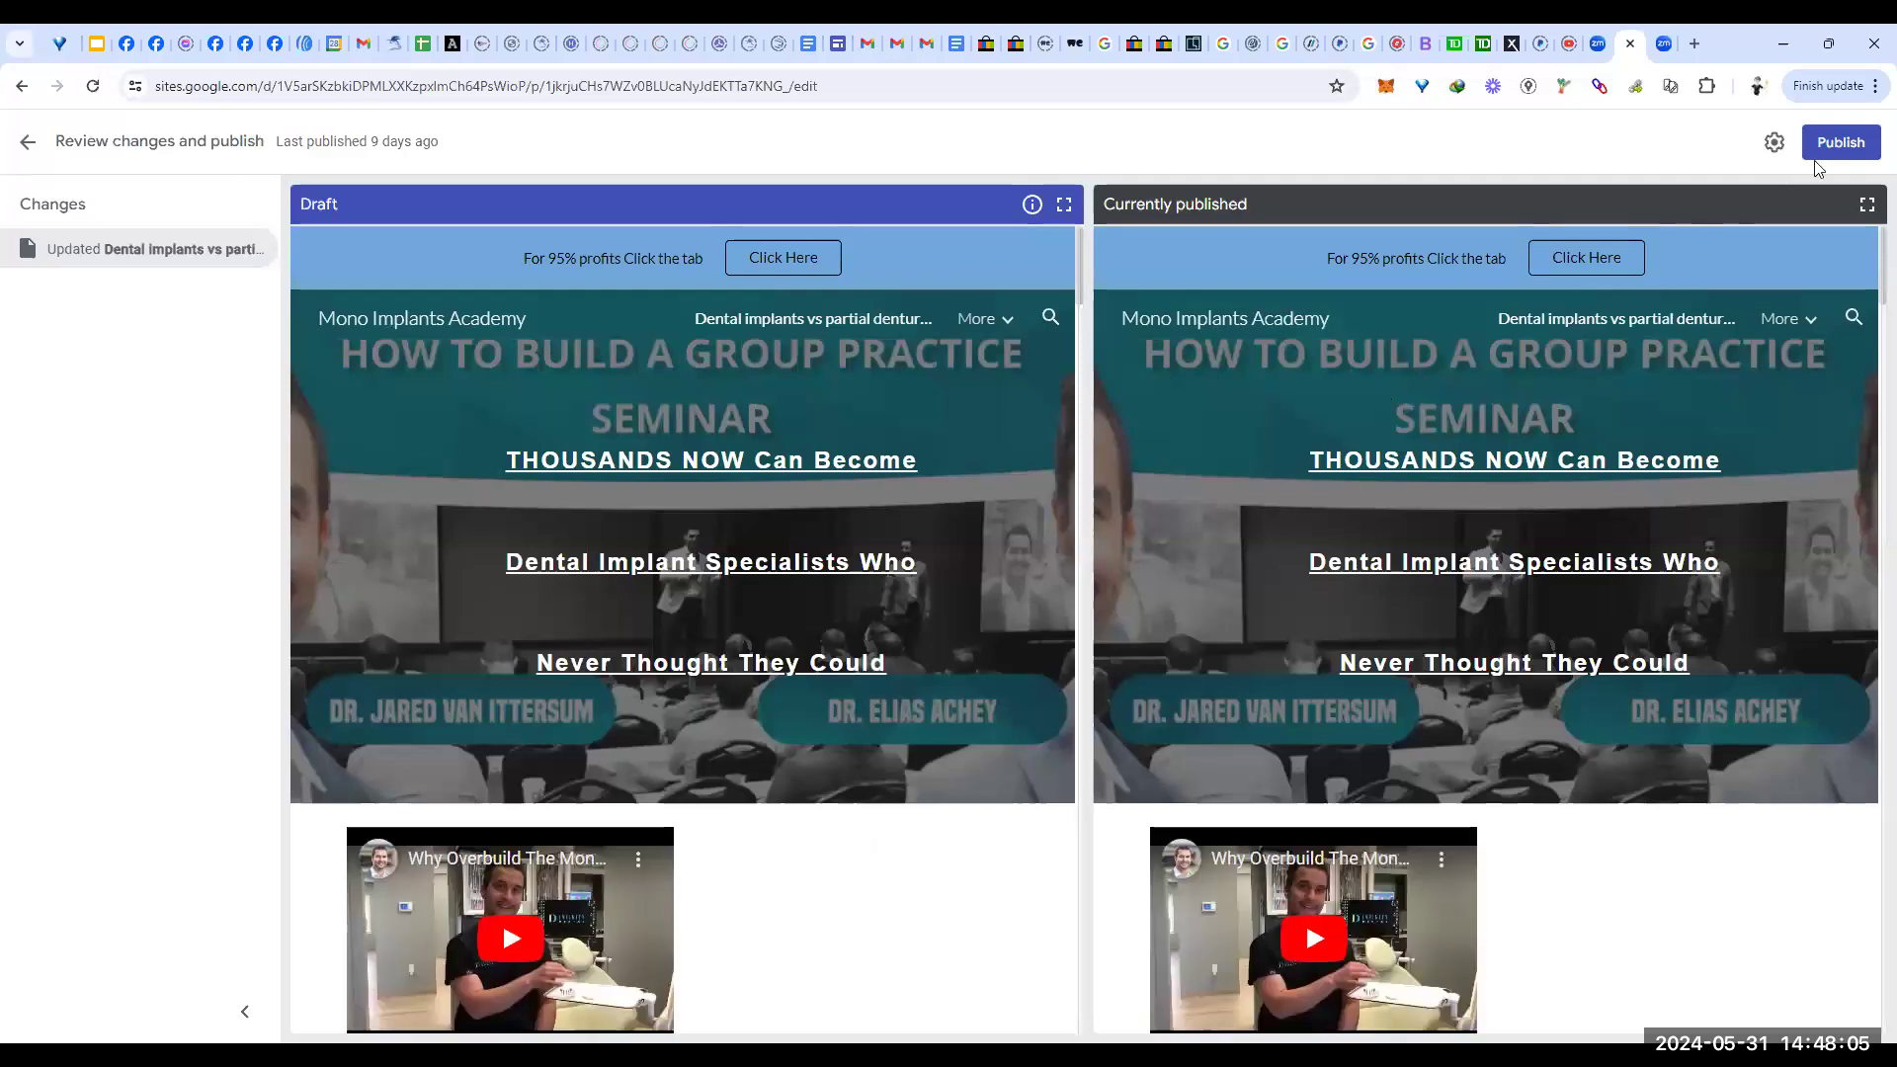
pyautogui.click(1833, 144)
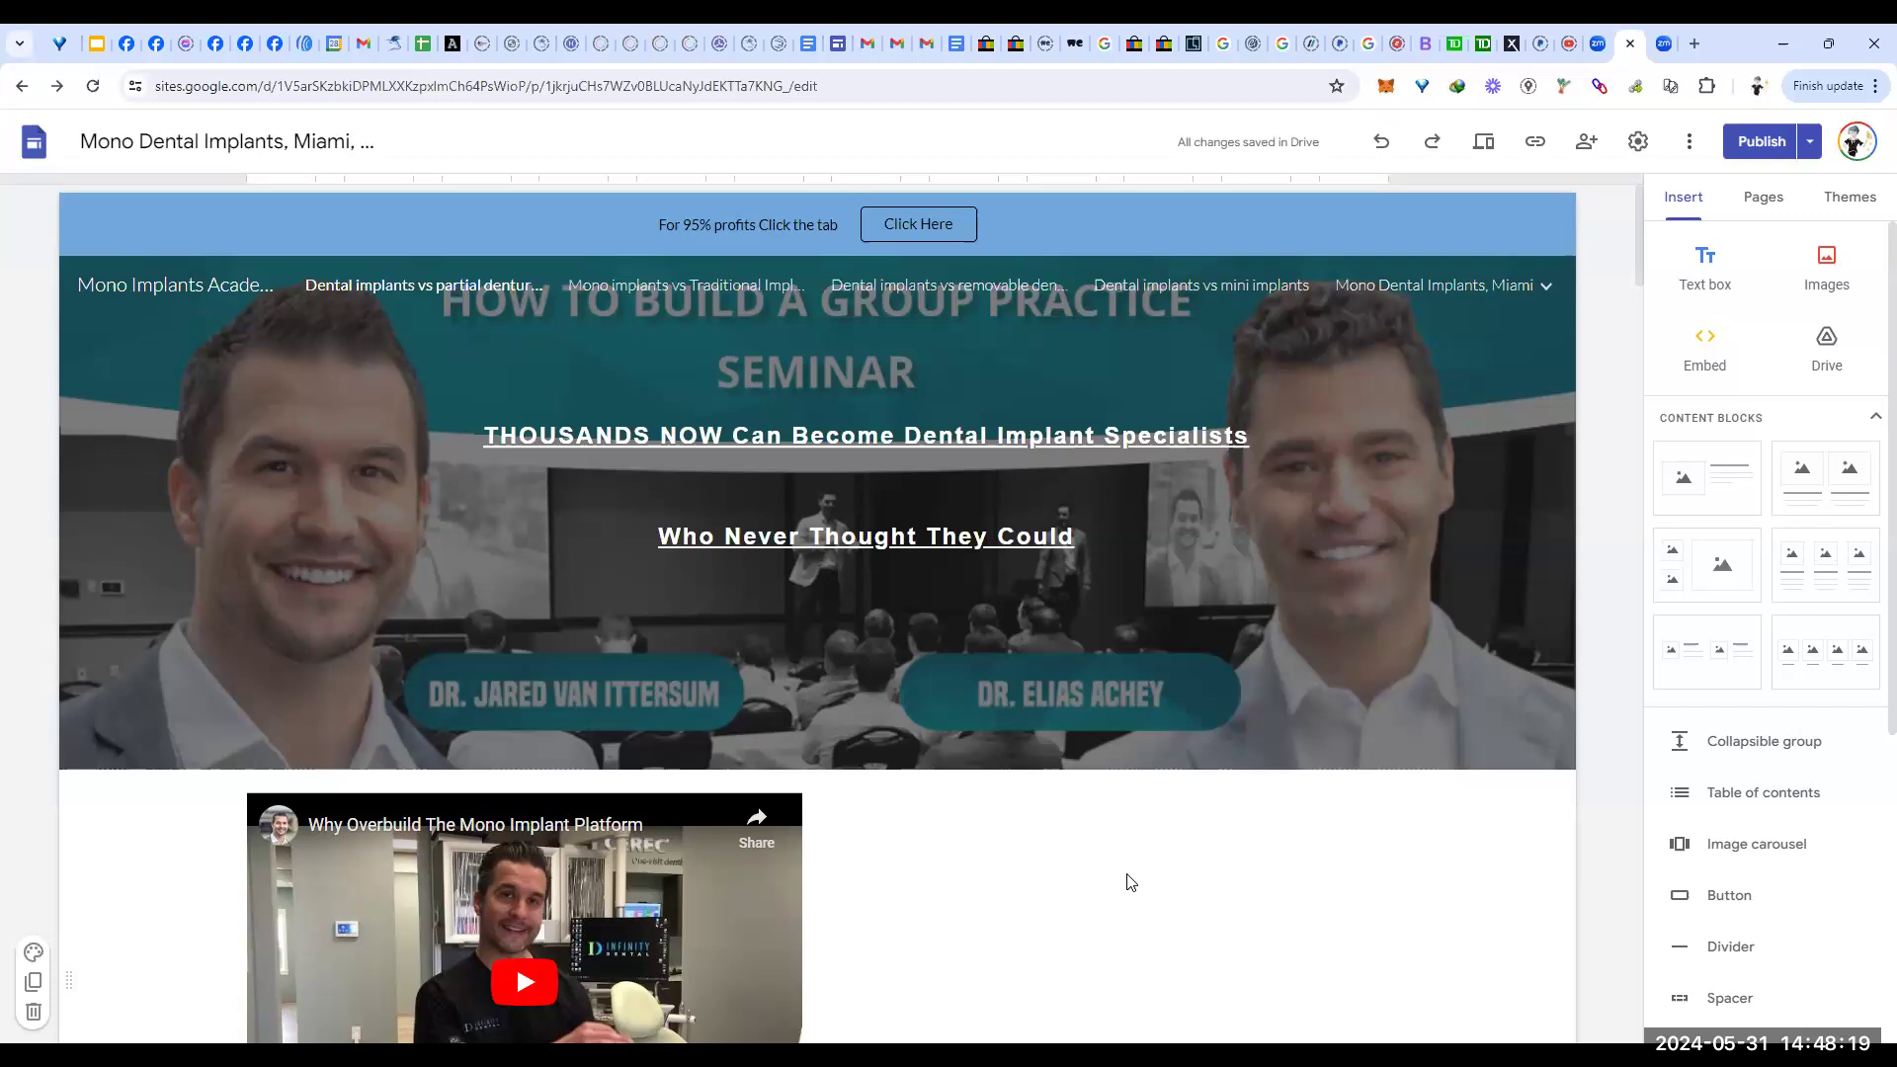
pyautogui.scroll(-5, 1259, 884)
pyautogui.scroll(-4, 1285, 850)
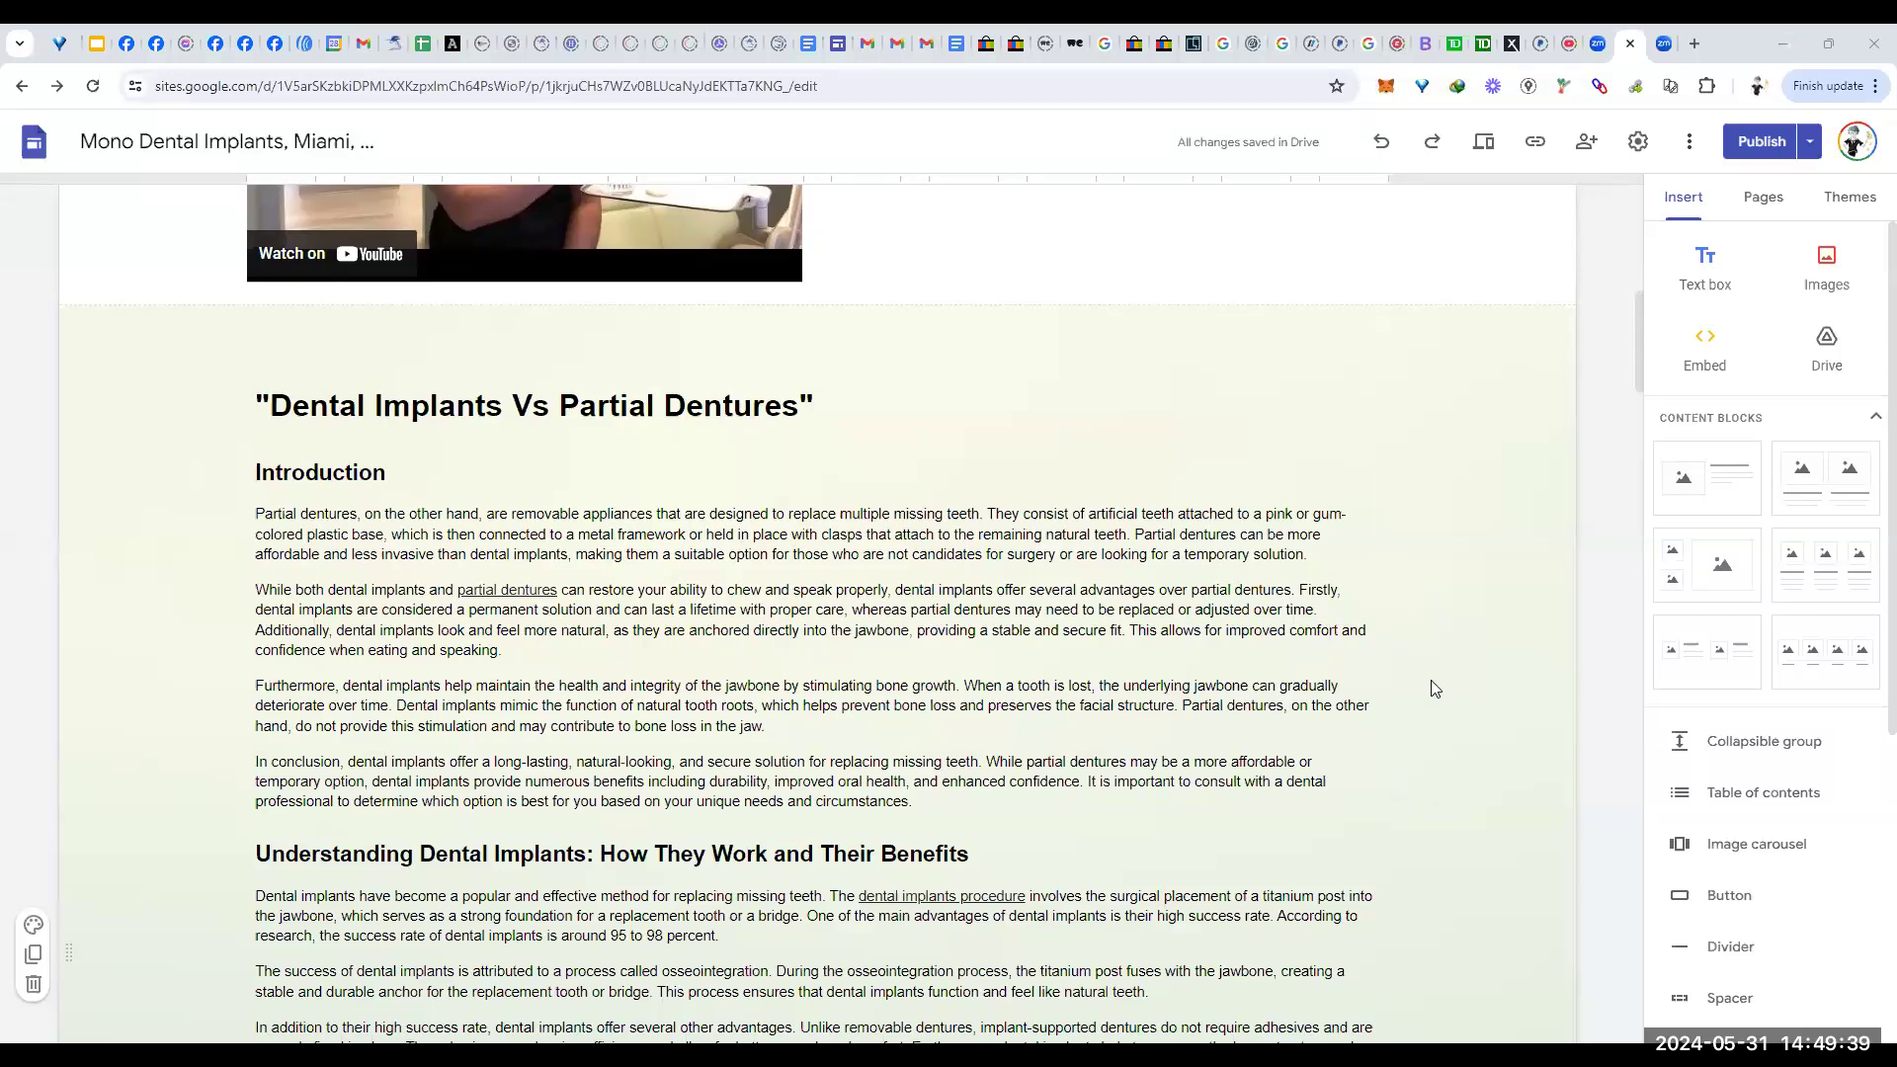
pyautogui.scroll(8, 1431, 676)
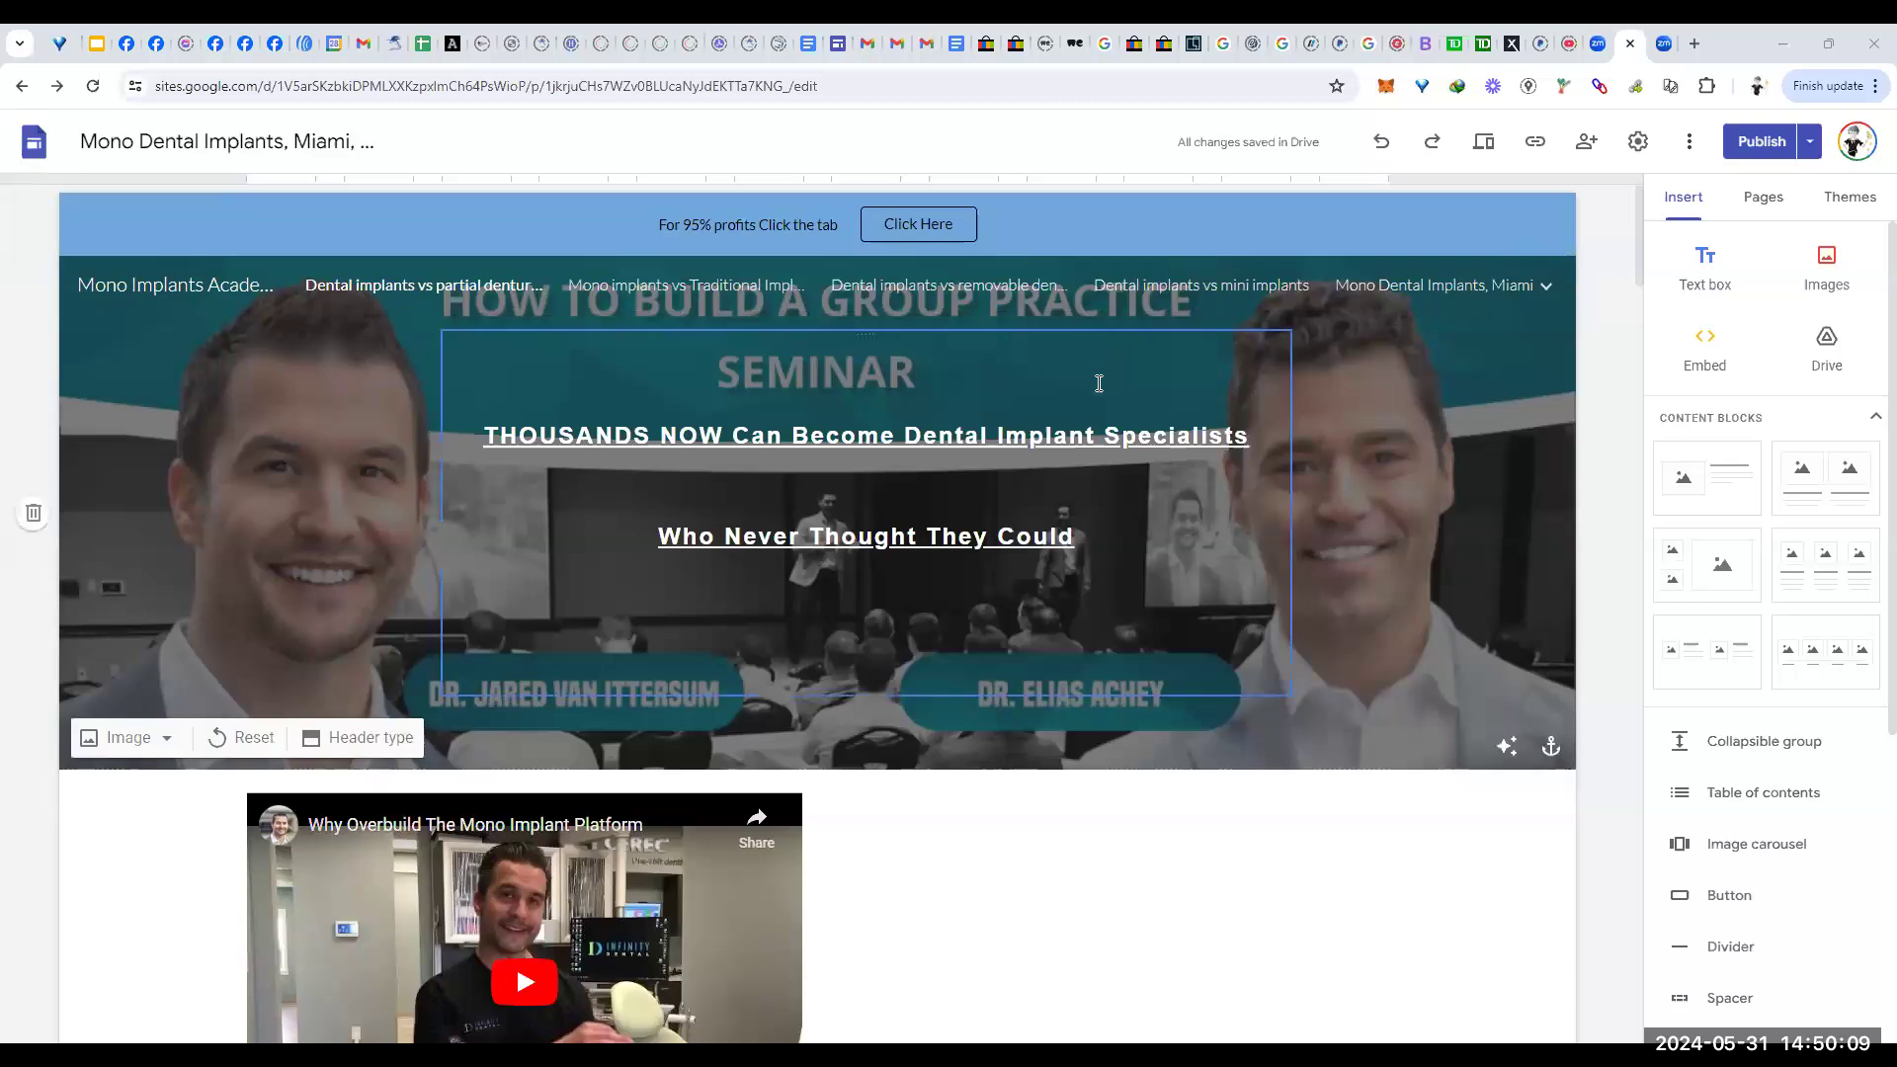
pyautogui.click(970, 387)
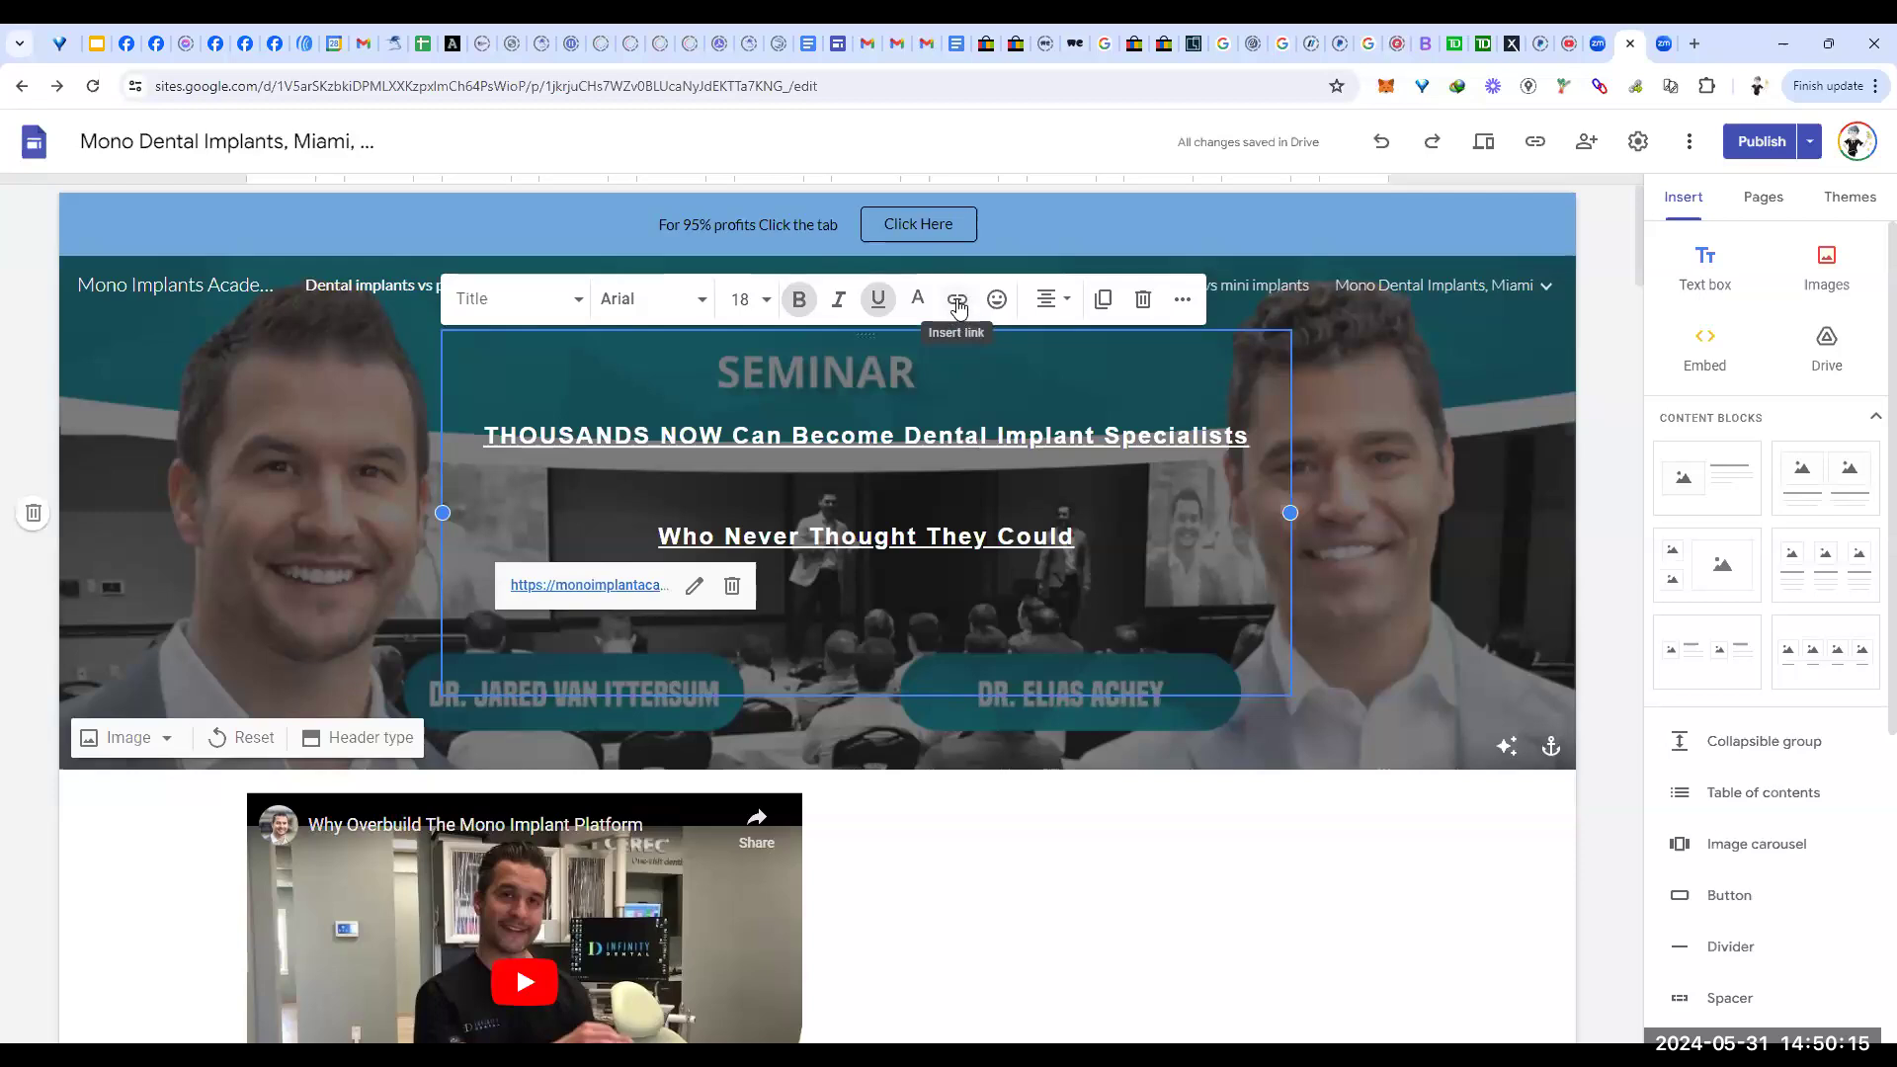
pyautogui.click(1092, 948)
pyautogui.scroll(-8, 1115, 929)
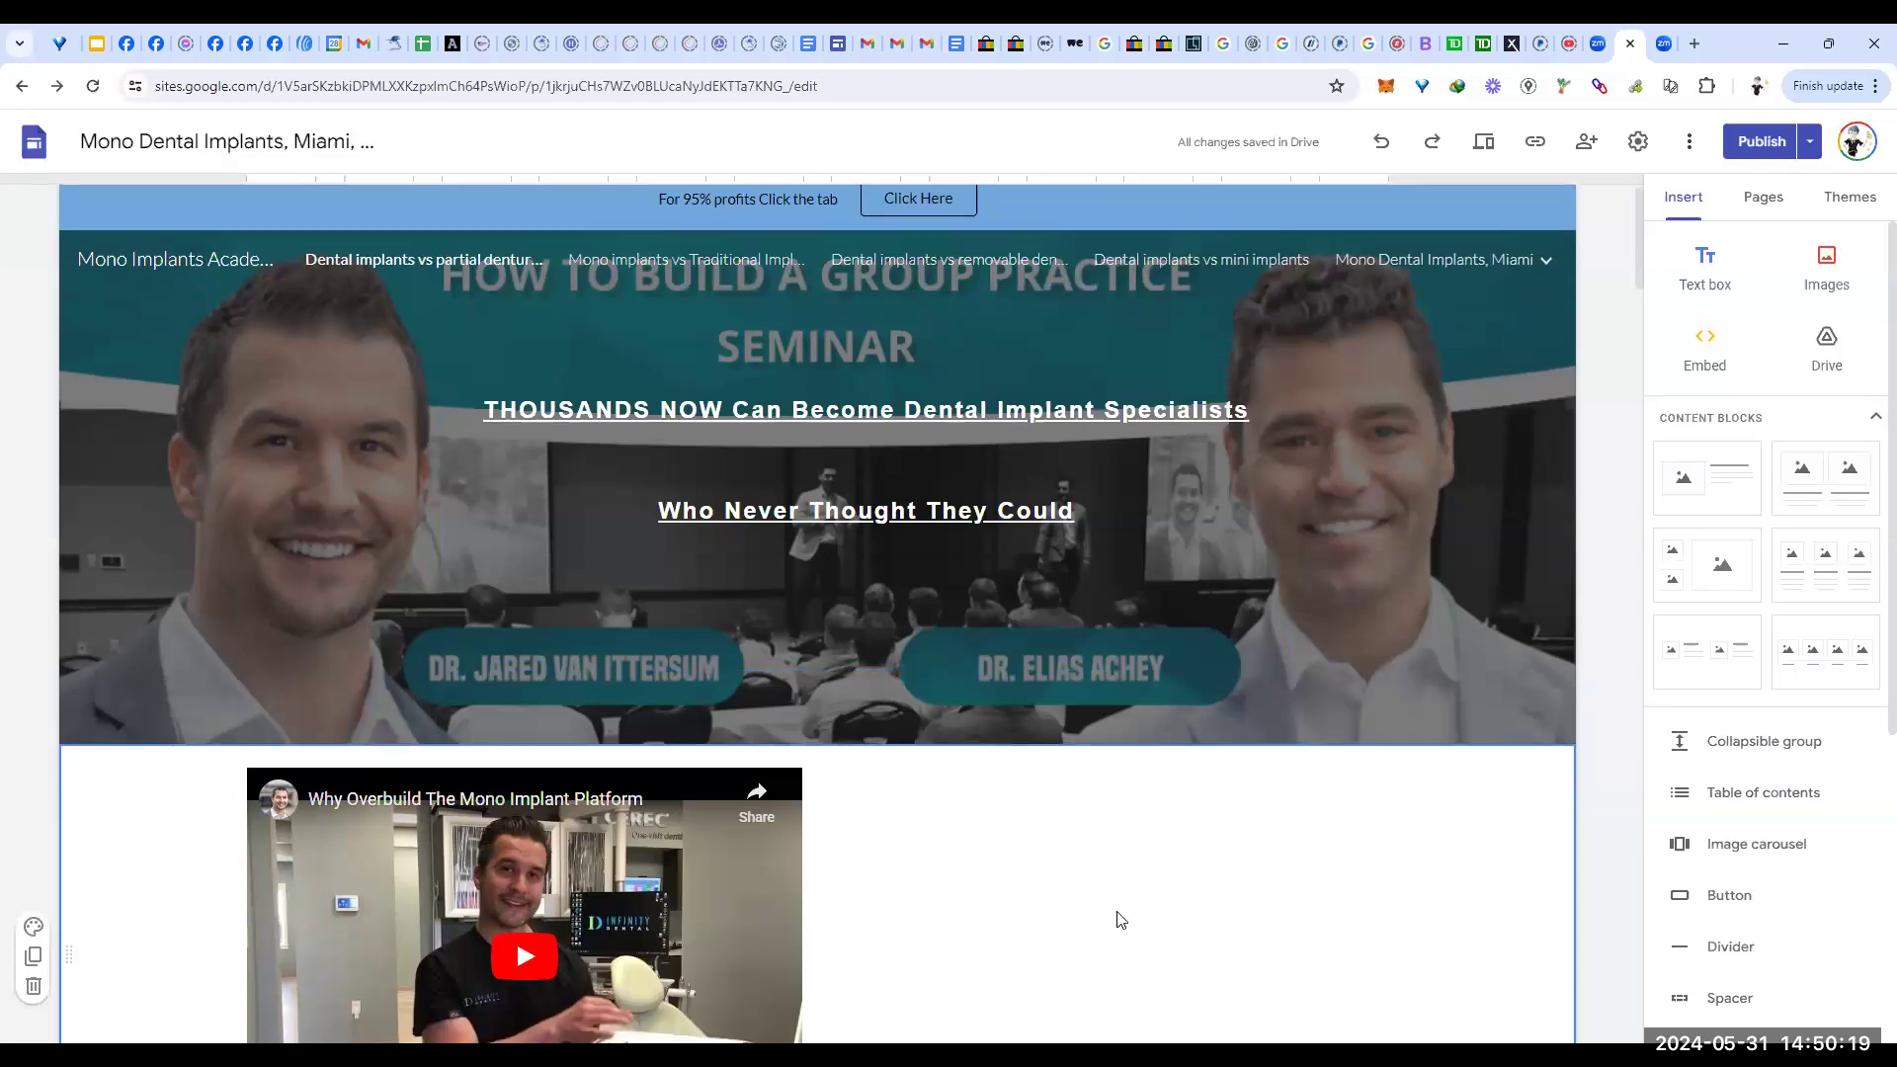
pyautogui.scroll(-20, 1115, 899)
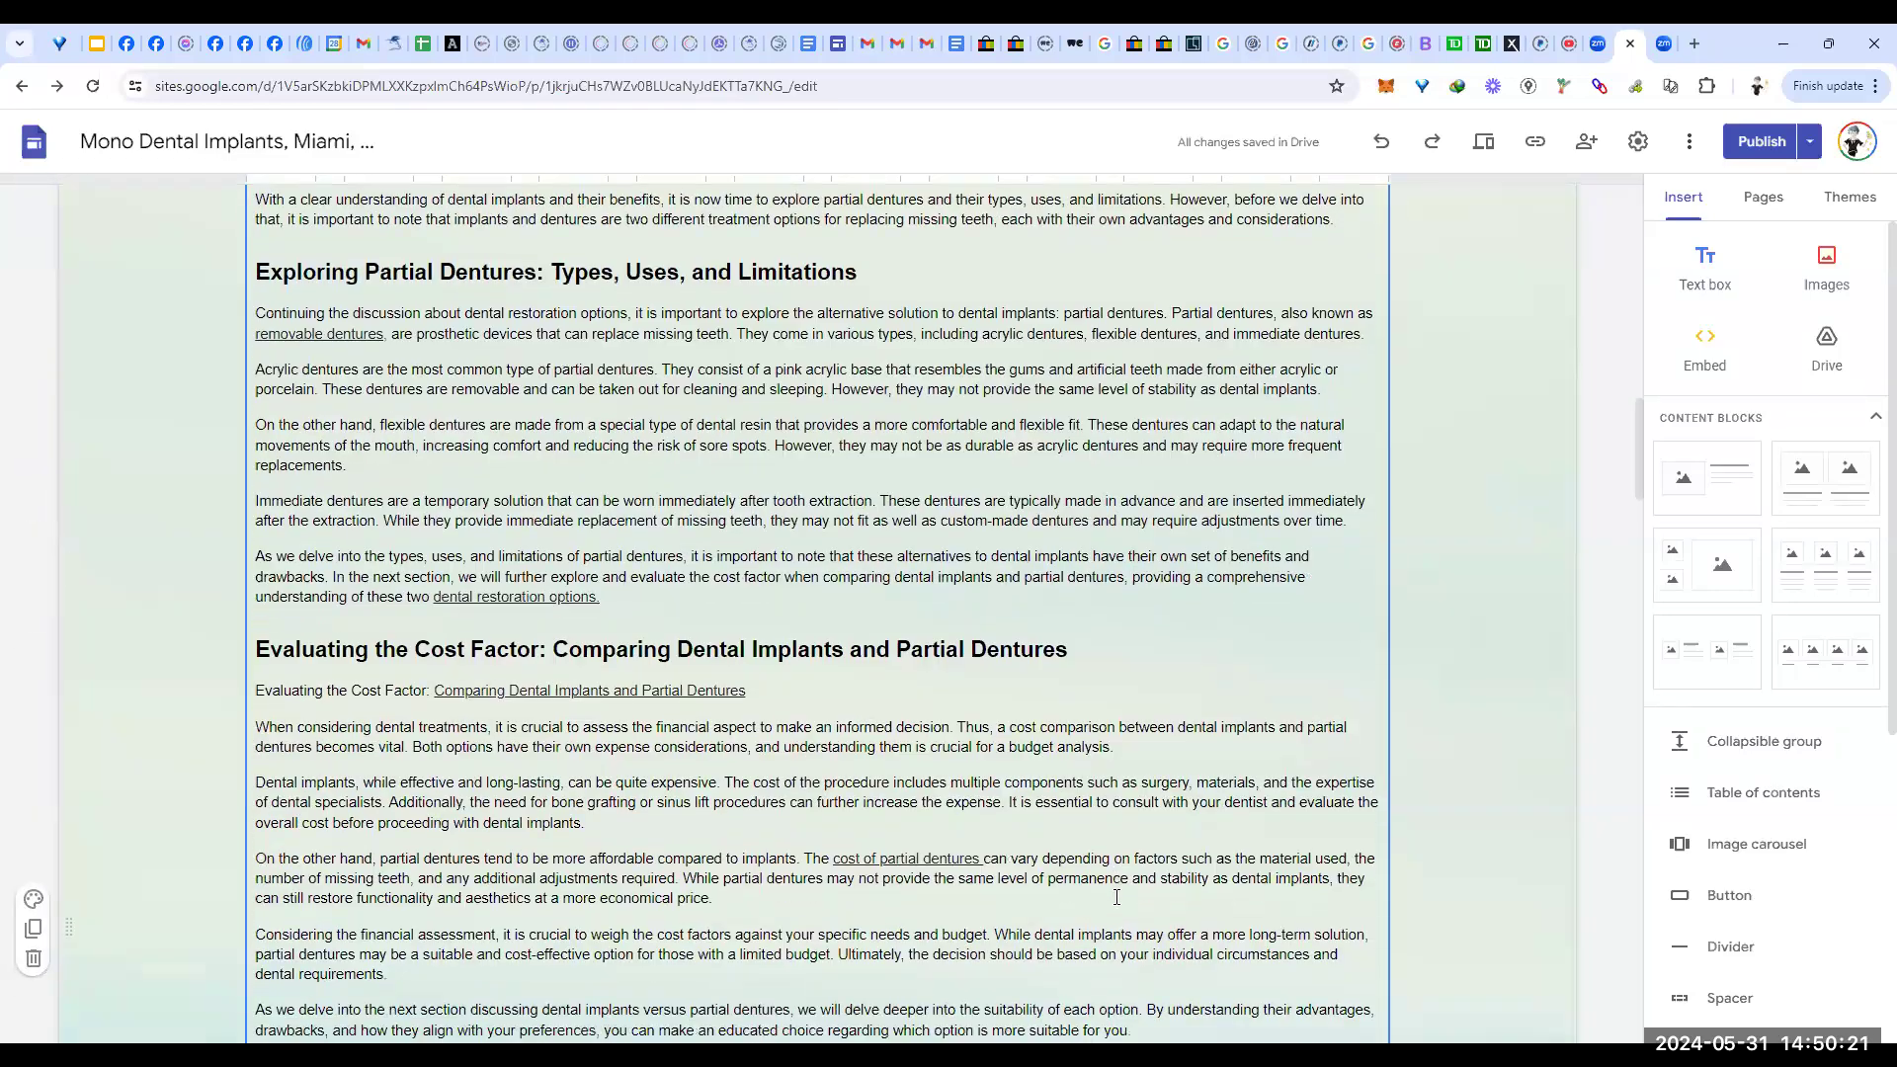
pyautogui.scroll(-20, 1117, 890)
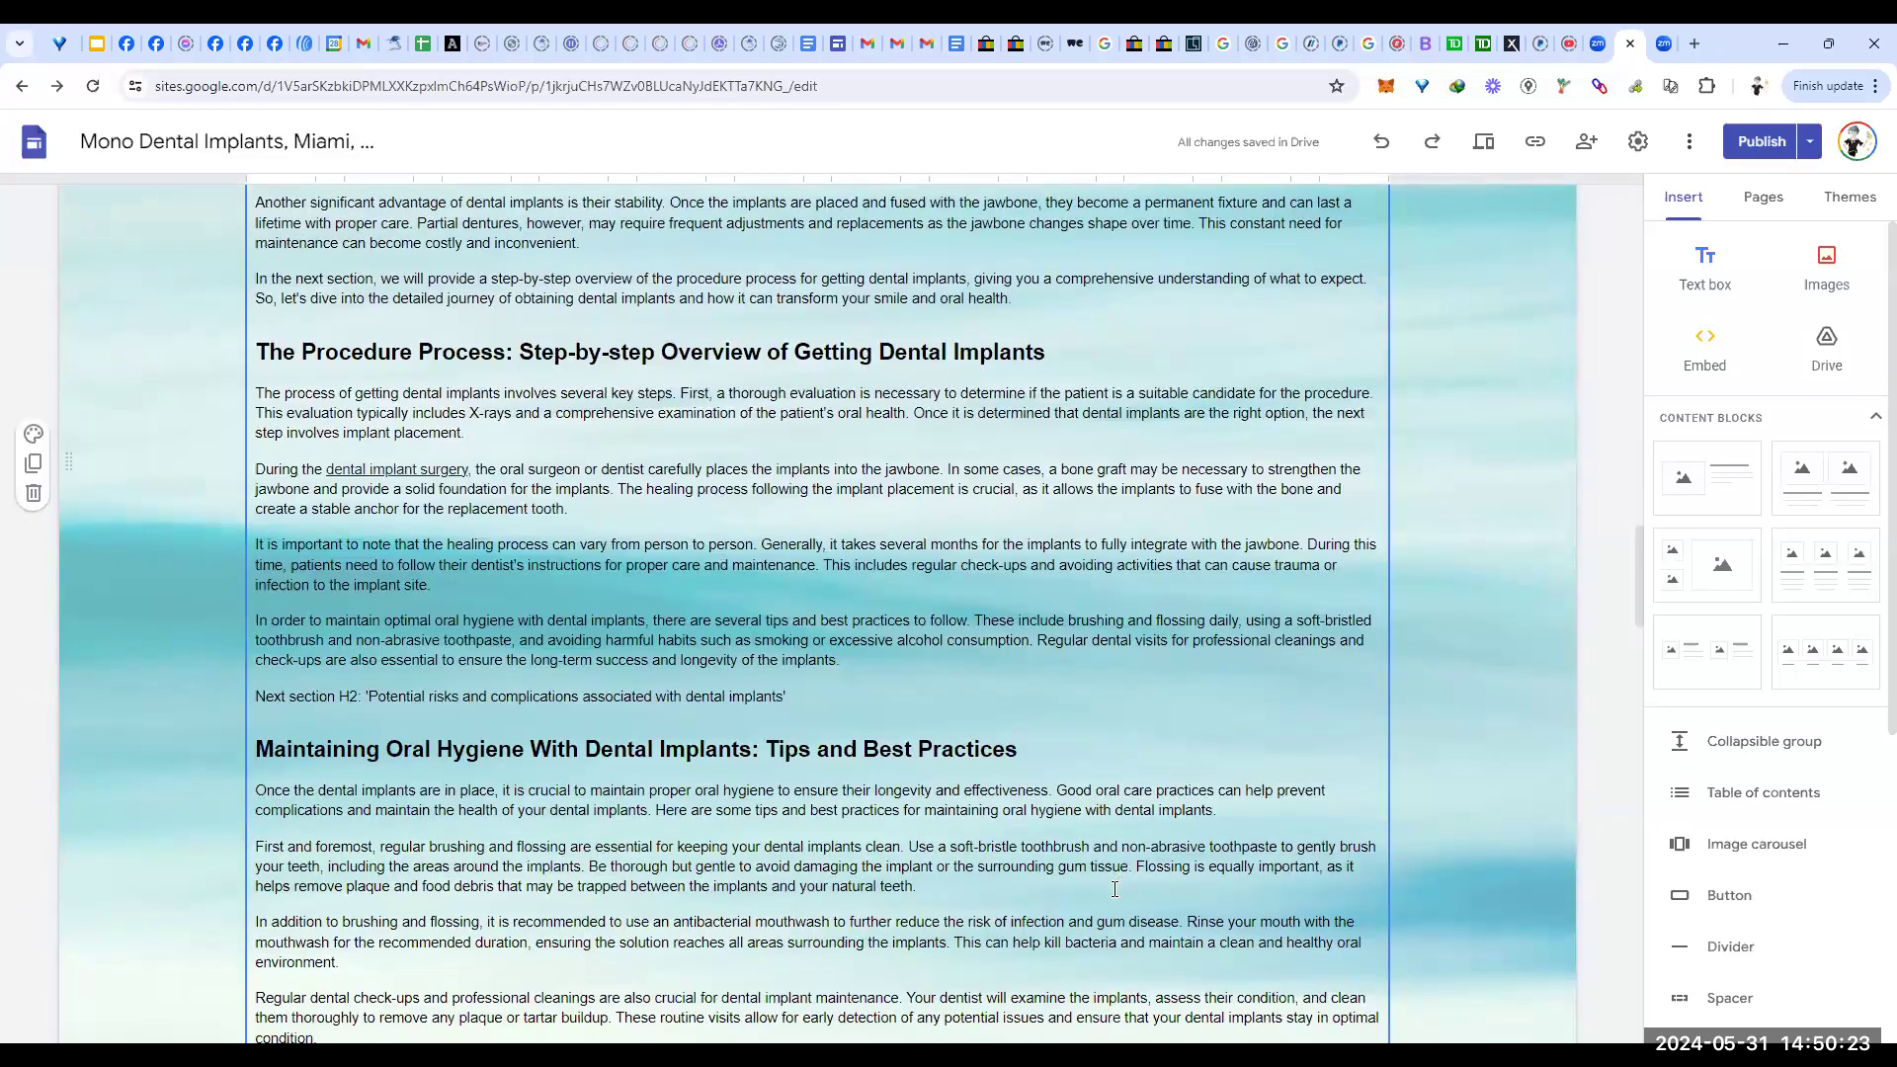
pyautogui.scroll(-20, 1114, 892)
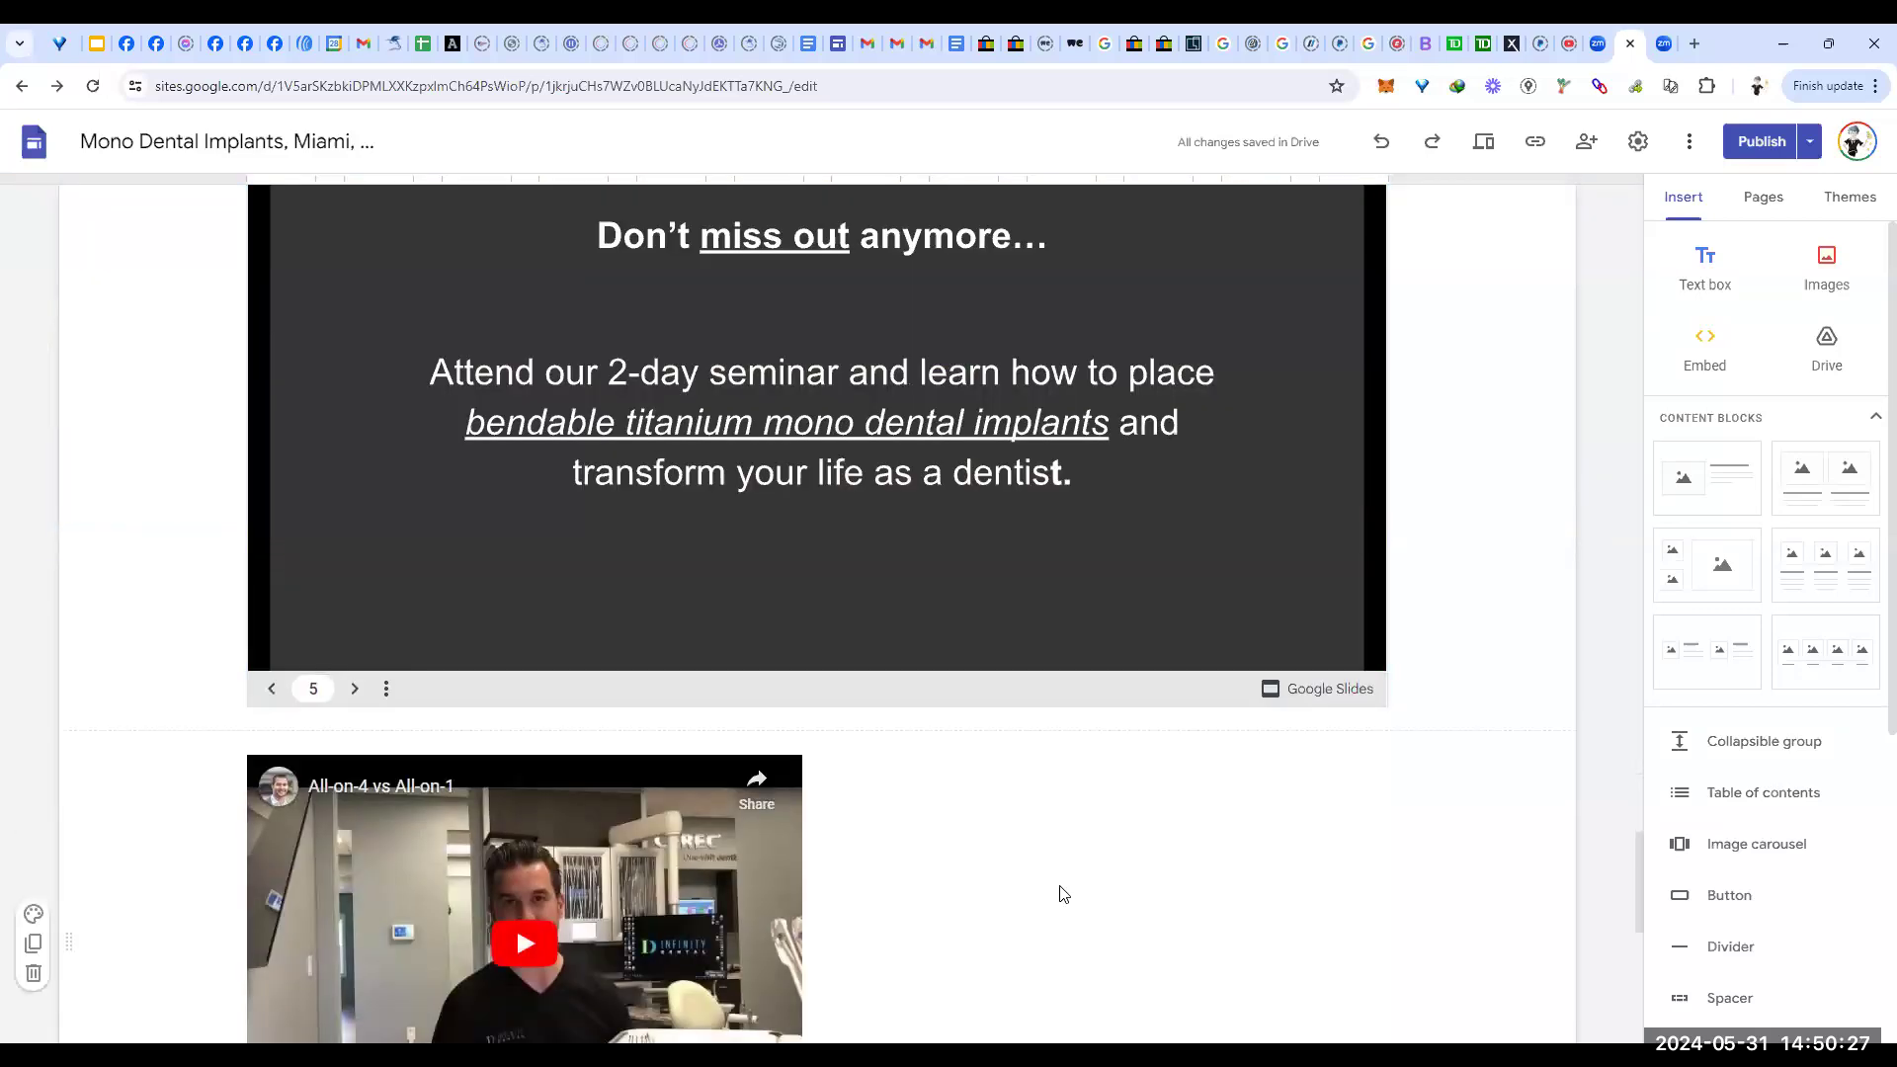
pyautogui.scroll(2, 1062, 884)
pyautogui.scroll(-1, 930, 744)
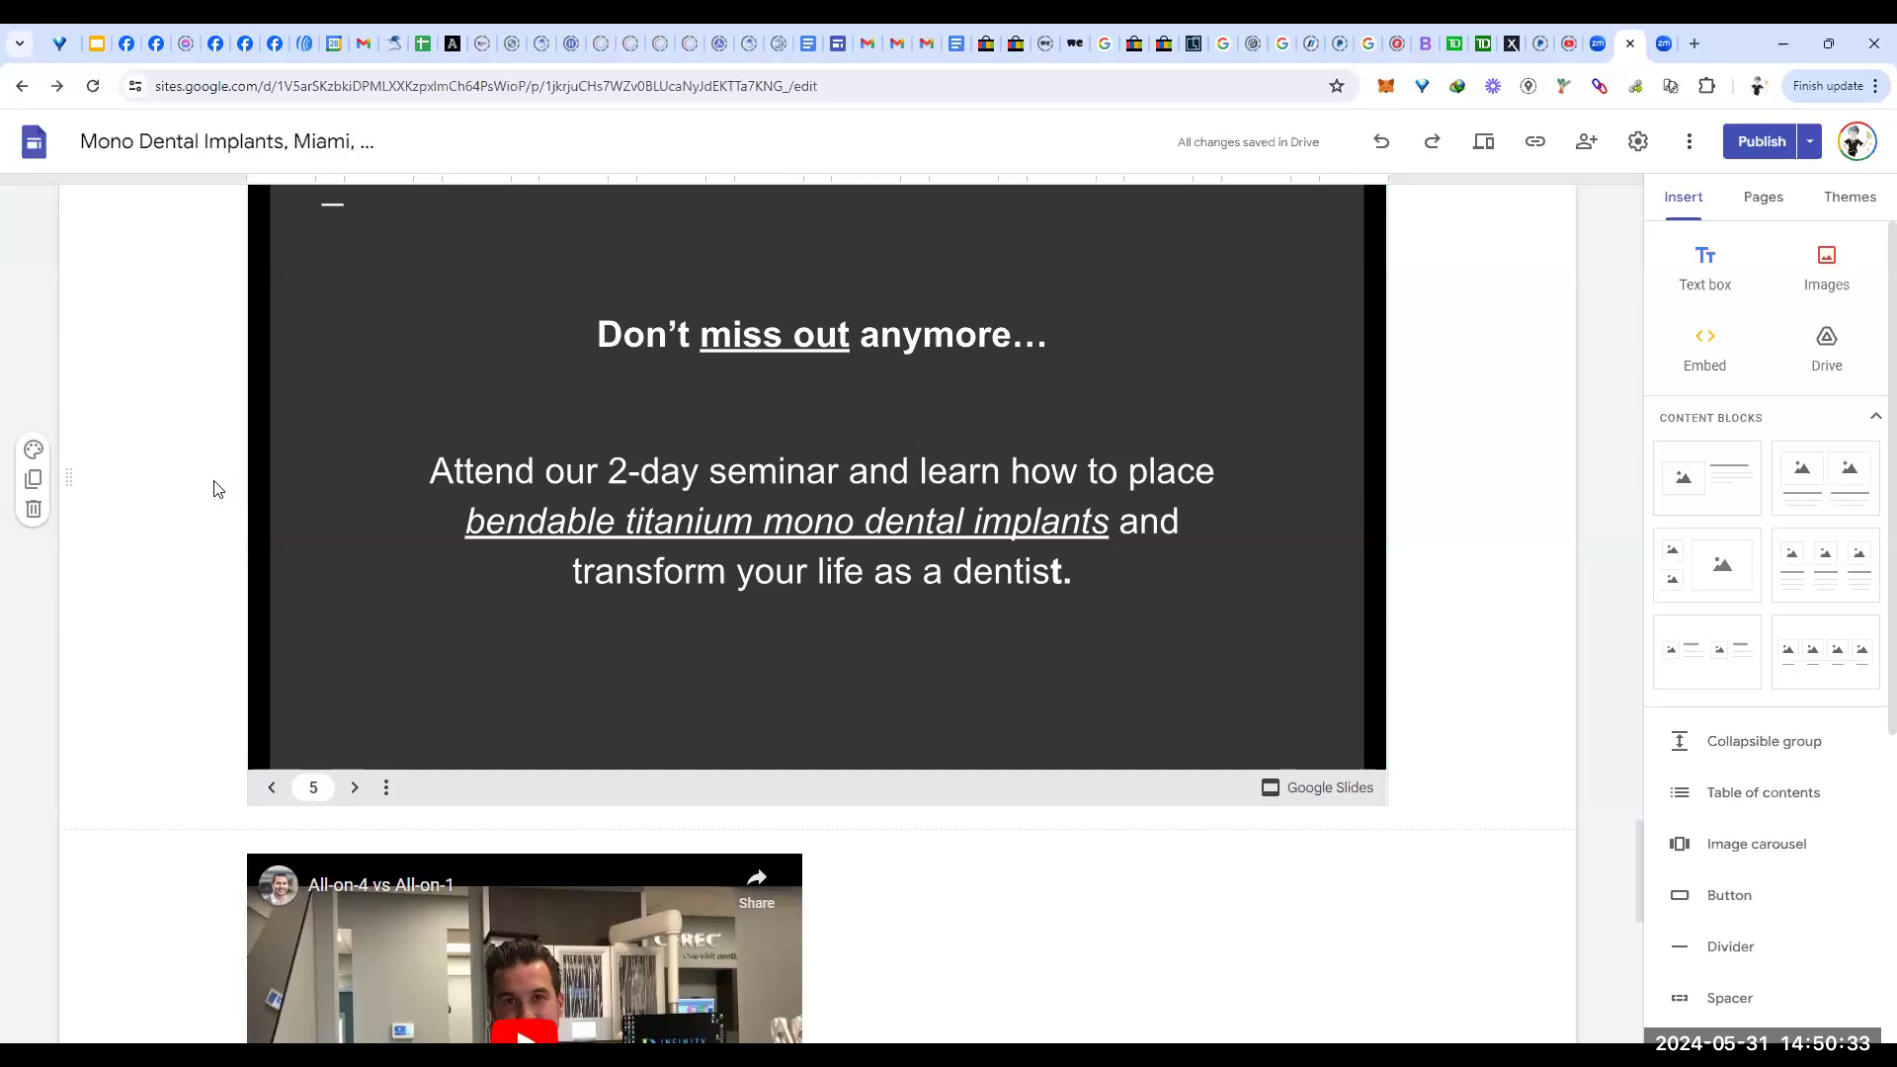
pyautogui.scroll(1, 209, 479)
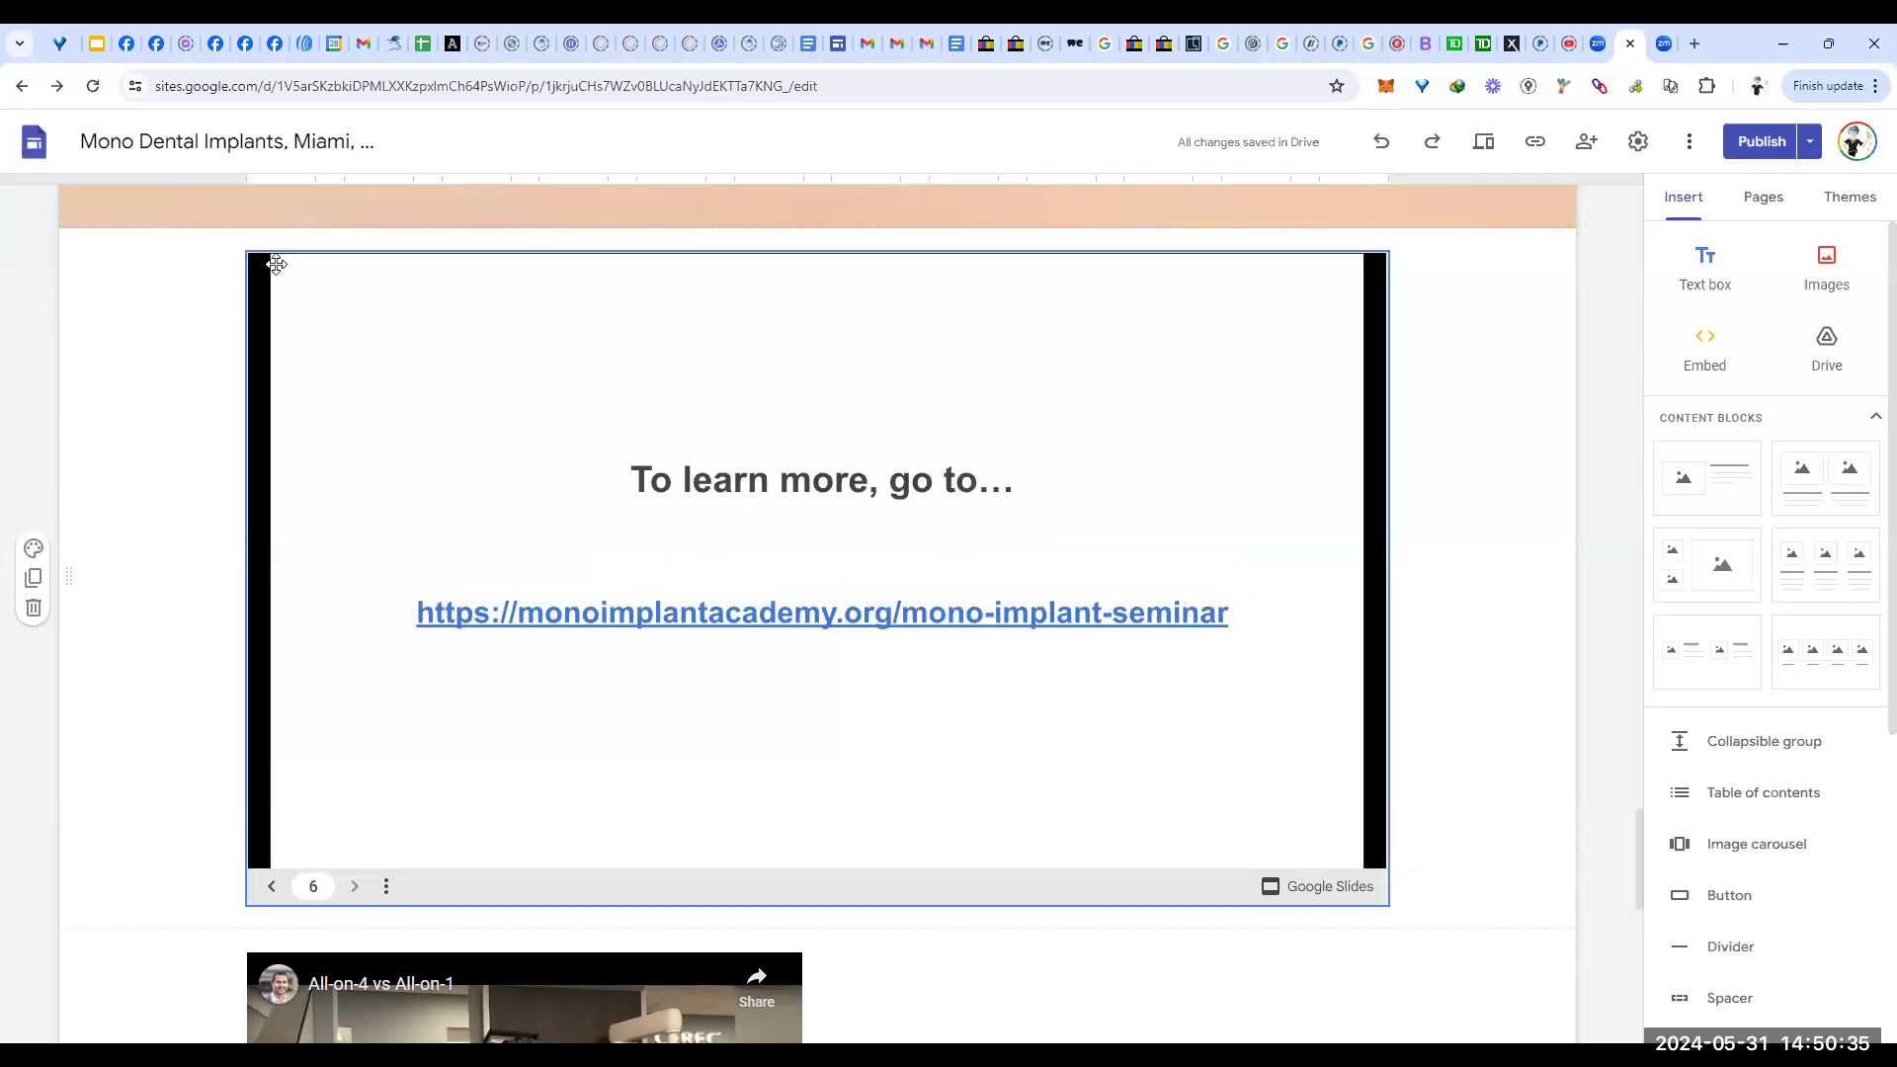
pyautogui.click(325, 316)
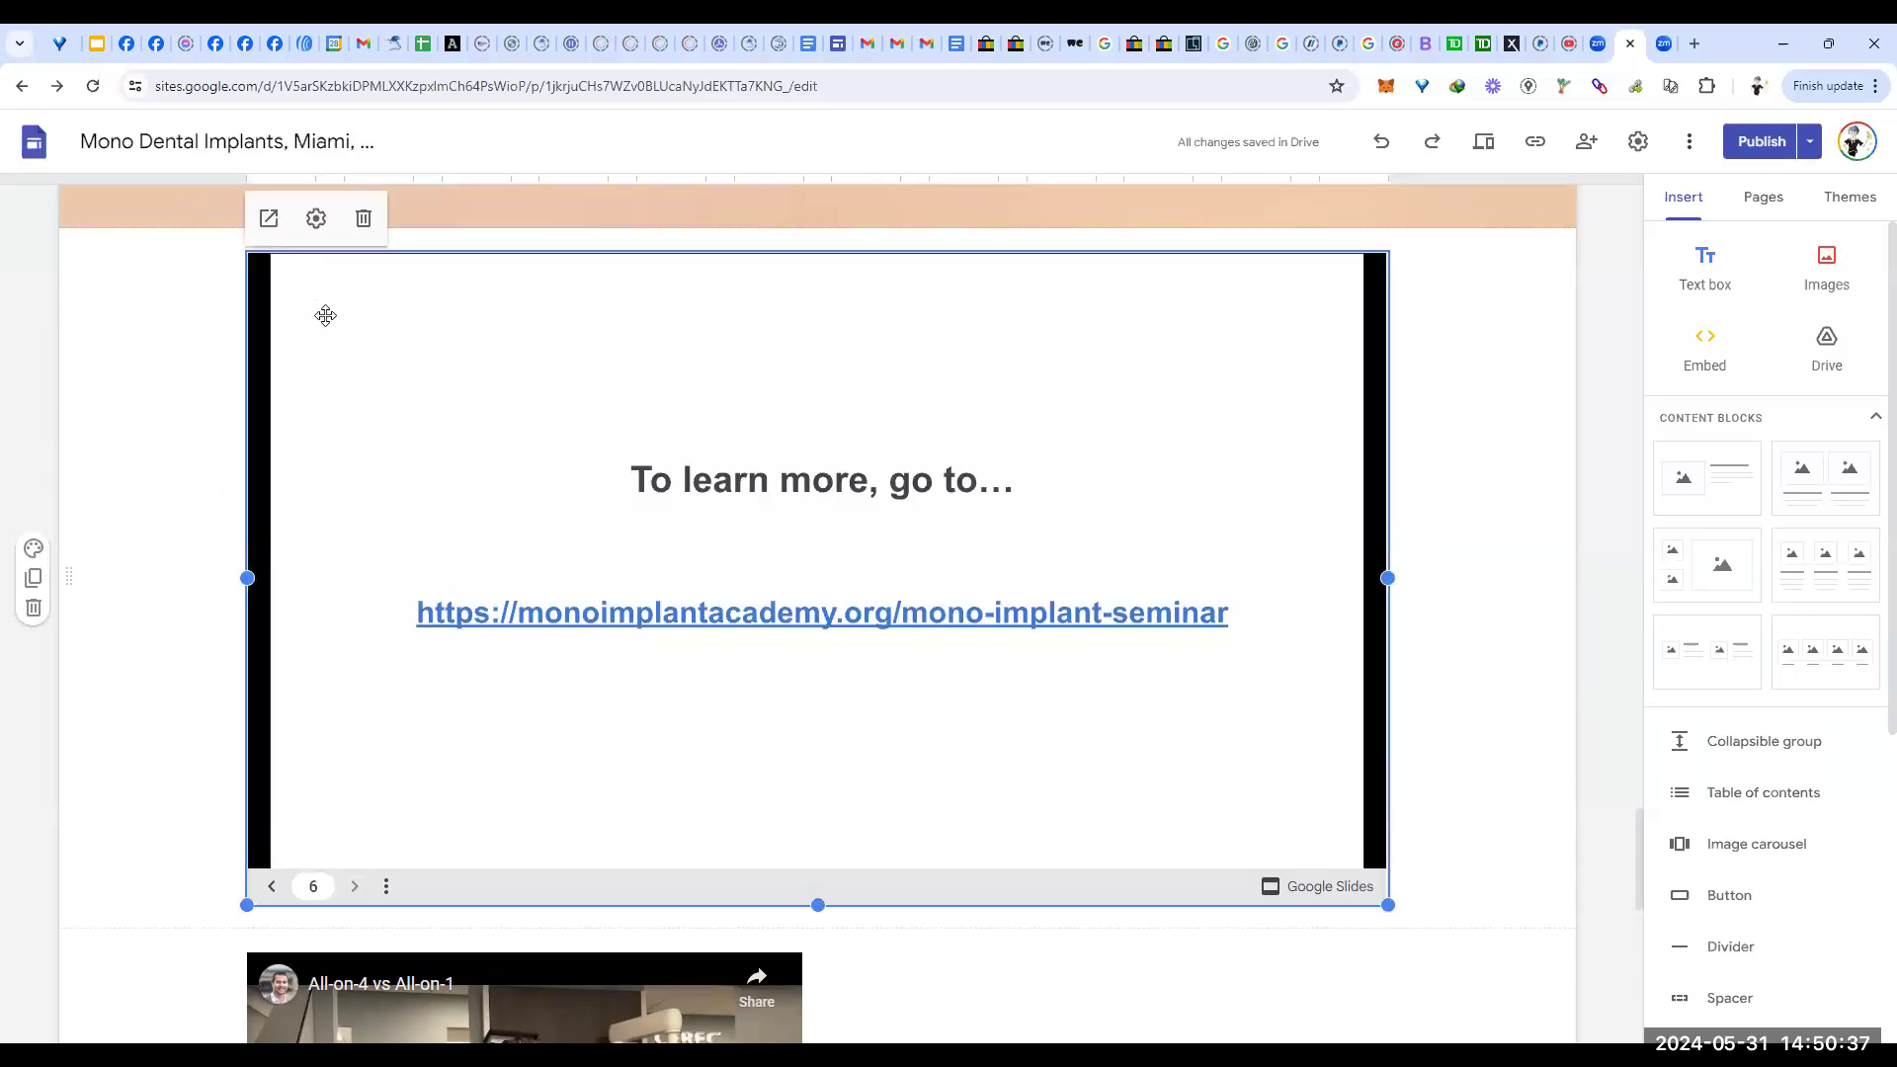
pyautogui.click(316, 220)
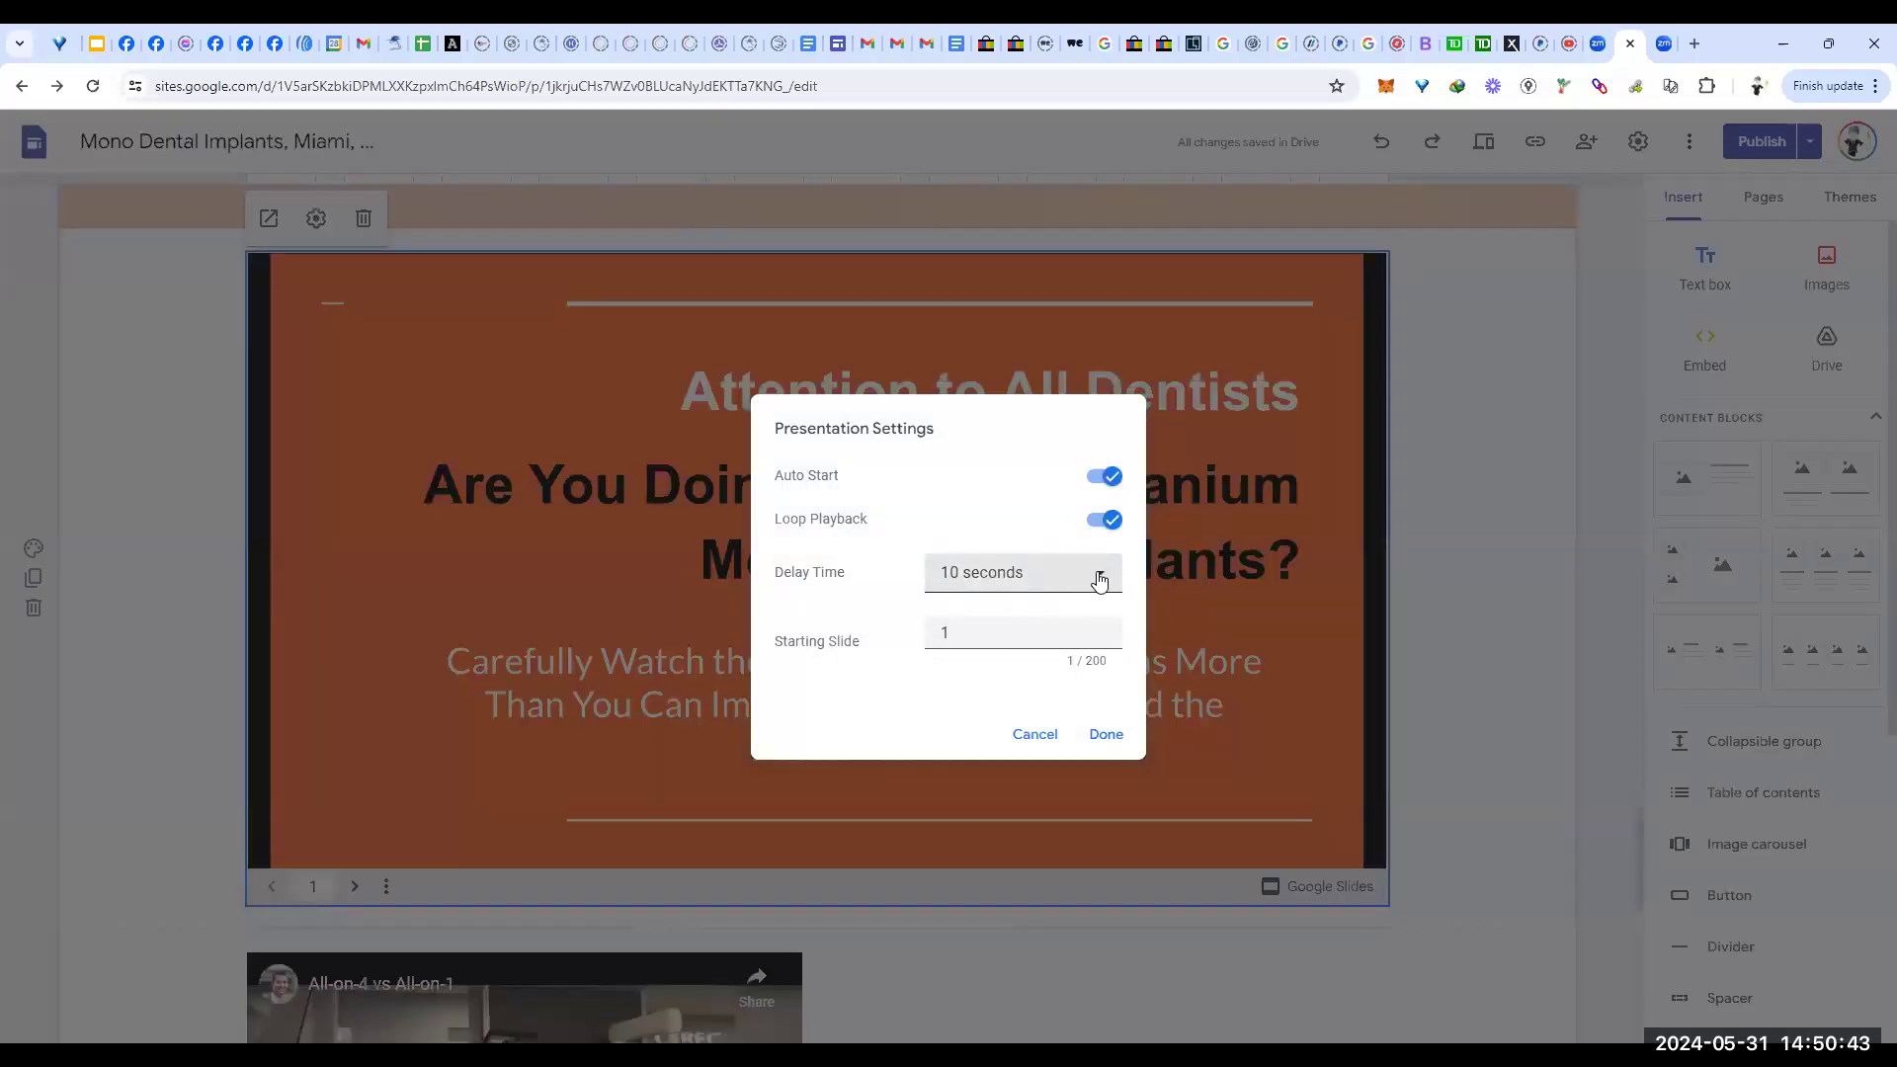
pyautogui.click(1099, 582)
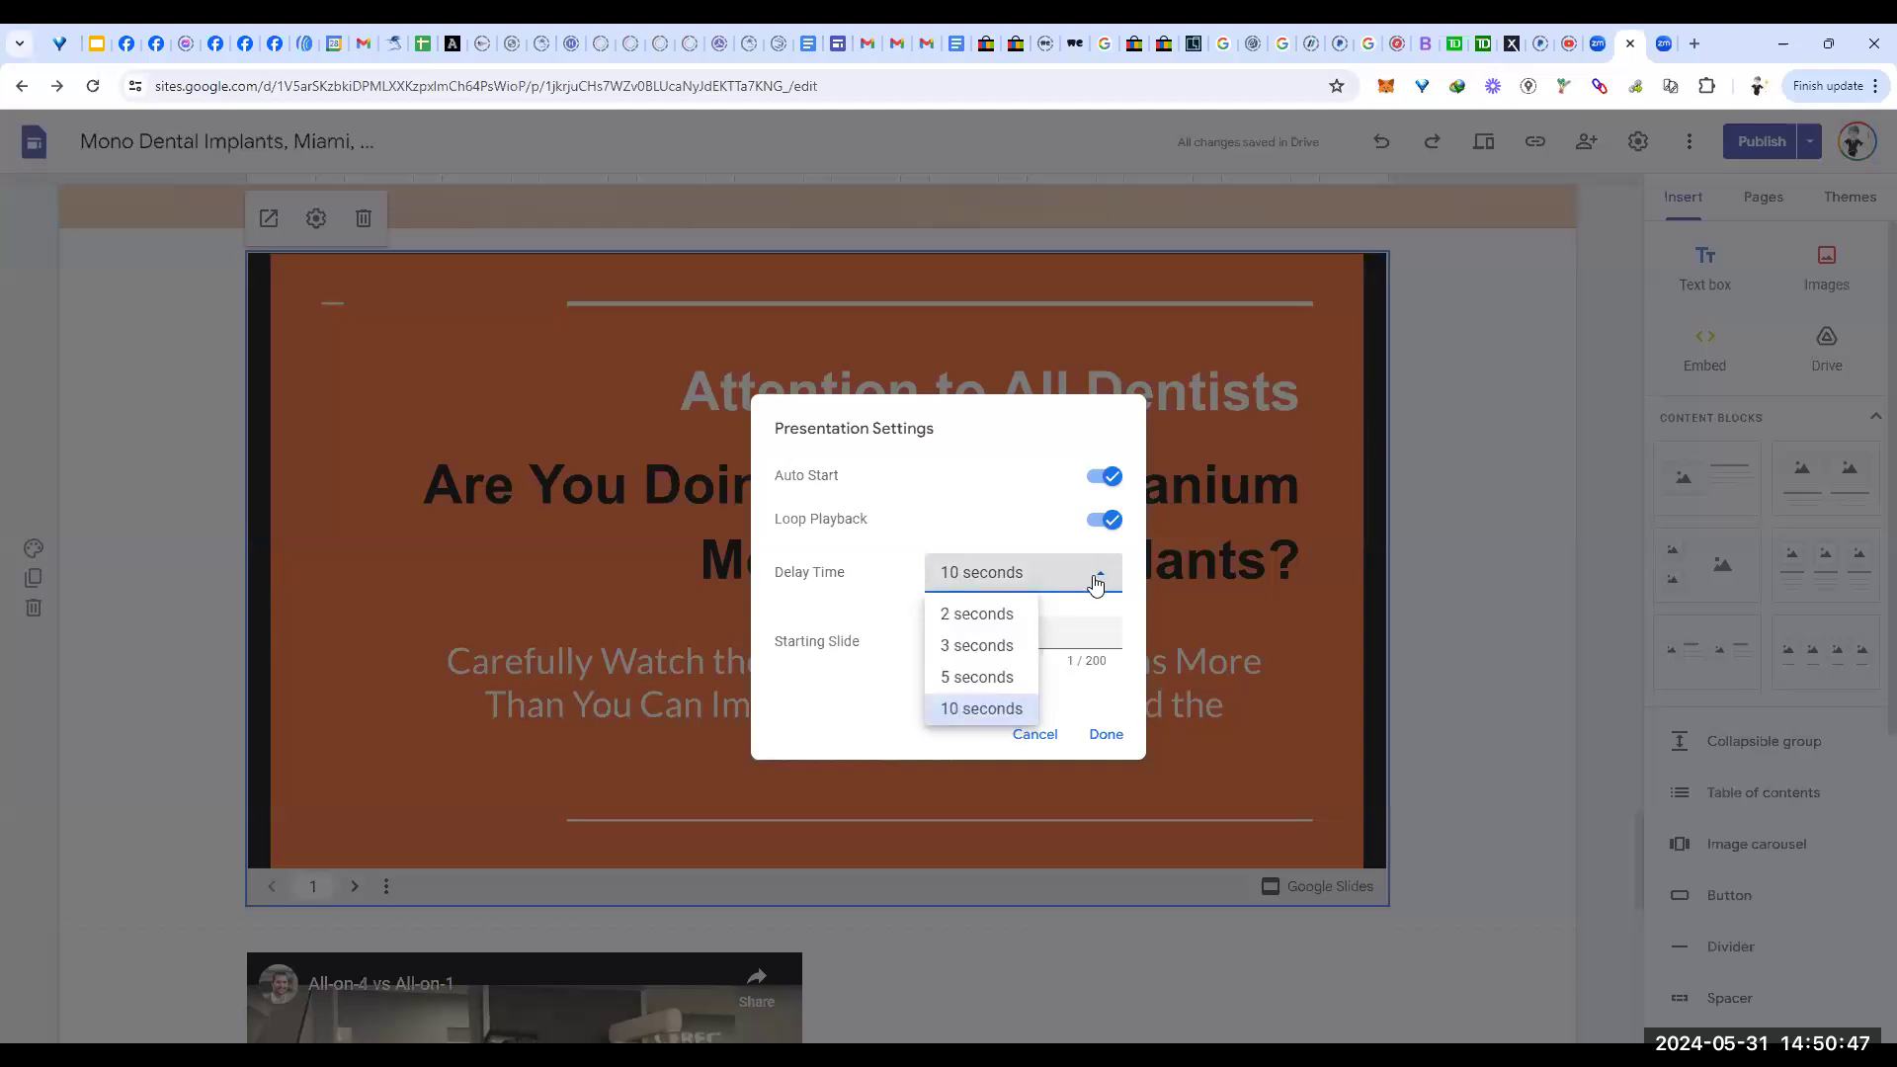
pyautogui.click(1093, 581)
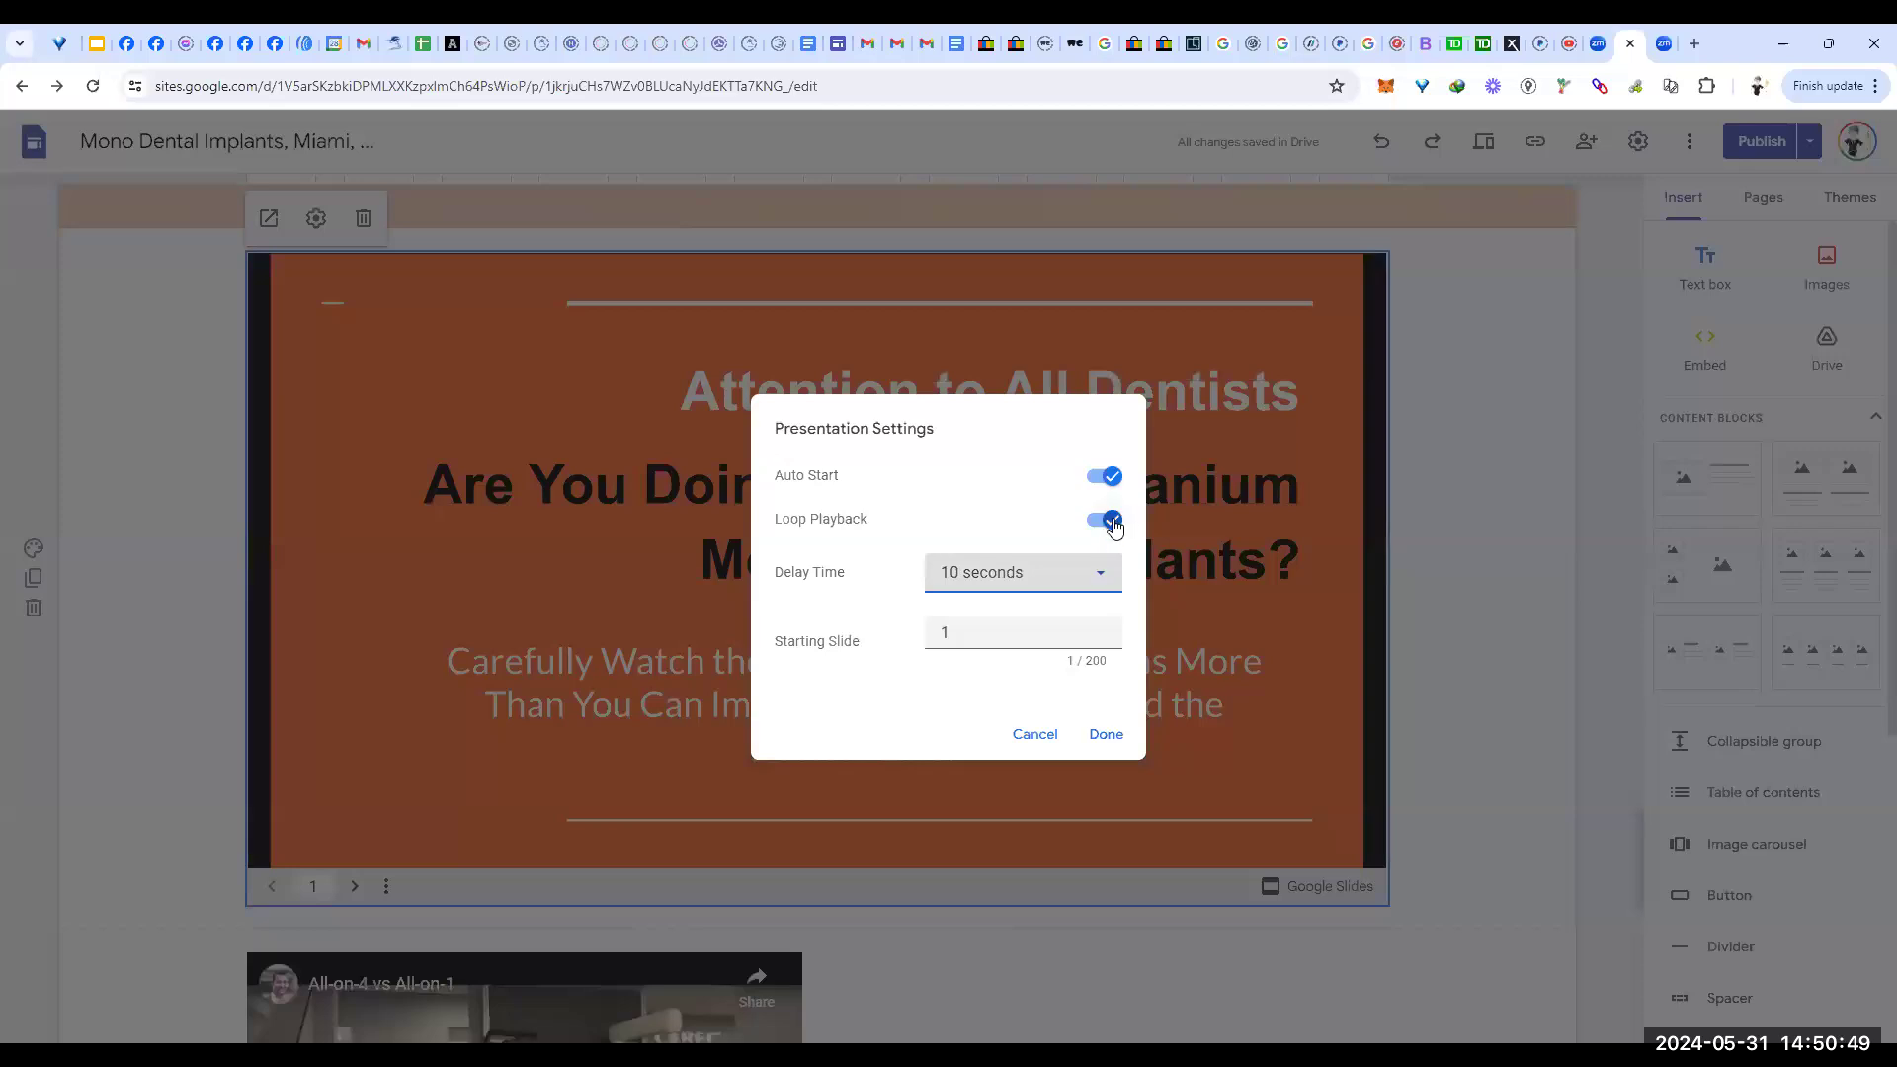
pyautogui.click(1104, 736)
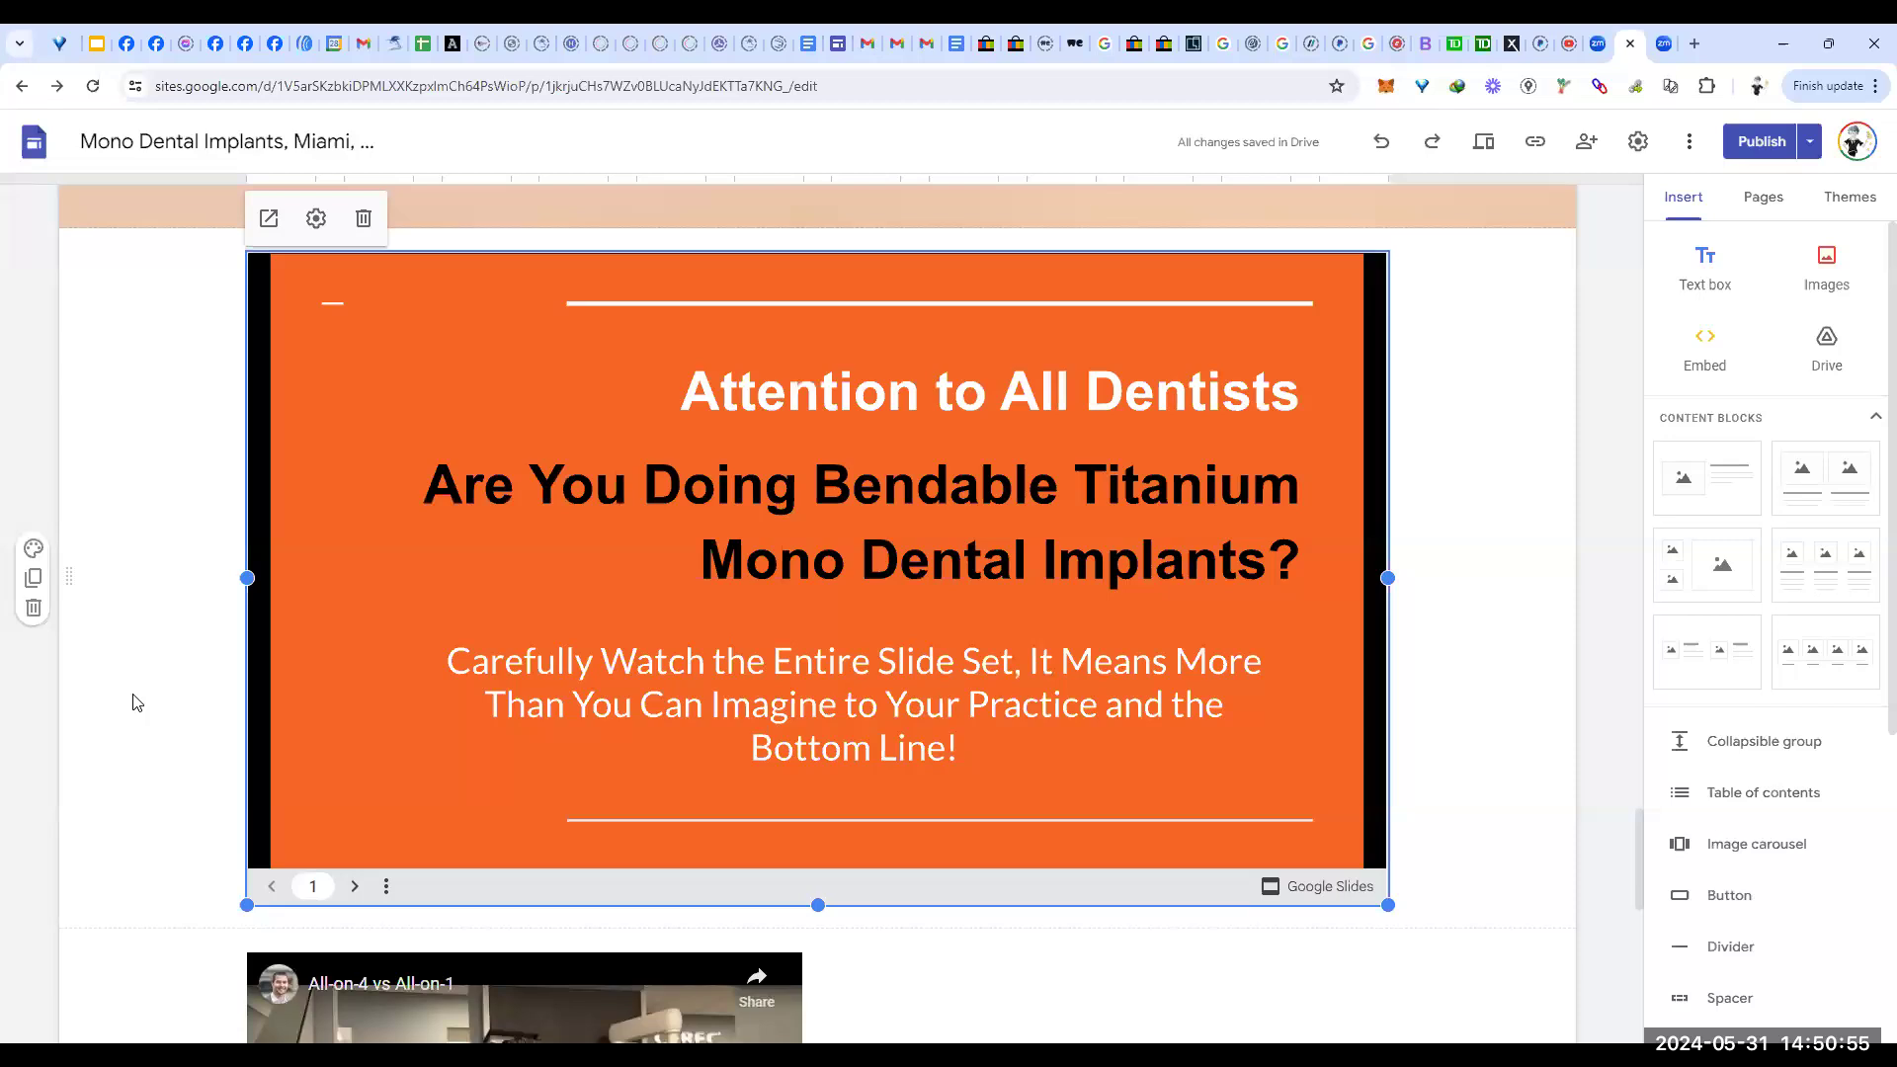
pyautogui.scroll(-9, 138, 703)
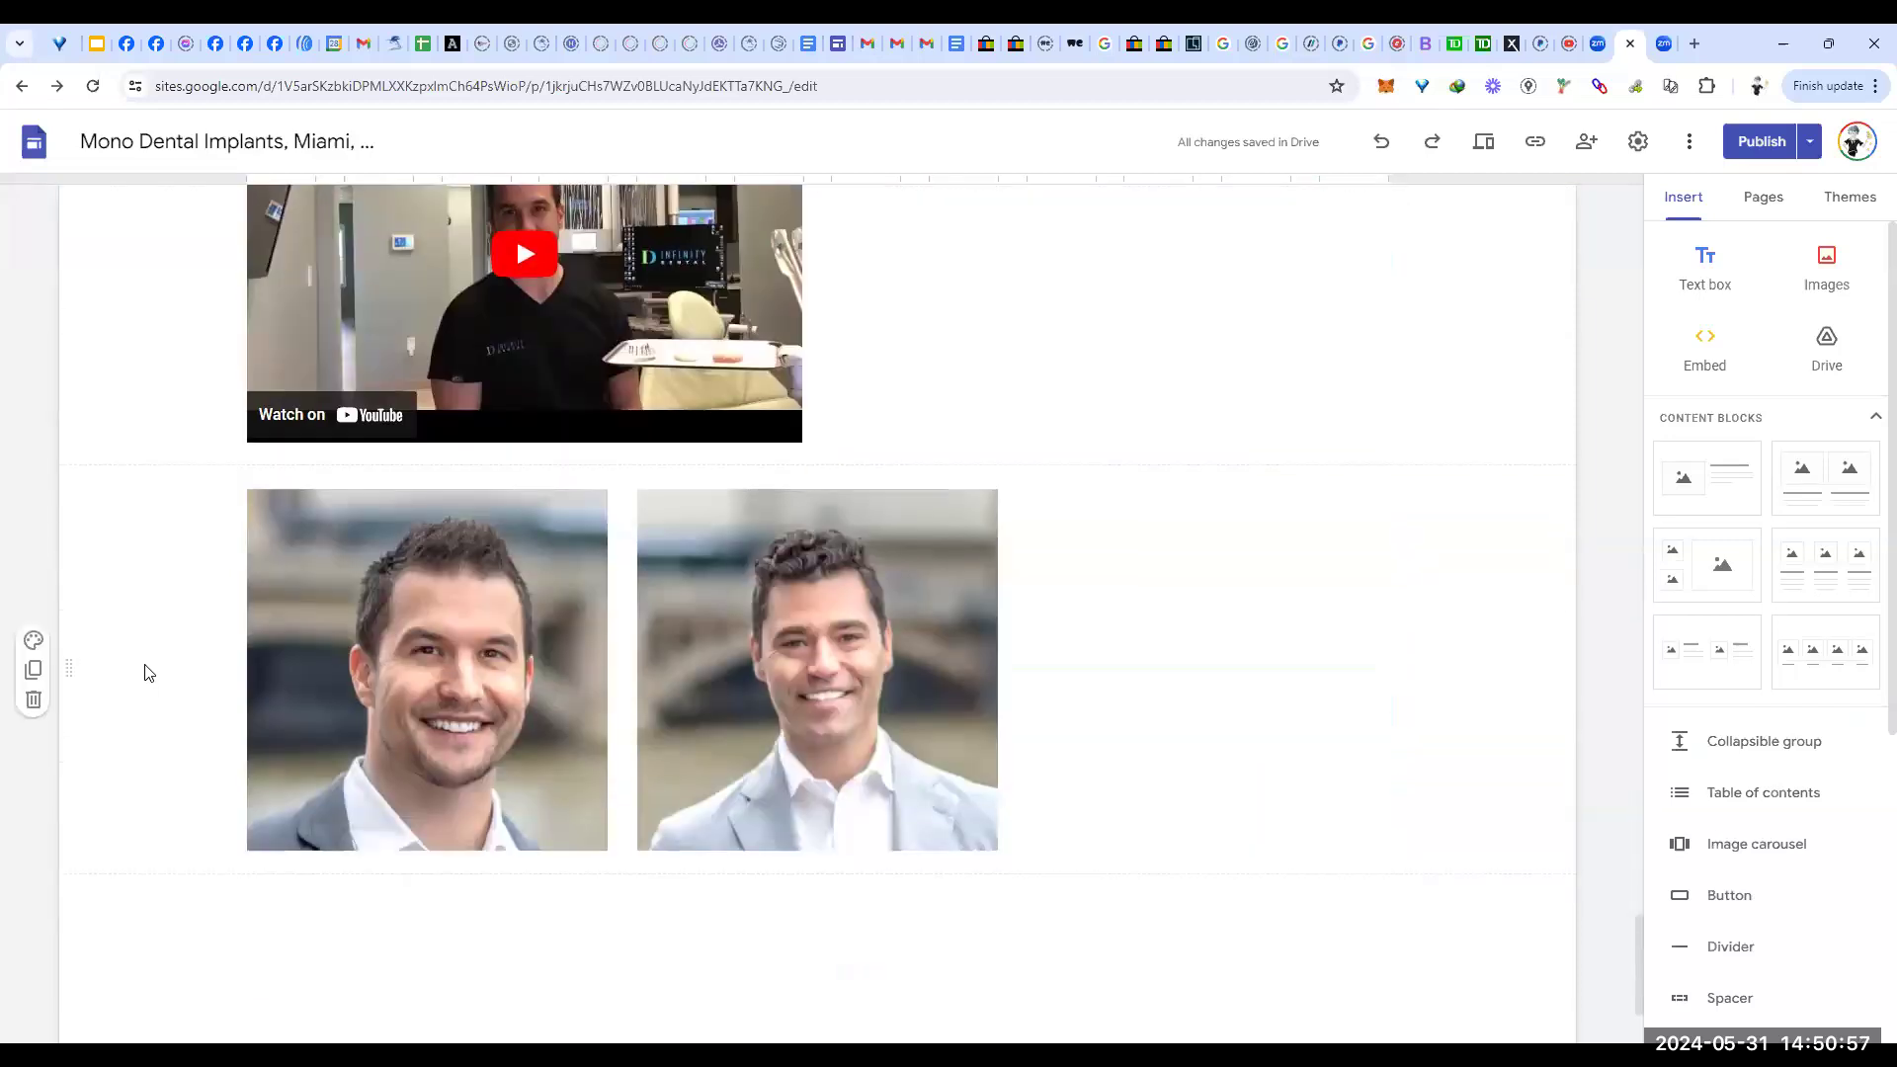
# Step: In the Pages list, bring up the options menu for 'Mono Dental Implants, Miami'
pyautogui.scroll(-3, 145, 673)
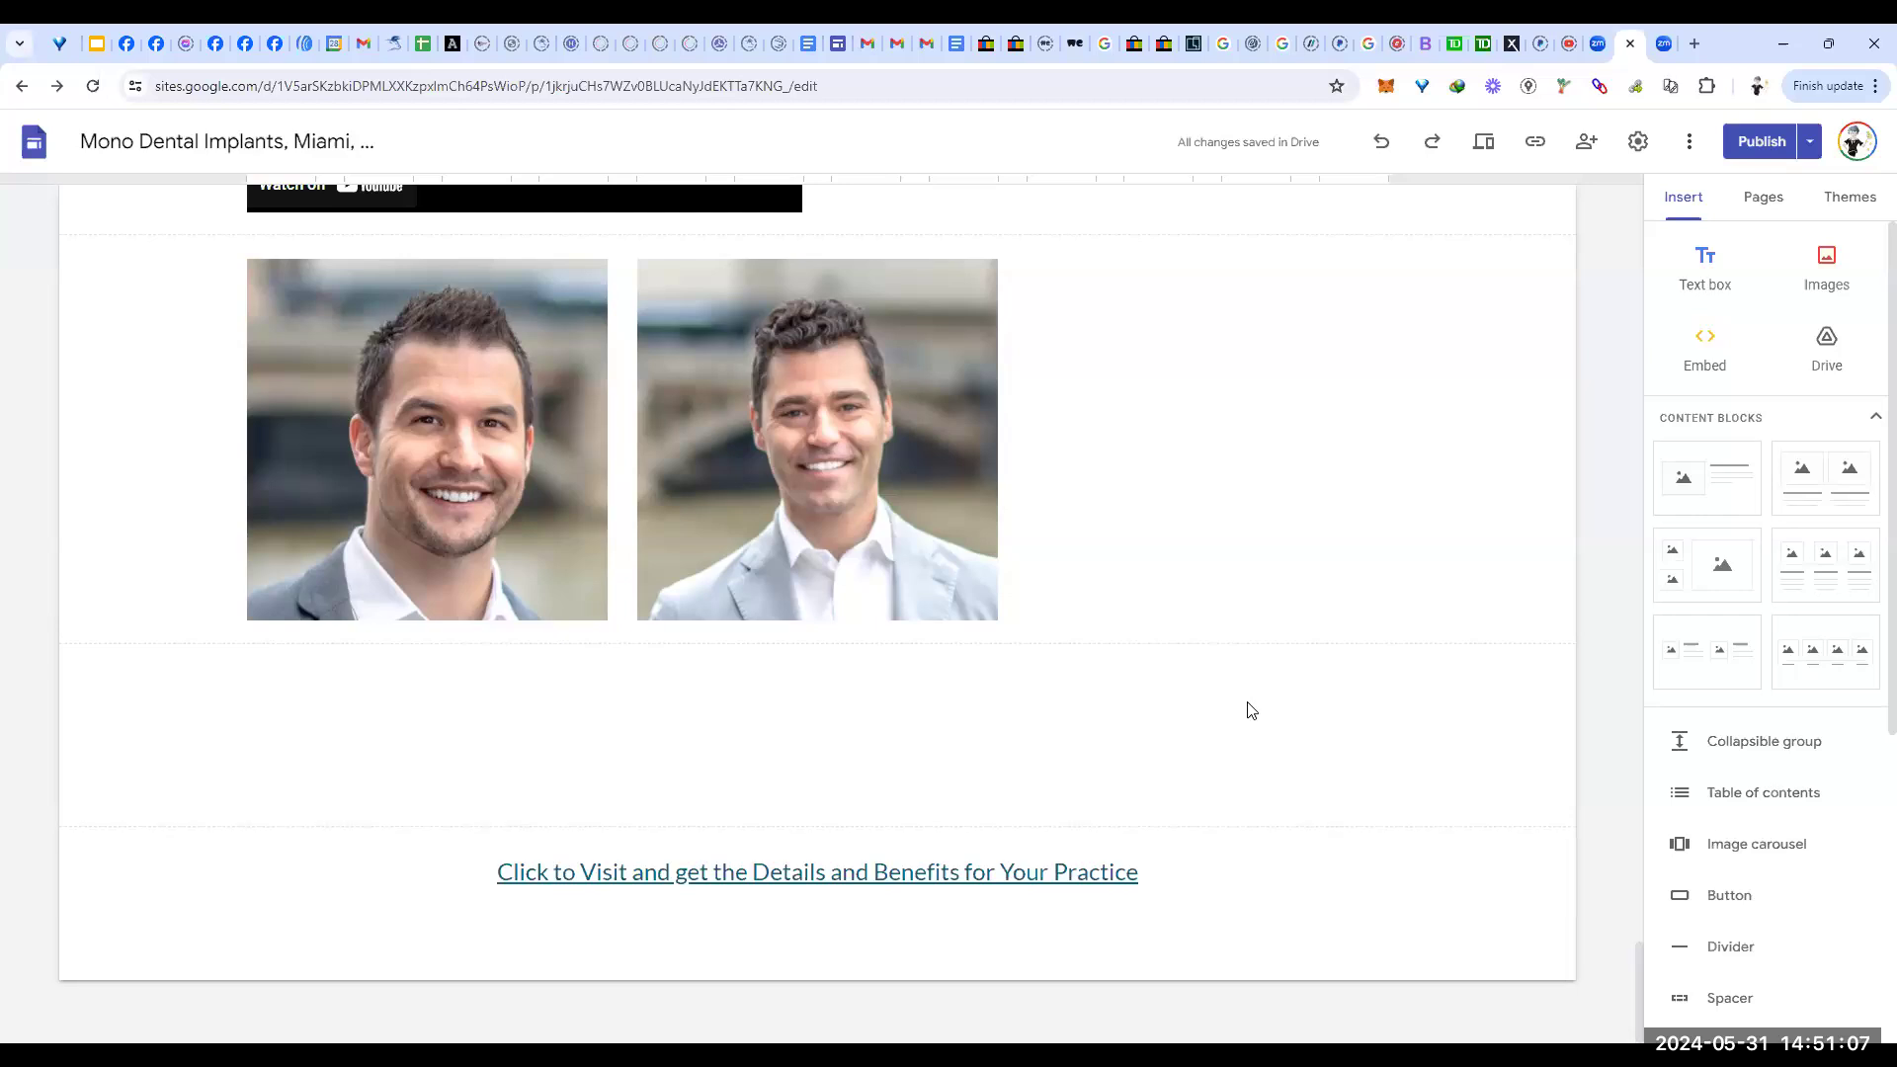
pyautogui.scroll(20, 1250, 709)
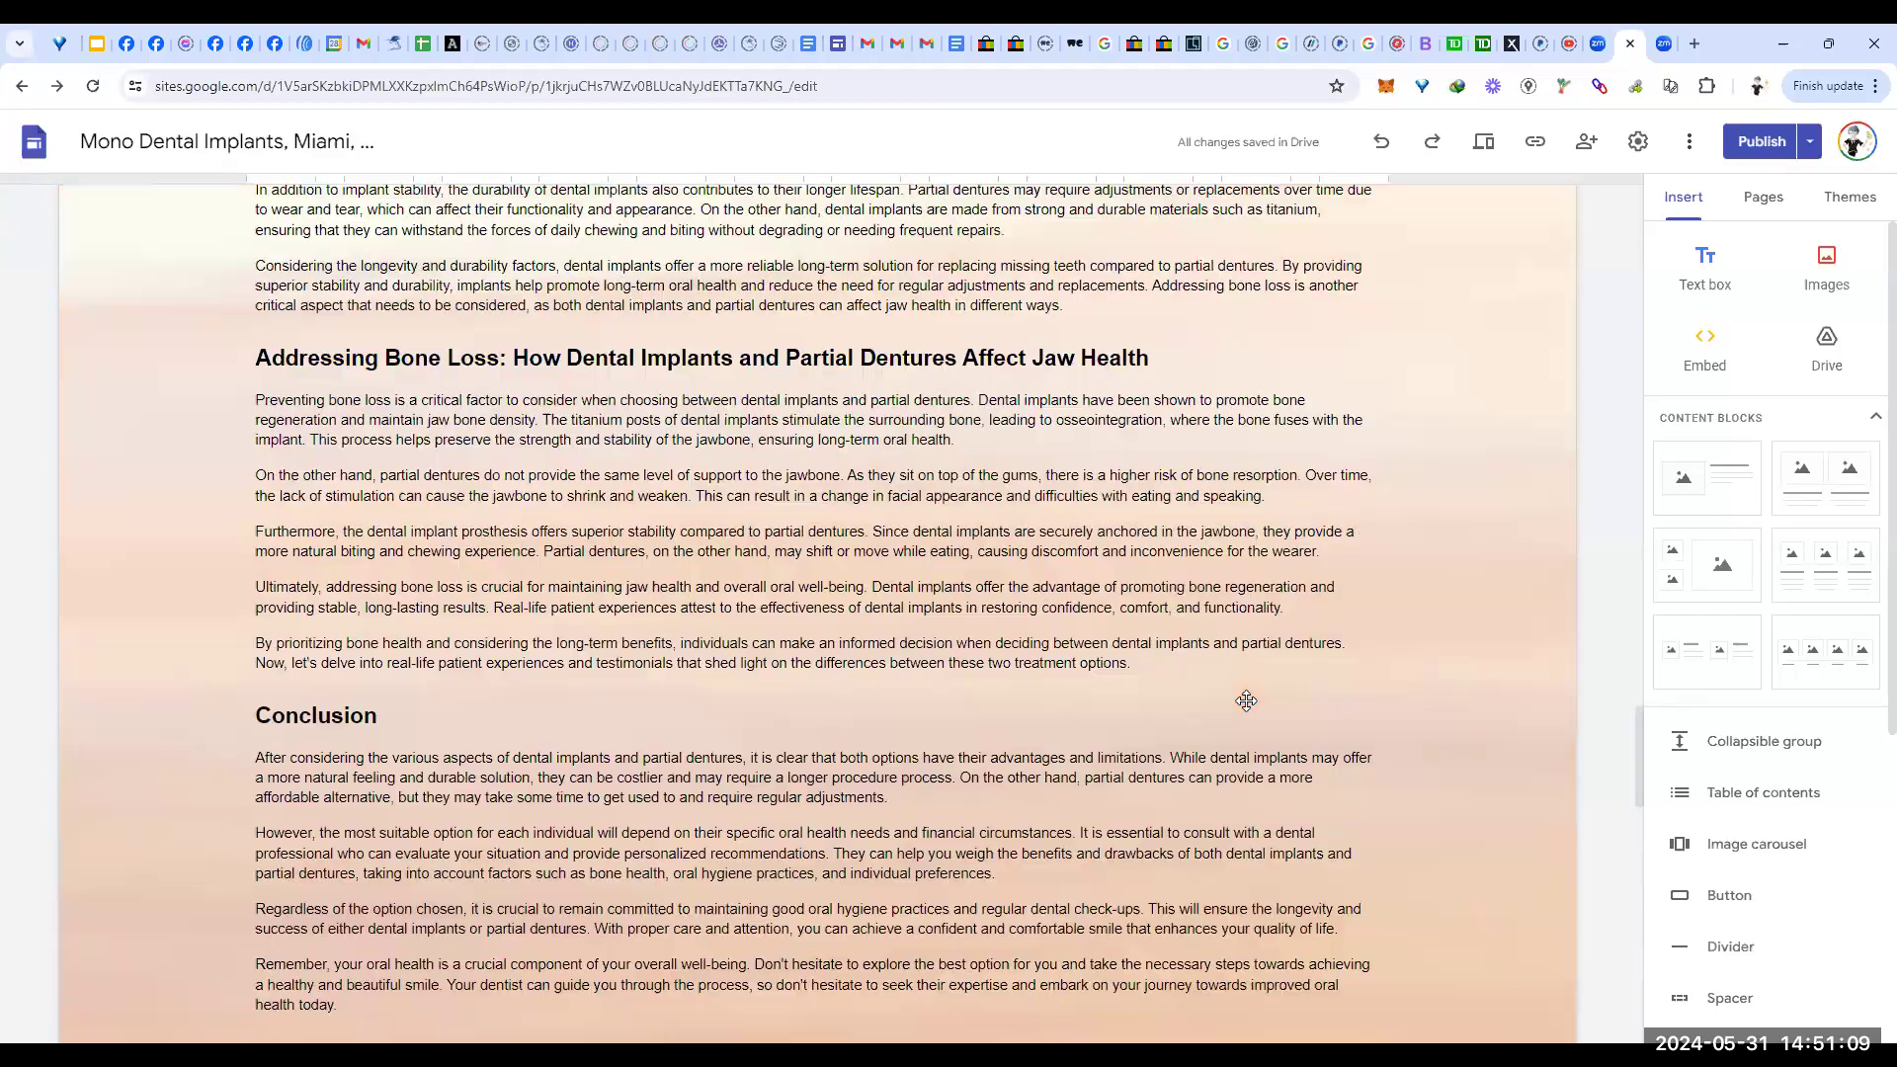
pyautogui.scroll(15, 1247, 701)
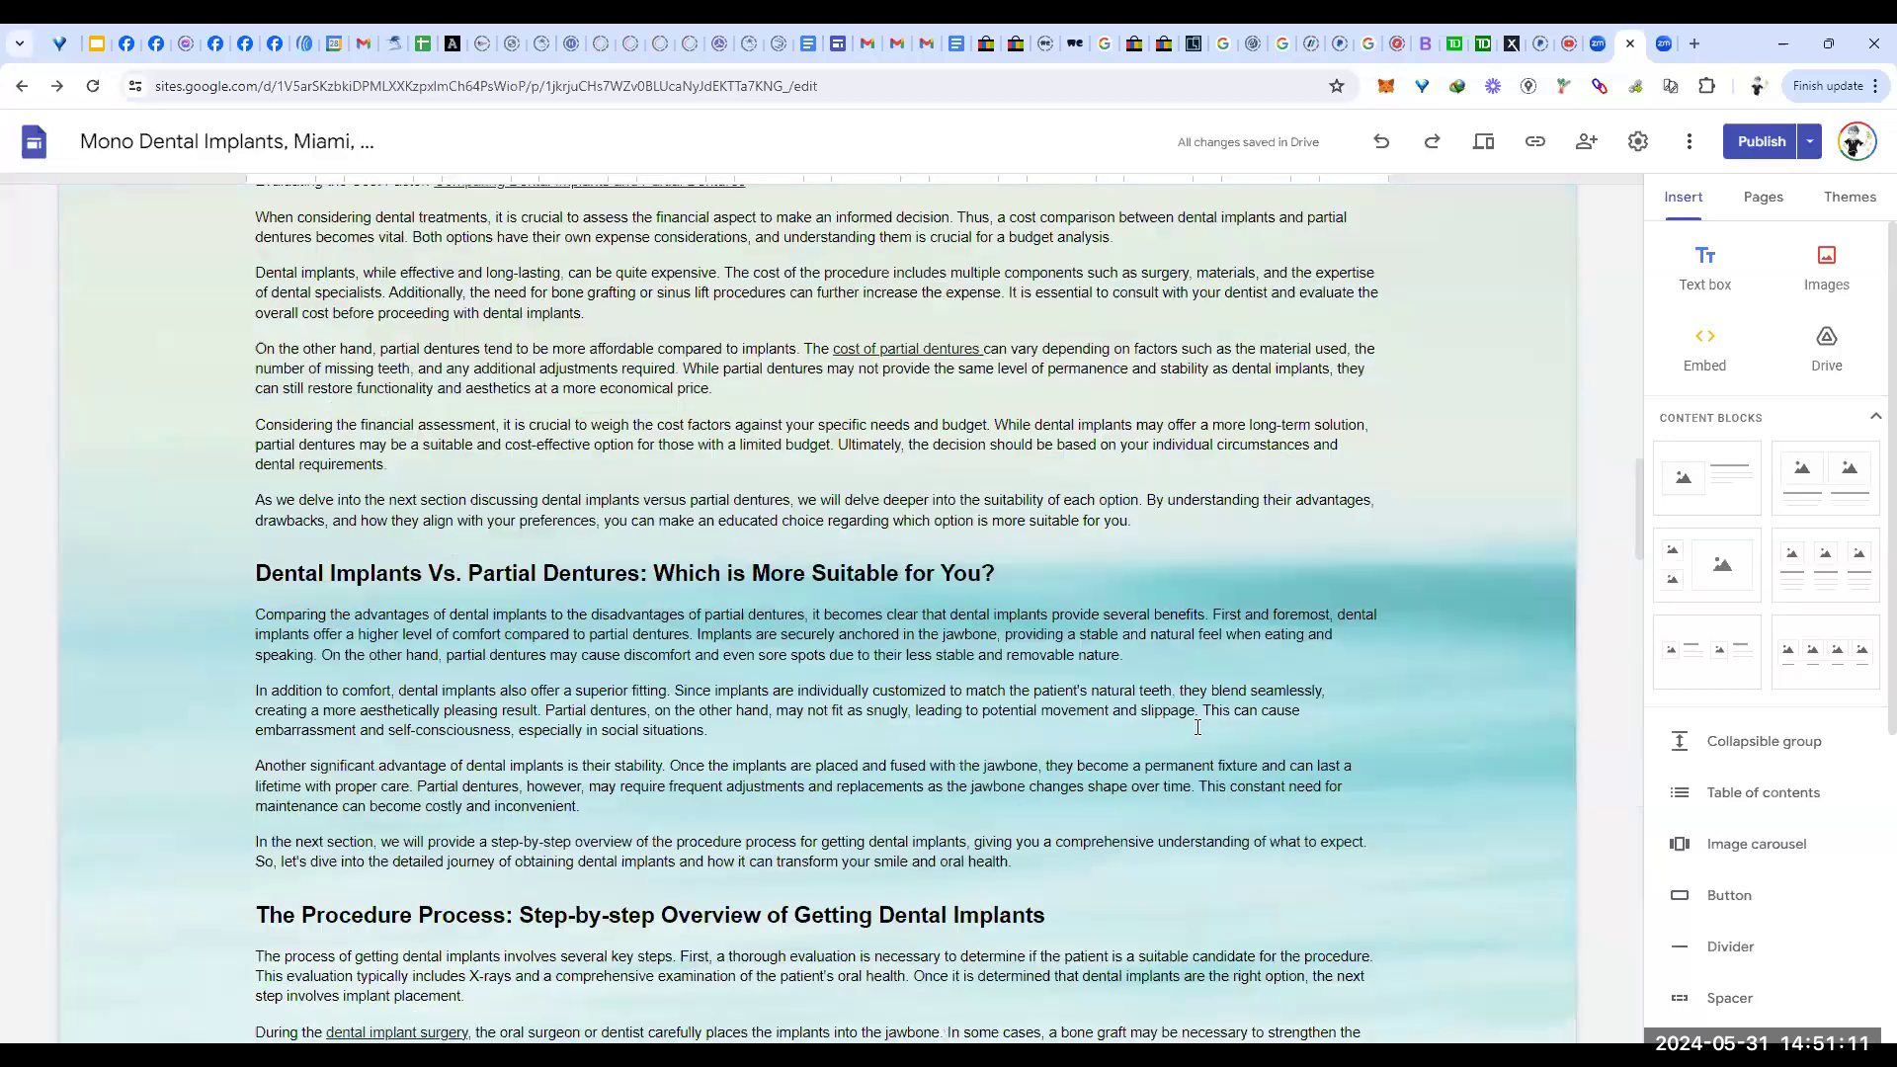
pyautogui.scroll(15, 1198, 727)
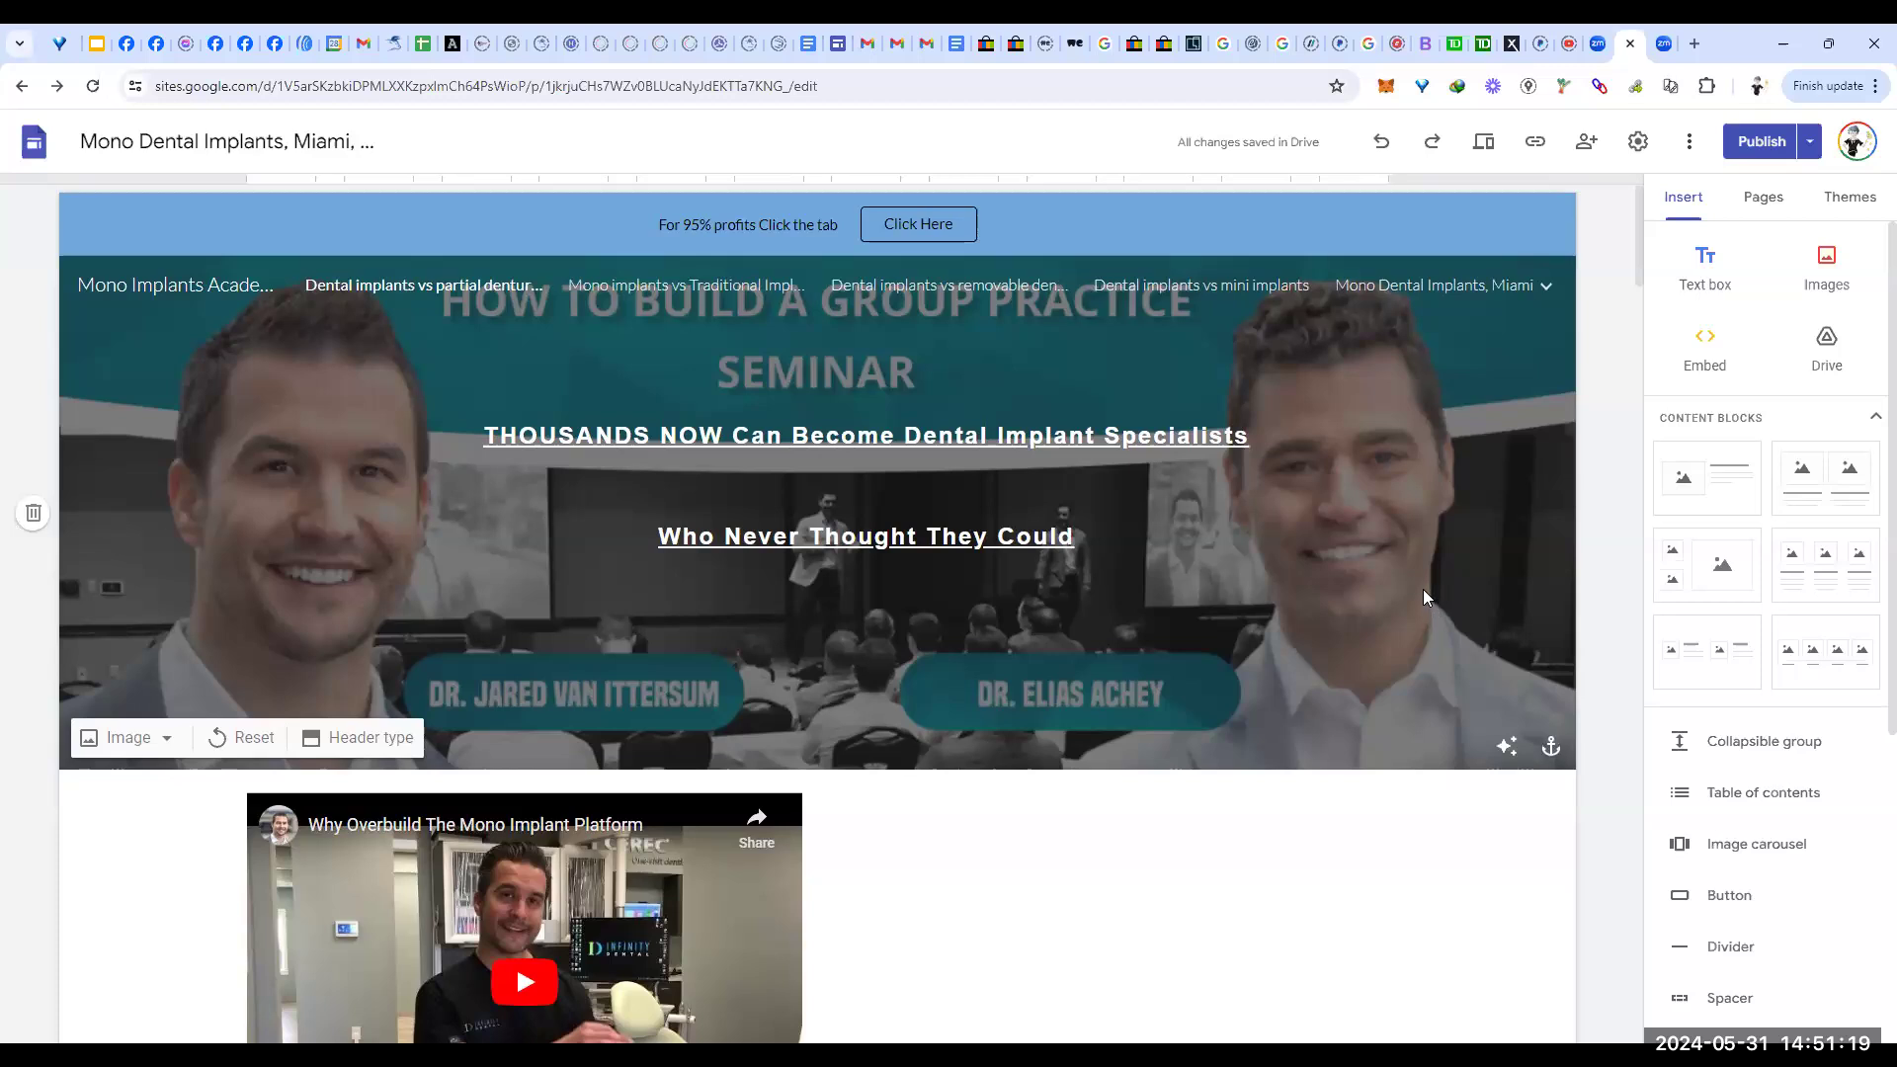
pyautogui.click(1774, 201)
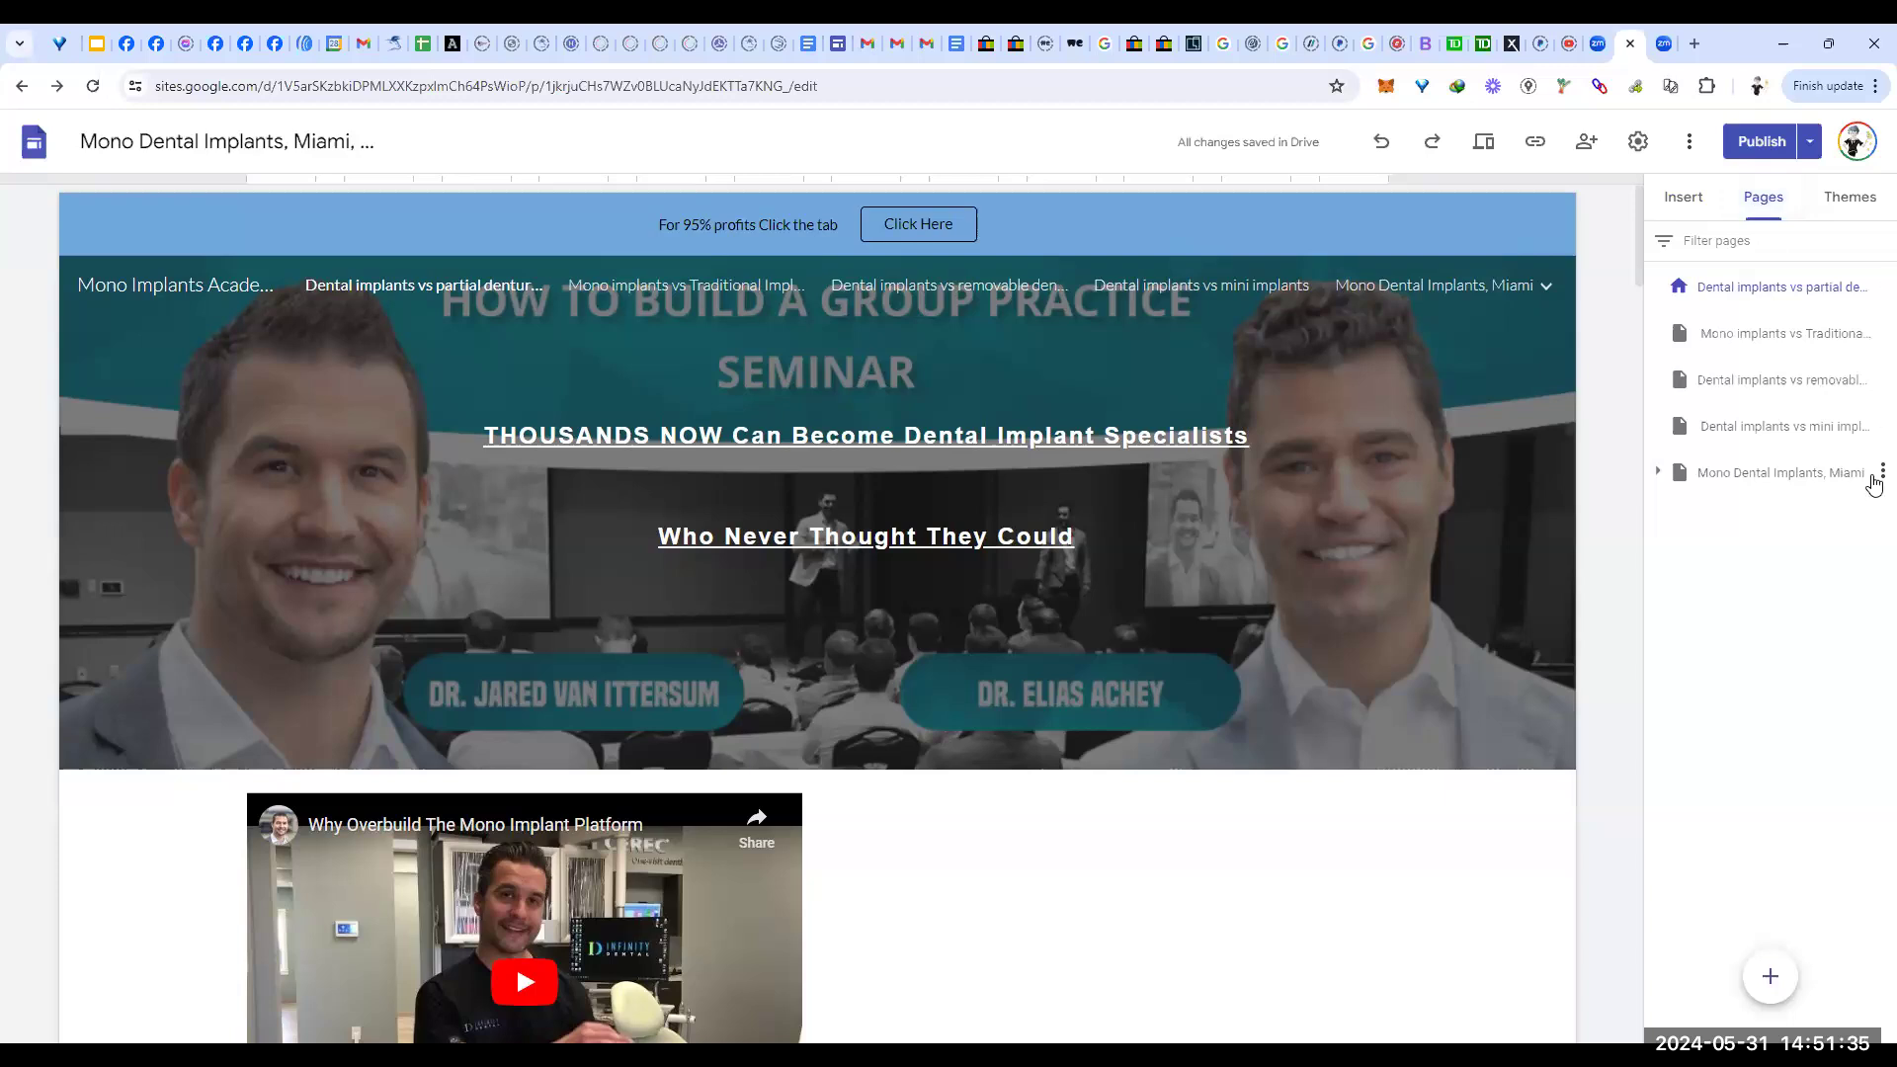
pyautogui.click(1879, 476)
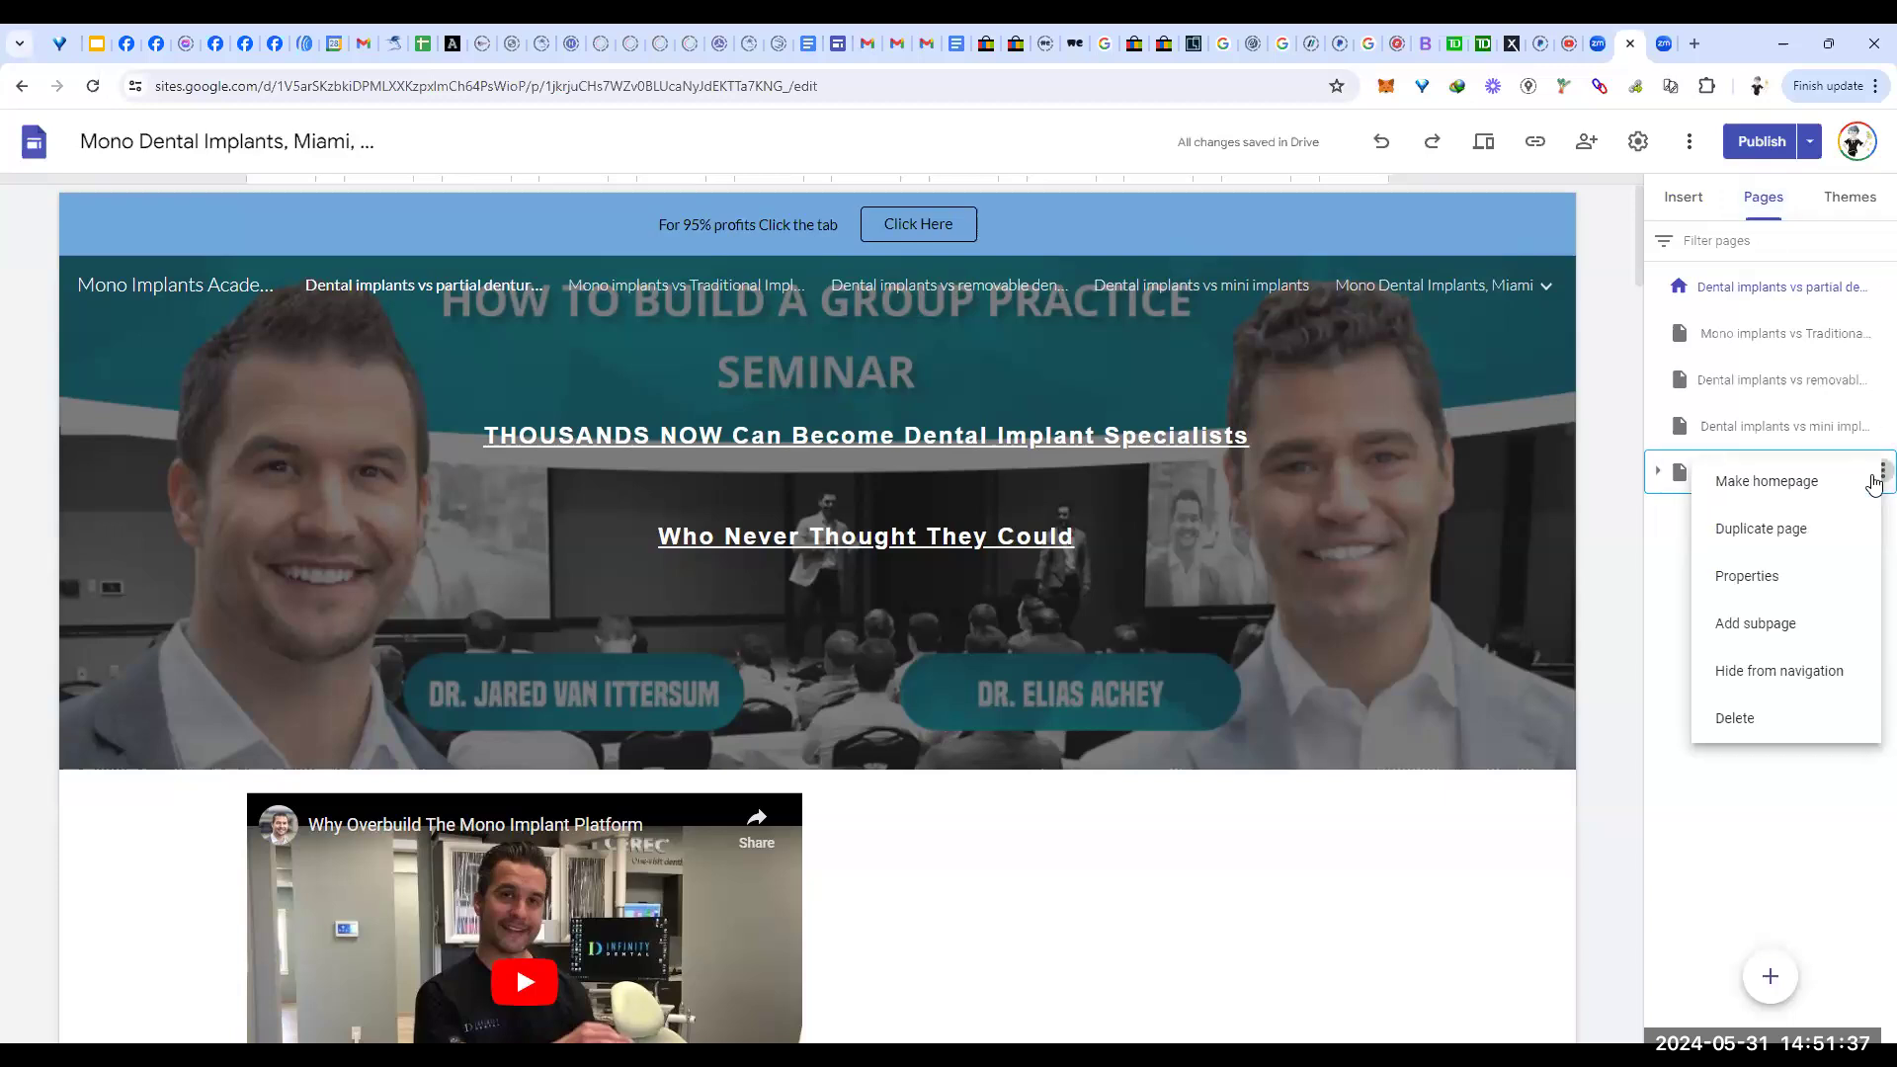
# Step: Add a subpage named 'Site Map' under Mono Dental Implants, Miami
pyautogui.click(1823, 631)
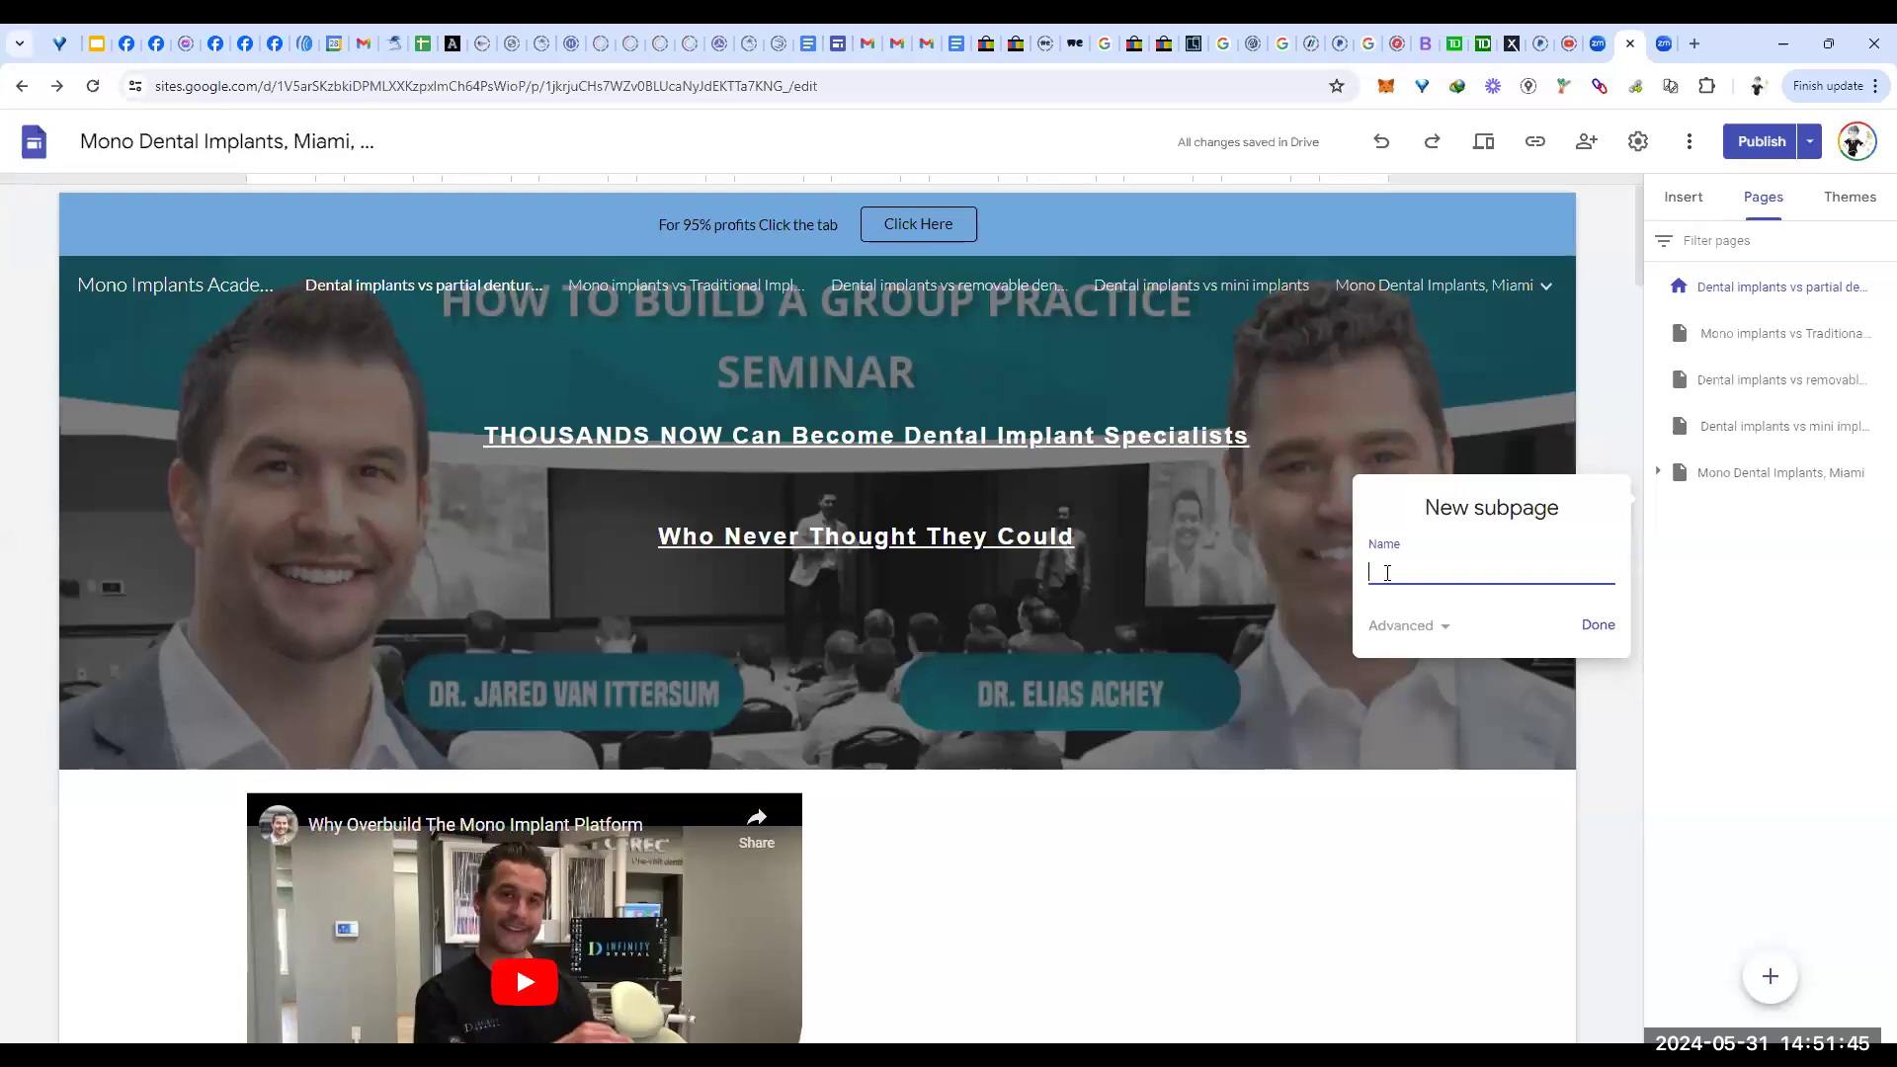
pyautogui.write('ite Mao')
pyautogui.press('BackSpace')
pyautogui.write('p')
pyautogui.click(1598, 625)
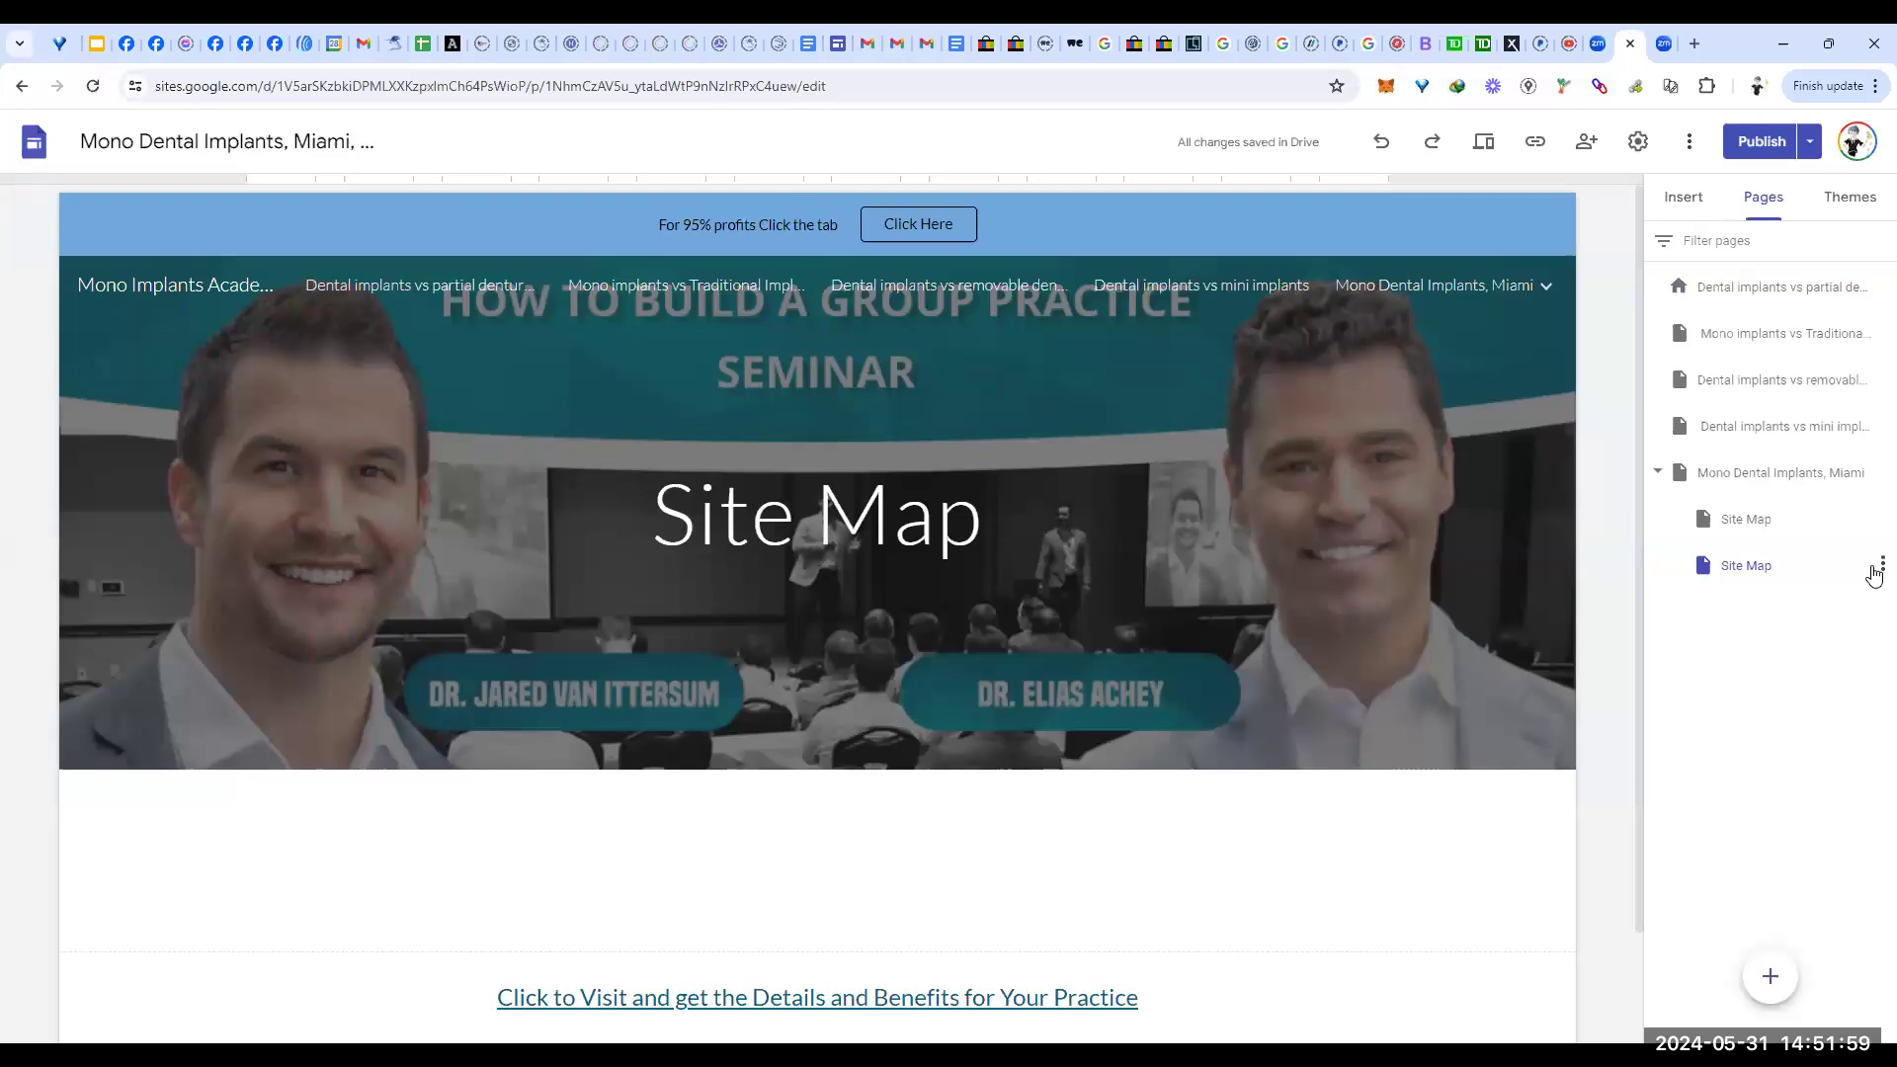
# Step: Hide the new Site Map page from the site navigation
pyautogui.click(1744, 570)
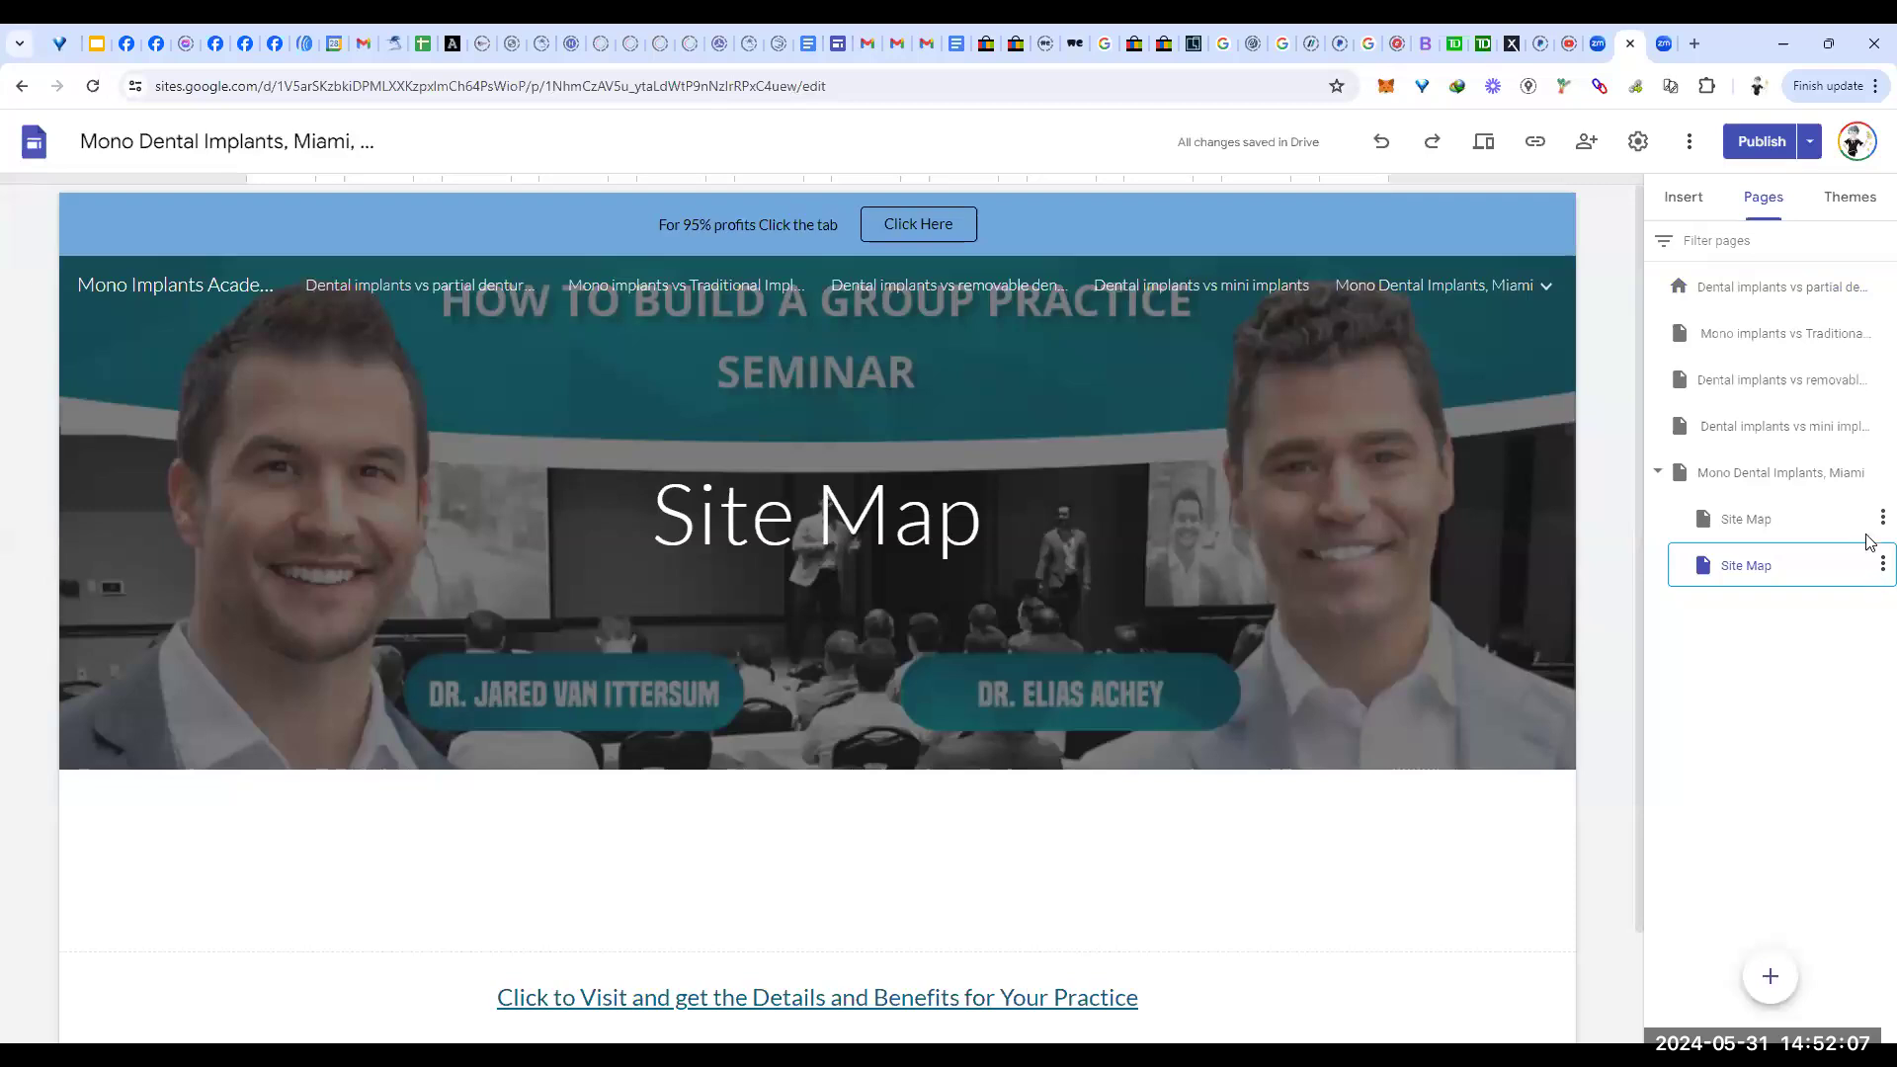
pyautogui.click(1878, 568)
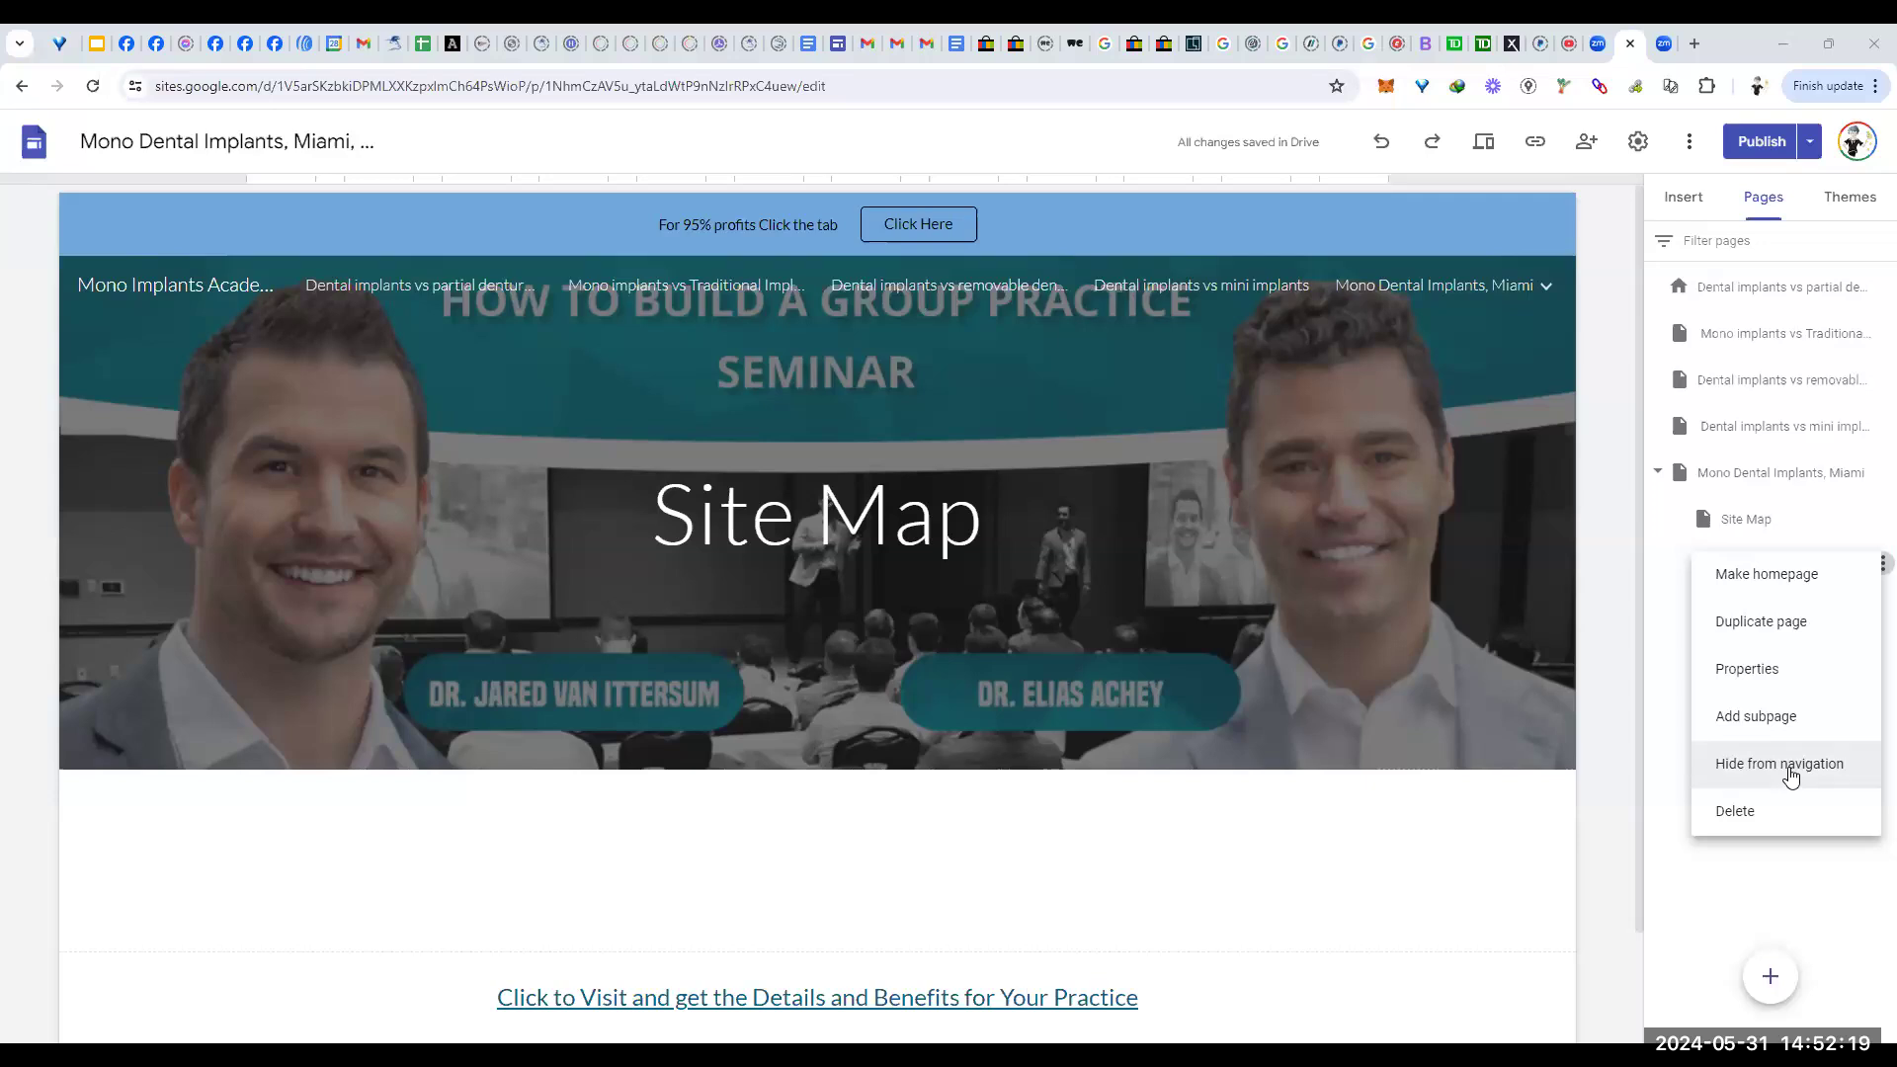
pyautogui.click(1791, 777)
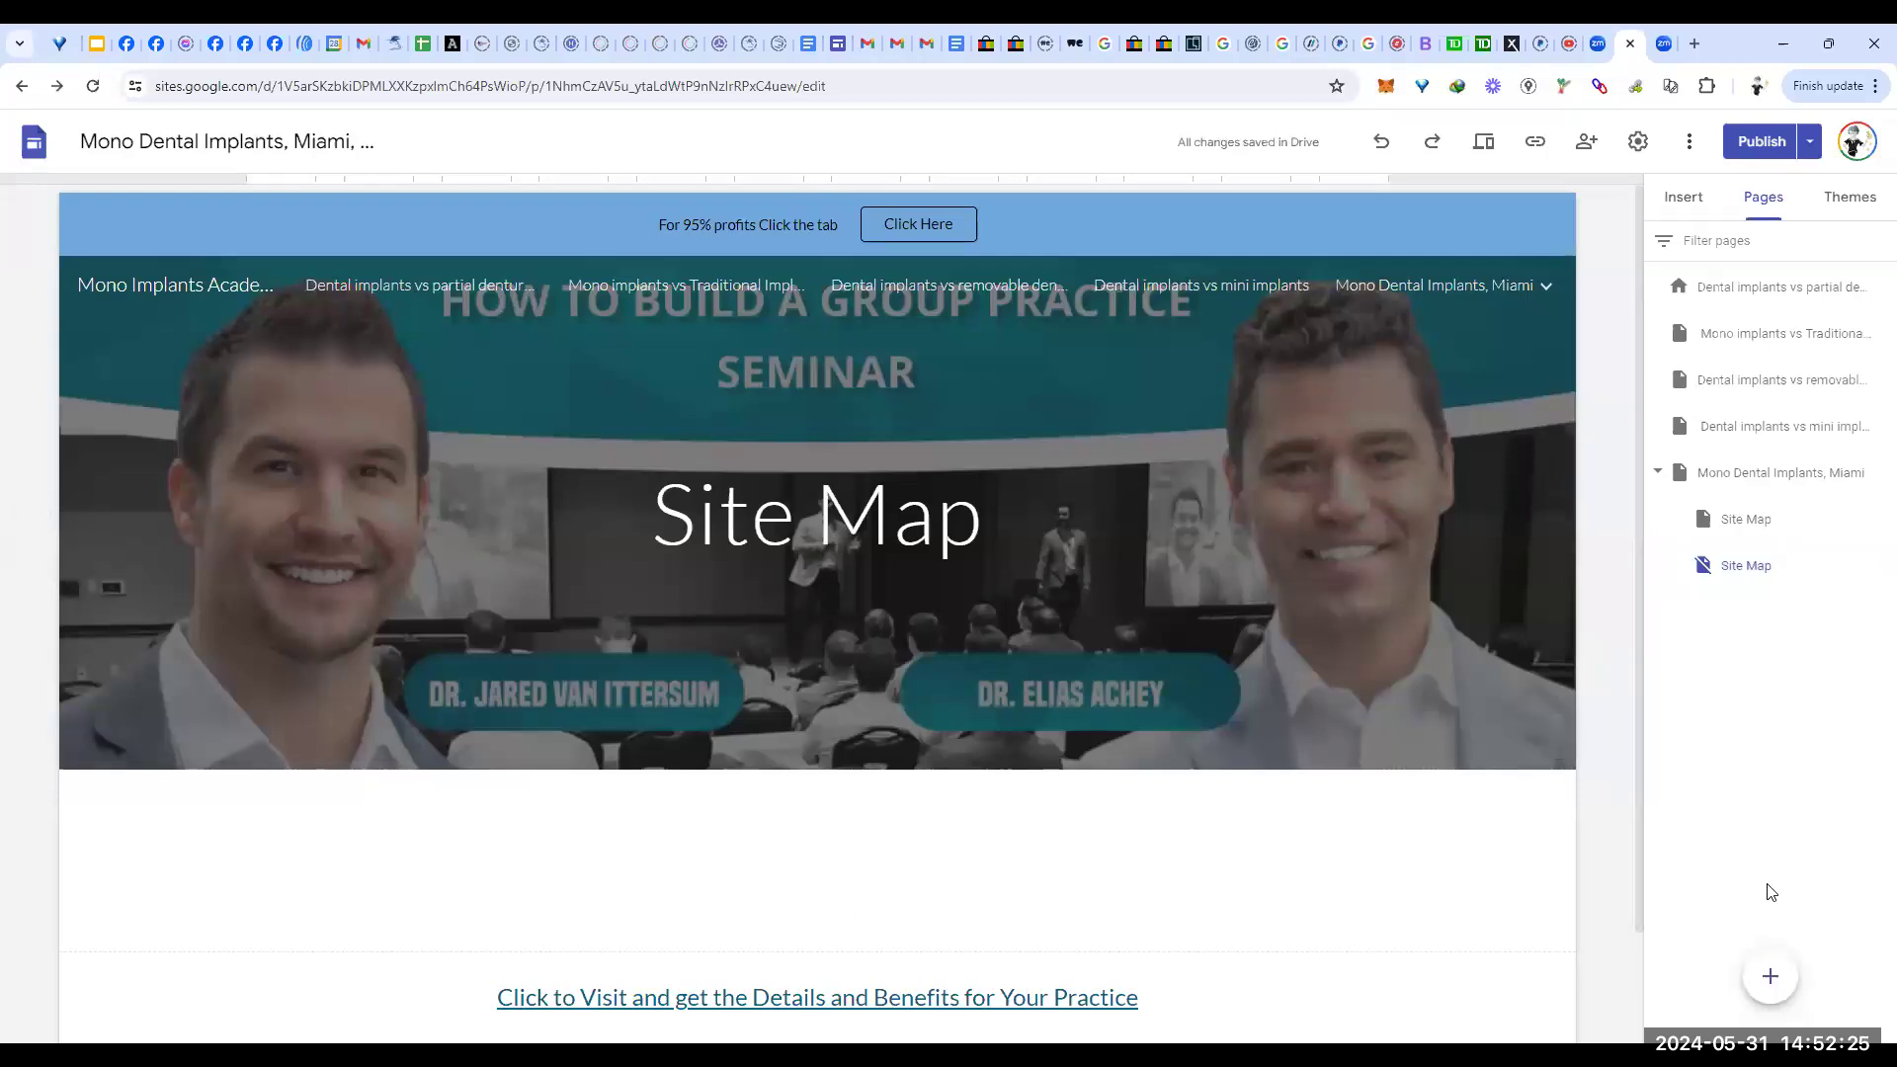
pyautogui.click(1692, 208)
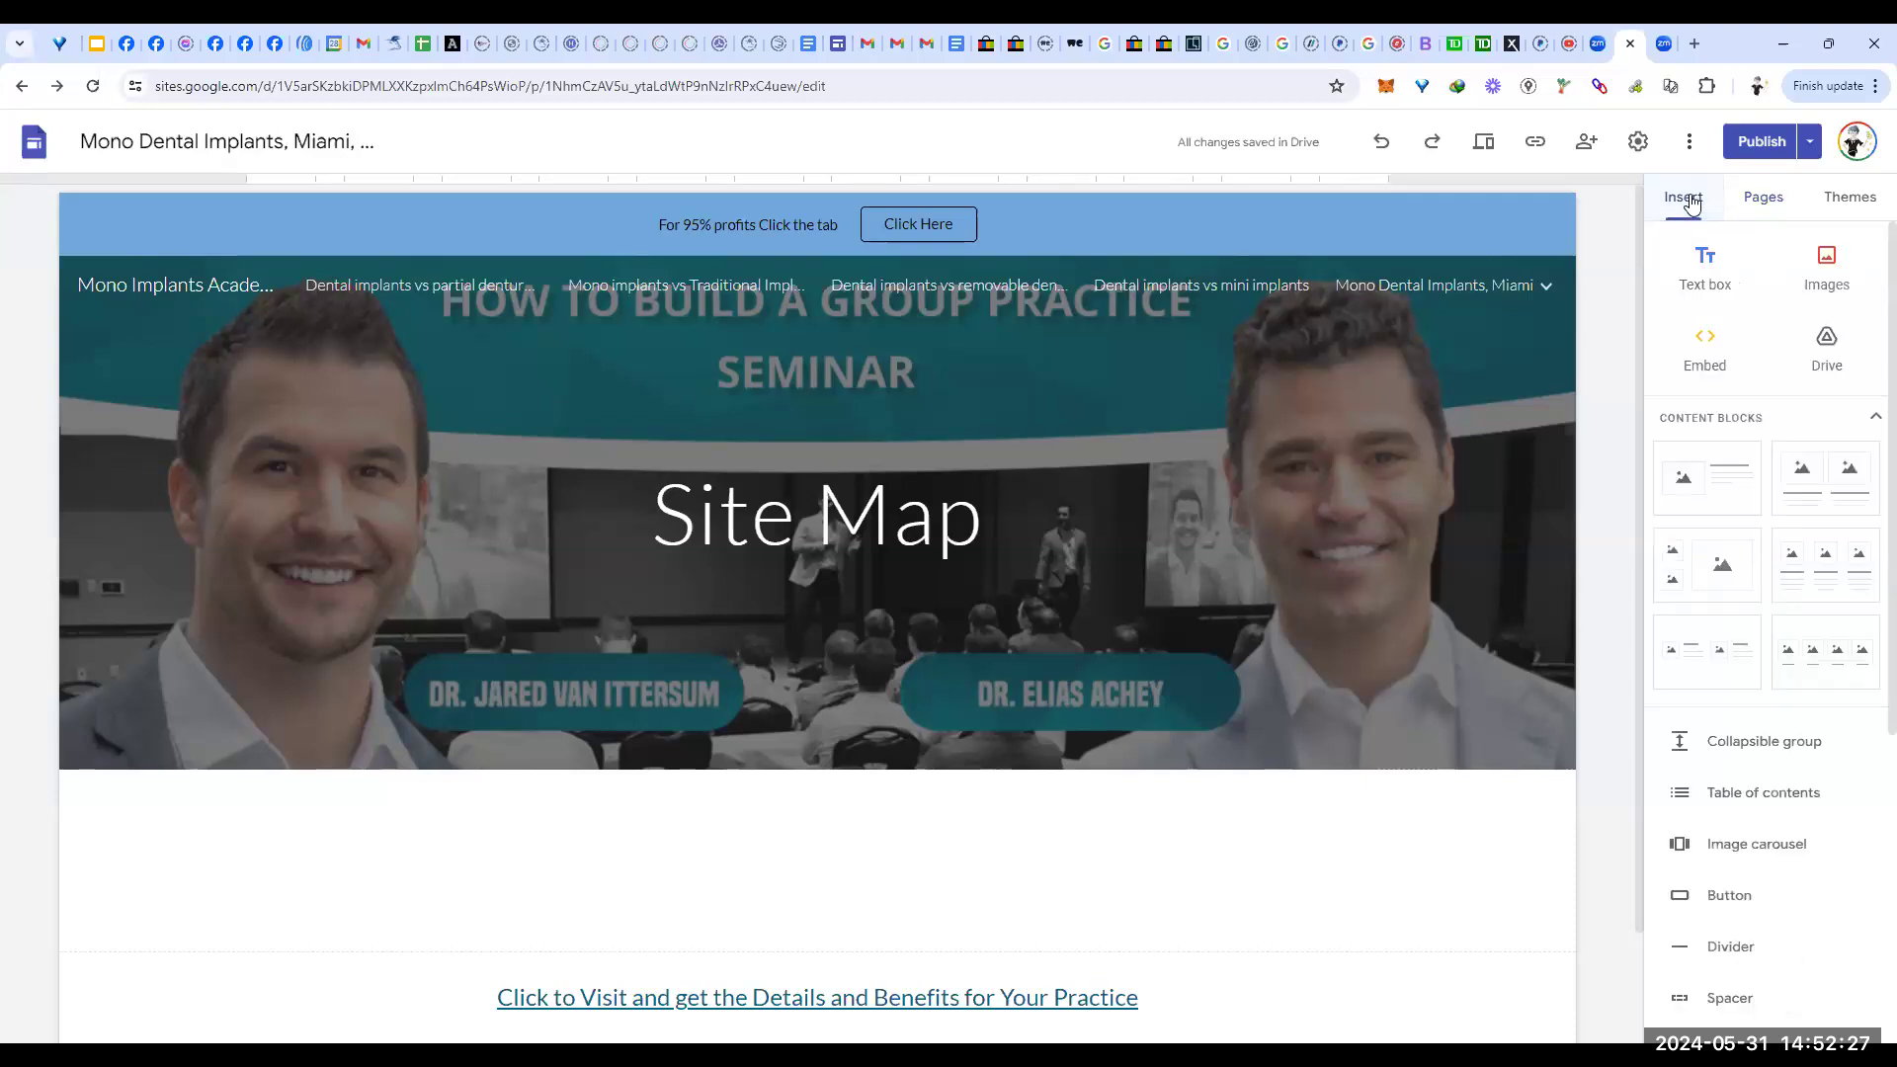
# Step: Add an empty text box to the Site Map page and open a new browser tab
pyautogui.click(1710, 277)
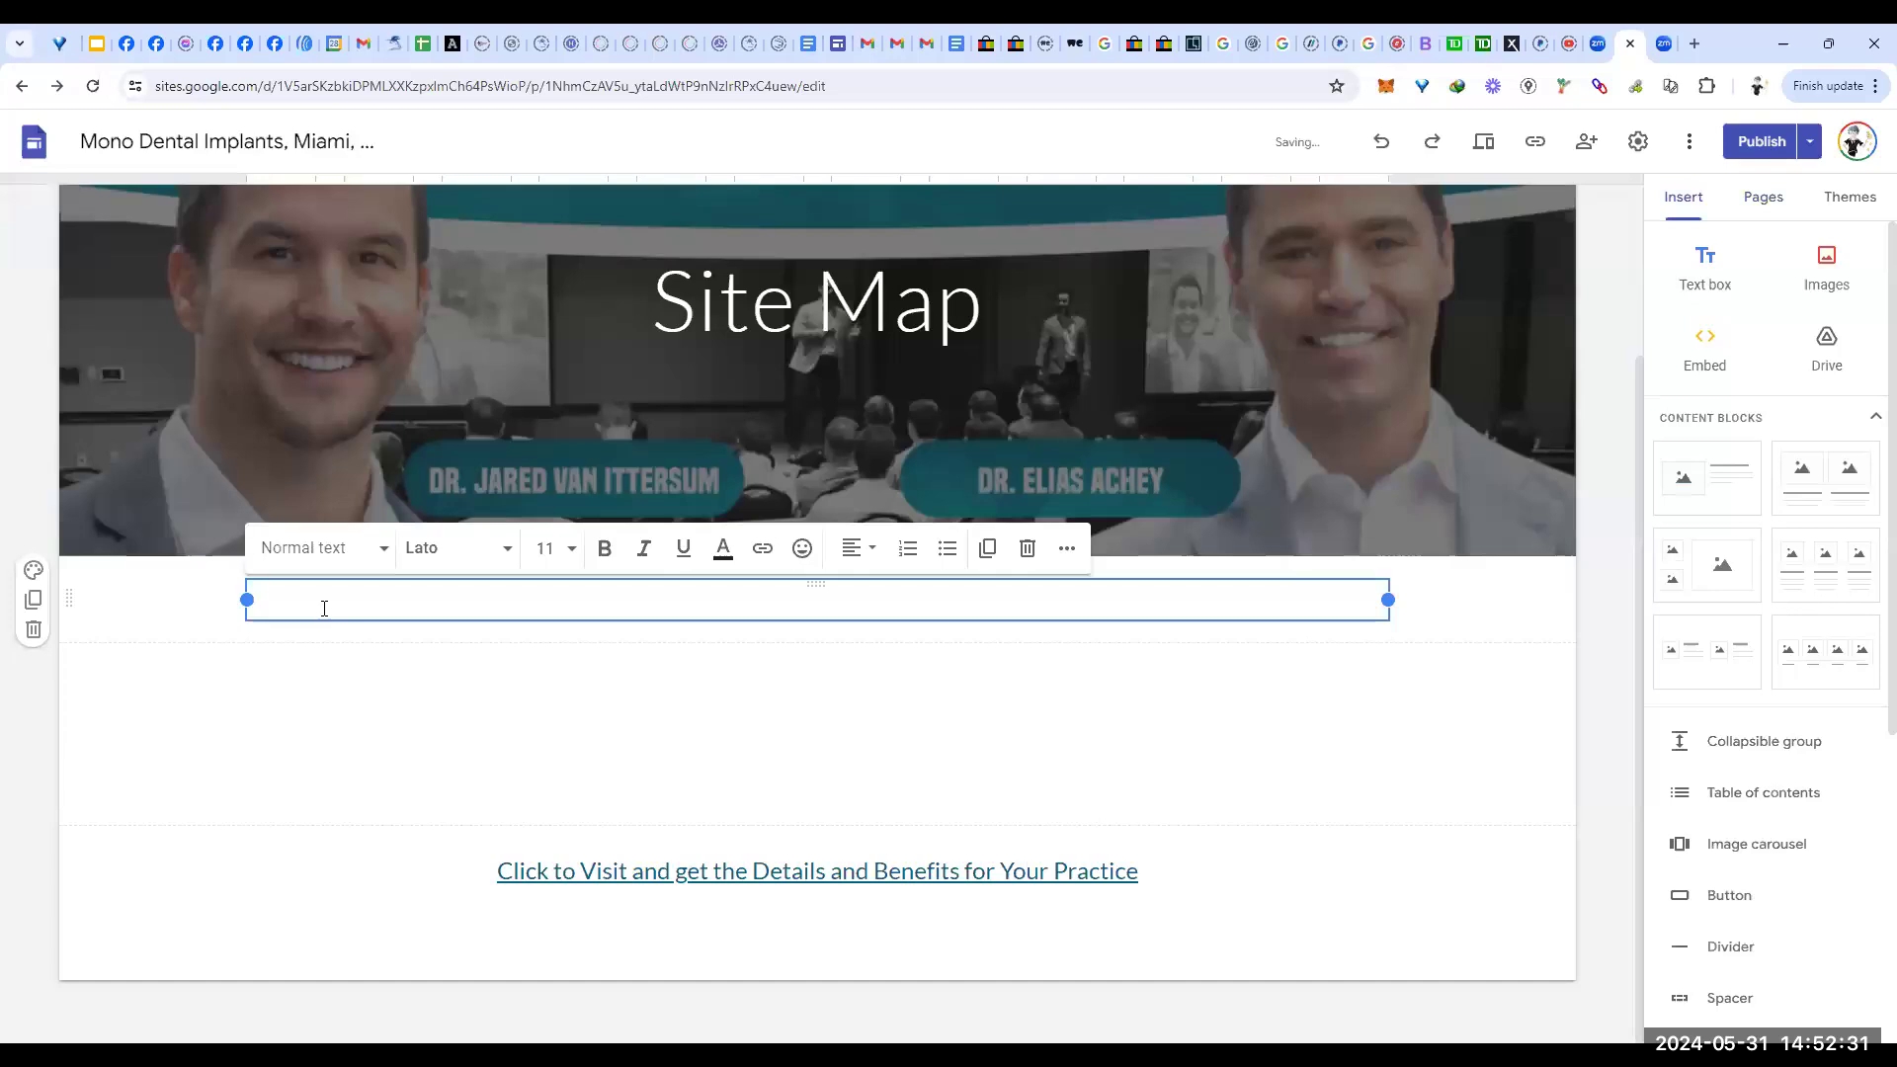
pyautogui.click(1696, 43)
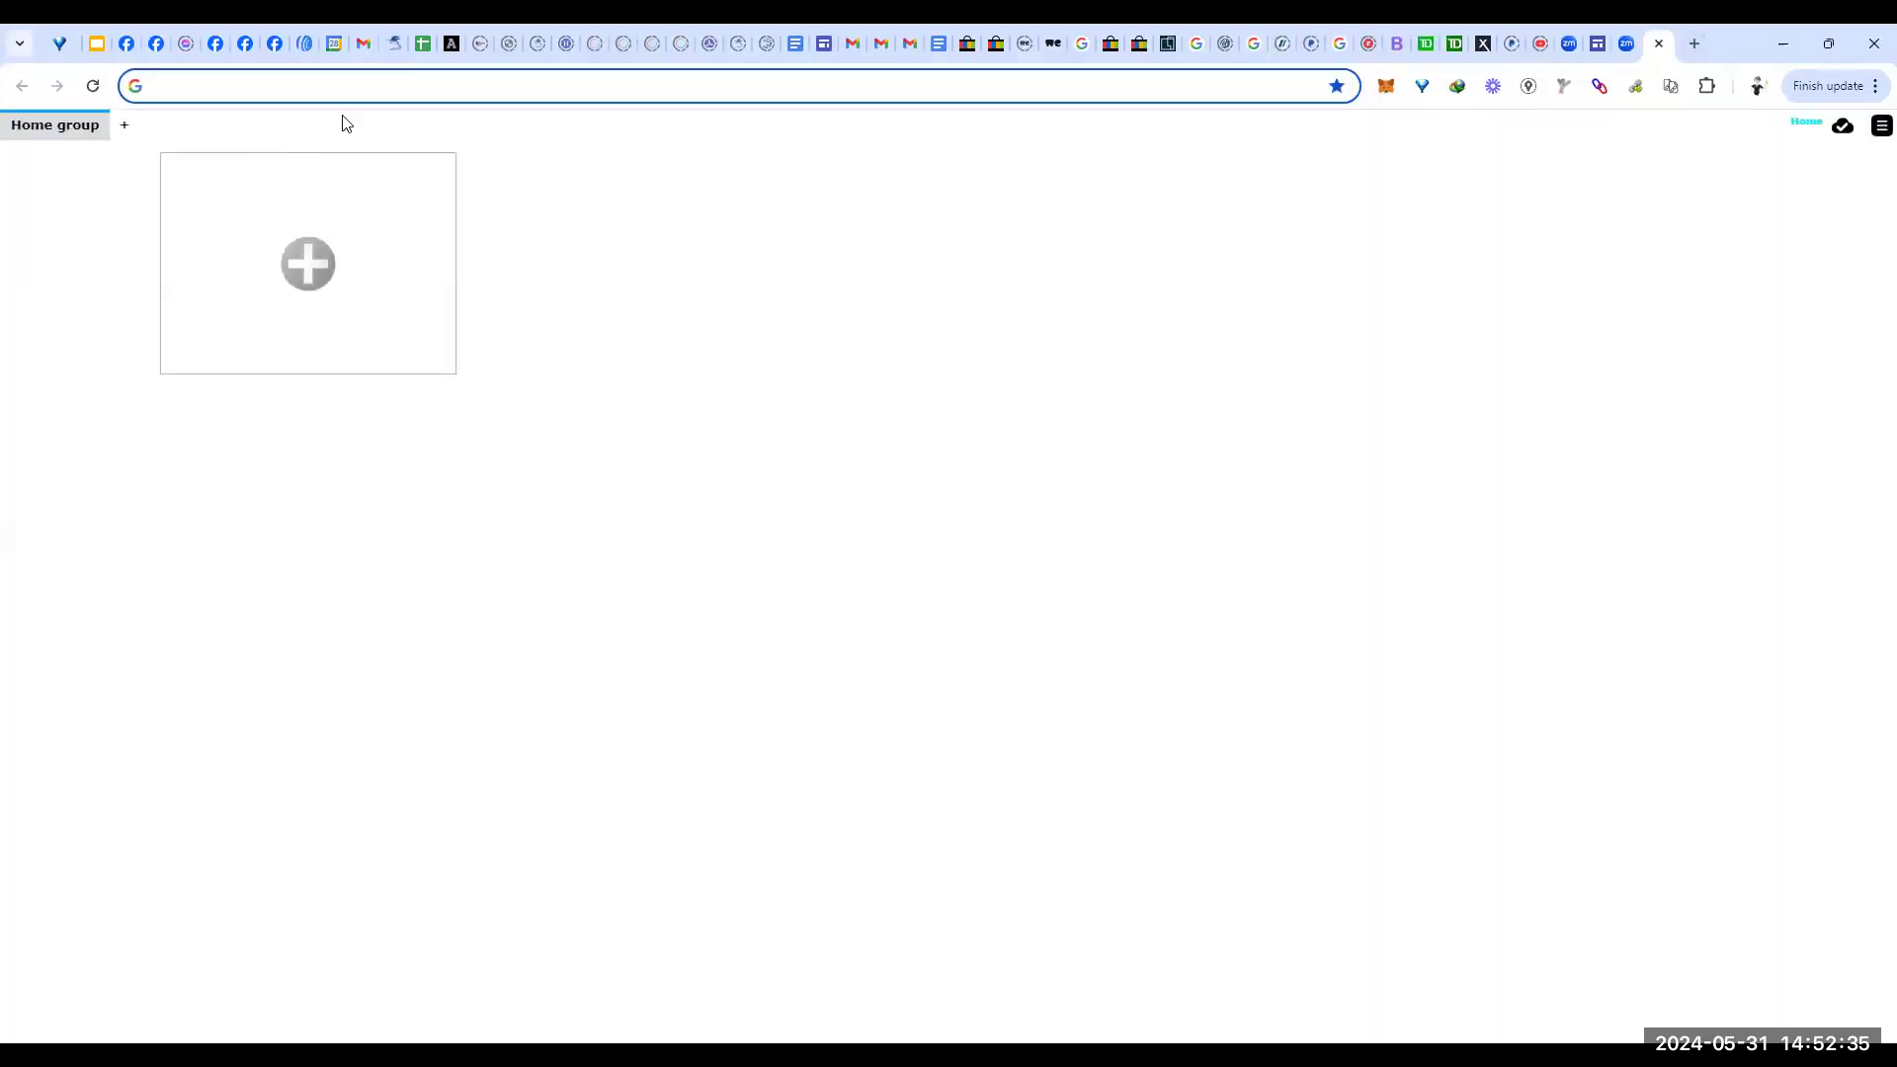
pyautogui.click(225, 86)
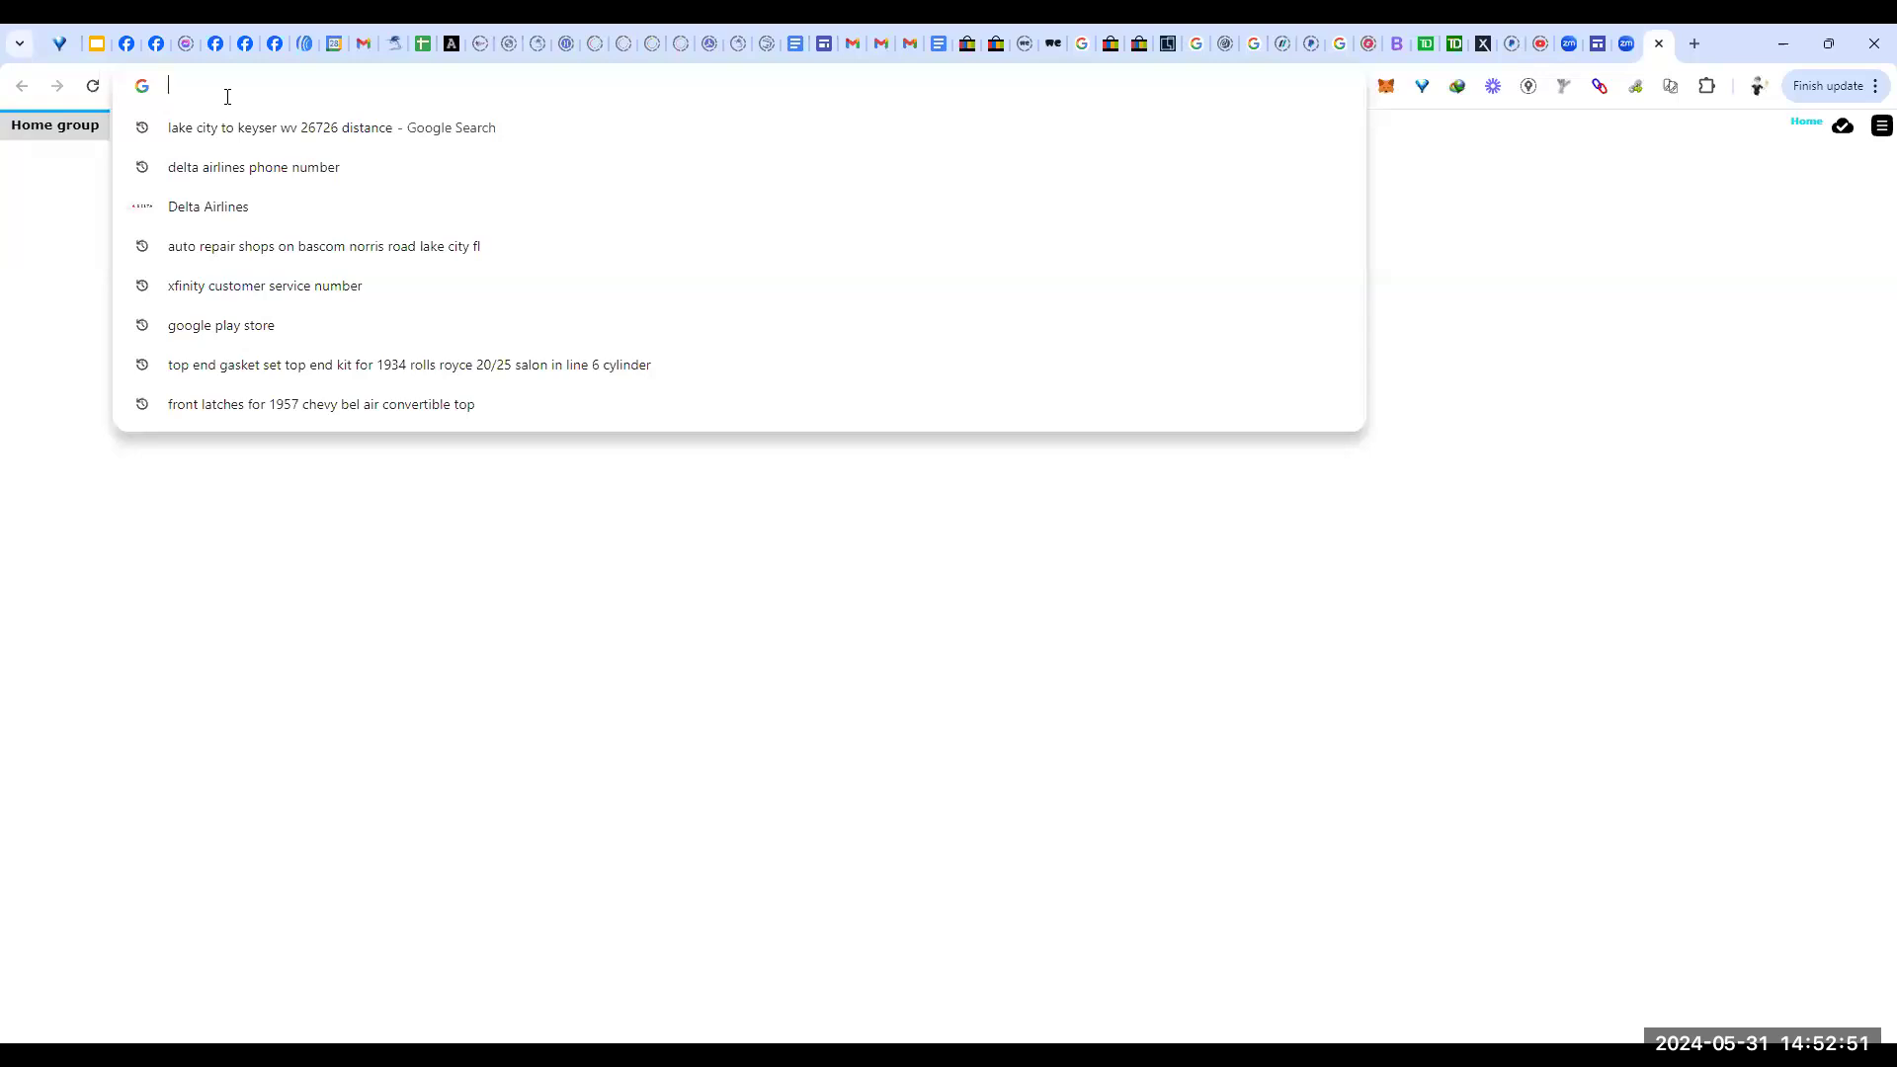
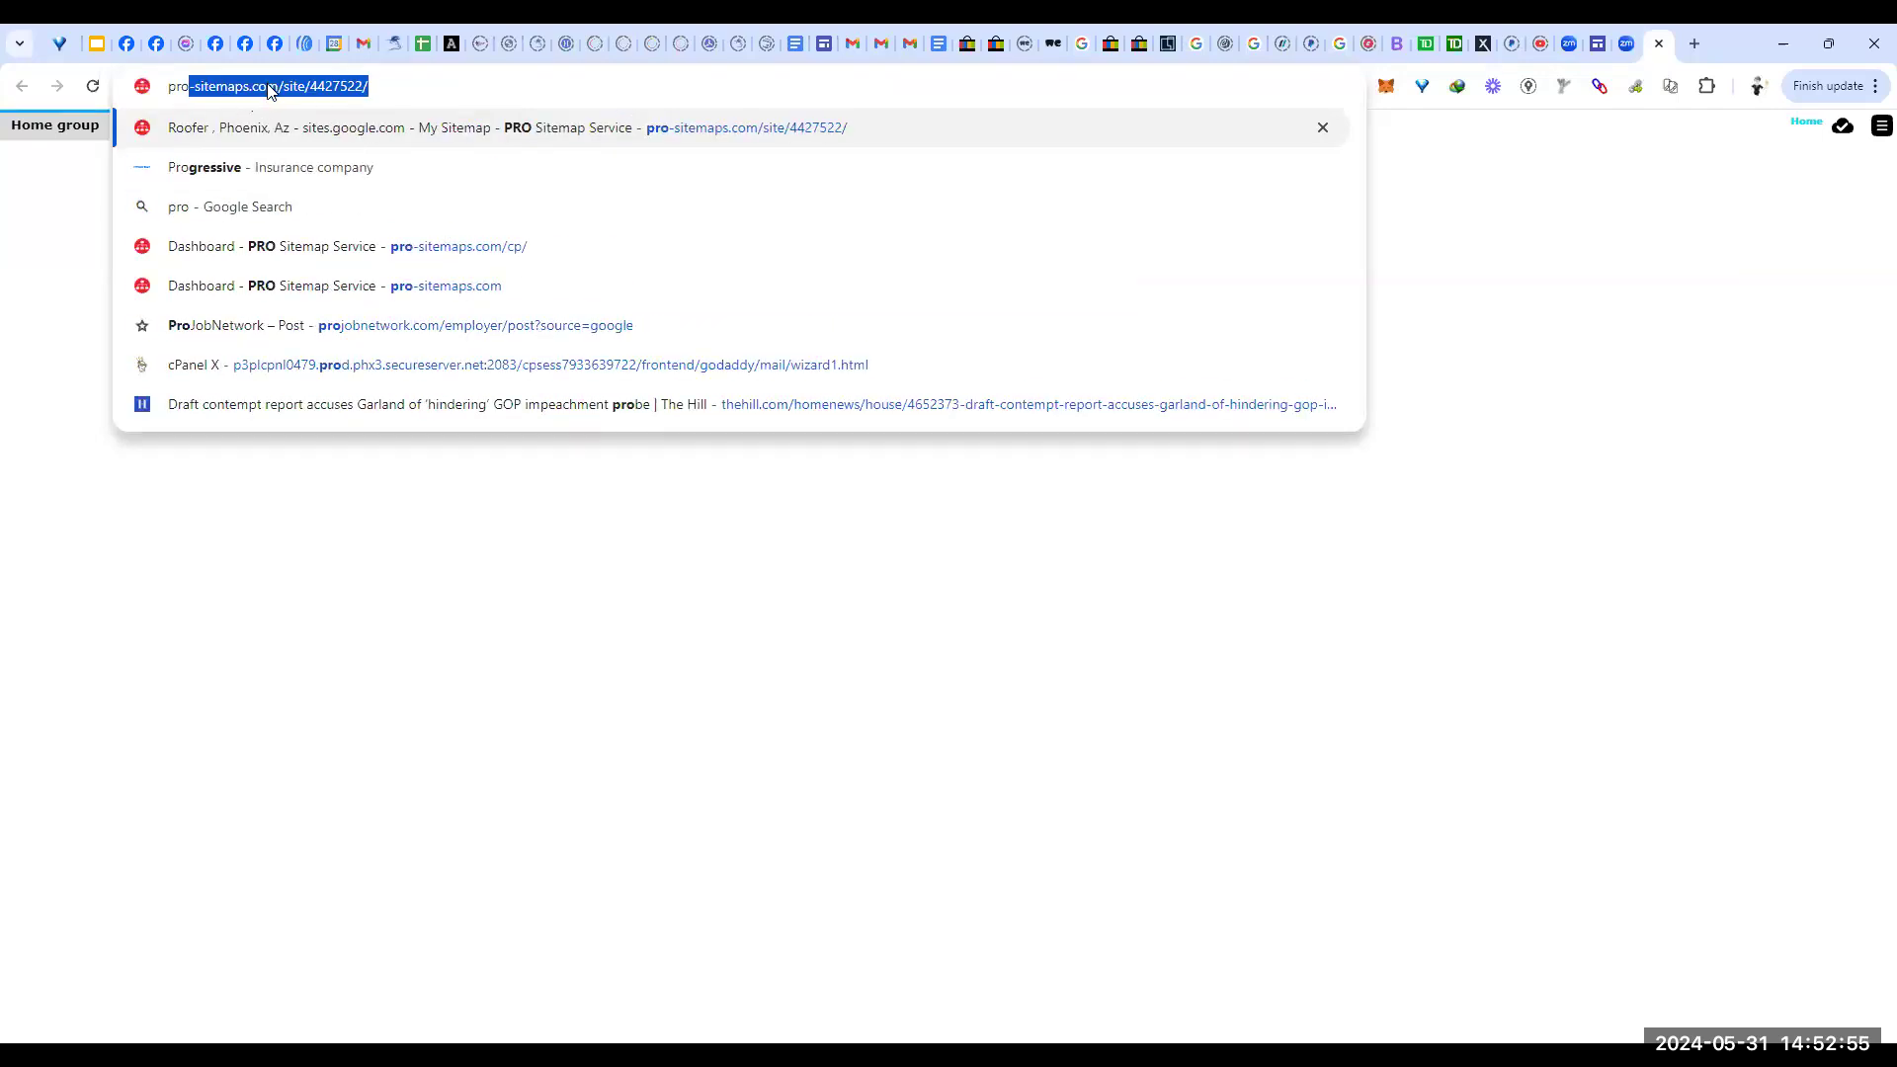
pyautogui.click(270, 89)
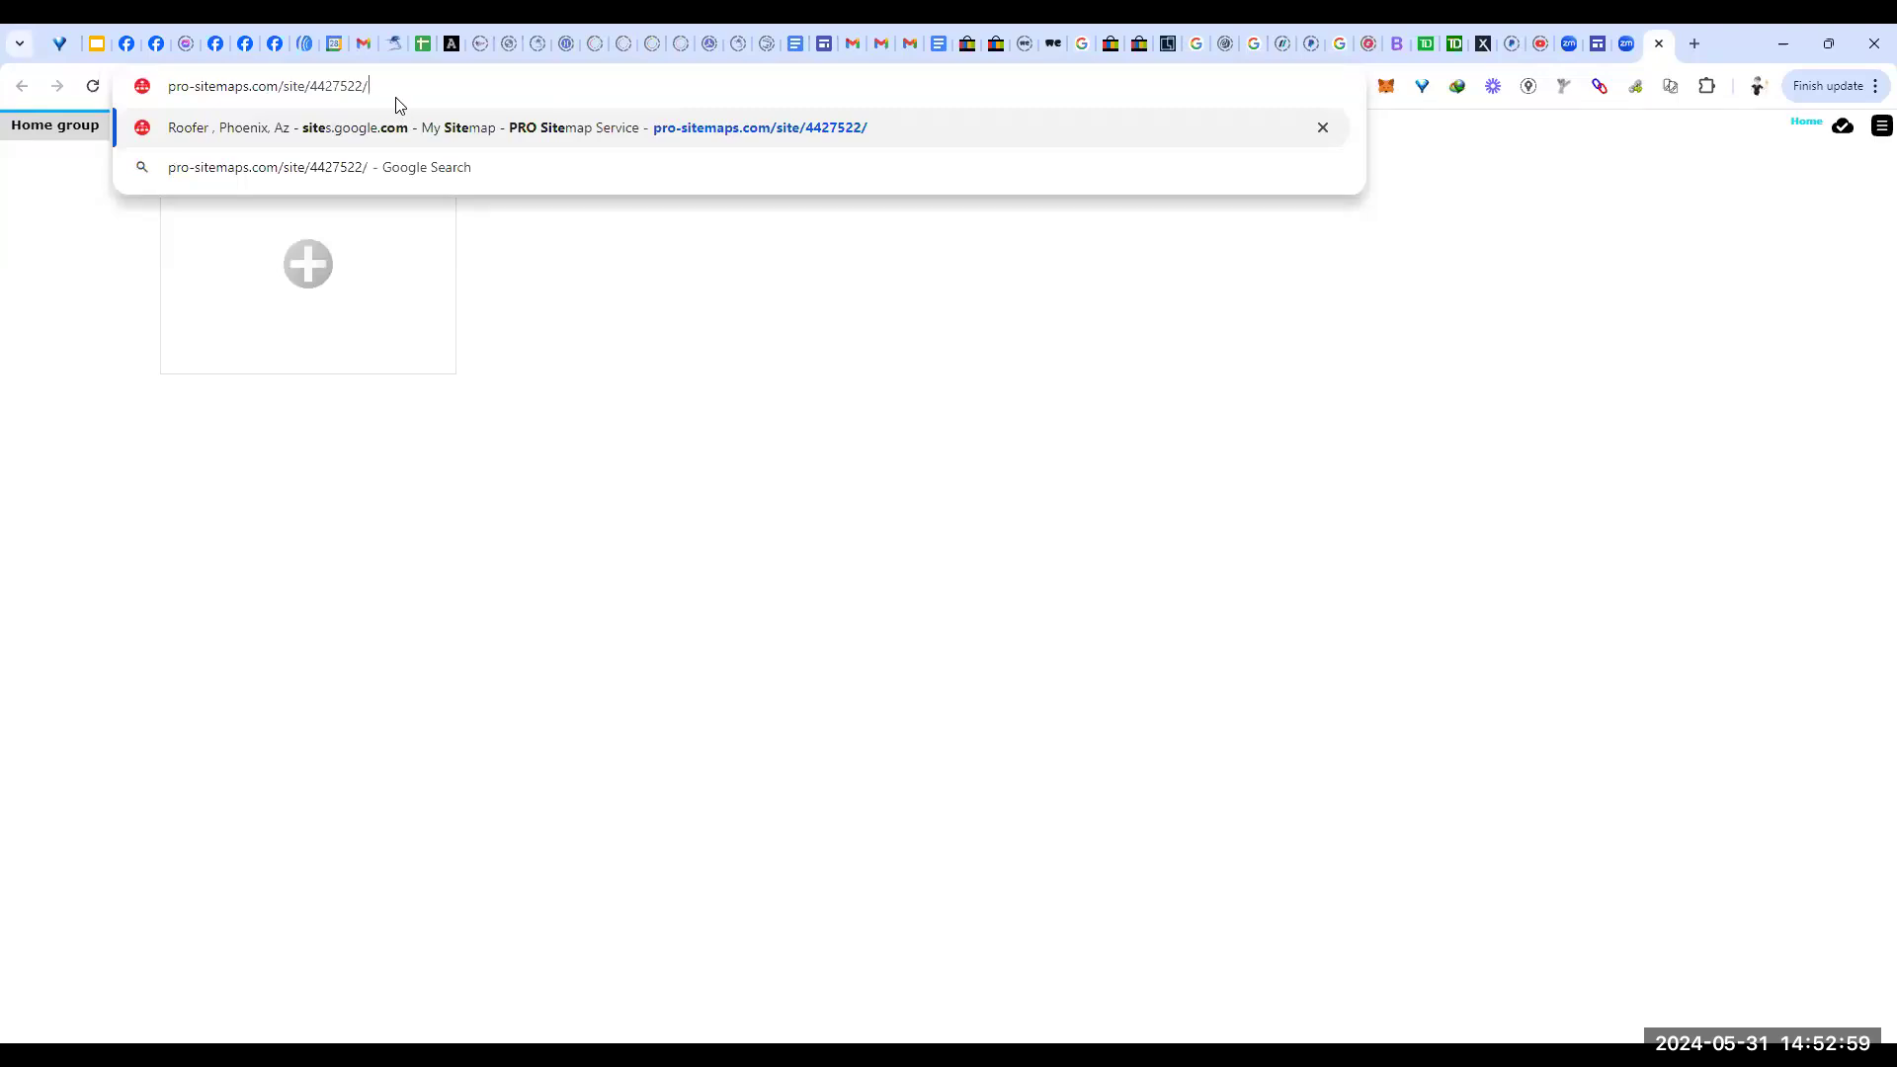
pyautogui.press('Return')
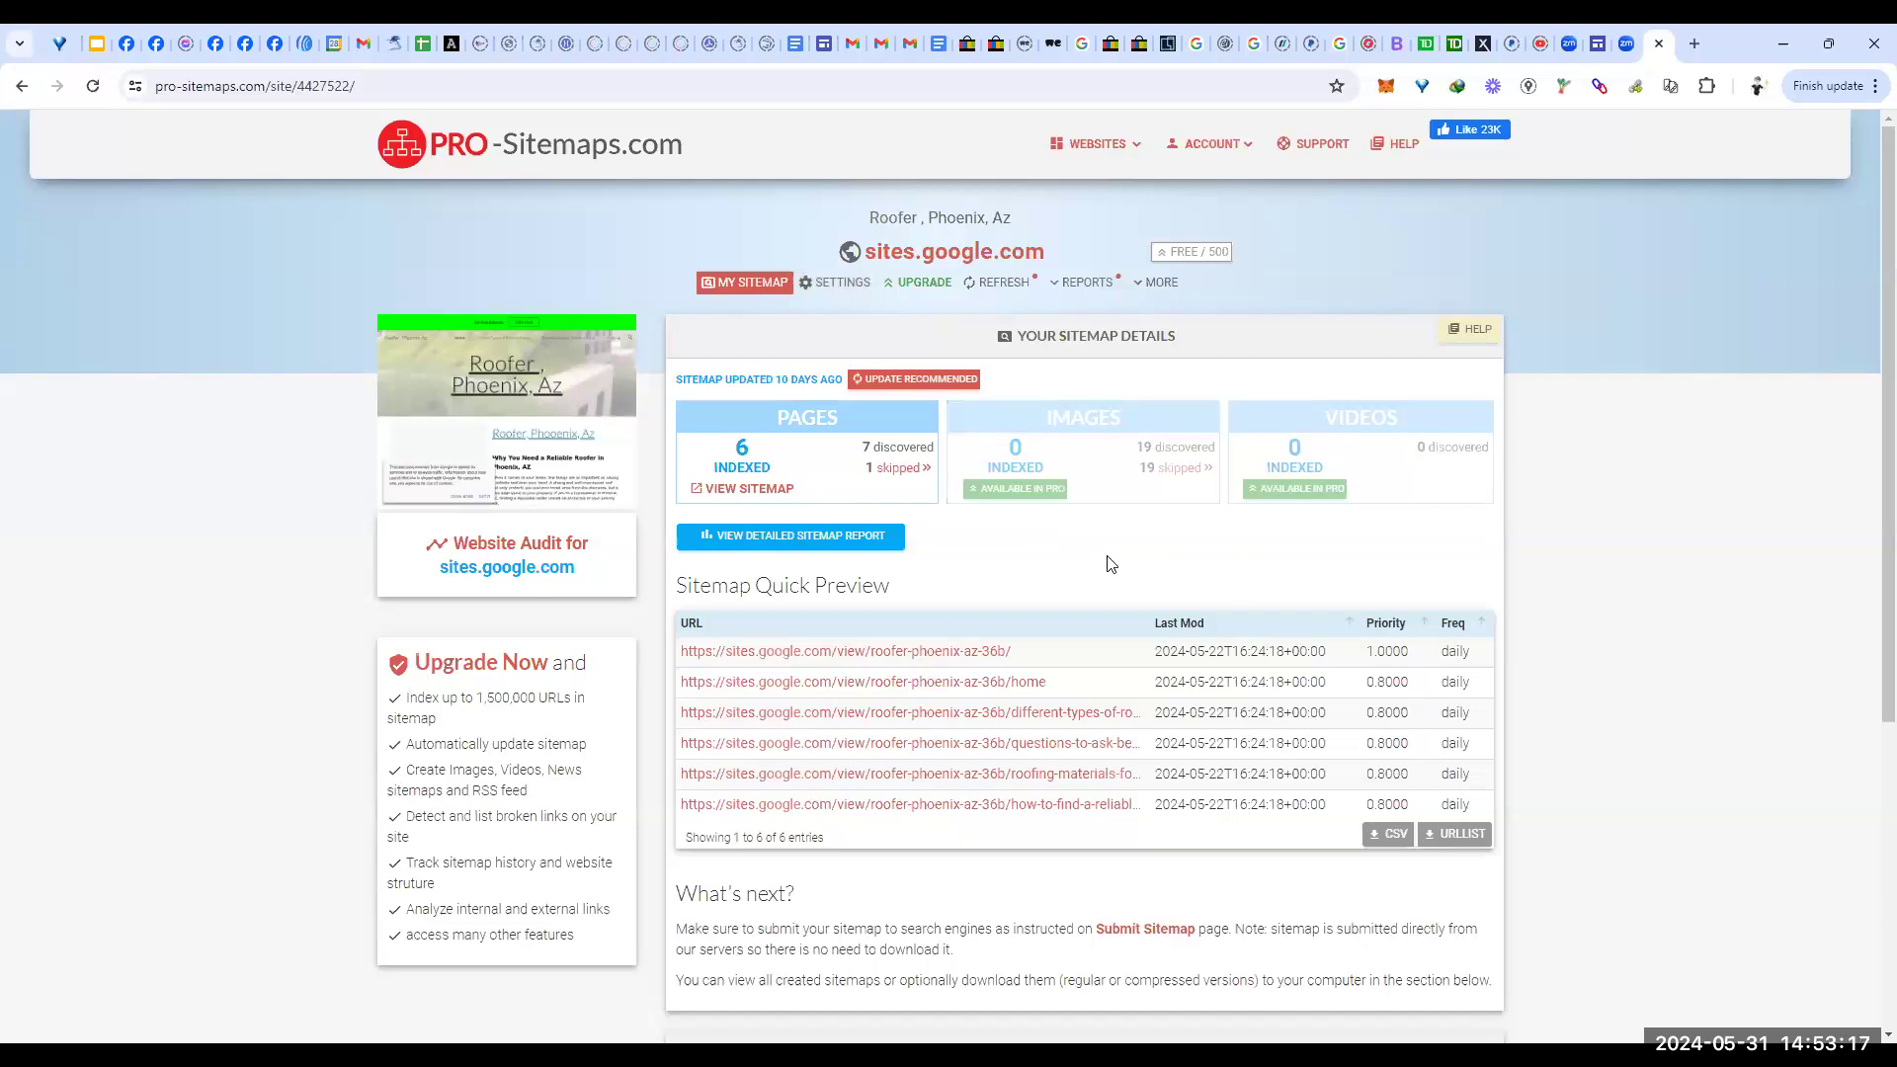
pyautogui.scroll(-4, 1089, 562)
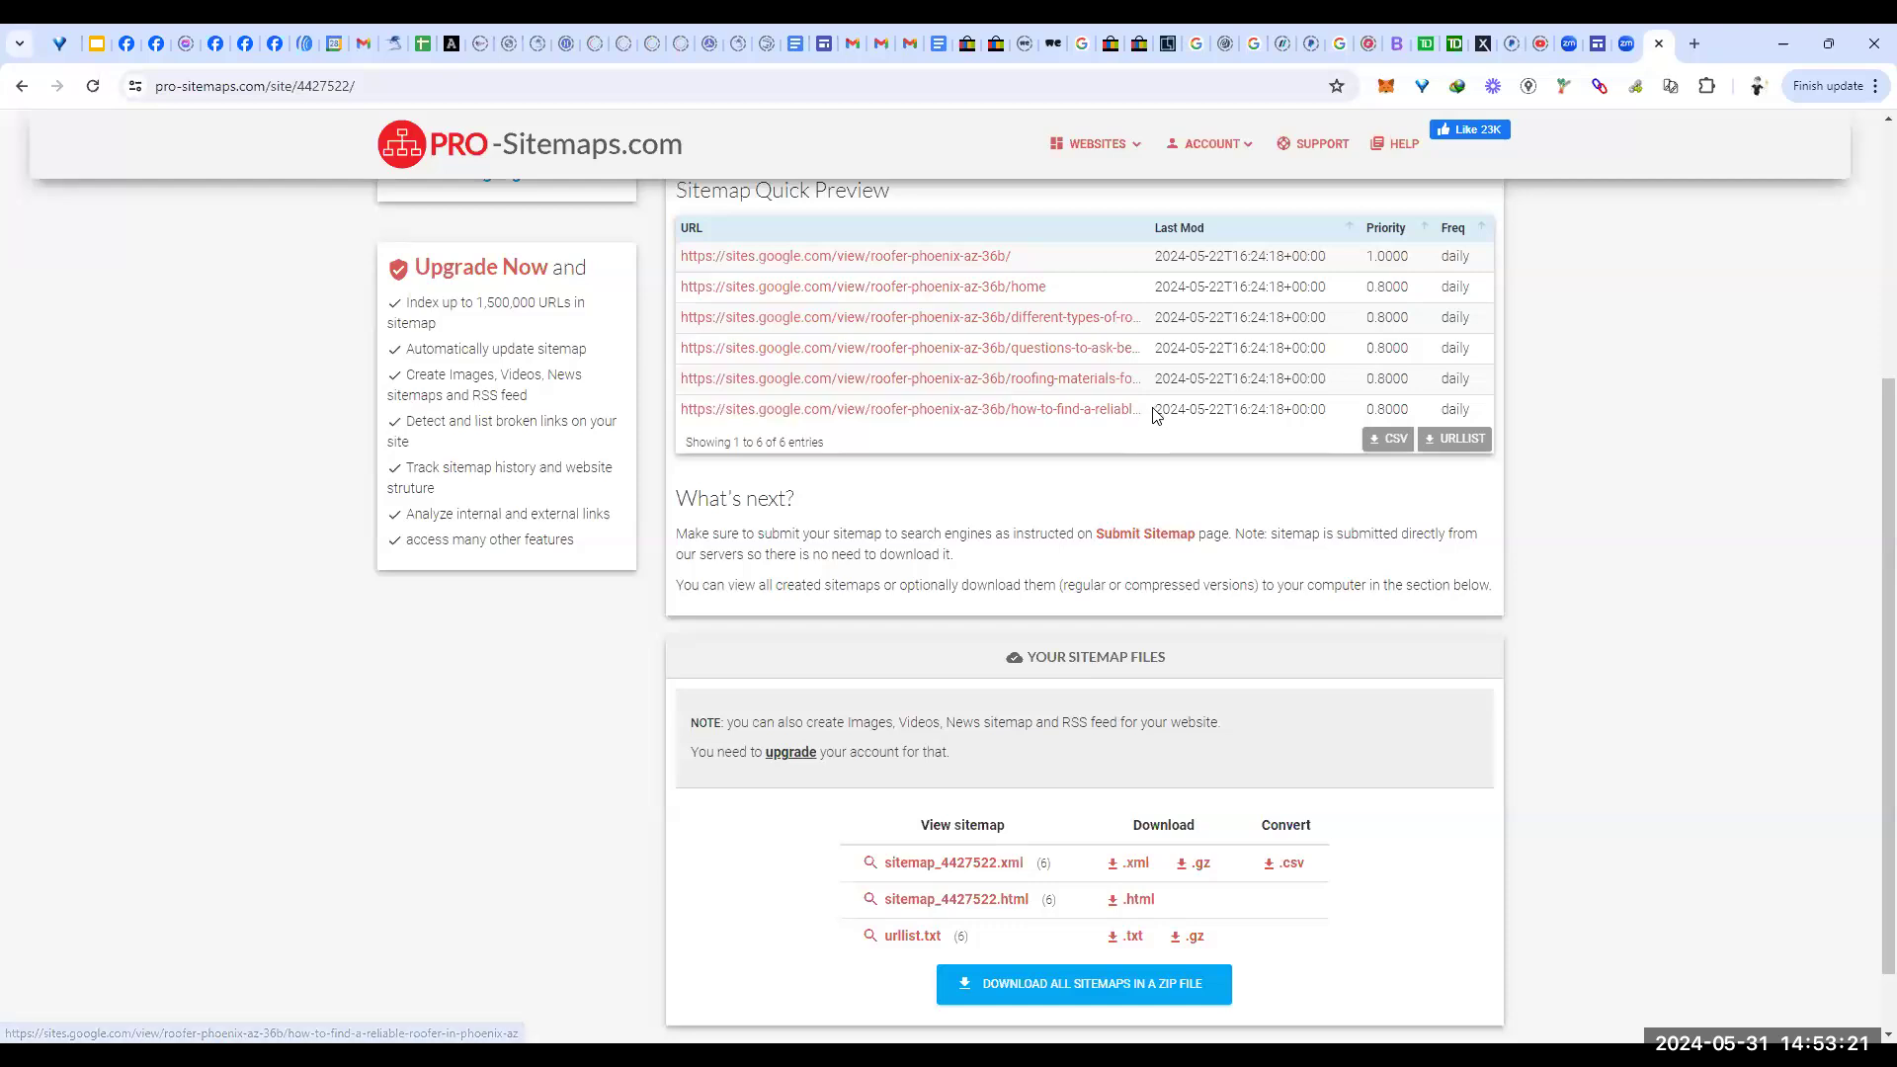
pyautogui.moveTo(1472, 409); pyautogui.dragTo(688, 259)
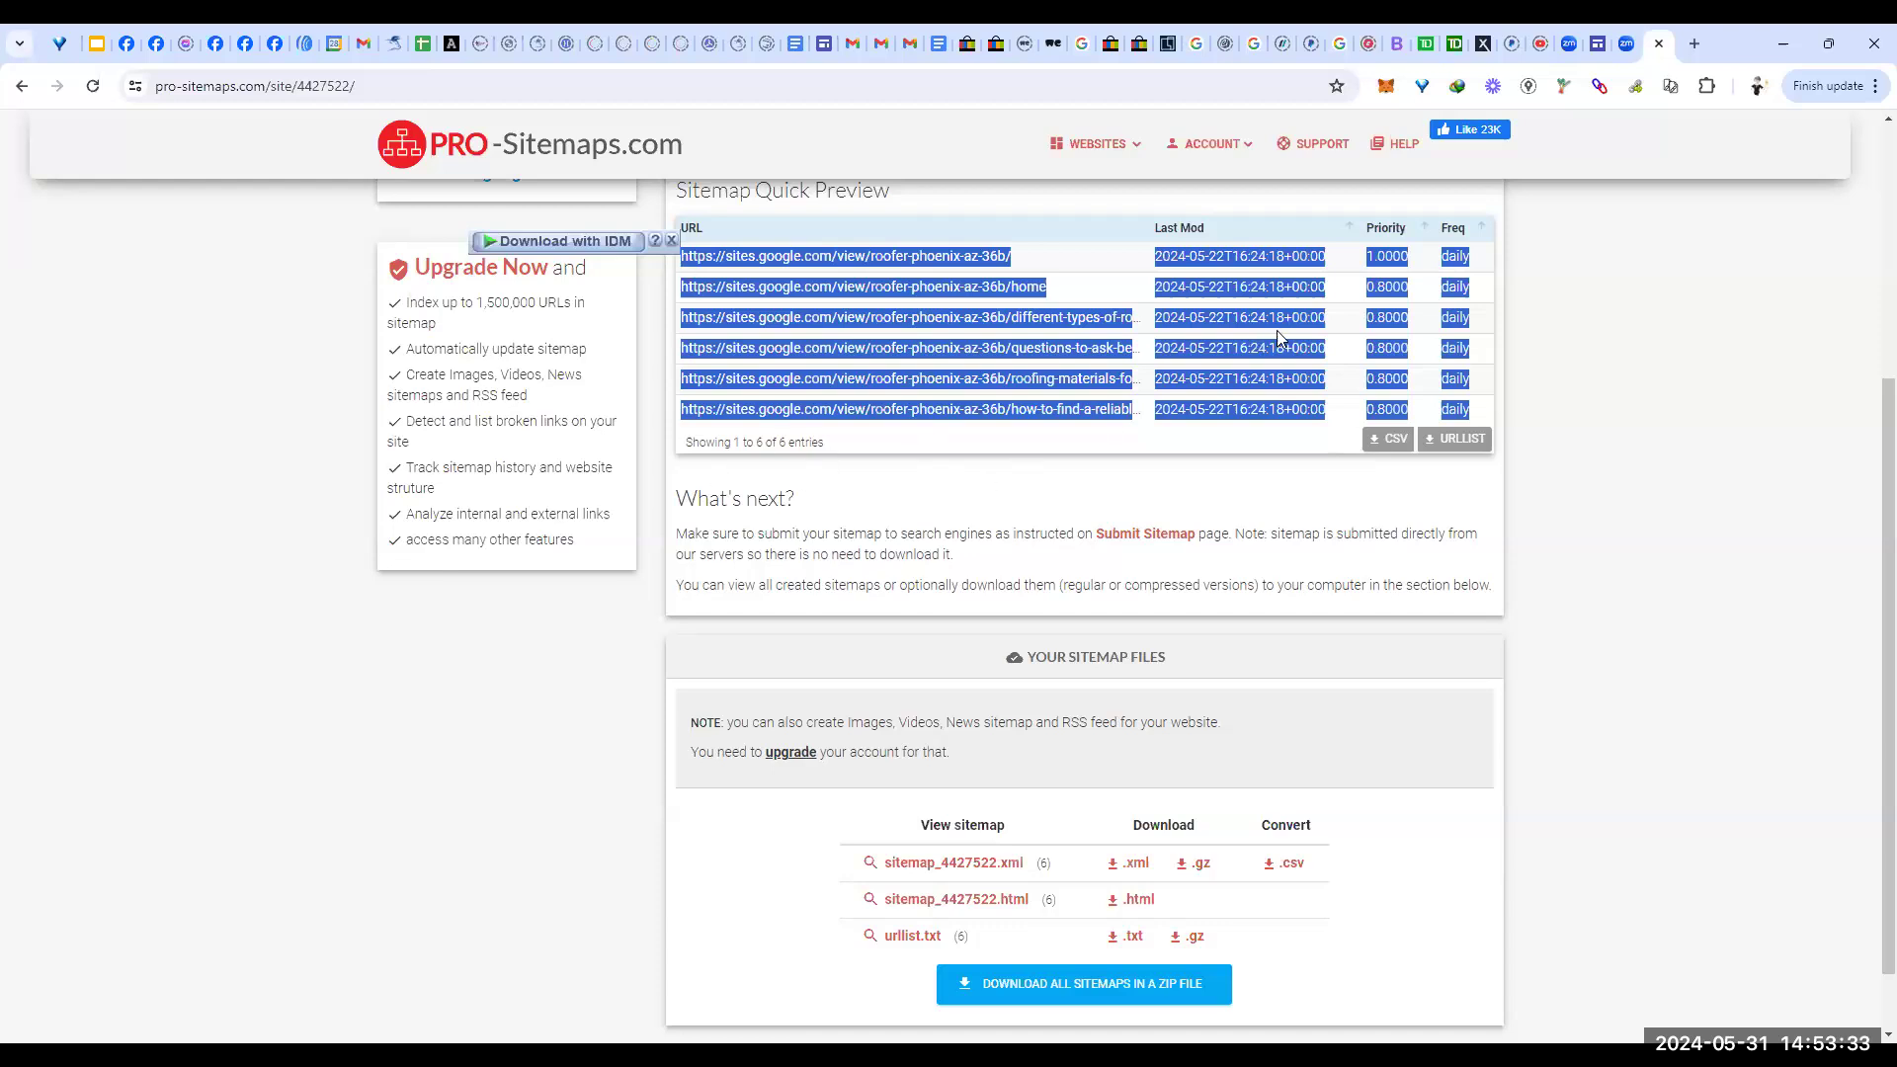
pyautogui.click(1598, 46)
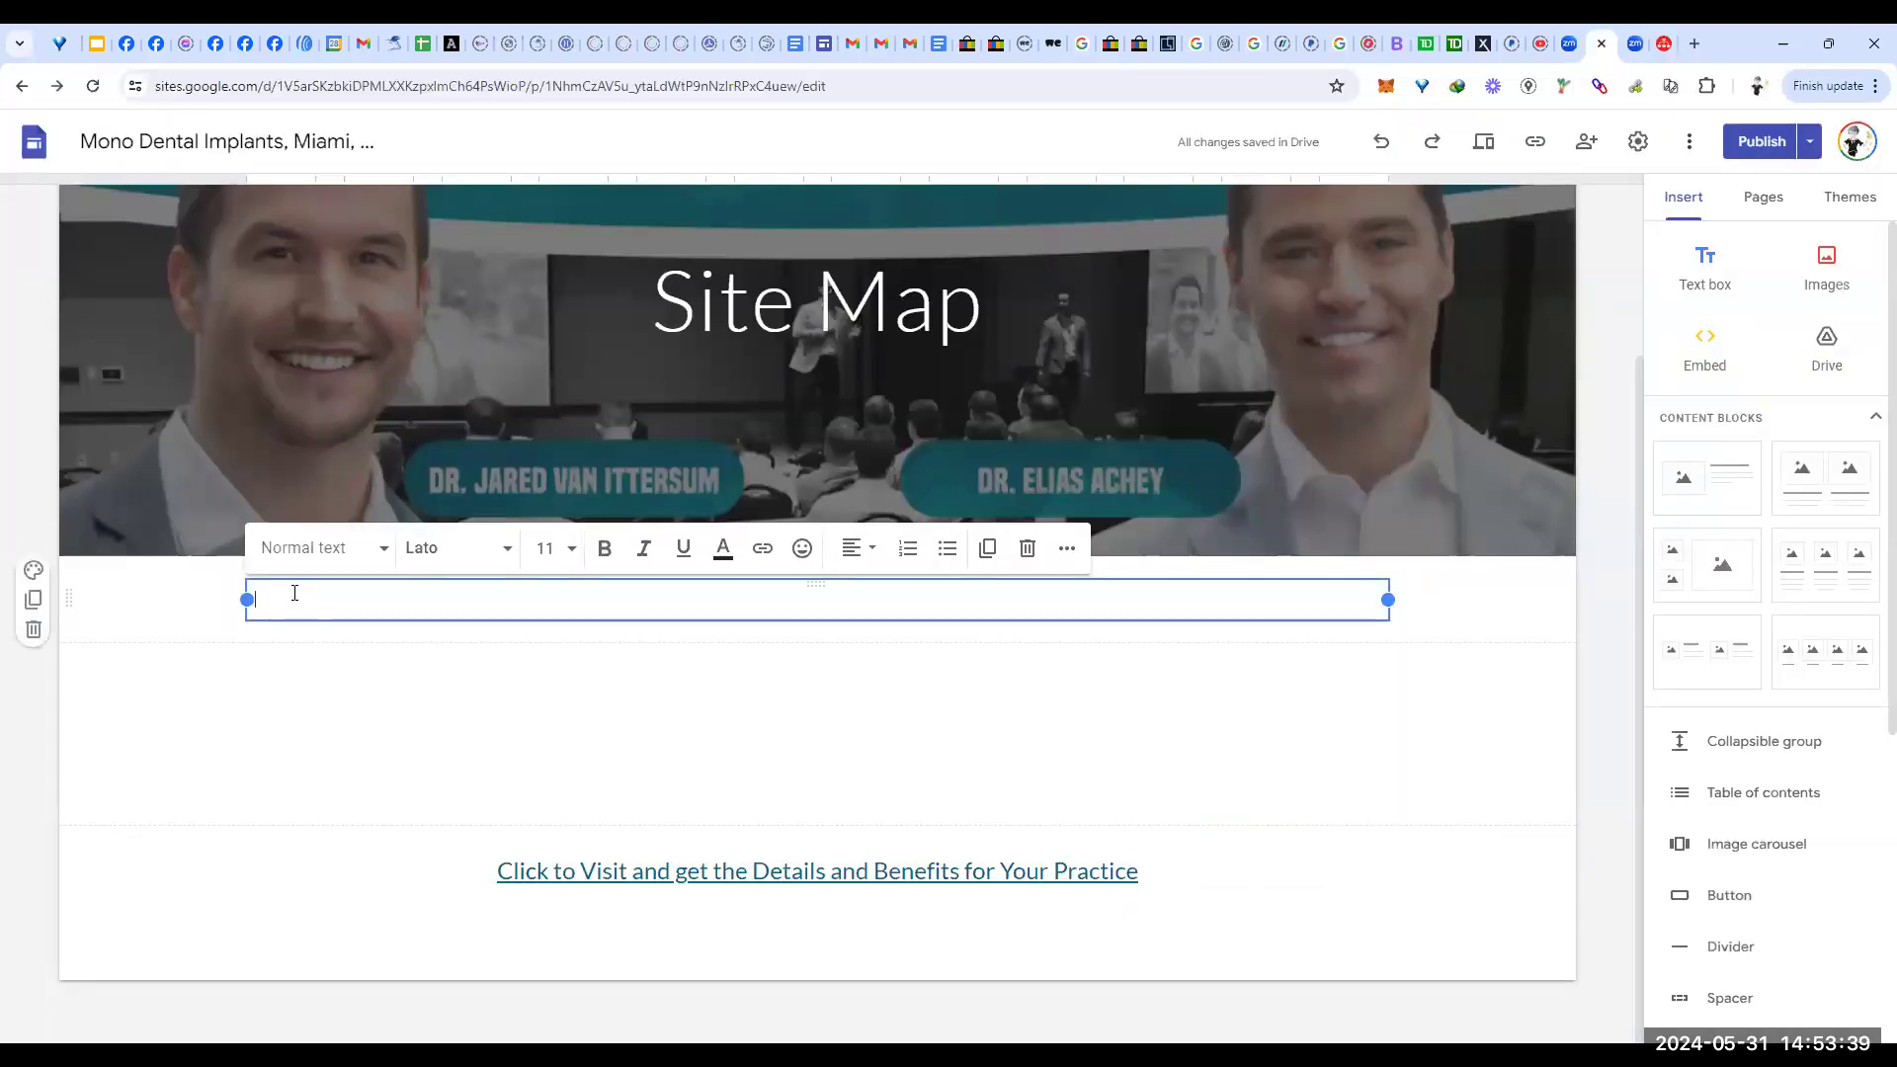
# Step: Paste the six roofer-site URLs with dates, priorities and daily frequencies into the text box
pyautogui.write('https://sites.google.com/view/roofer-phoenix-az-36b/ 2024-05-22T16:24:18+00:00 1.0000 daily https://sites.google.com/view/roofer-phoenix-az-36b/home 2024-05-22T16:24:18+00:00 0.8000 daily https://sites.google.com/view/roofer-phoenix-az-36b/different-types-of-roofing-materials 2024-05-22T16:24:18+00:00 0.8000 daily https://sites.google.com/view/roofer-phoenix-az-36b/questions-to-ask-before-hiring-a-roofing-contractor 2024-05-22T16:24:18+00:00 0.8000 daily https://sites.google.com/view/roofer-phoenix-az-36b/roofing-materials-for-phoenix-az-climate 2024-05-22T16:24:18+00:00 0.8000 daily https://sites.google.com/view/roofer-phoenix-az-36b/how-to-find-a-reliable-roofer-in-phoenix-az 2024-05-22T16:24:18+00:00 0.8000 daily')
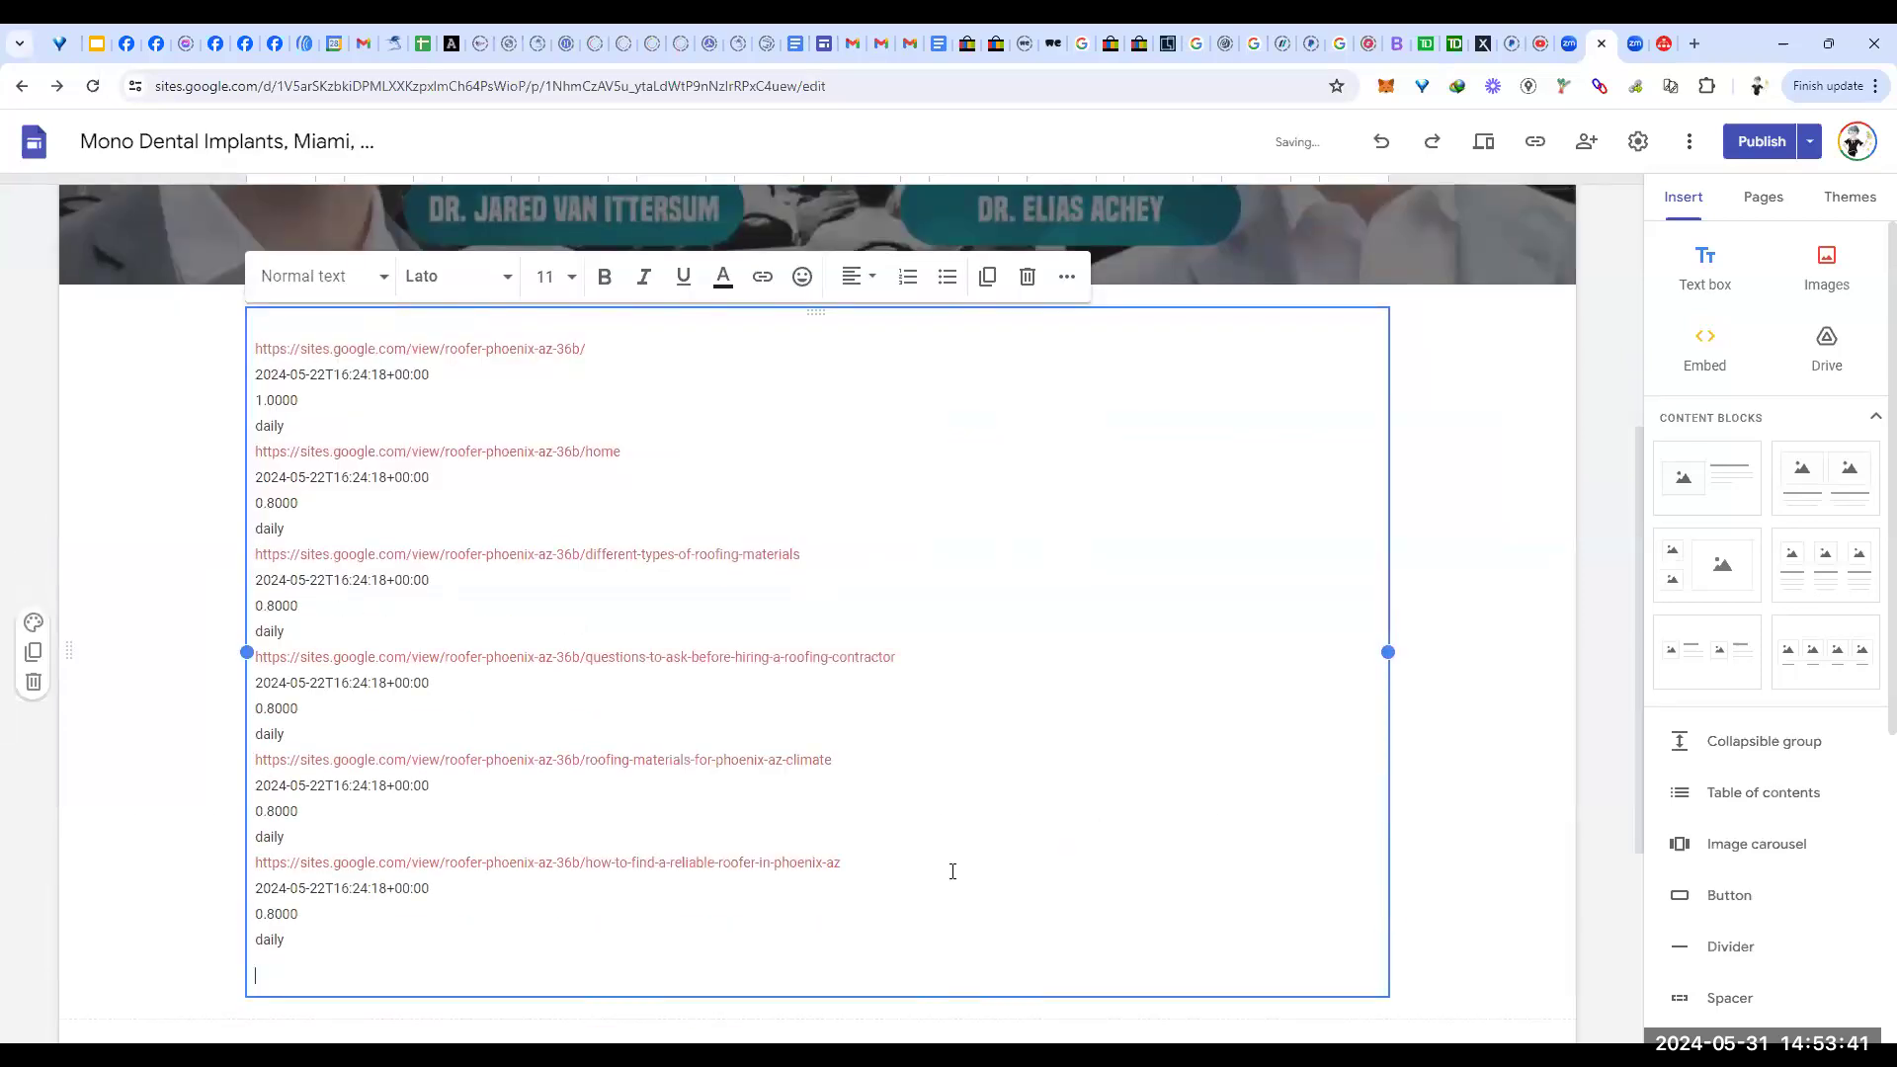
pyautogui.scroll(-4, 1483, 675)
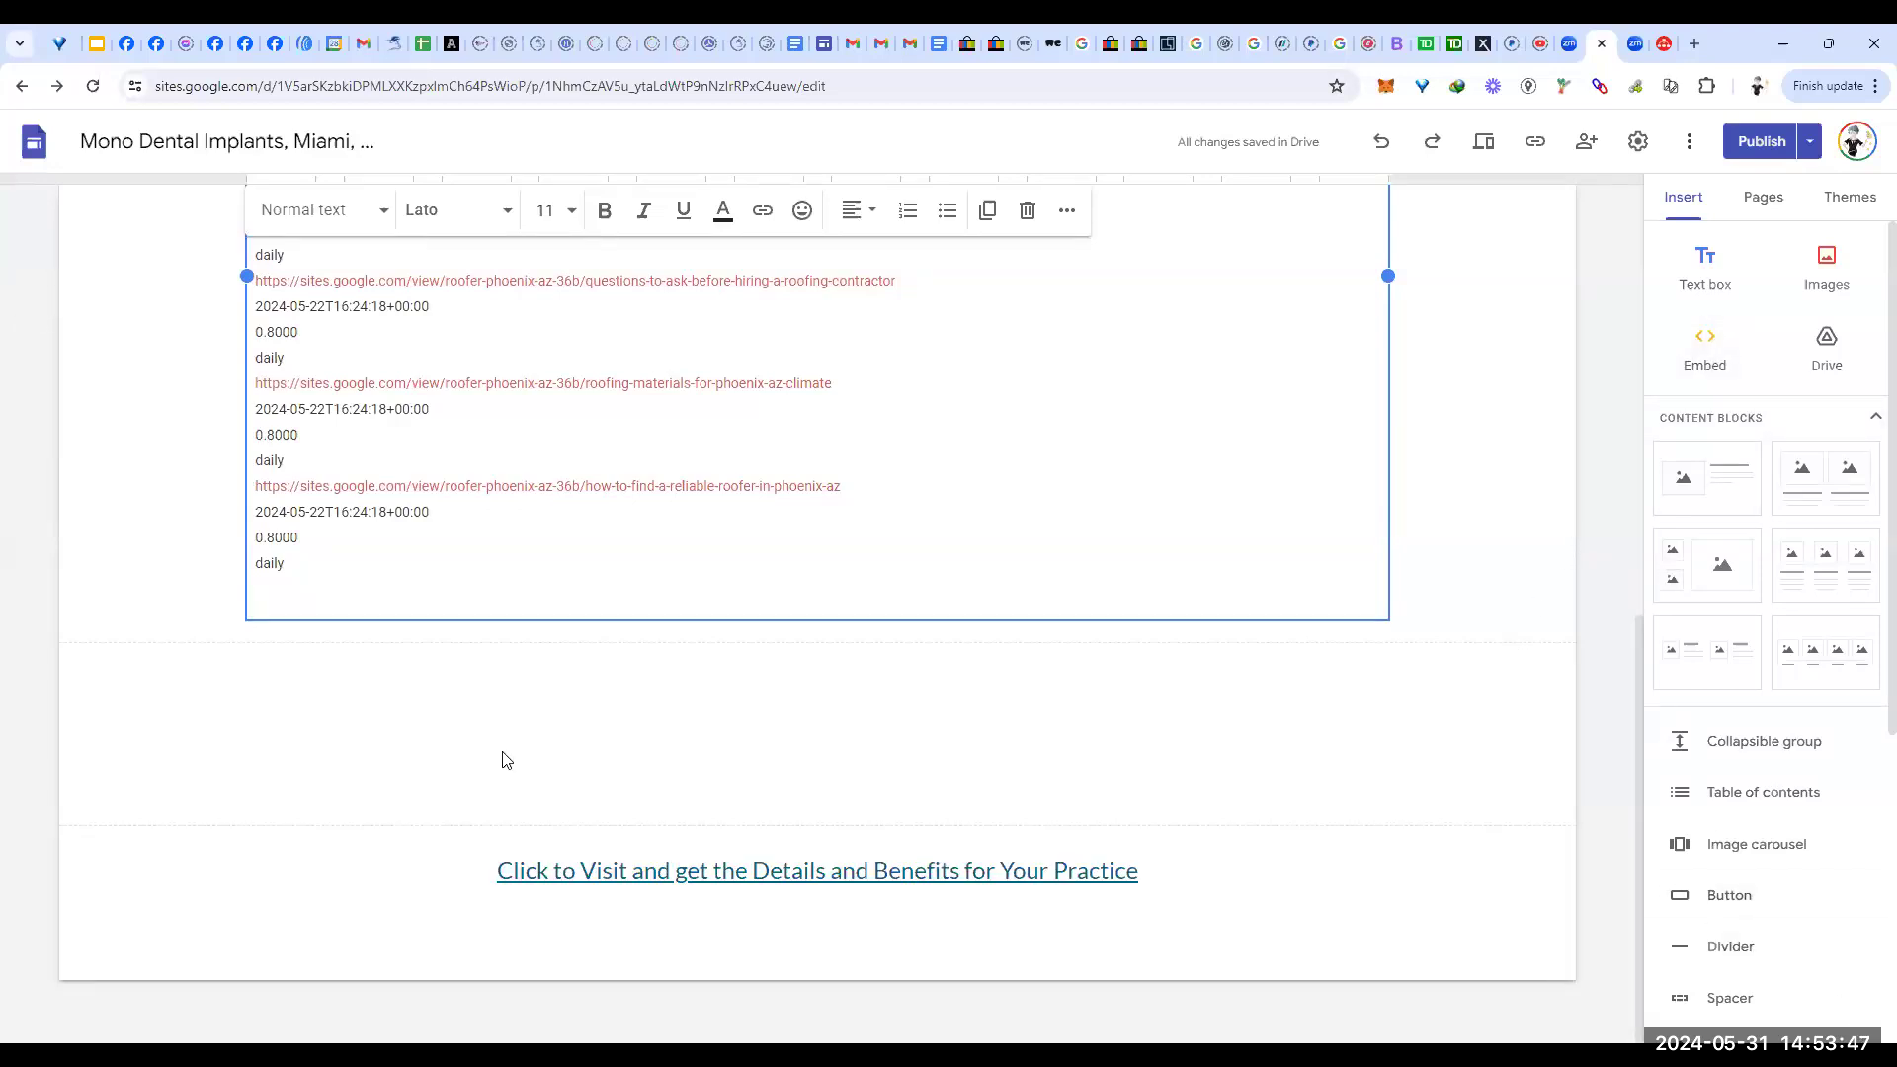
pyautogui.click(756, 684)
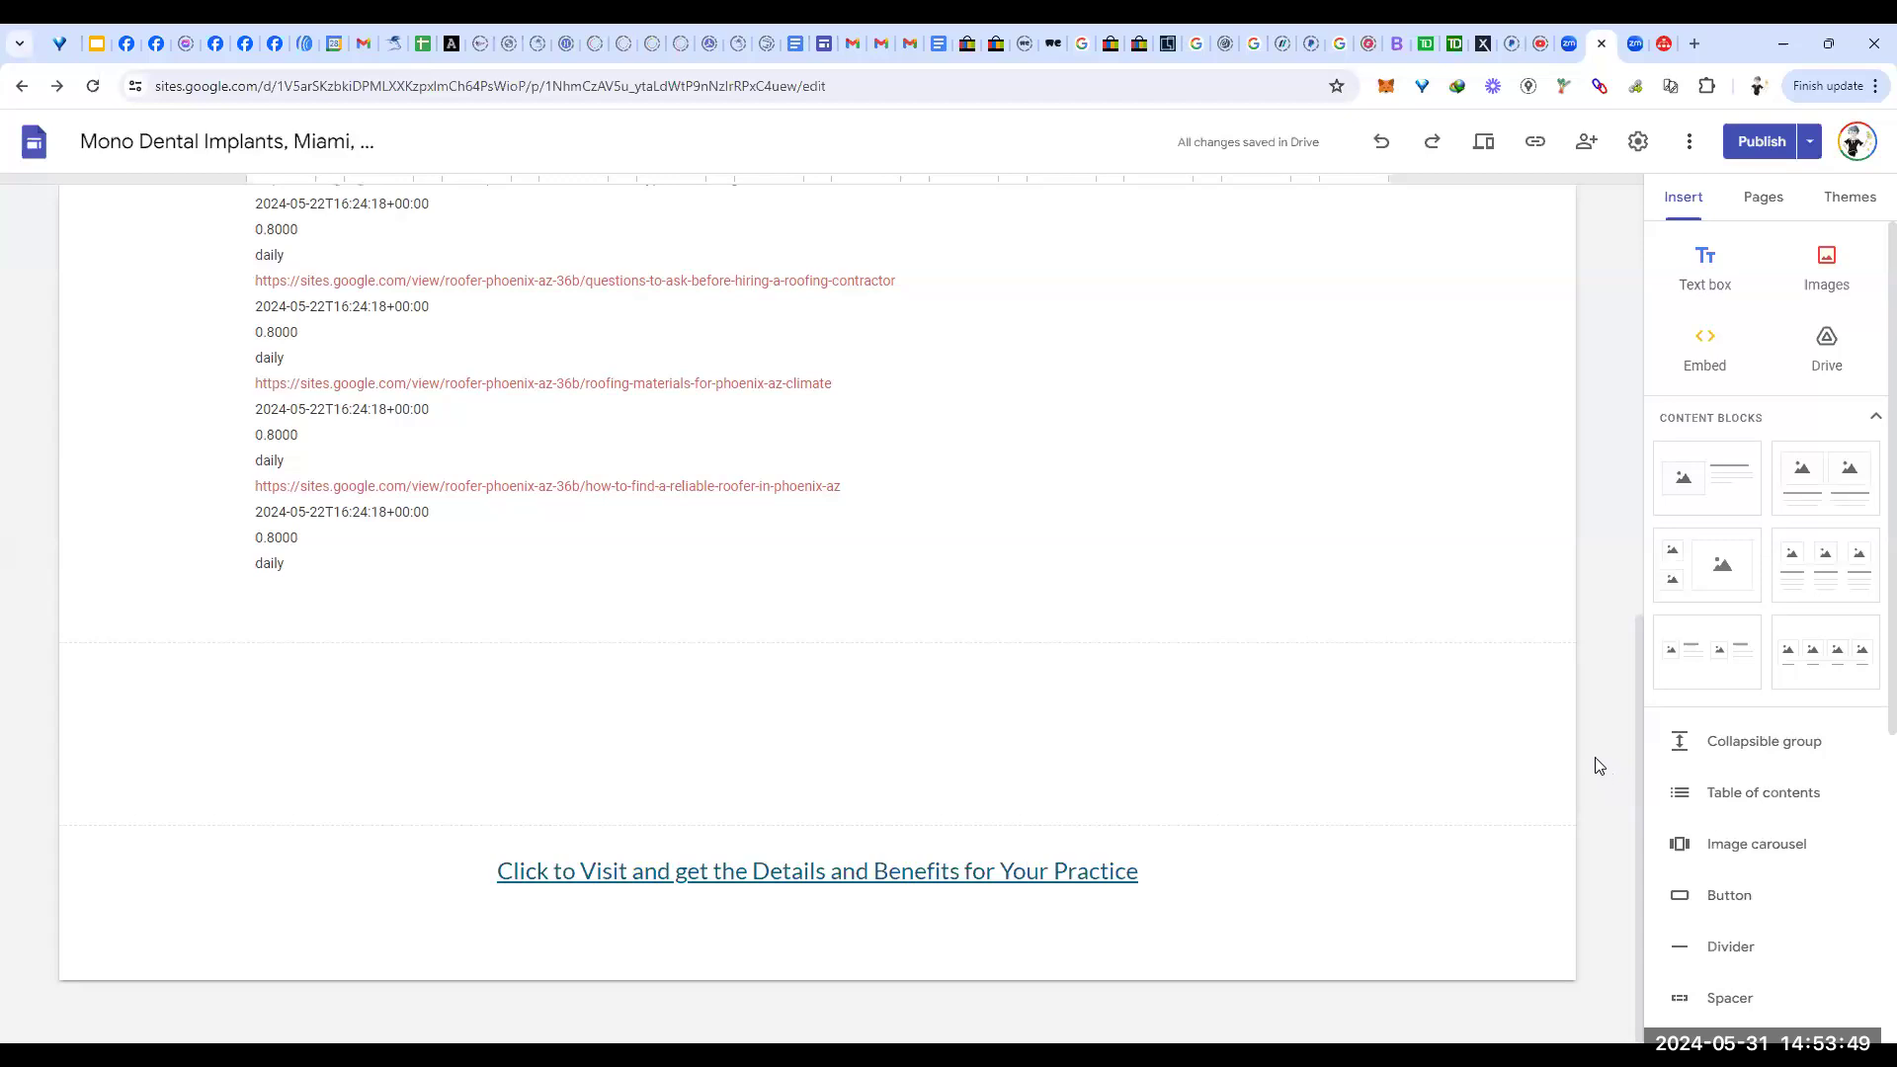
pyautogui.scroll(-5, 1784, 872)
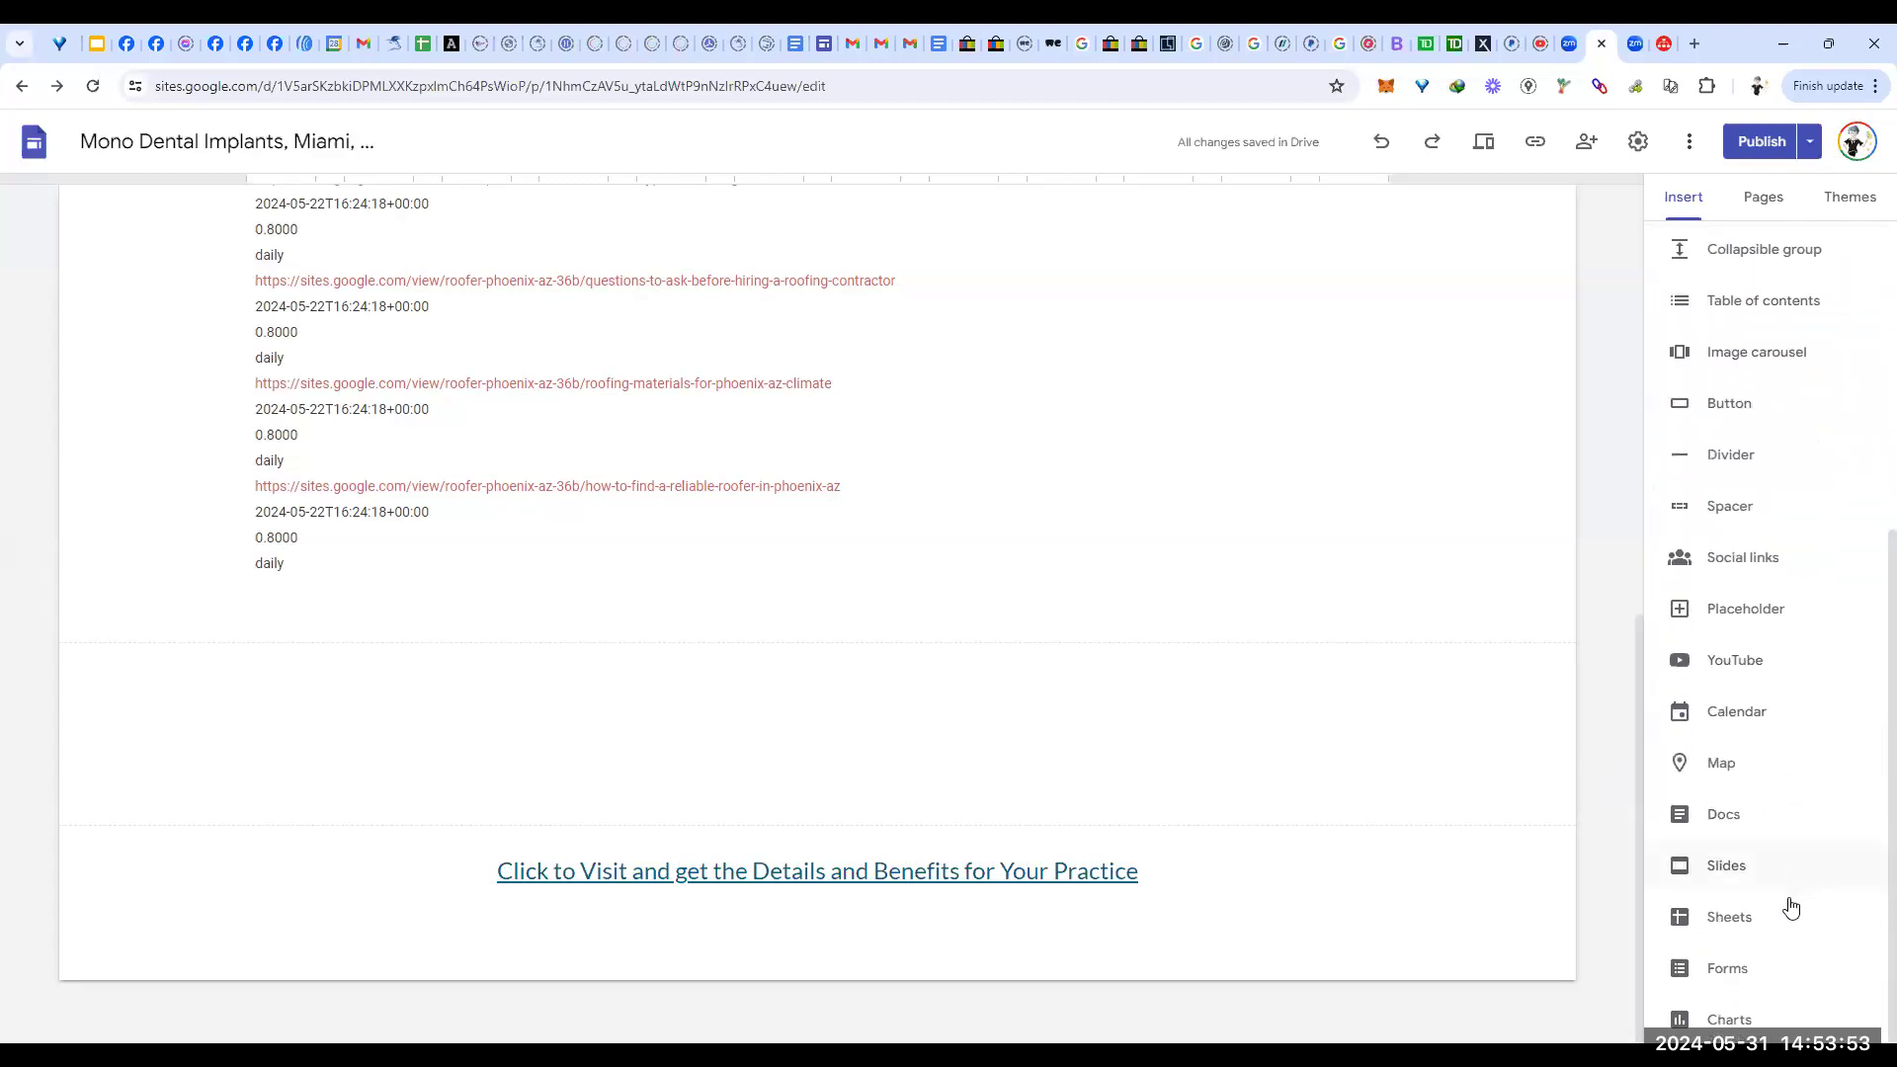
# Step: Embed the Master Url Sheet spreadsheet below the sitemap text and adjust its height
pyautogui.click(1724, 919)
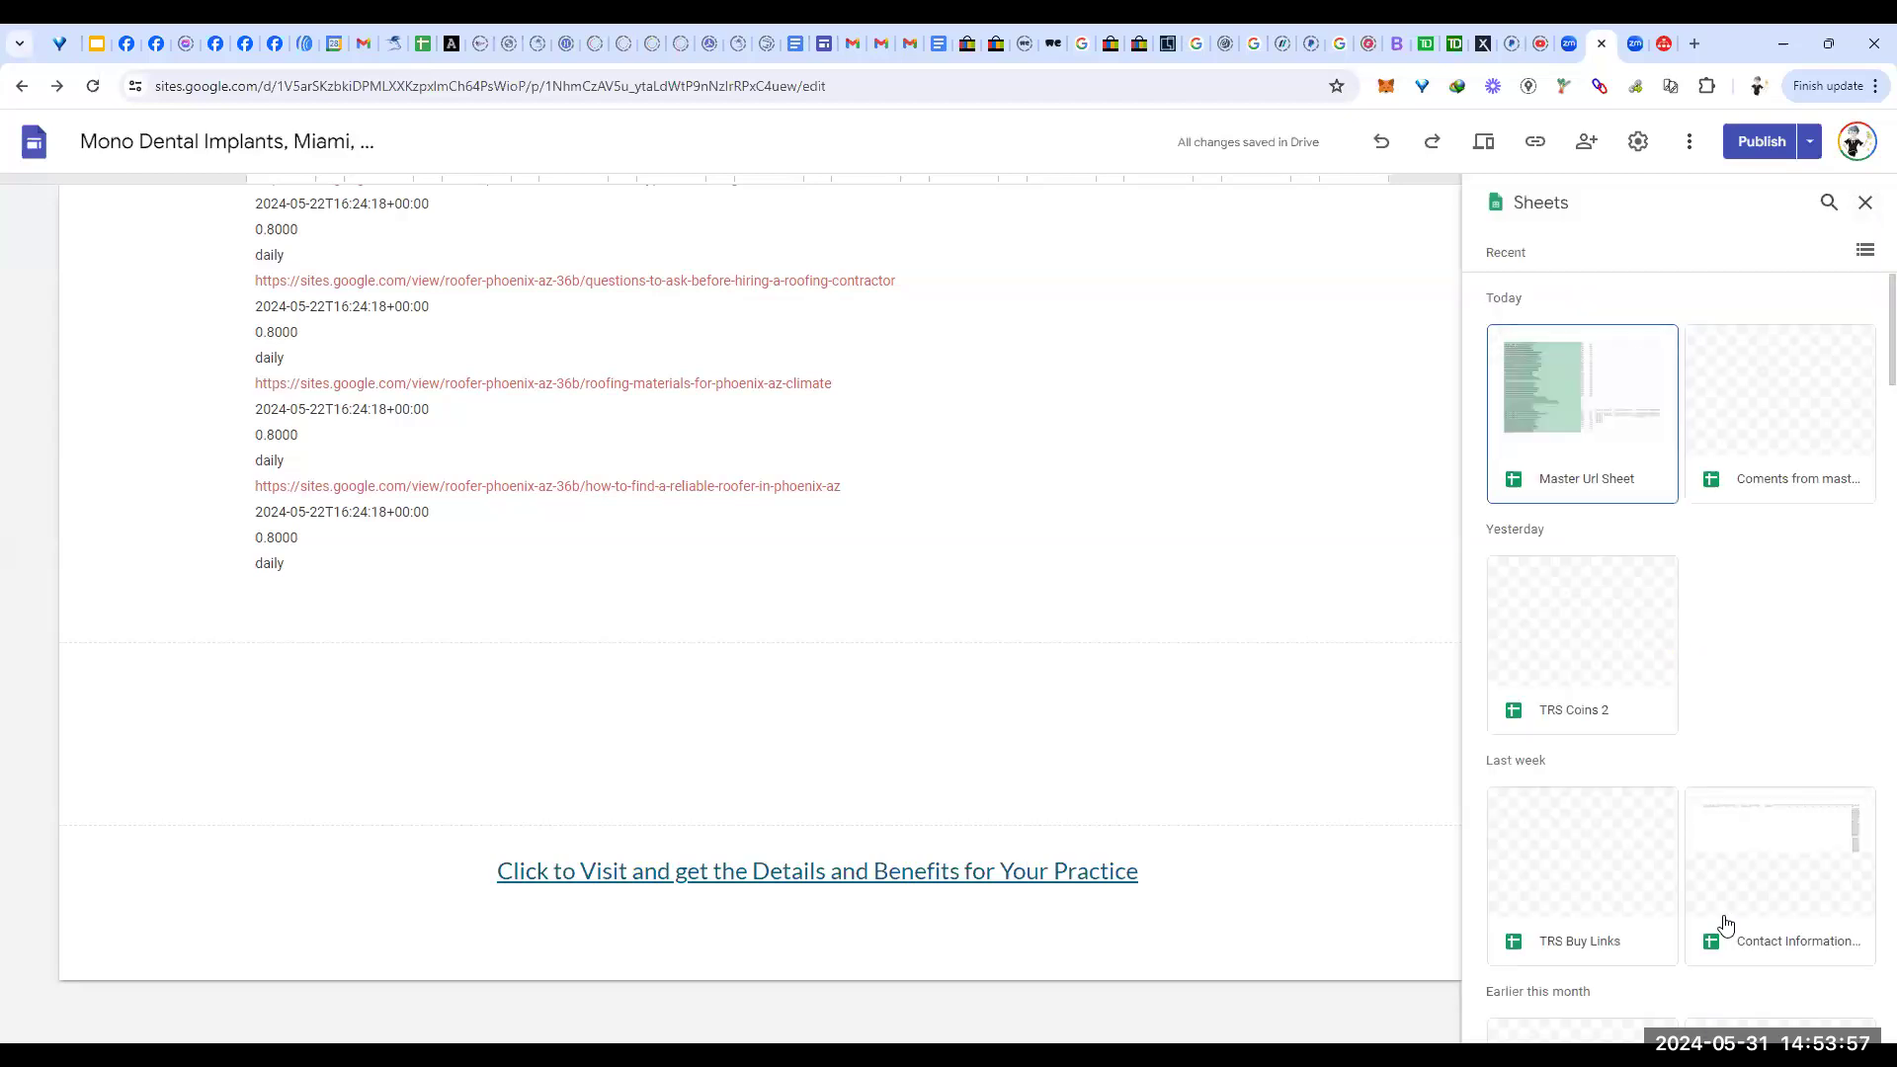
pyautogui.click(1618, 403)
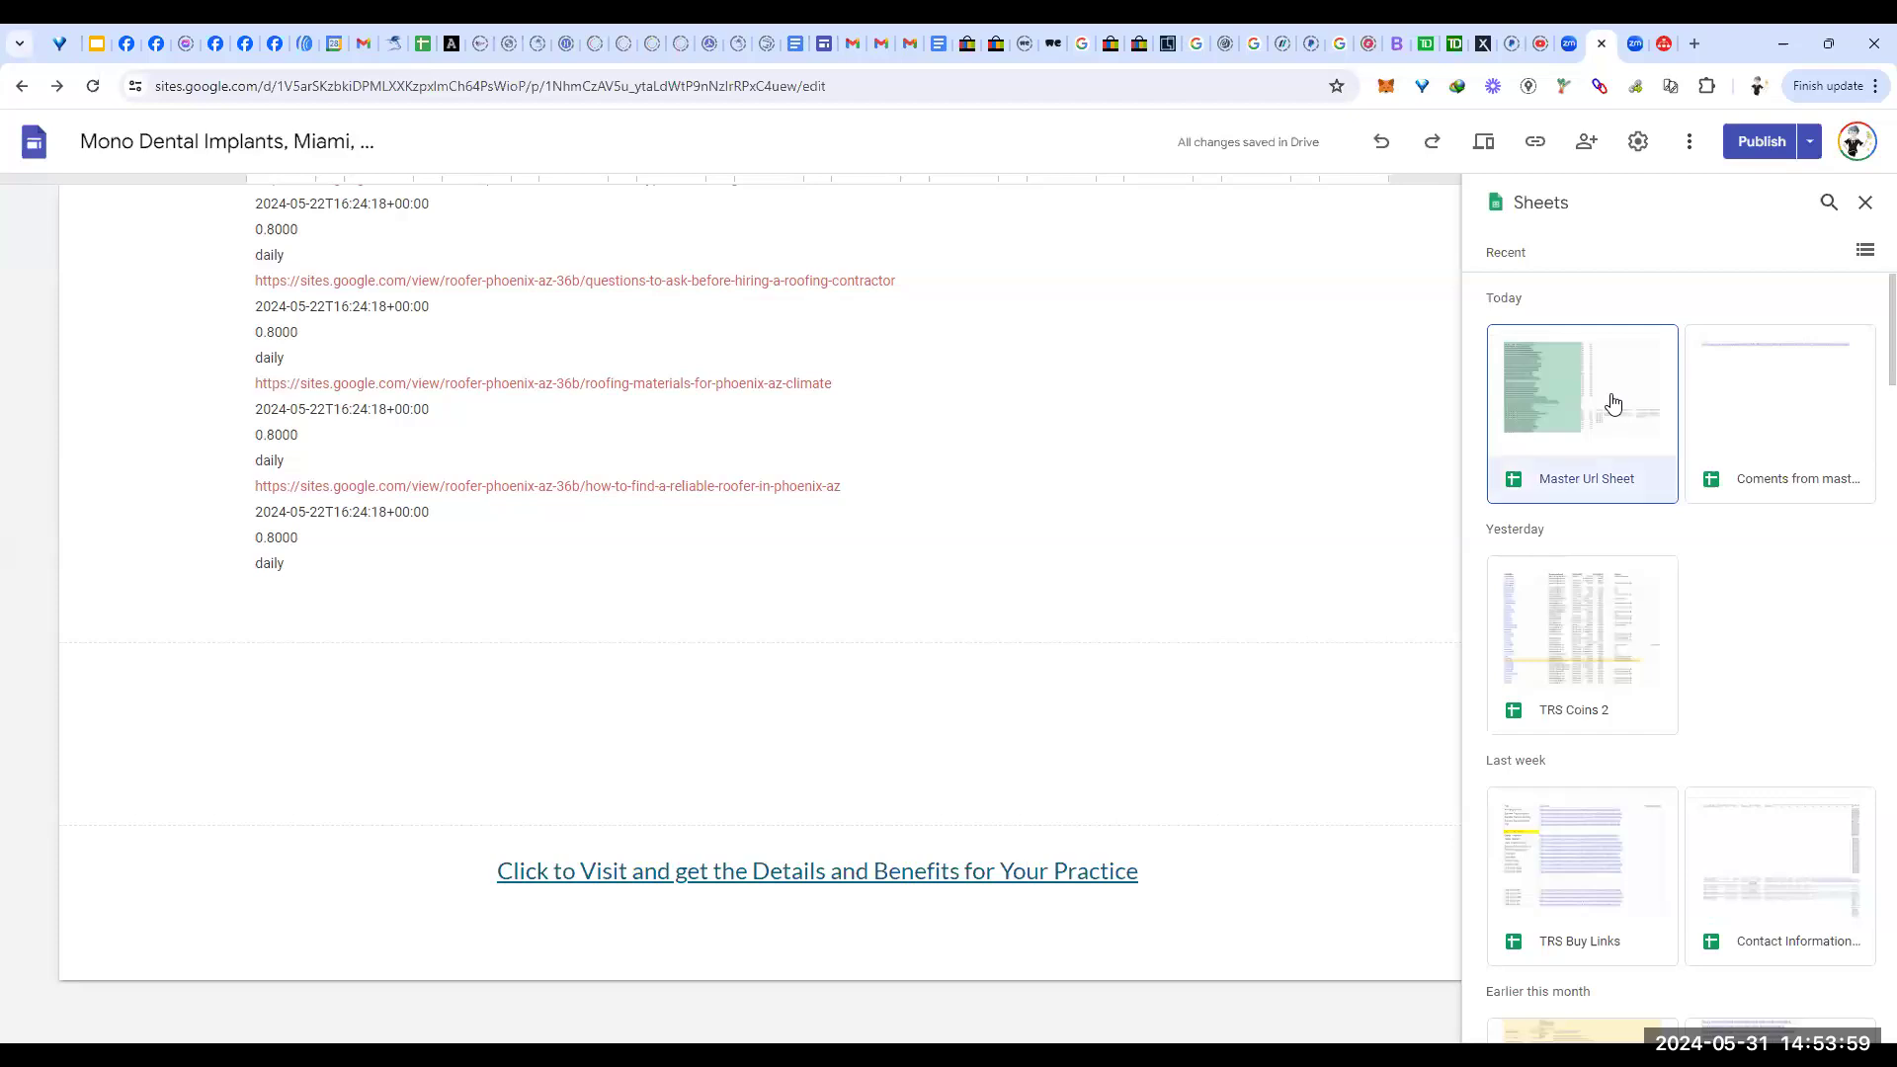
pyautogui.click(1842, 1015)
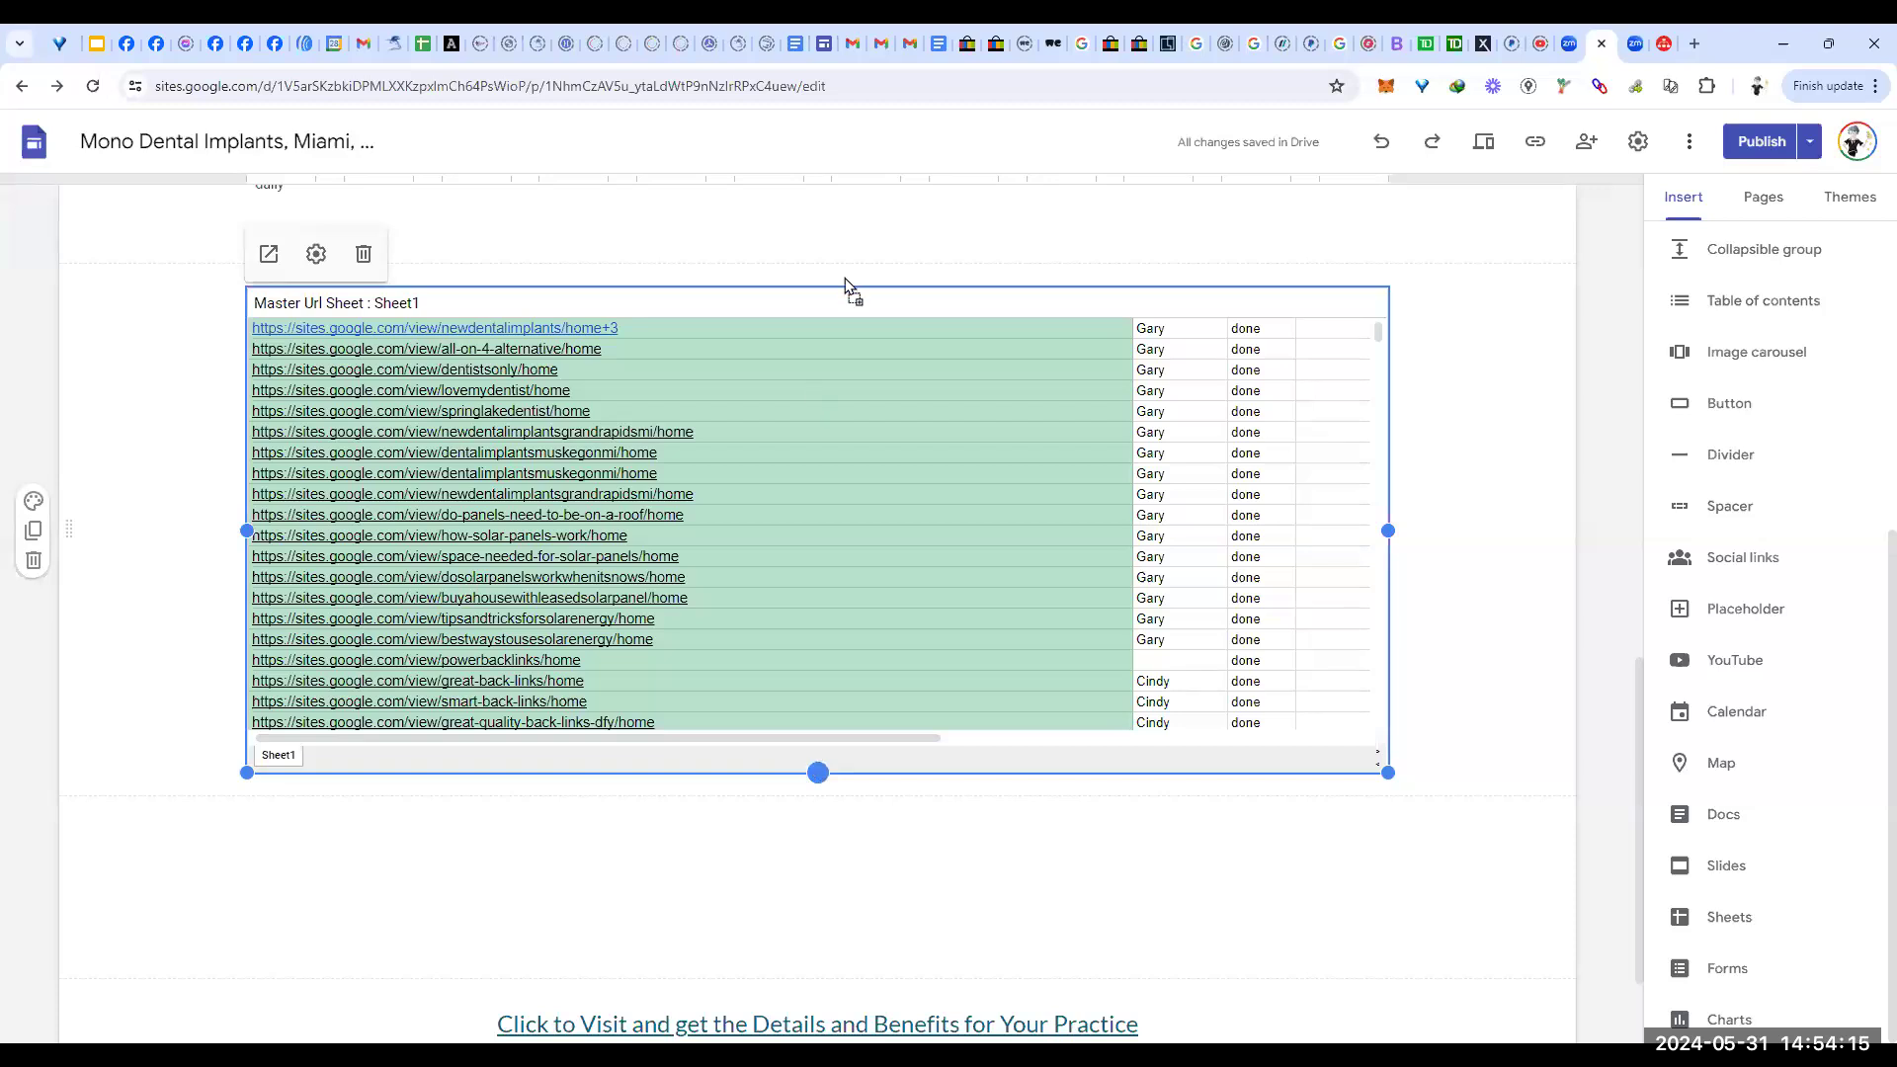
pyautogui.moveTo(818, 773); pyautogui.dragTo(845, 277)
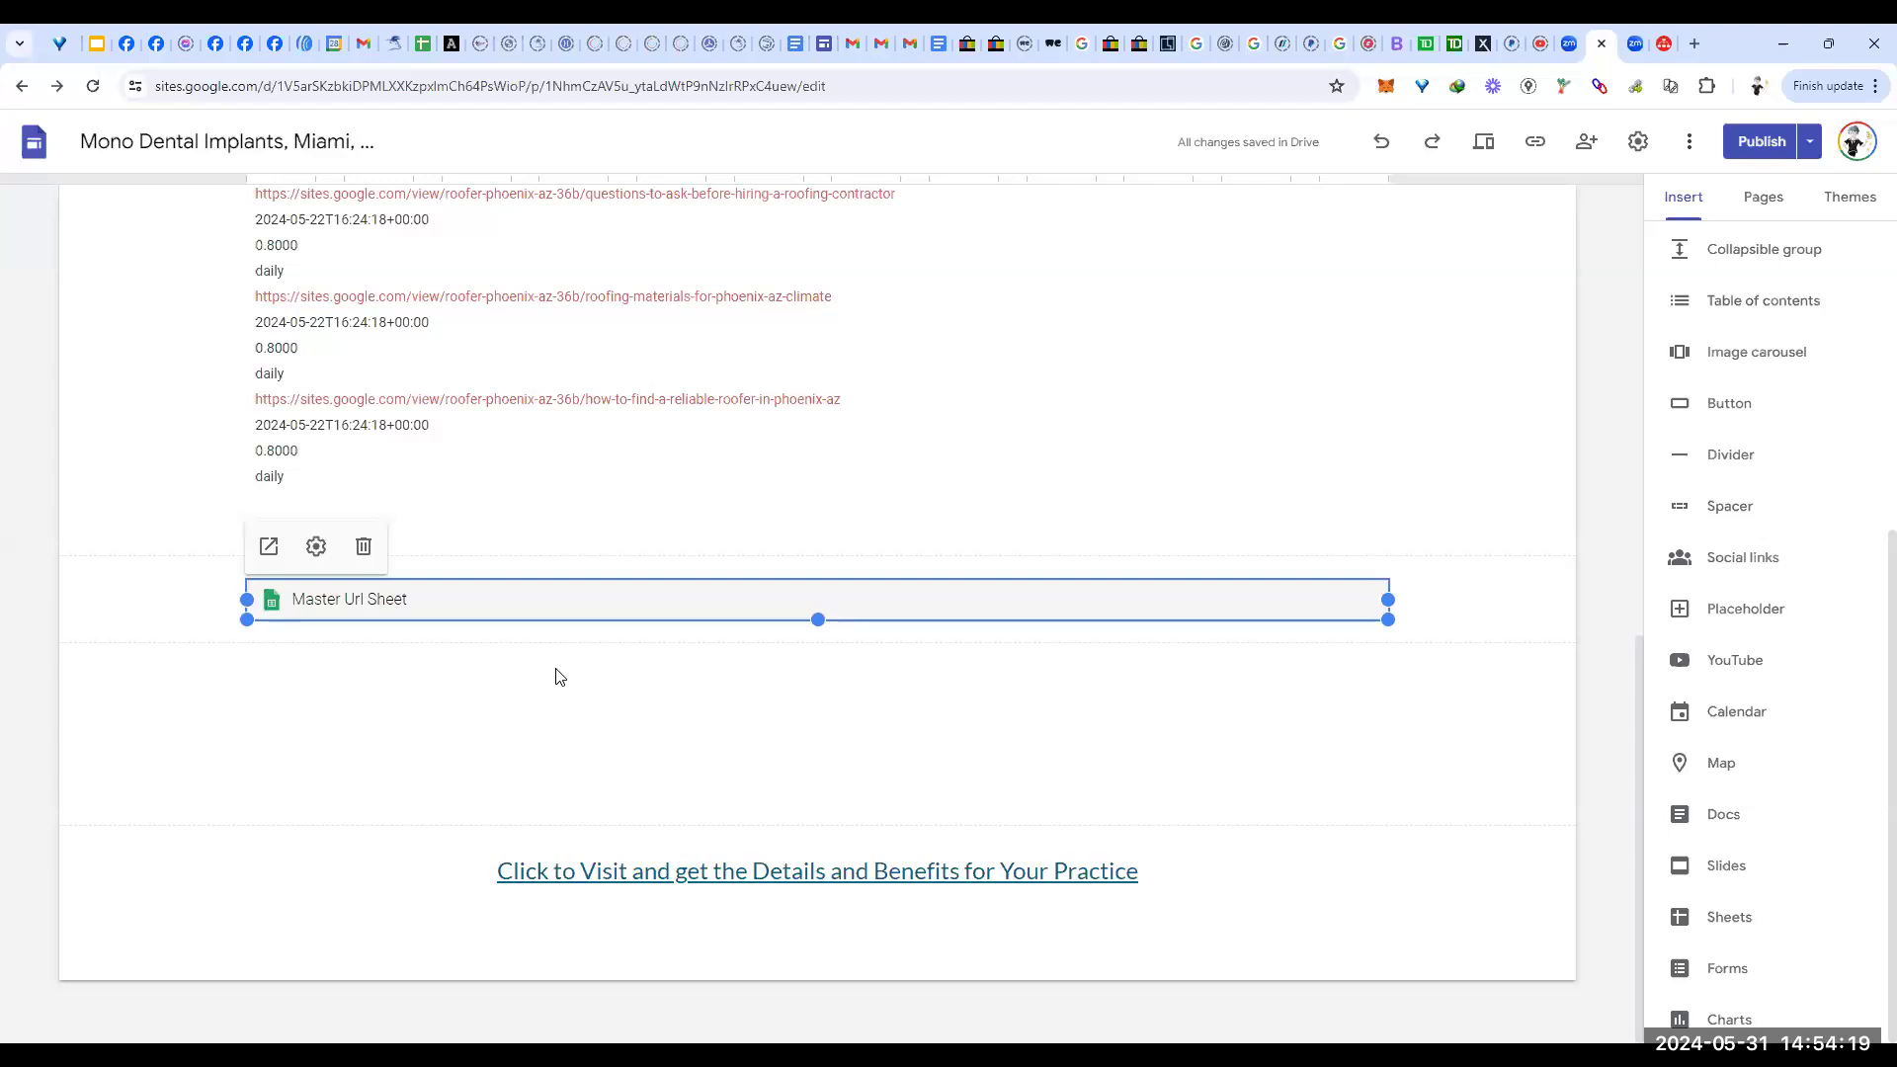
pyautogui.click(1741, 714)
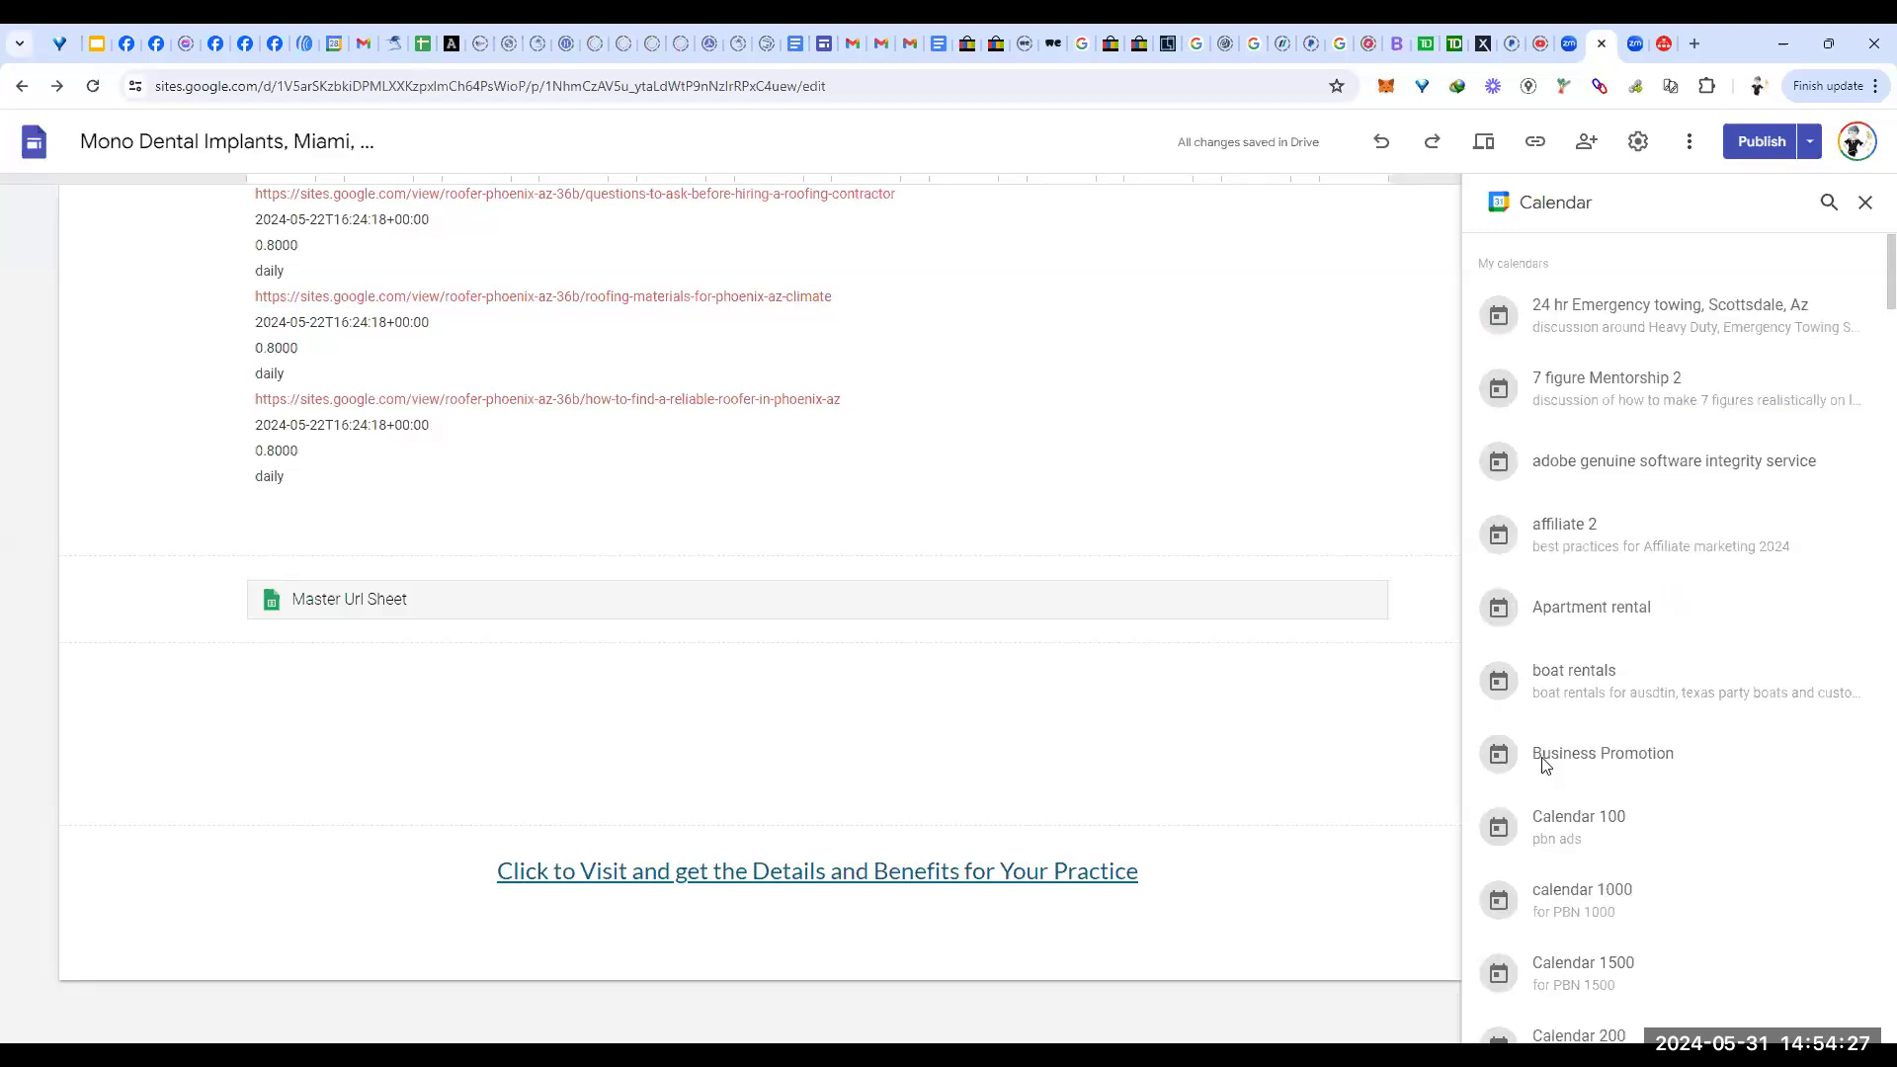
# Step: Insert the Mono Dental Implants calendar onto the page
pyautogui.scroll(-10, 1719, 780)
pyautogui.scroll(-8, 1728, 766)
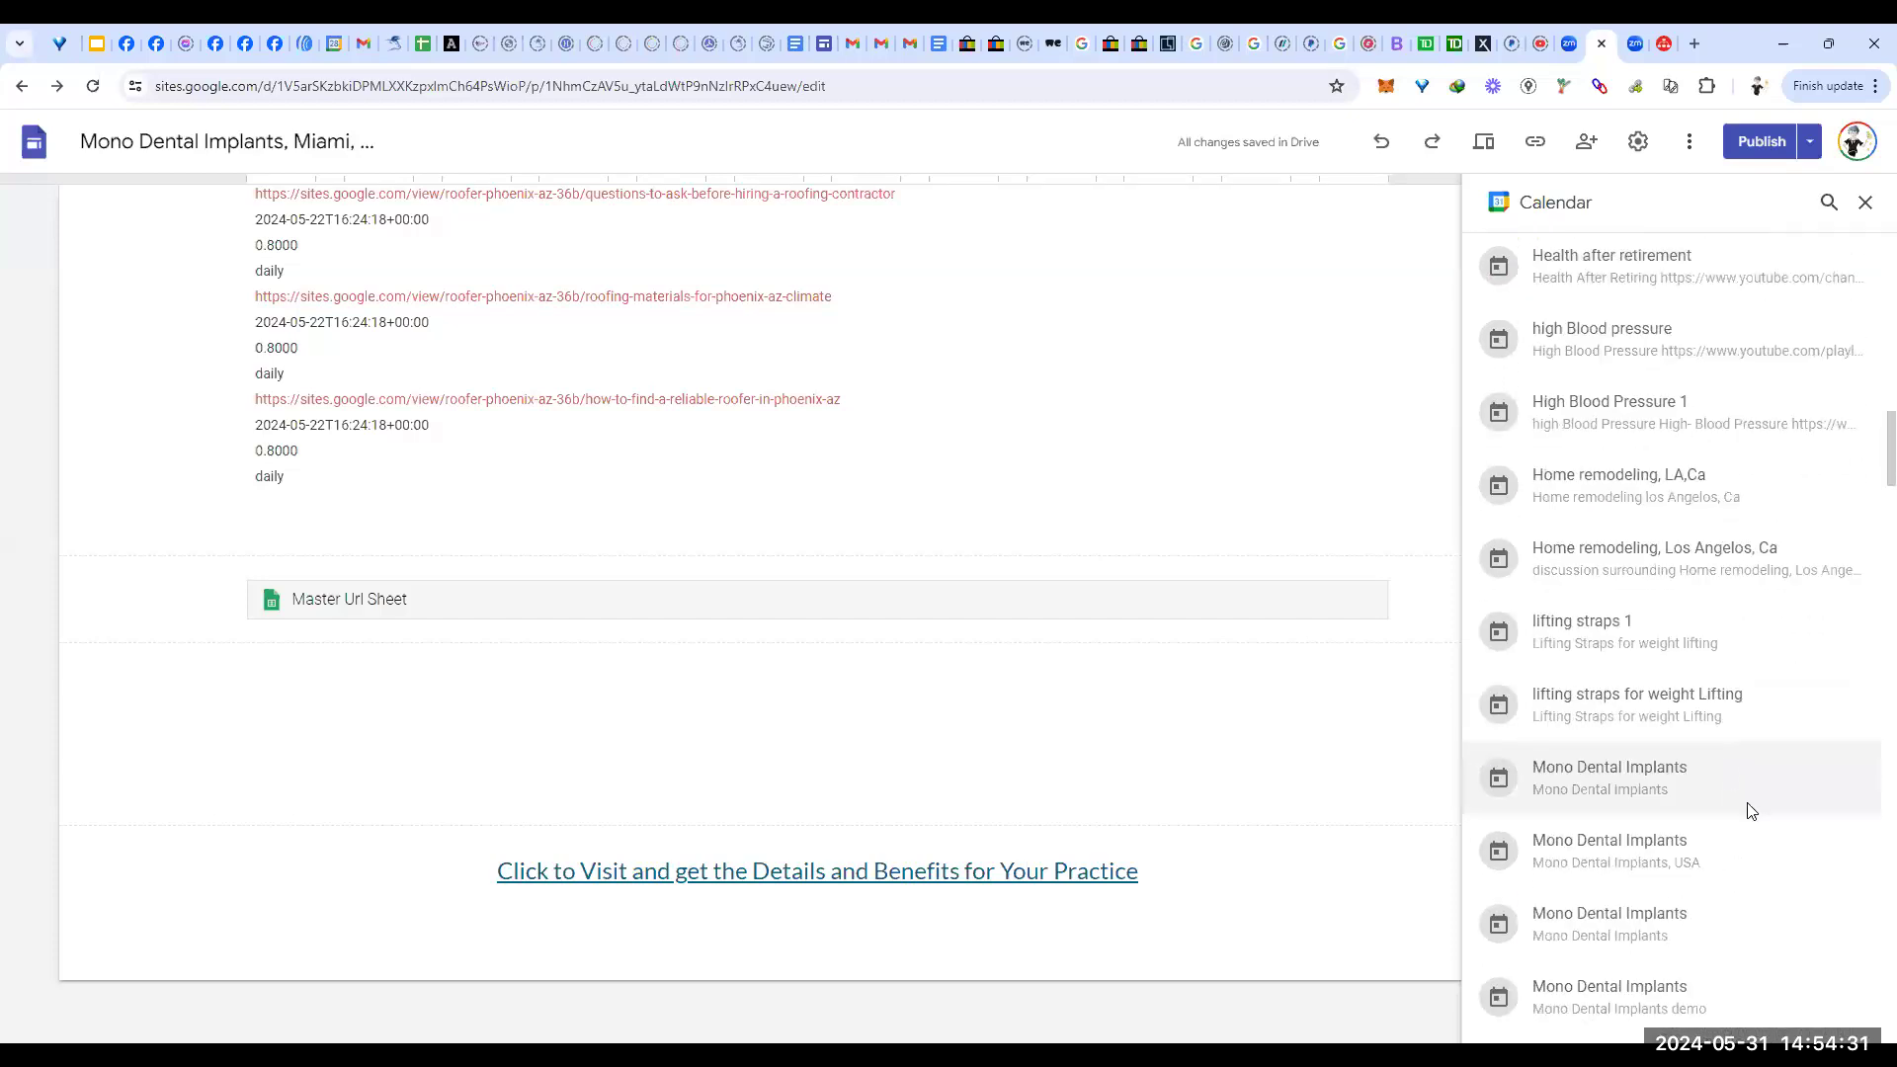
pyautogui.click(1579, 781)
pyautogui.click(1840, 1014)
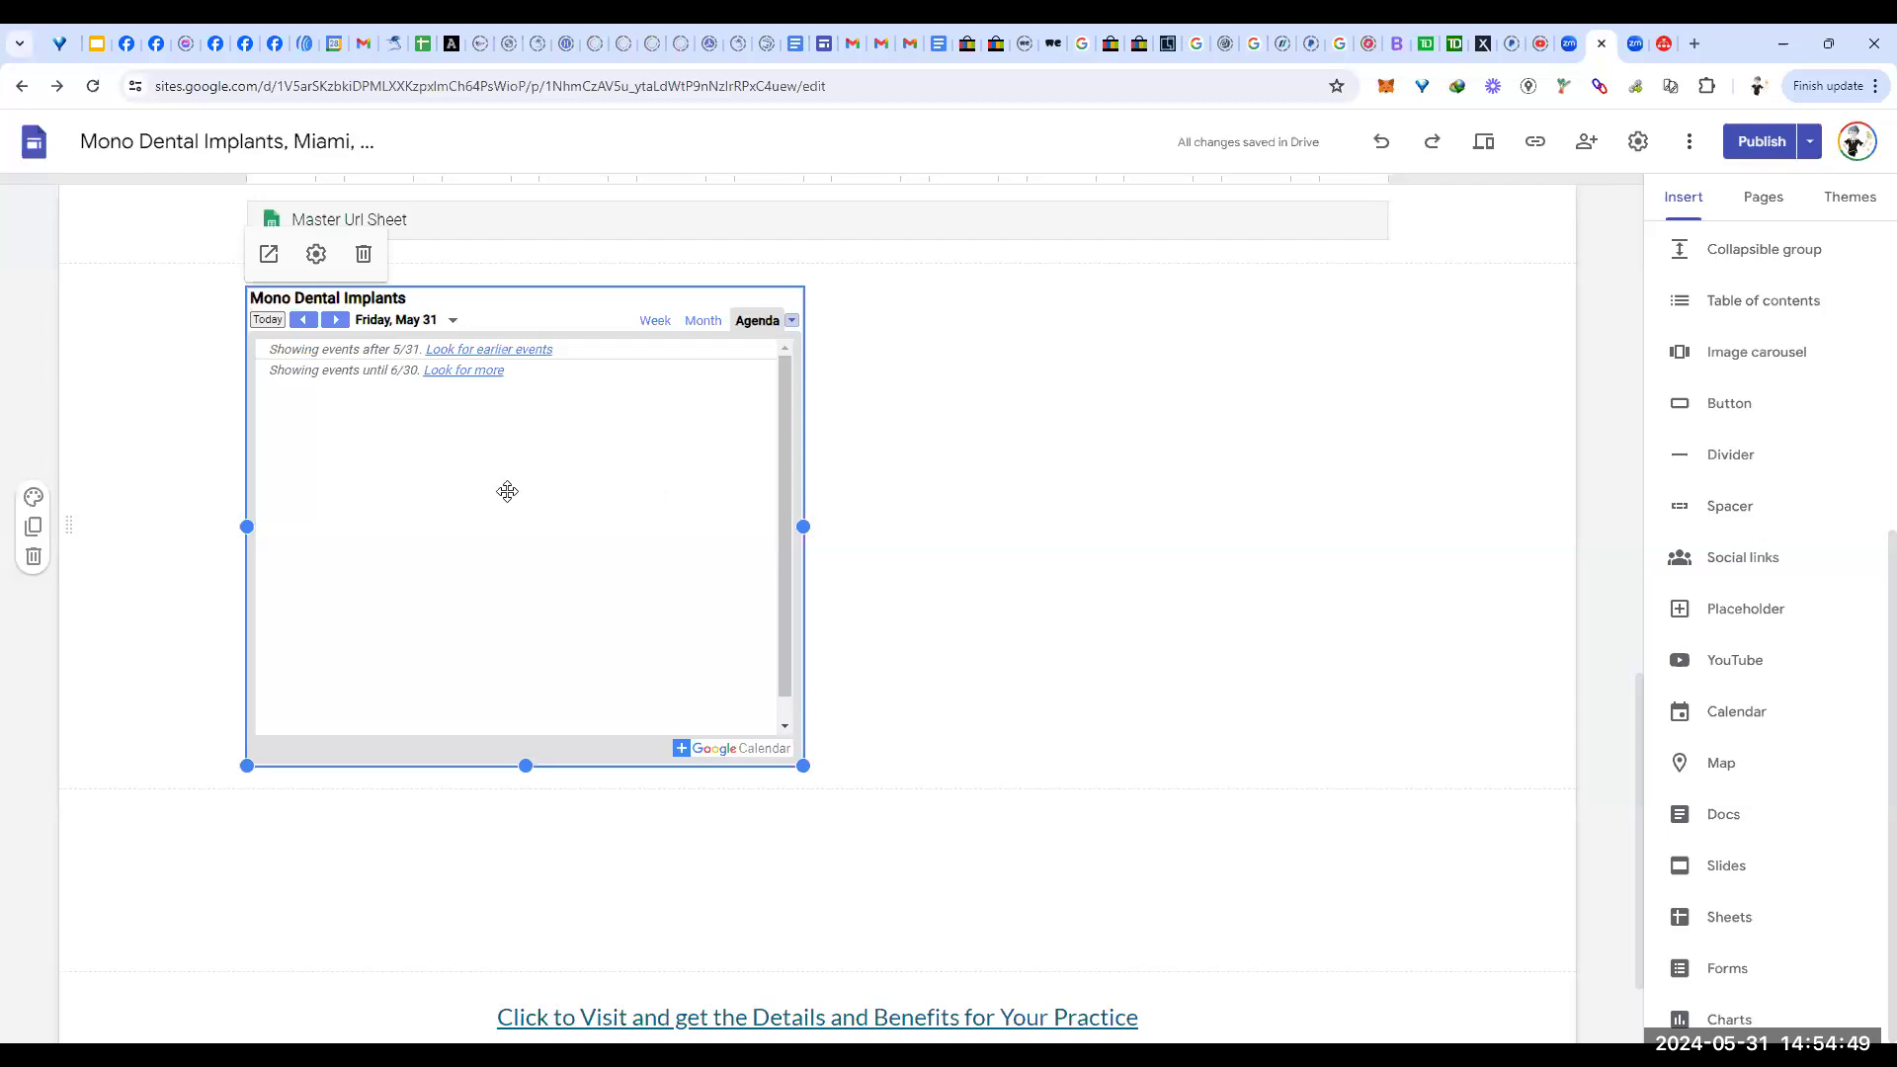
# Step: Set the calendar to week view showing the viewer's timezone, and widen it across the page
pyautogui.click(316, 257)
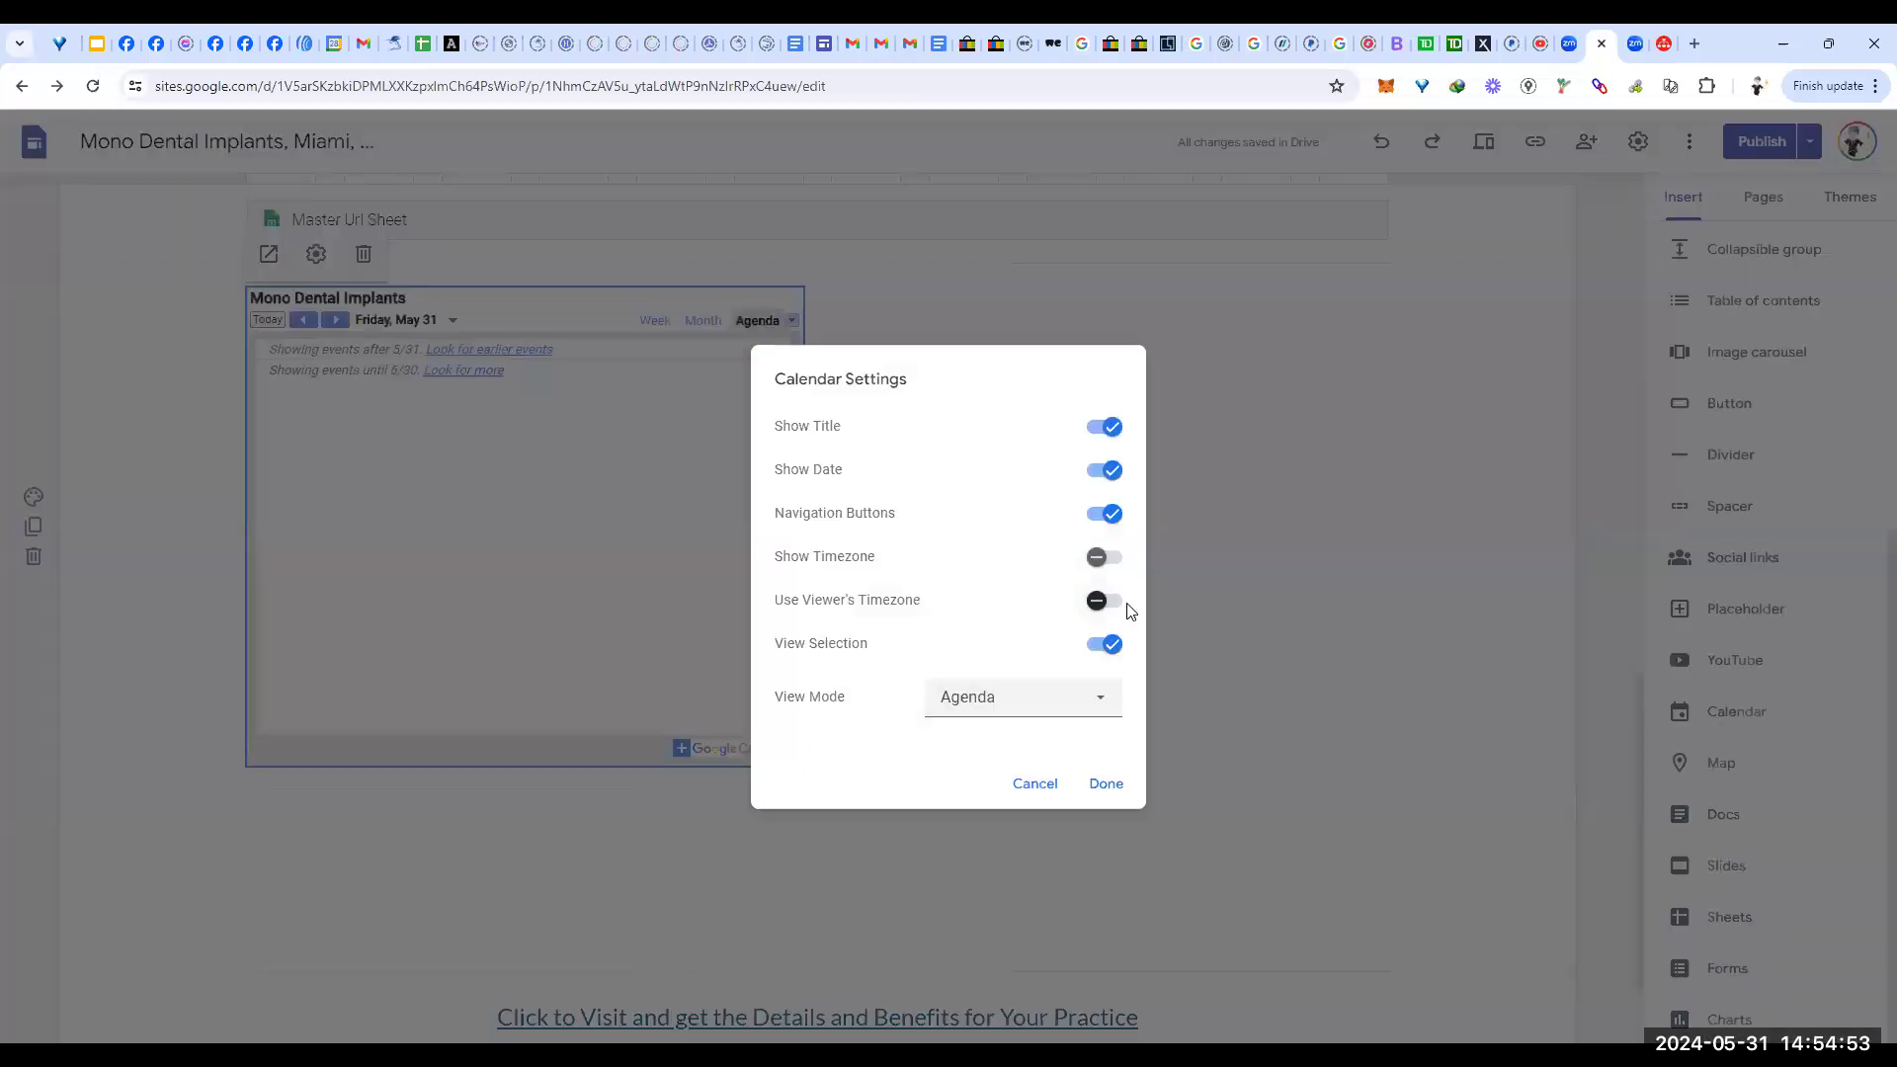
pyautogui.click(1110, 558)
pyautogui.click(1109, 602)
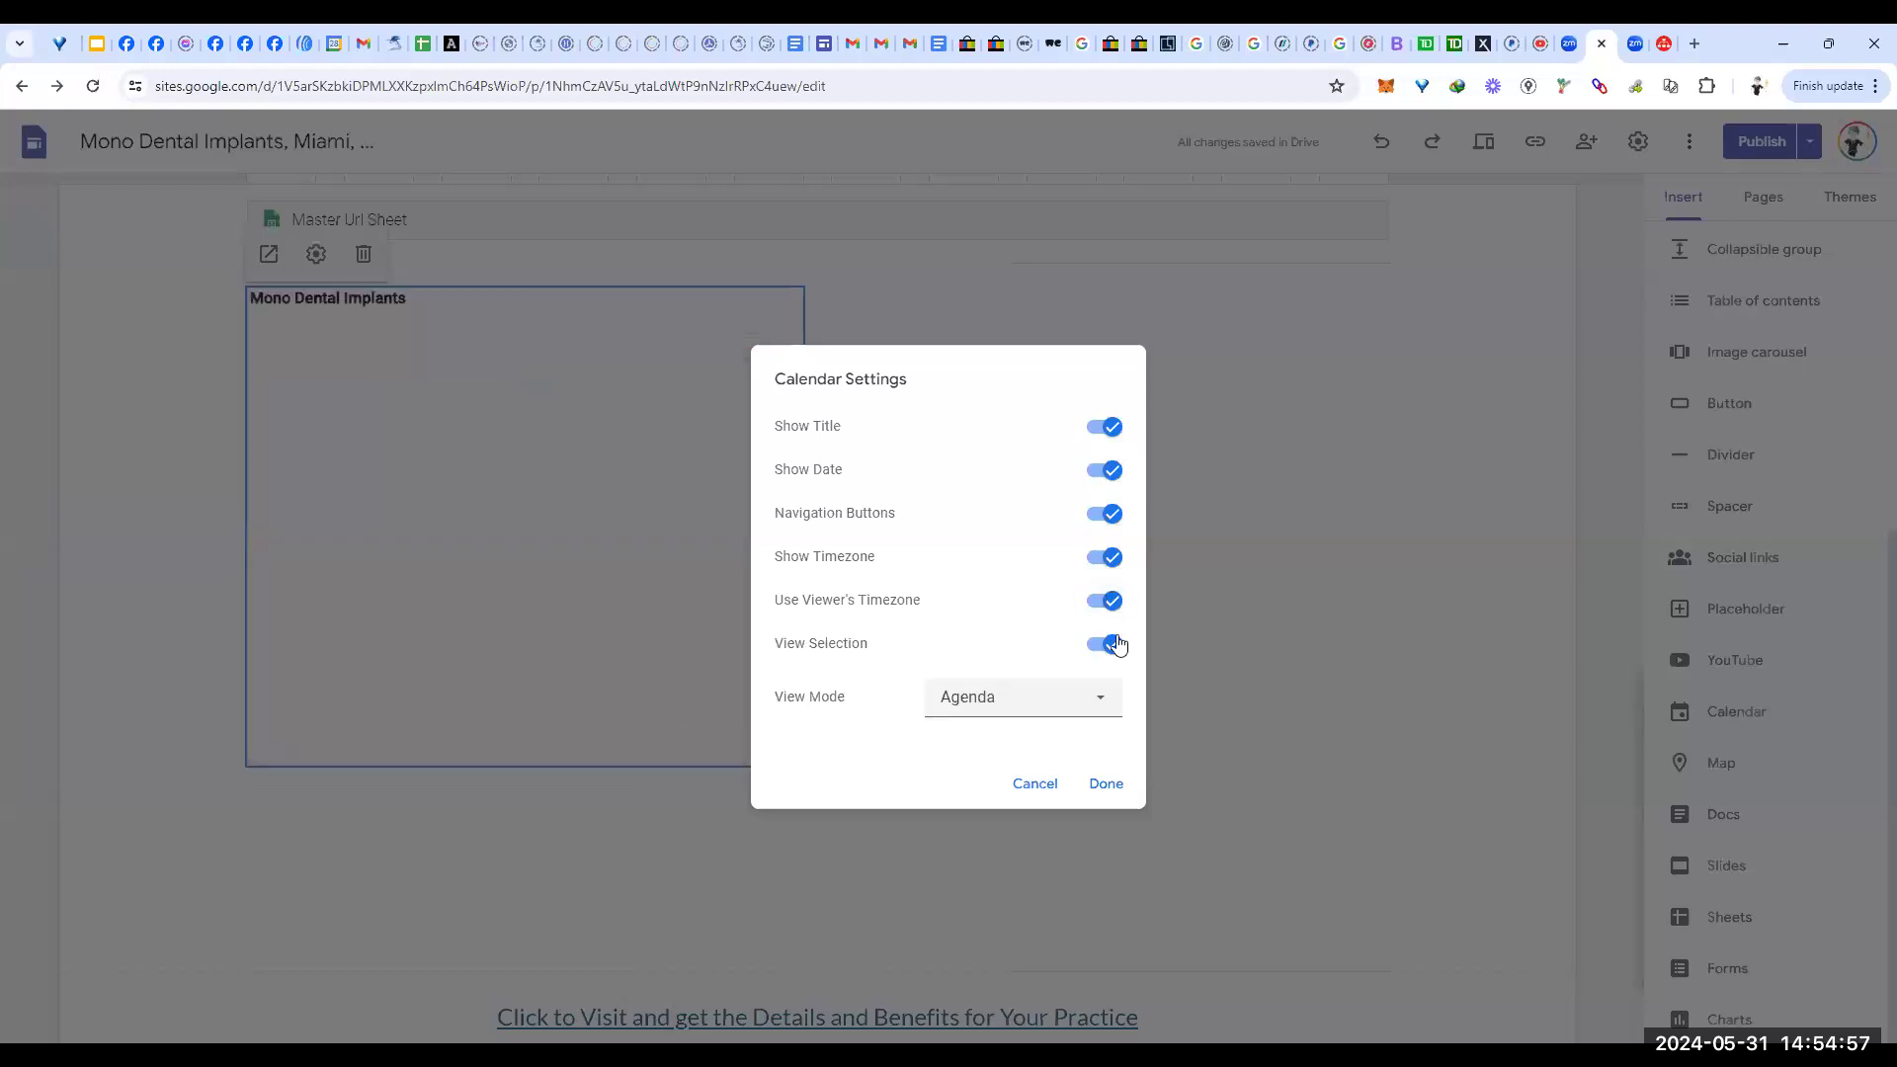
pyautogui.click(1093, 697)
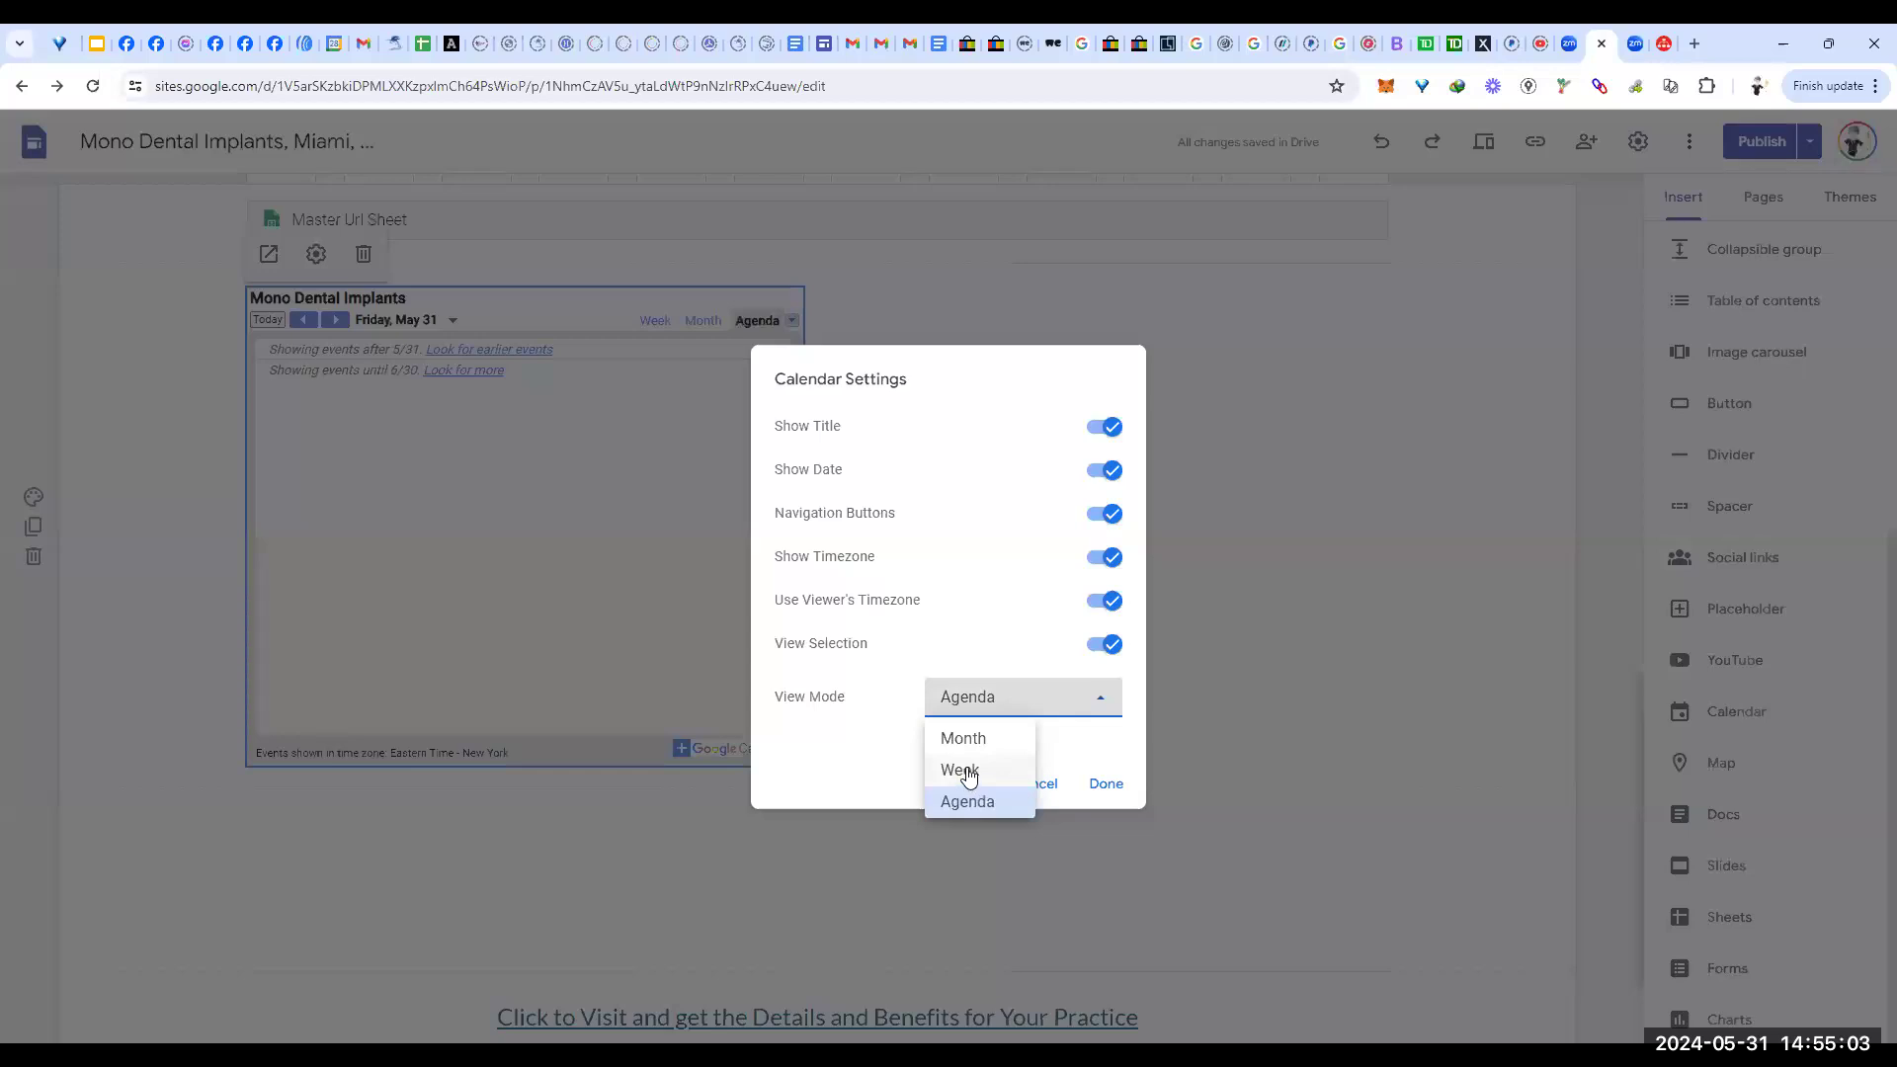
pyautogui.click(967, 772)
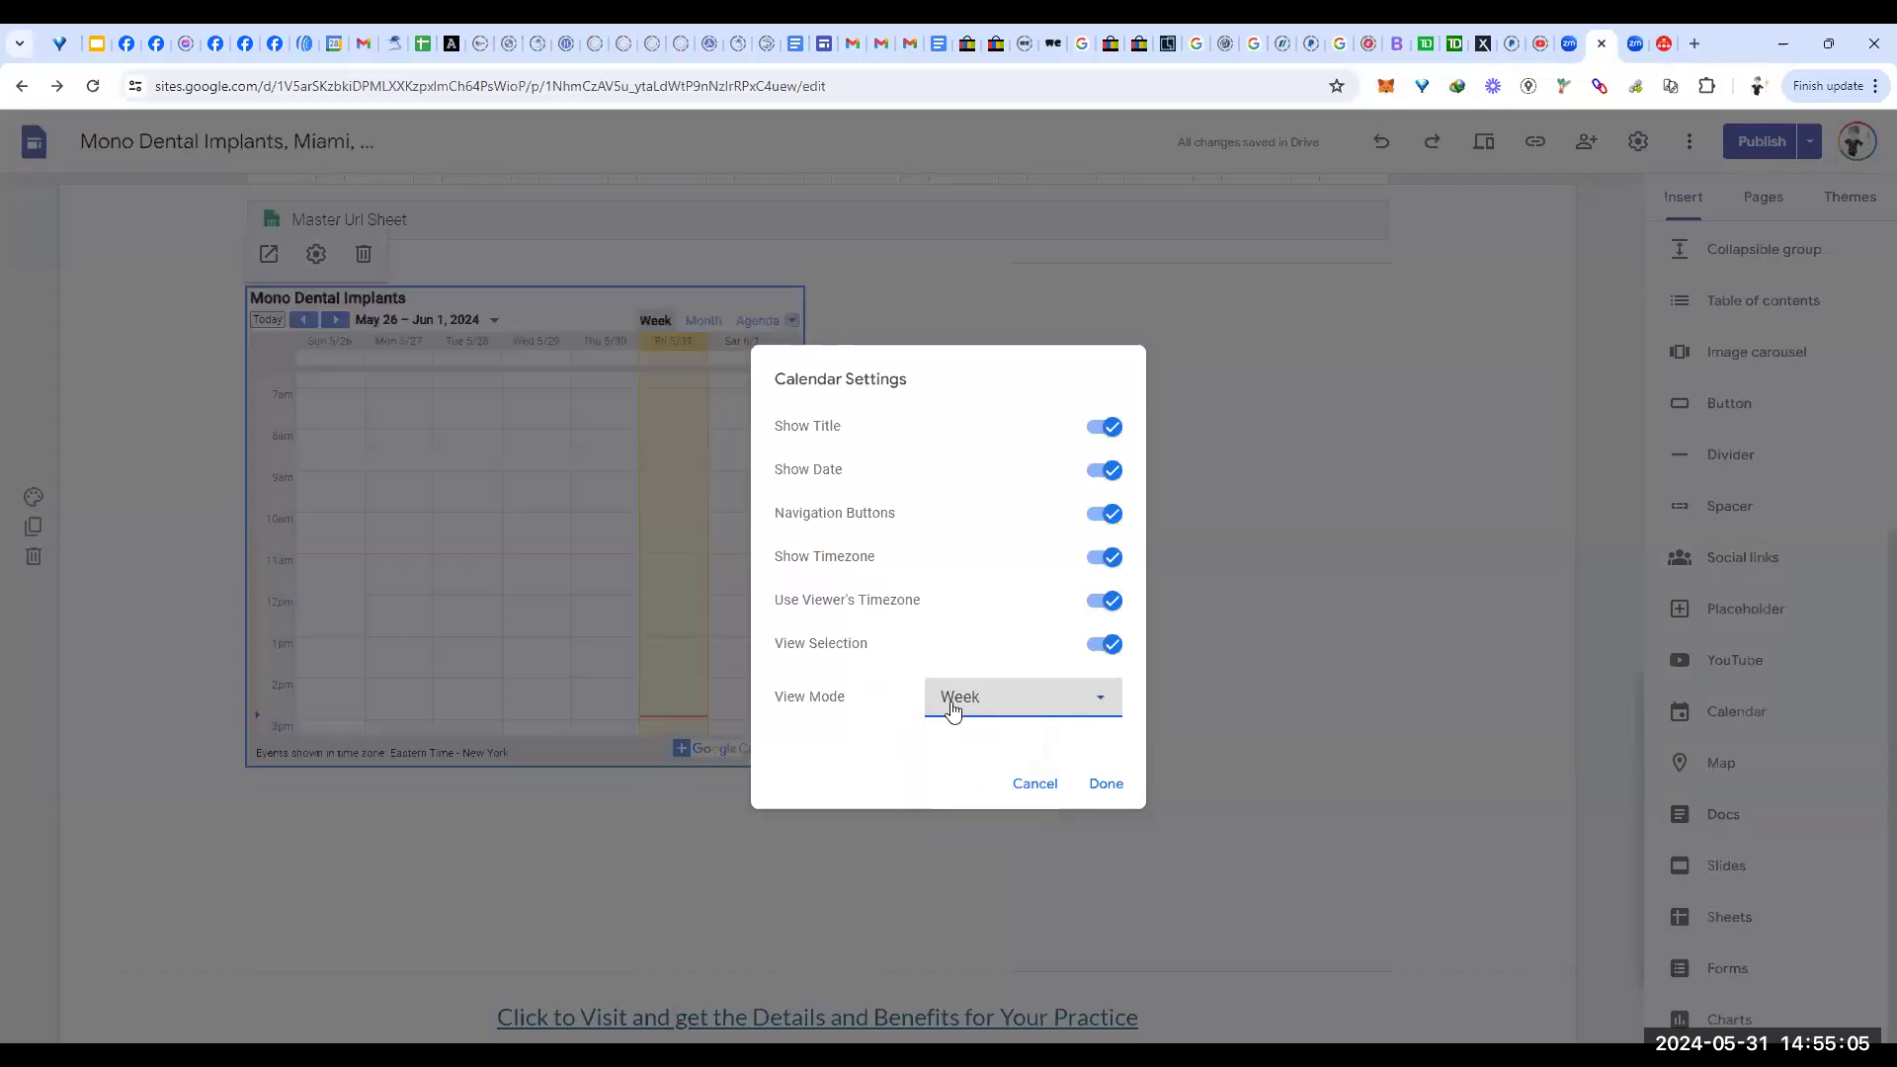
pyautogui.click(1104, 786)
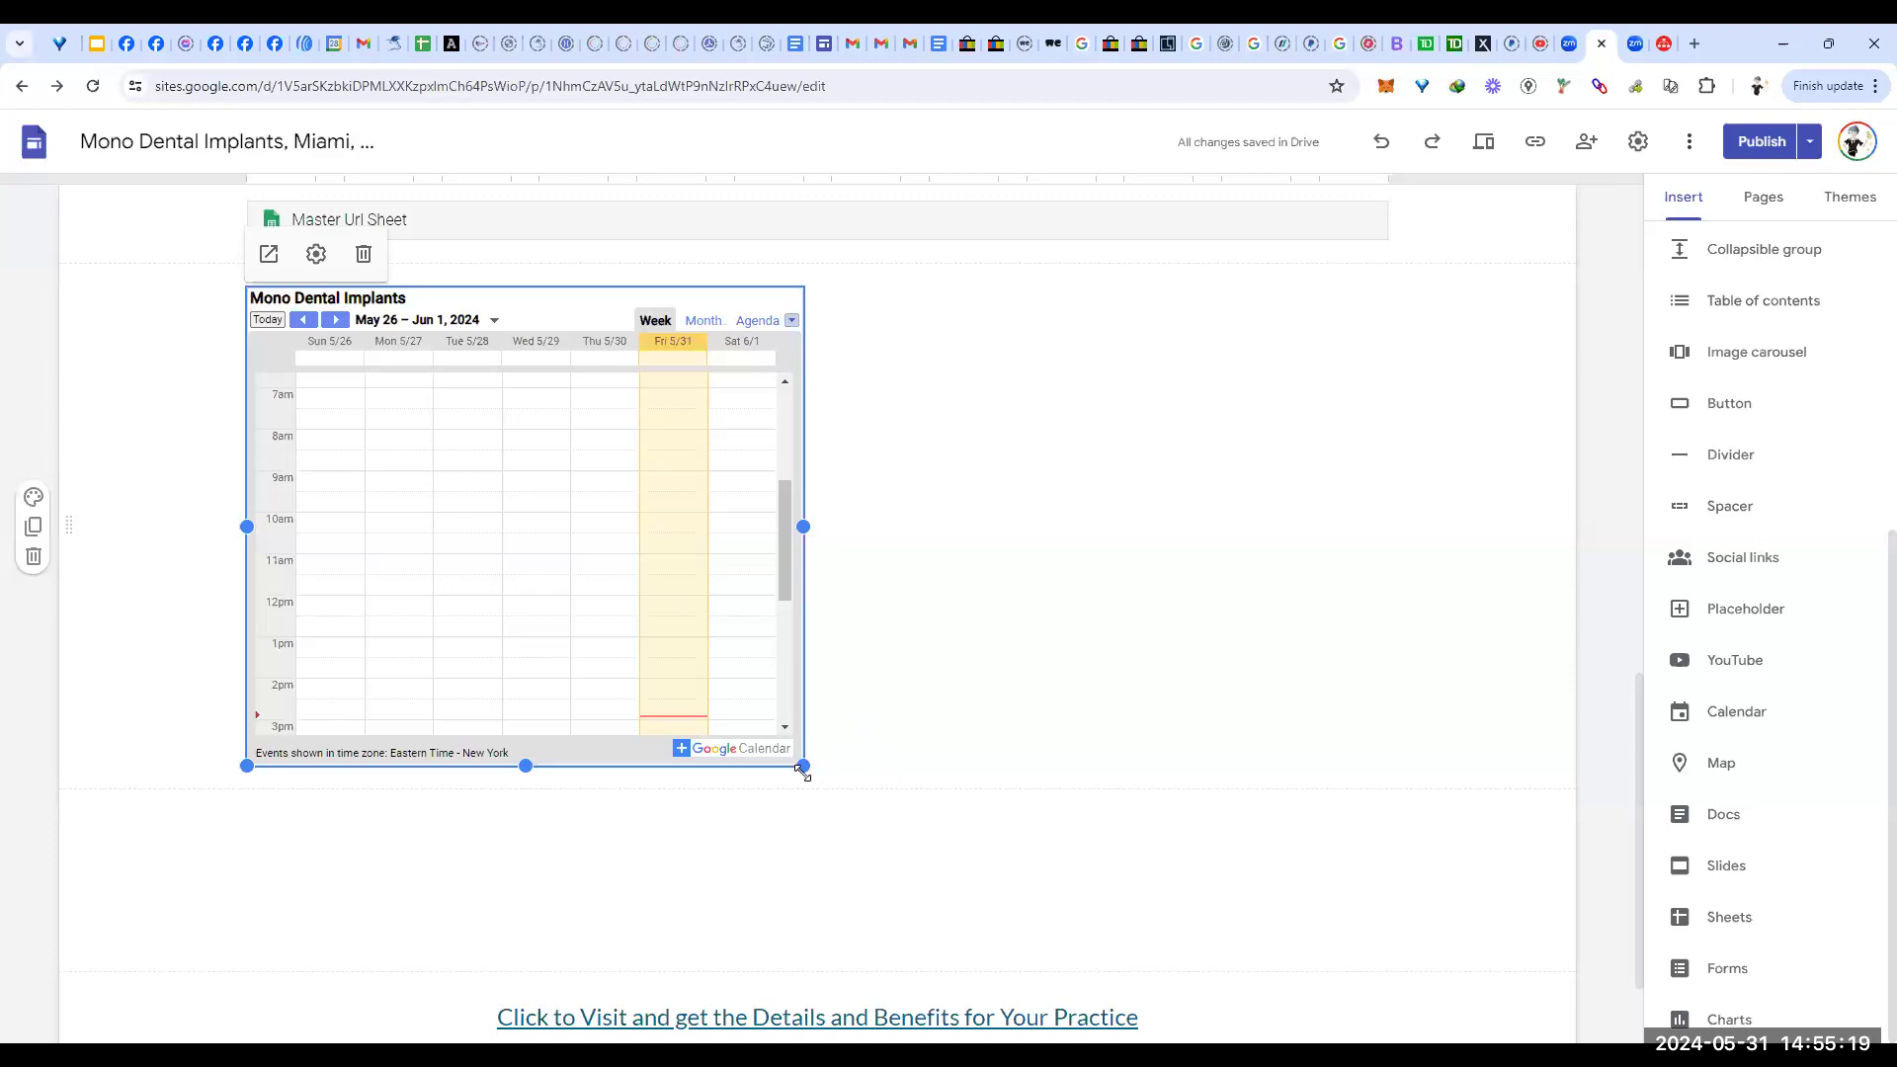
pyautogui.moveTo(1272, 646); pyautogui.dragTo(1291, 625)
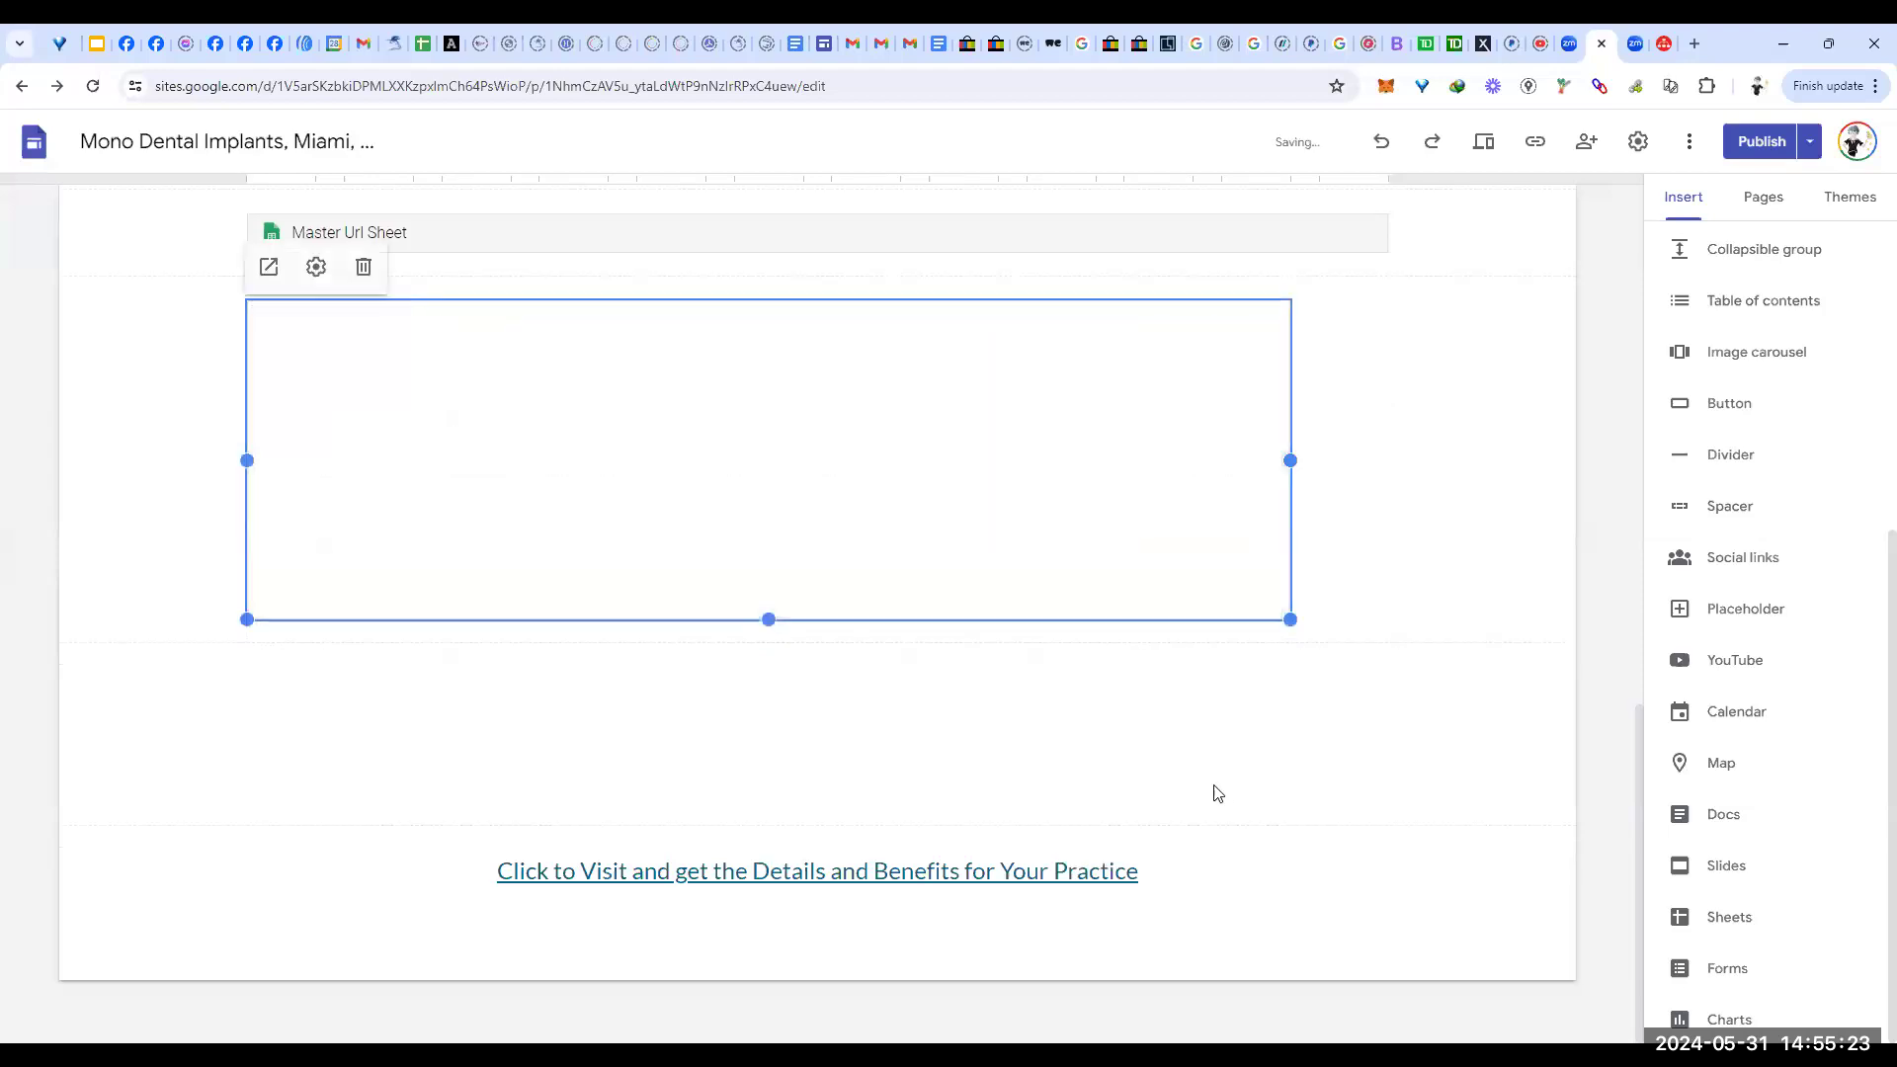
# Step: Embed a map of Miami, FL, USA below the calendar and stretch it wider
pyautogui.click(1721, 764)
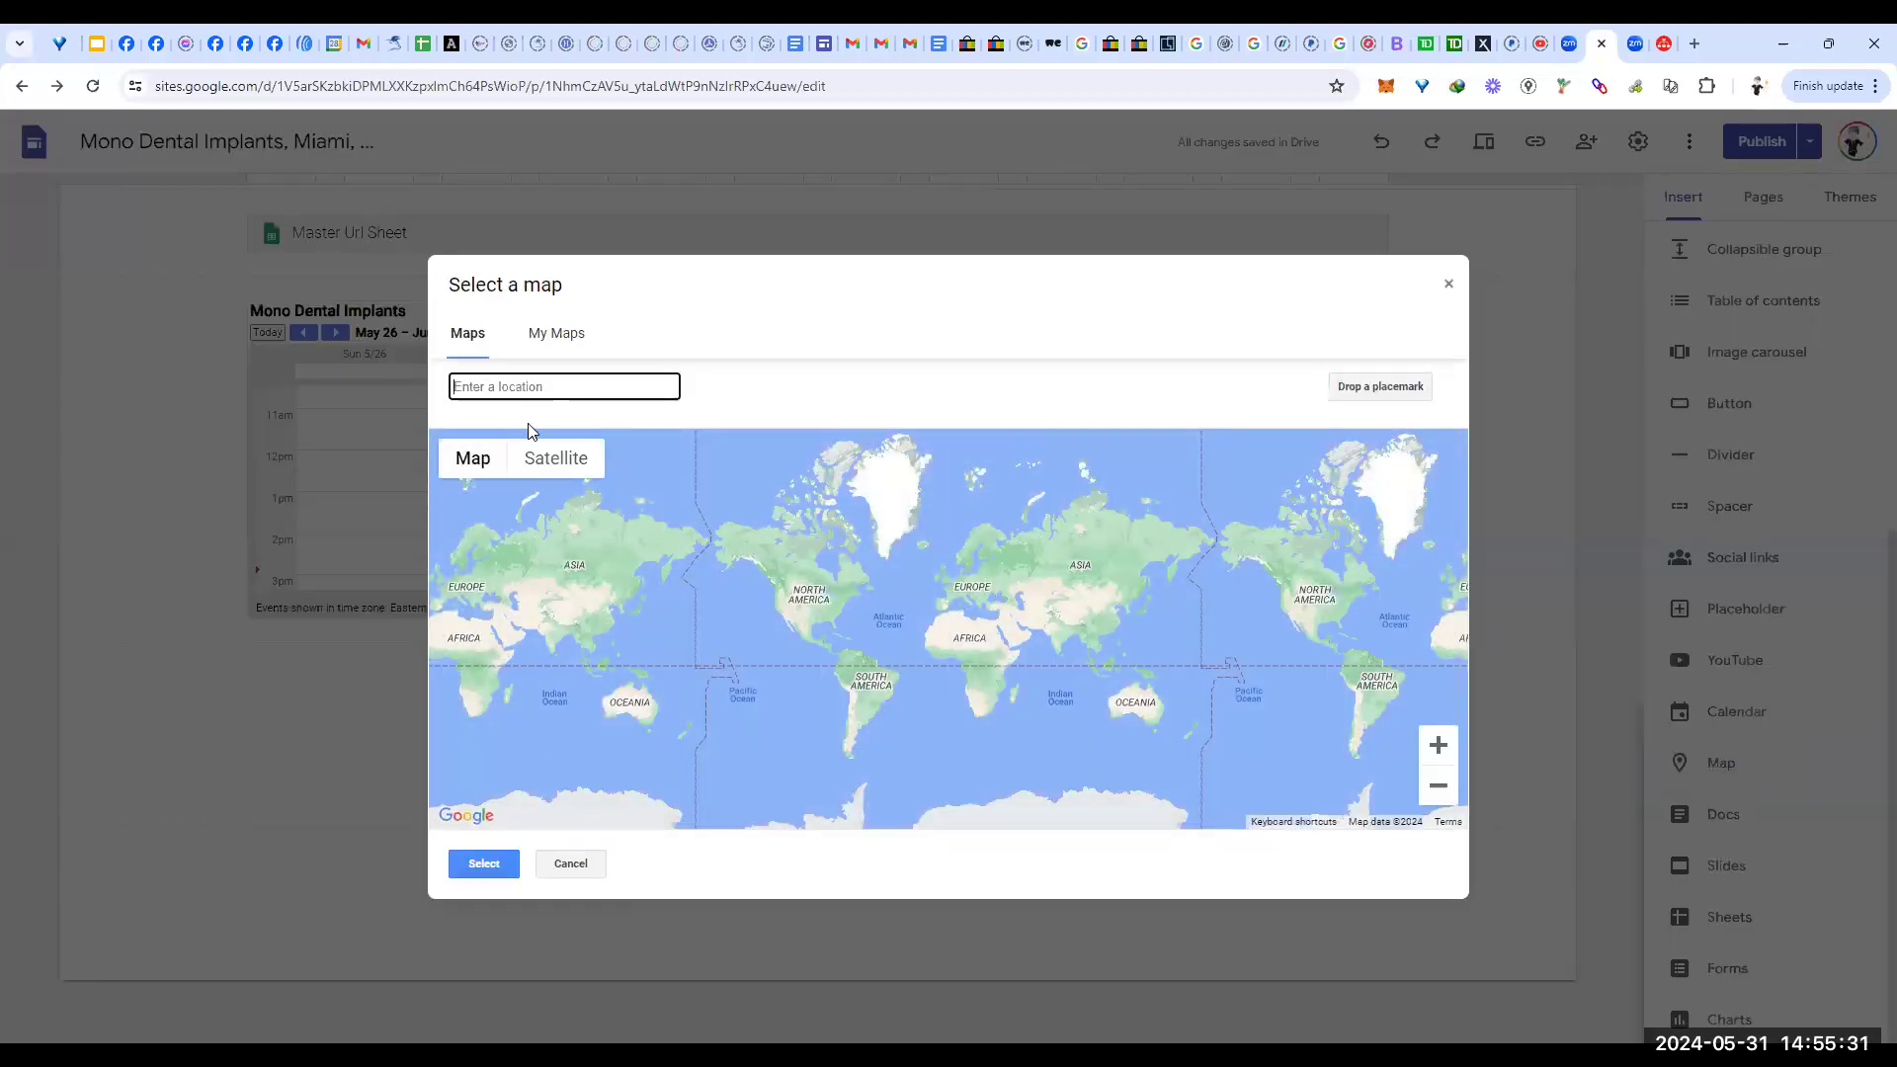
pyautogui.write('miami')
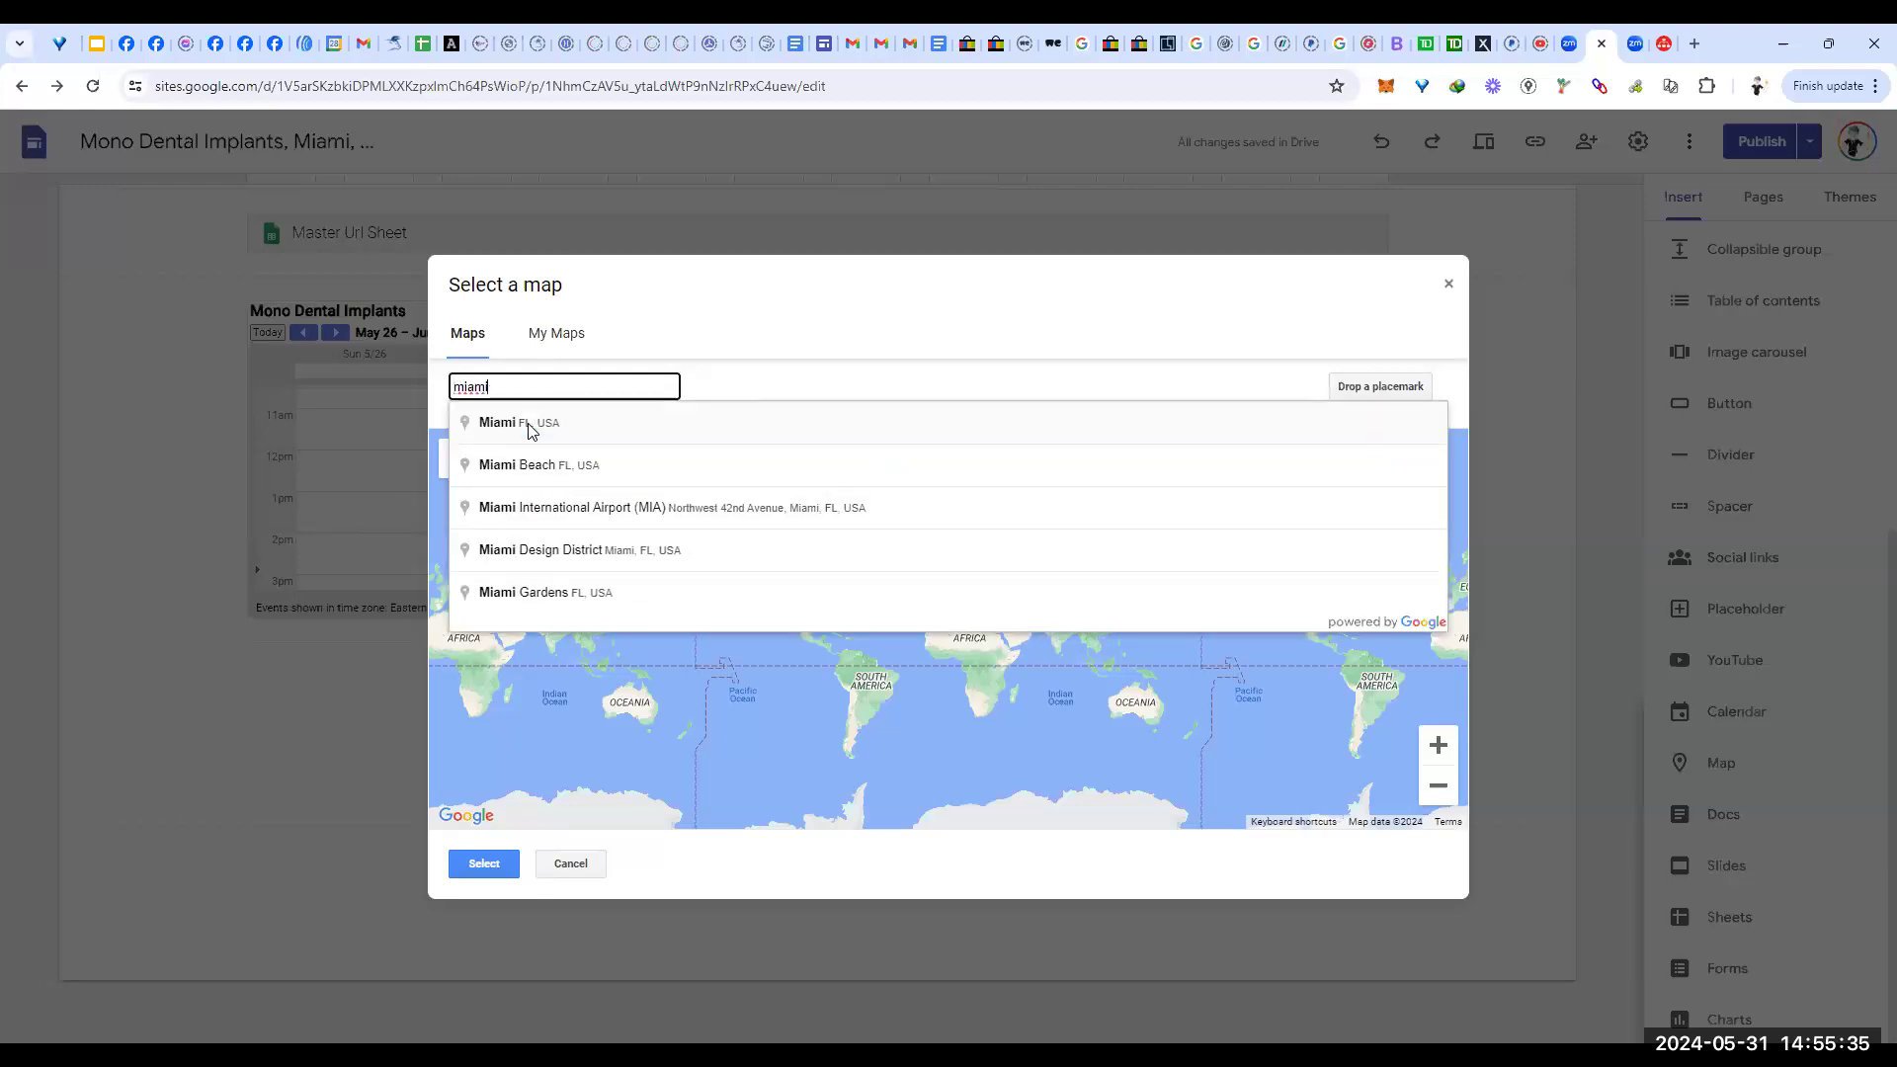
pyautogui.click(529, 425)
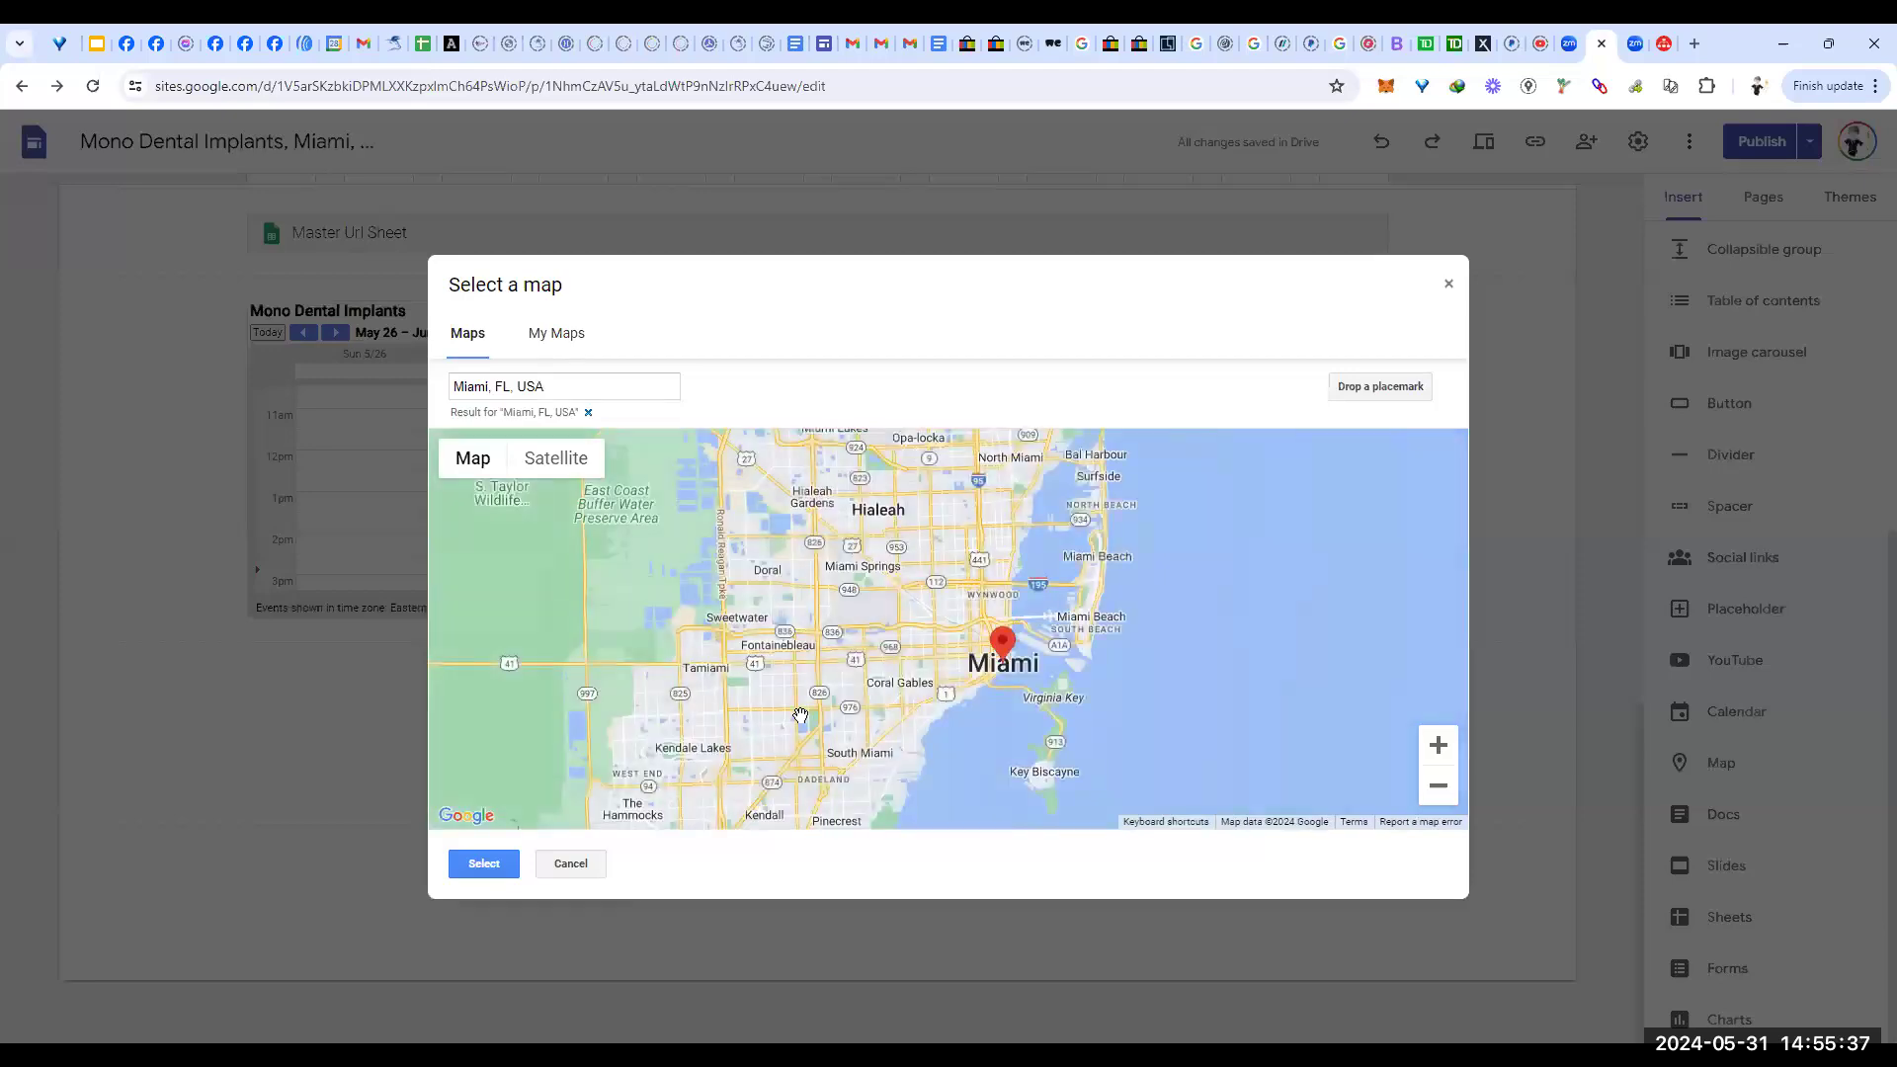
pyautogui.click(486, 864)
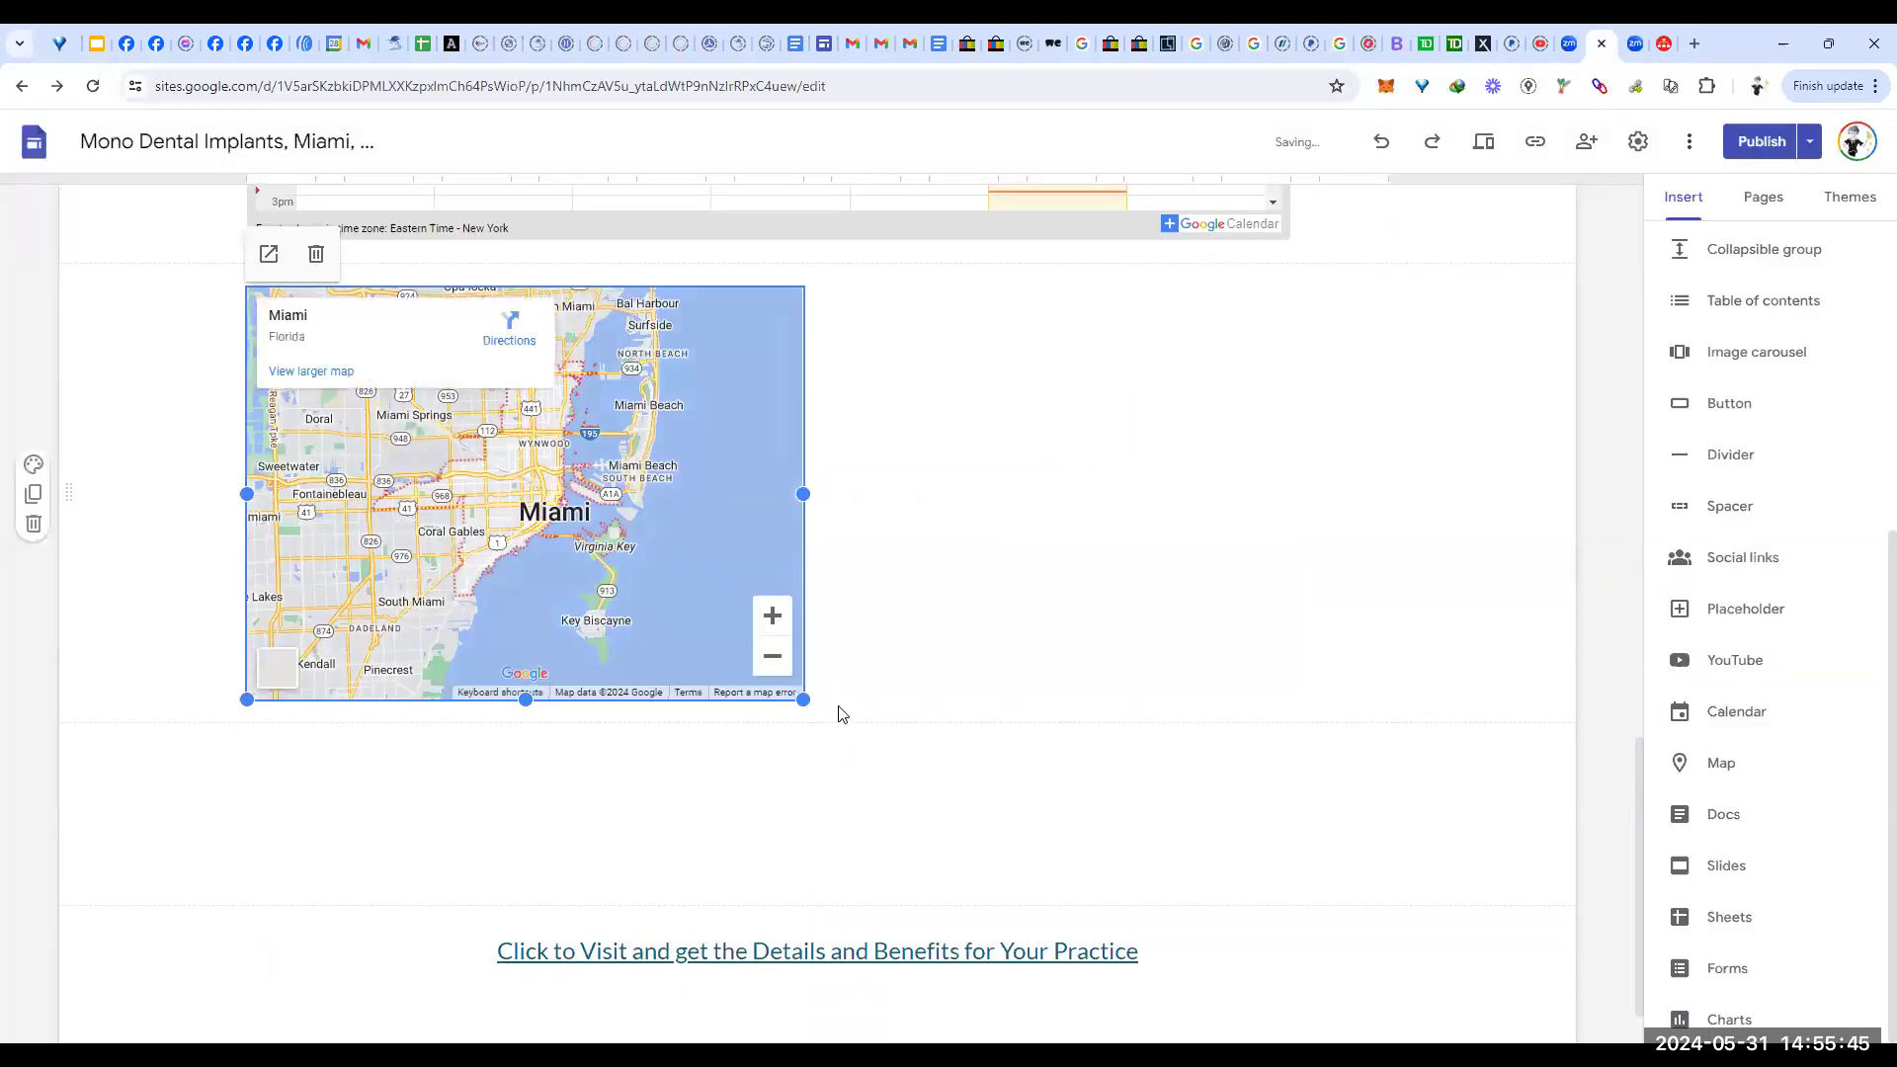
pyautogui.scroll(1, 1324, 381)
pyautogui.scroll(4, 1336, 371)
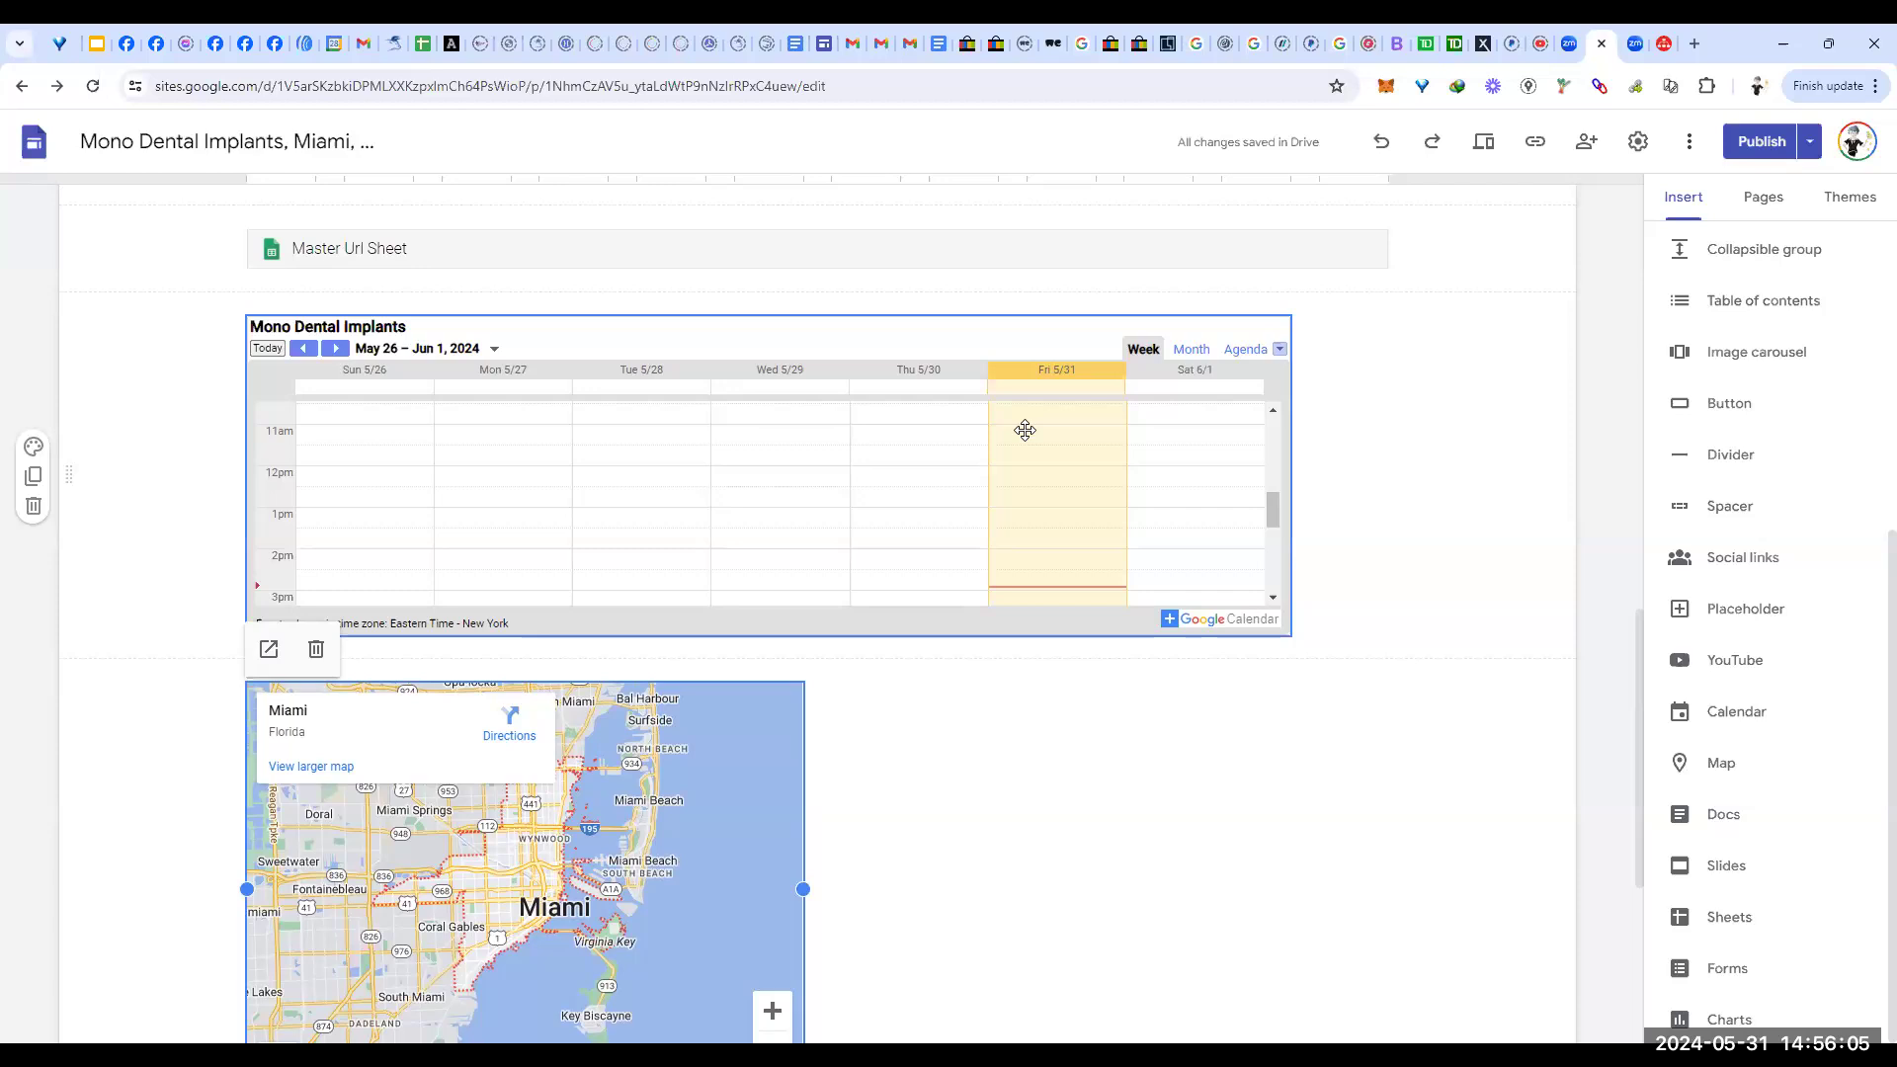
pyautogui.scroll(-1, 1095, 830)
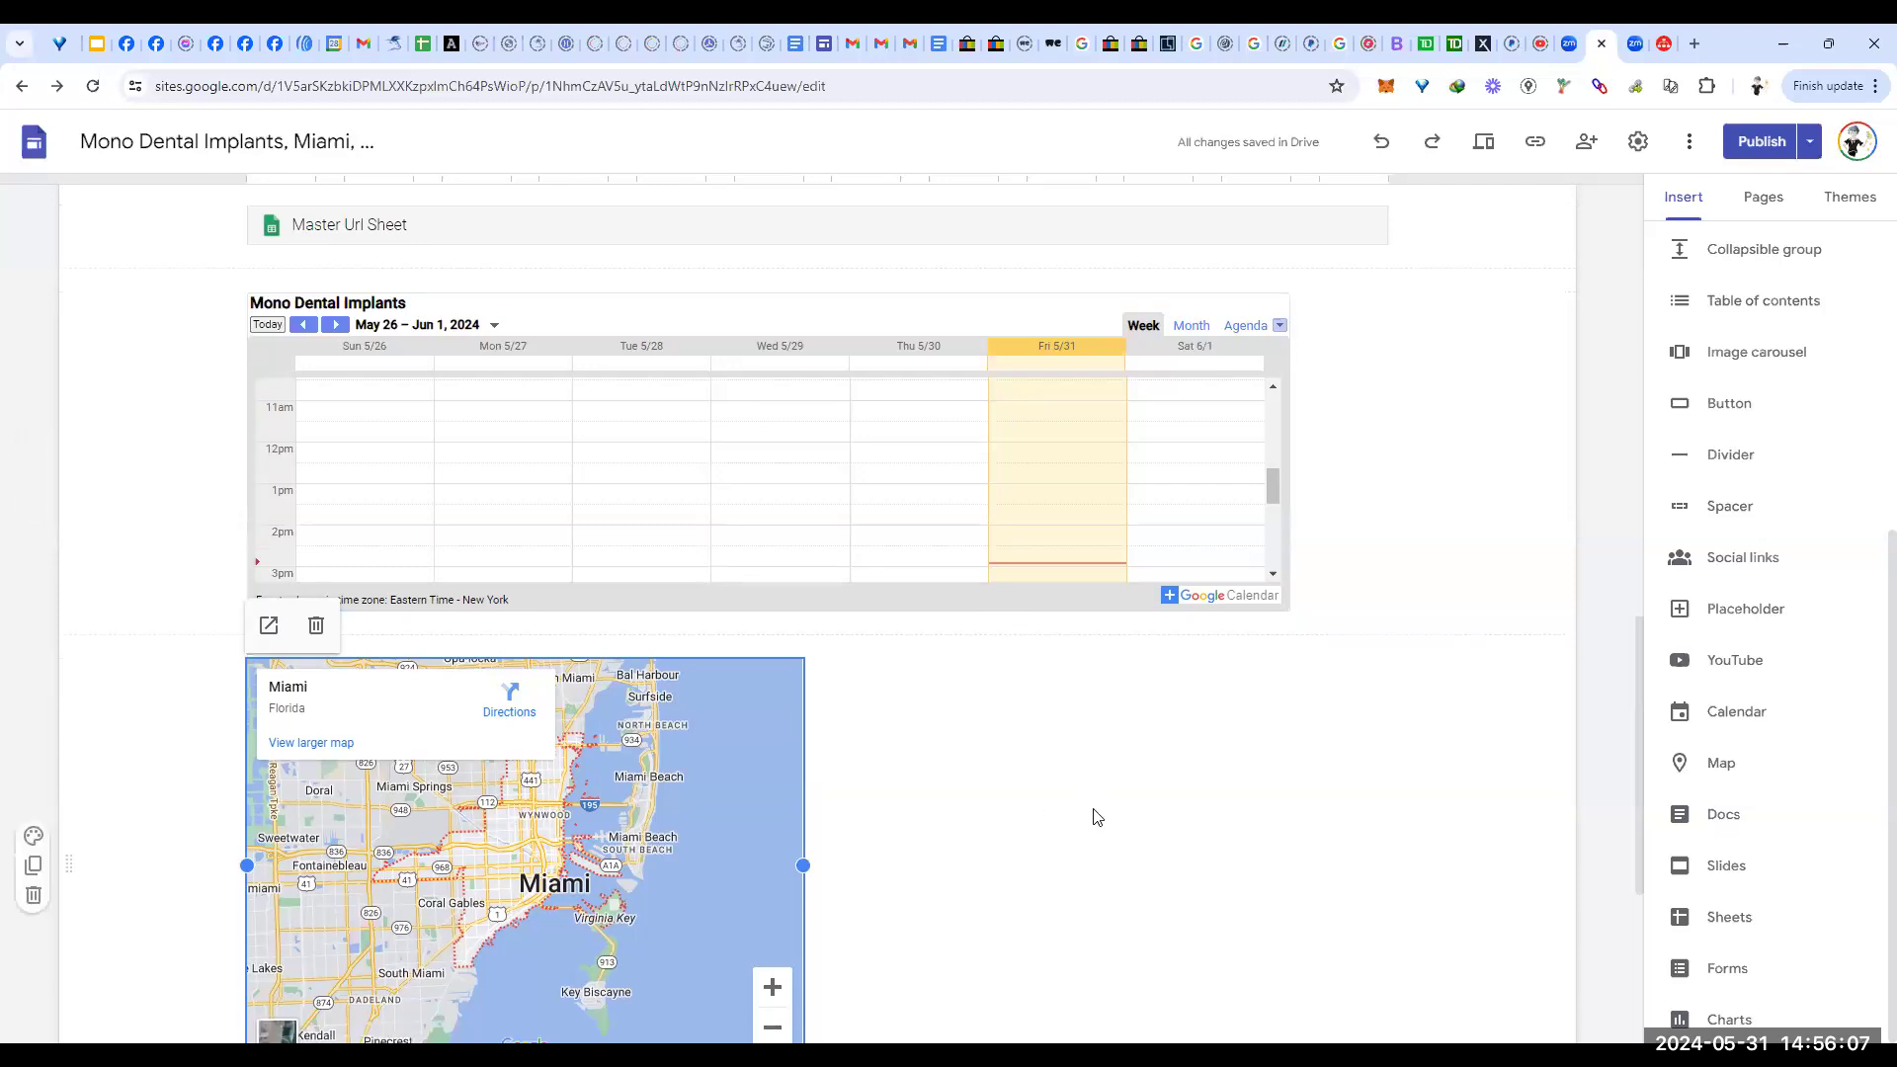
pyautogui.scroll(-3, 1094, 819)
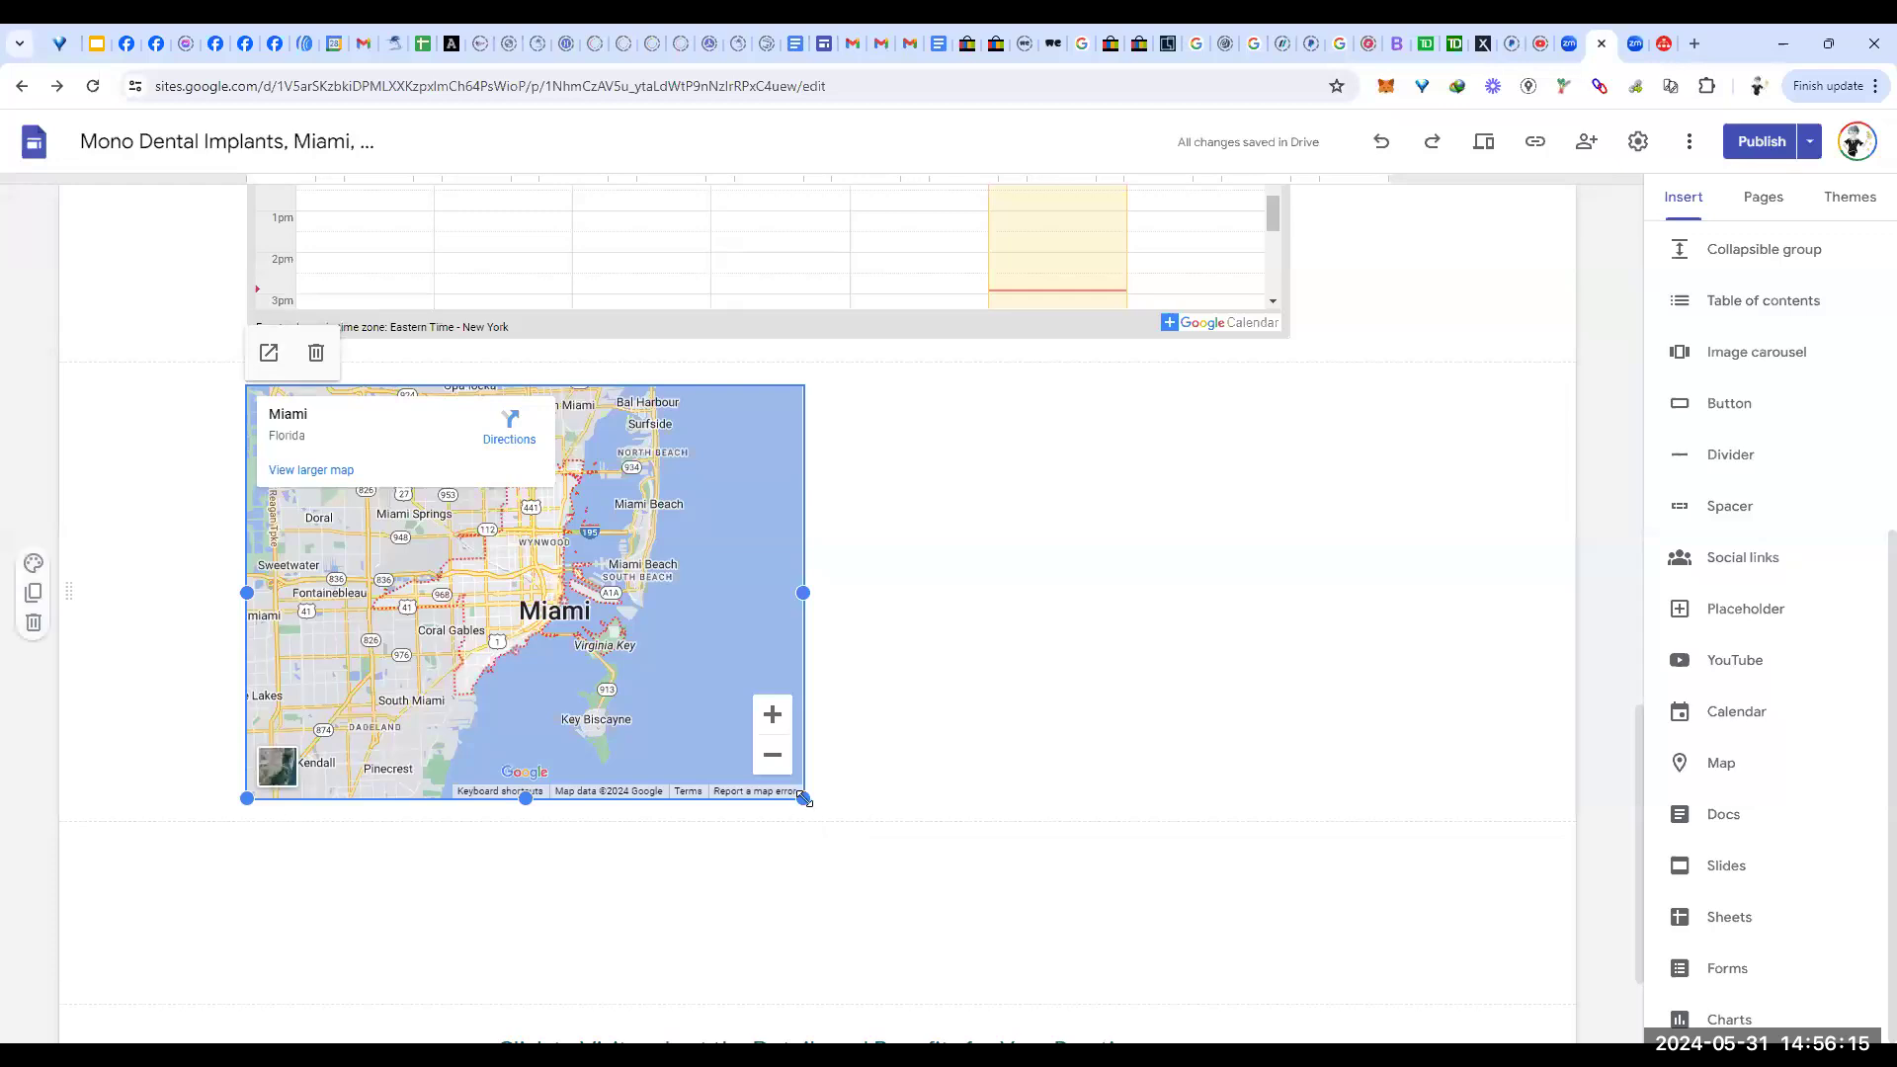
pyautogui.moveTo(803, 799); pyautogui.dragTo(1296, 833)
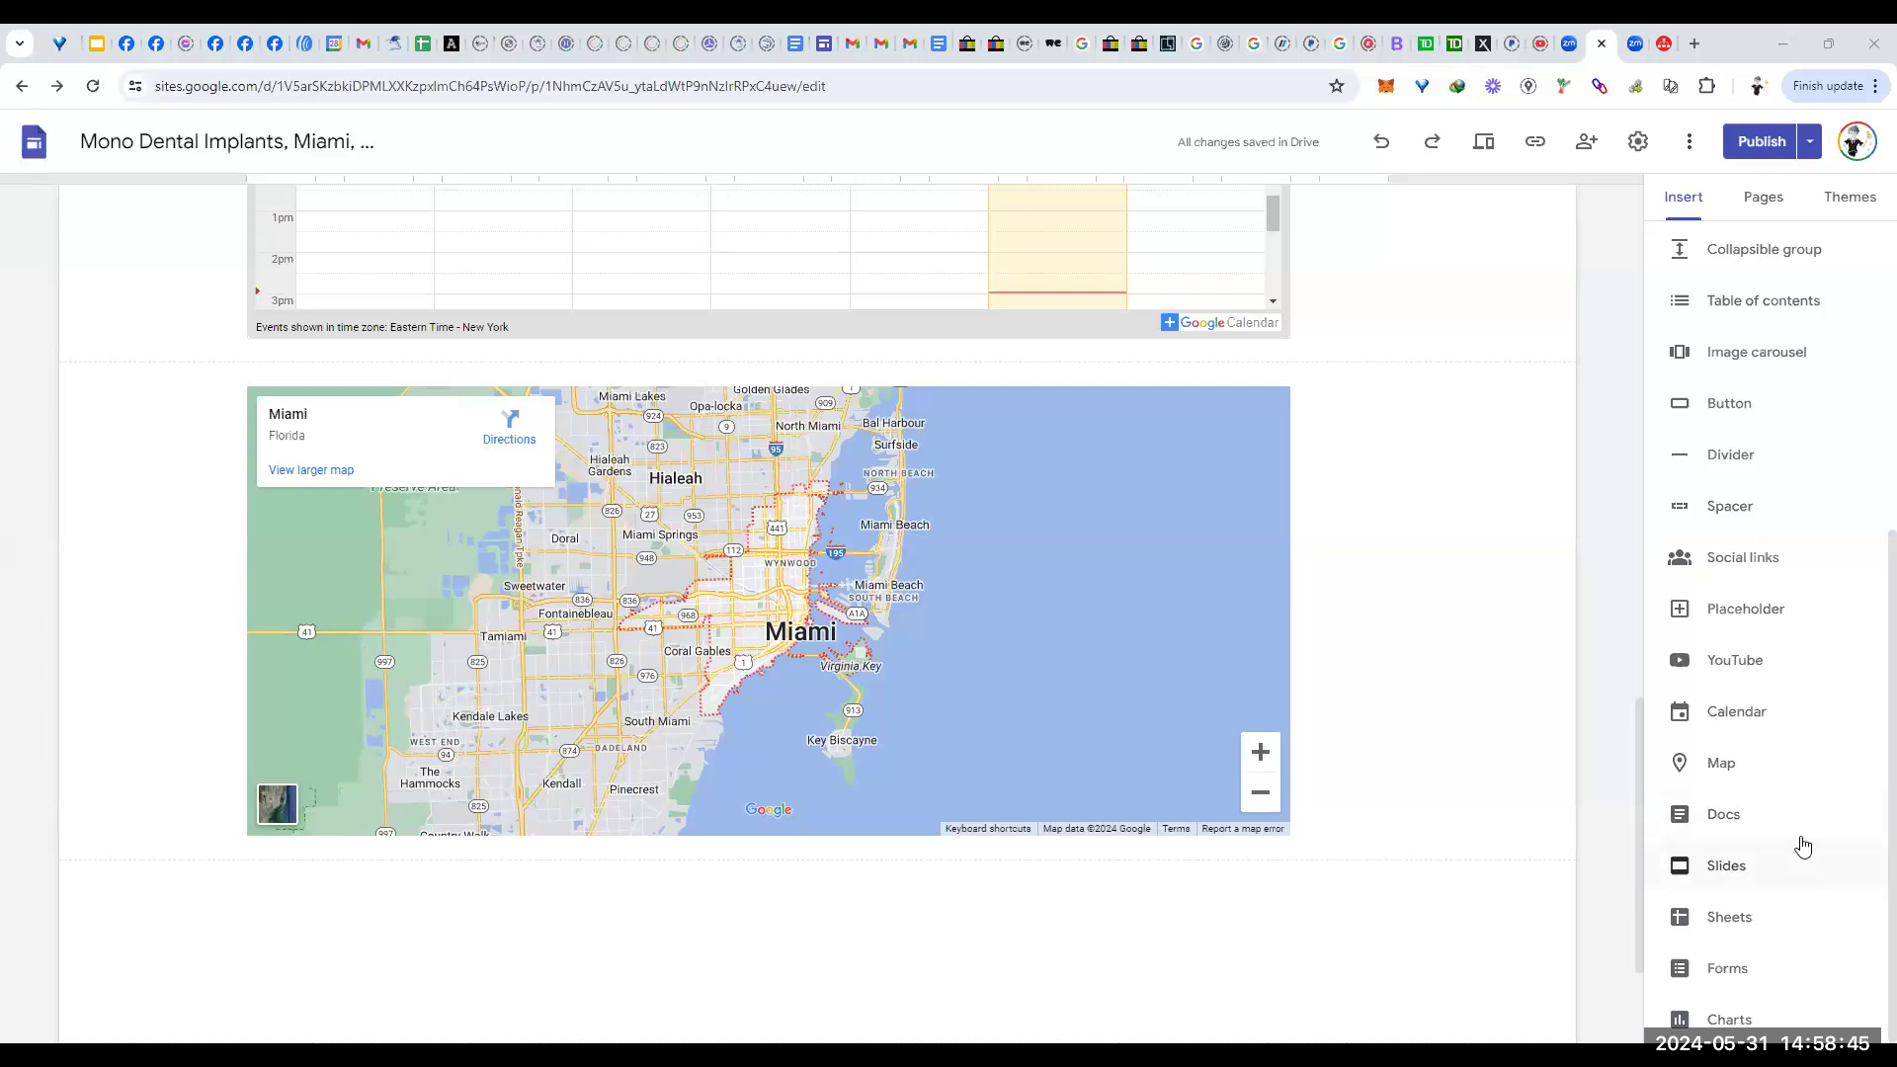
# Step: Embed the Scholar, two Mono Dental Implants and BACKLINK docs, then shrink the Scholar embed to a strip
pyautogui.click(1717, 820)
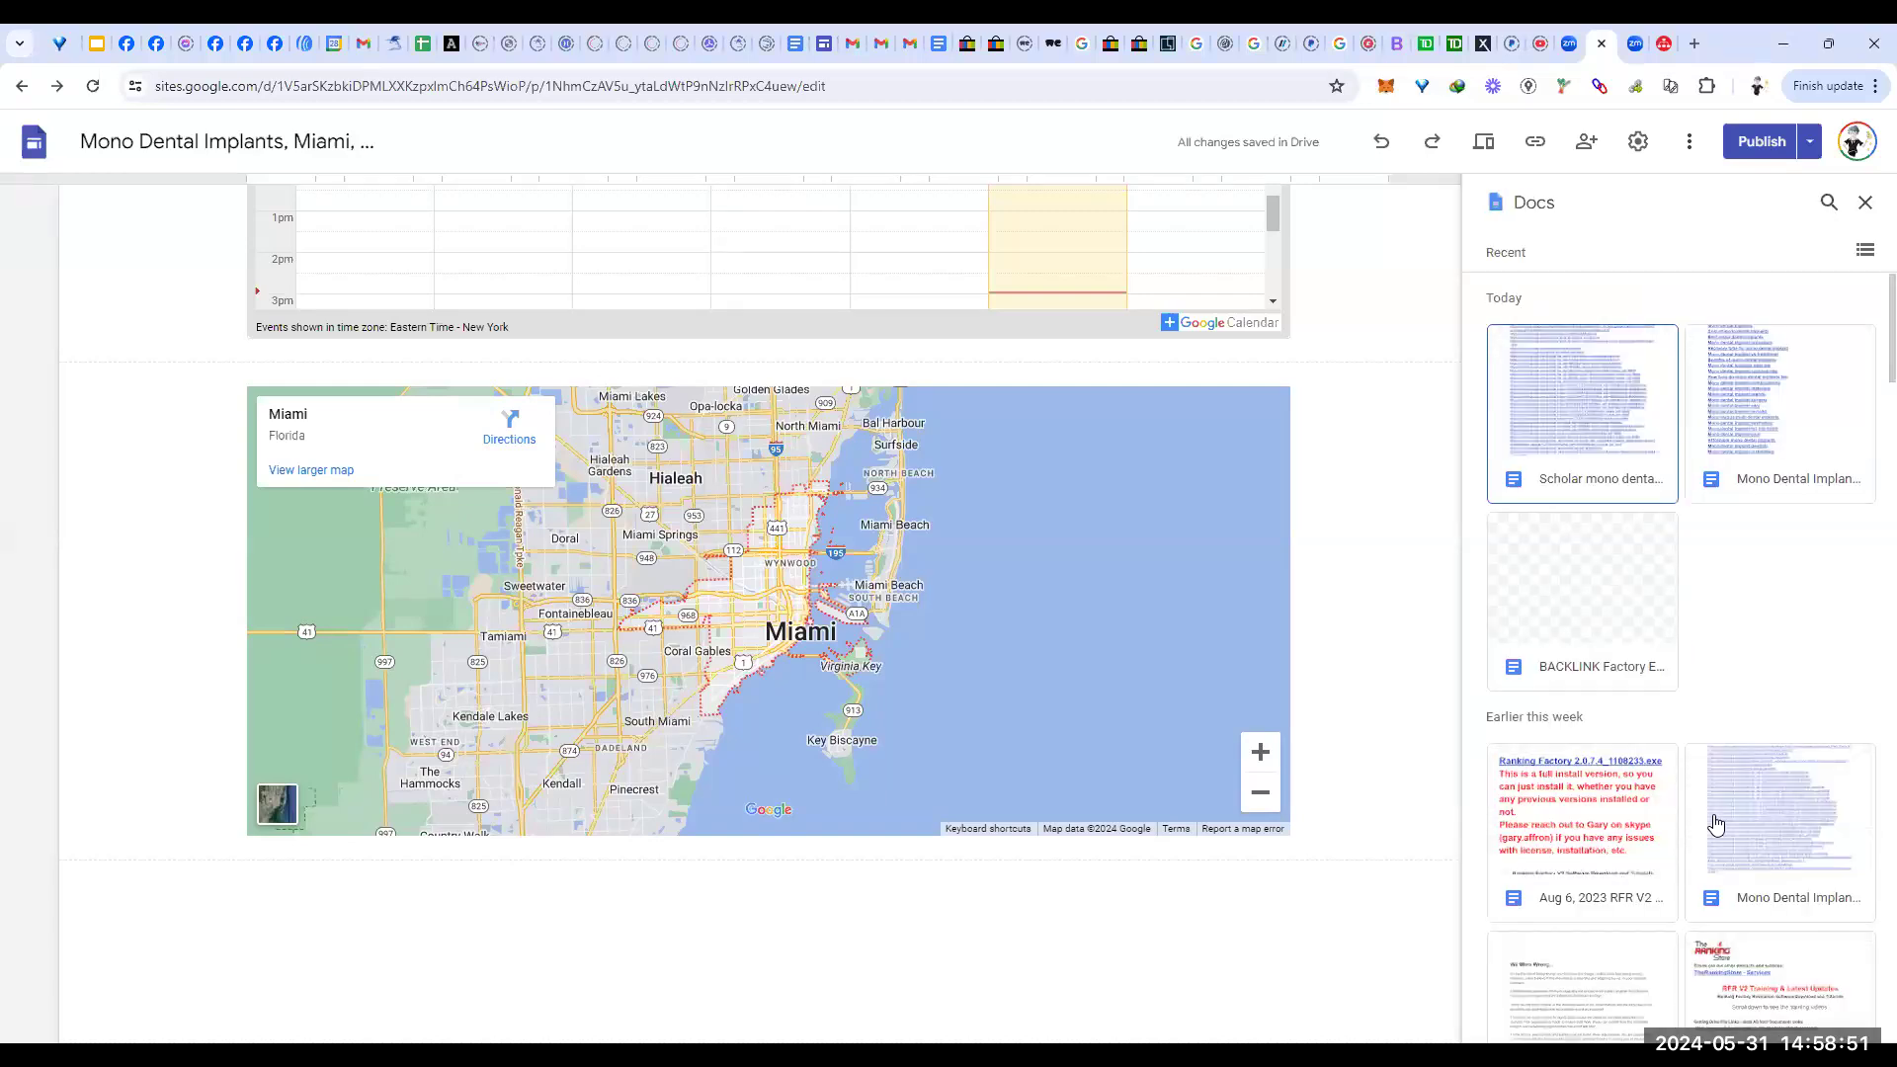
pyautogui.click(1583, 395)
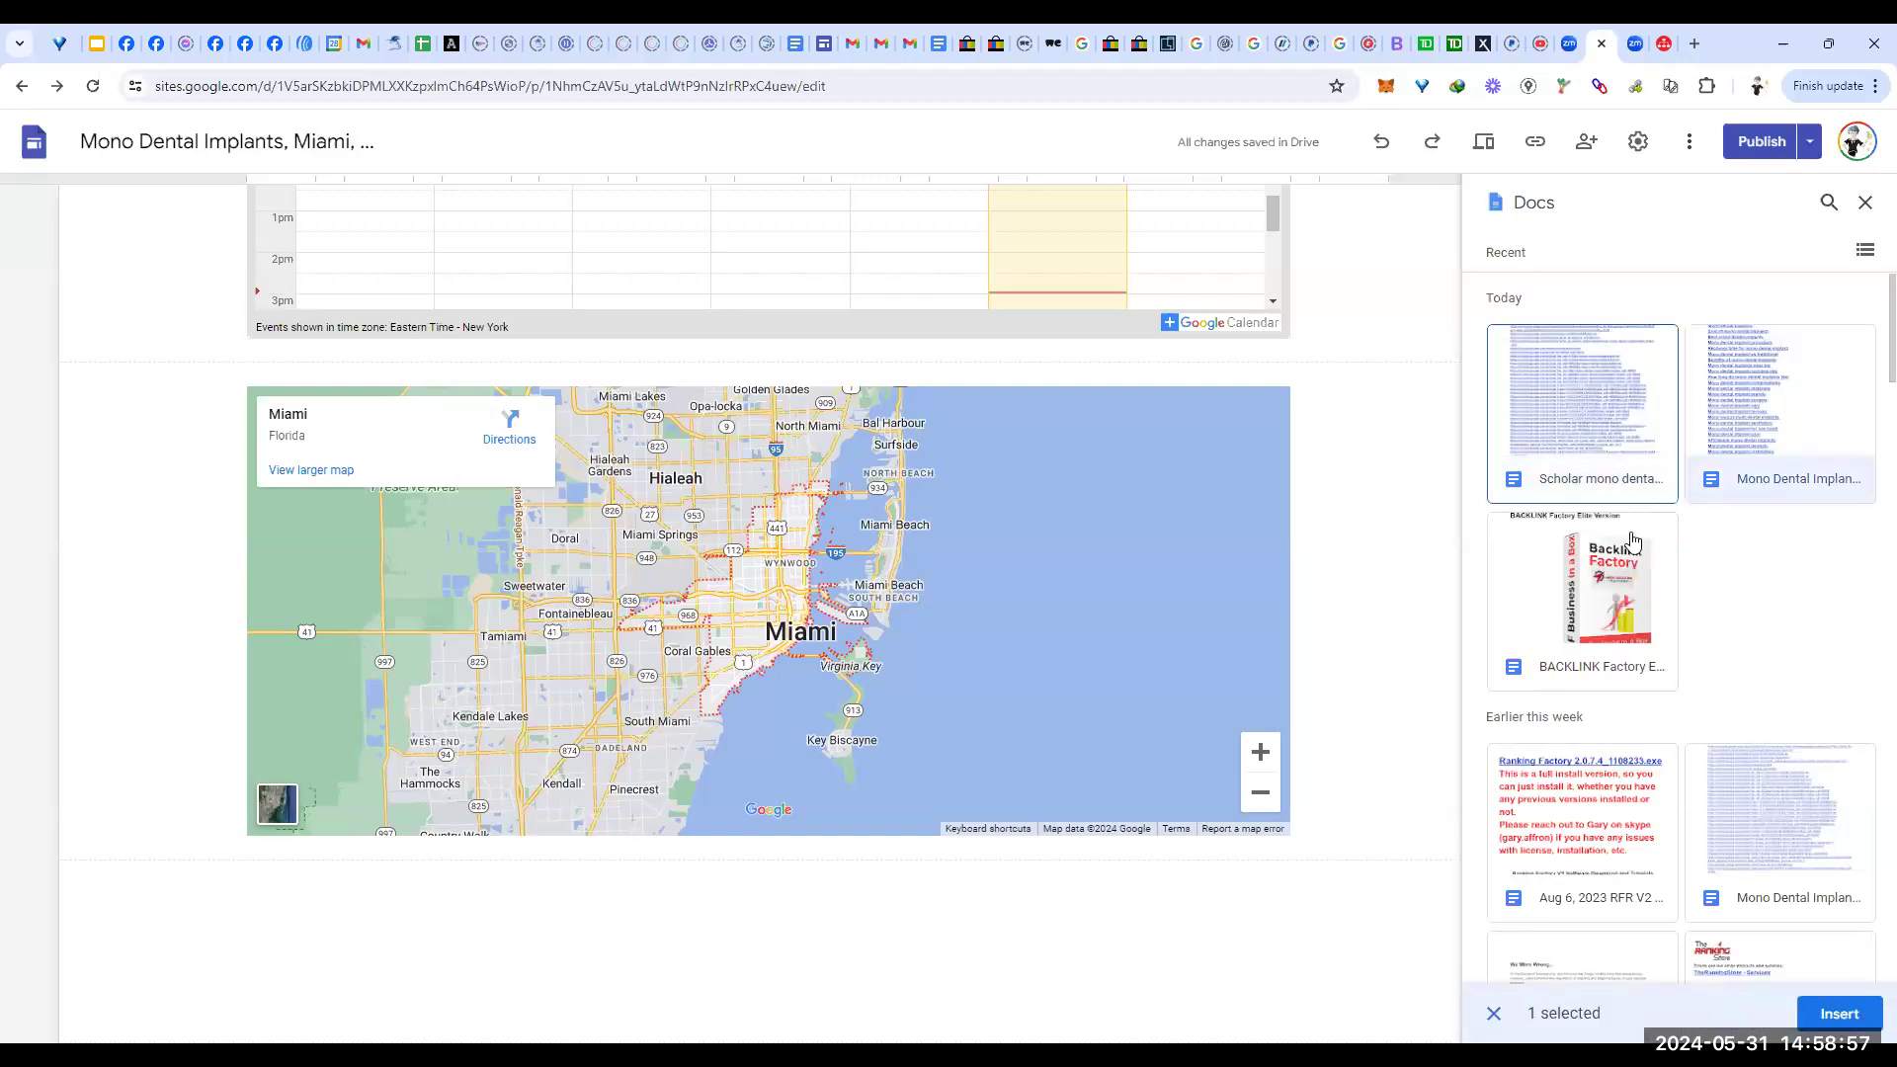
pyautogui.click(1826, 420)
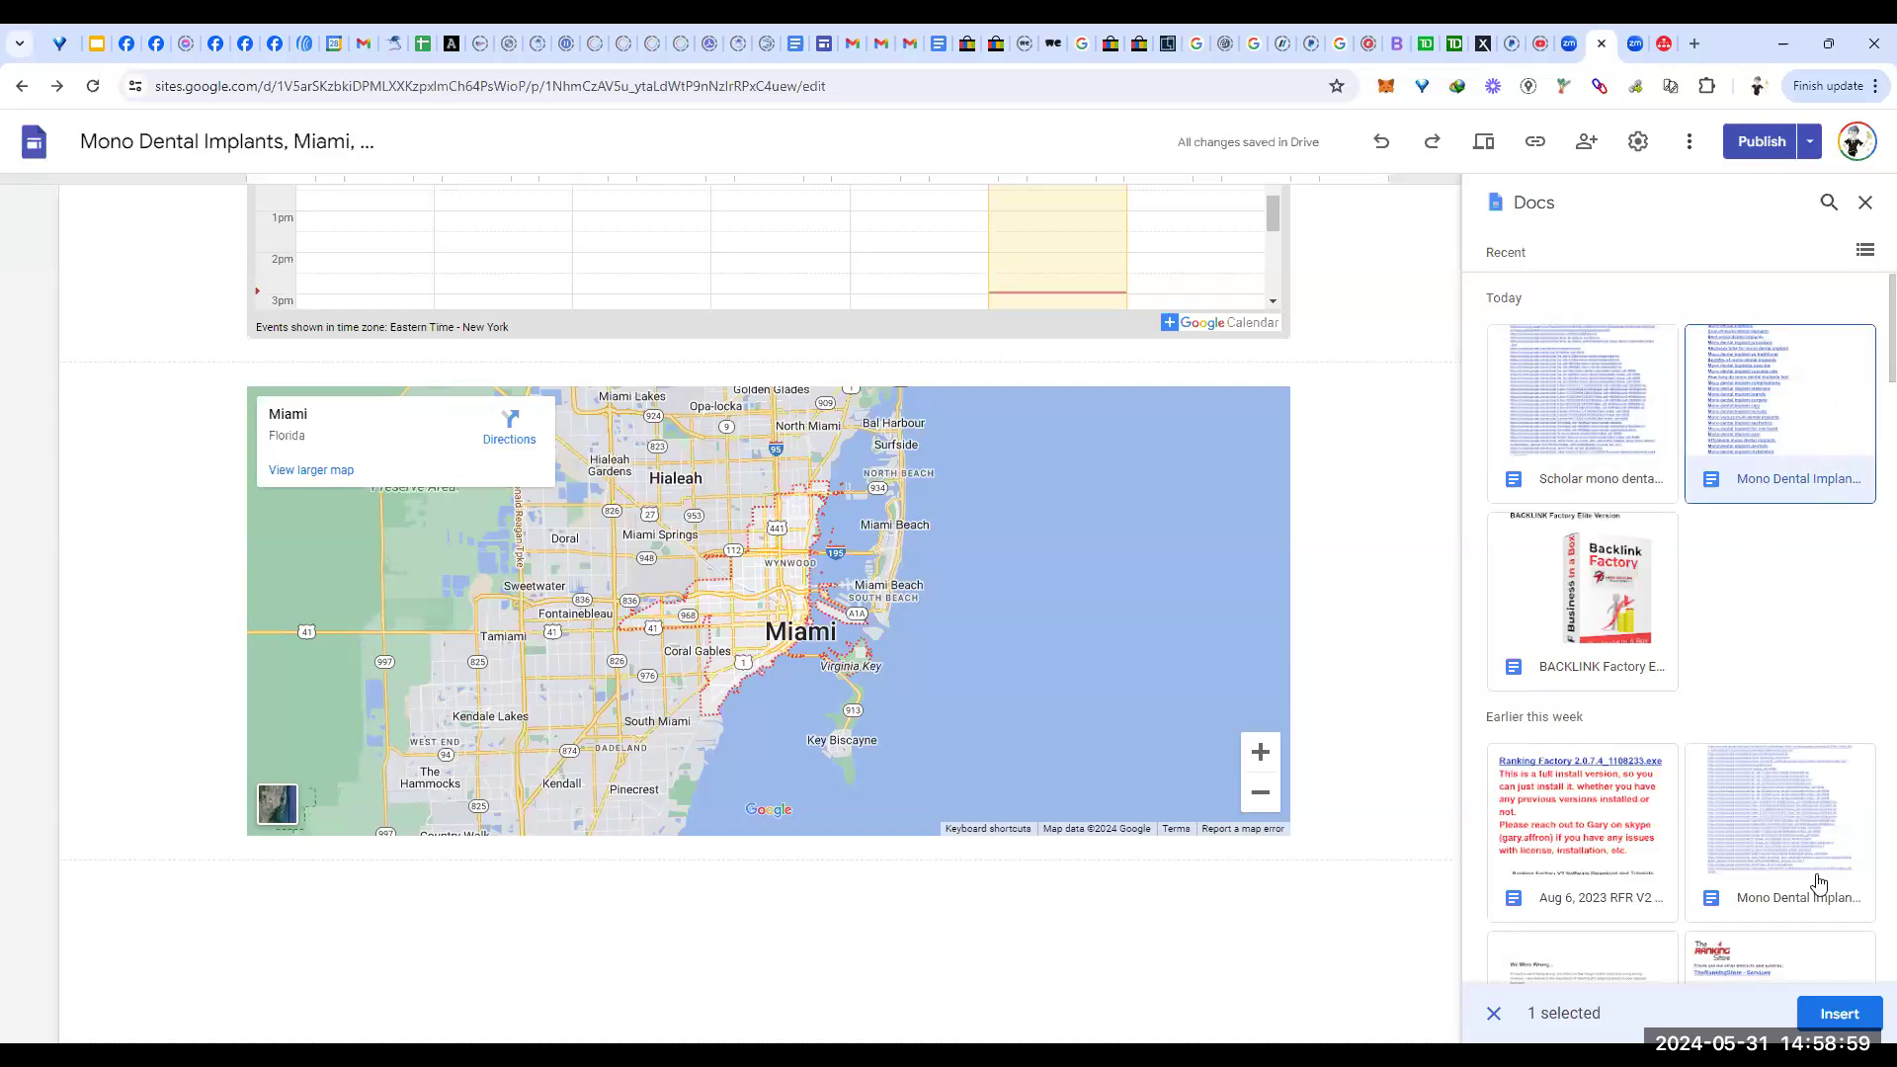
pyautogui.keyDown('shift'); pyautogui.click(1779, 860); pyautogui.keyUp('shift')
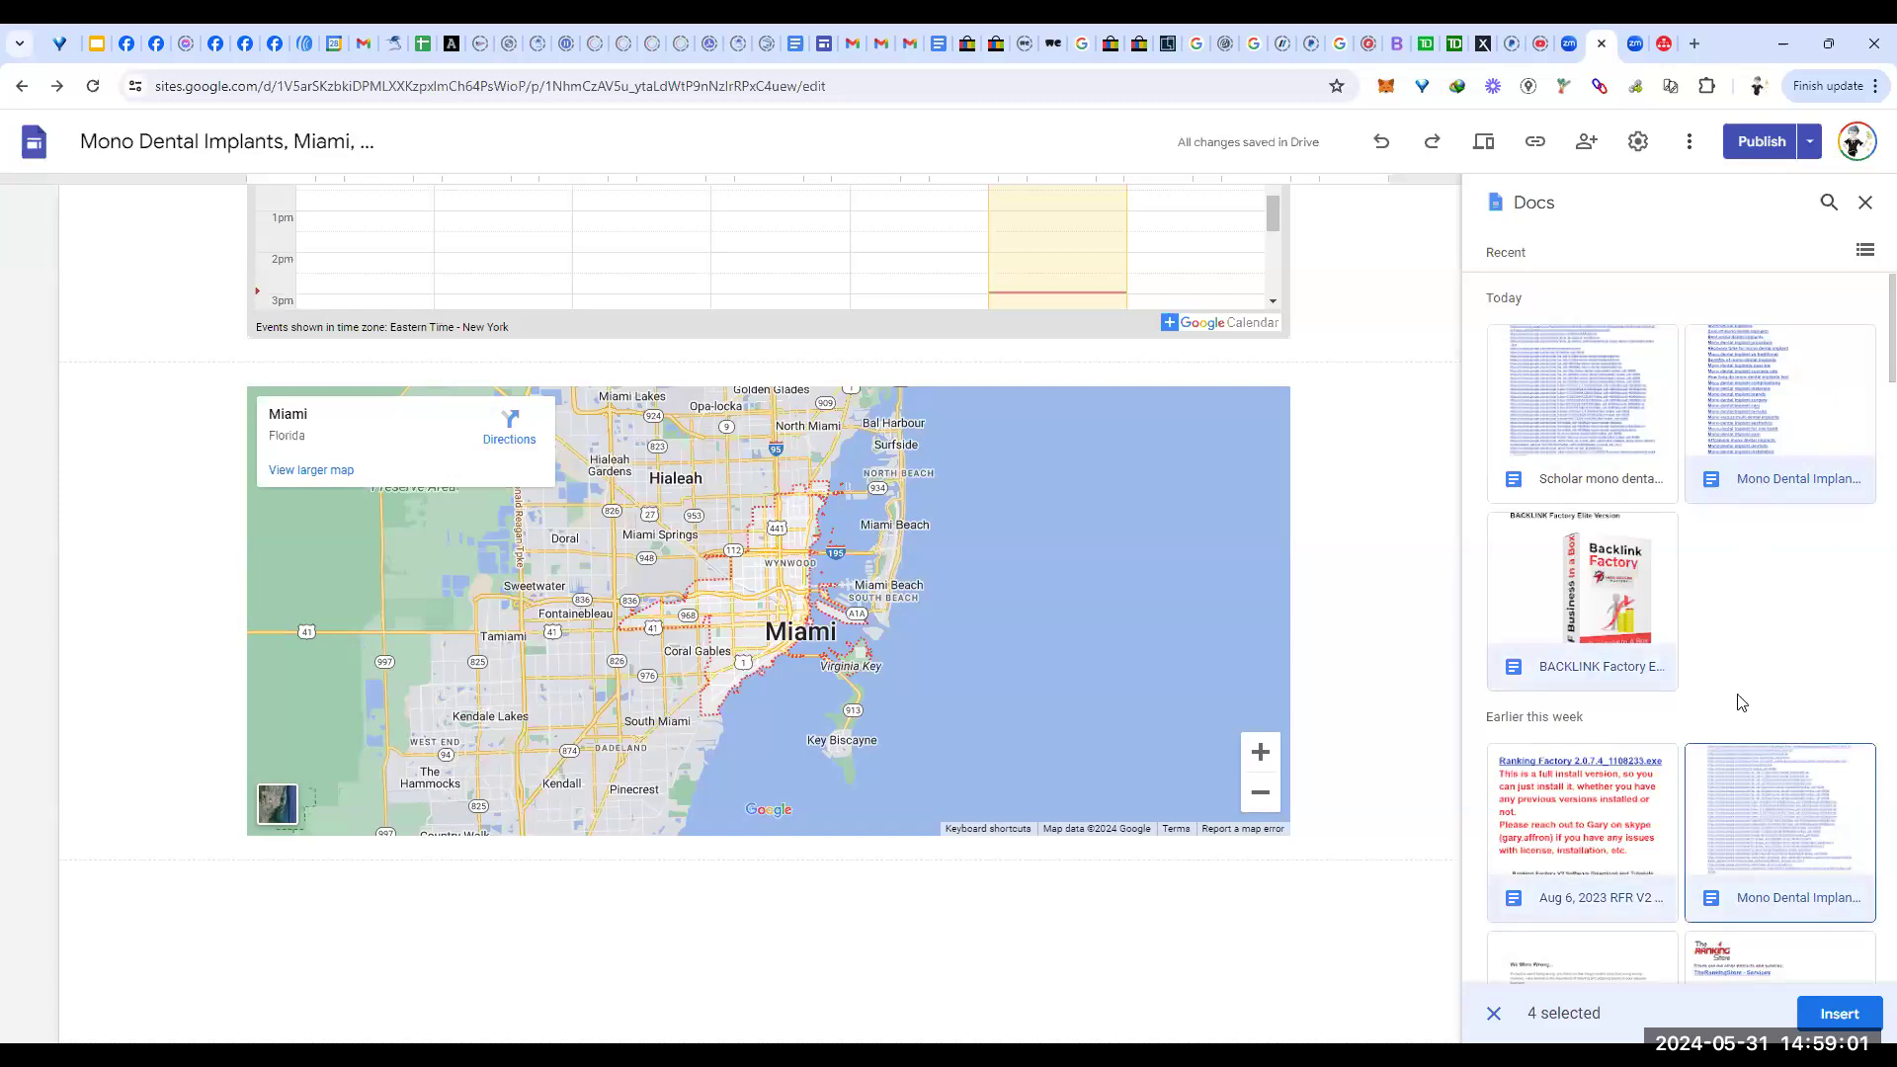
pyautogui.click(1836, 1015)
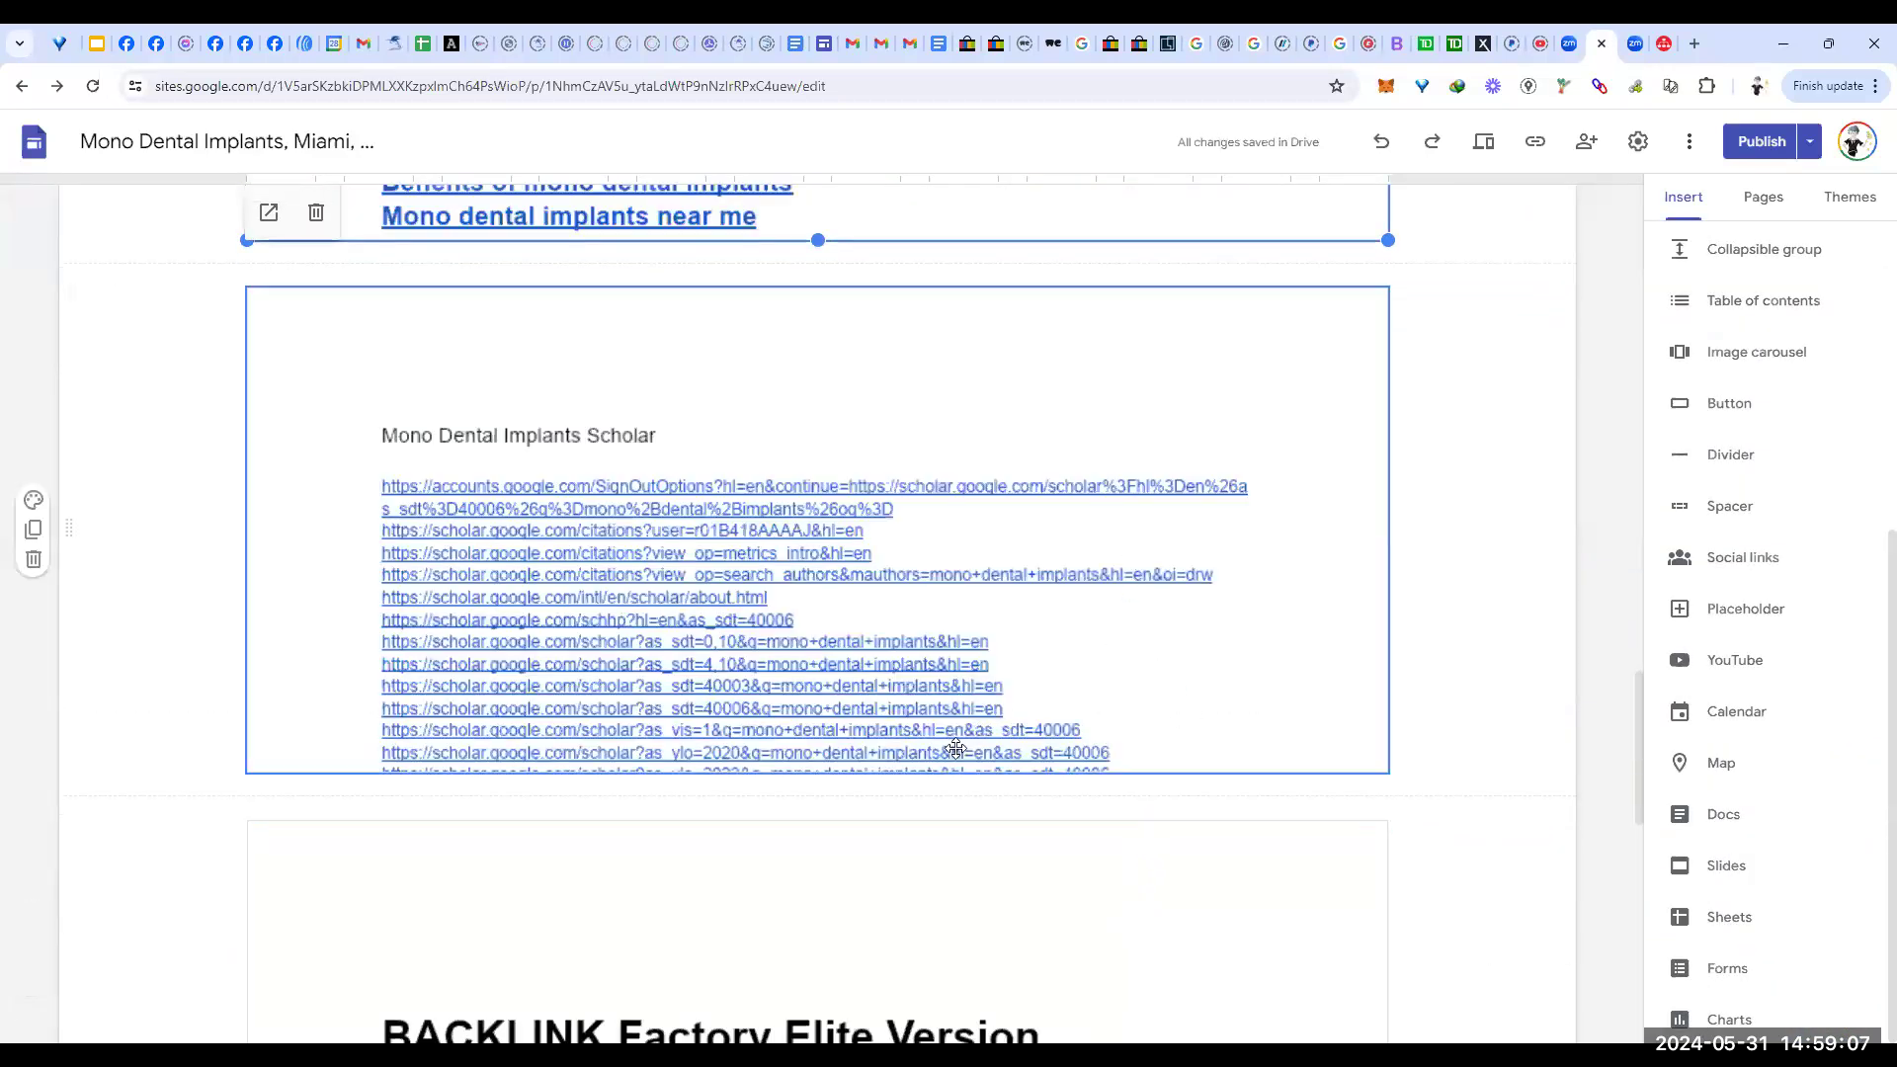
pyautogui.click(735, 770)
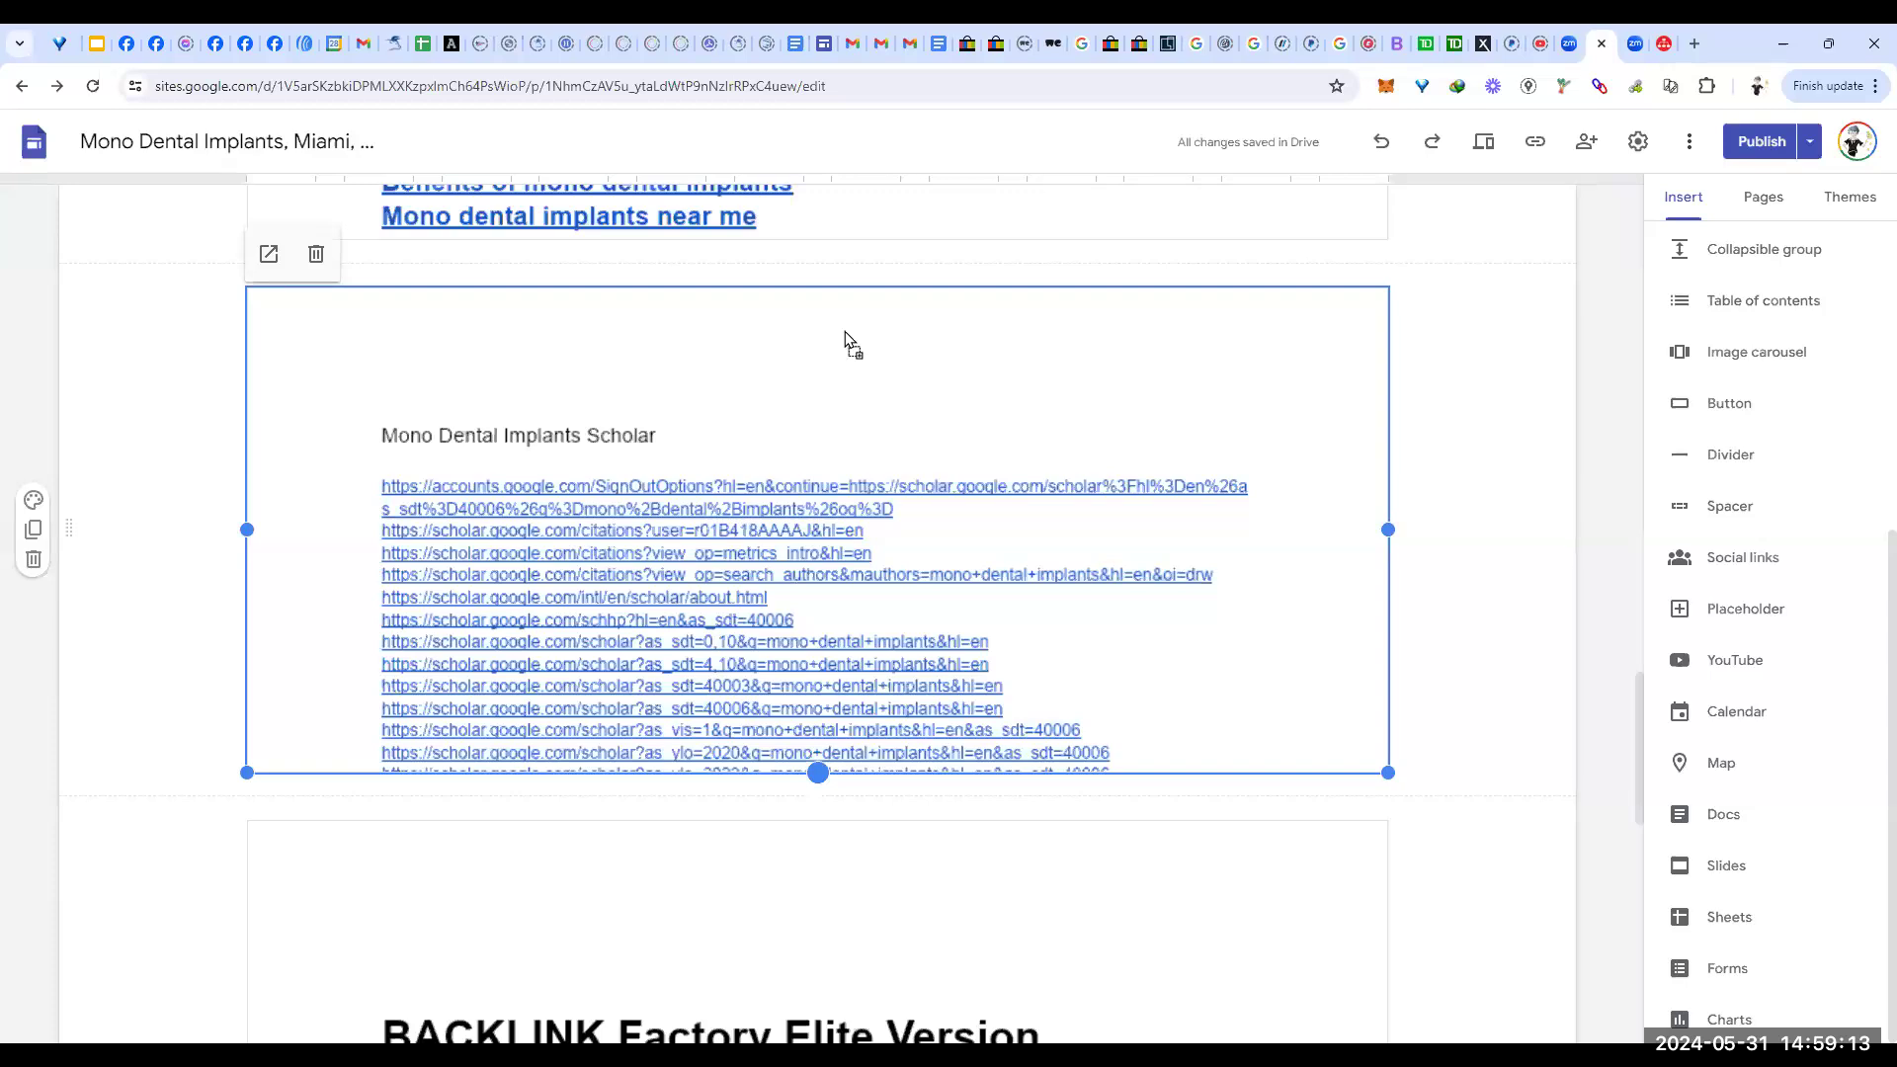
pyautogui.moveTo(845, 330); pyautogui.dragTo(845, 332)
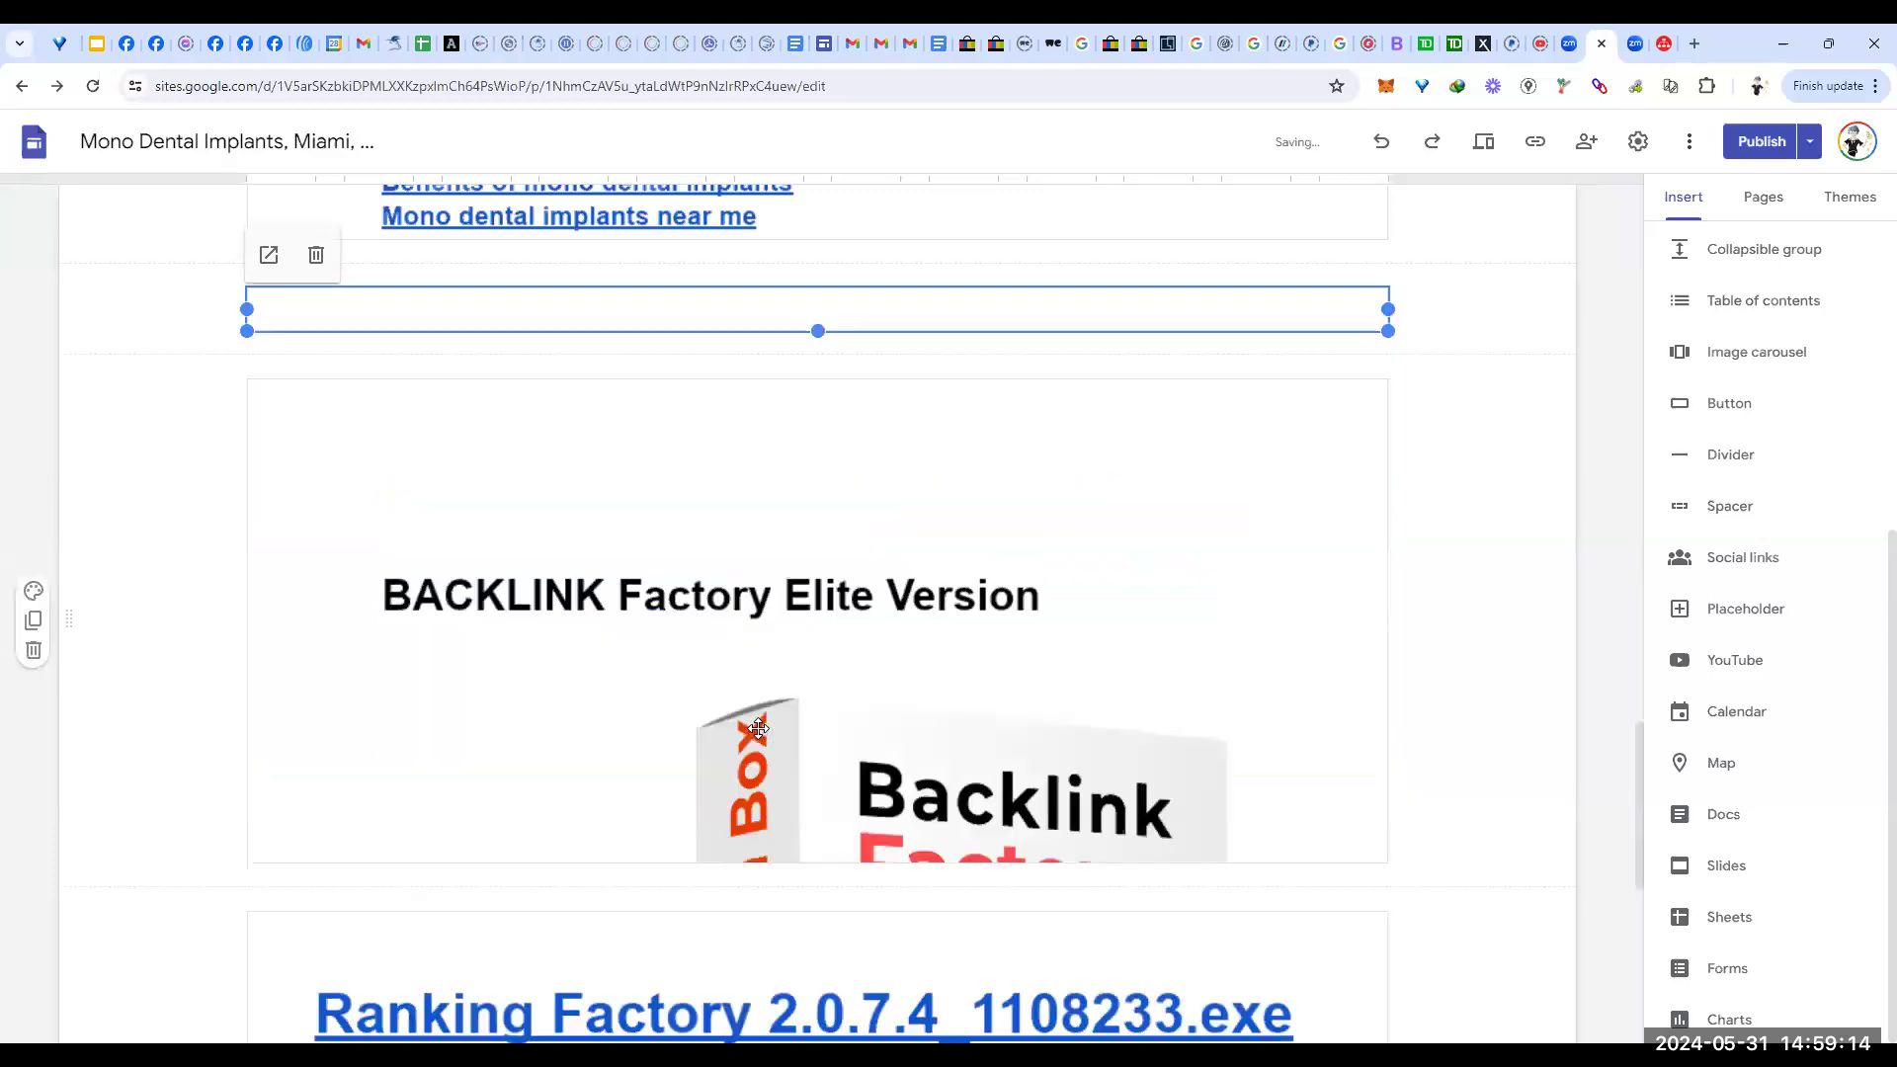
# Step: Delete the BACKLINK Factory and Ranking Factory doc embeds, then bring up the Docs list again
pyautogui.click(835, 620)
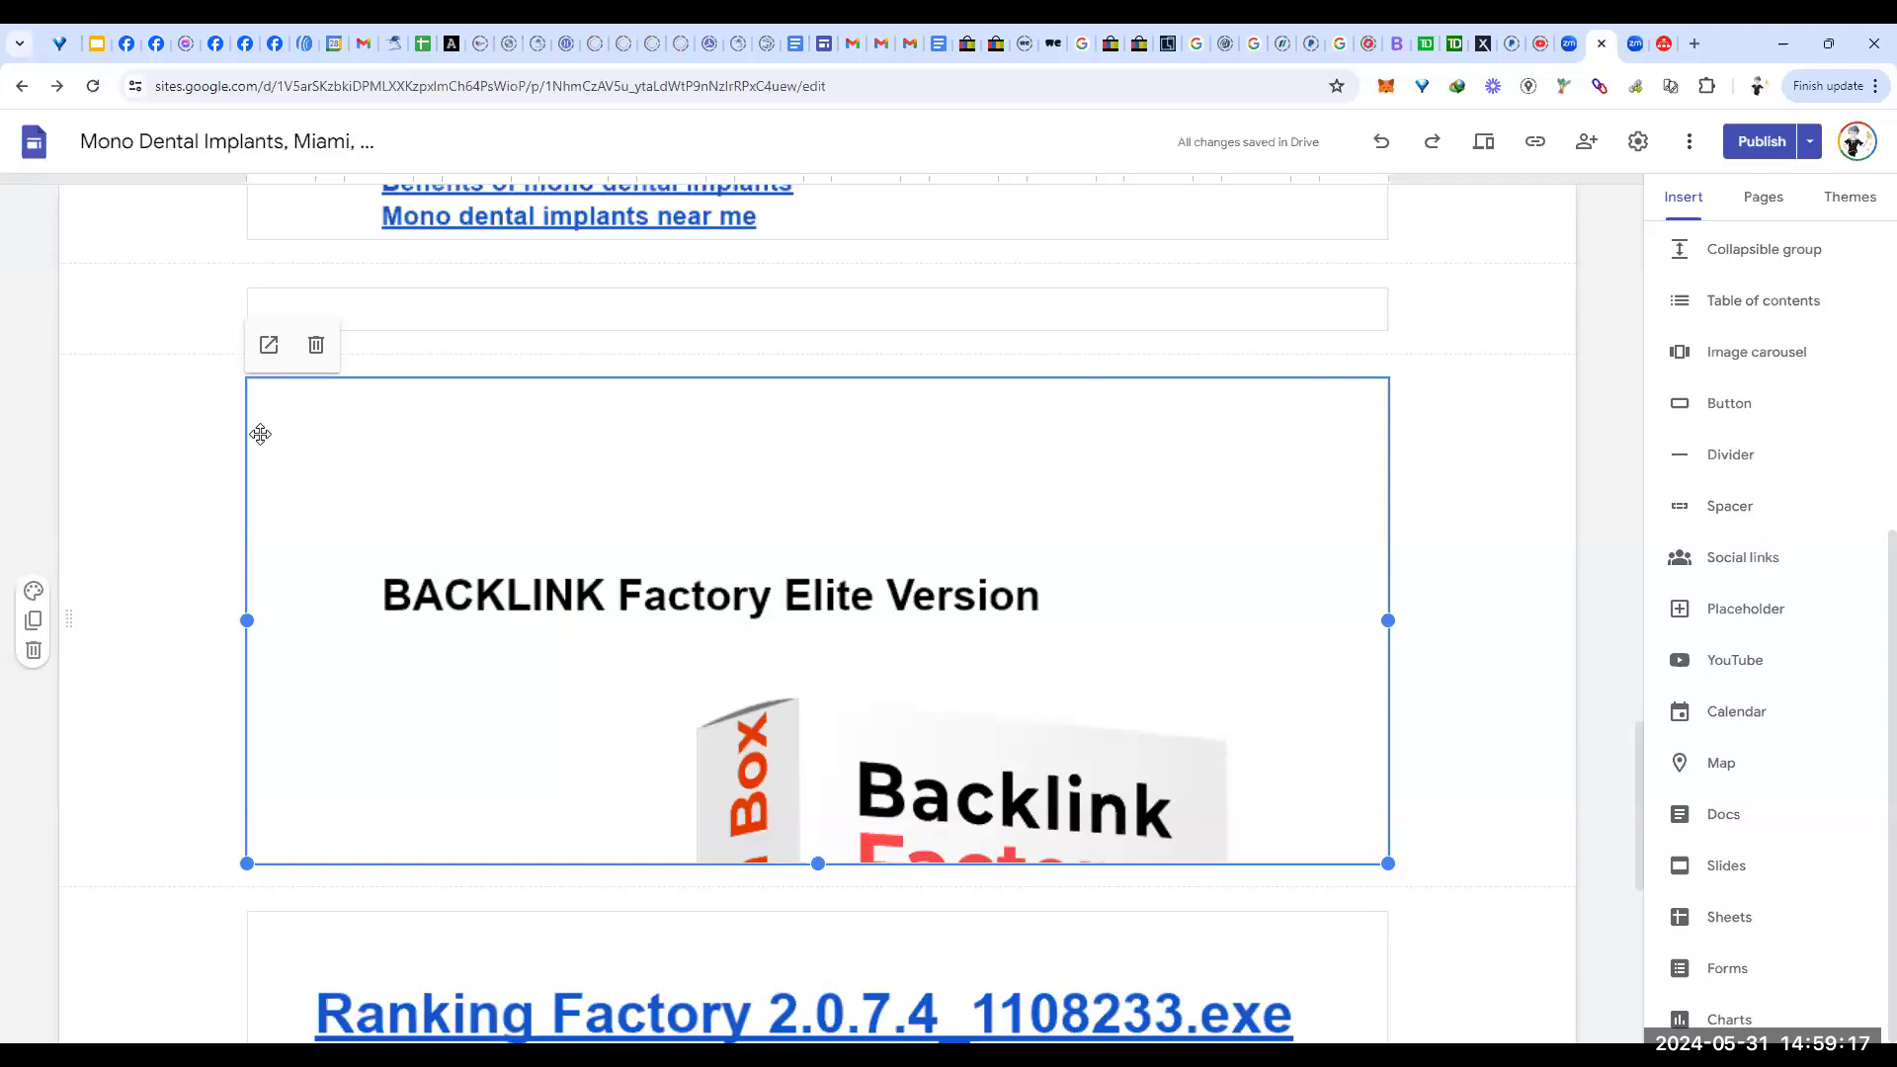
pyautogui.click(316, 345)
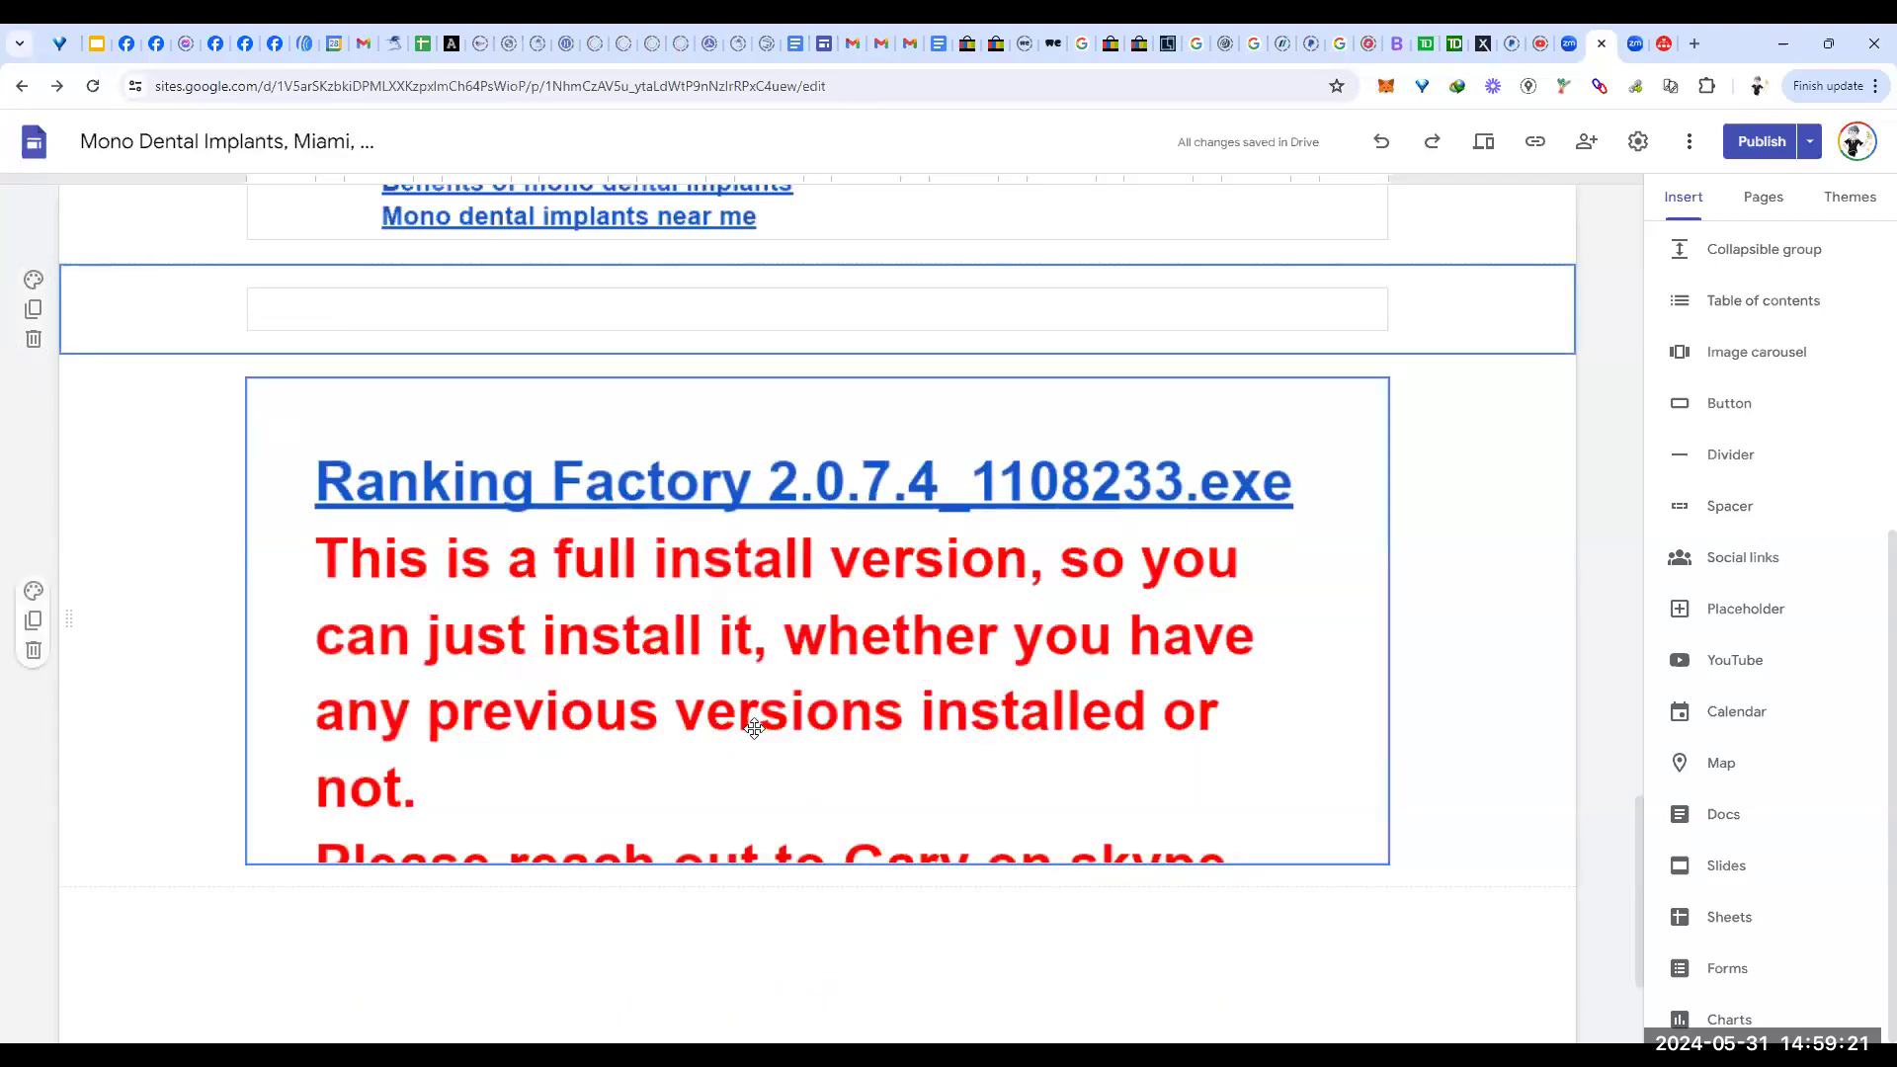
pyautogui.rightClick(779, 678)
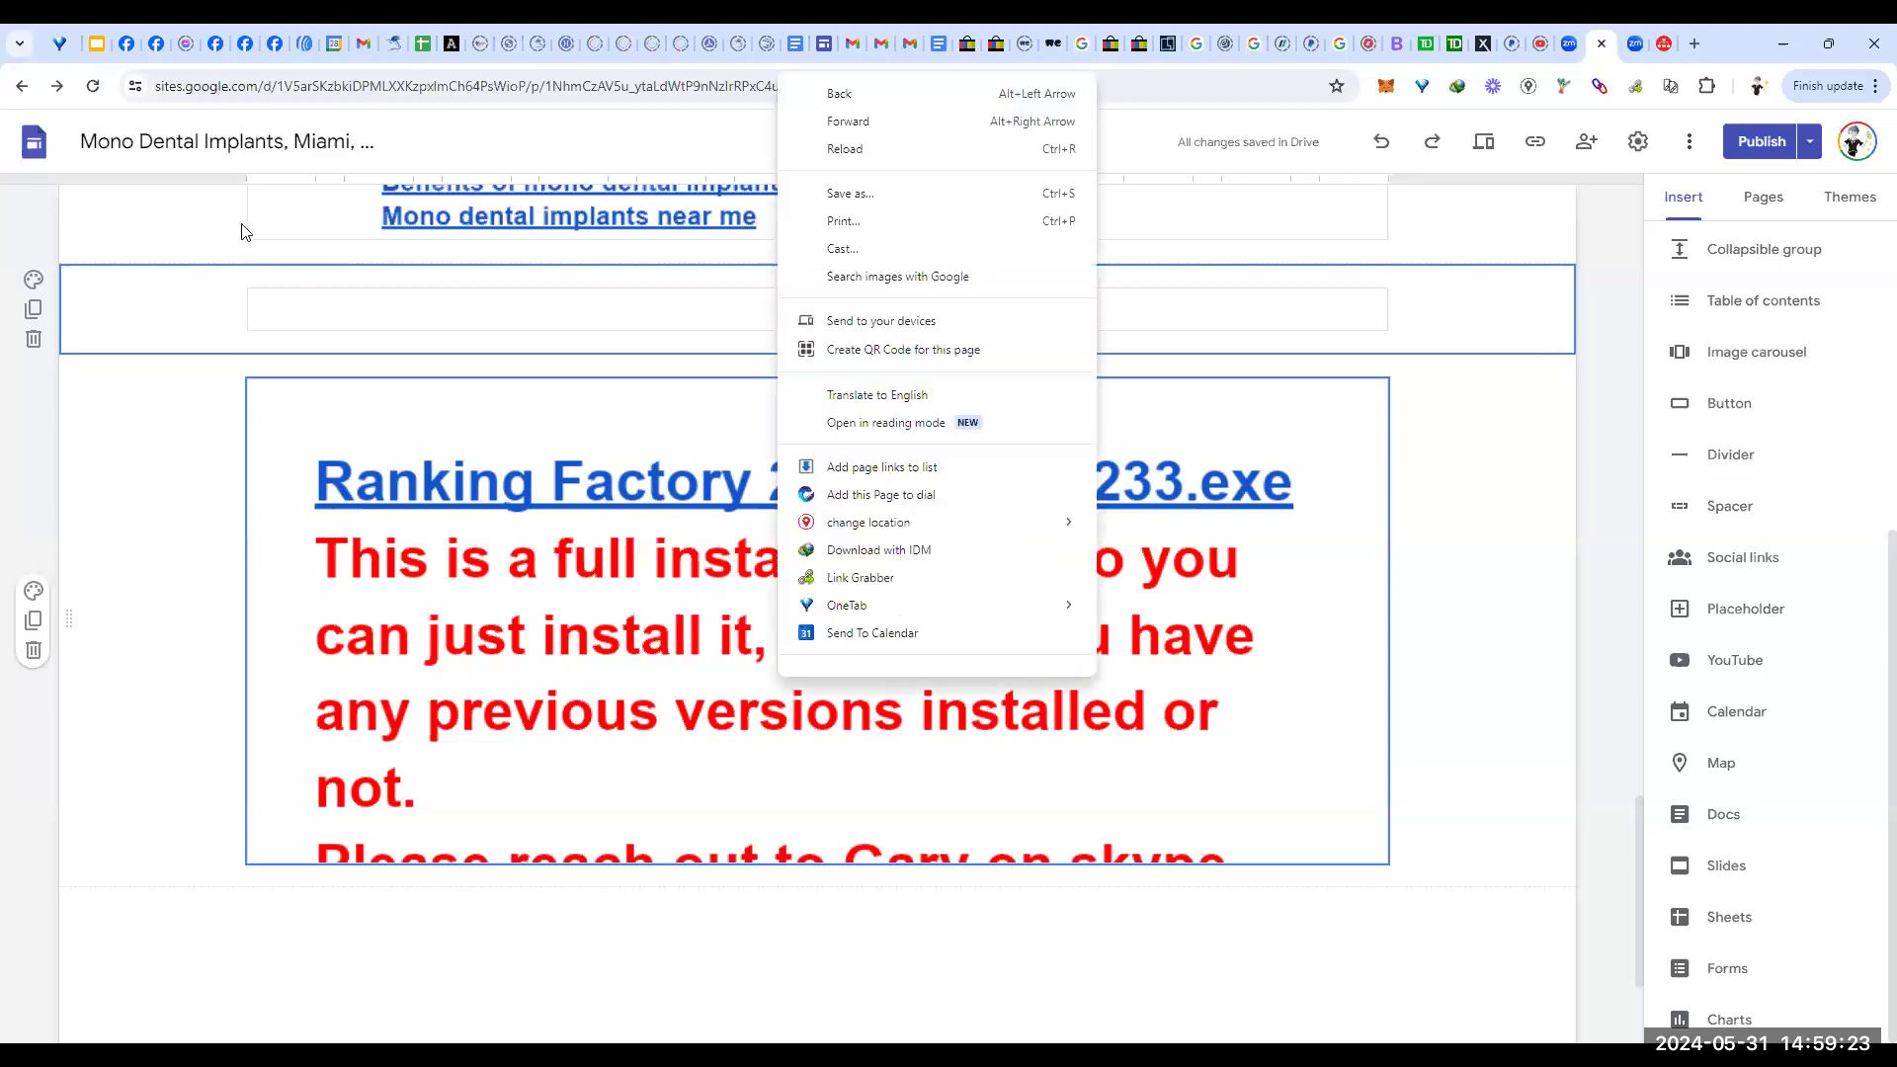
pyautogui.click(318, 398)
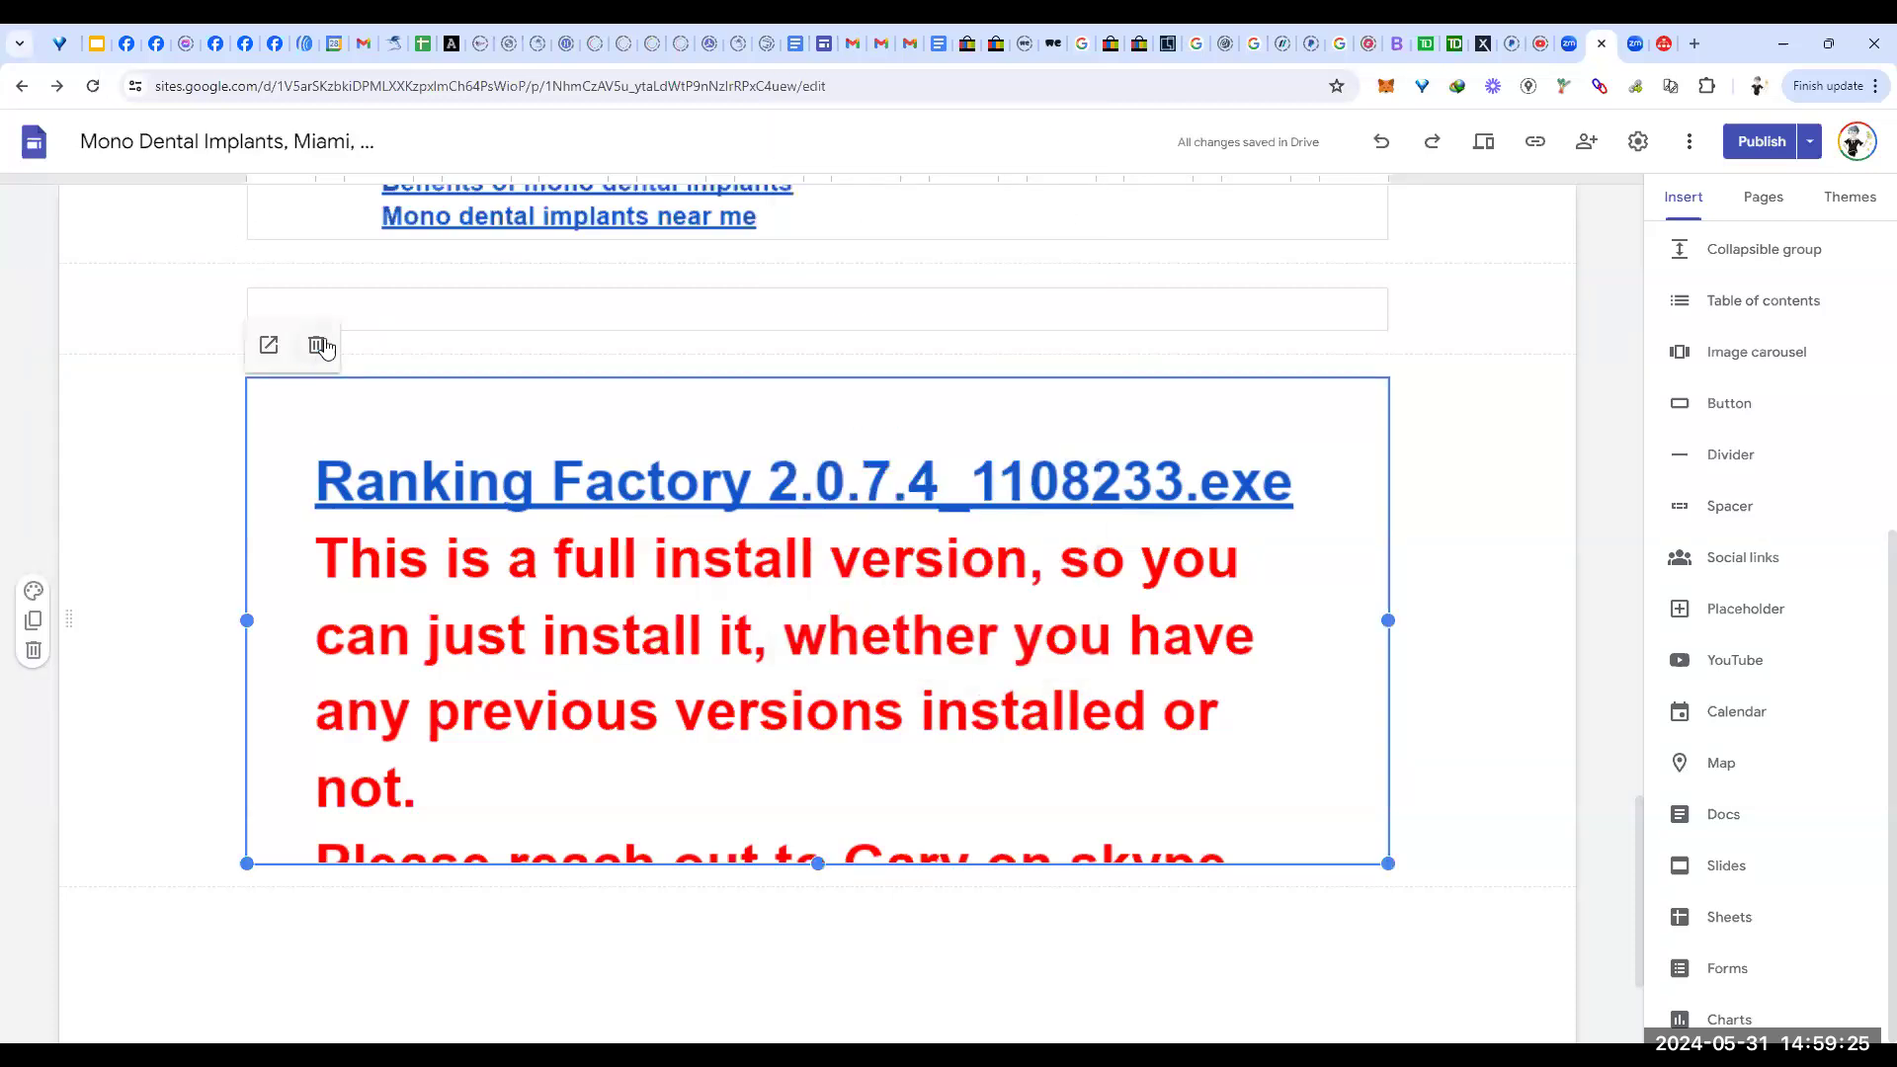
pyautogui.click(317, 344)
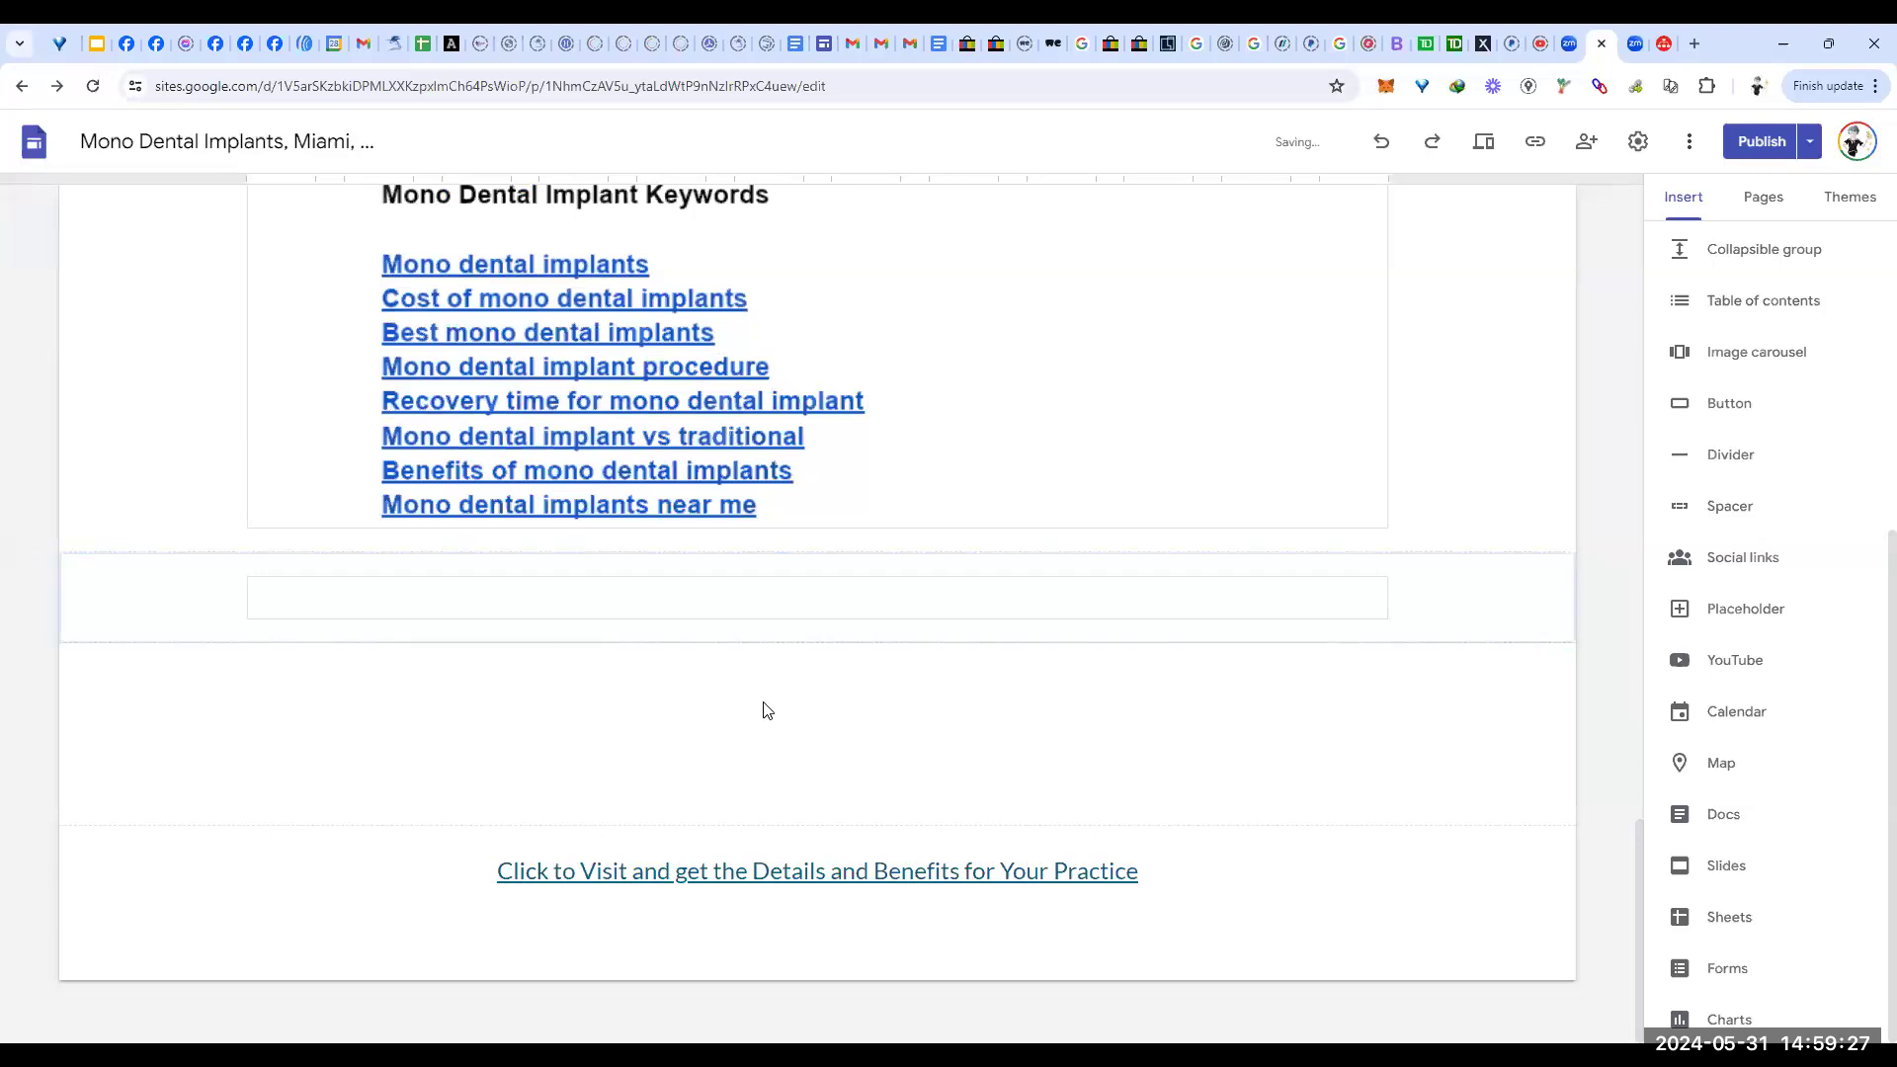
pyautogui.click(1726, 815)
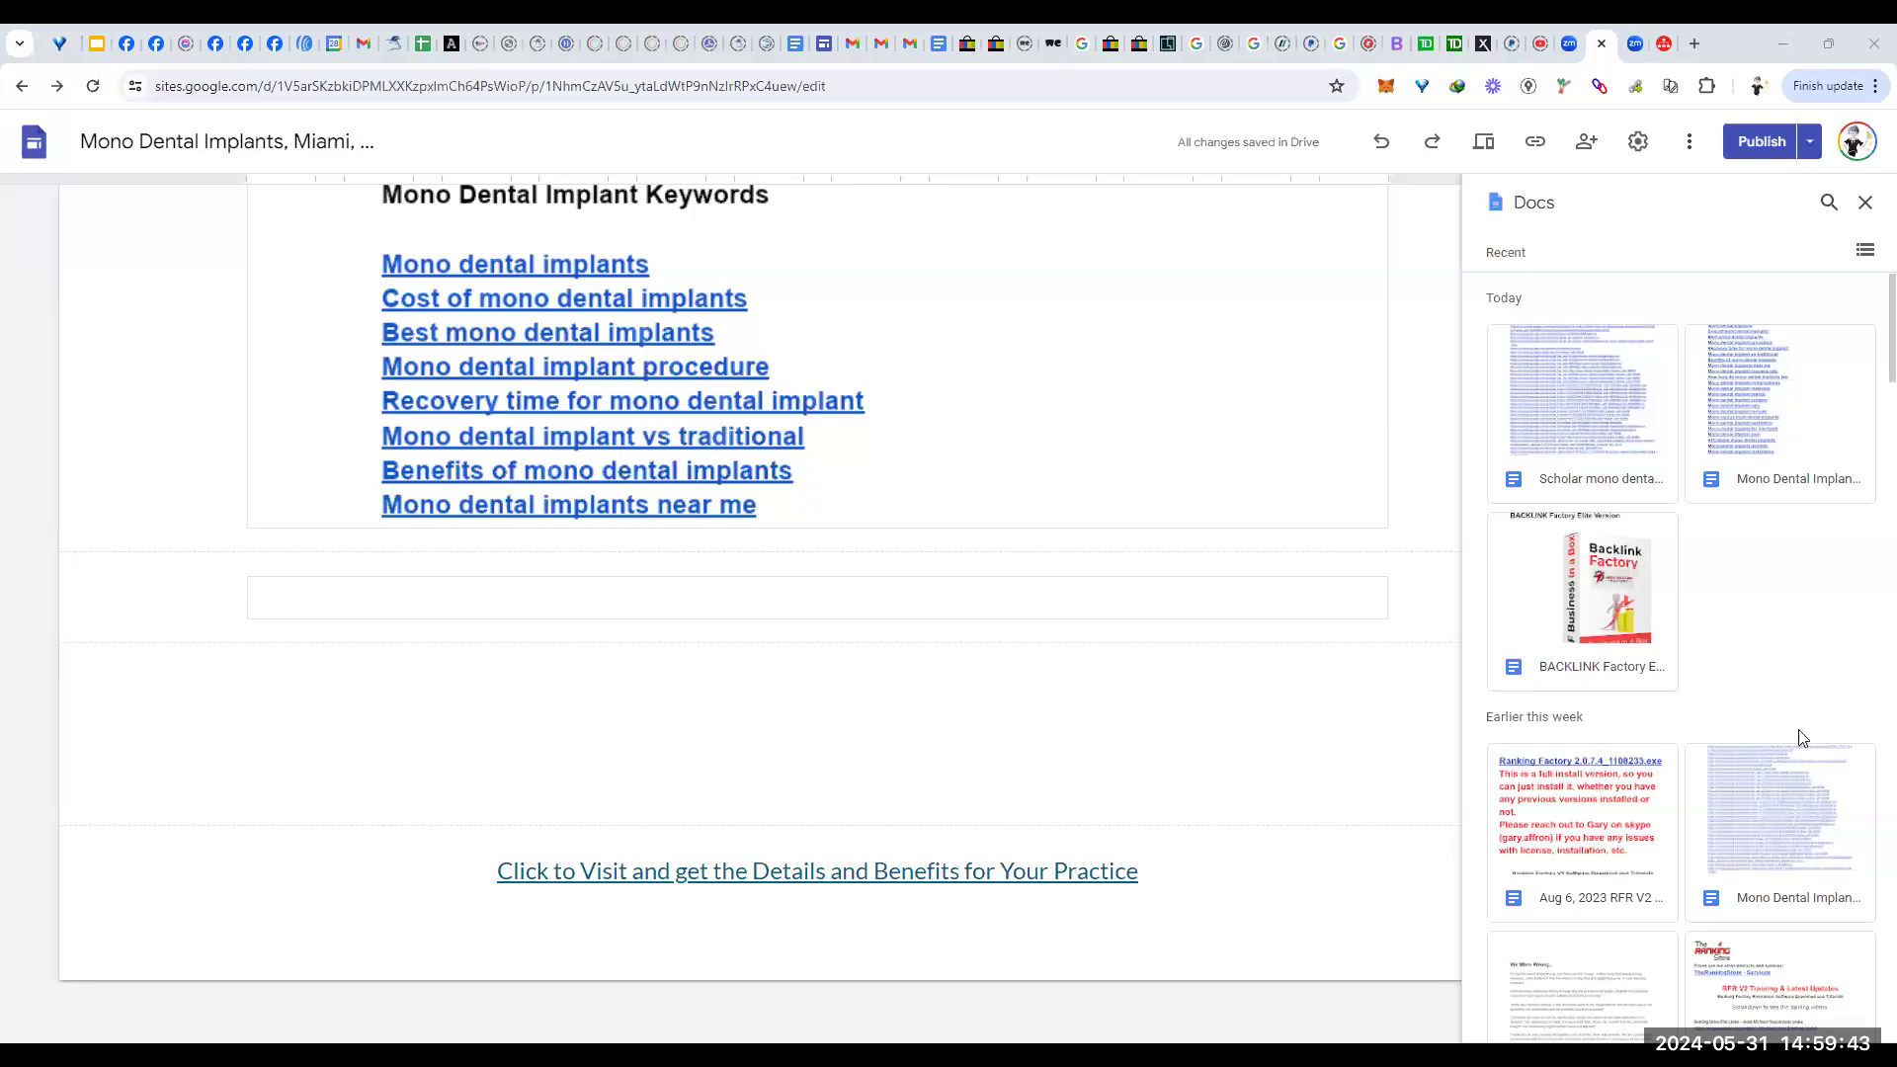
# Step: Select three mono dental implant docs, ending with Wiki Mono Dental Implants, and insert them below the keyword links
pyautogui.scroll(-4, 1797, 675)
pyautogui.scroll(-5, 1797, 675)
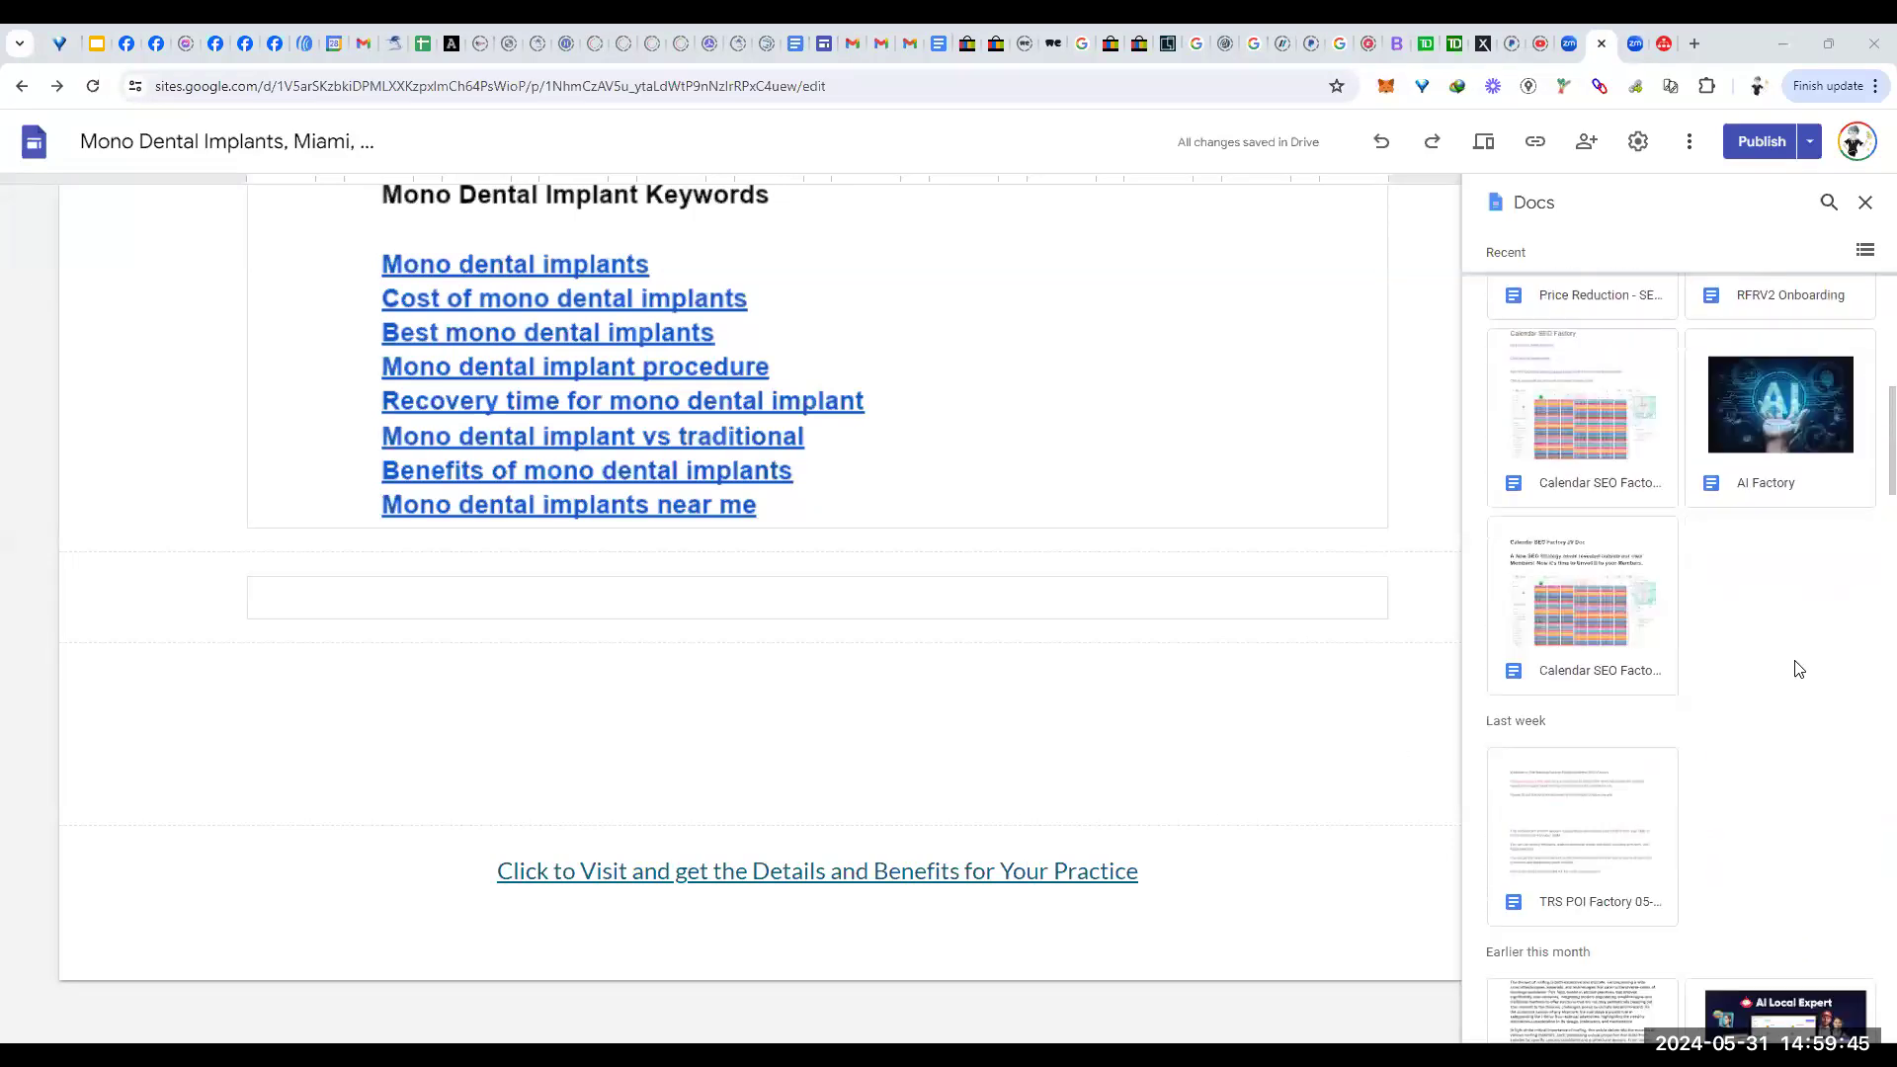
pyautogui.scroll(-4, 1796, 664)
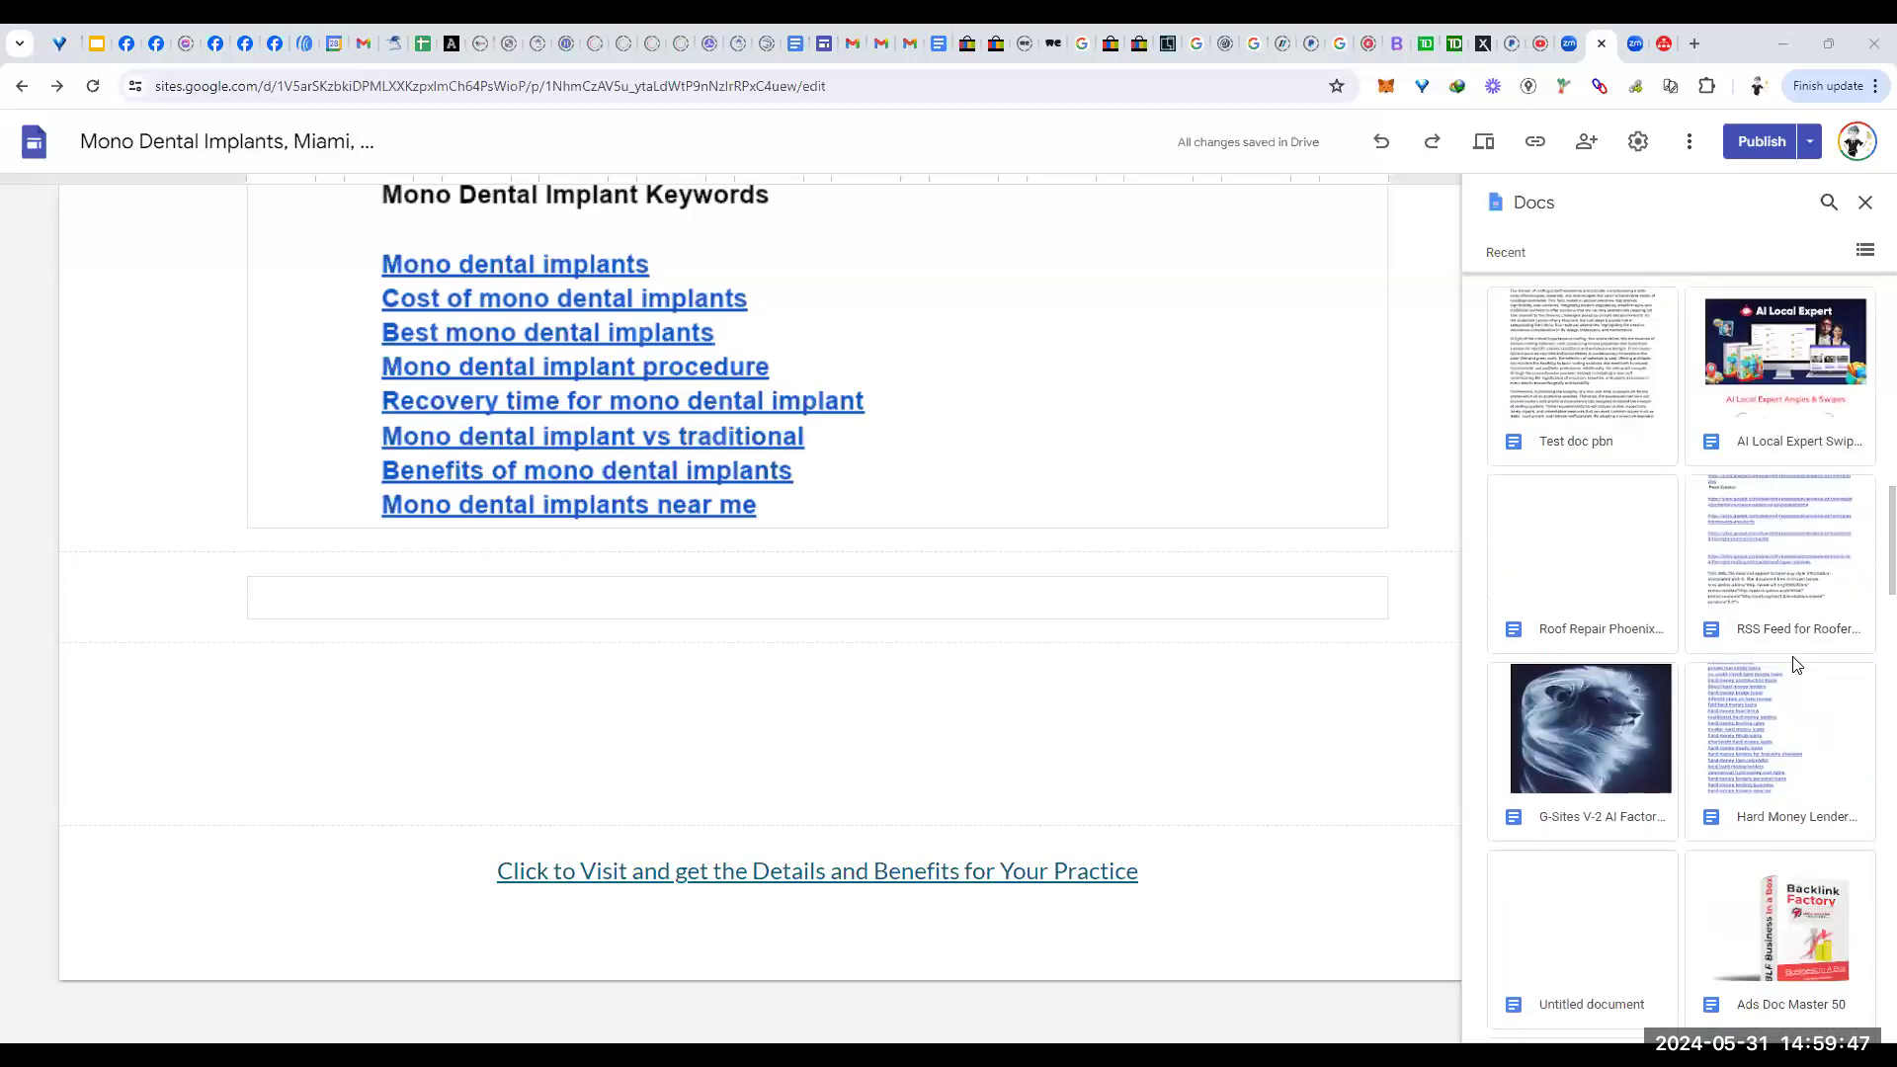
pyautogui.scroll(-12, 1822, 726)
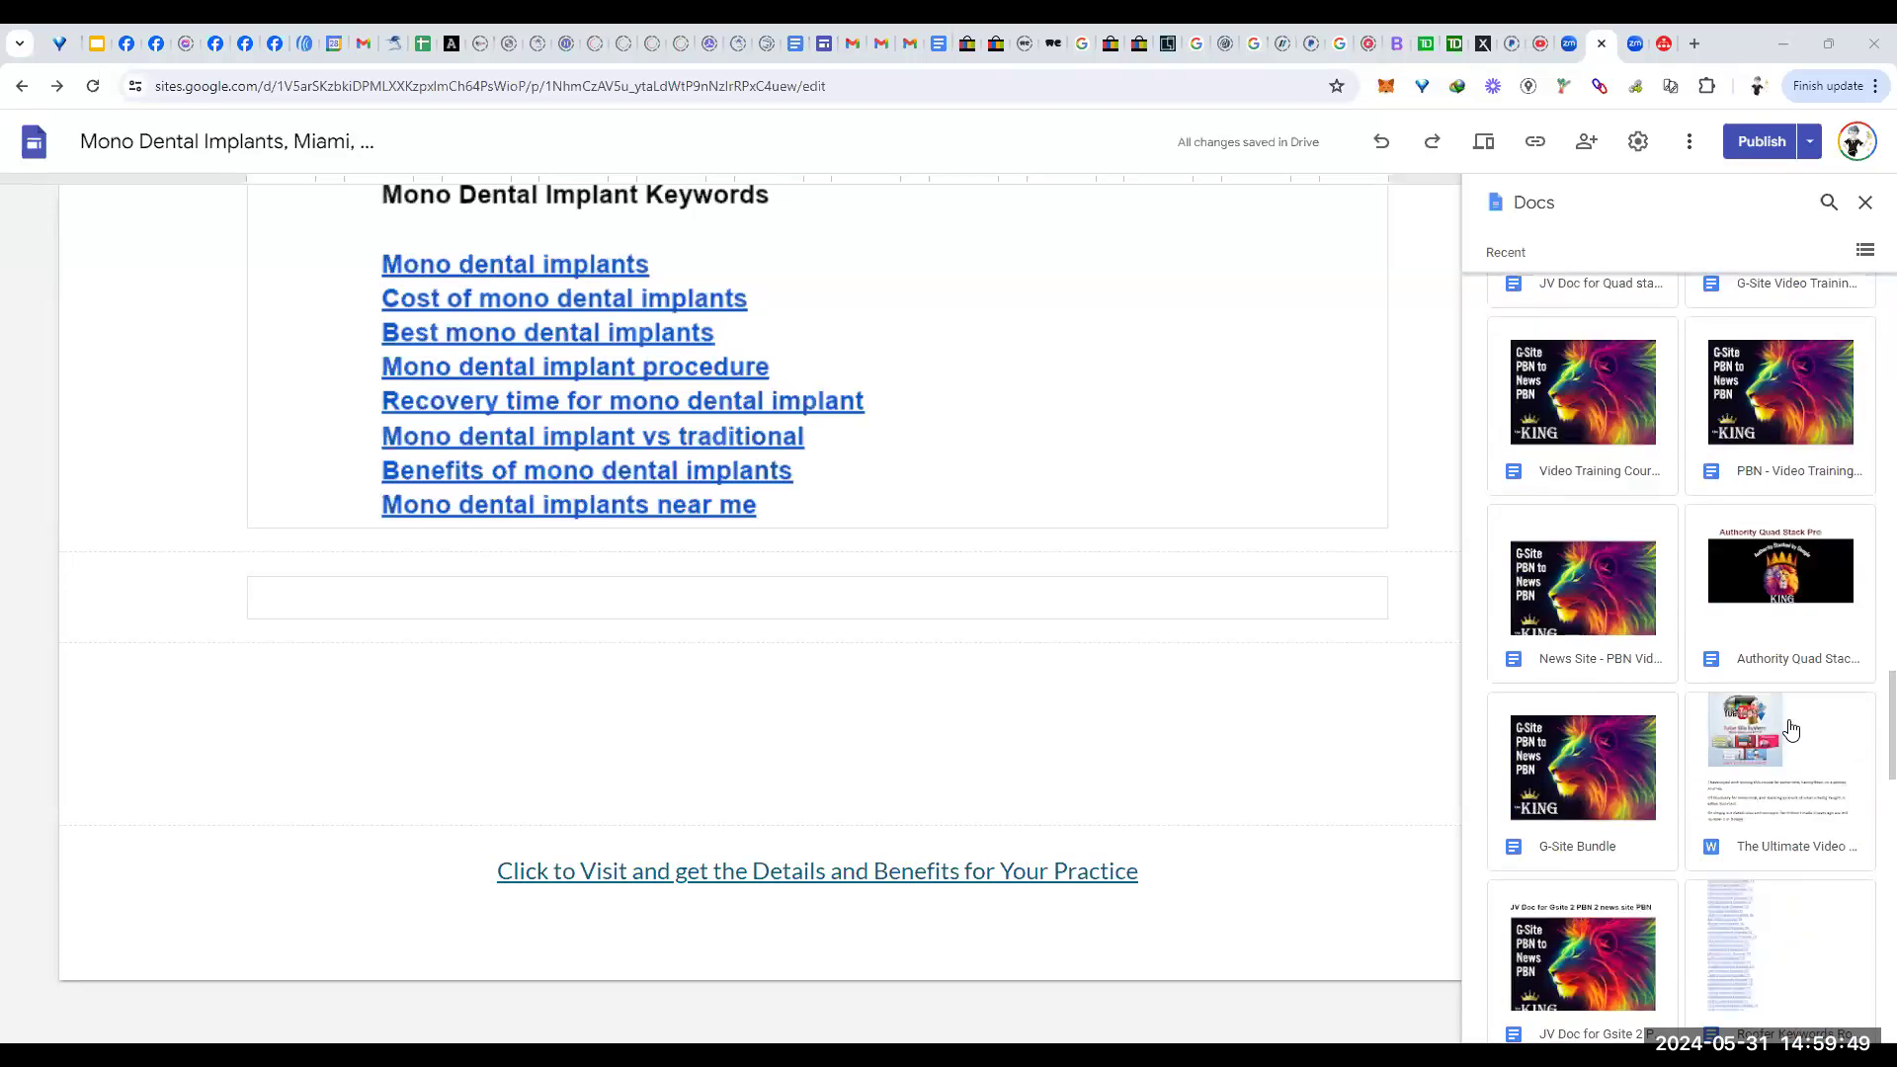
pyautogui.scroll(-4, 1792, 729)
pyautogui.scroll(-3, 1783, 733)
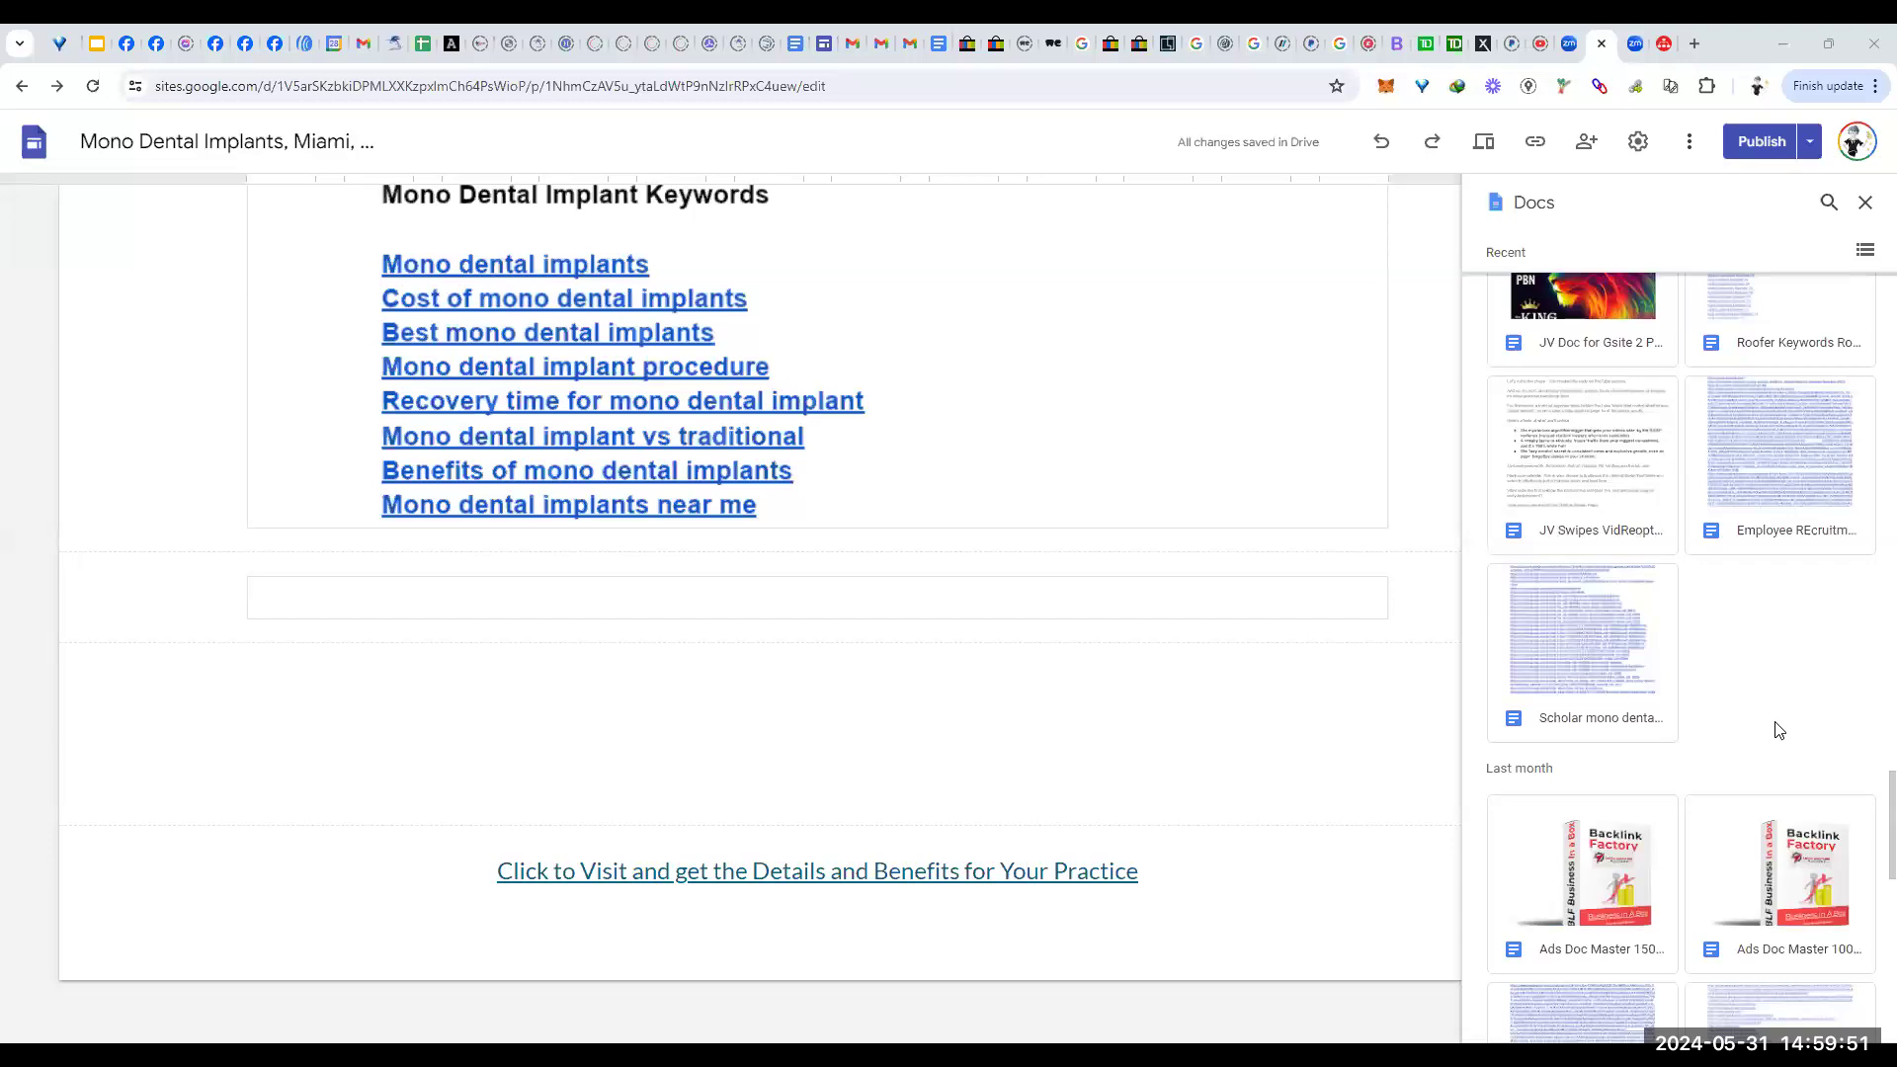
pyautogui.scroll(-5, 1779, 730)
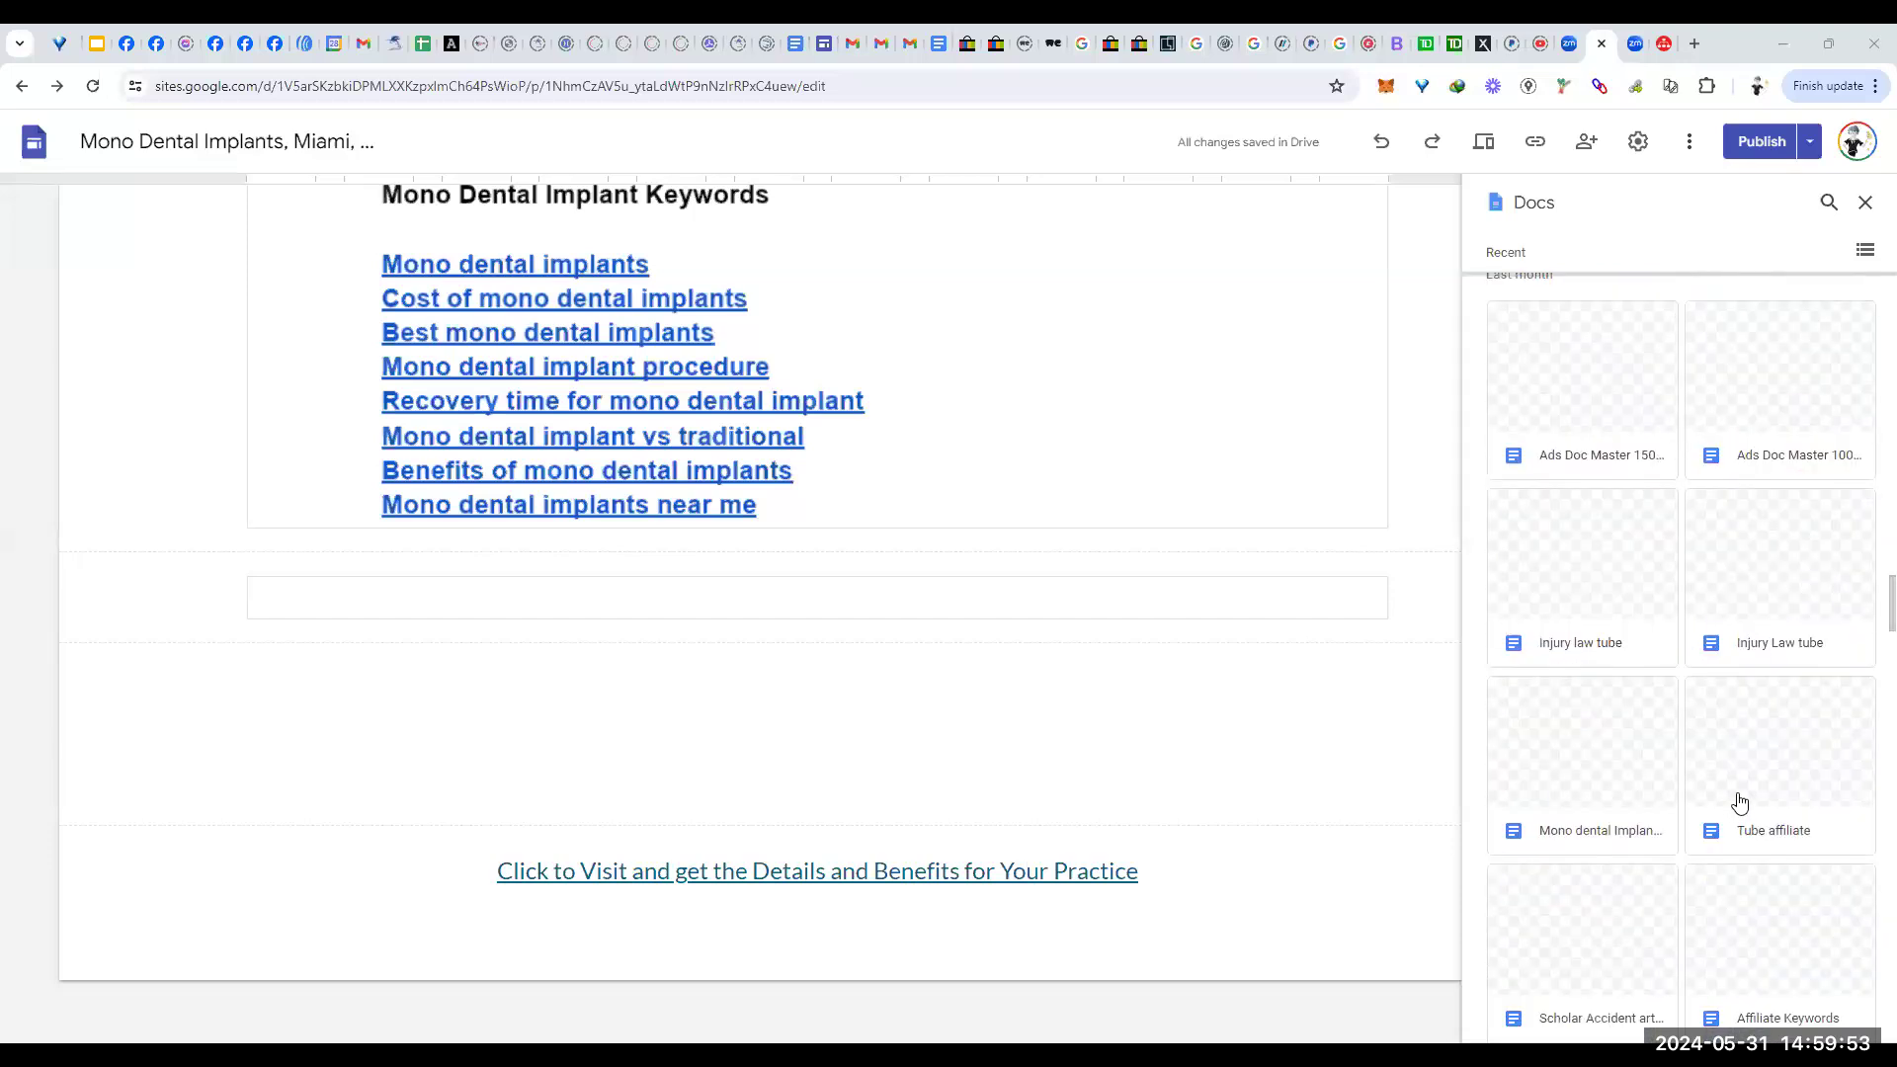
pyautogui.scroll(-4, 1734, 759)
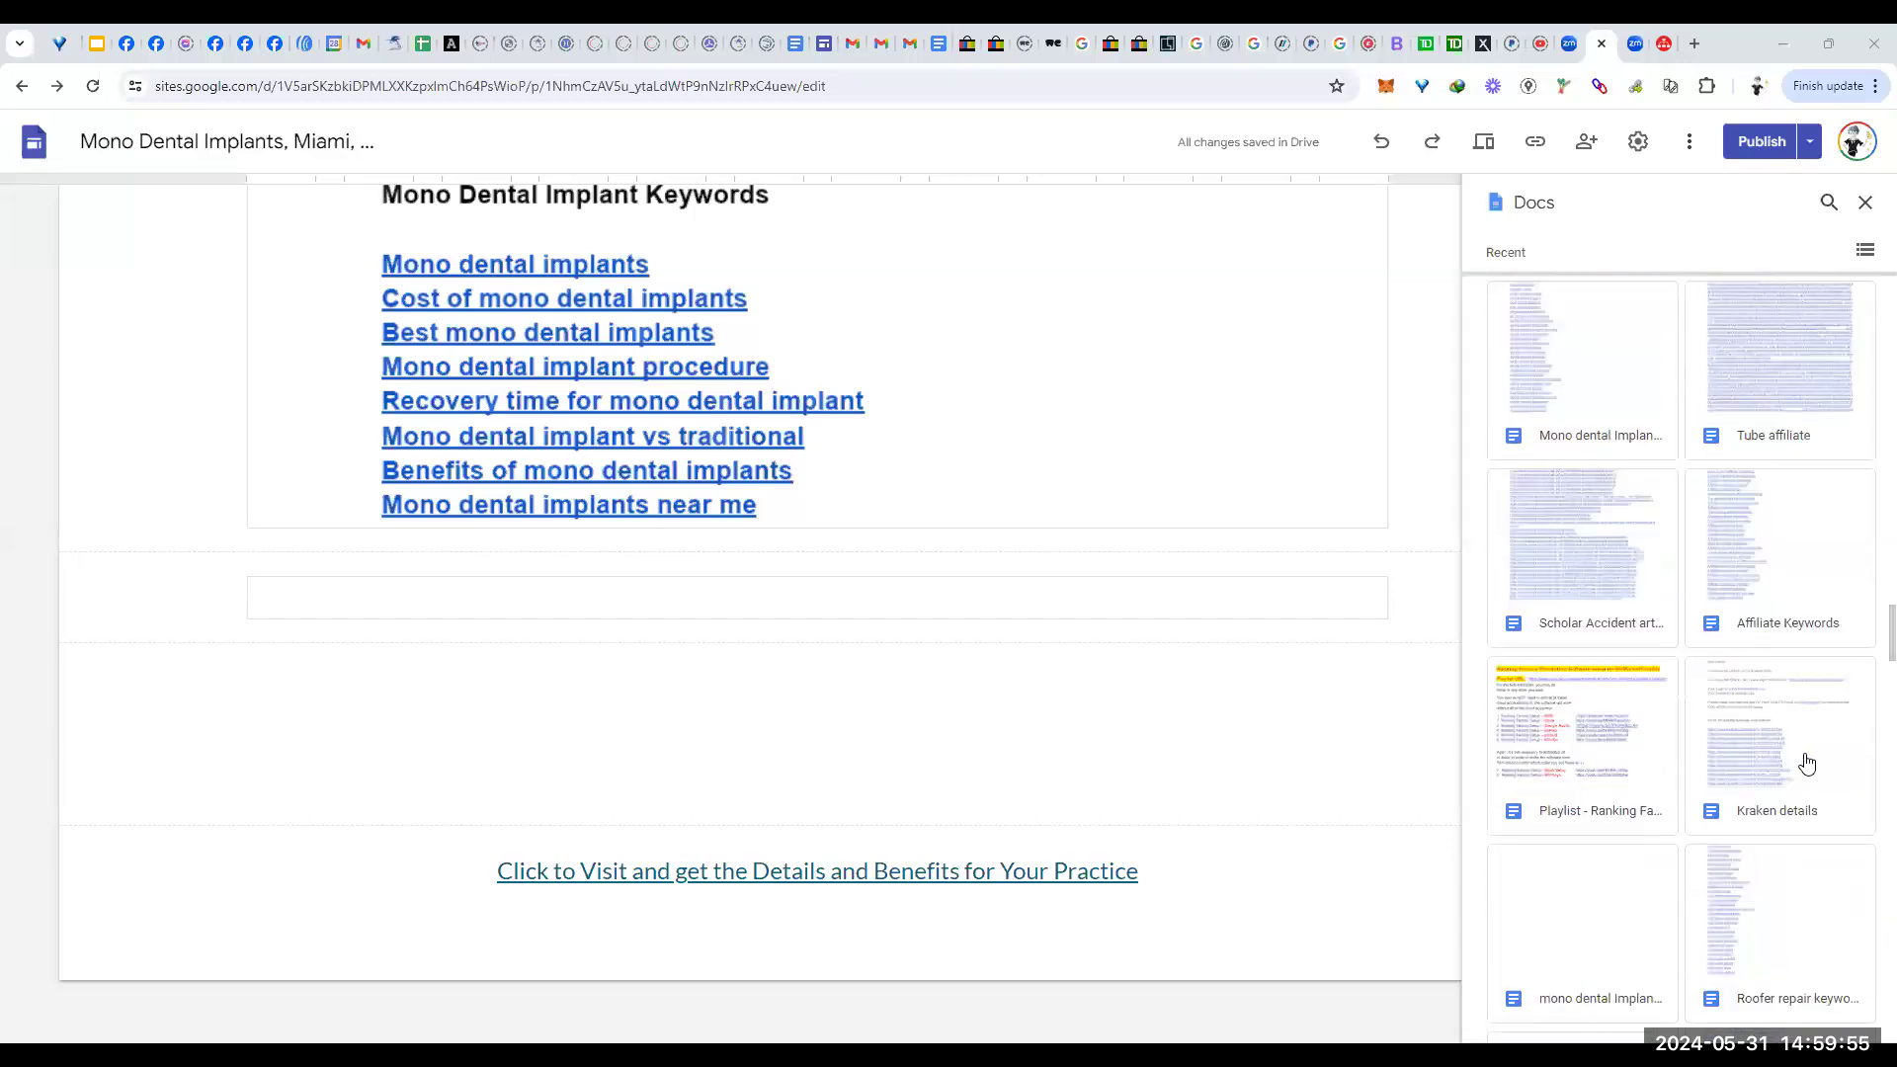
pyautogui.scroll(-6, 1806, 764)
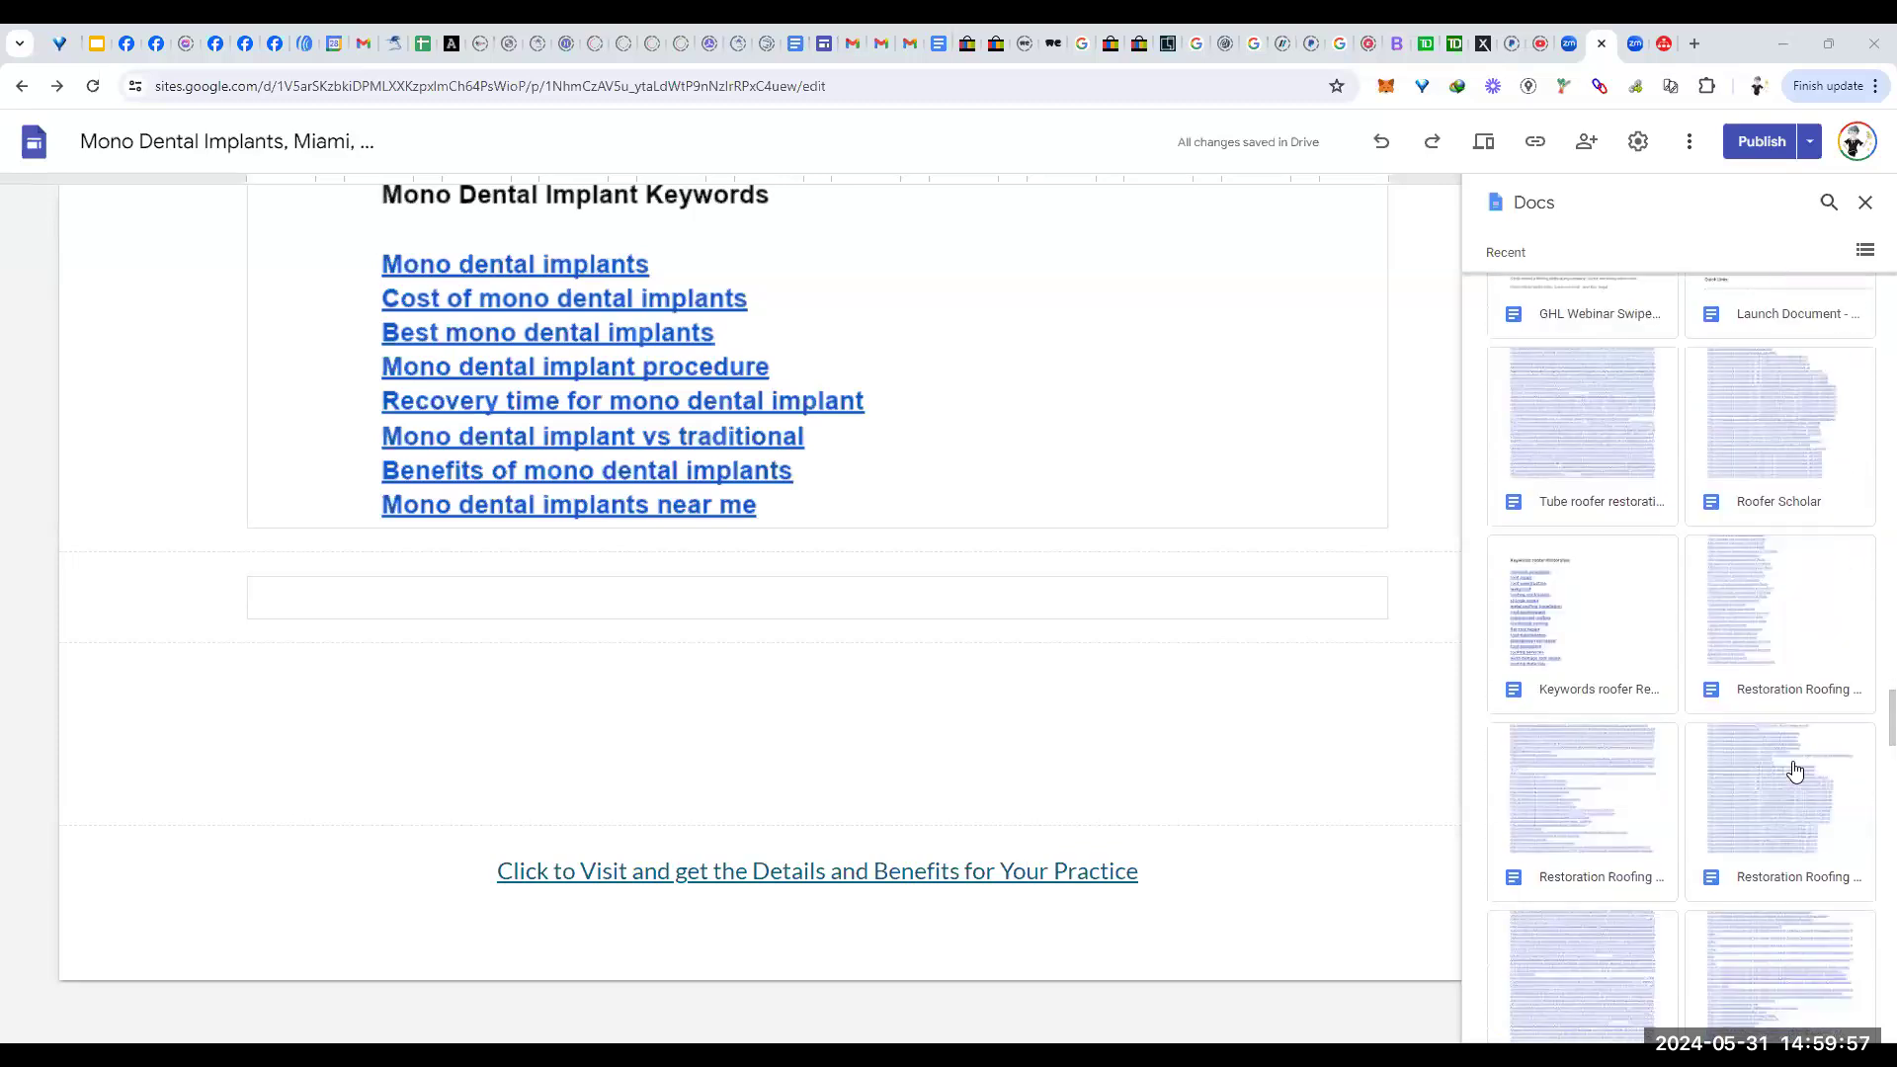
pyautogui.scroll(-2, 1794, 765)
pyautogui.scroll(-8, 1791, 759)
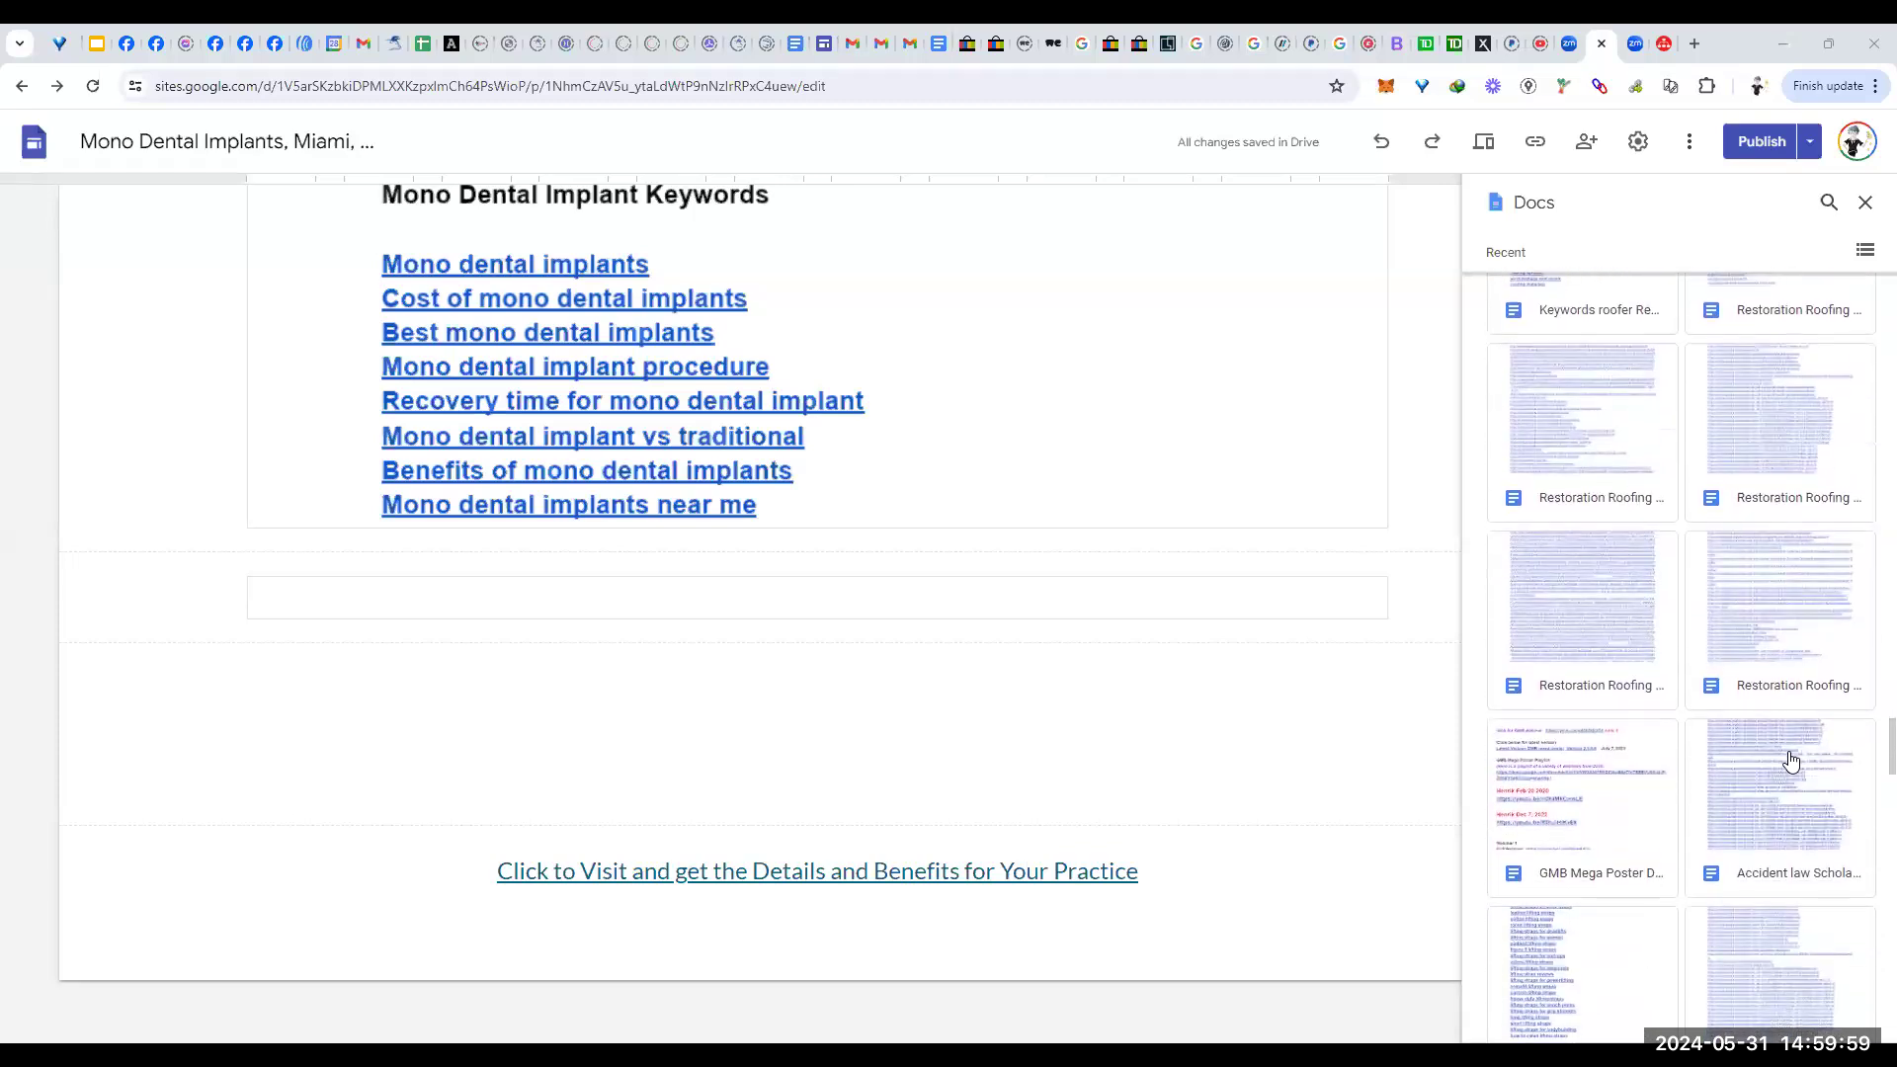
pyautogui.scroll(-4, 1789, 759)
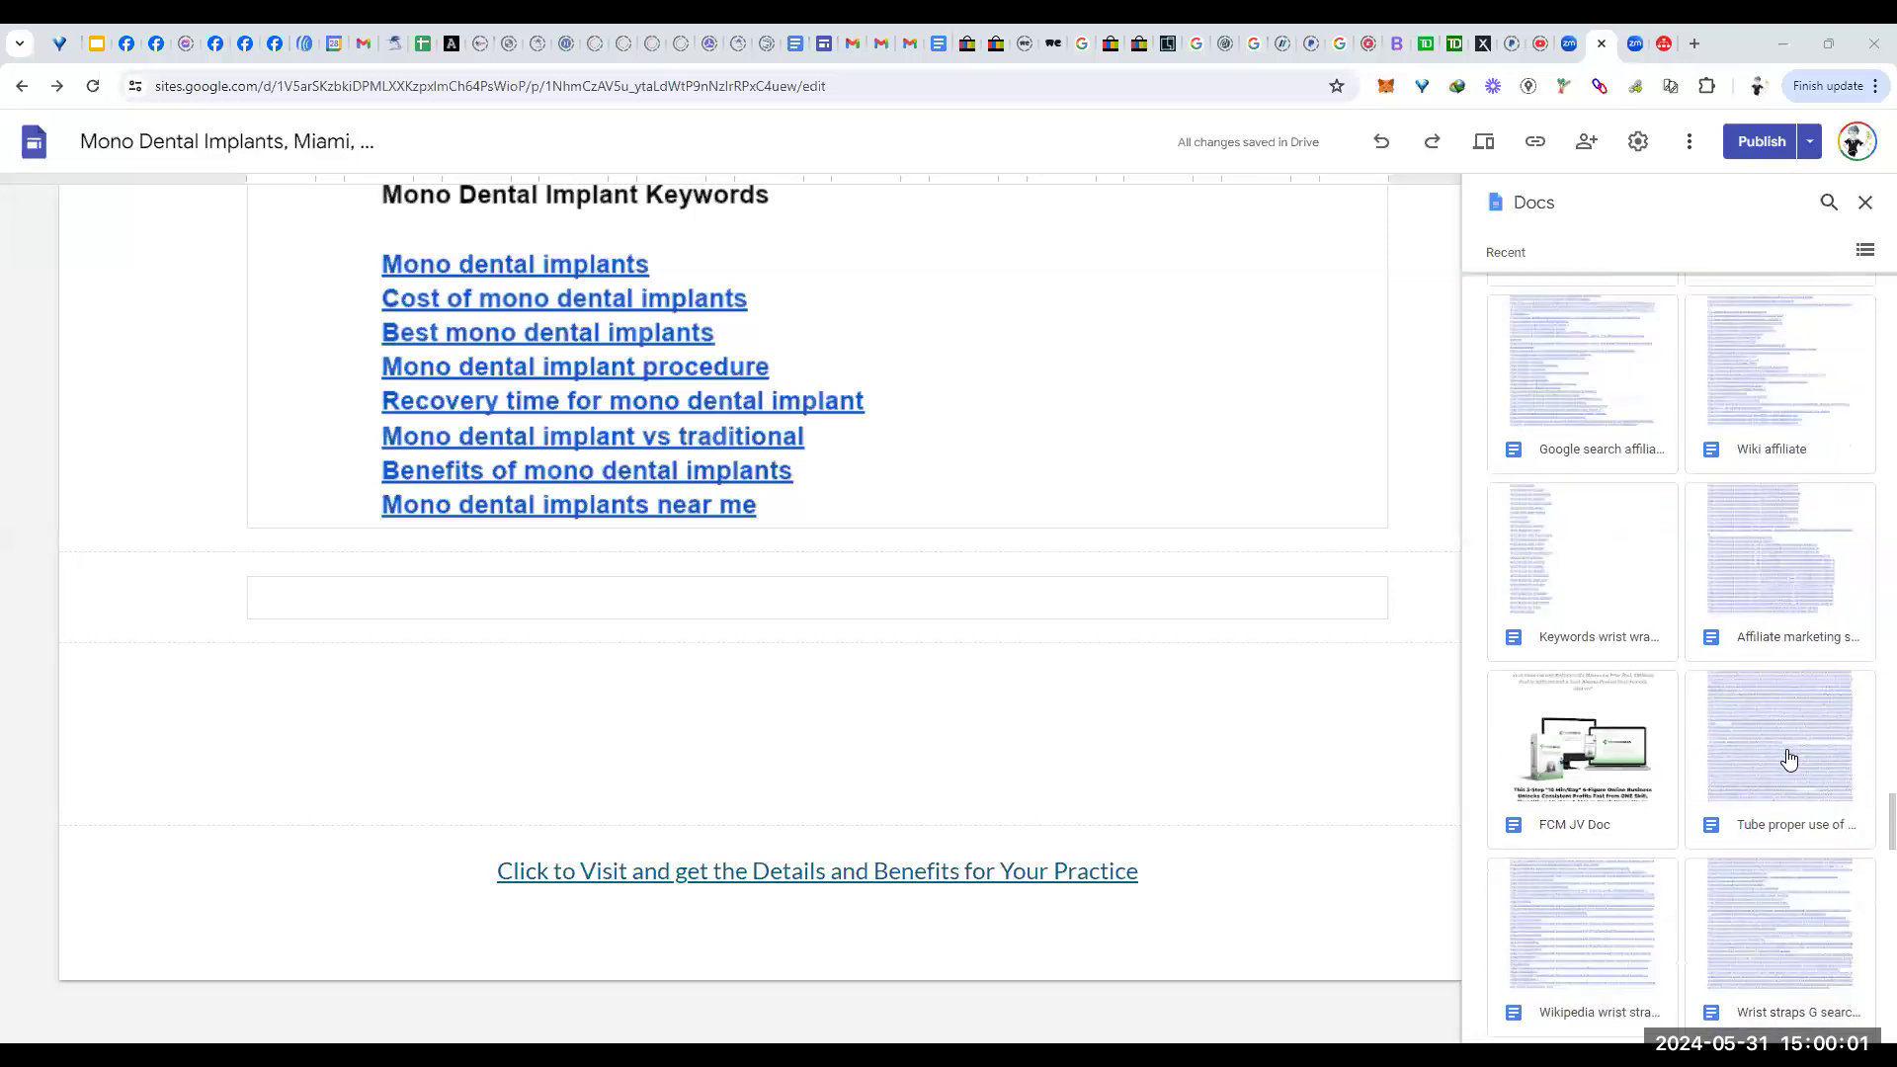
pyautogui.scroll(-8, 1790, 759)
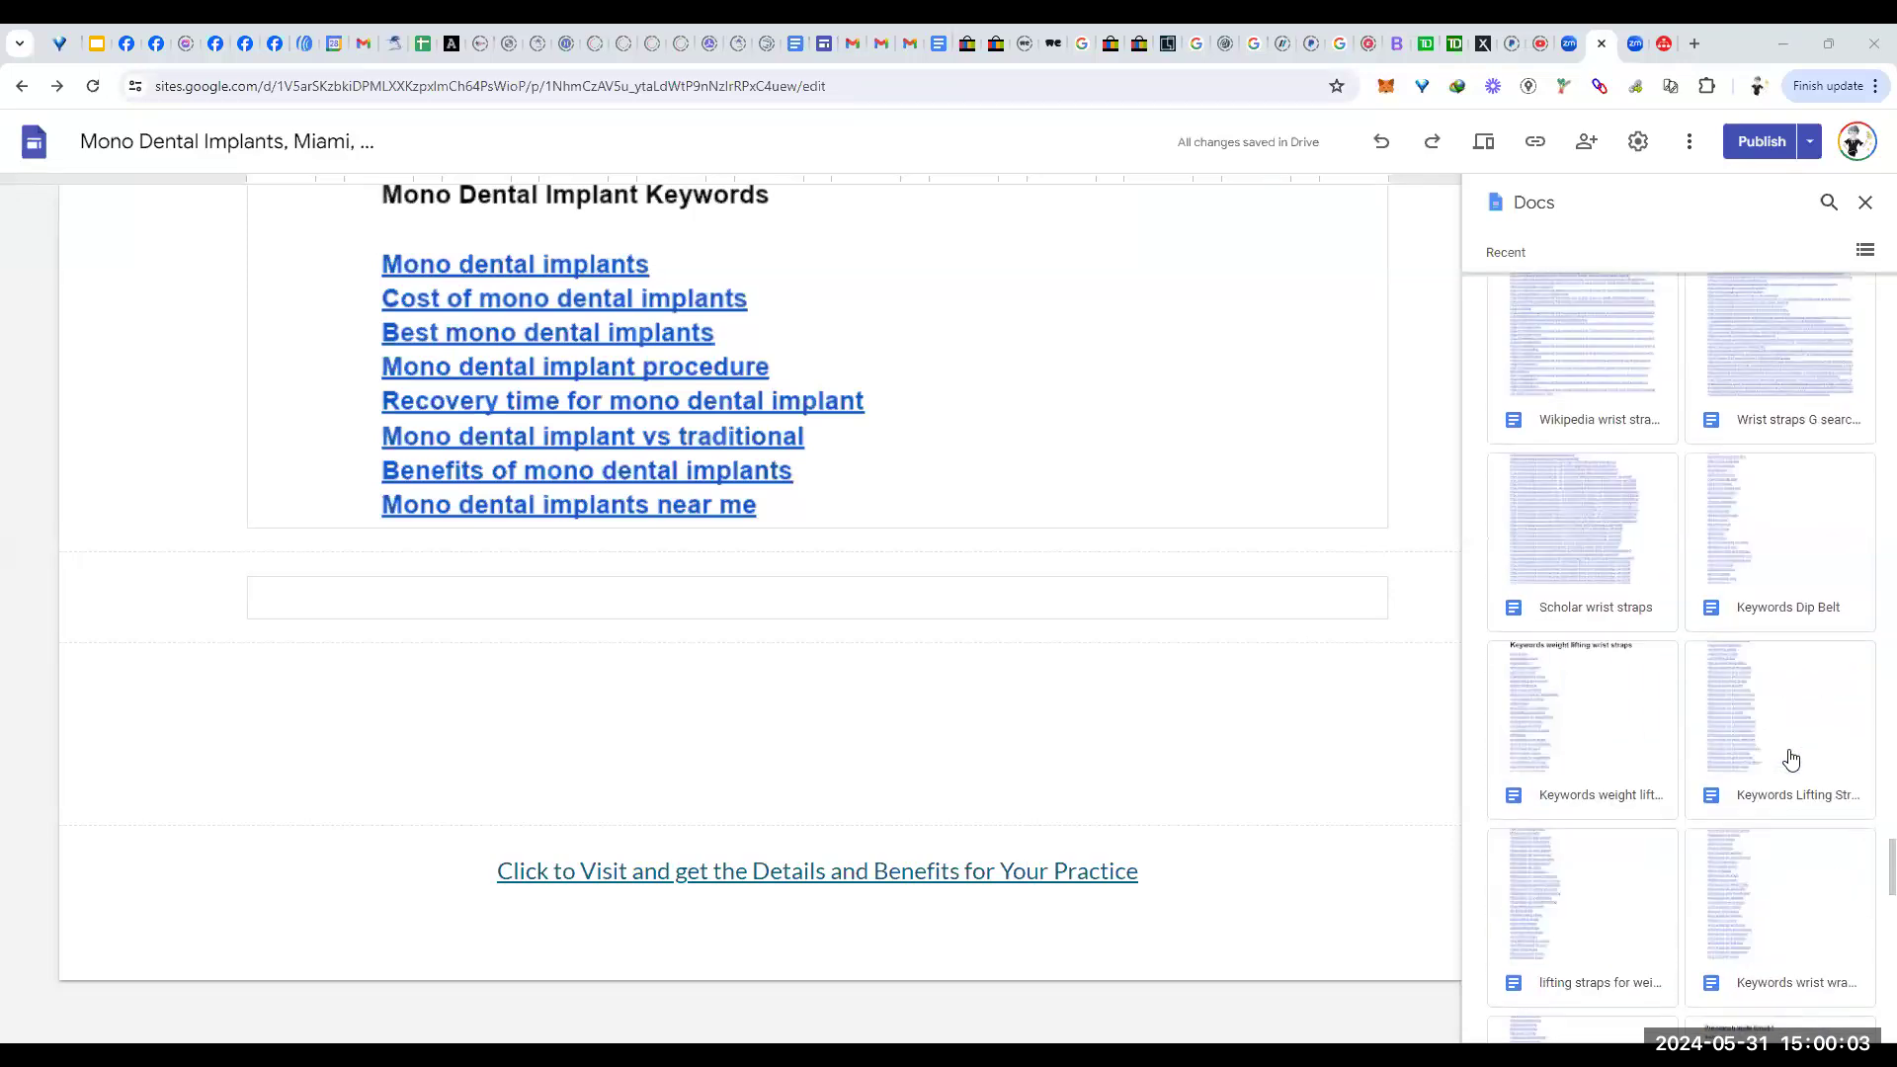
pyautogui.scroll(-7, 1792, 759)
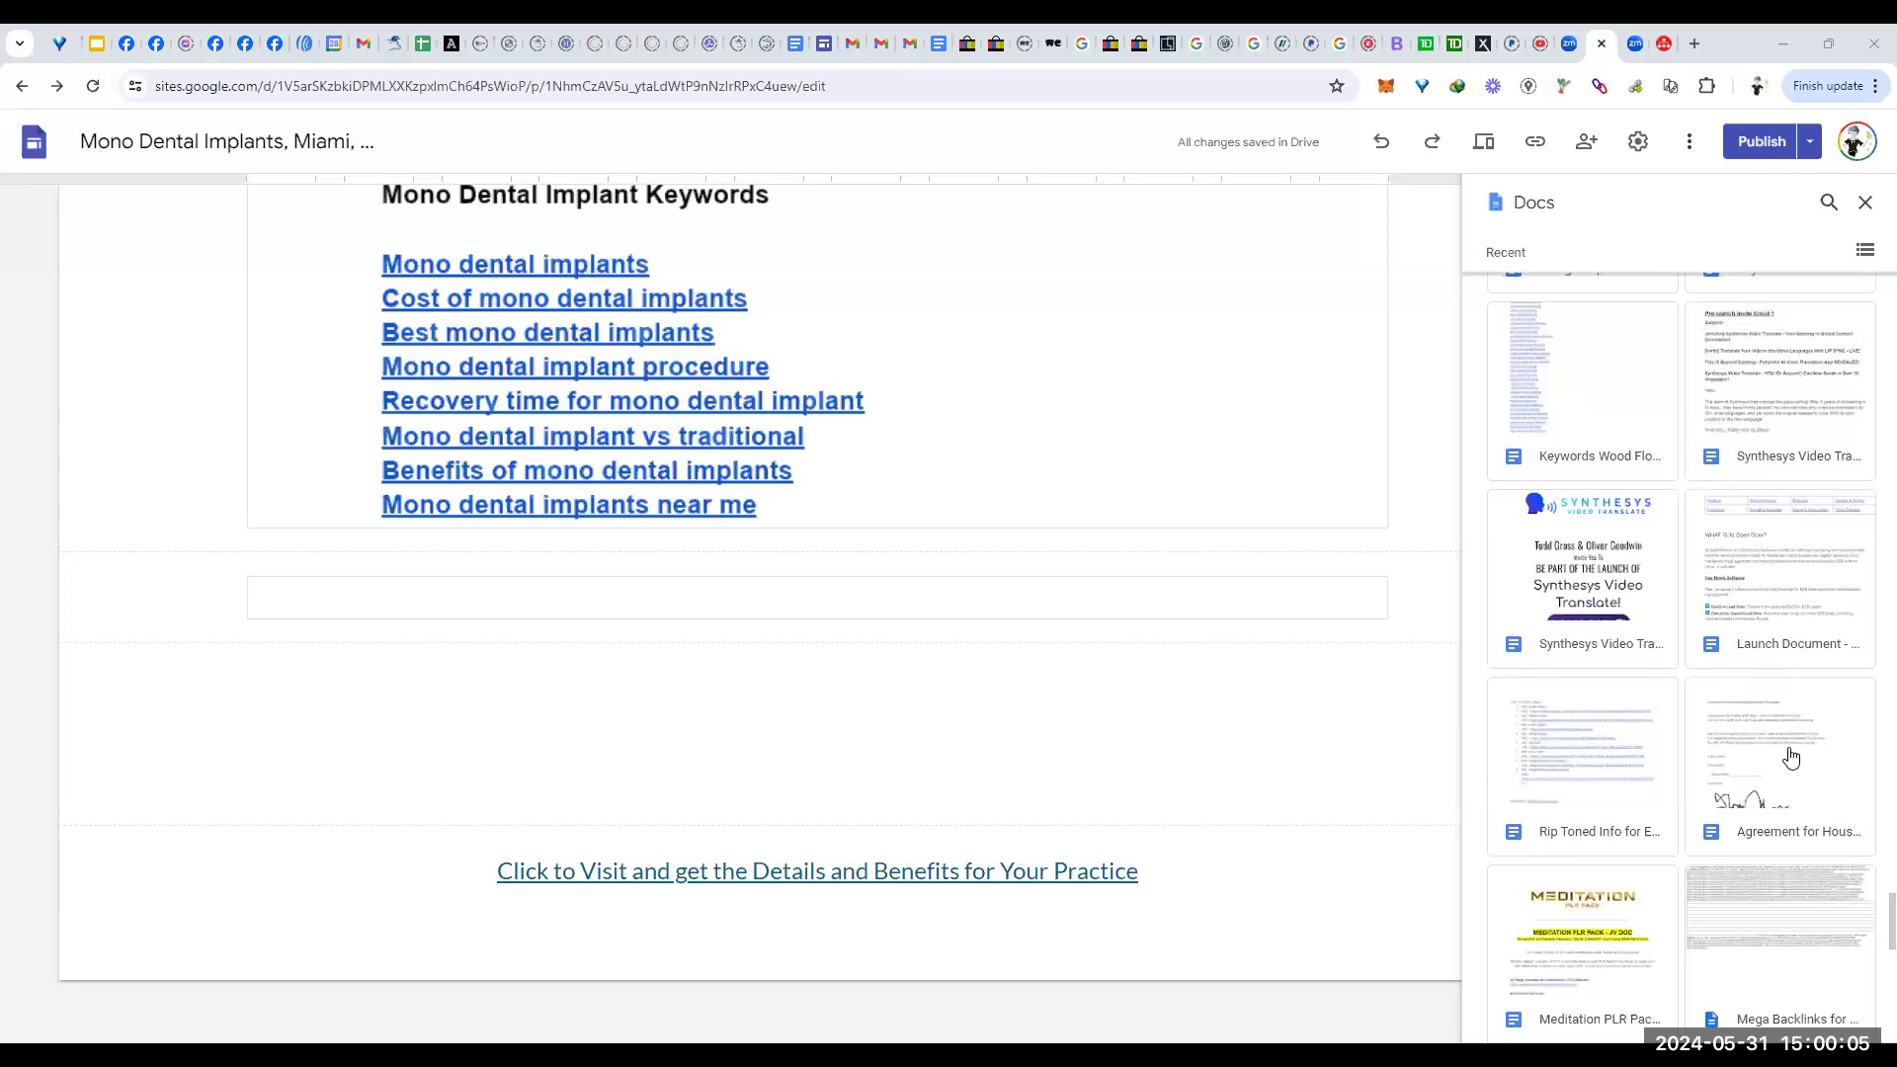
pyautogui.scroll(-6, 1791, 759)
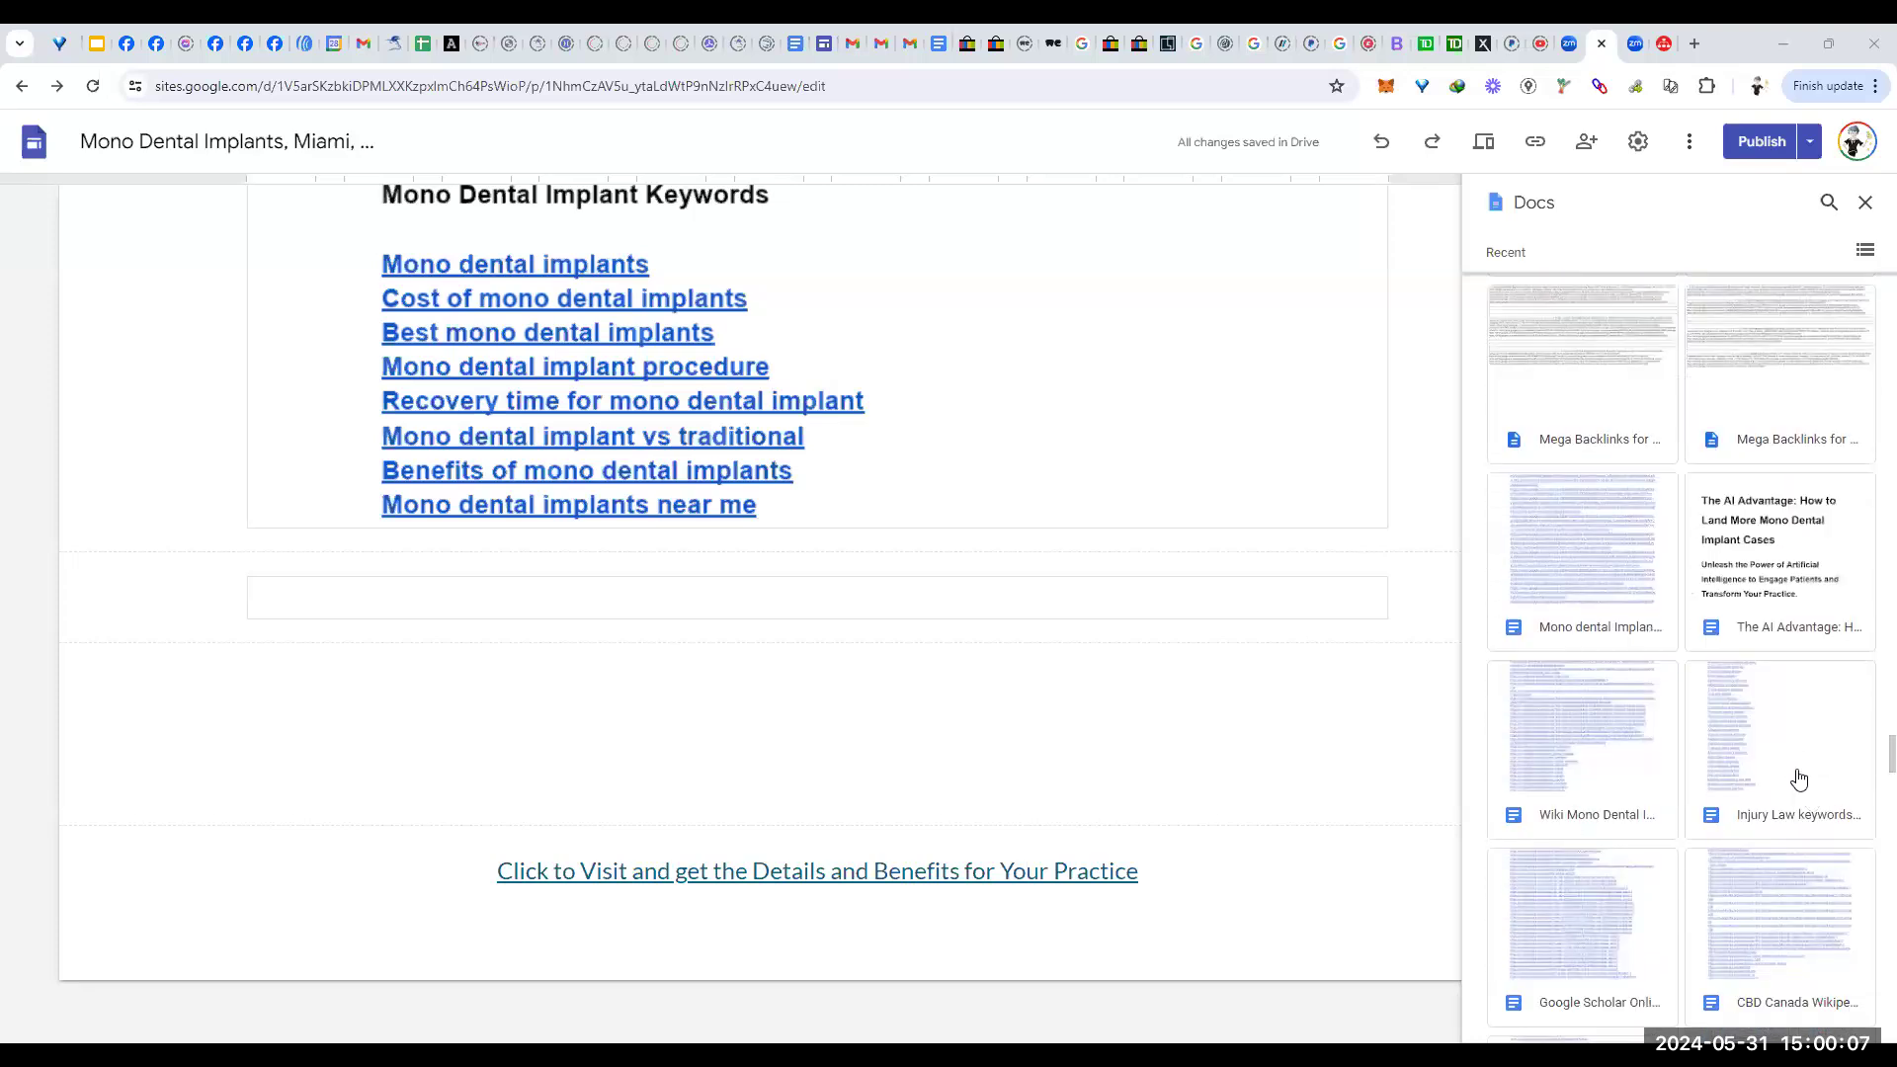
pyautogui.click(1582, 565)
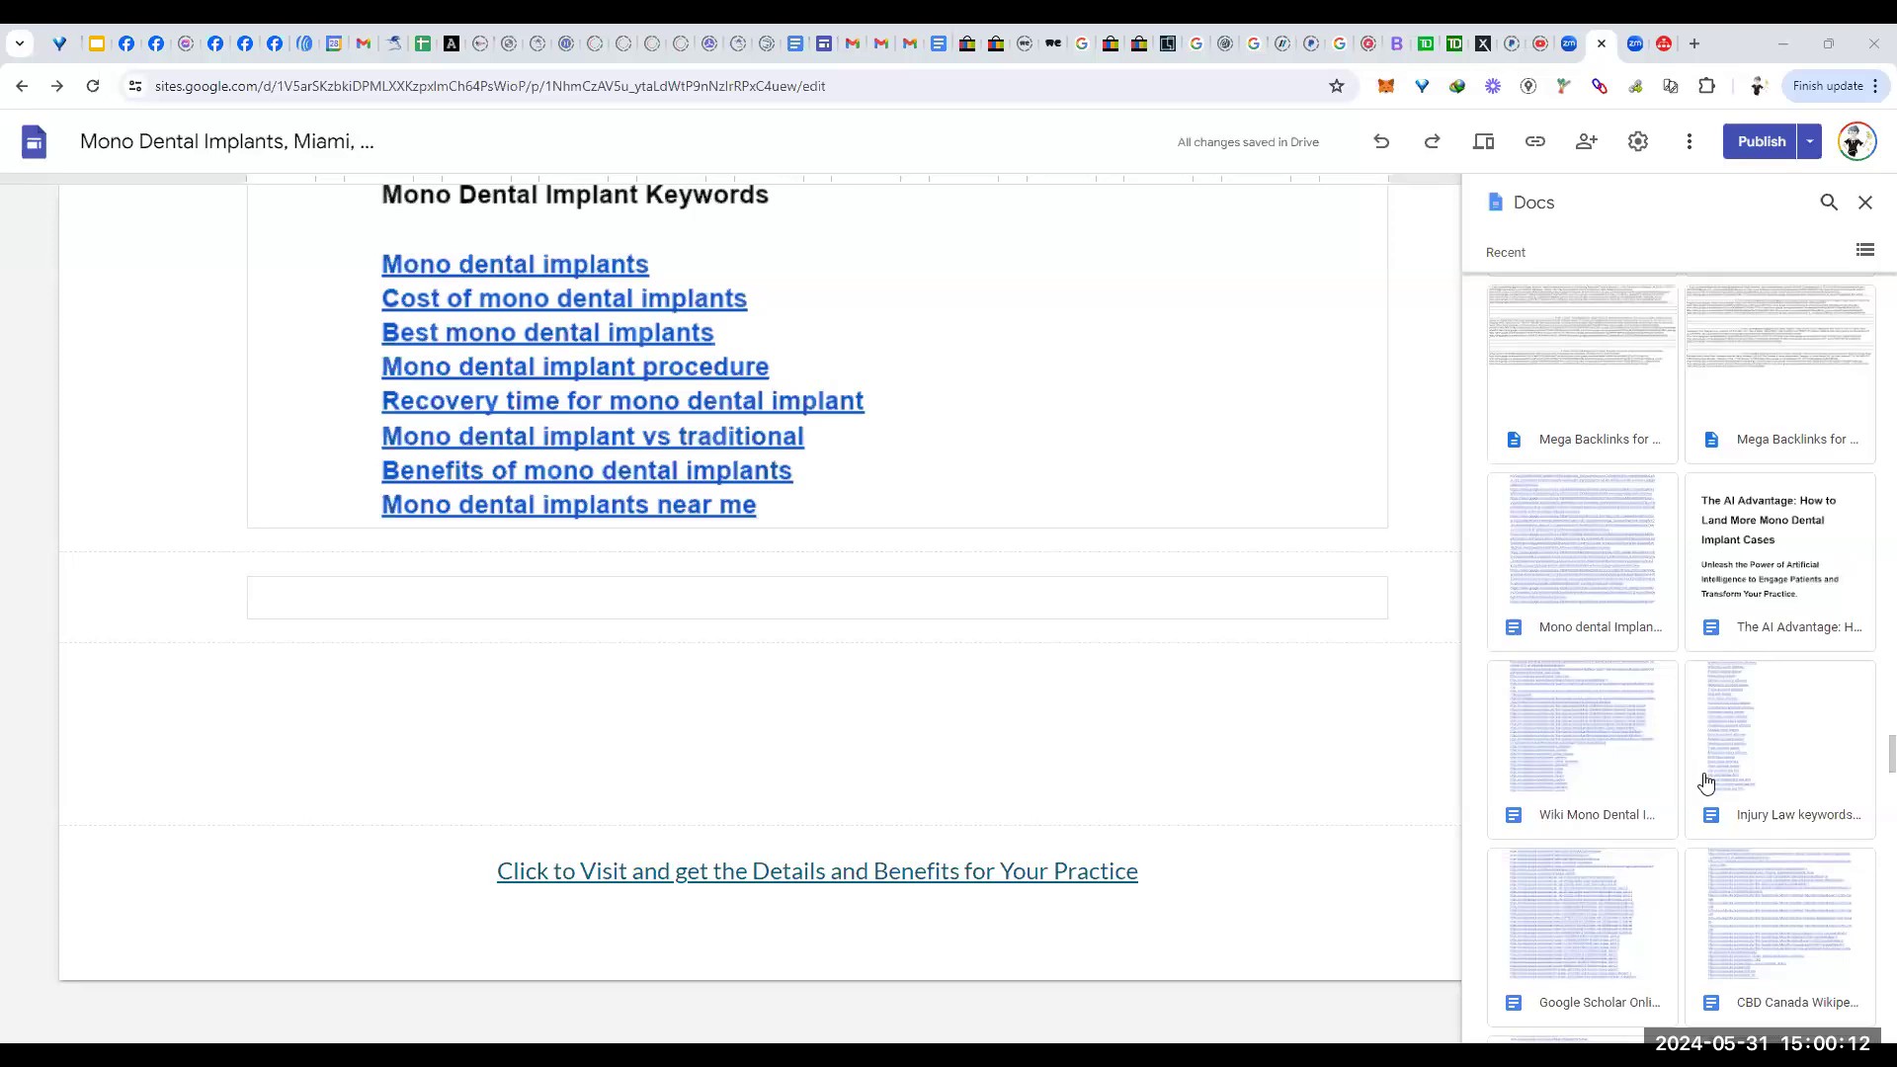
pyautogui.keyDown('shift'); pyautogui.click(1582, 784); pyautogui.keyUp('shift')
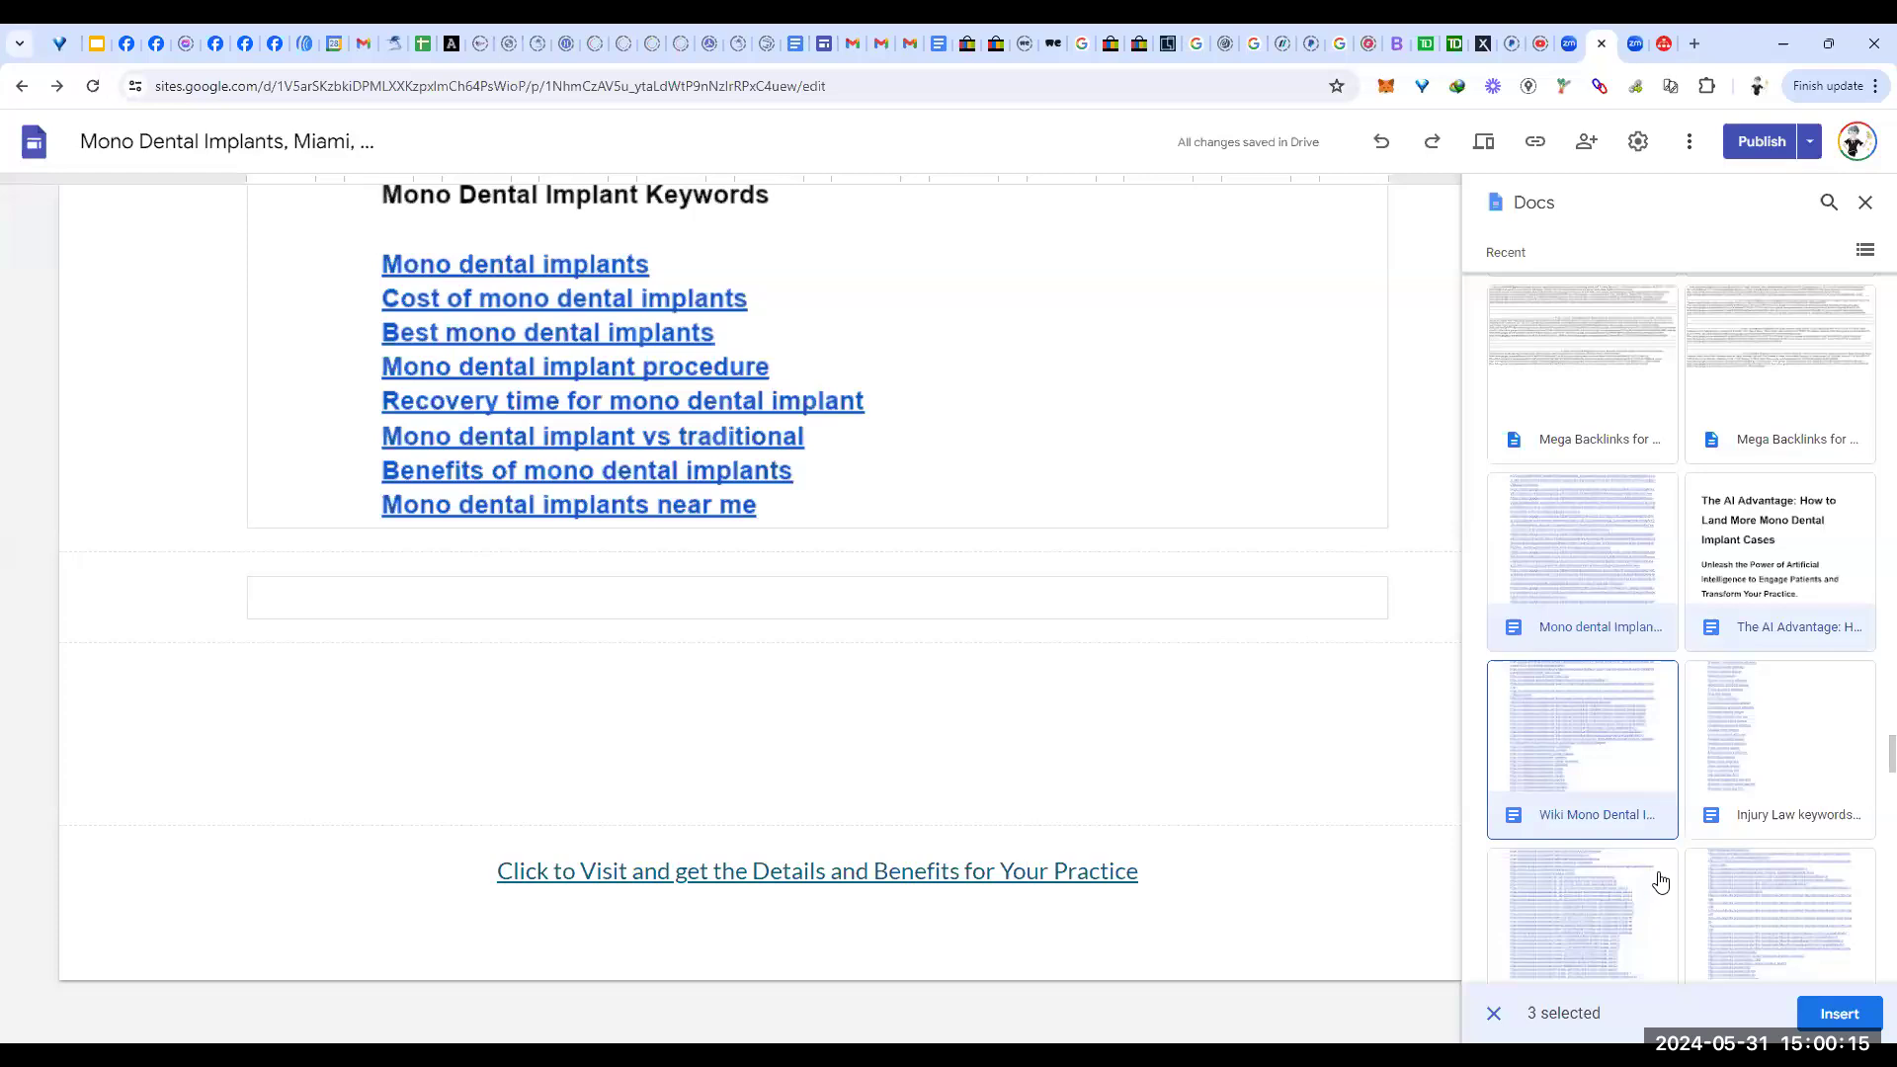
pyautogui.scroll(-2, 1660, 882)
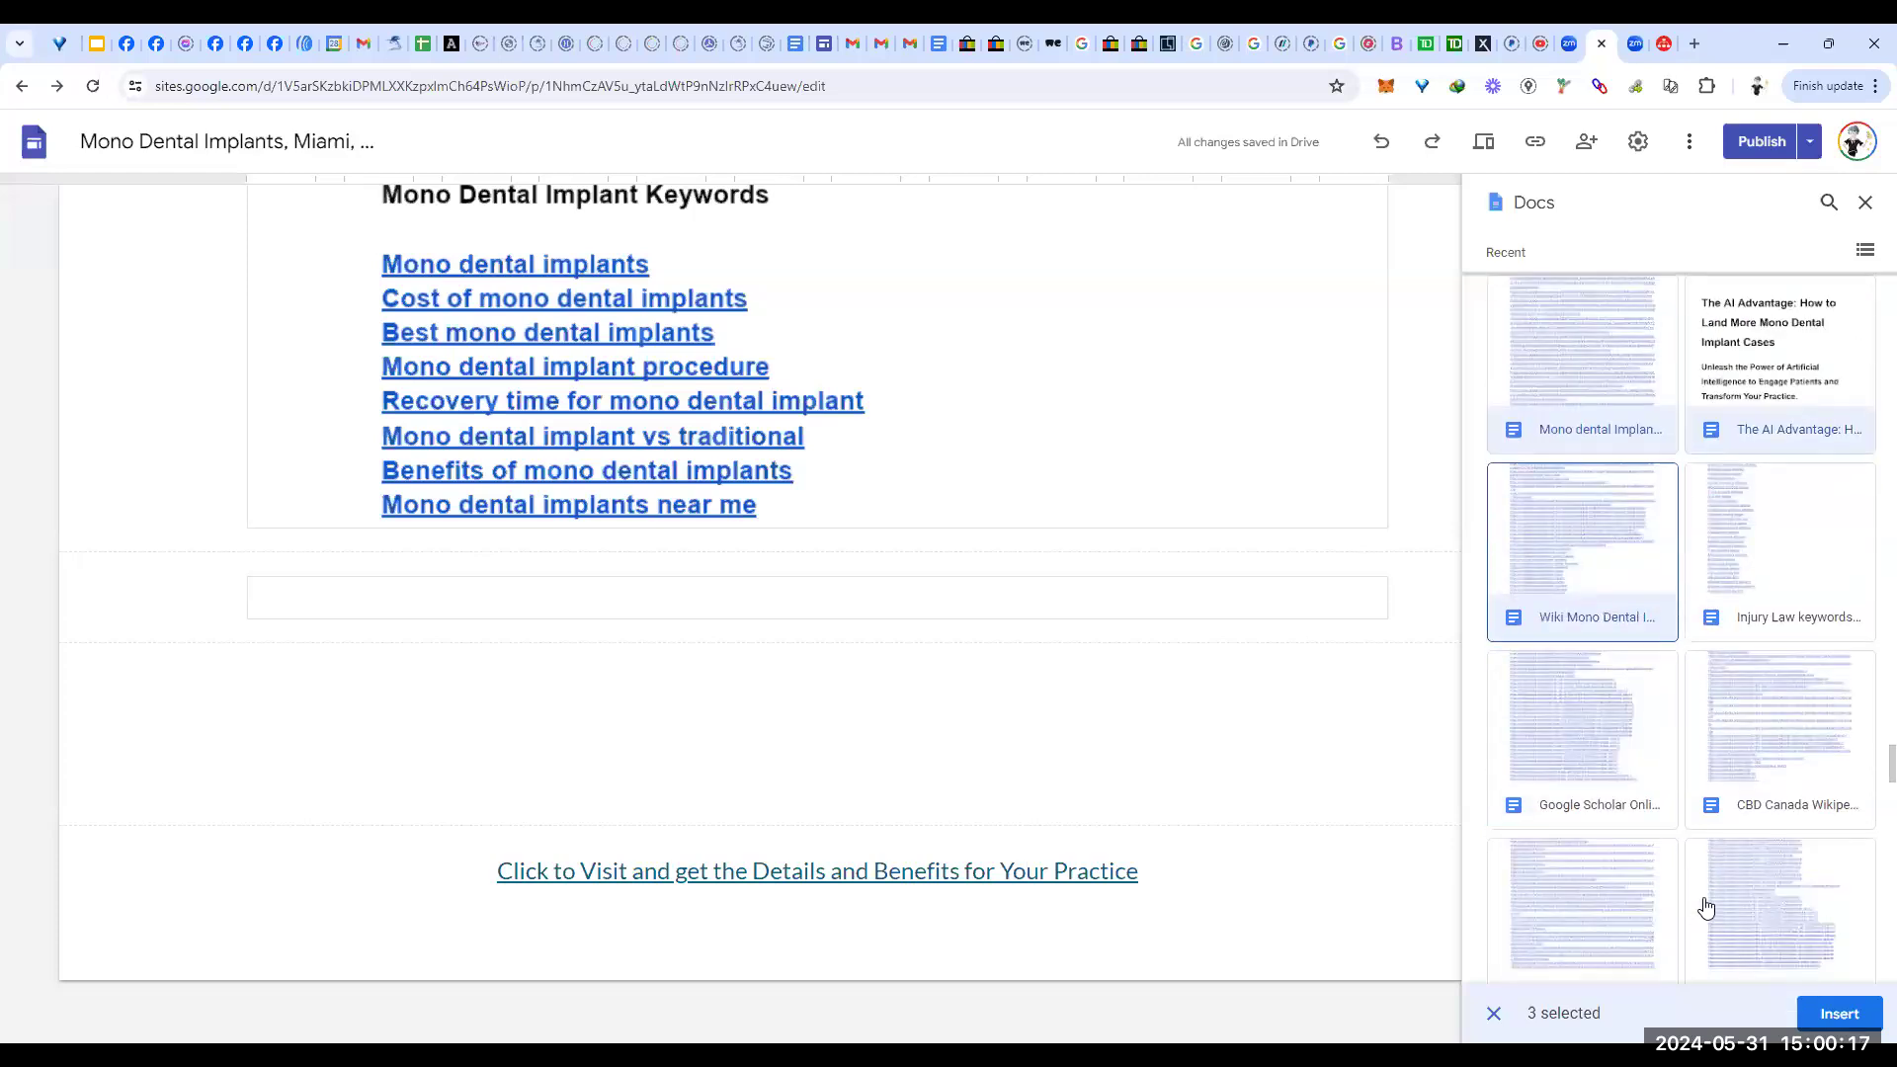
pyautogui.click(1846, 1017)
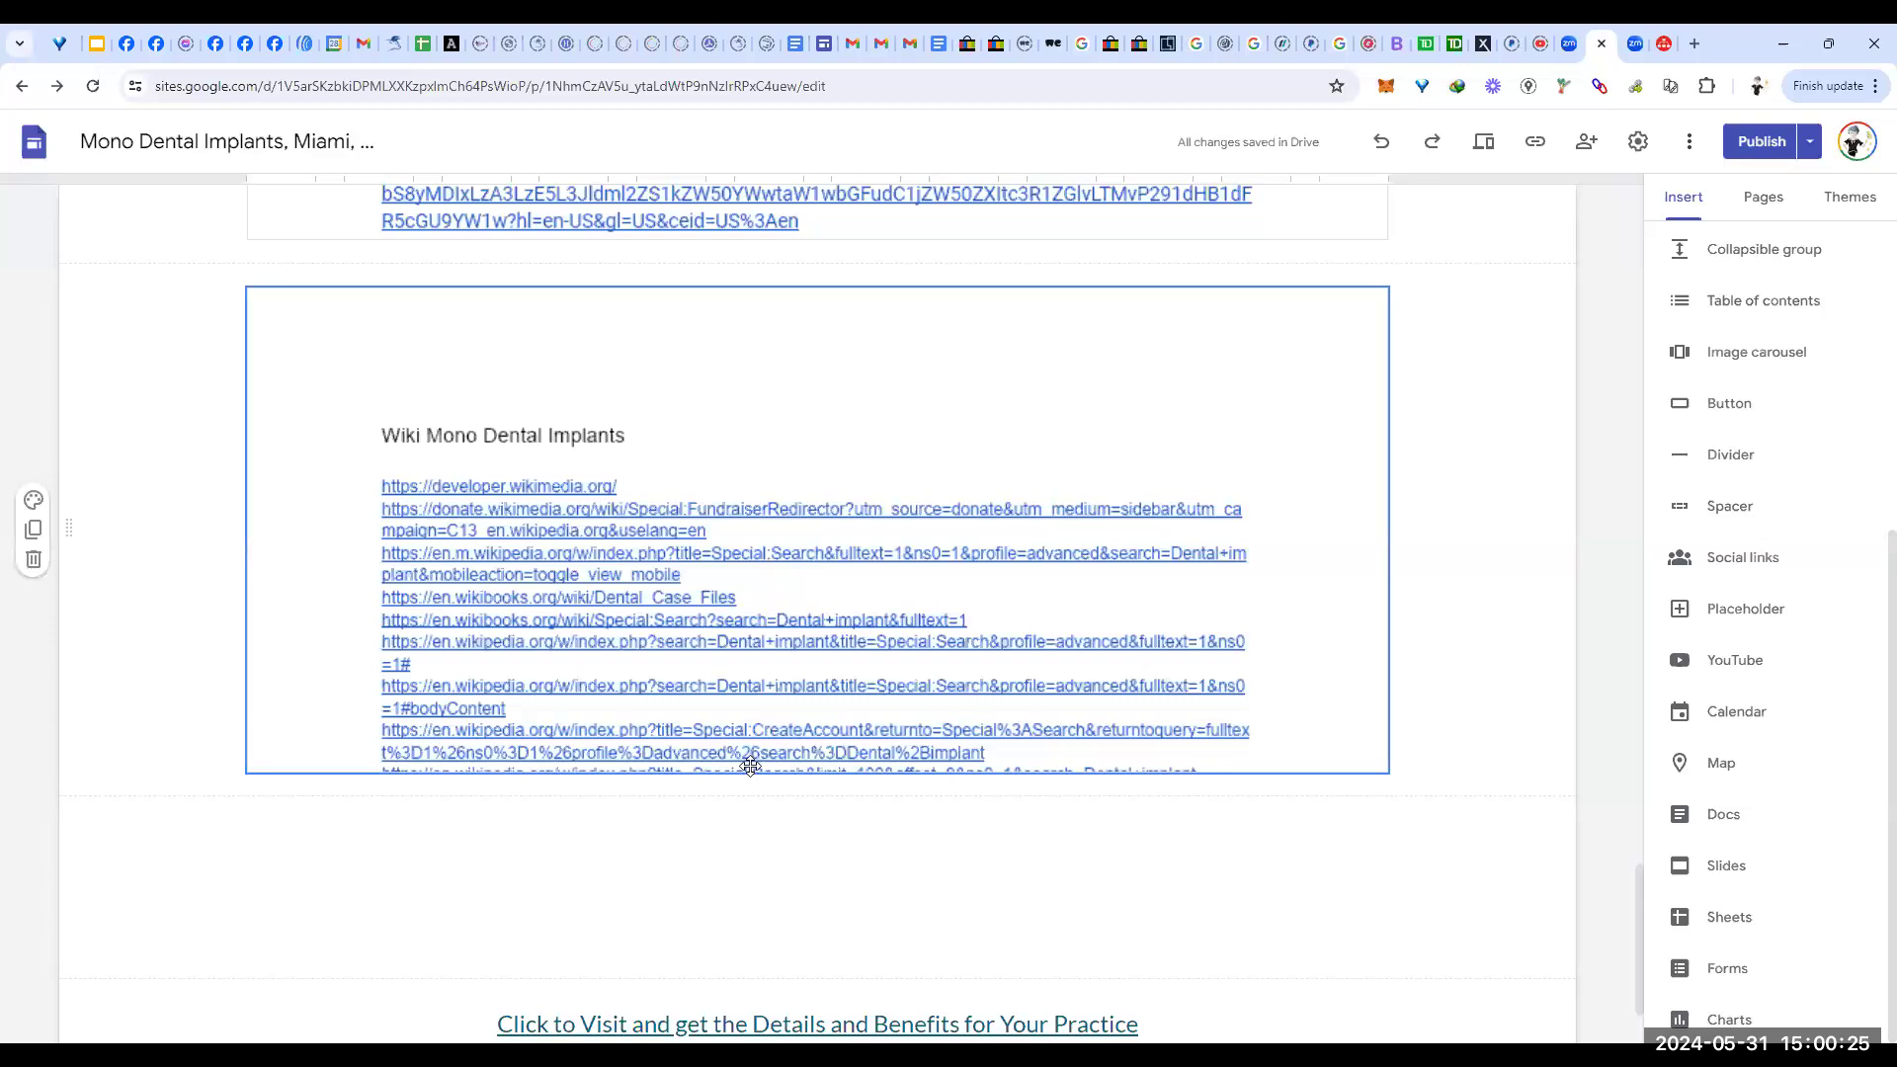
pyautogui.click(750, 767)
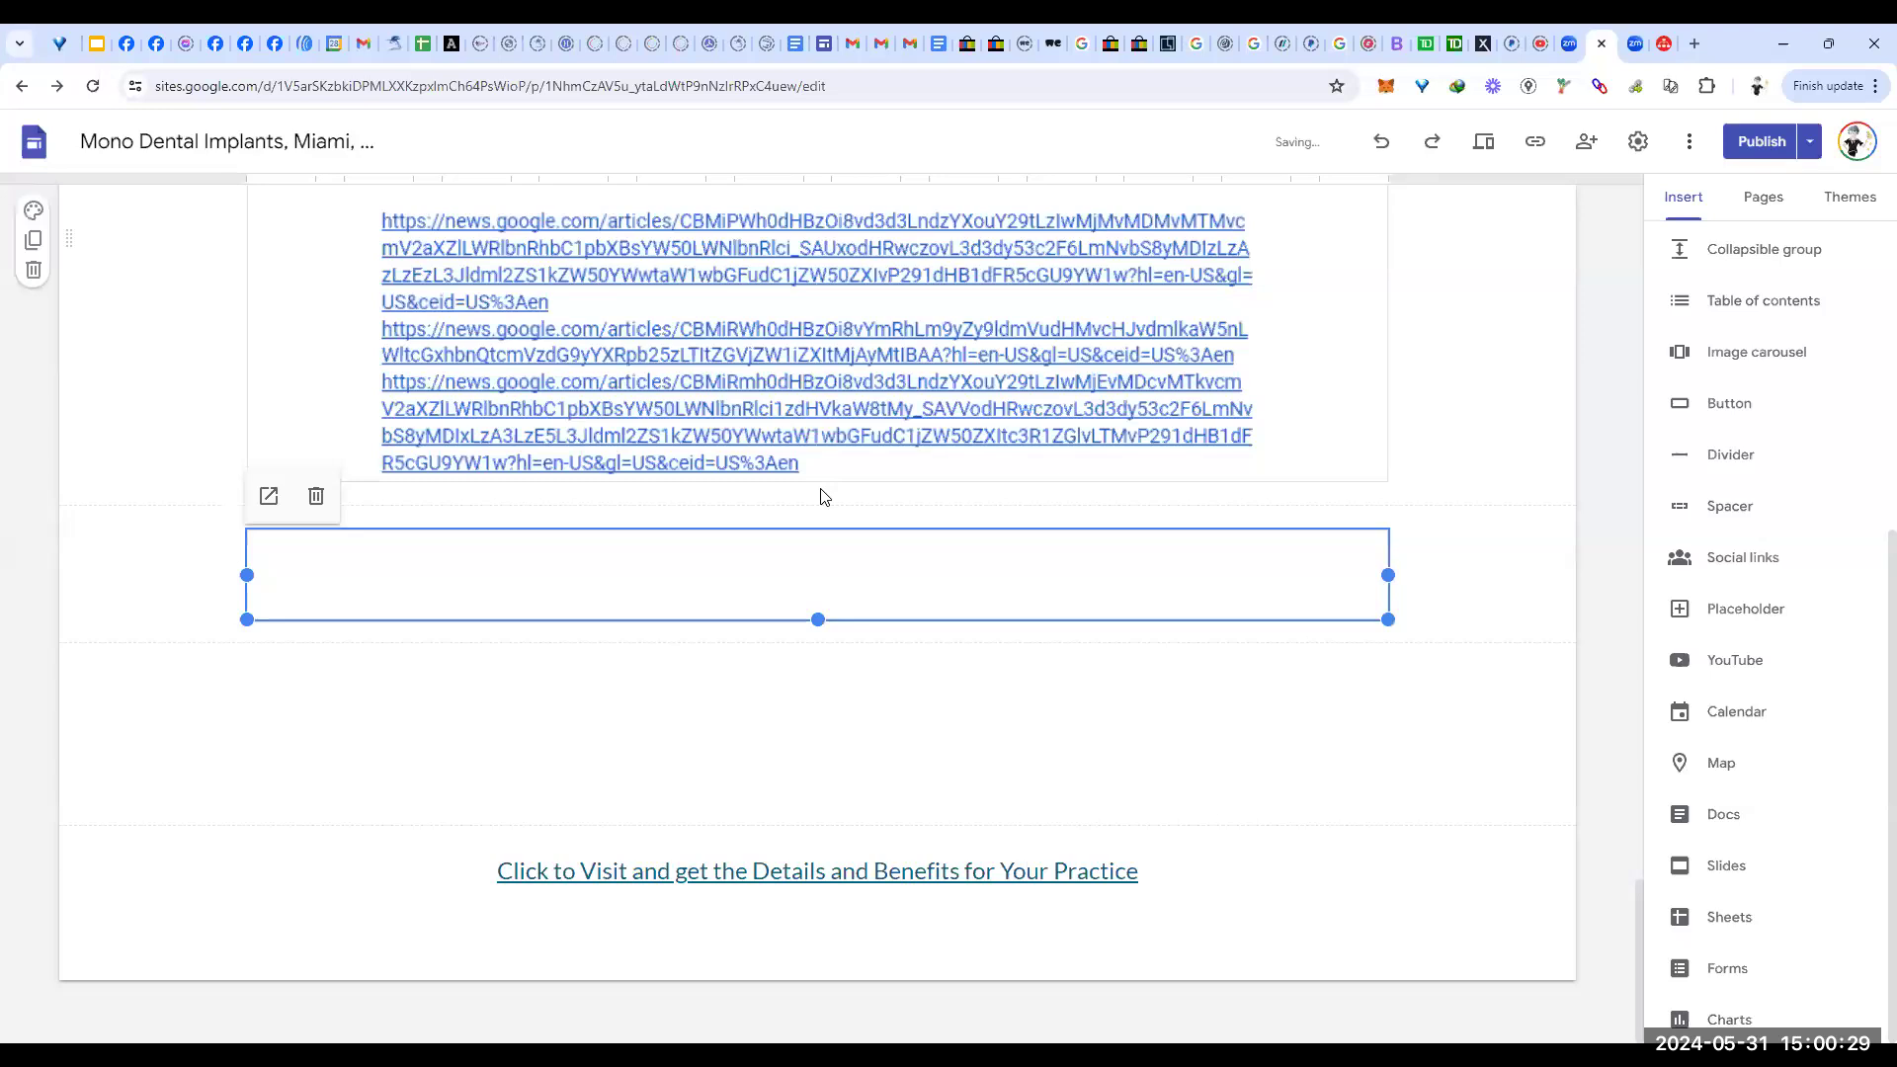
pyautogui.click(819, 483)
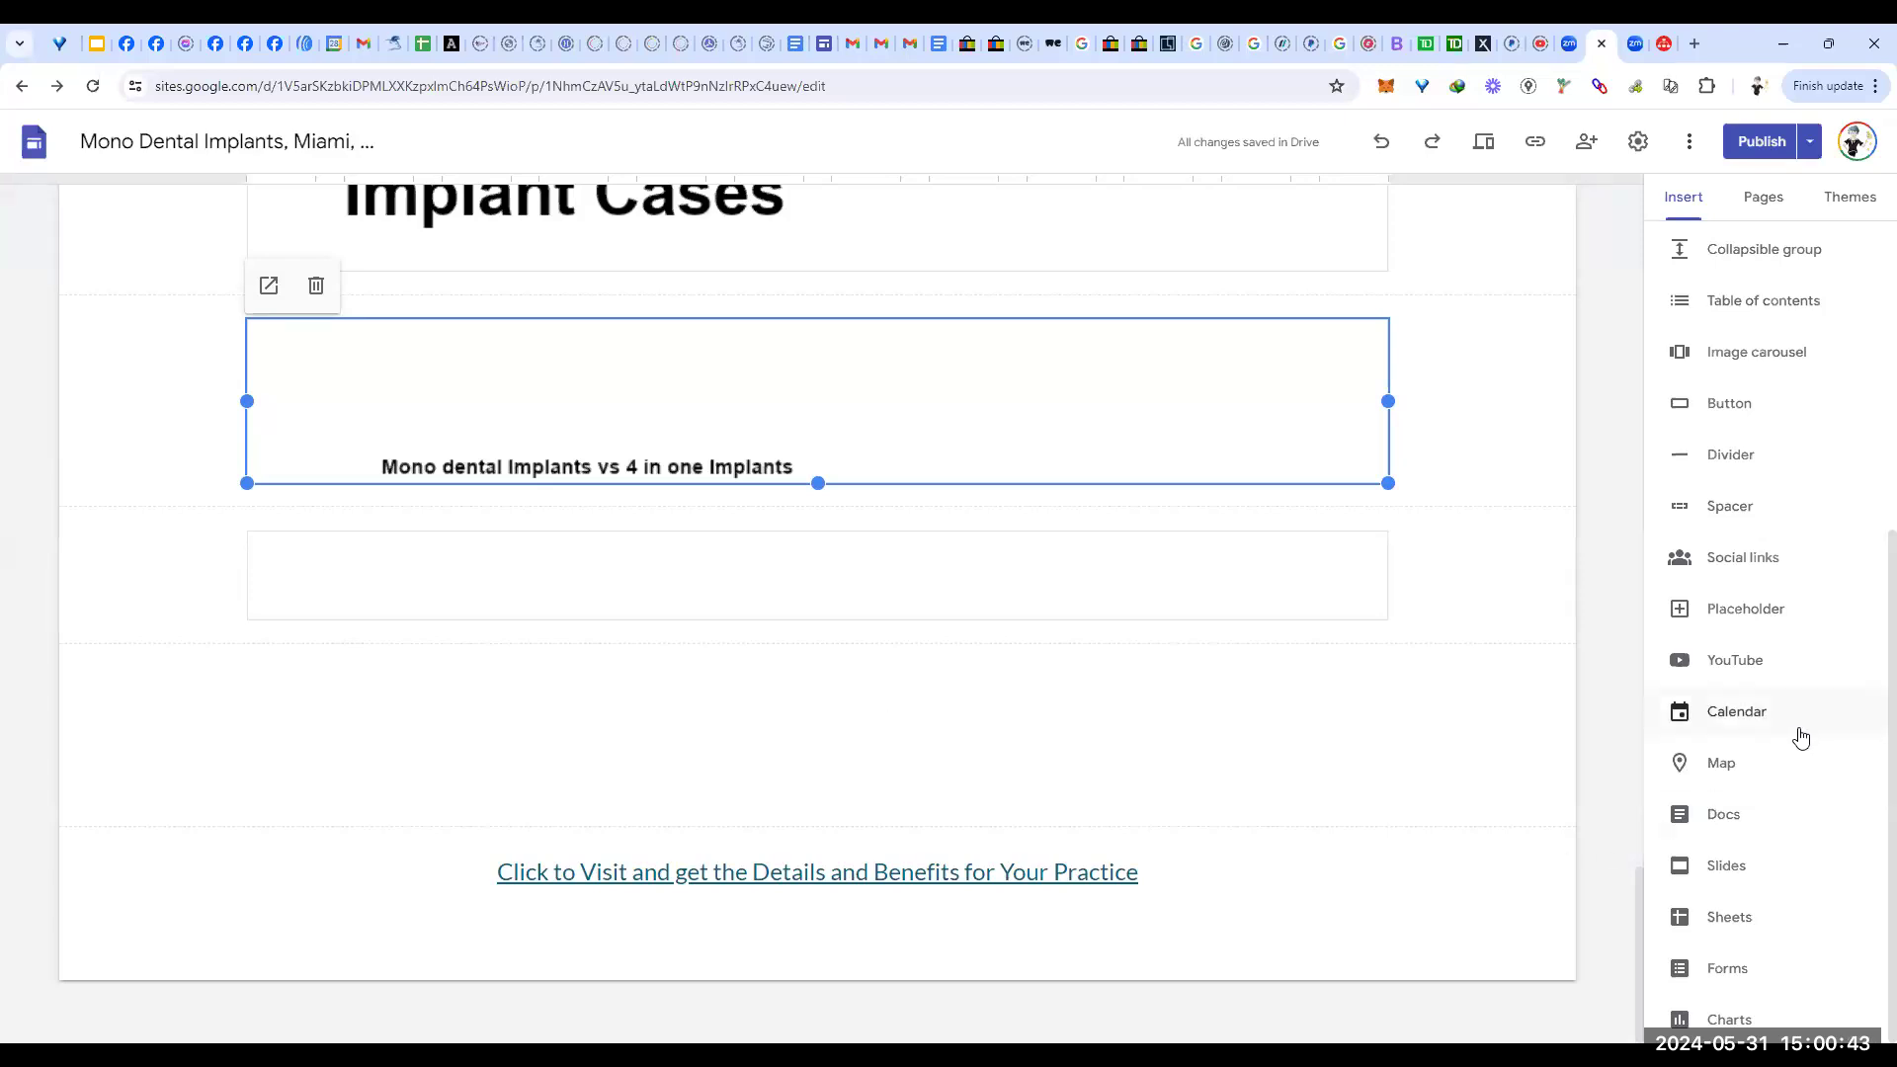
pyautogui.scroll(3, 1793, 900)
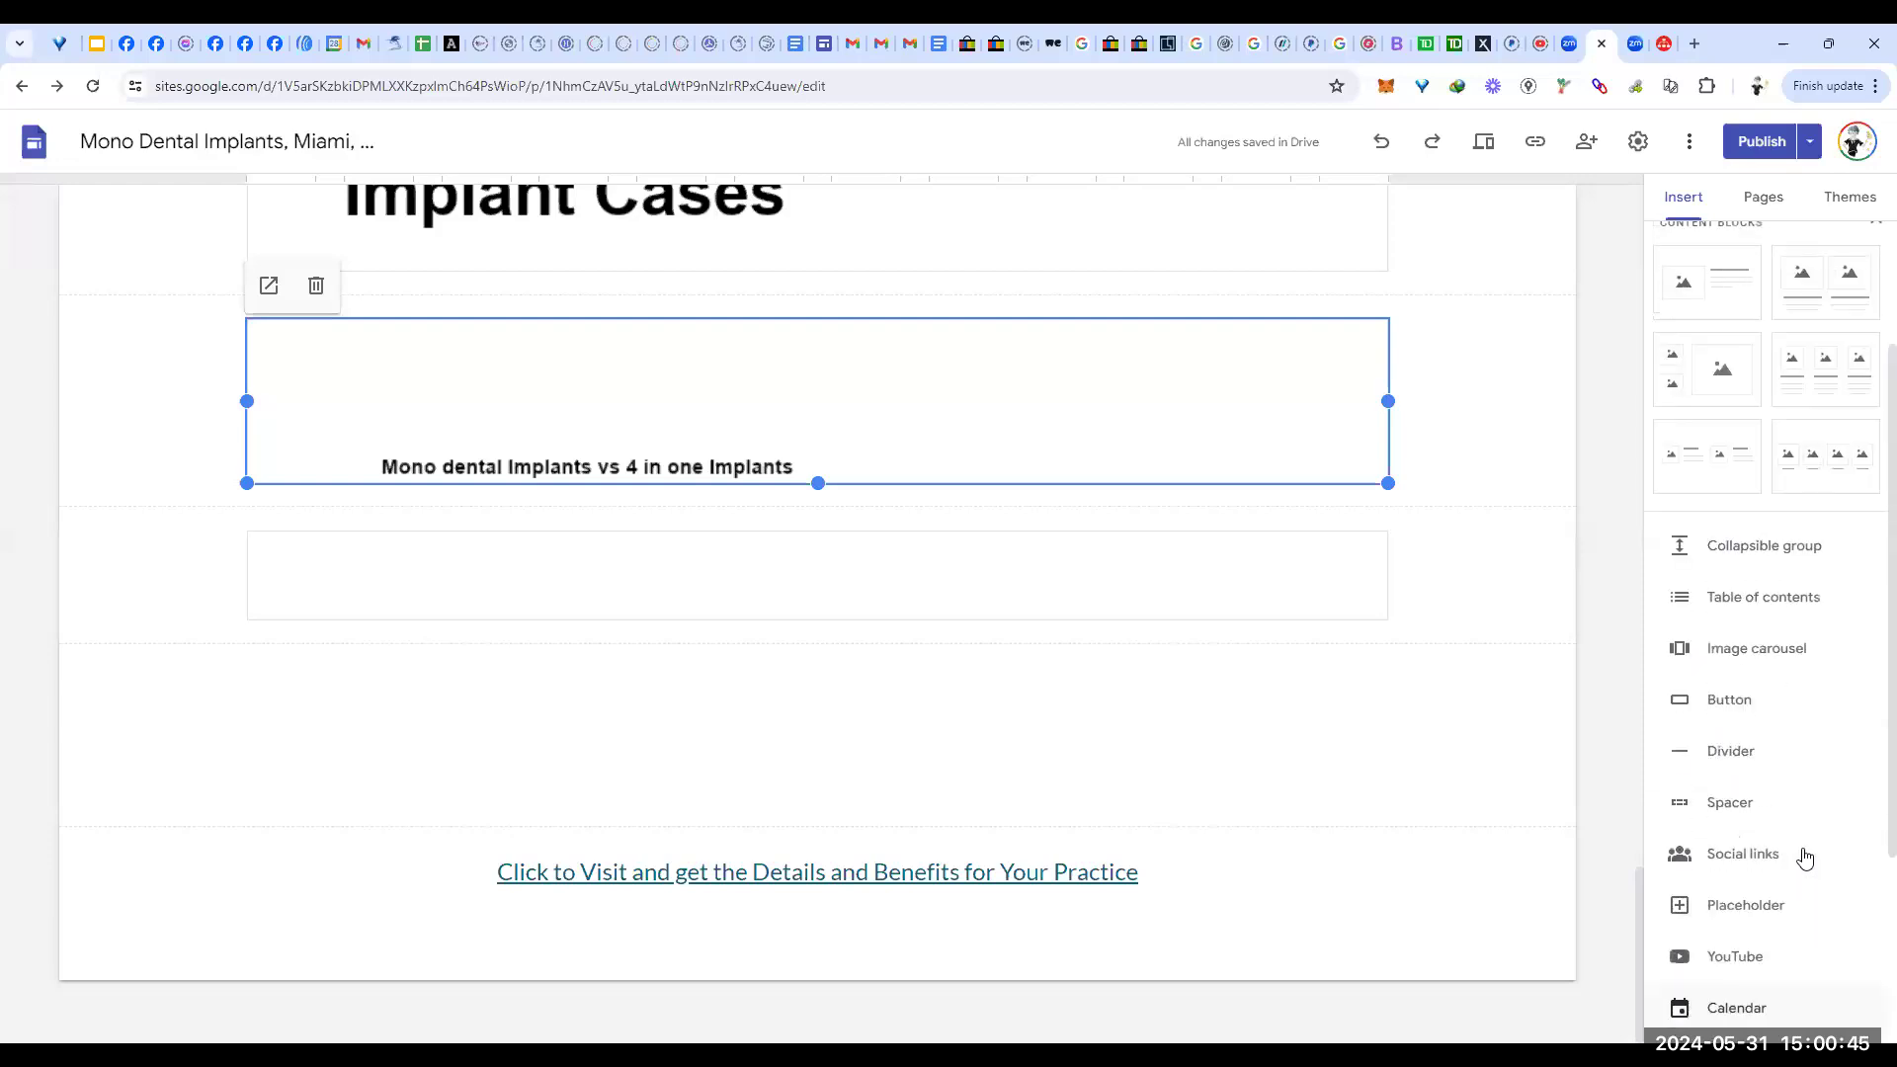
pyautogui.scroll(2, 1805, 860)
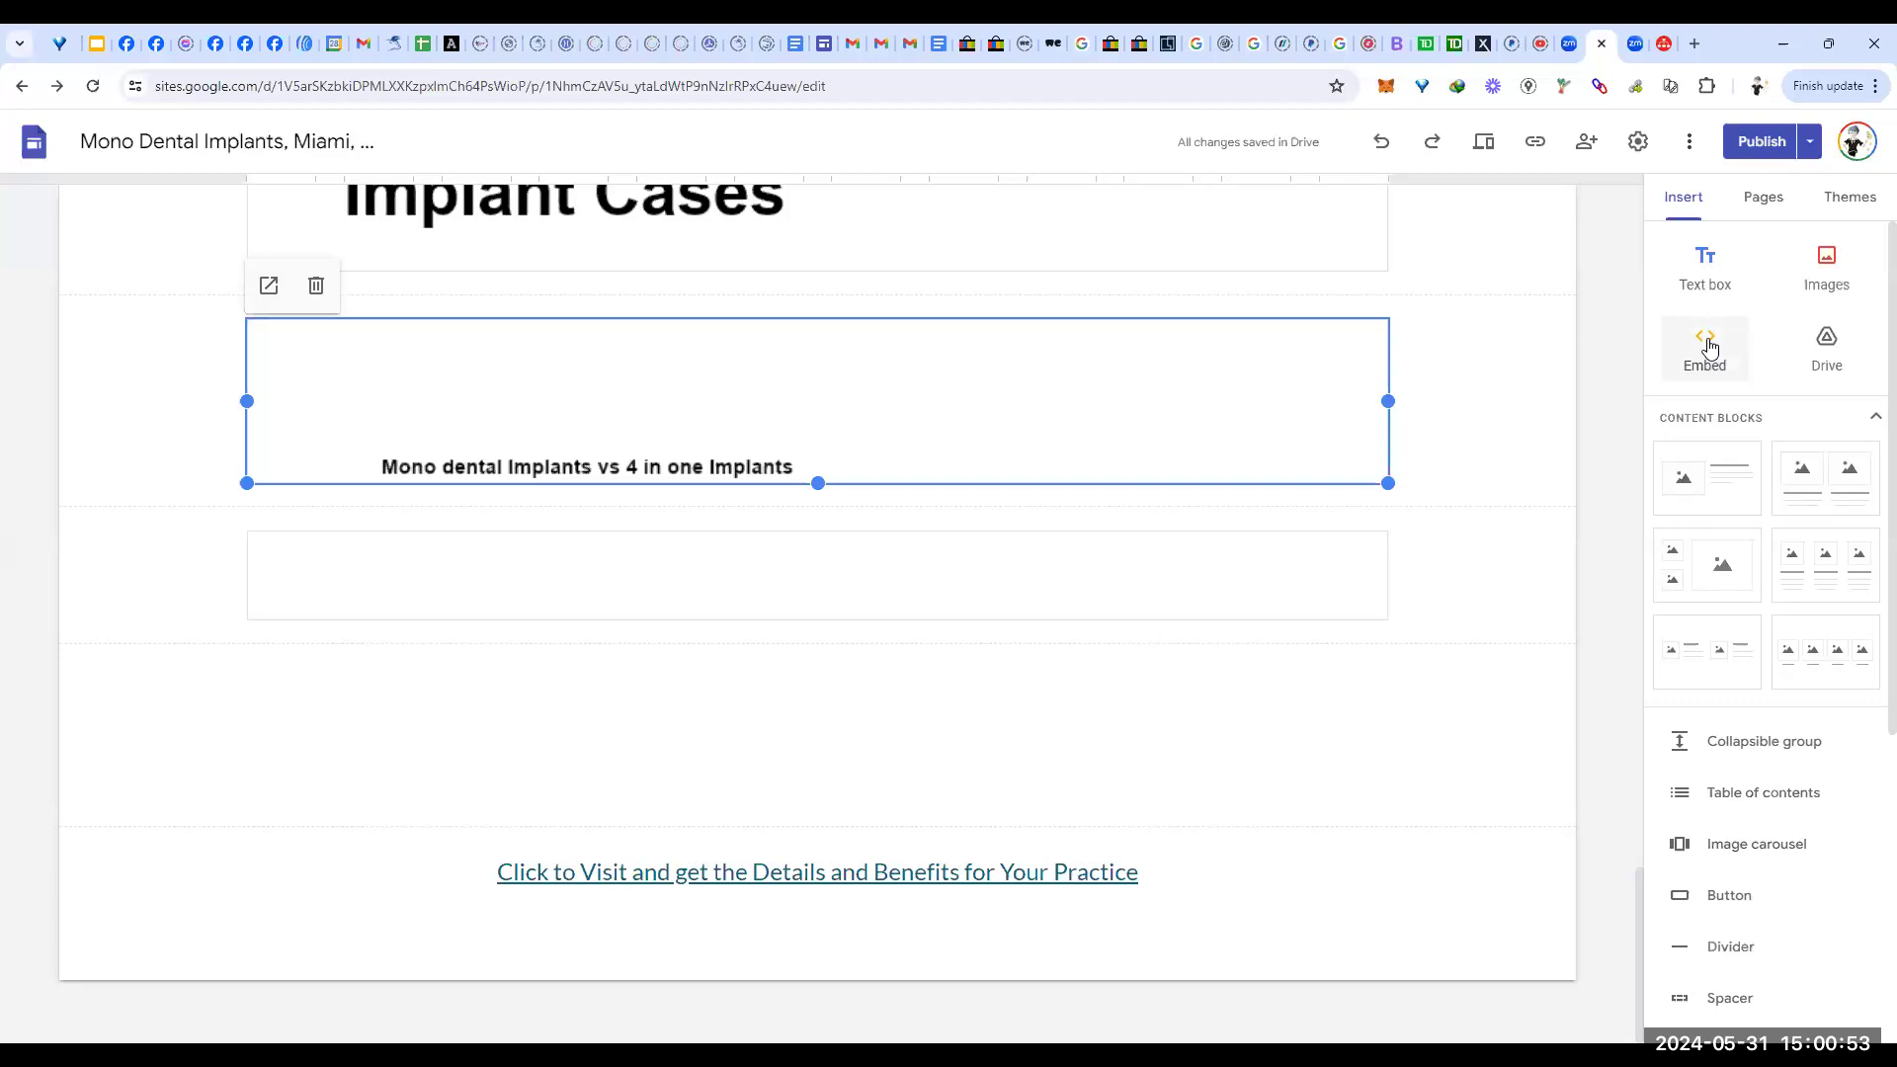
pyautogui.click(741, 733)
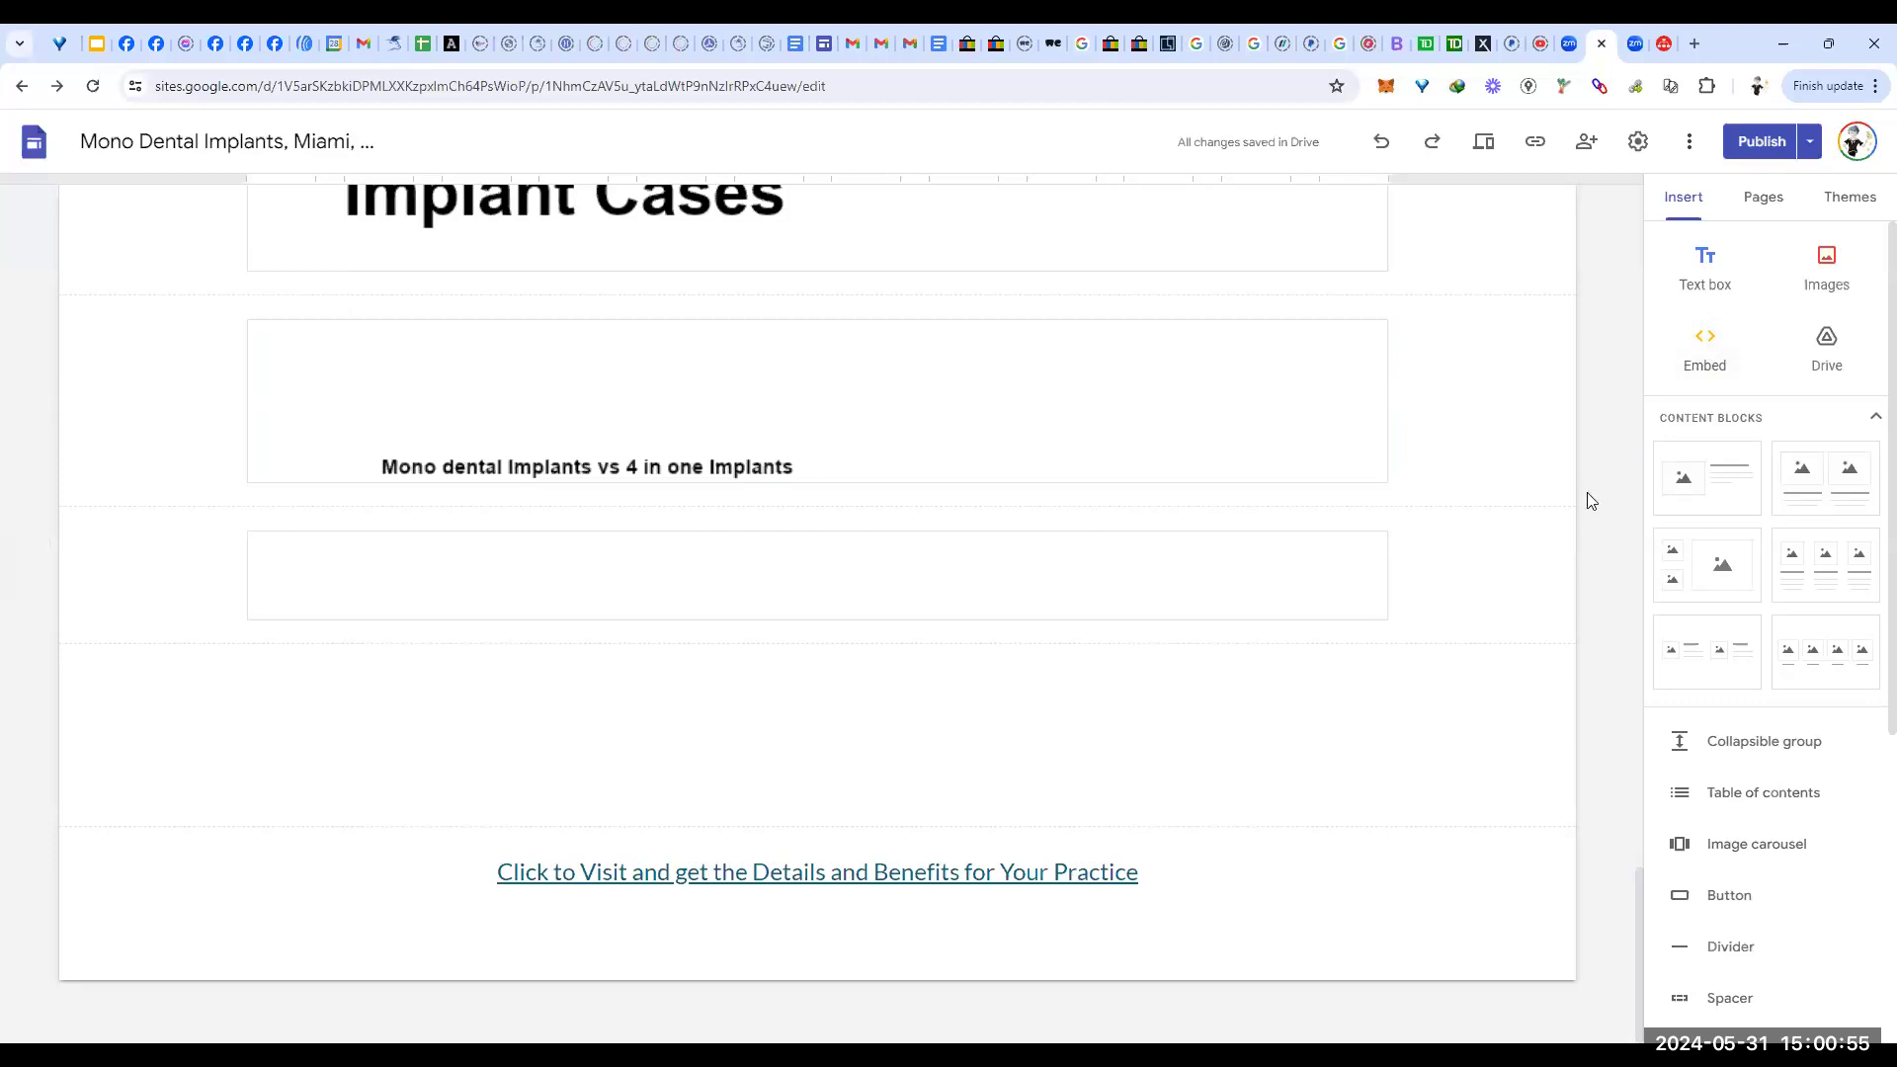
pyautogui.click(1705, 348)
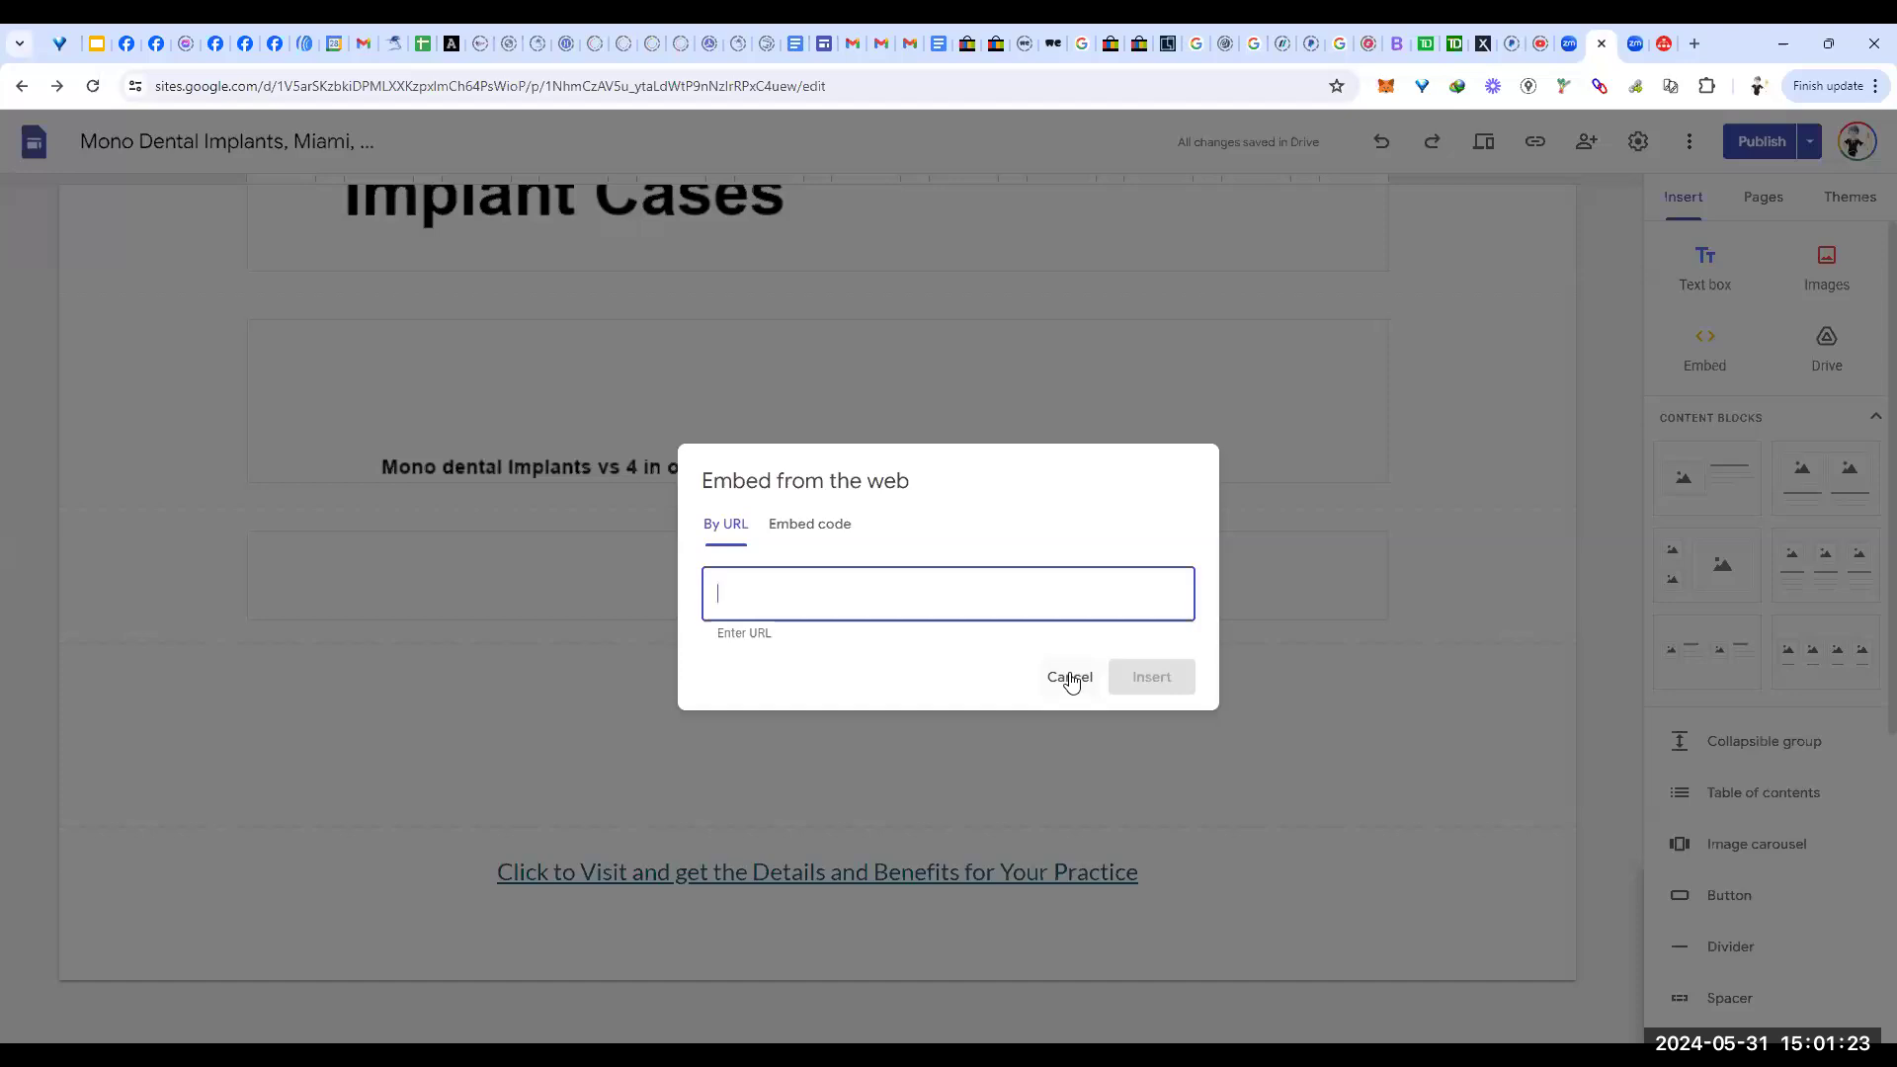
pyautogui.click(1071, 680)
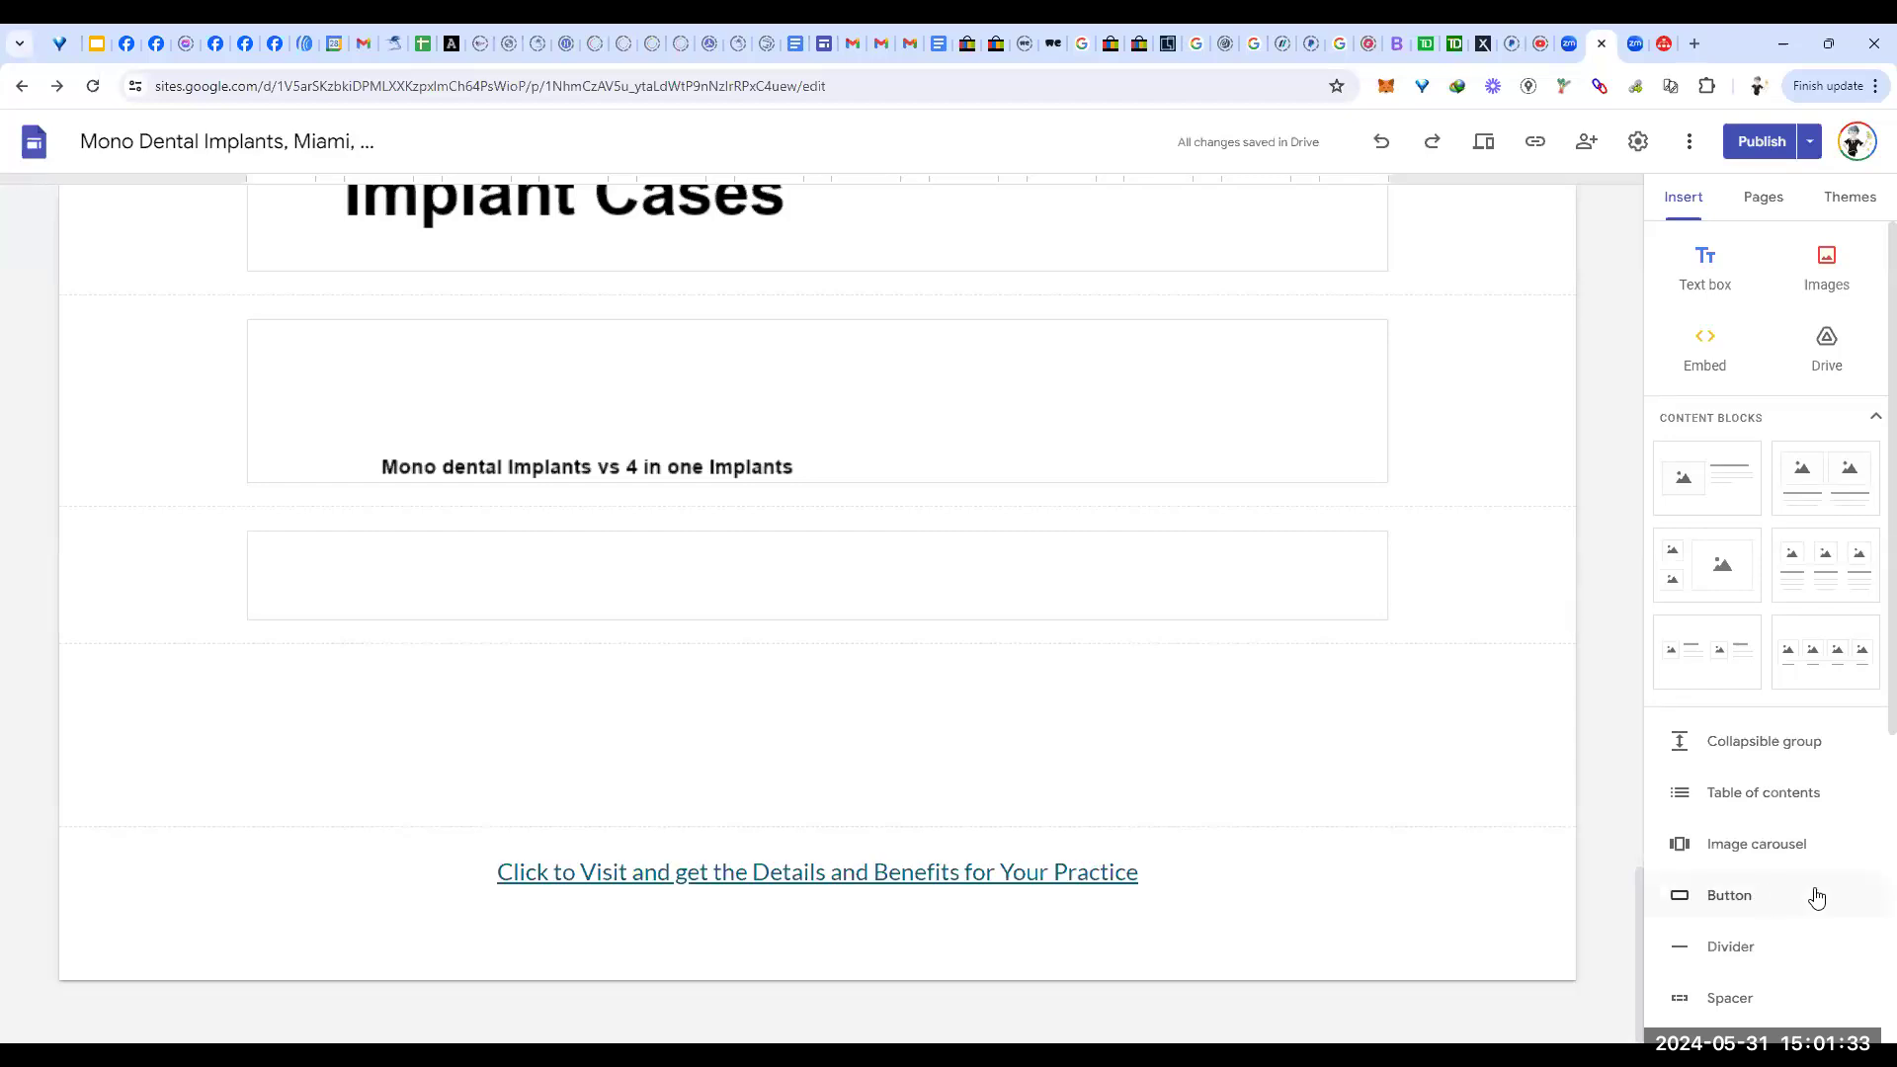
pyautogui.scroll(-4, 1815, 898)
pyautogui.scroll(-1, 1826, 907)
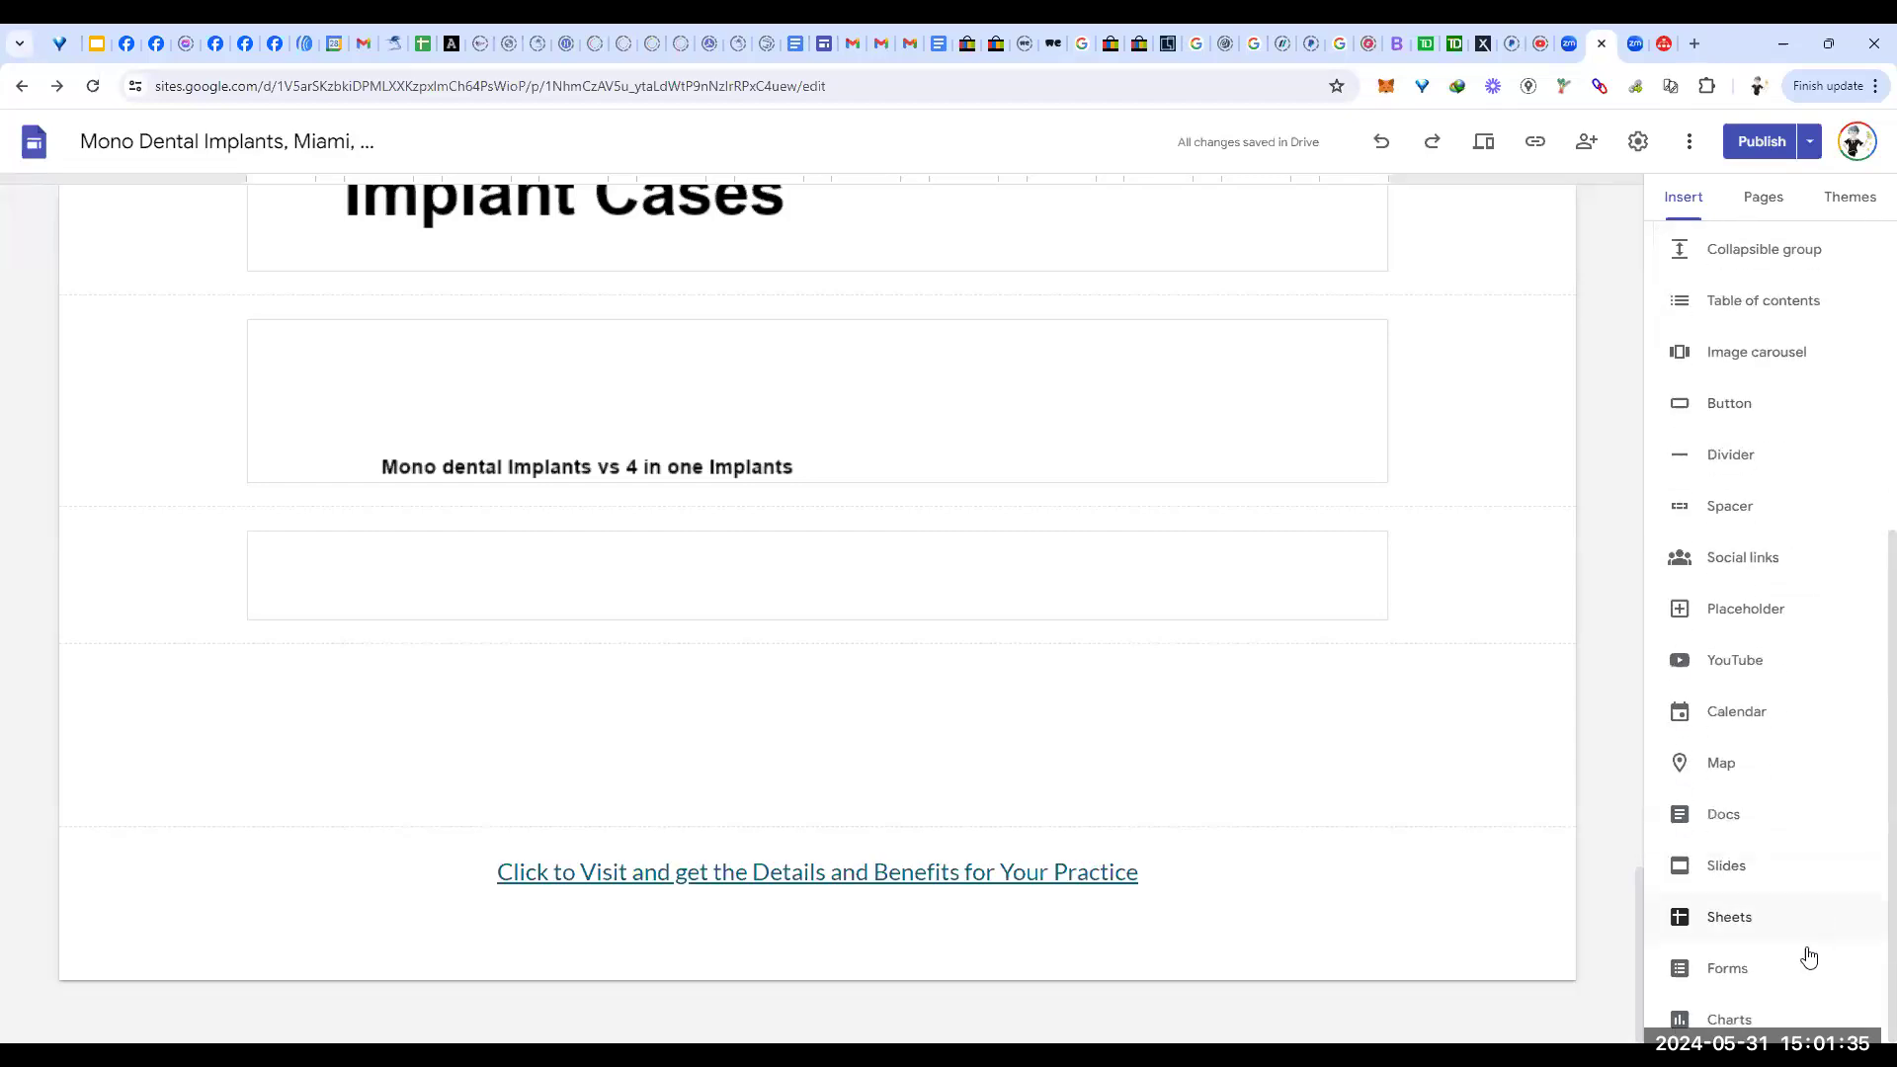
pyautogui.click(1737, 662)
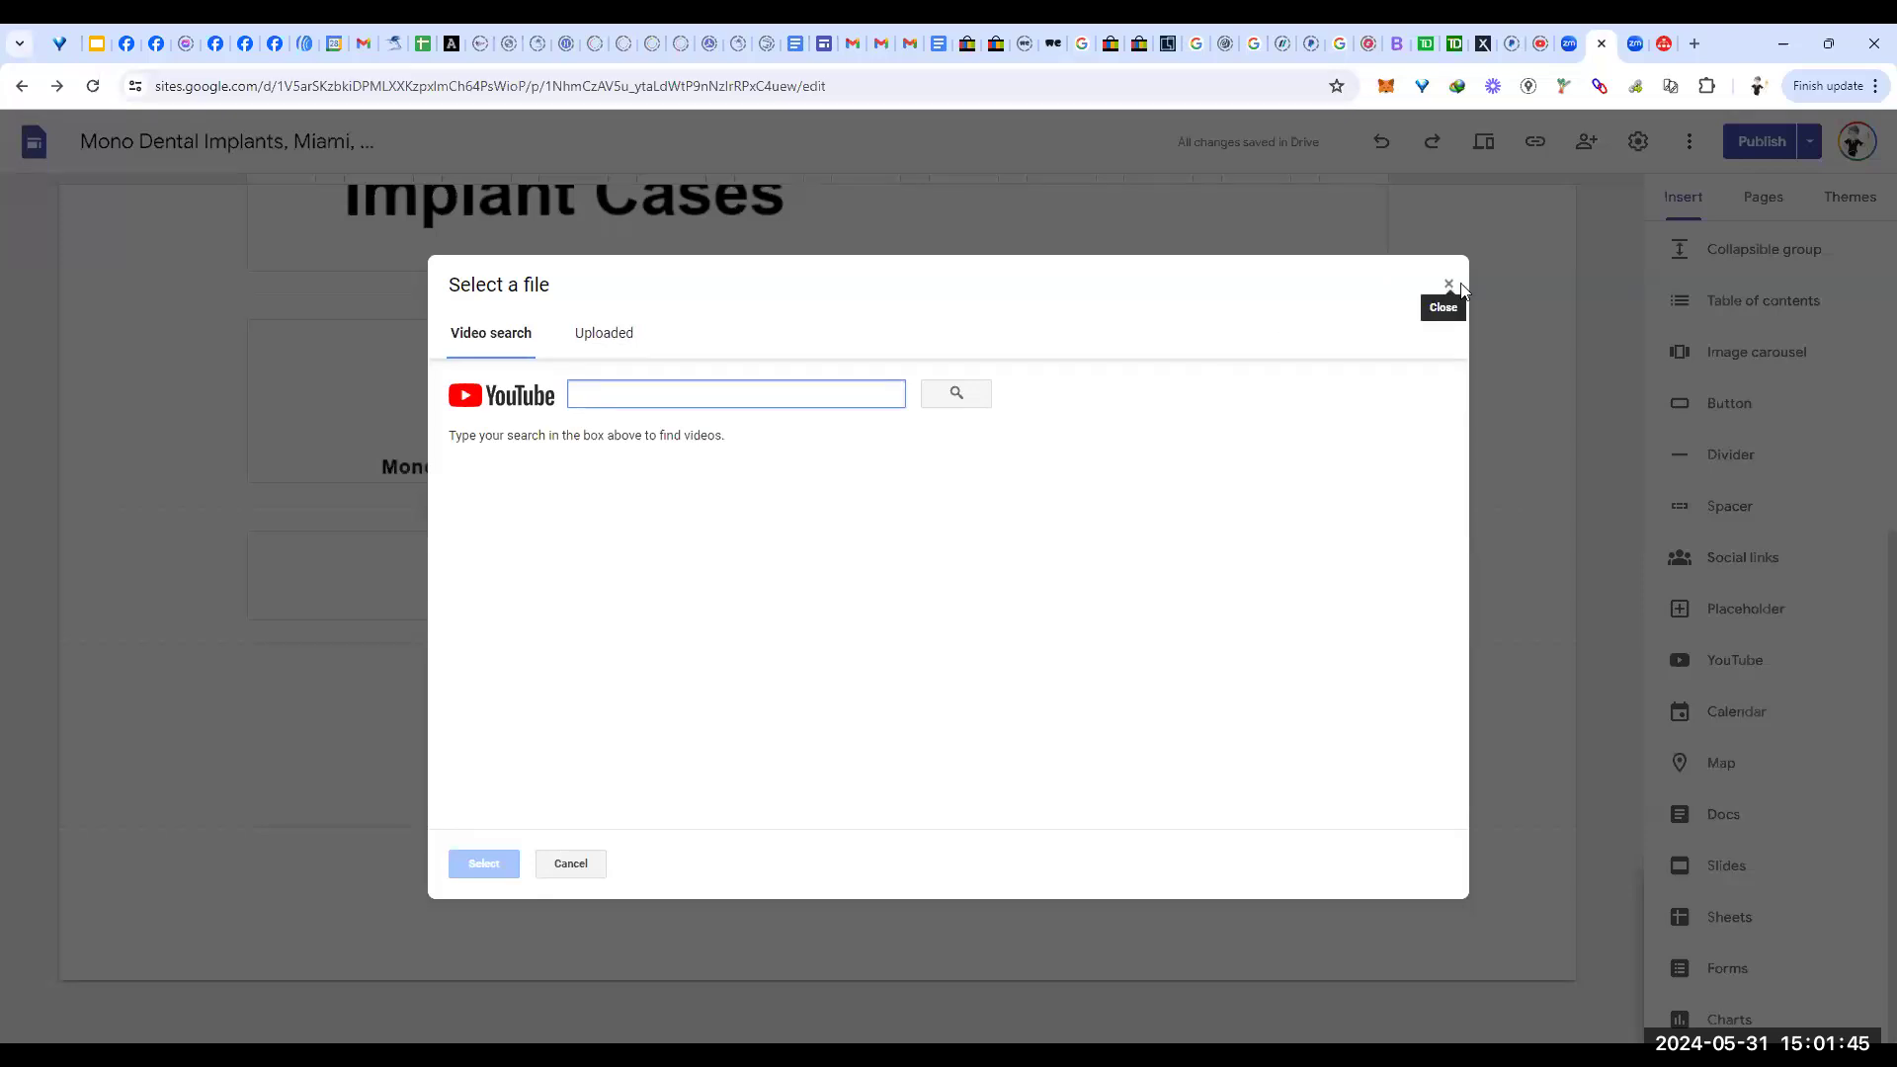
pyautogui.click(1449, 285)
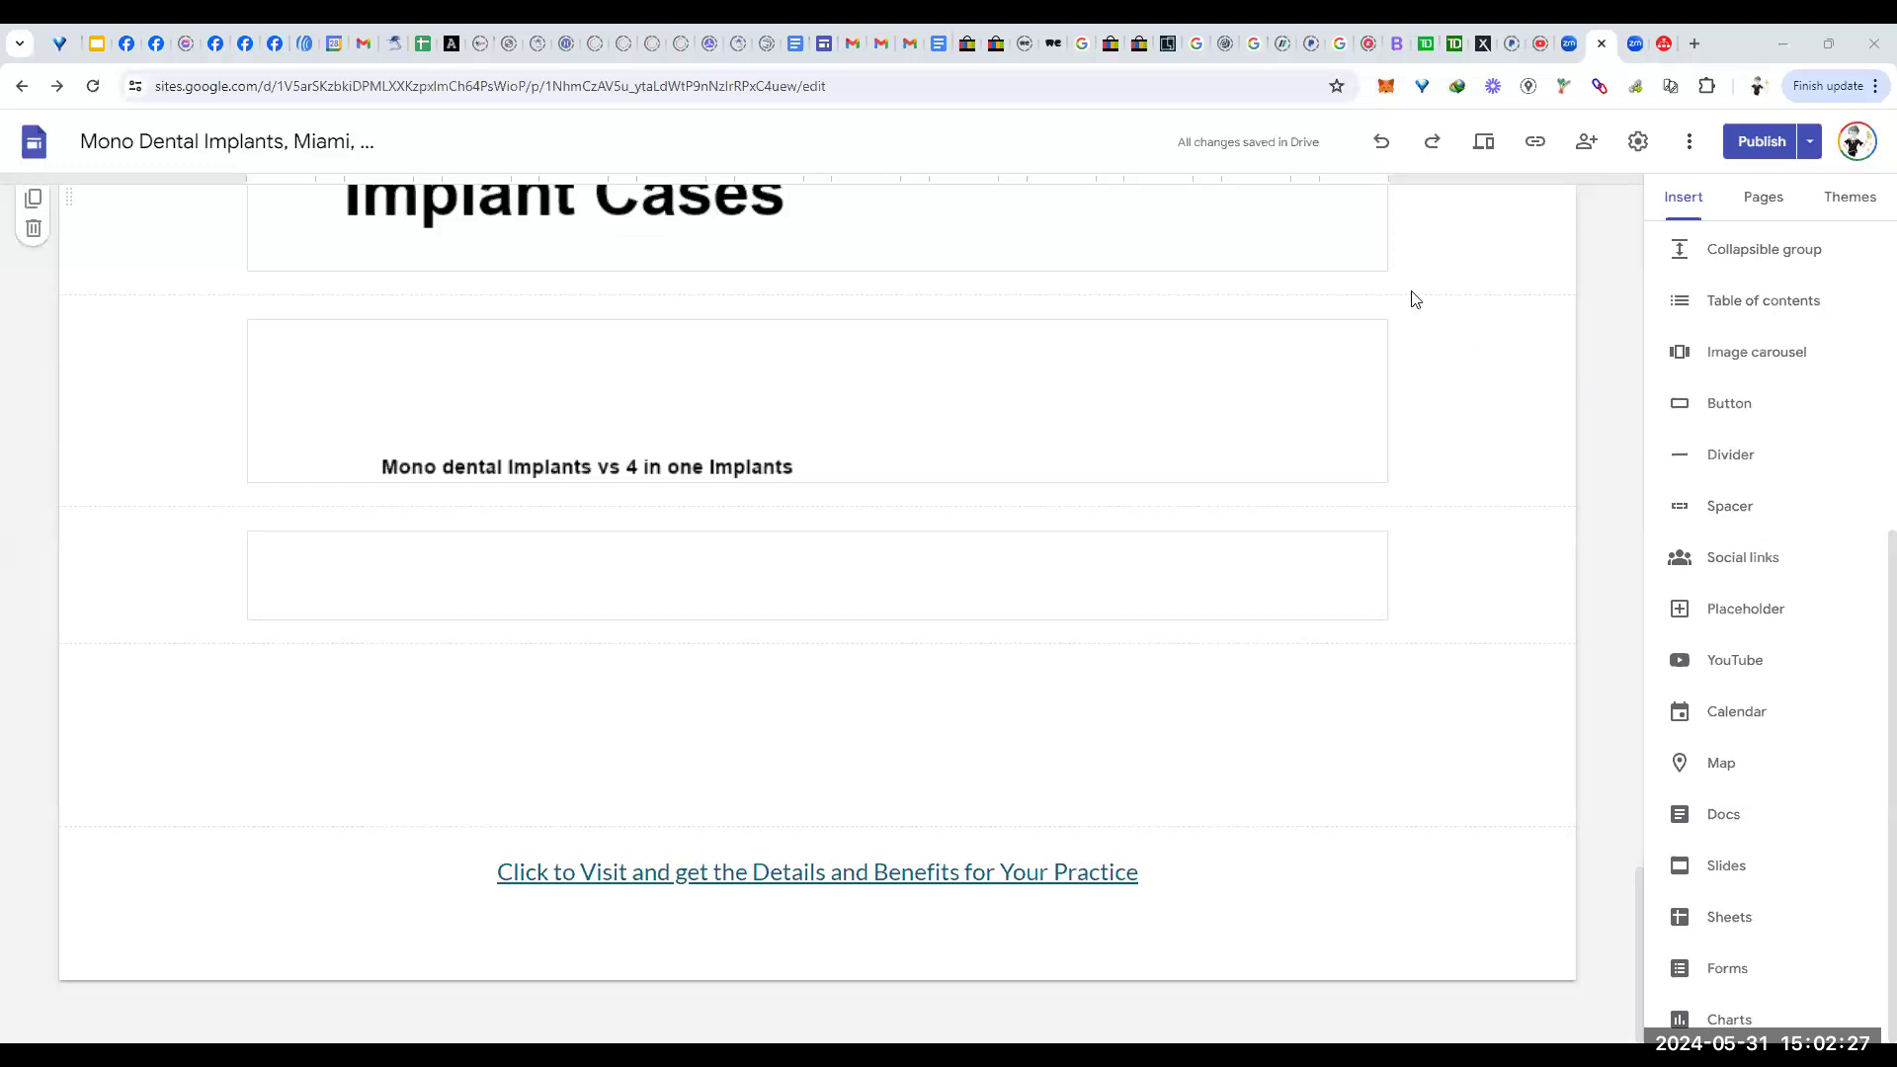
# Step: Copy the published site link using the toolbar's copy-link button and the Copy link option
pyautogui.scroll(20, 1520, 254)
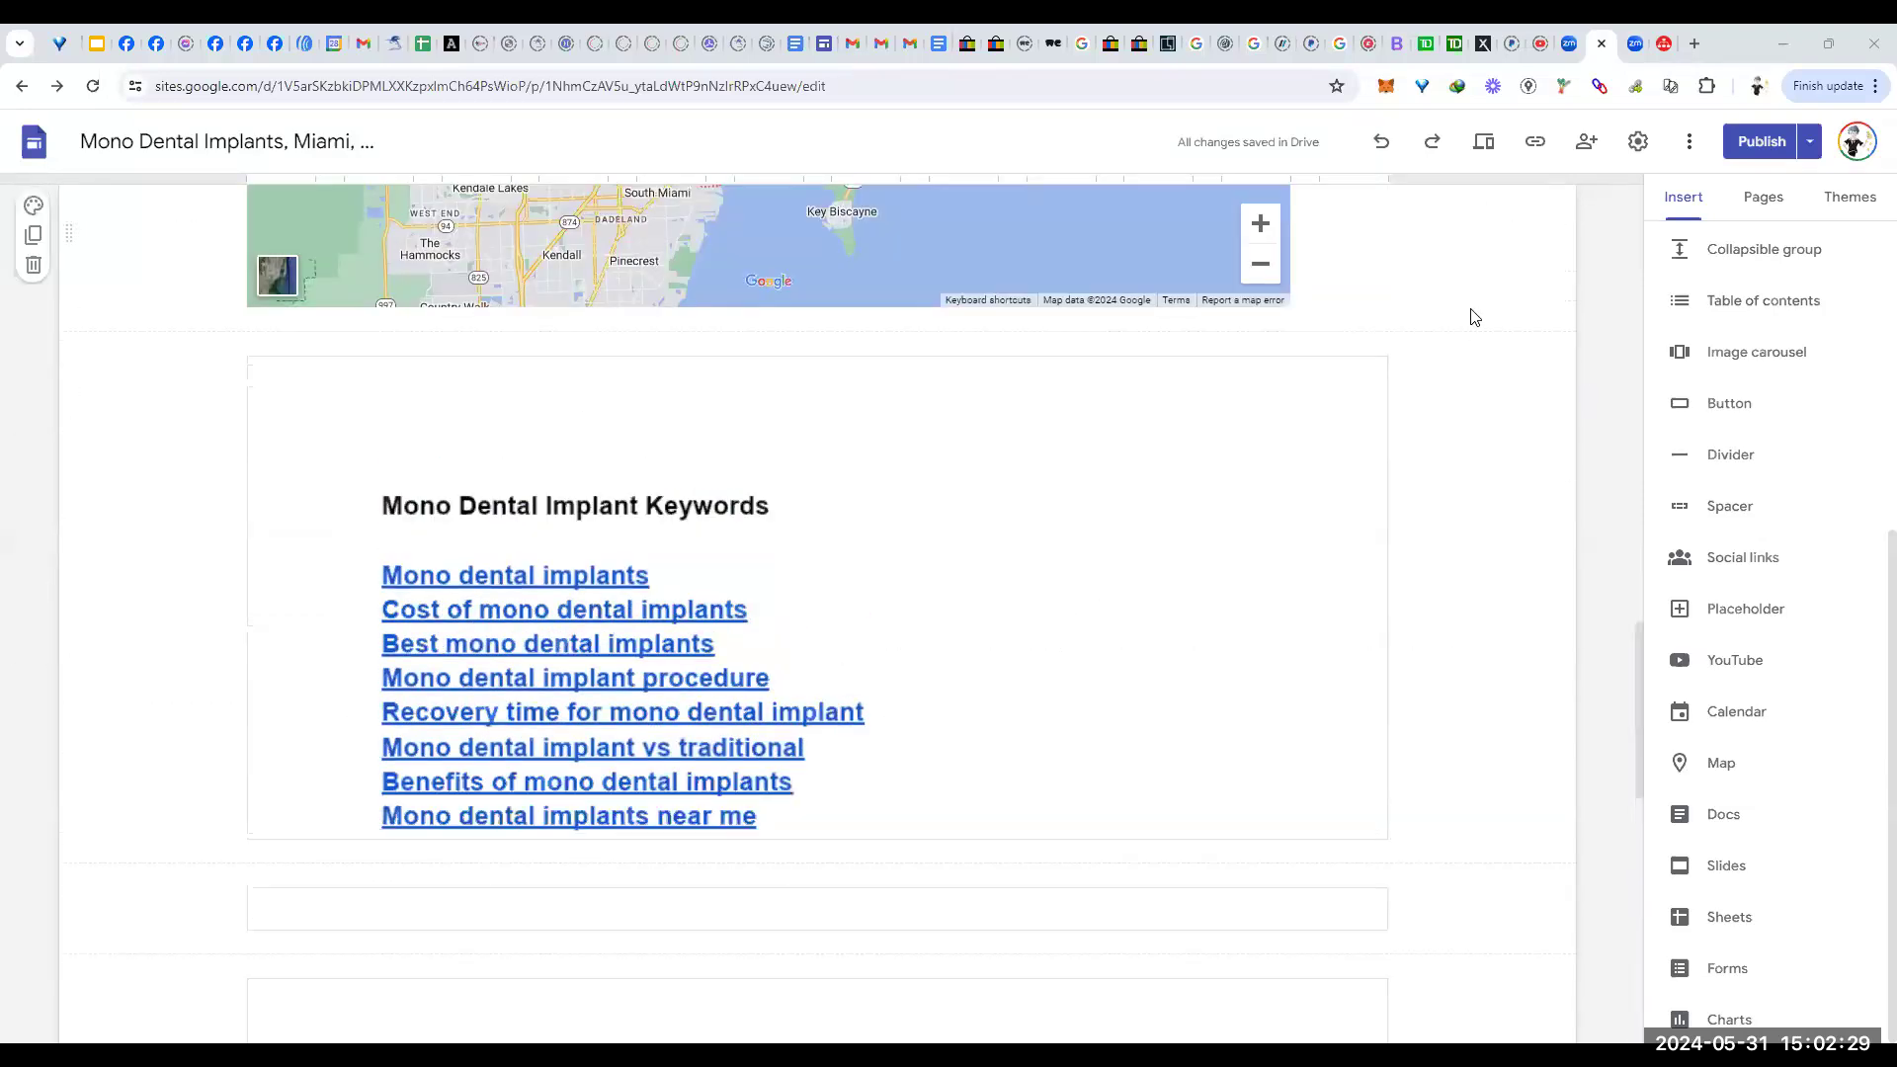
pyautogui.scroll(6, 1473, 316)
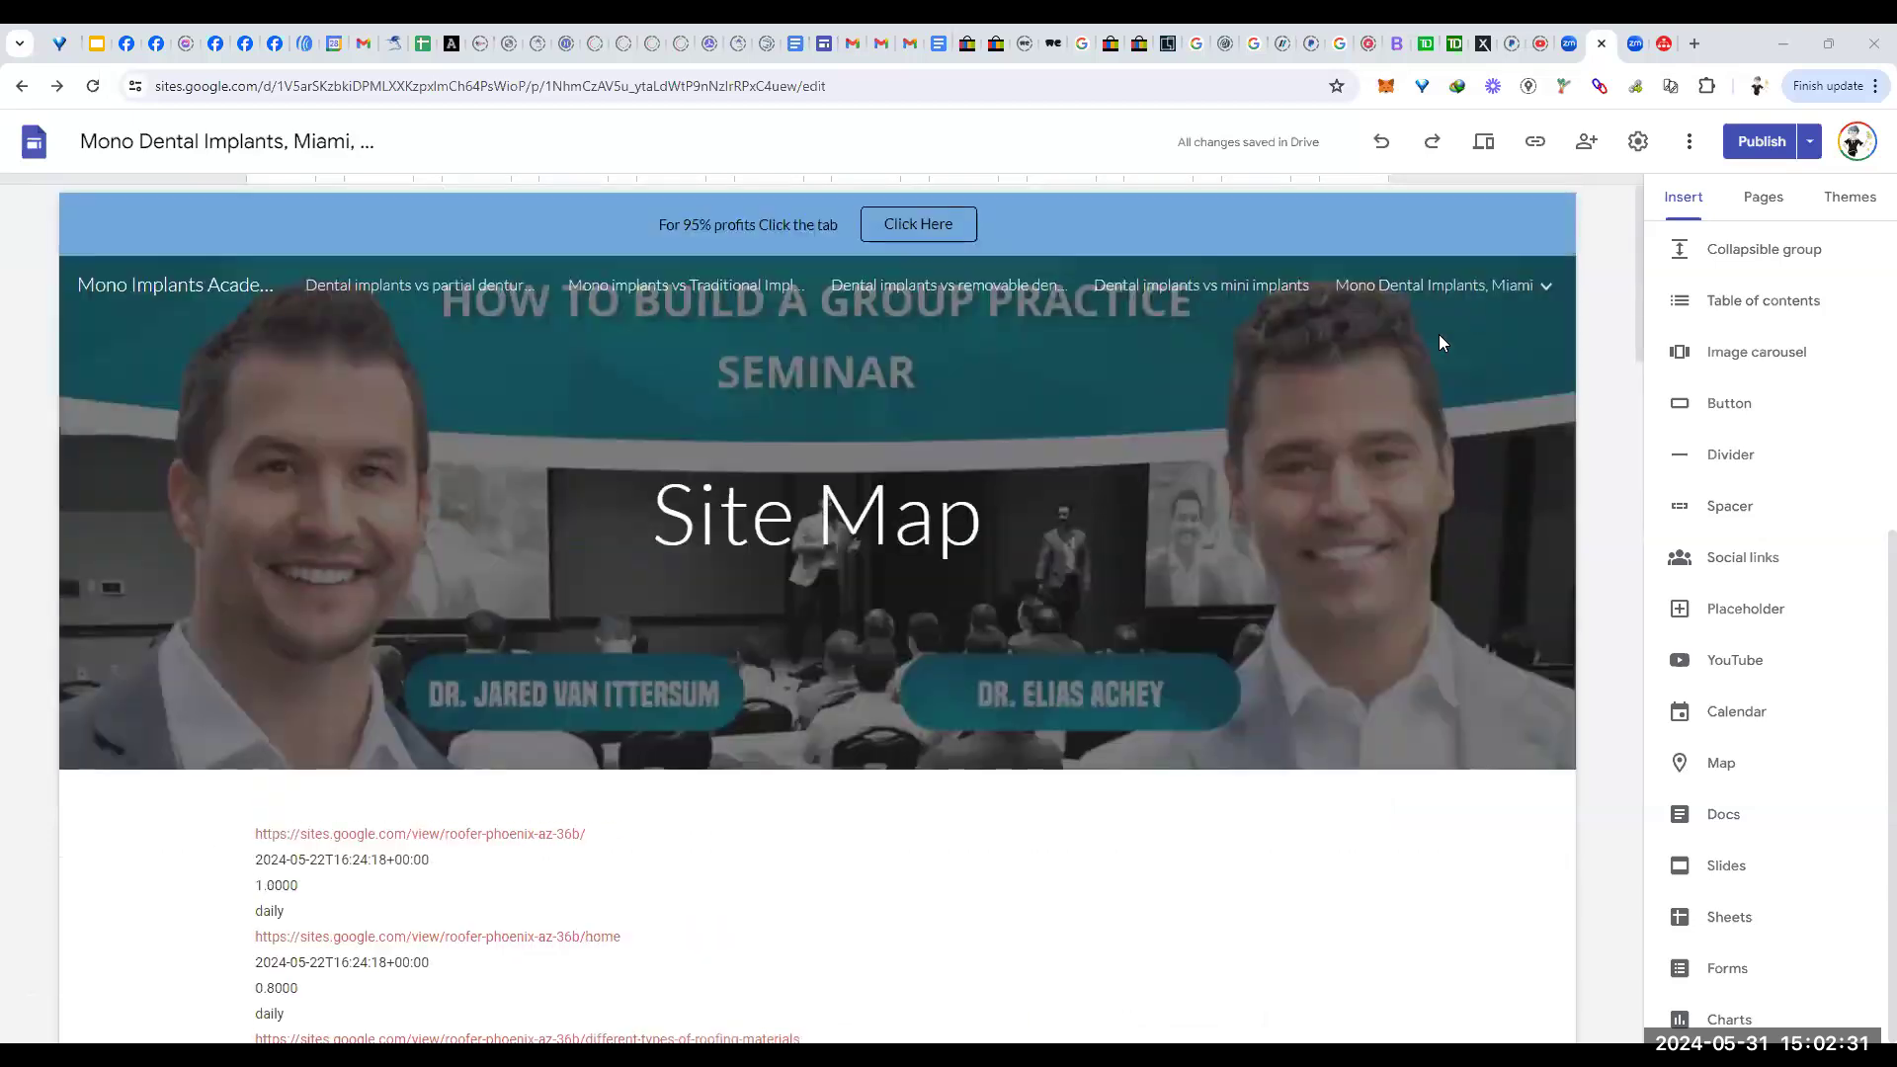
pyautogui.moveTo(650, 506); pyautogui.dragTo(986, 512)
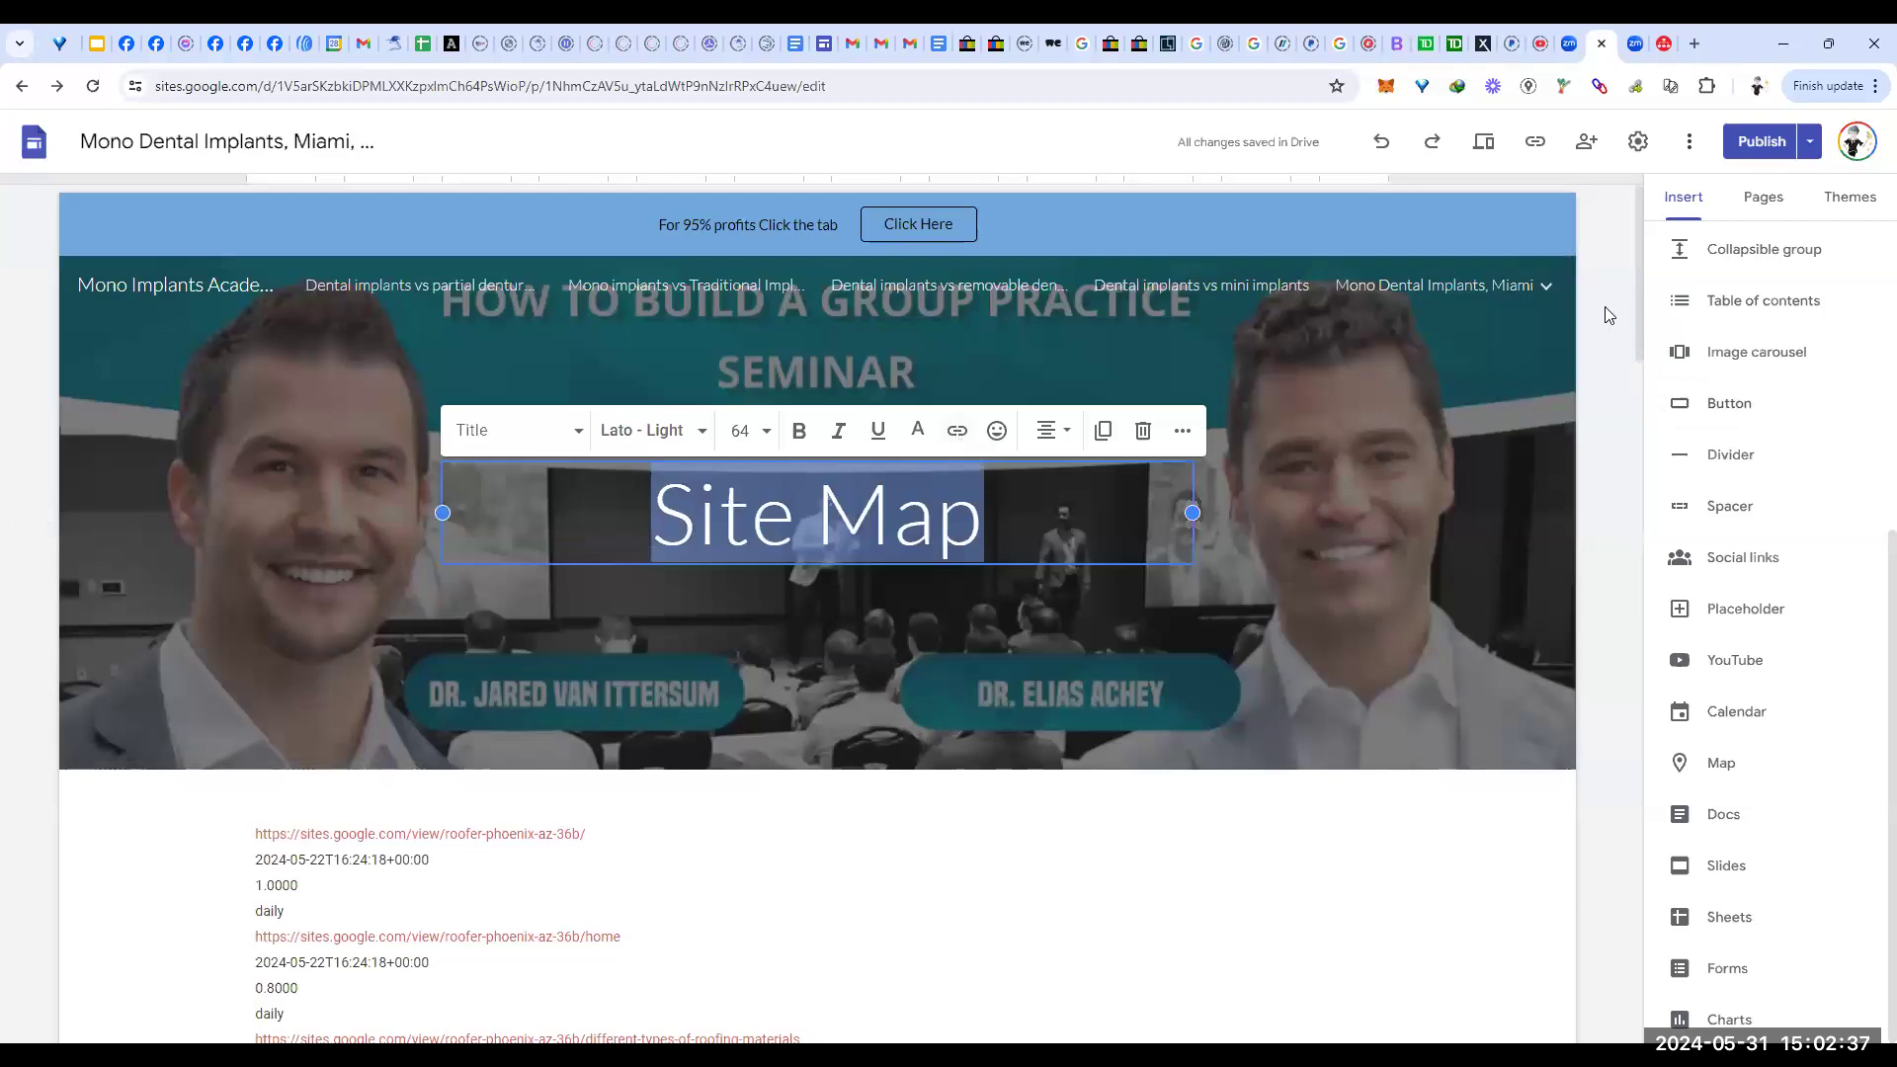
pyautogui.click(1535, 143)
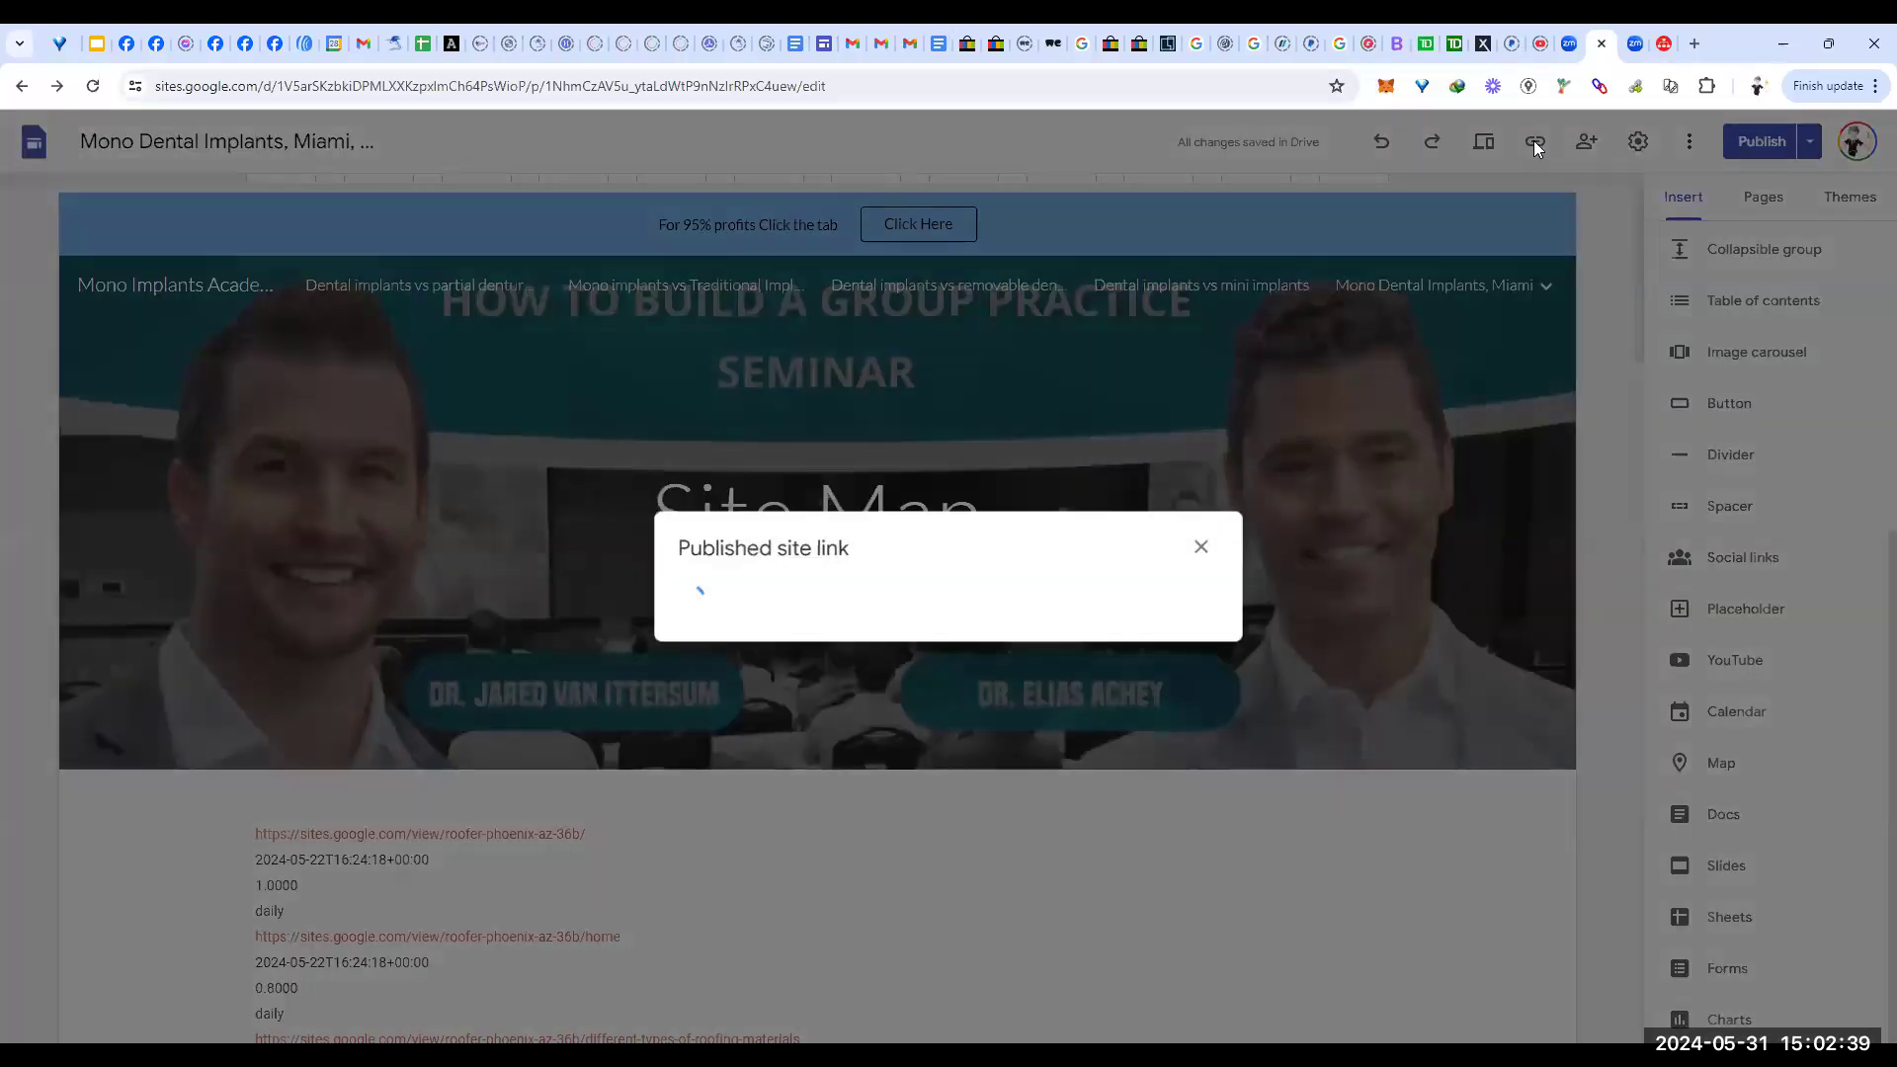
pyautogui.click(1177, 591)
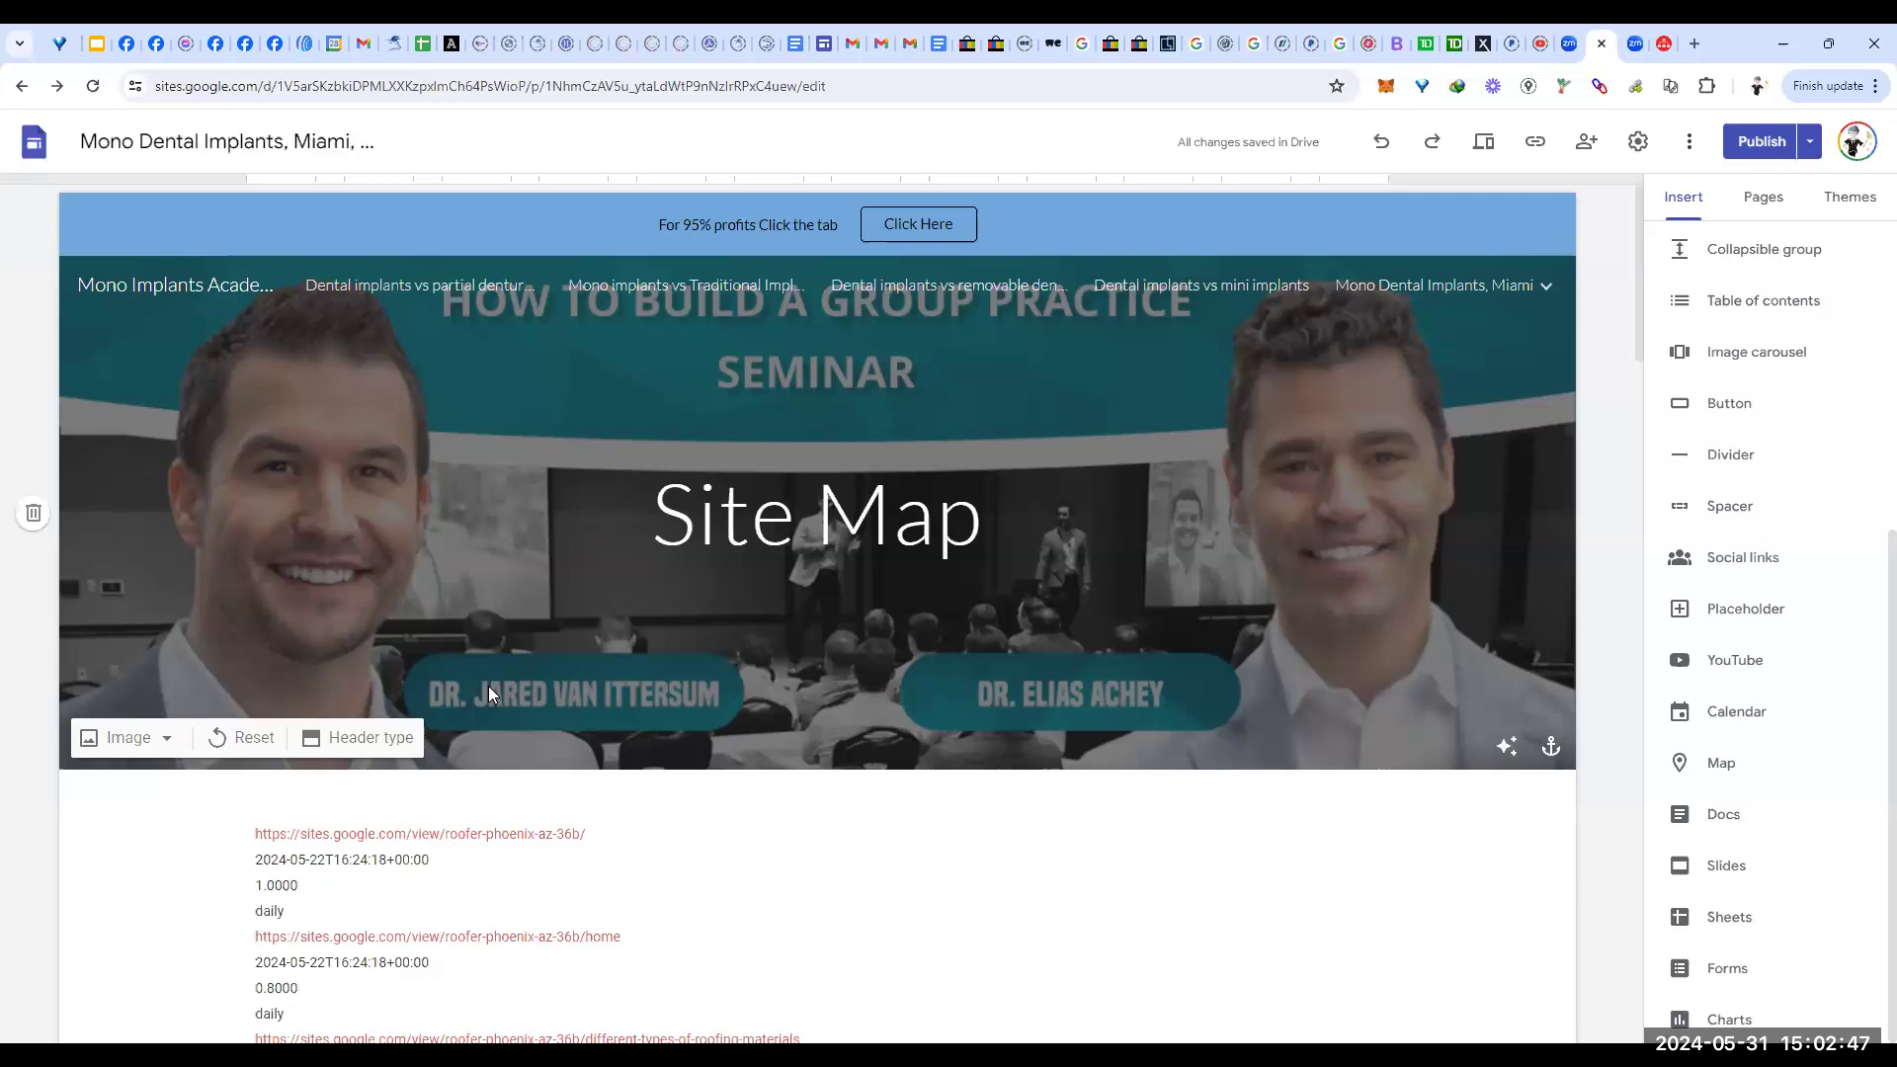
# Step: Show the Pages list and check the options of the Miami page and the second Site Map page
pyautogui.click(1760, 195)
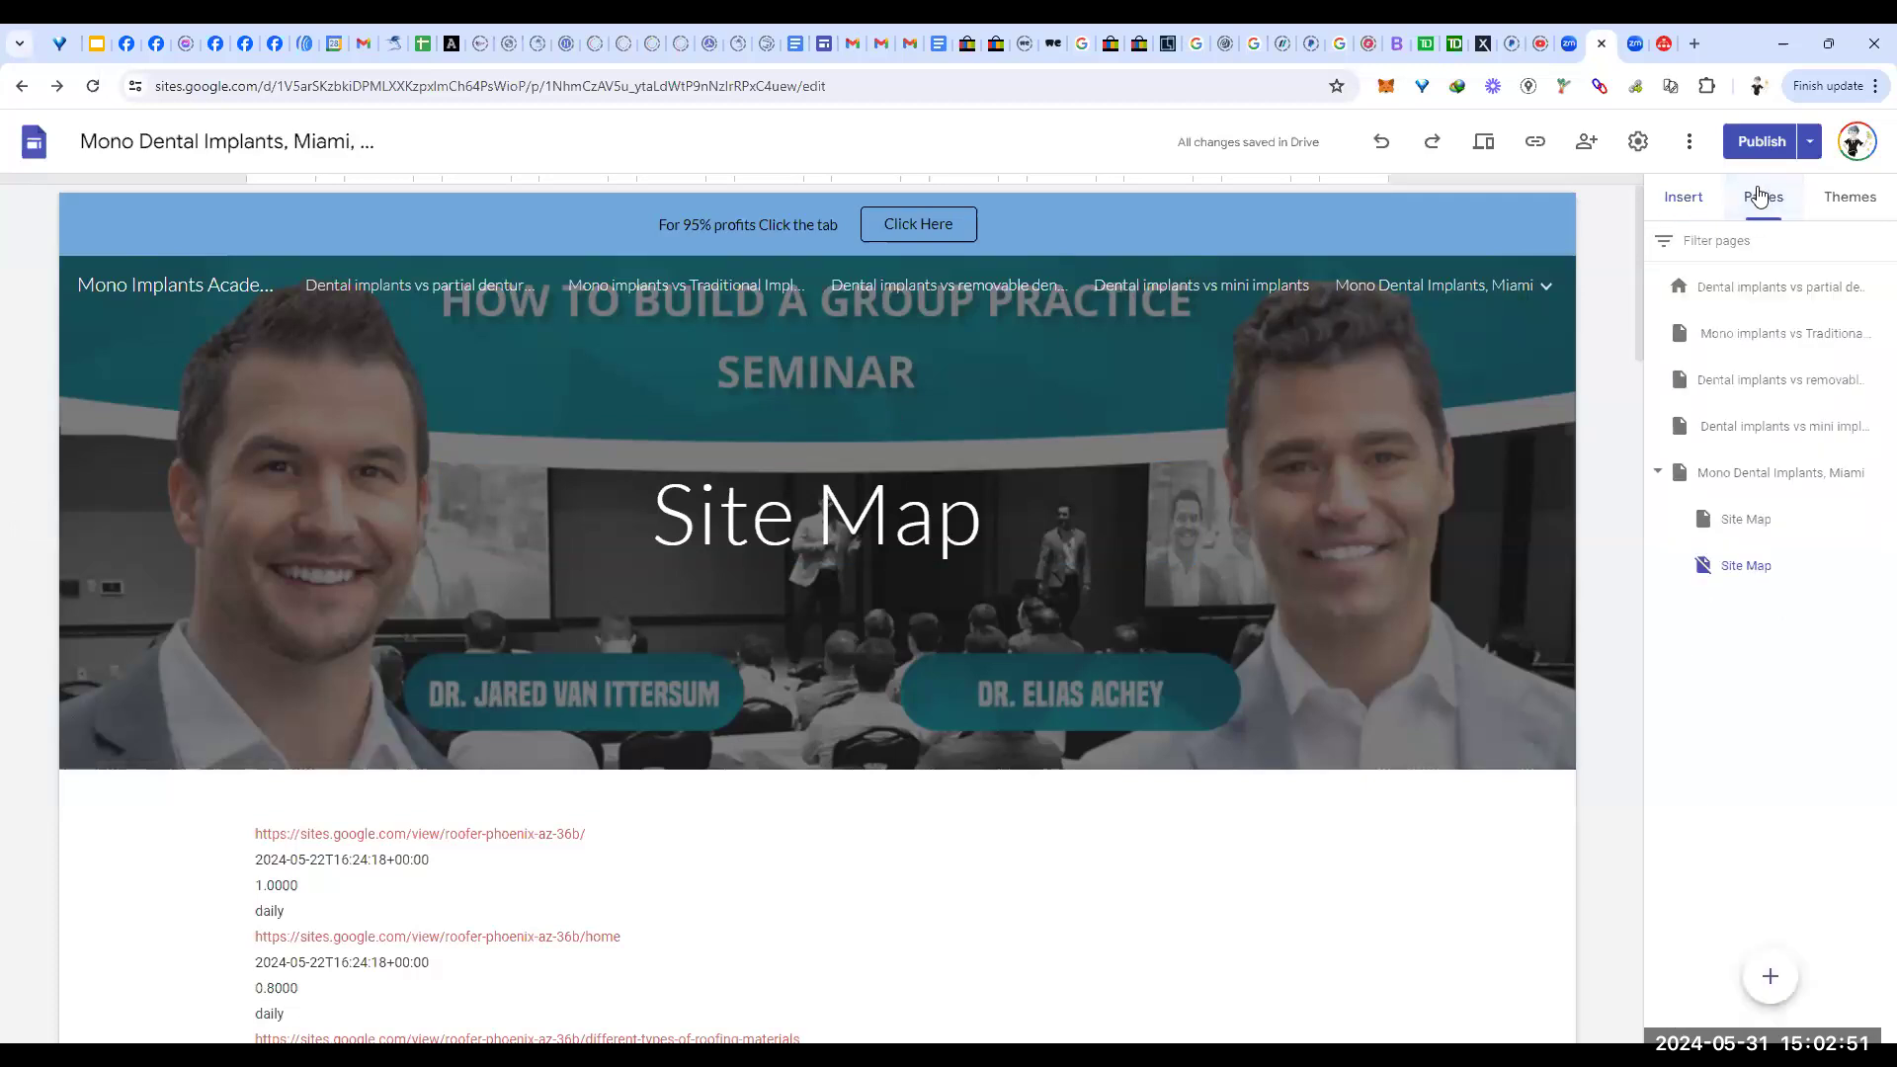
pyautogui.moveTo(1858, 477)
pyautogui.click(1877, 477)
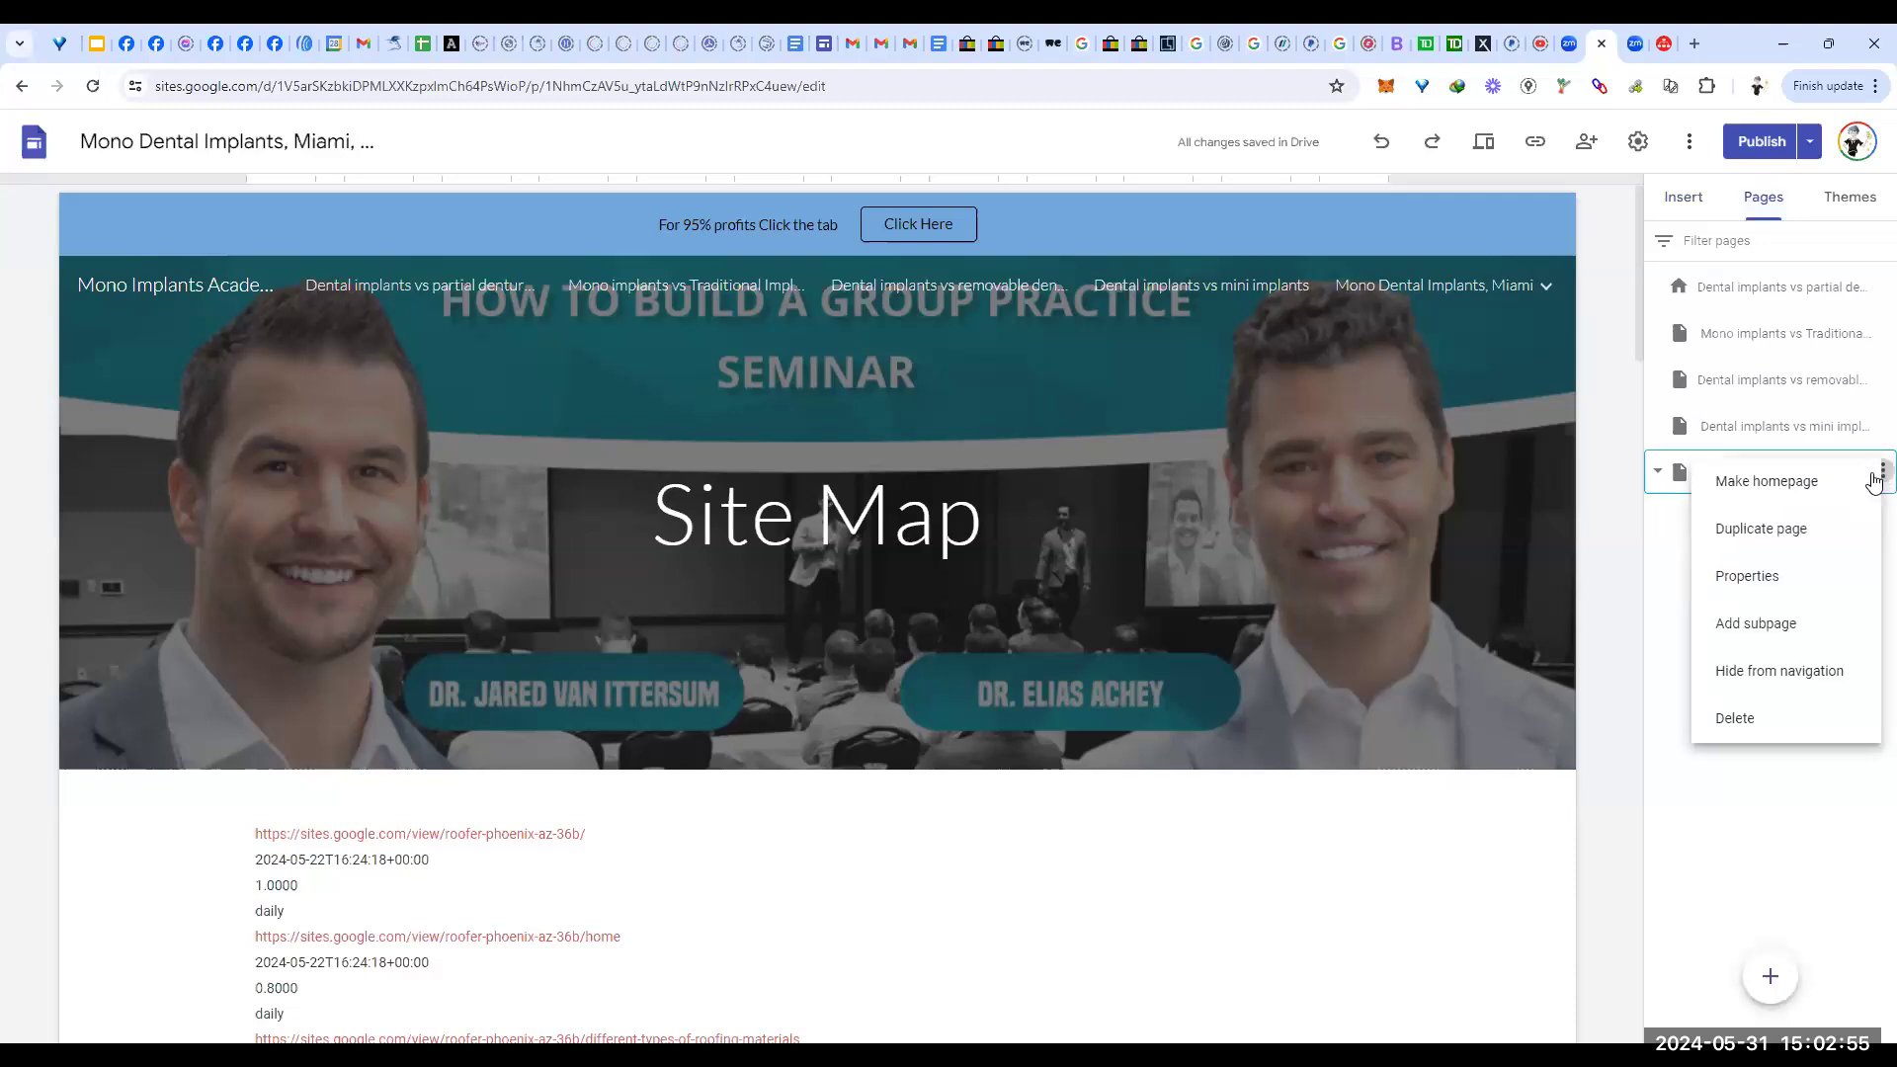
pyautogui.click(1746, 845)
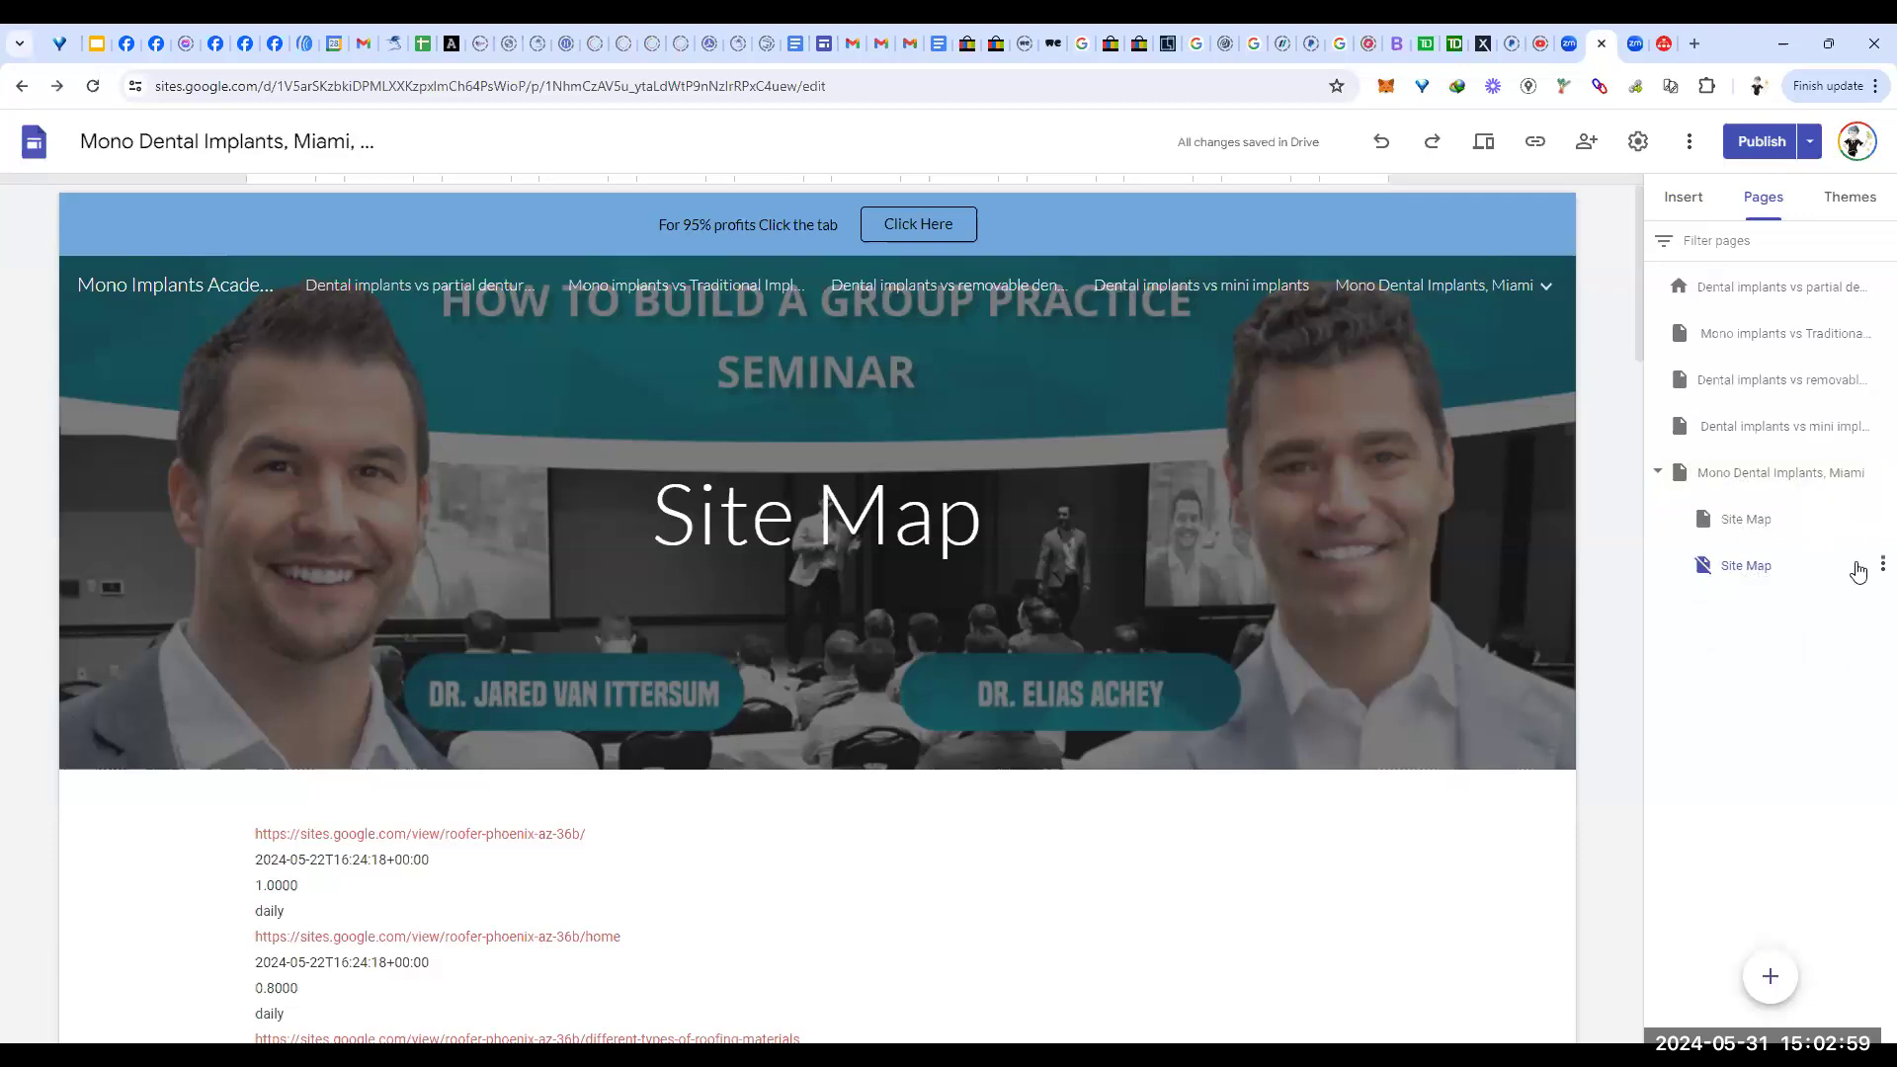
pyautogui.click(1882, 565)
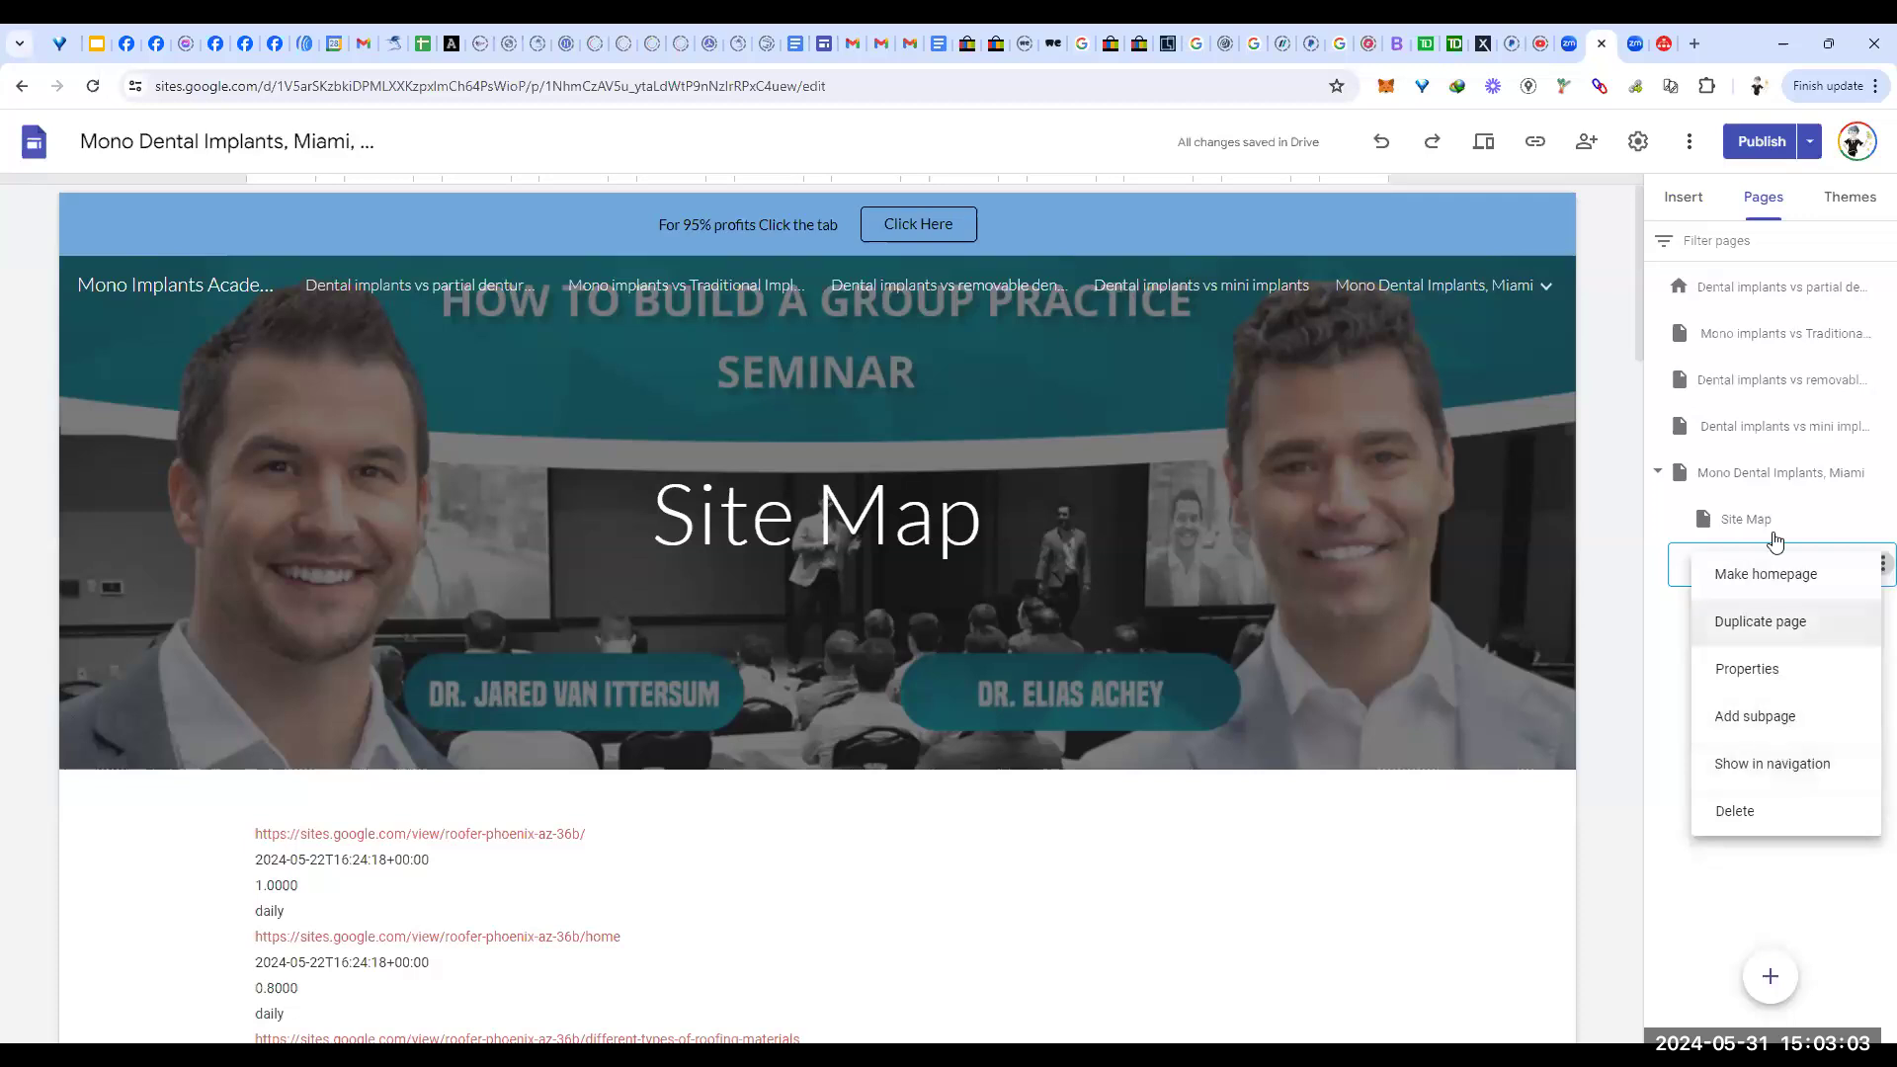
pyautogui.click(1696, 873)
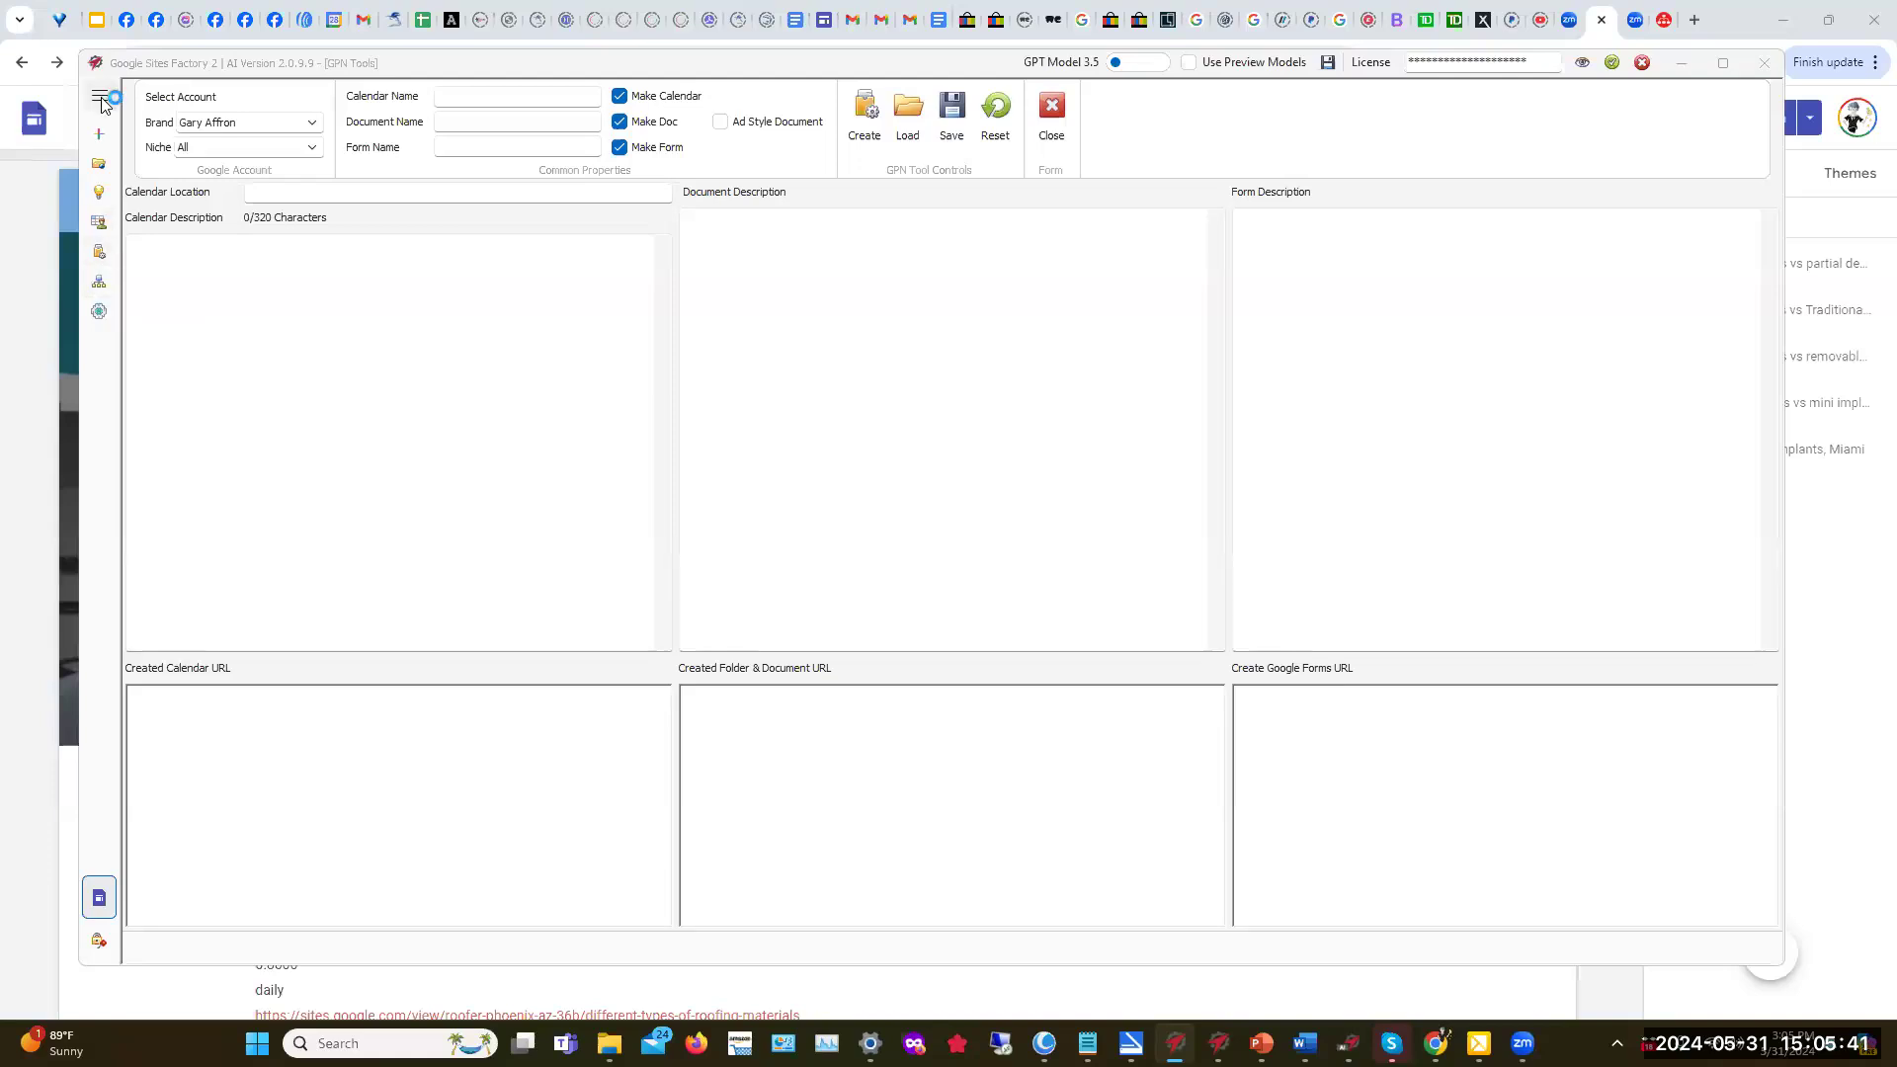
# Step: Open the GPN Builder, keep the current brand account, and enter 'Mono dental Implants' as the search keyword
pyautogui.click(101, 285)
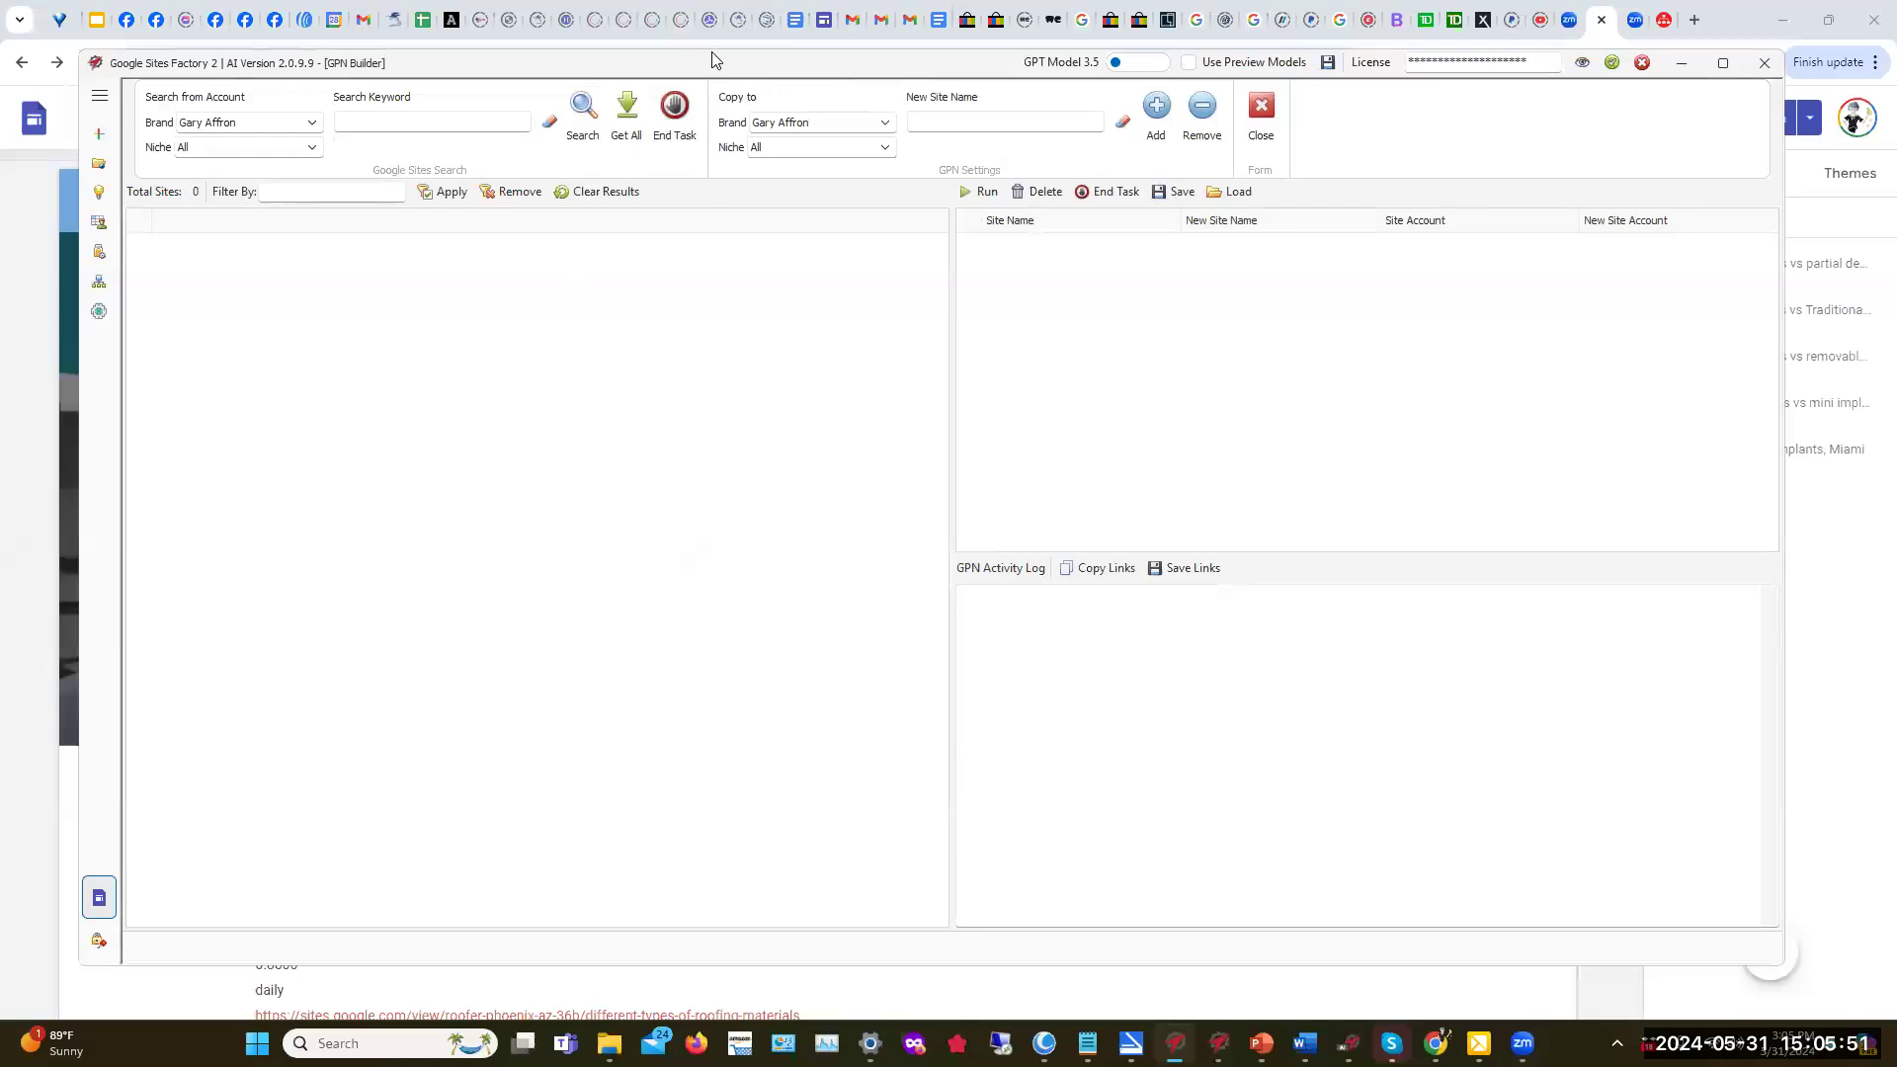
pyautogui.click(350, 122)
pyautogui.click(314, 124)
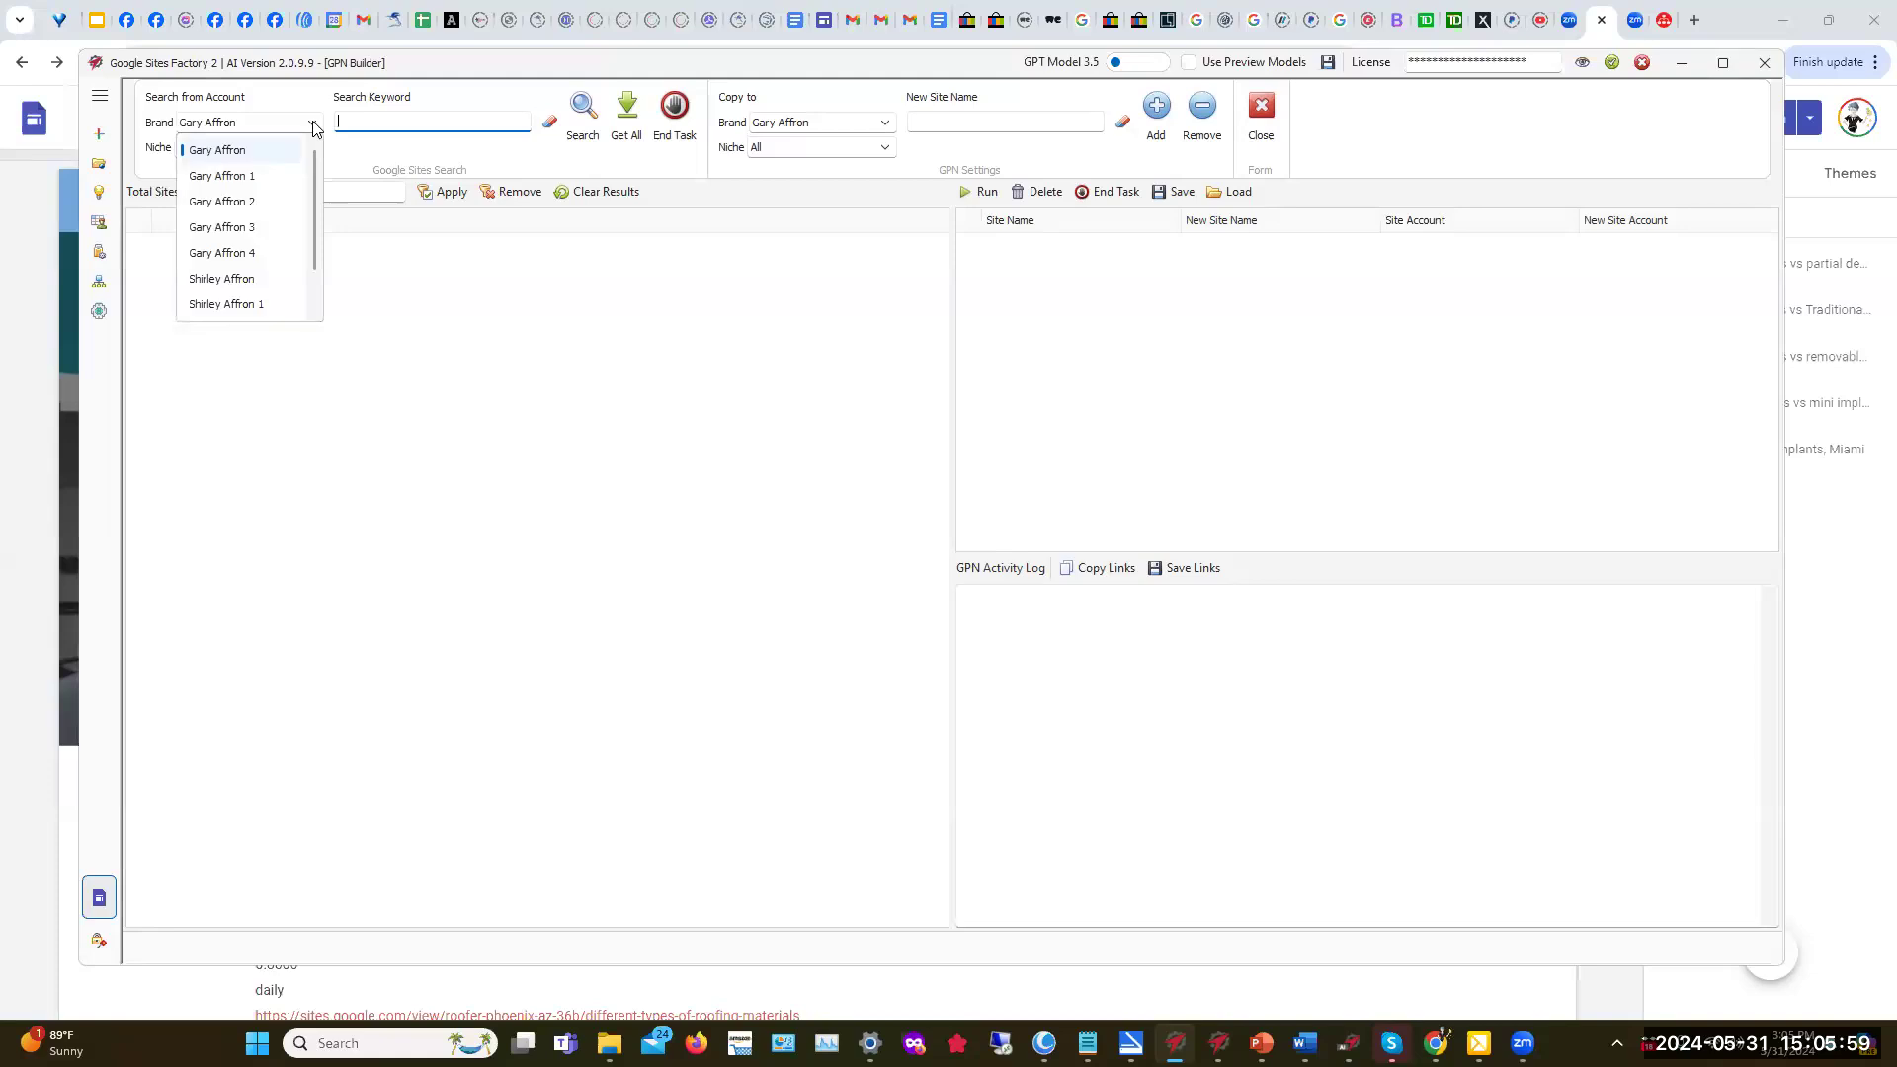
pyautogui.click(235, 151)
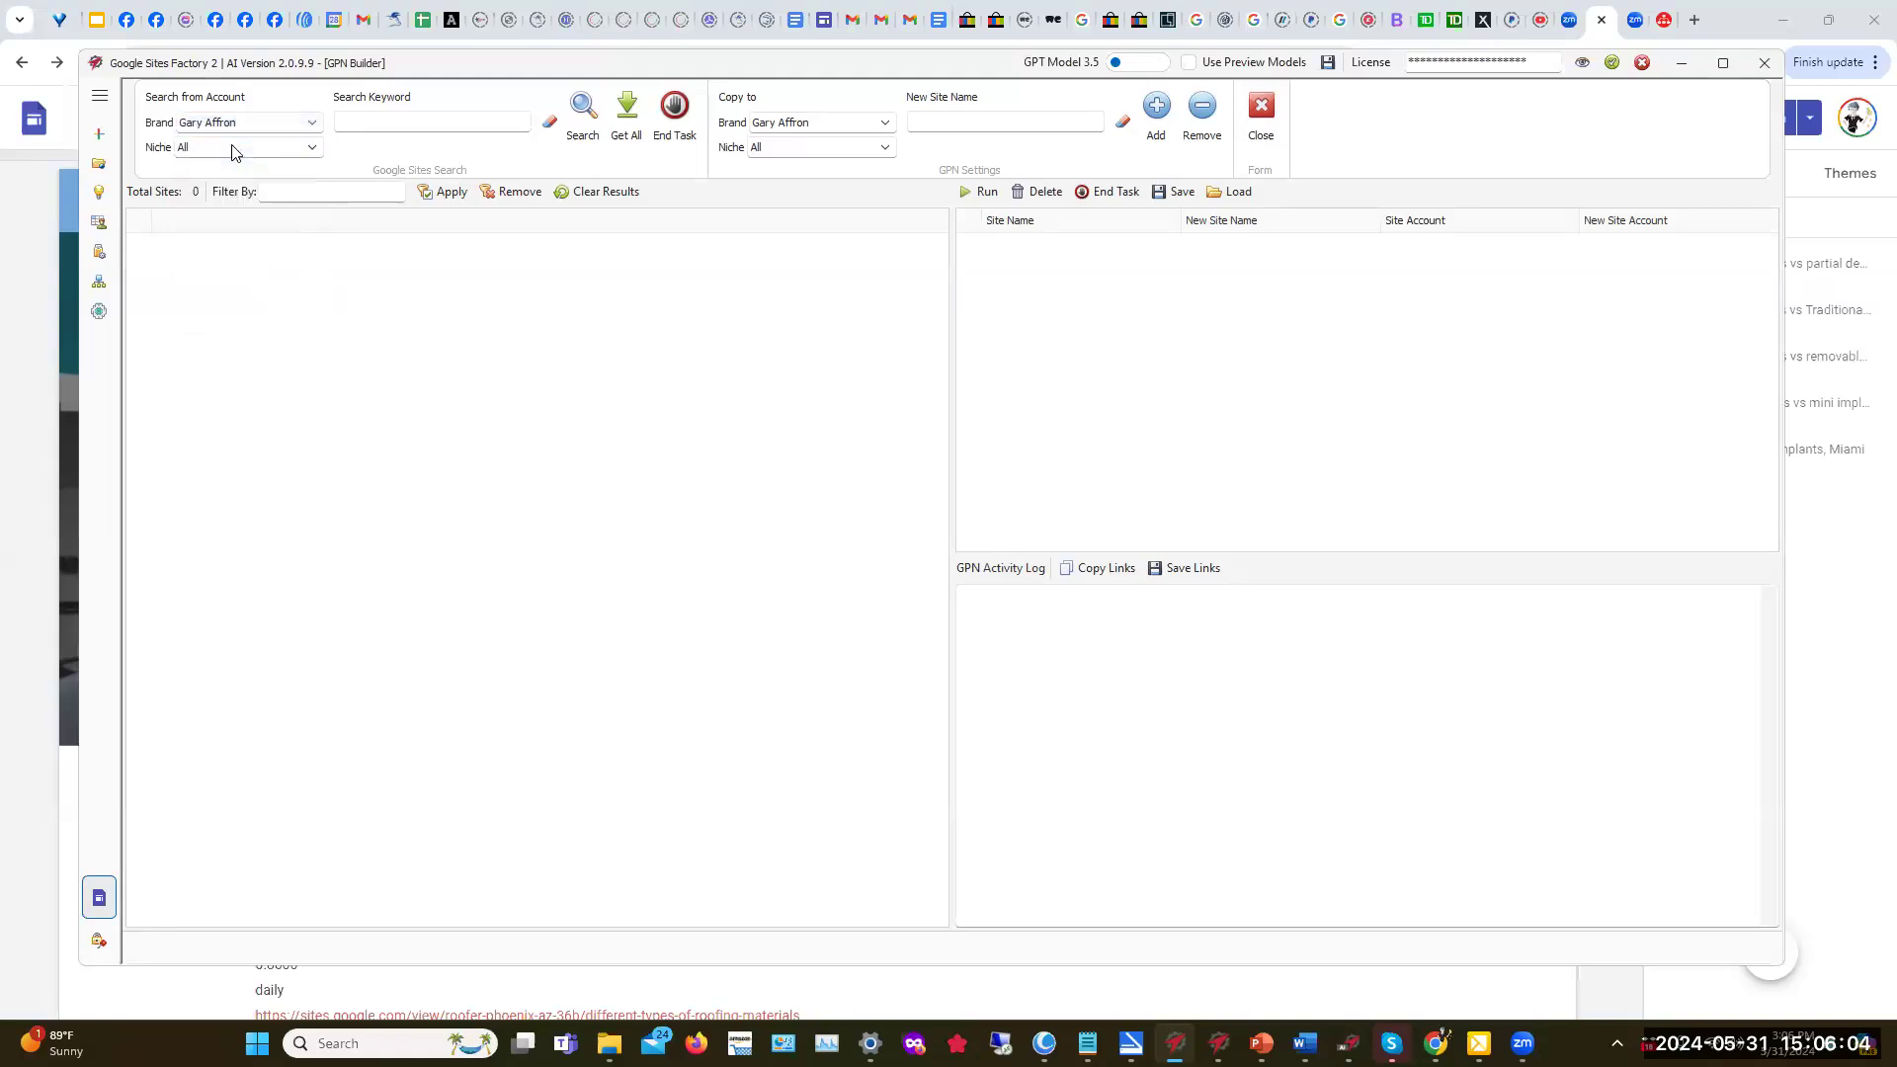
pyautogui.click(362, 123)
pyautogui.write('Mono dental Implants')
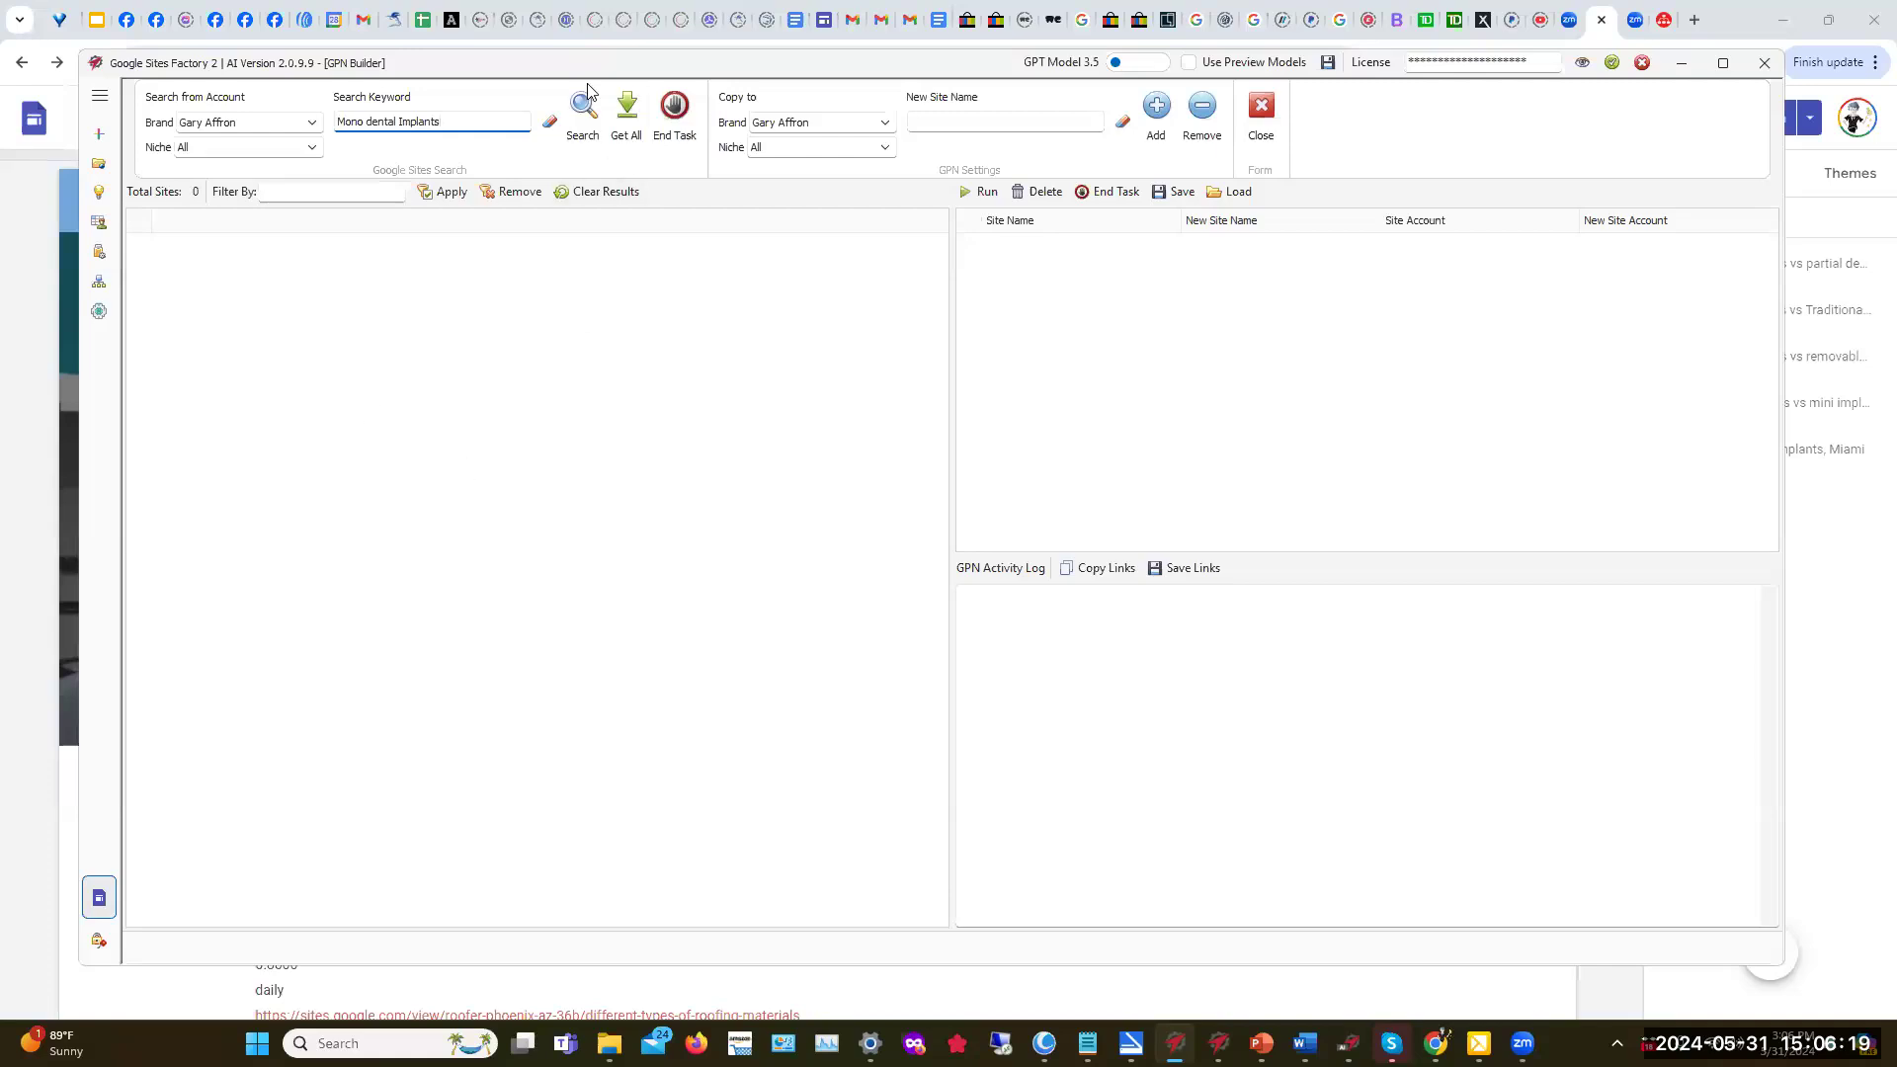
# Step: Search and fetch all account sites, then pick 'Mono Dental Implants, Deltonia, Fl' as the source site
pyautogui.click(584, 113)
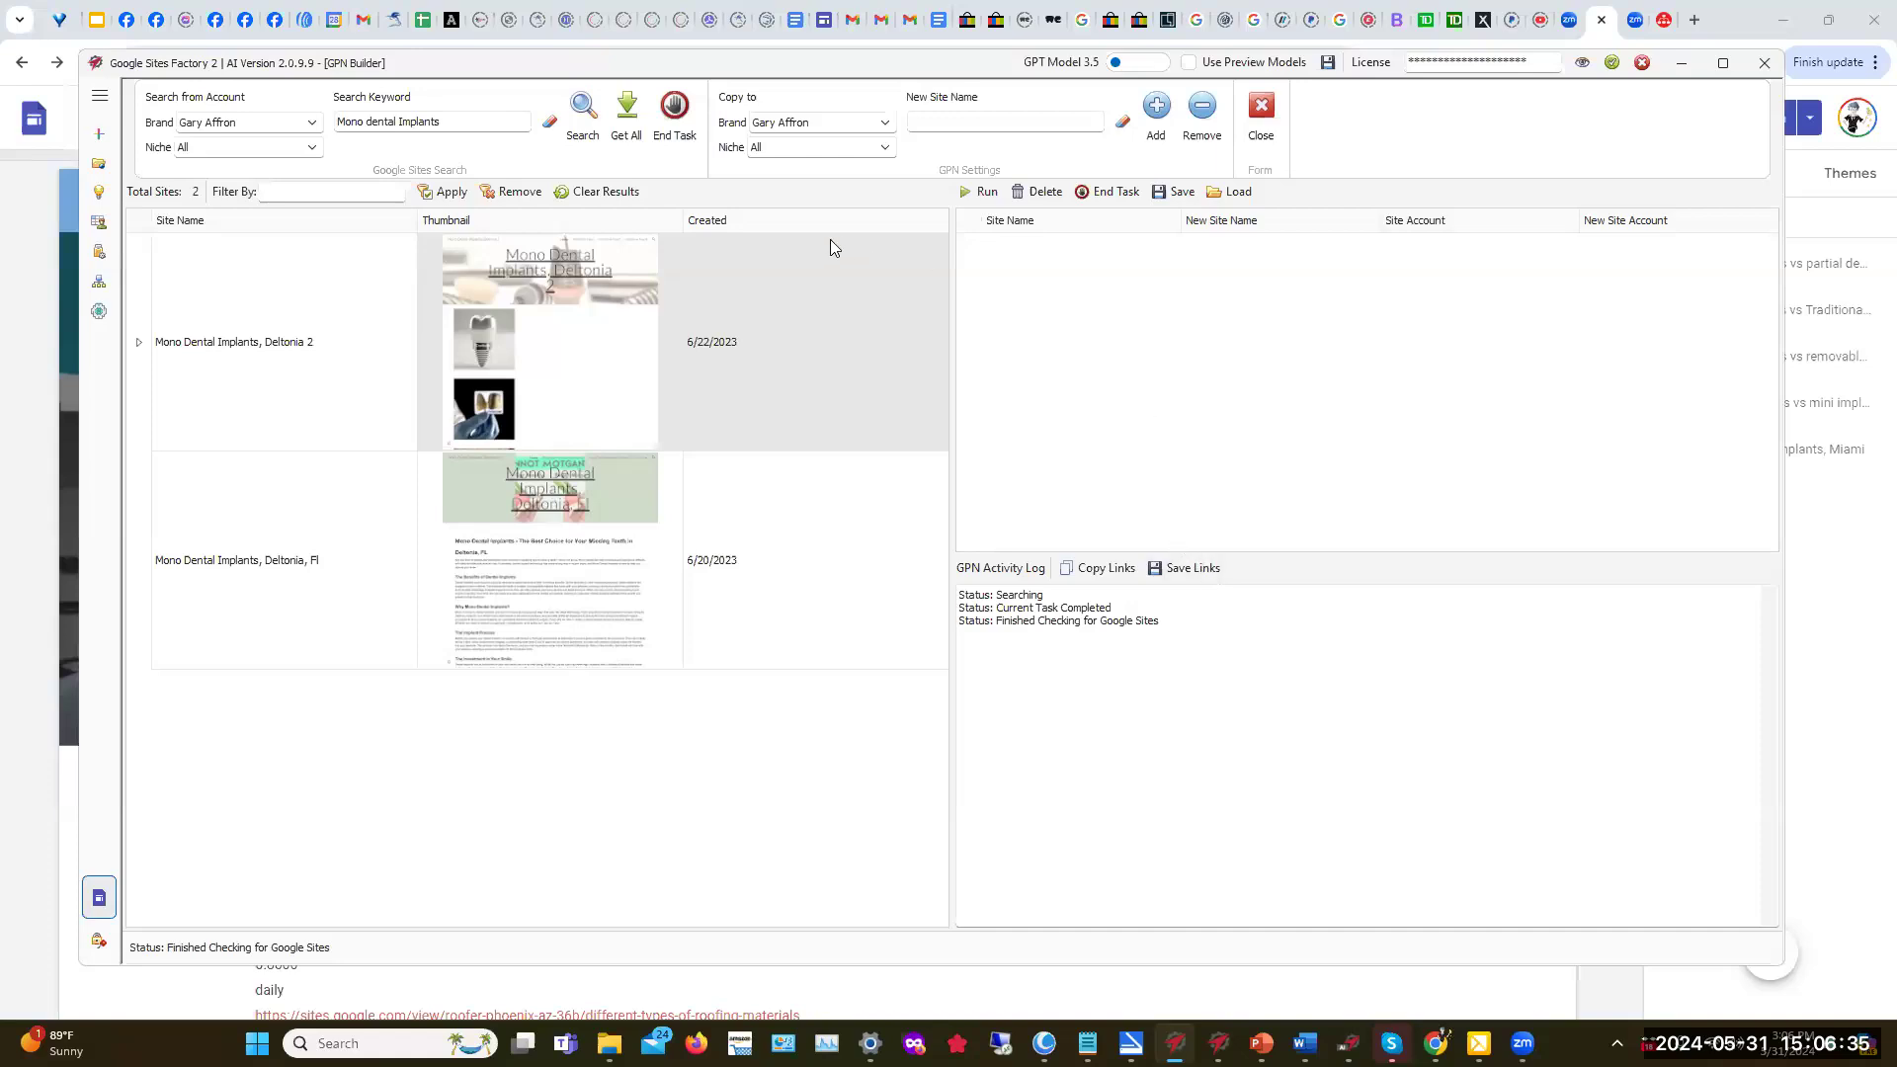
pyautogui.click(627, 107)
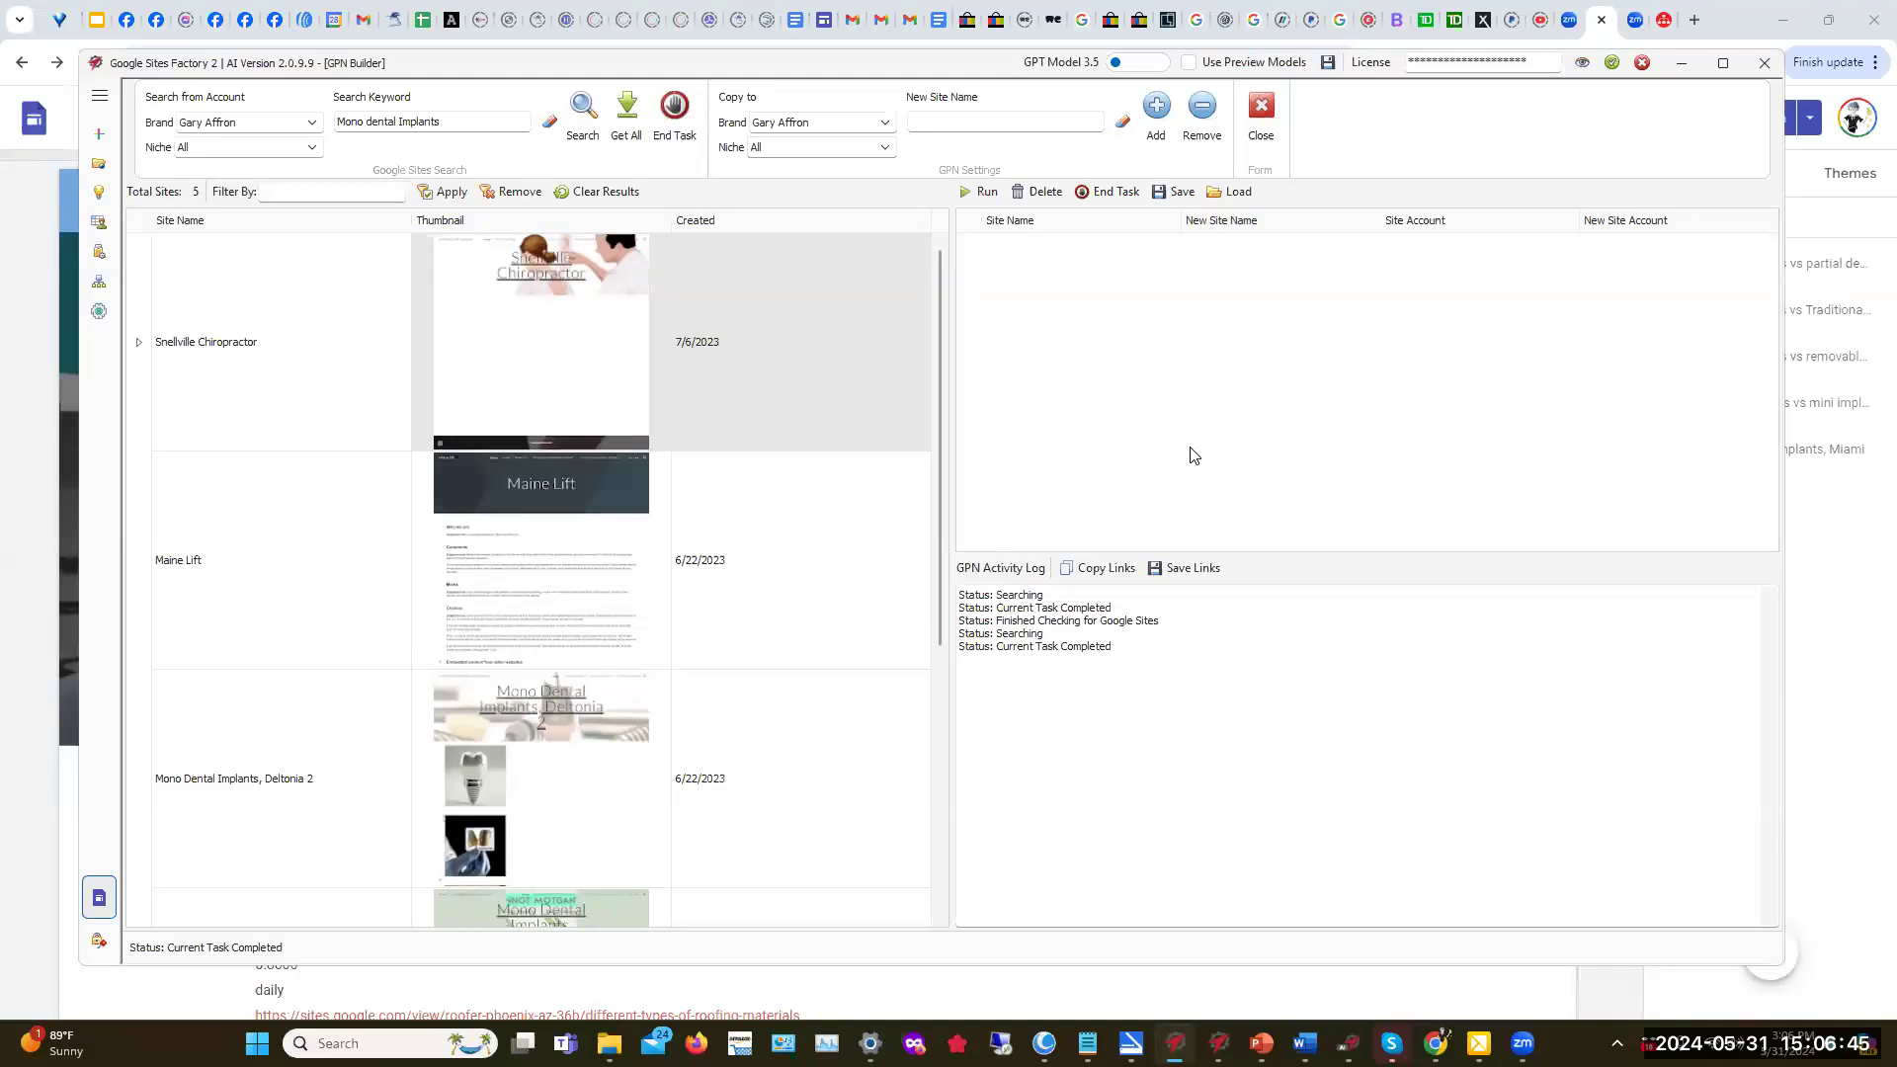
pyautogui.scroll(-2, 741, 533)
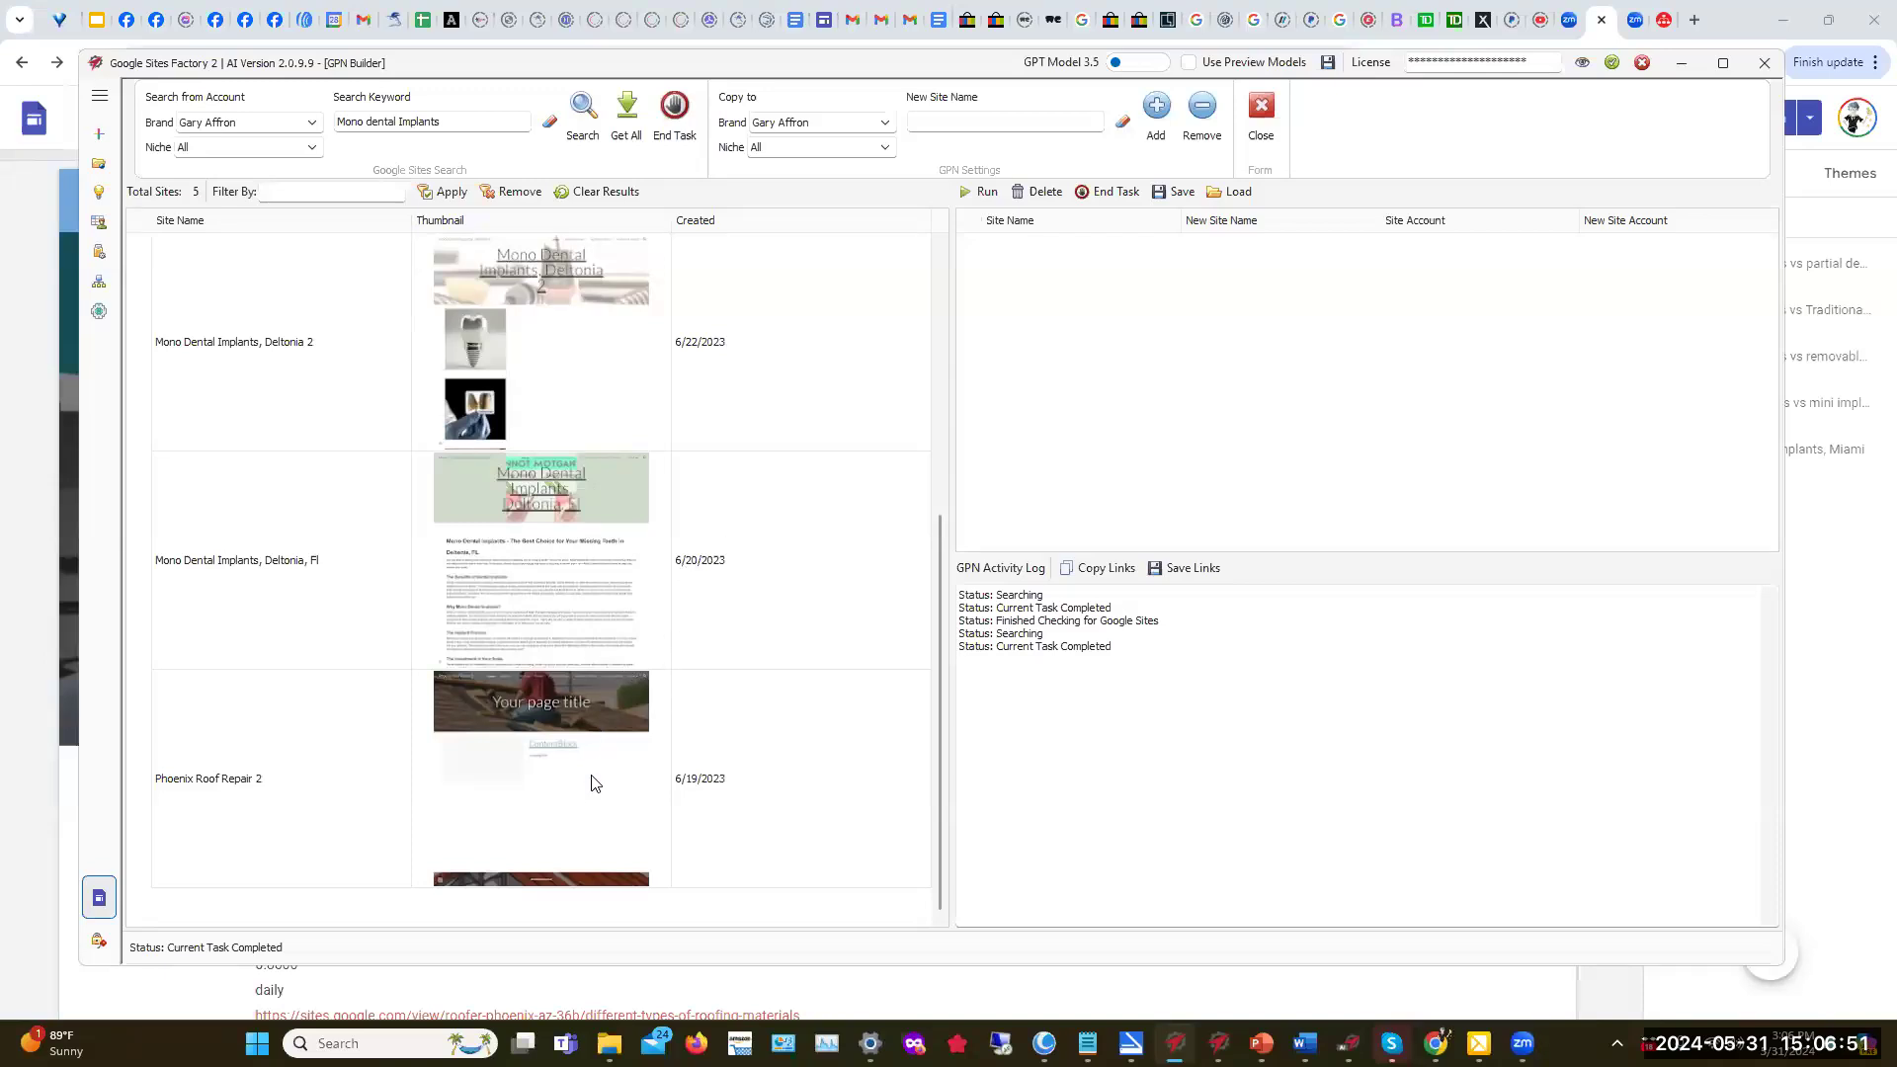
pyautogui.scroll(2, 614, 662)
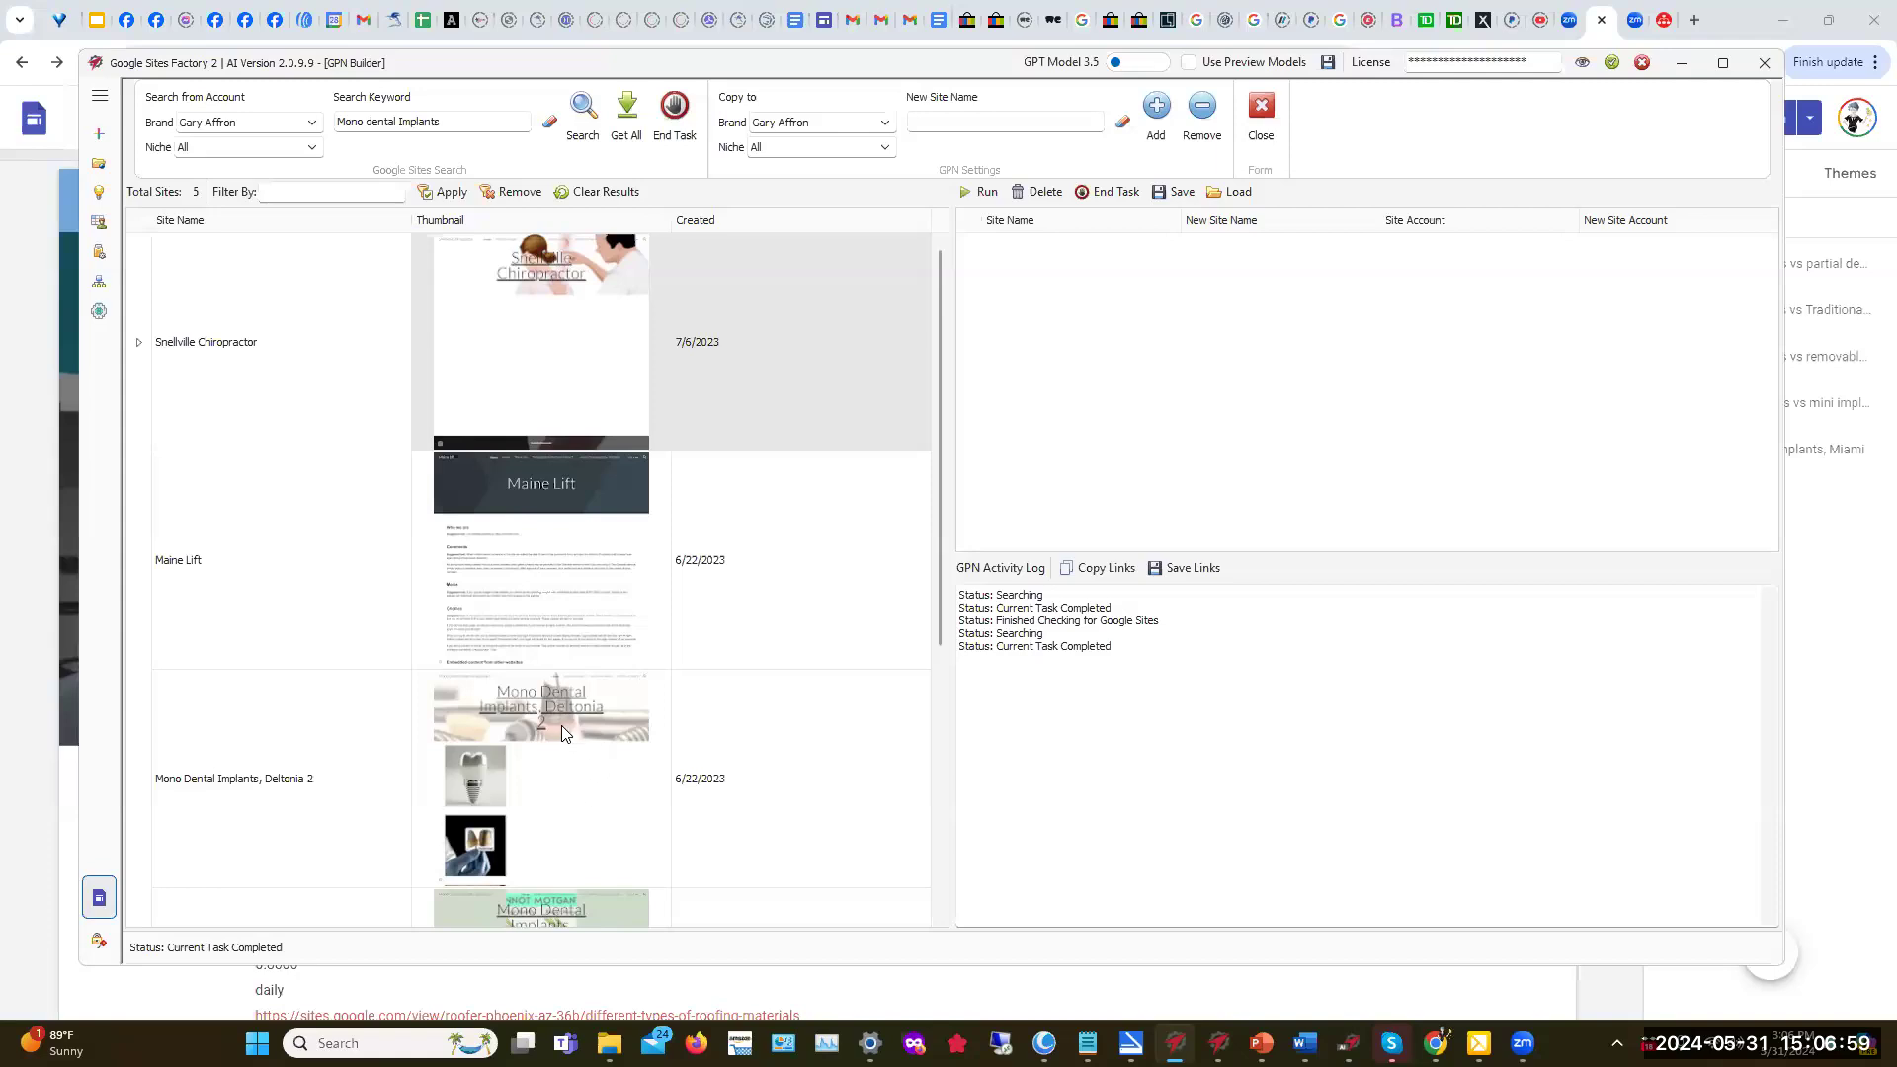
pyautogui.scroll(-2, 776, 690)
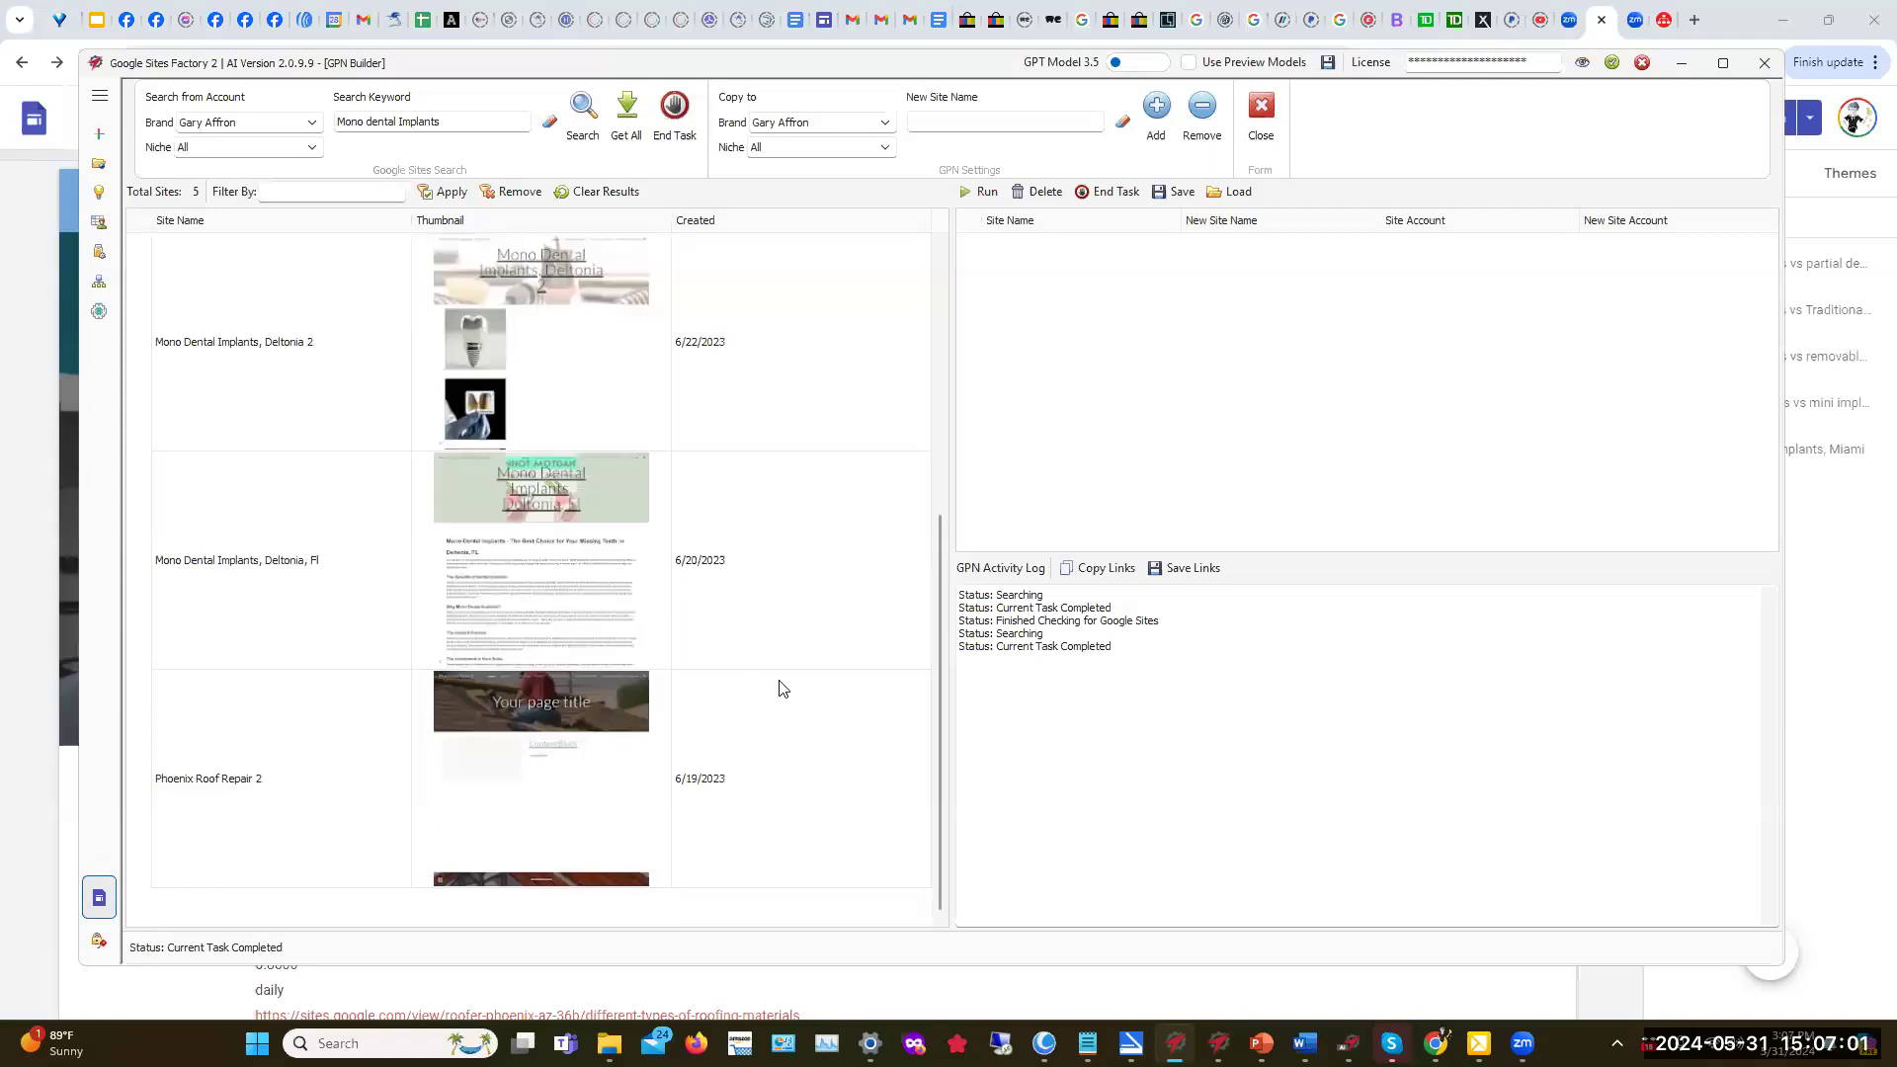
pyautogui.click(571, 883)
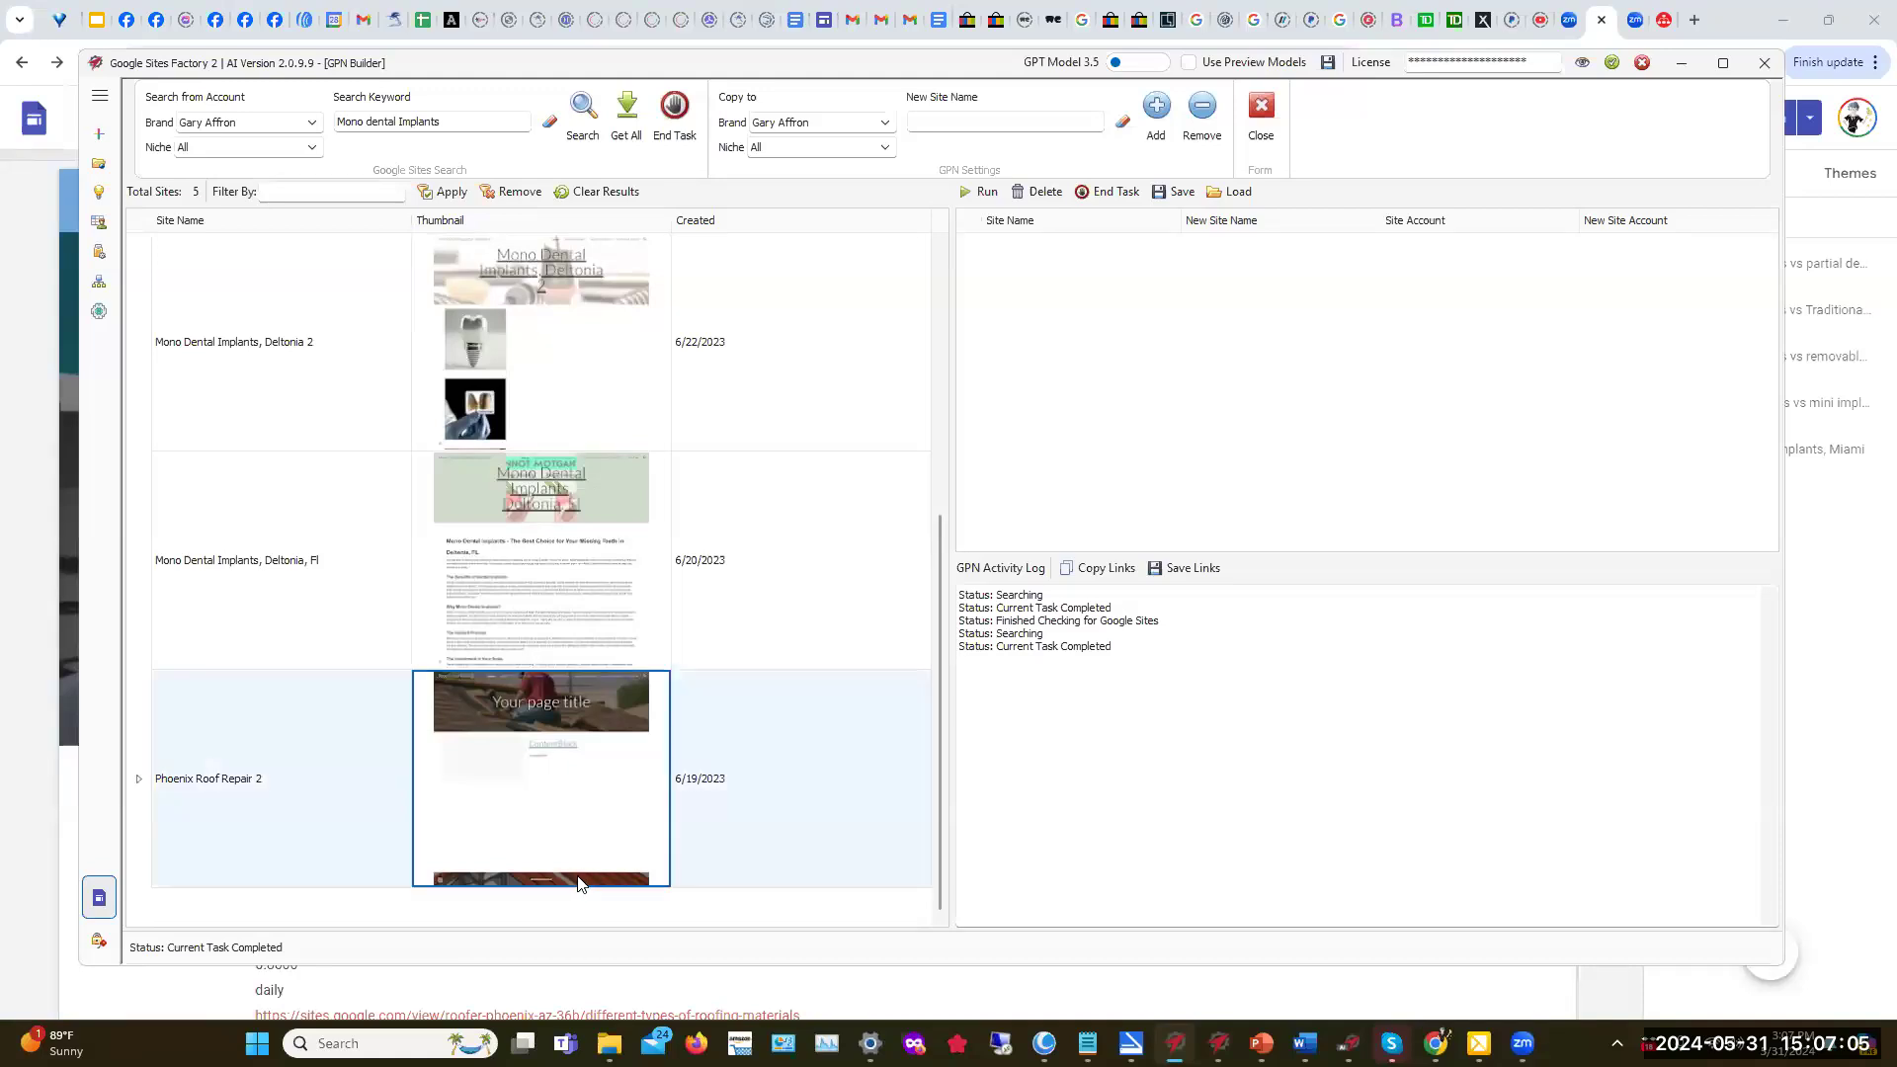
pyautogui.click(589, 603)
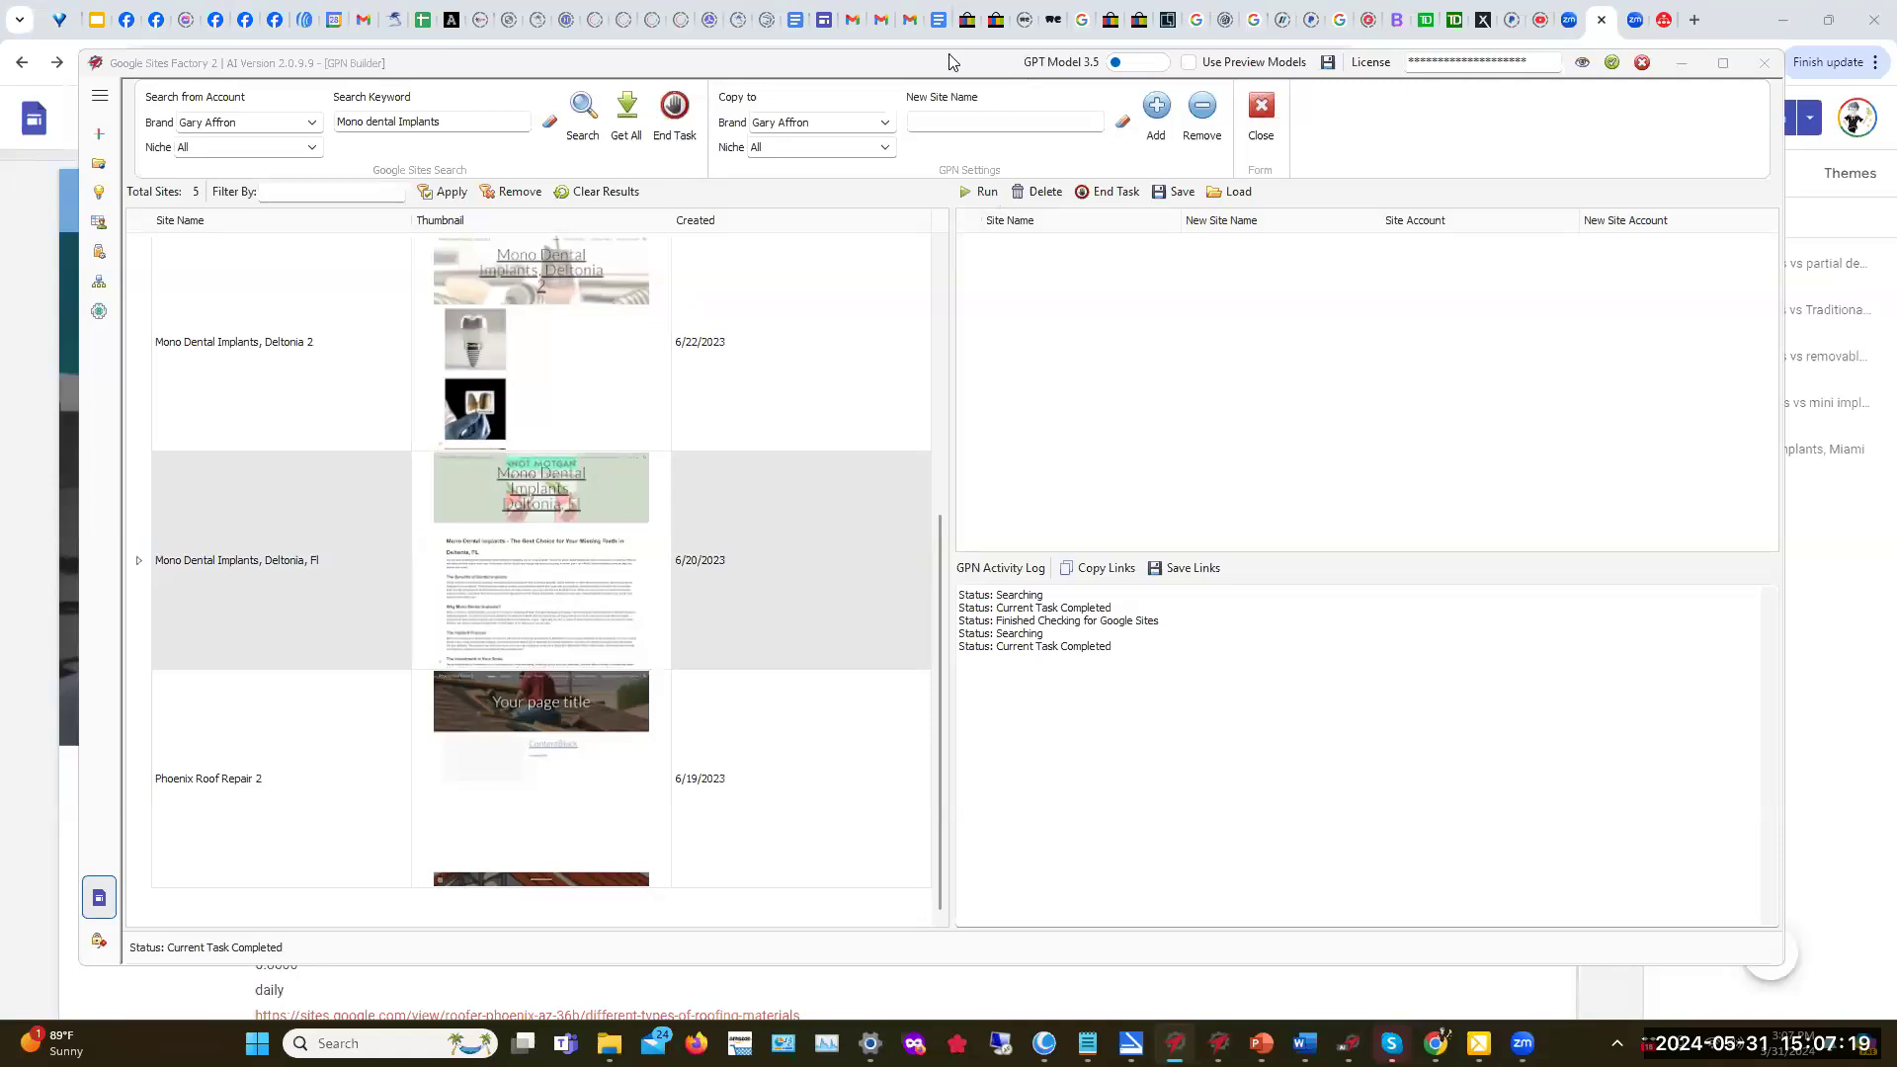
pyautogui.moveTo(933, 60); pyautogui.dragTo(925, 177)
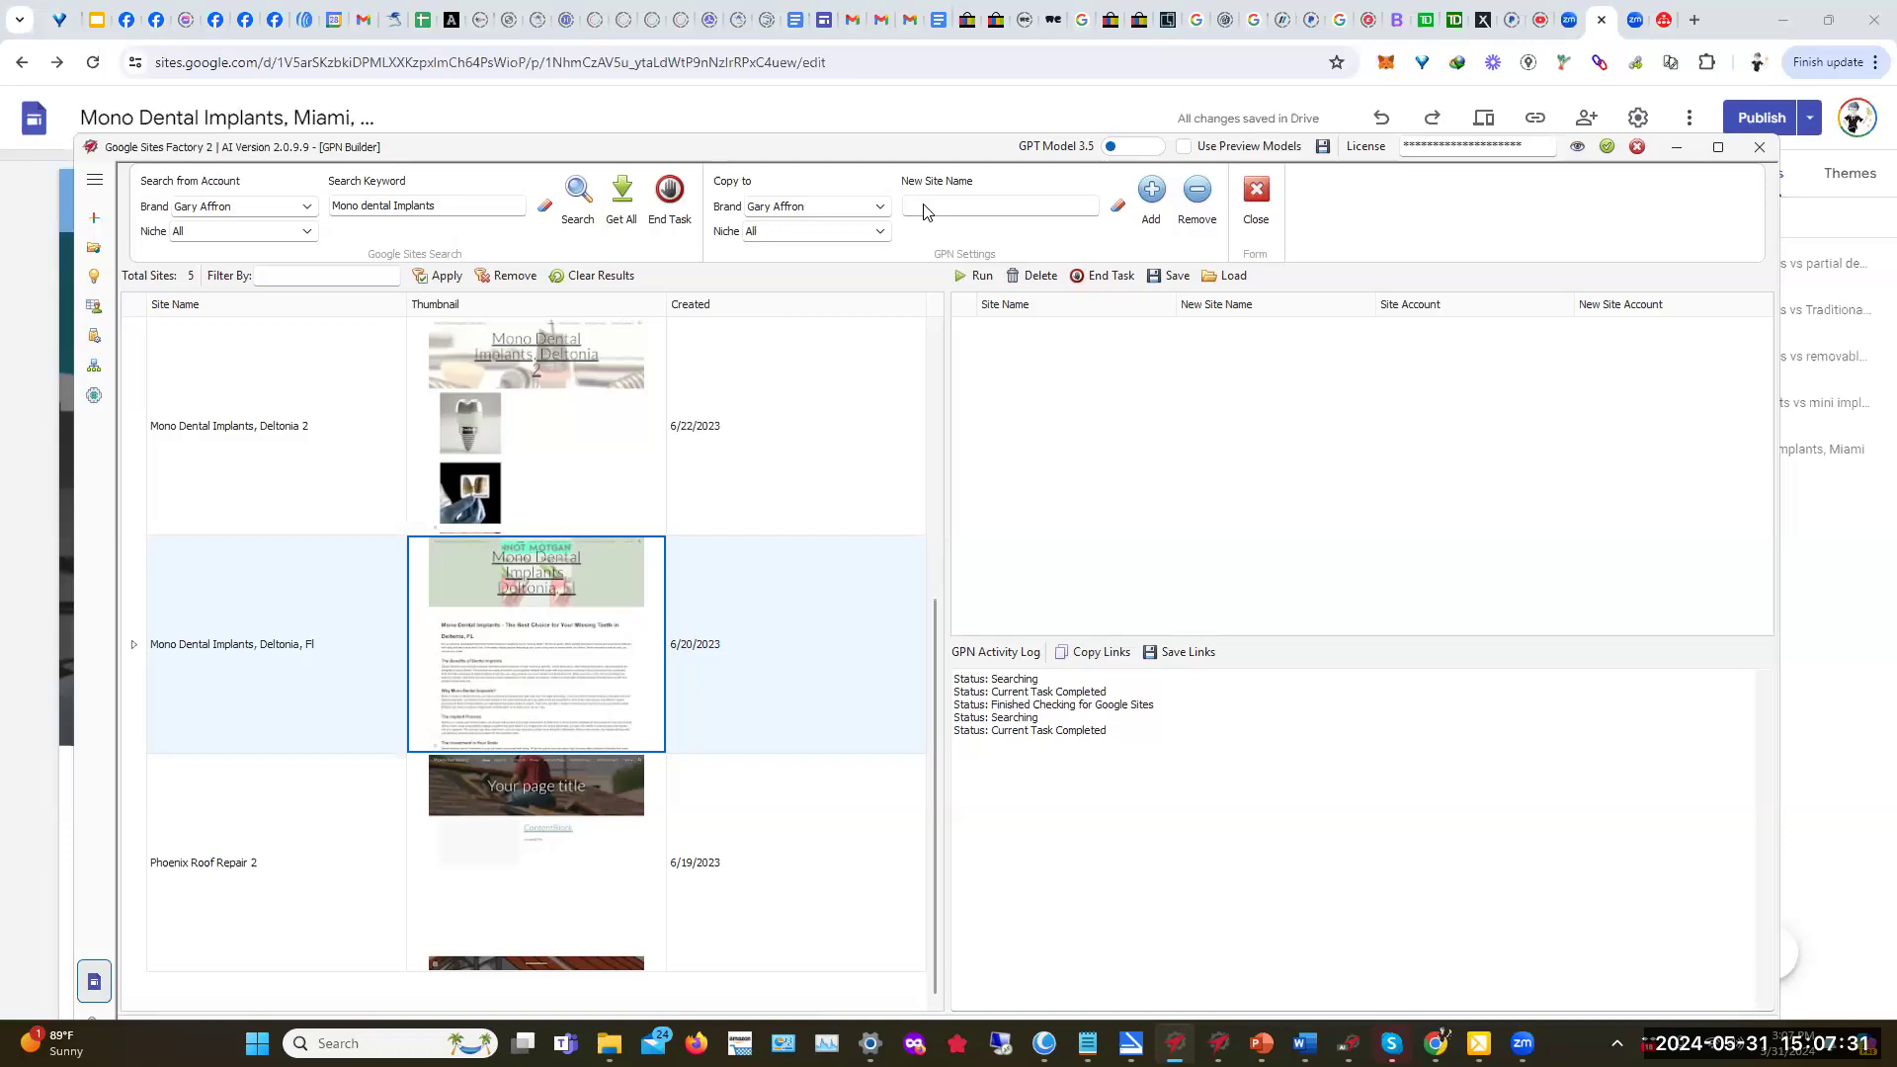
# Step: Name the new copy 'Mono dental Implants, Live oak, Fl' and add it to the queue
pyautogui.click(924, 210)
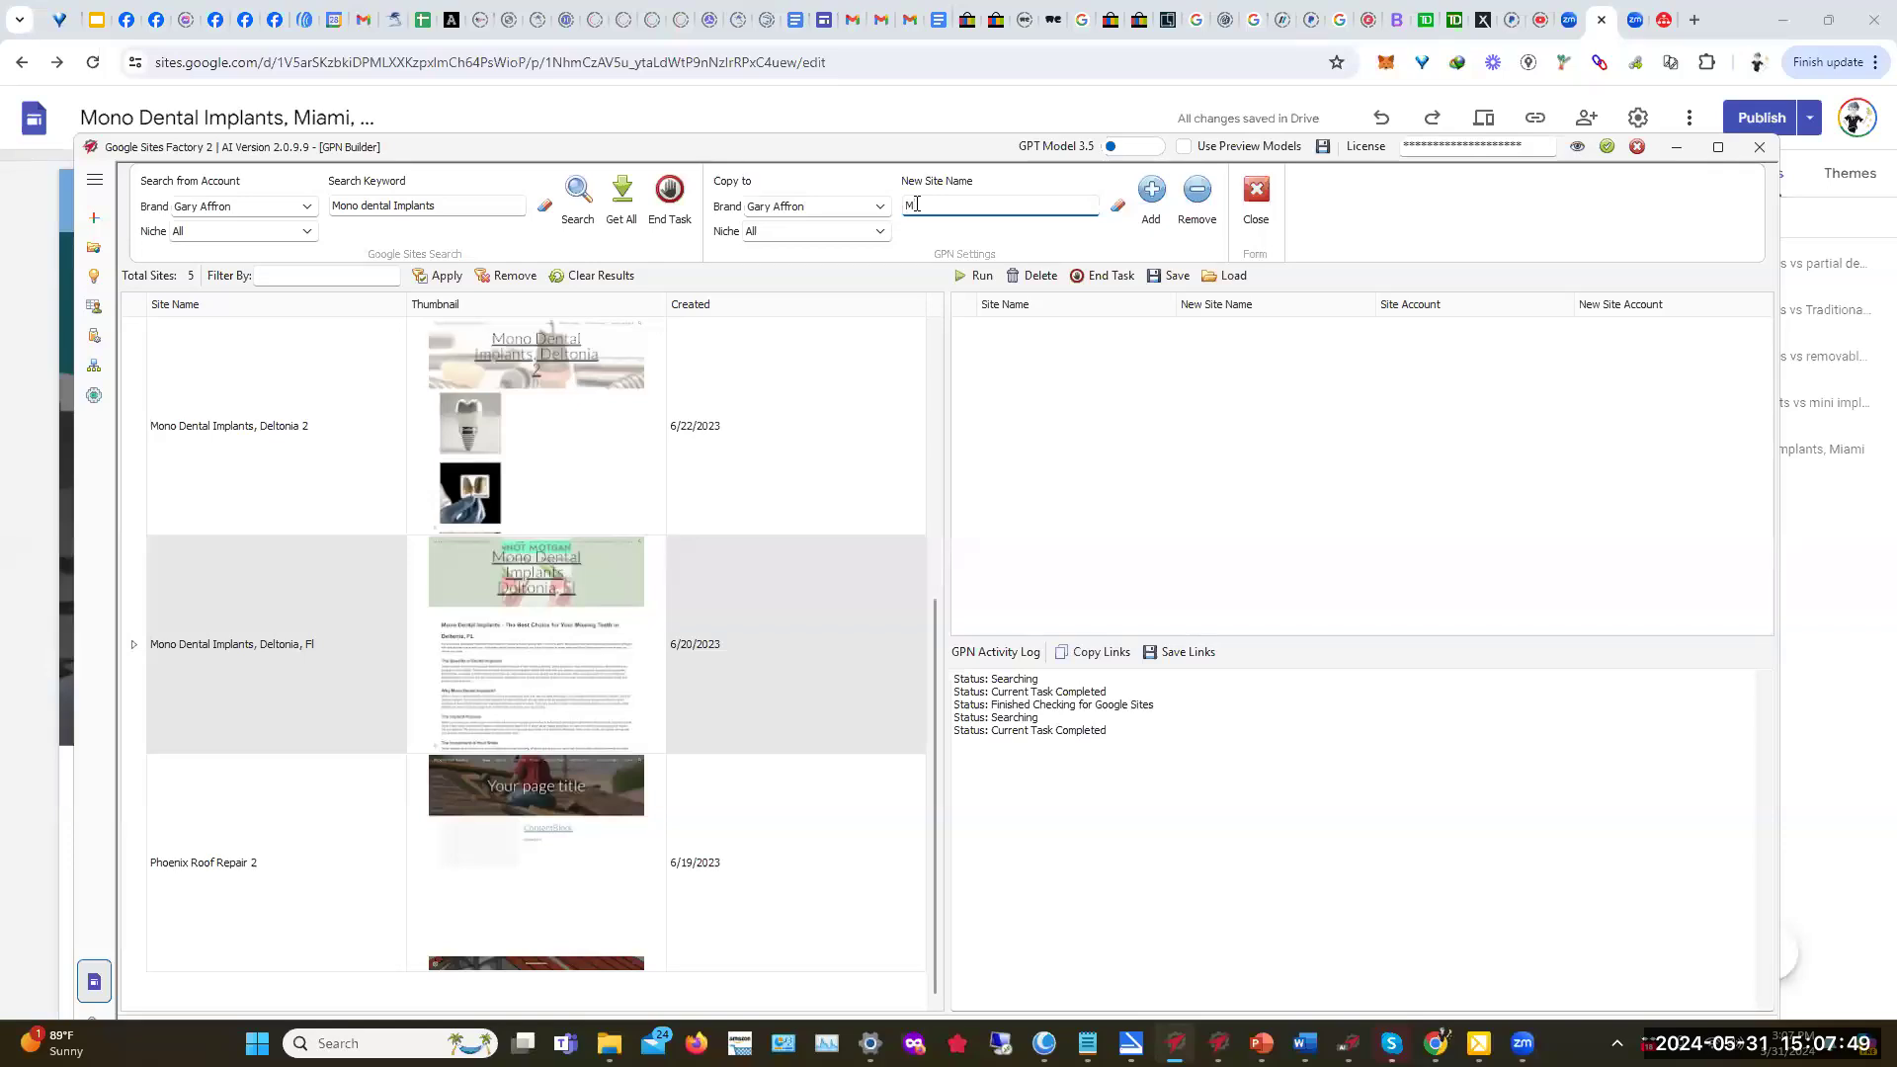
pyautogui.write('dental Implants, Live oak, Fl')
pyautogui.click(1154, 195)
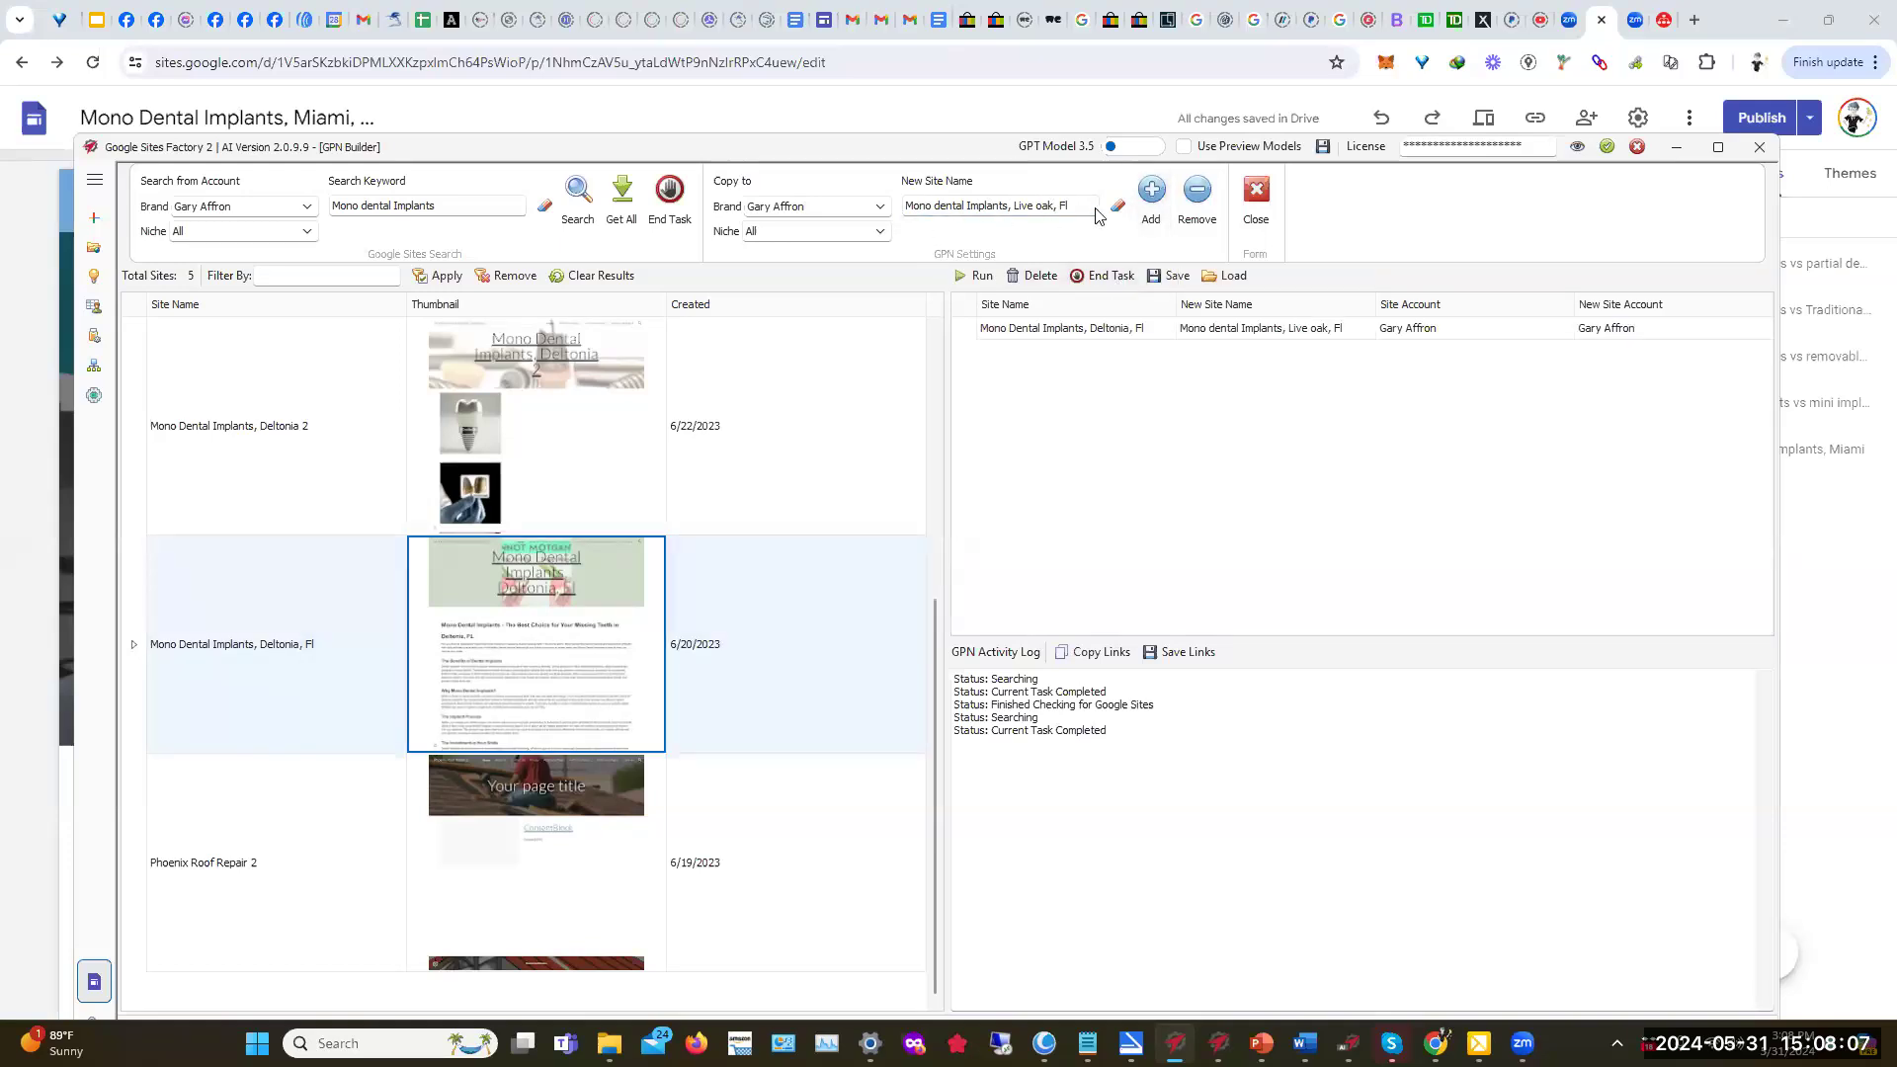
# Step: Queue copies named 'Mono dental Implants, Lake City, Fl' and 'Mono dental Implants, Bell, Fl'
pyautogui.moveTo(1015, 211); pyautogui.dragTo(1075, 224)
pyautogui.press('BackSpace')
pyautogui.write('Lake City')
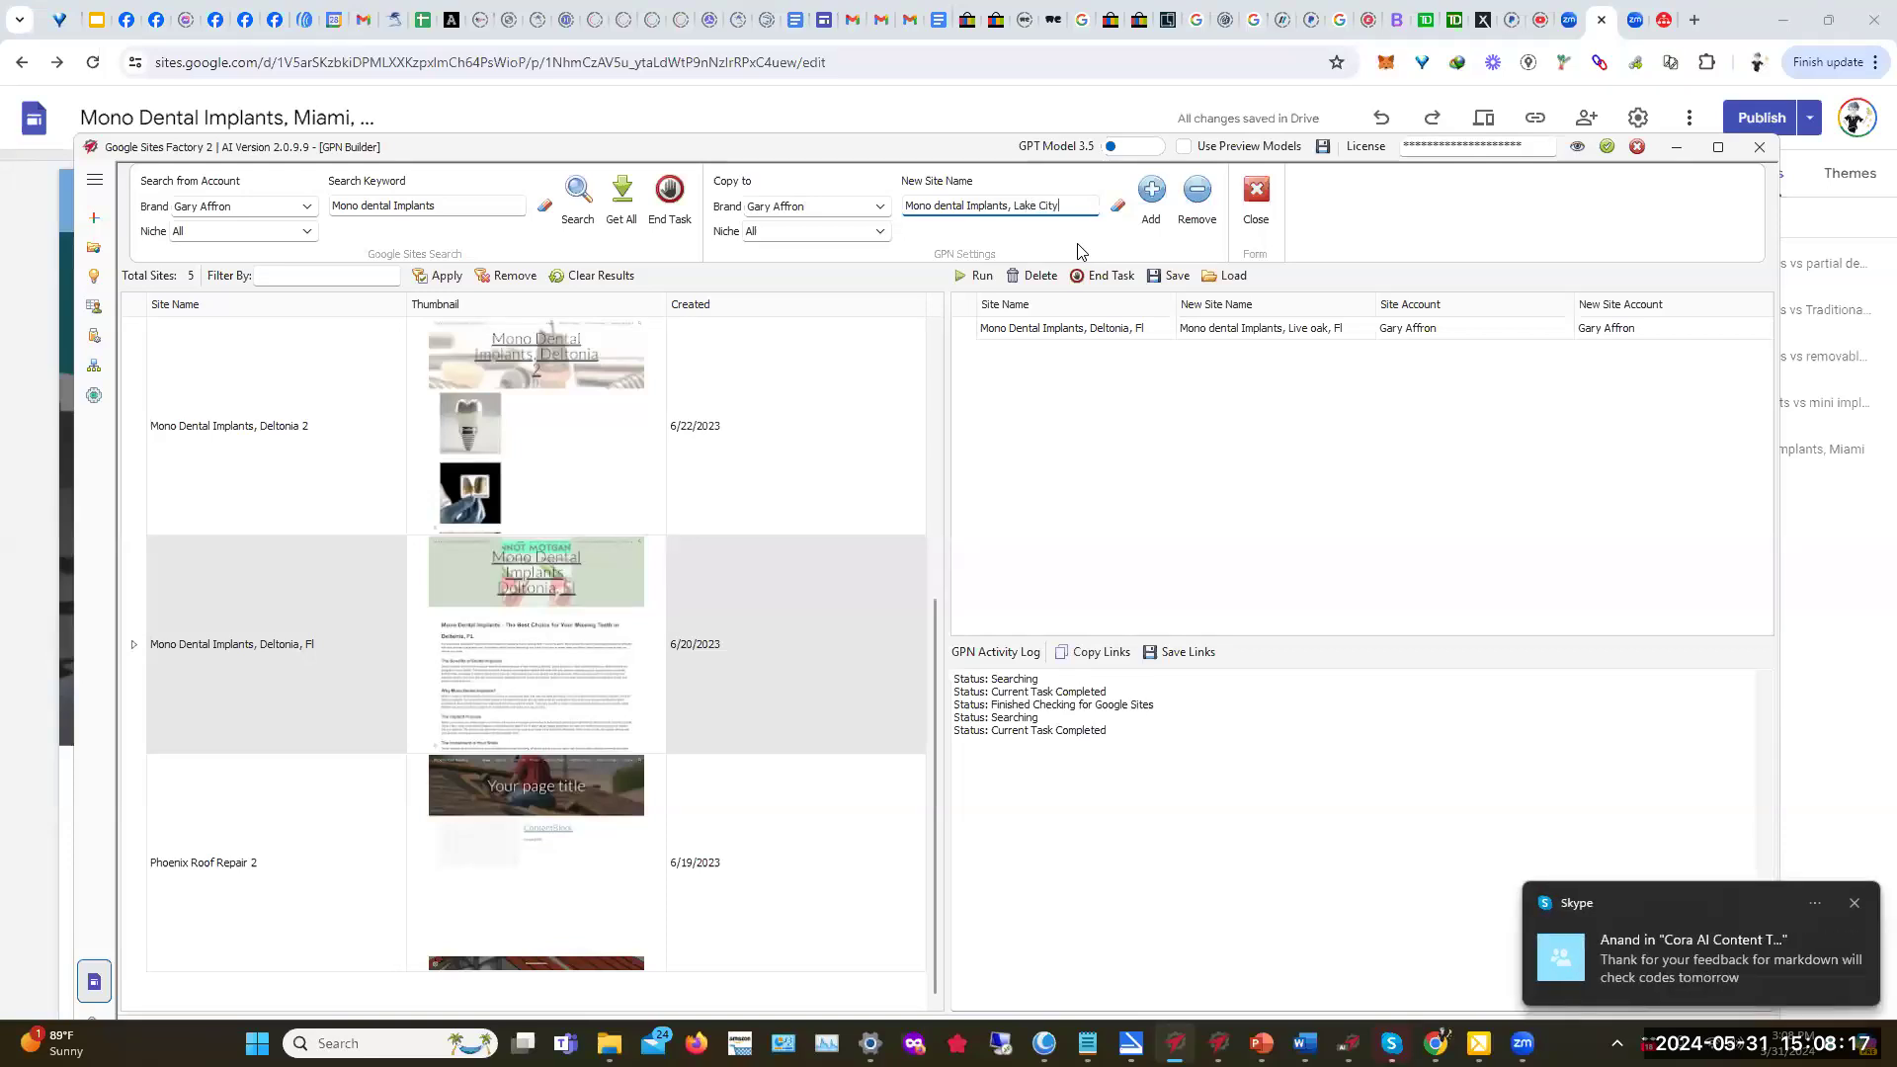
pyautogui.write(', Fl')
pyautogui.click(1151, 196)
pyautogui.moveTo(1014, 208); pyautogui.dragTo(1099, 231)
pyautogui.press('BackSpace')
pyautogui.write('Bell, ')
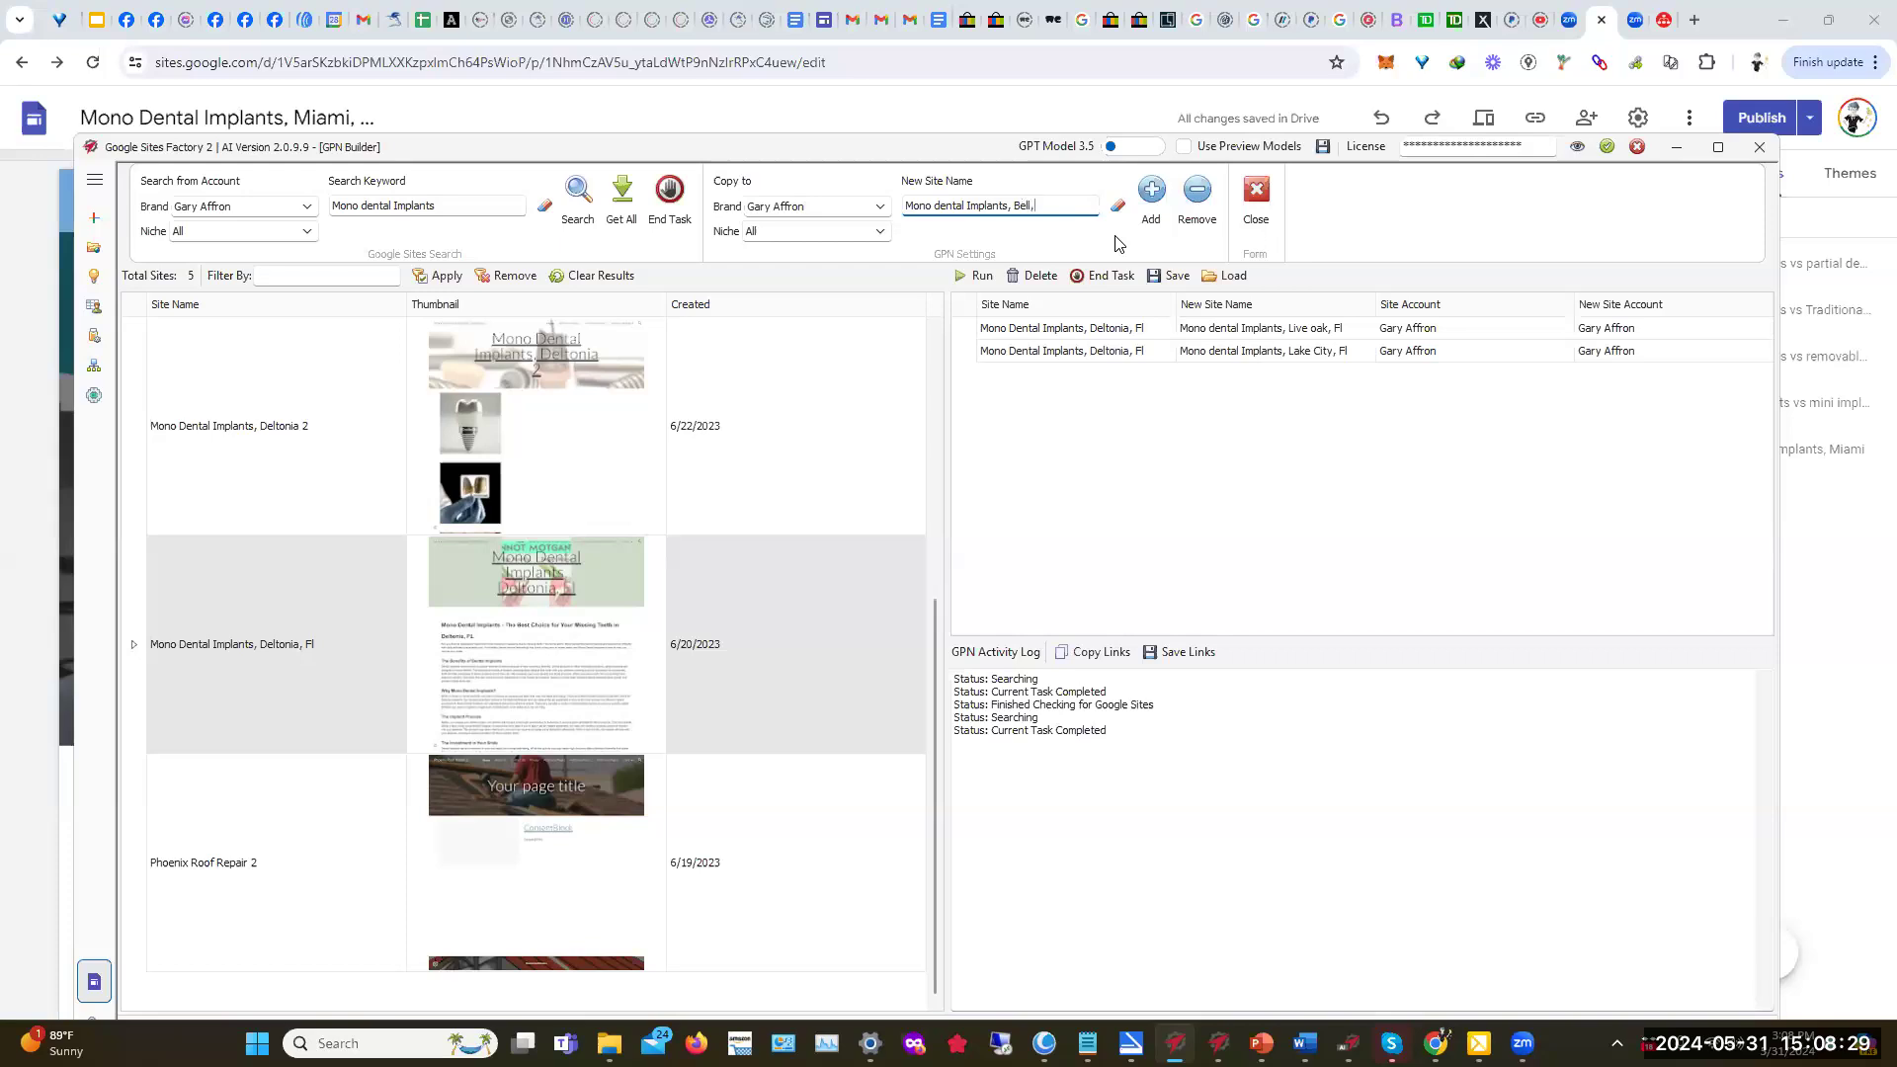
pyautogui.write('Fl')
pyautogui.click(1151, 192)
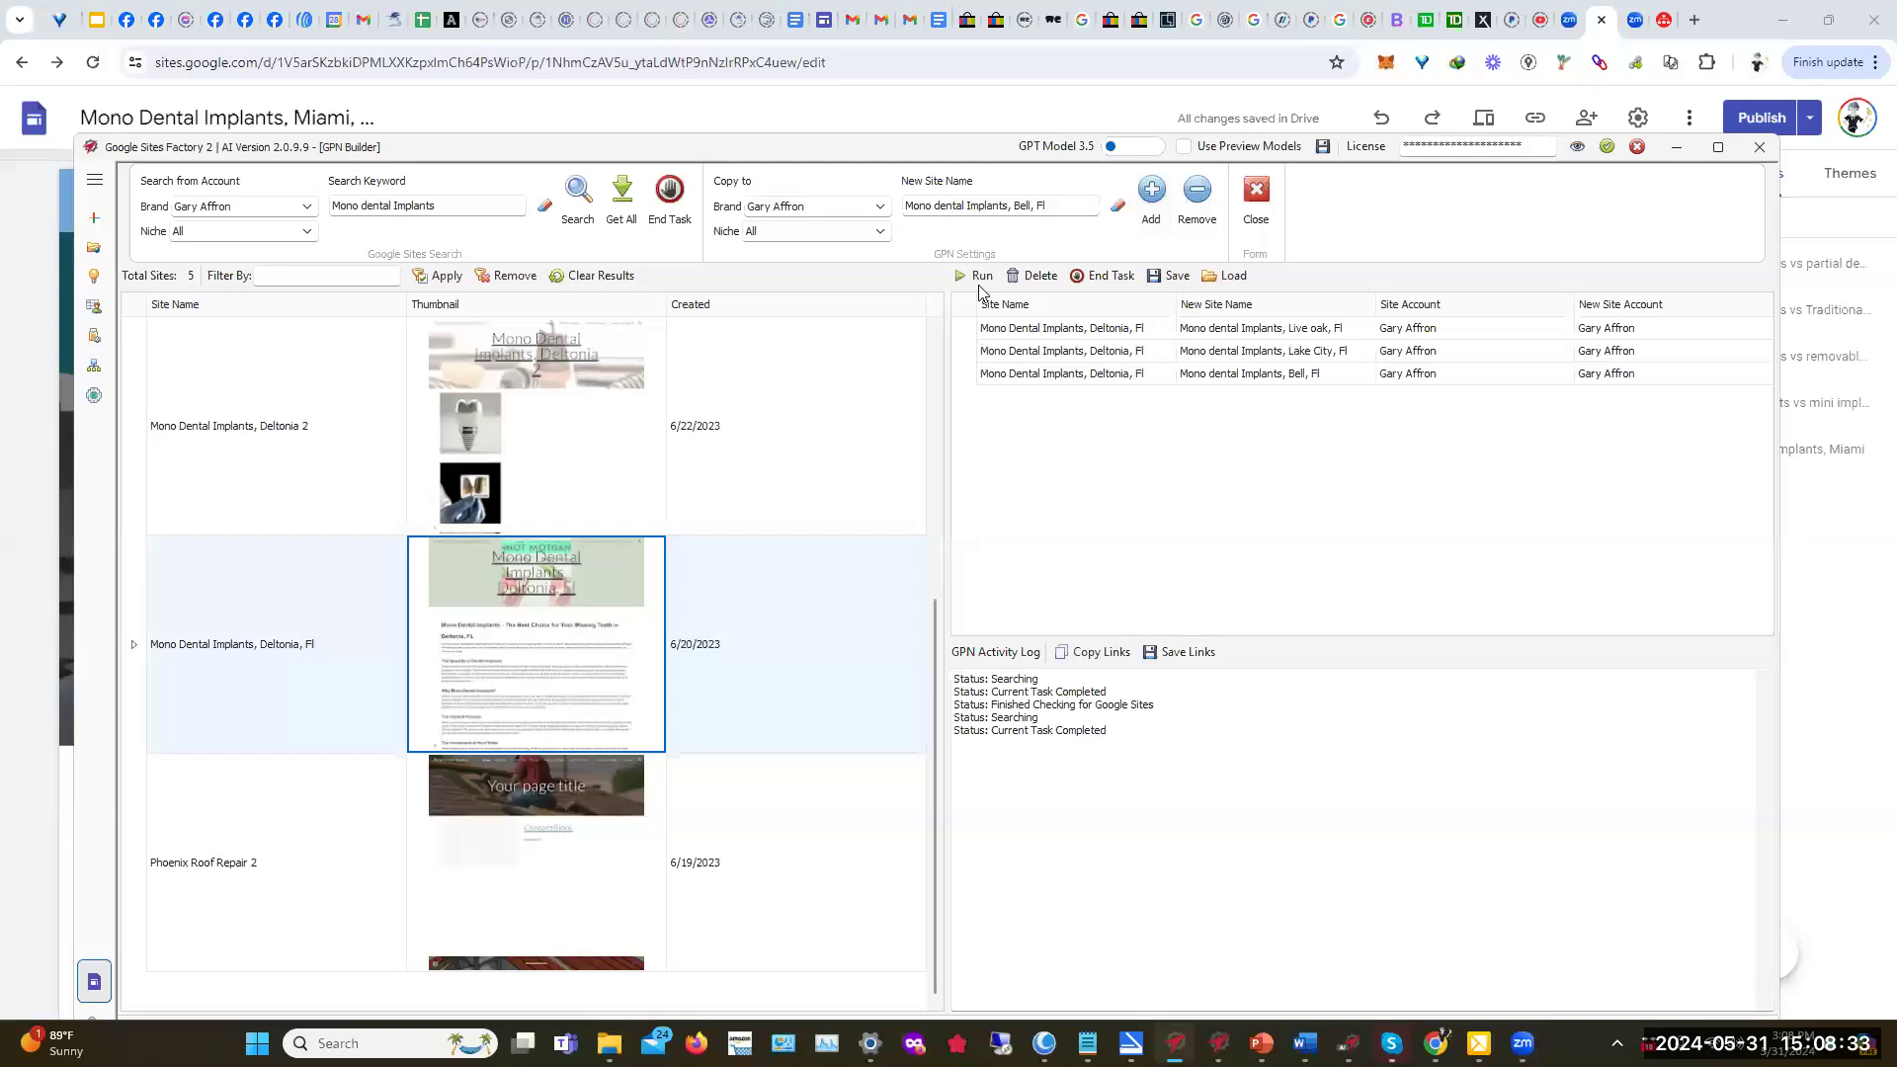
# Step: Change the new name to 'Mono dental Implants, Ocala, Fl' and add that copy to the queue
pyautogui.click(1024, 208)
pyautogui.moveTo(1024, 211); pyautogui.dragTo(1065, 220)
pyautogui.press('BackSpace')
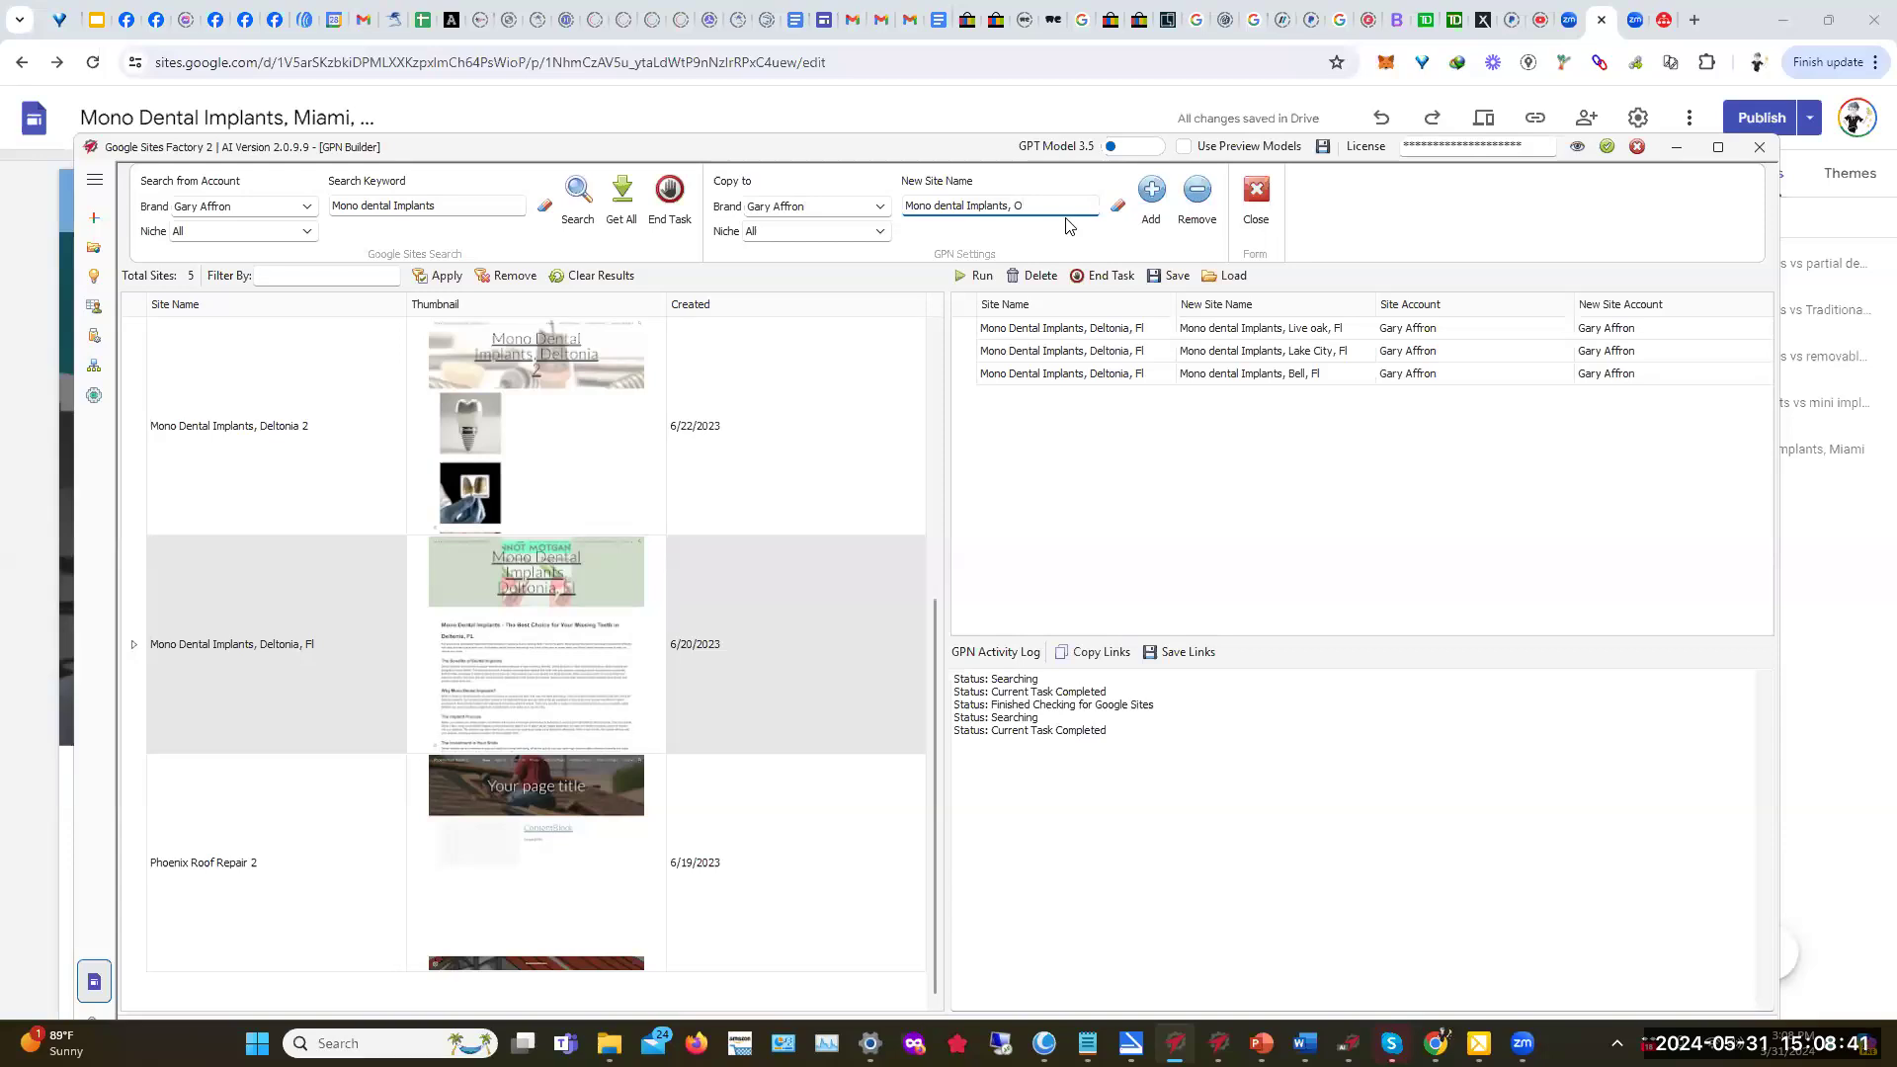
pyautogui.write('la, Fl')
pyautogui.click(1152, 196)
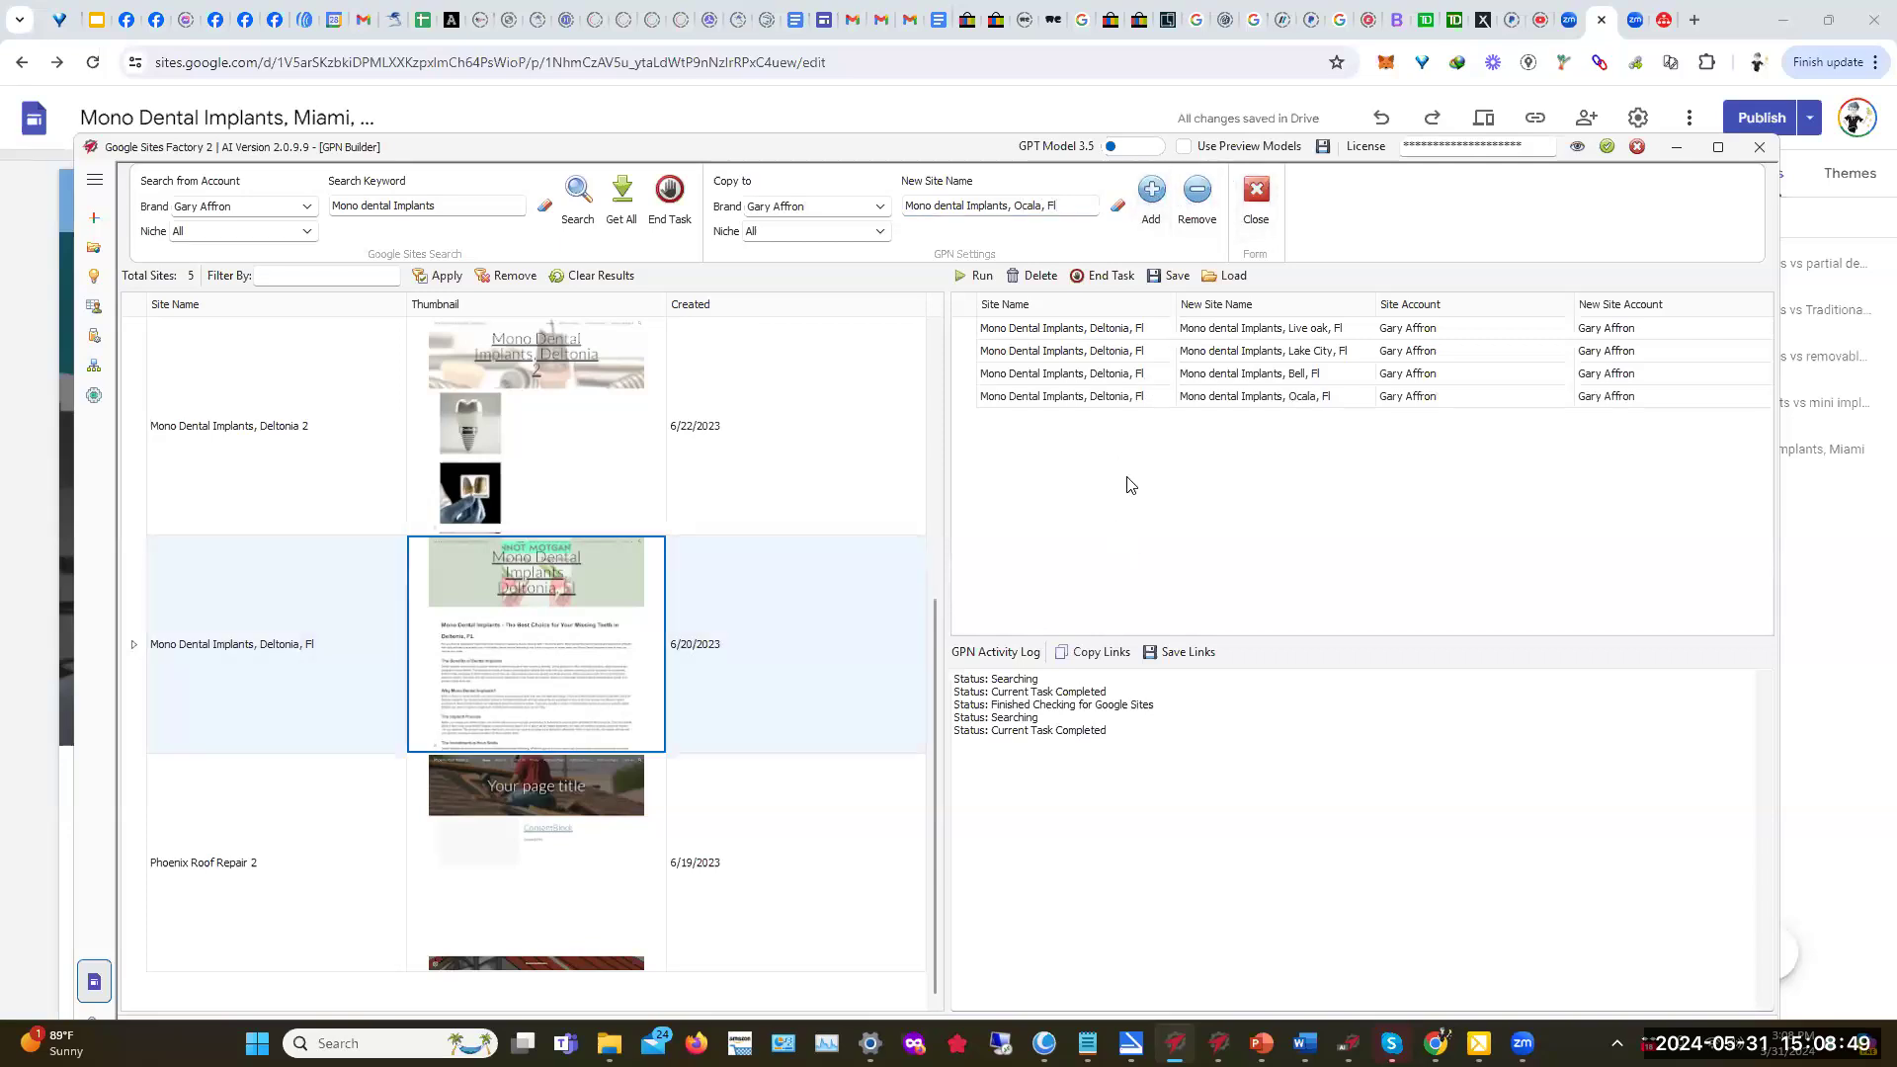
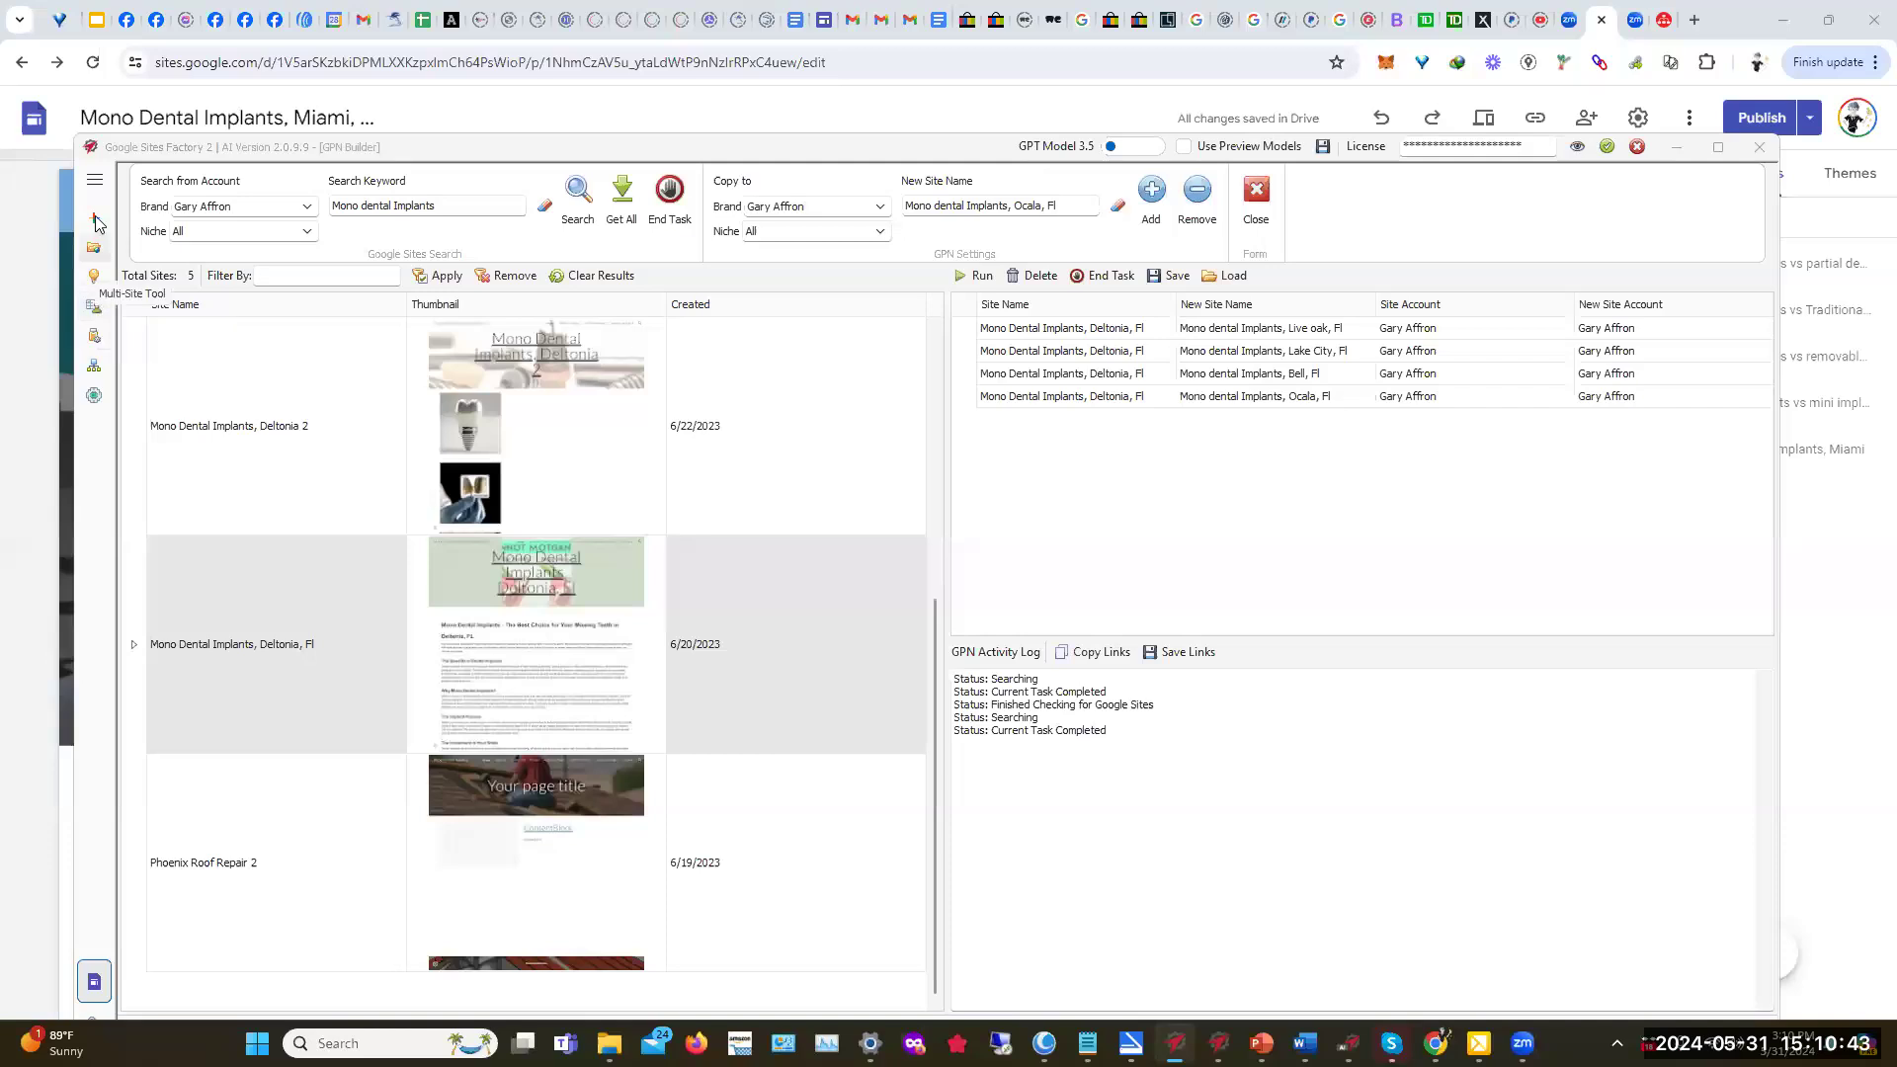
# Step: Expand the side navigation and switch to the Google Sites project view
pyautogui.click(94, 181)
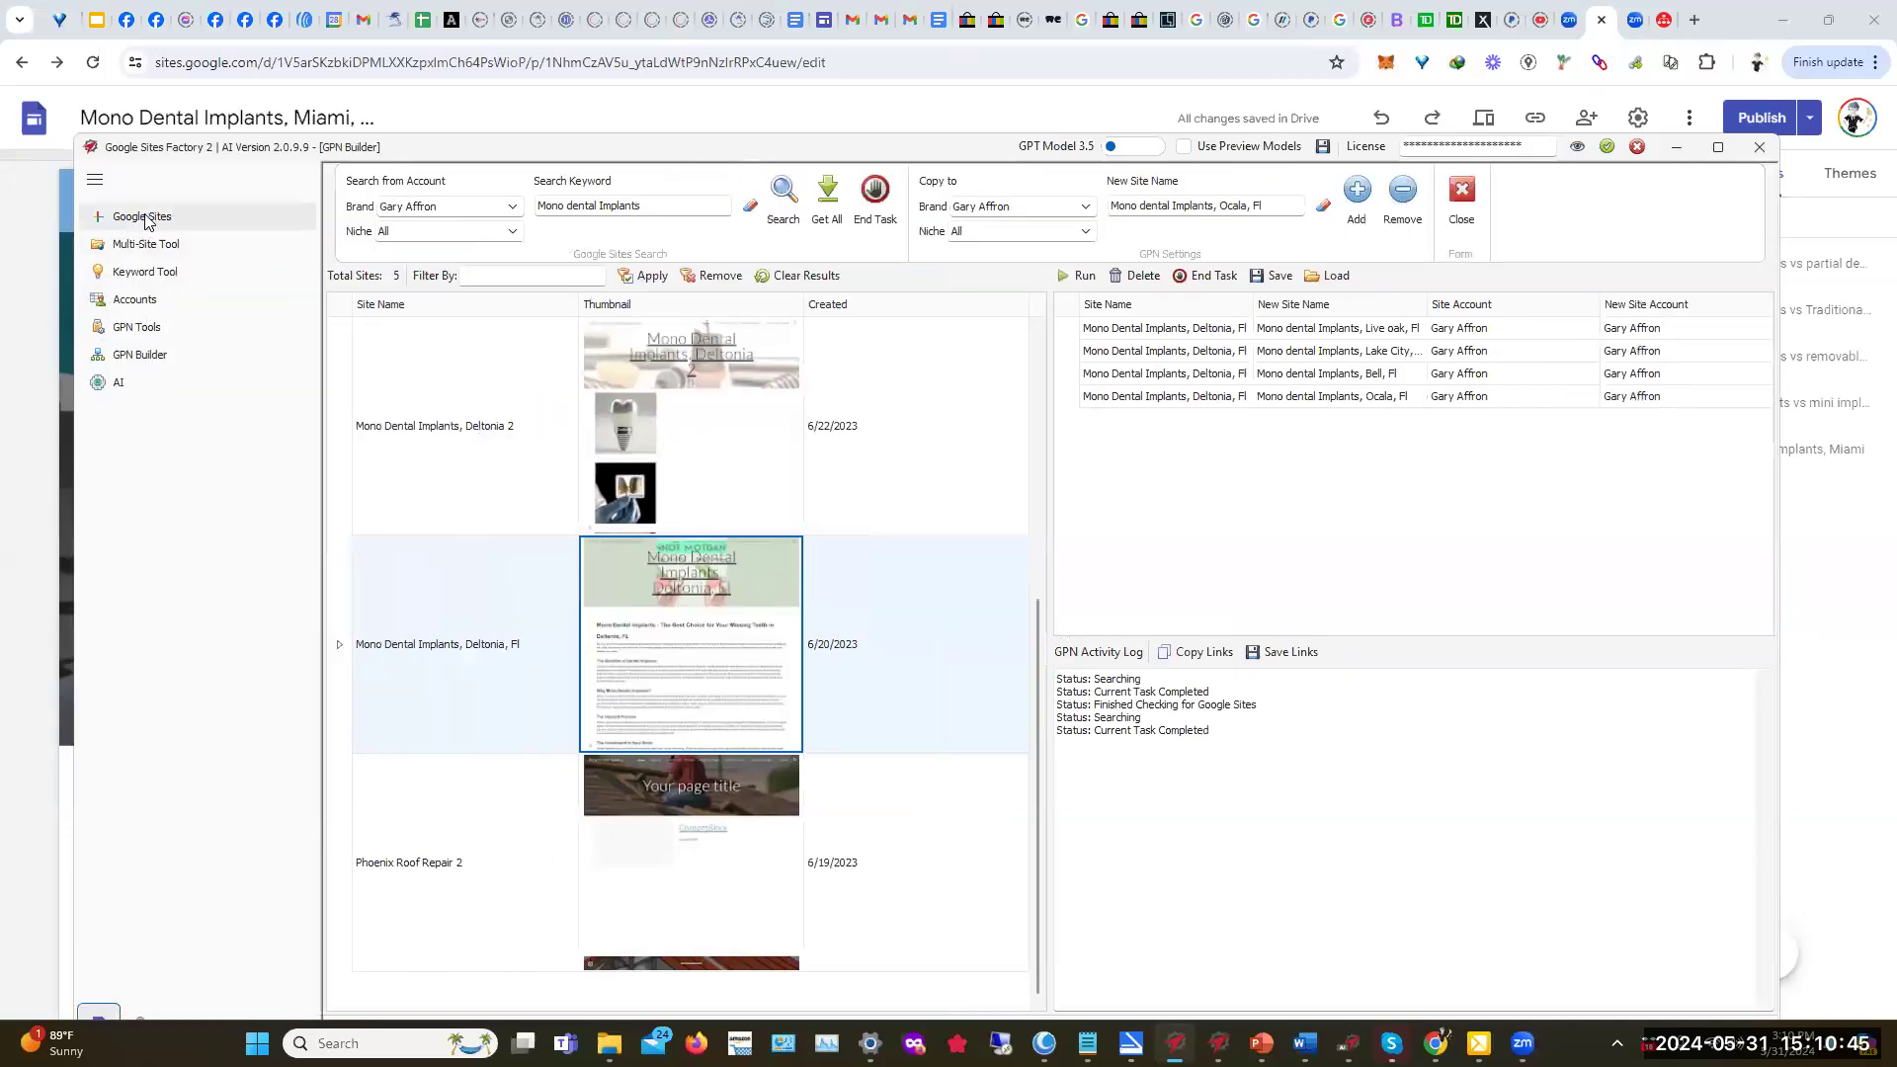
pyautogui.click(144, 219)
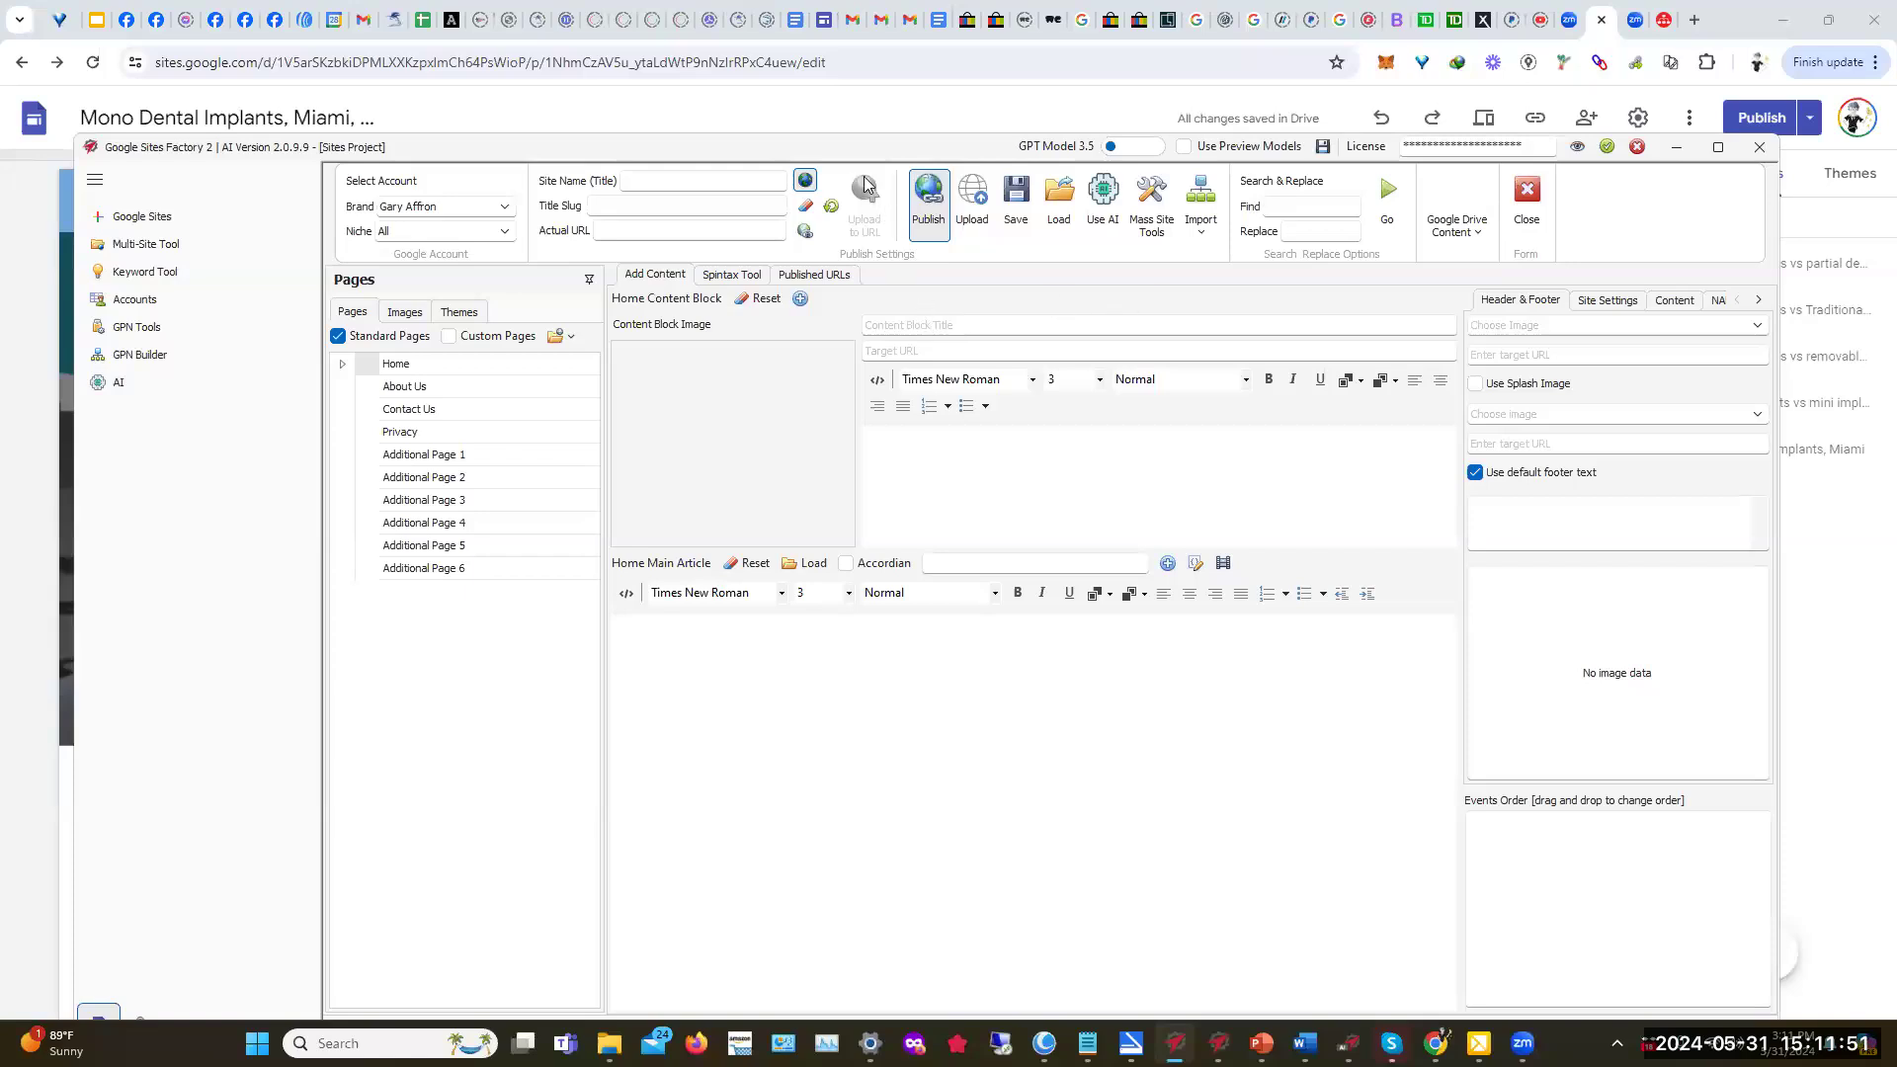
pyautogui.click(1203, 197)
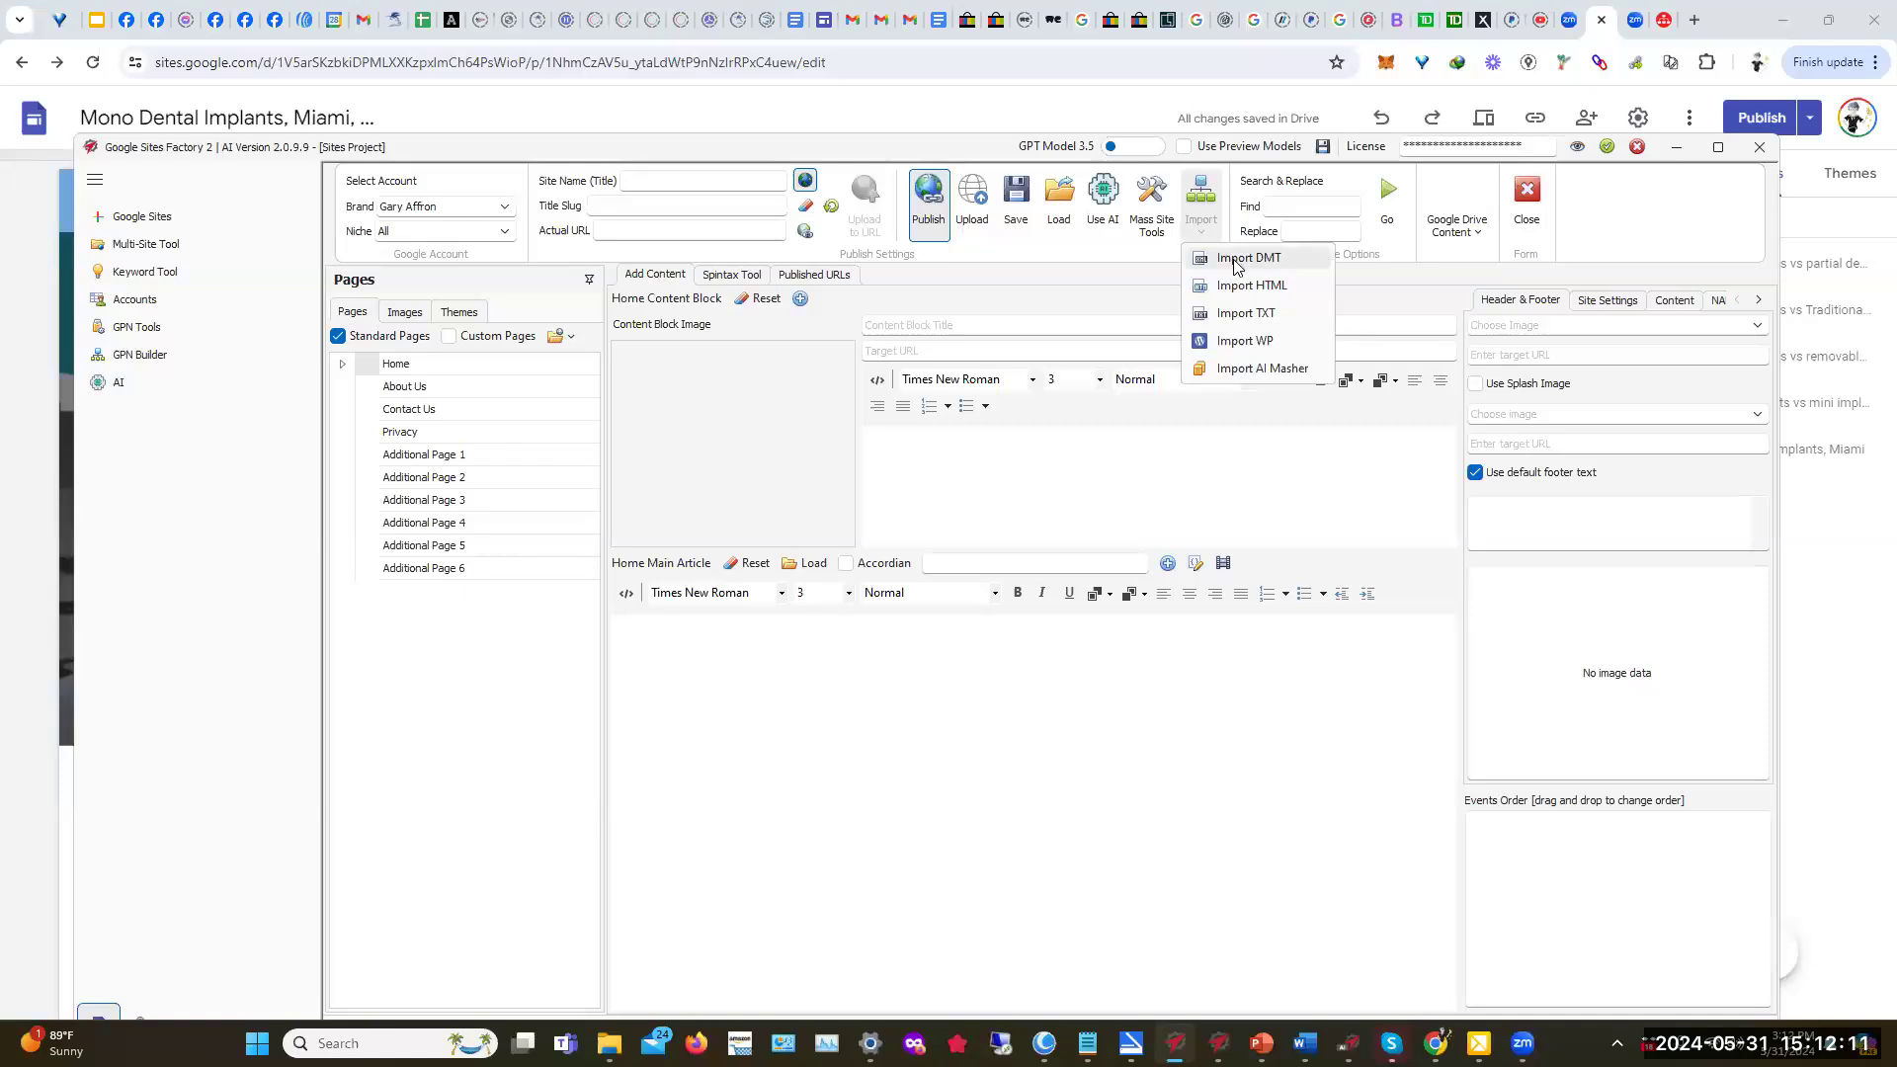
pyautogui.click(1260, 368)
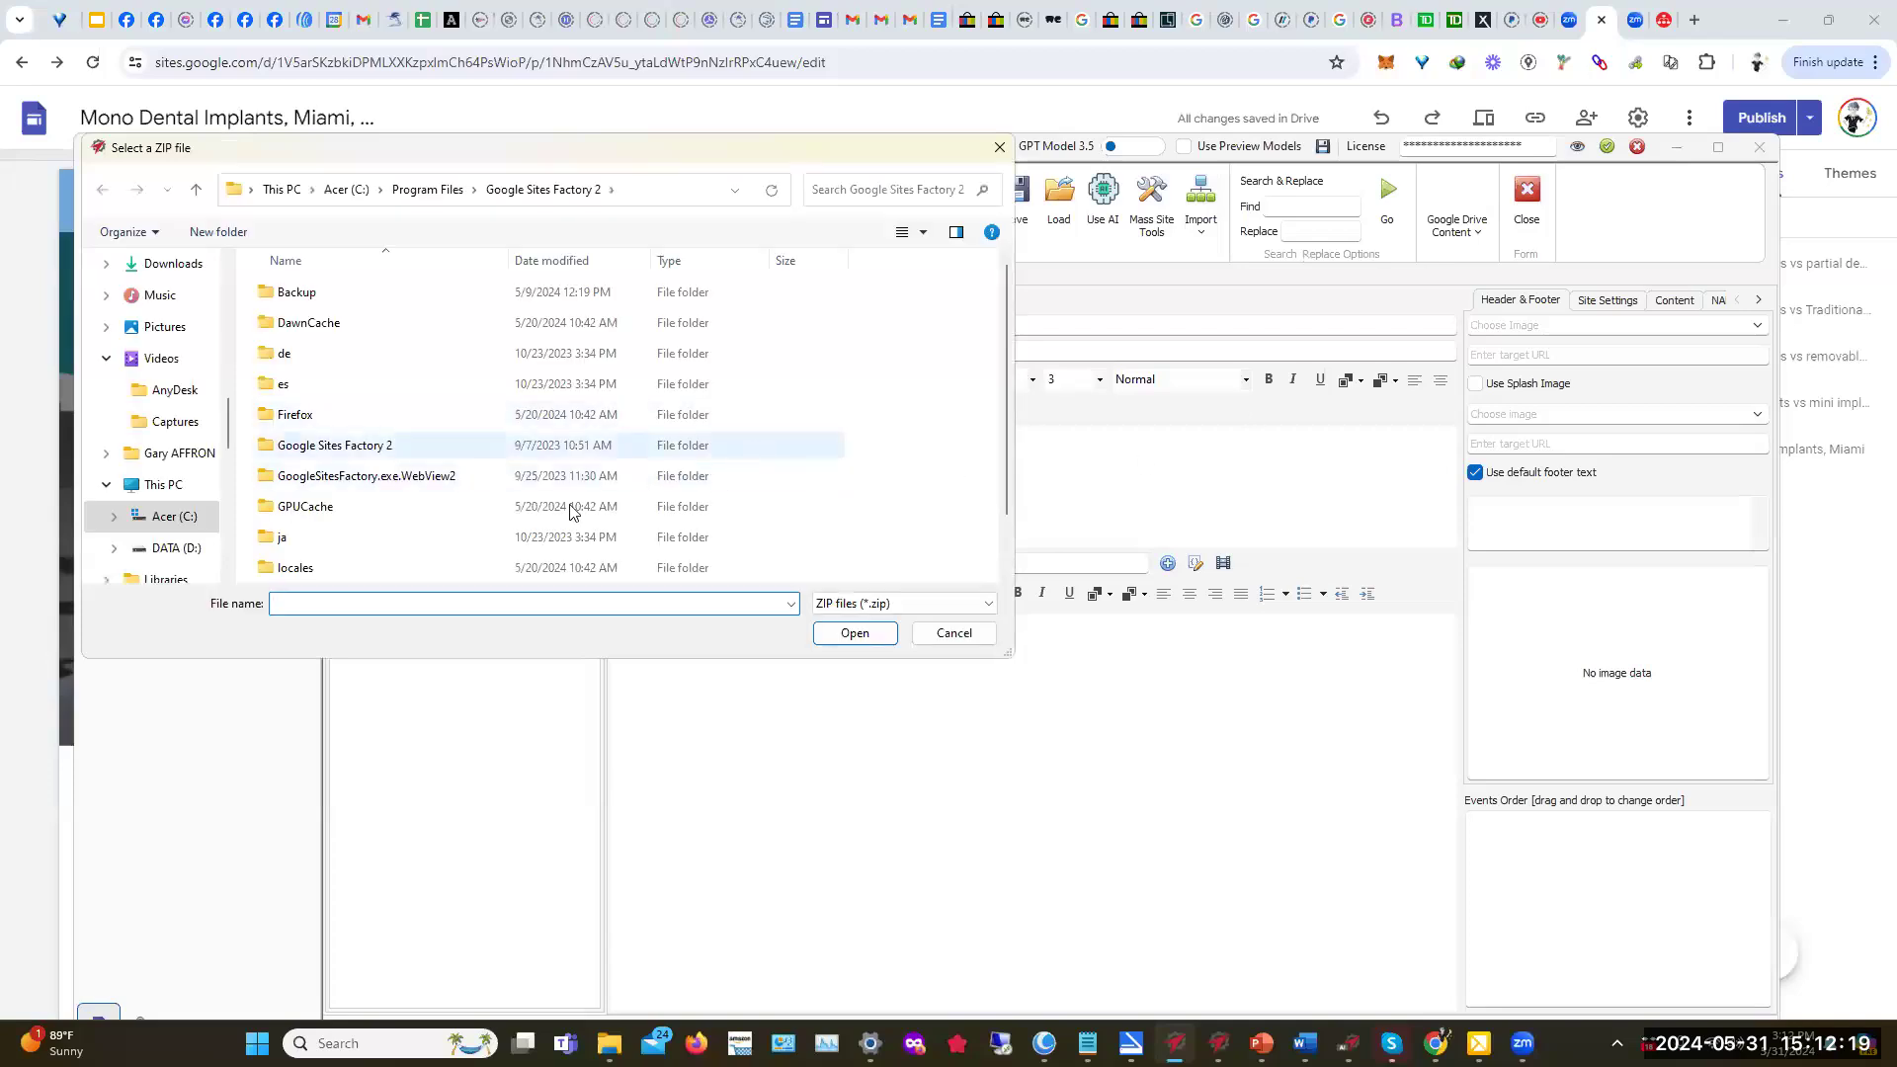
pyautogui.scroll(-1, 509, 506)
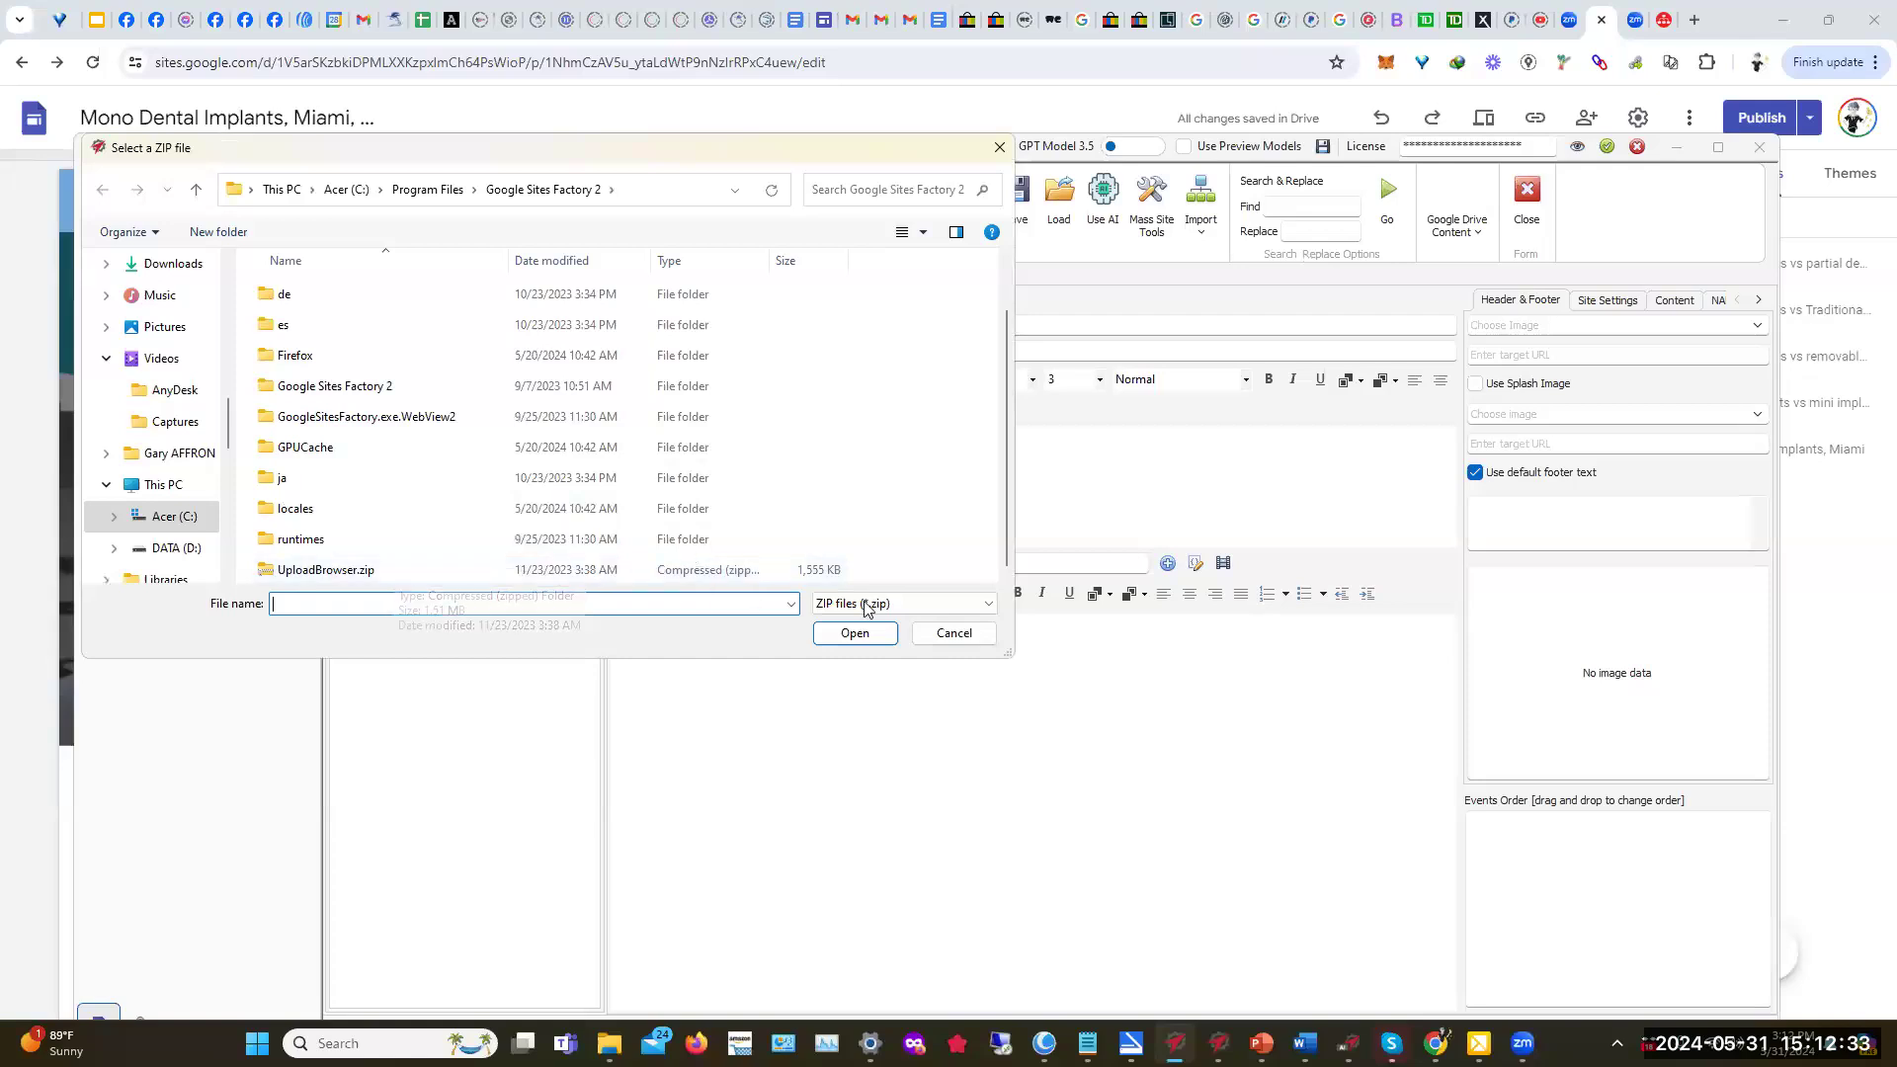
pyautogui.click(954, 634)
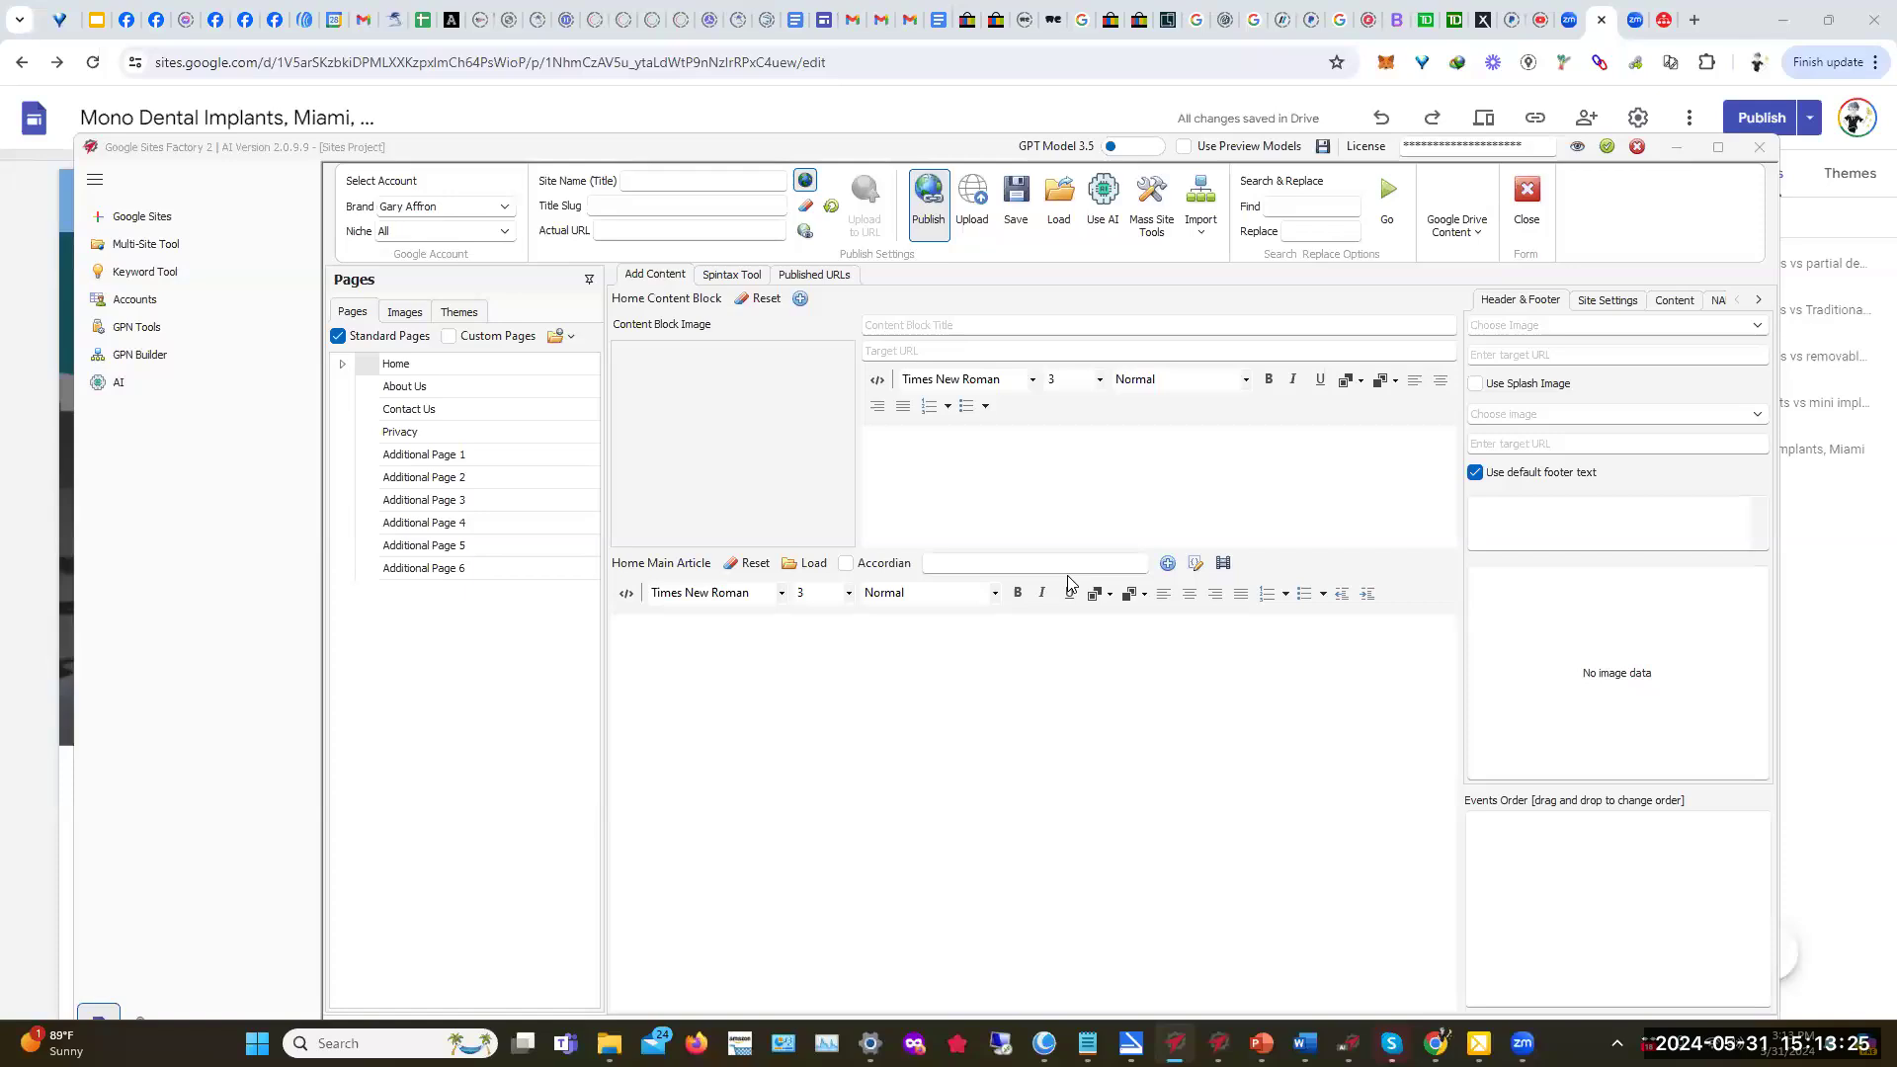
pyautogui.click(1280, 212)
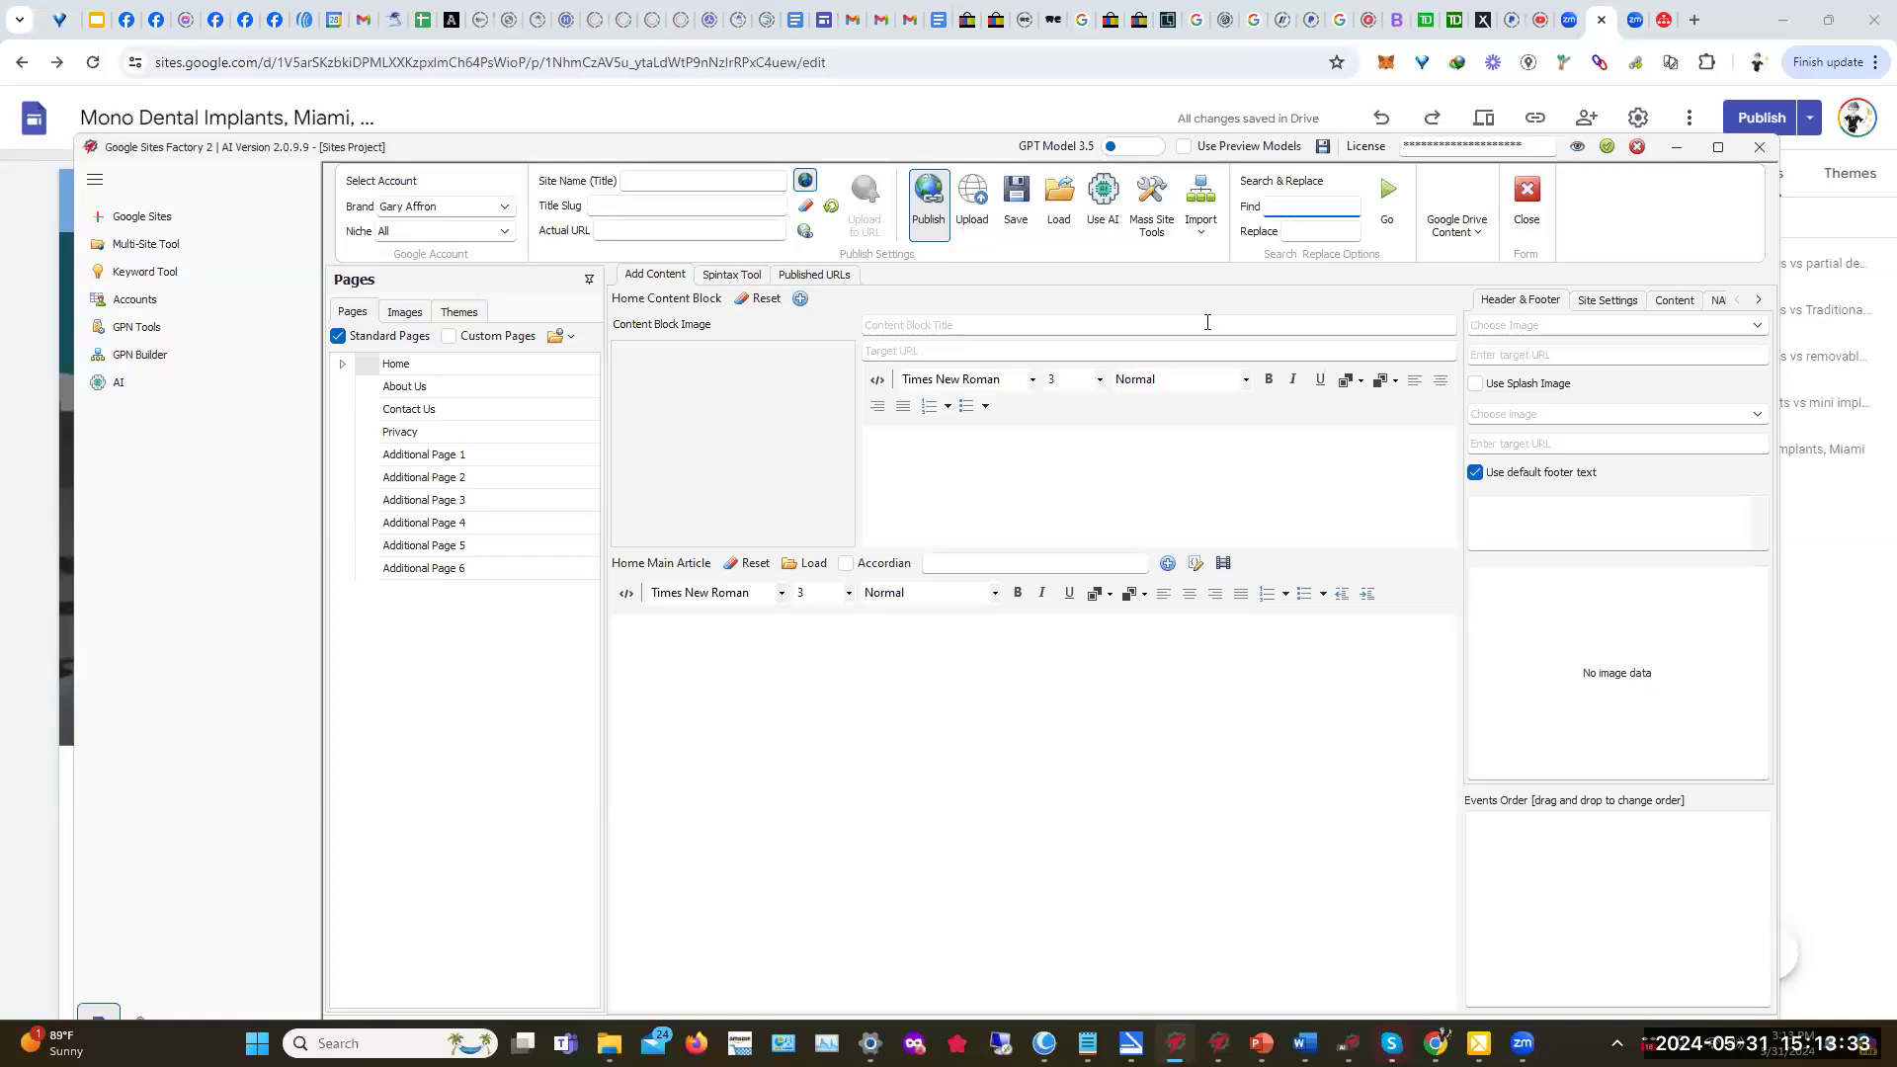
# Step: Search Google Drive Content for 'mono dental implants' and run Find
pyautogui.click(1477, 243)
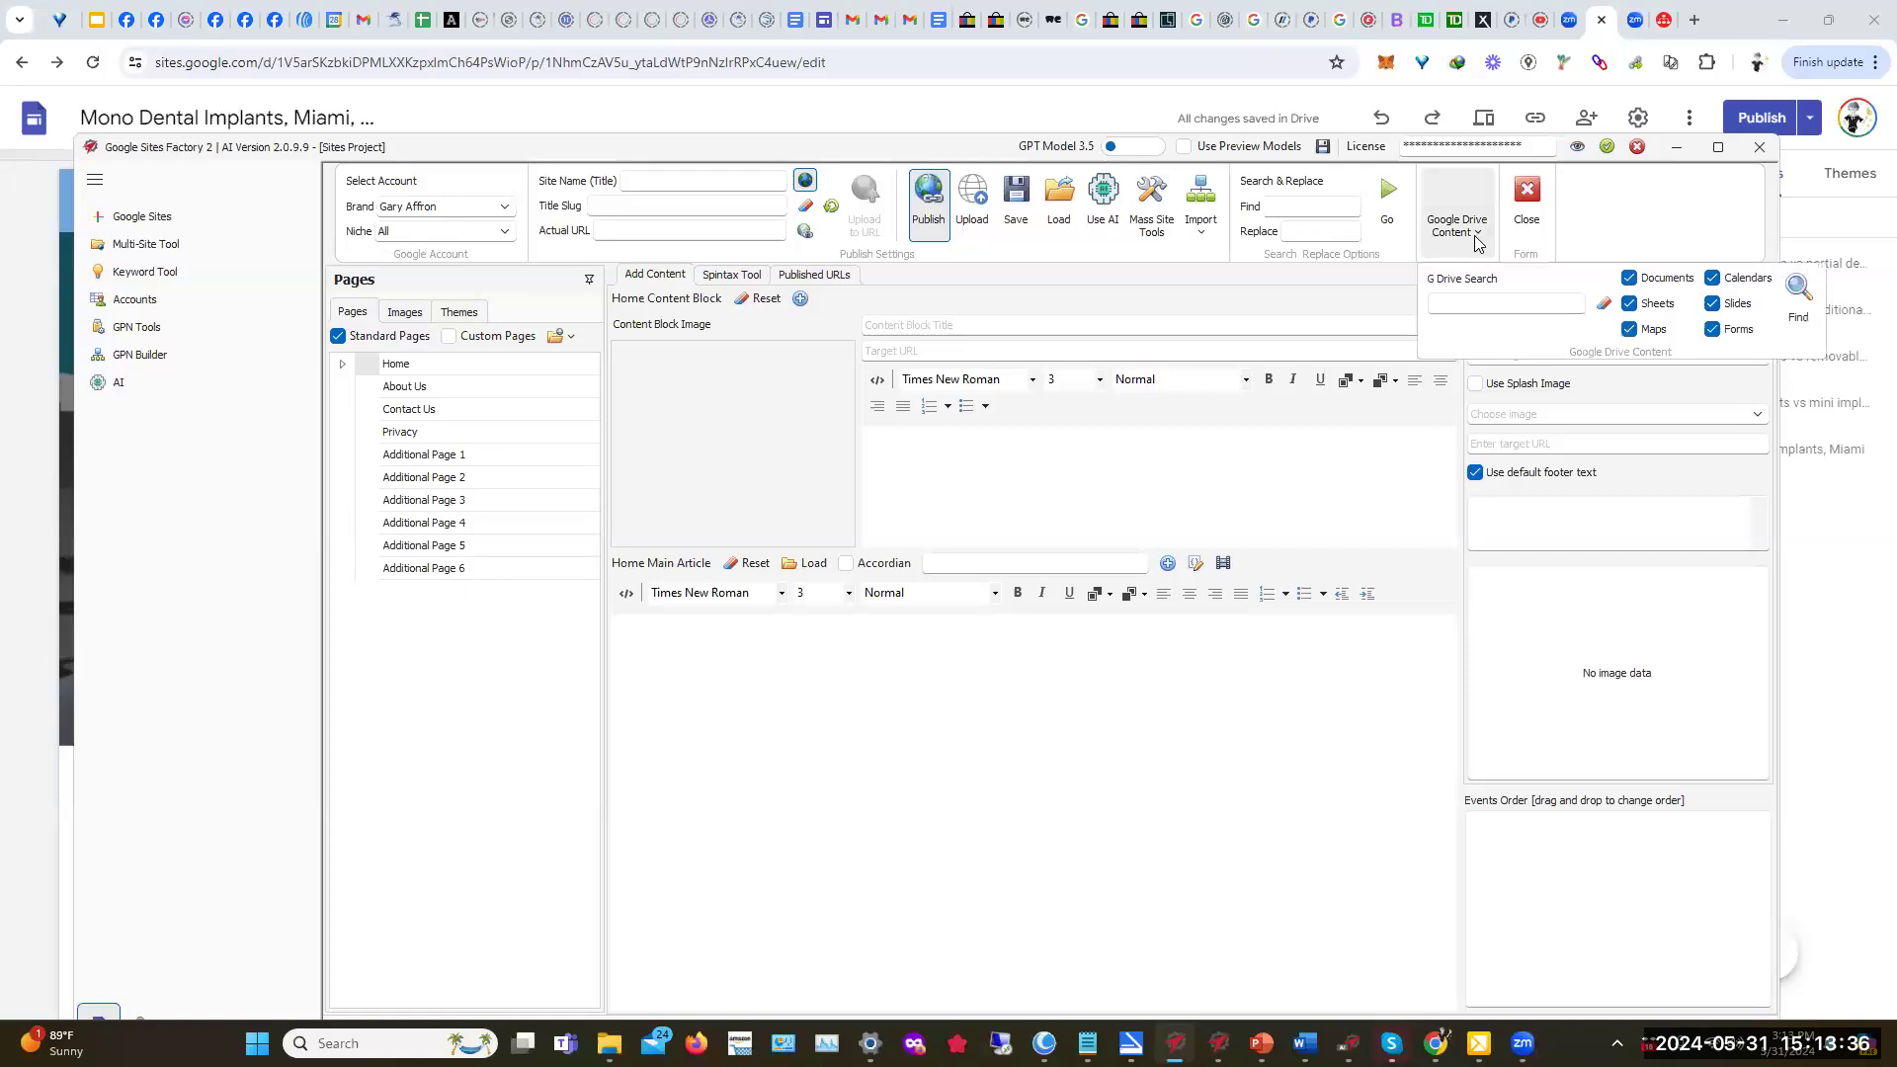
pyautogui.click(1449, 305)
pyautogui.write('monm')
pyautogui.press('Tab')
pyautogui.click(1456, 305)
pyautogui.press('BackSpace')
pyautogui.write('o dental implants')
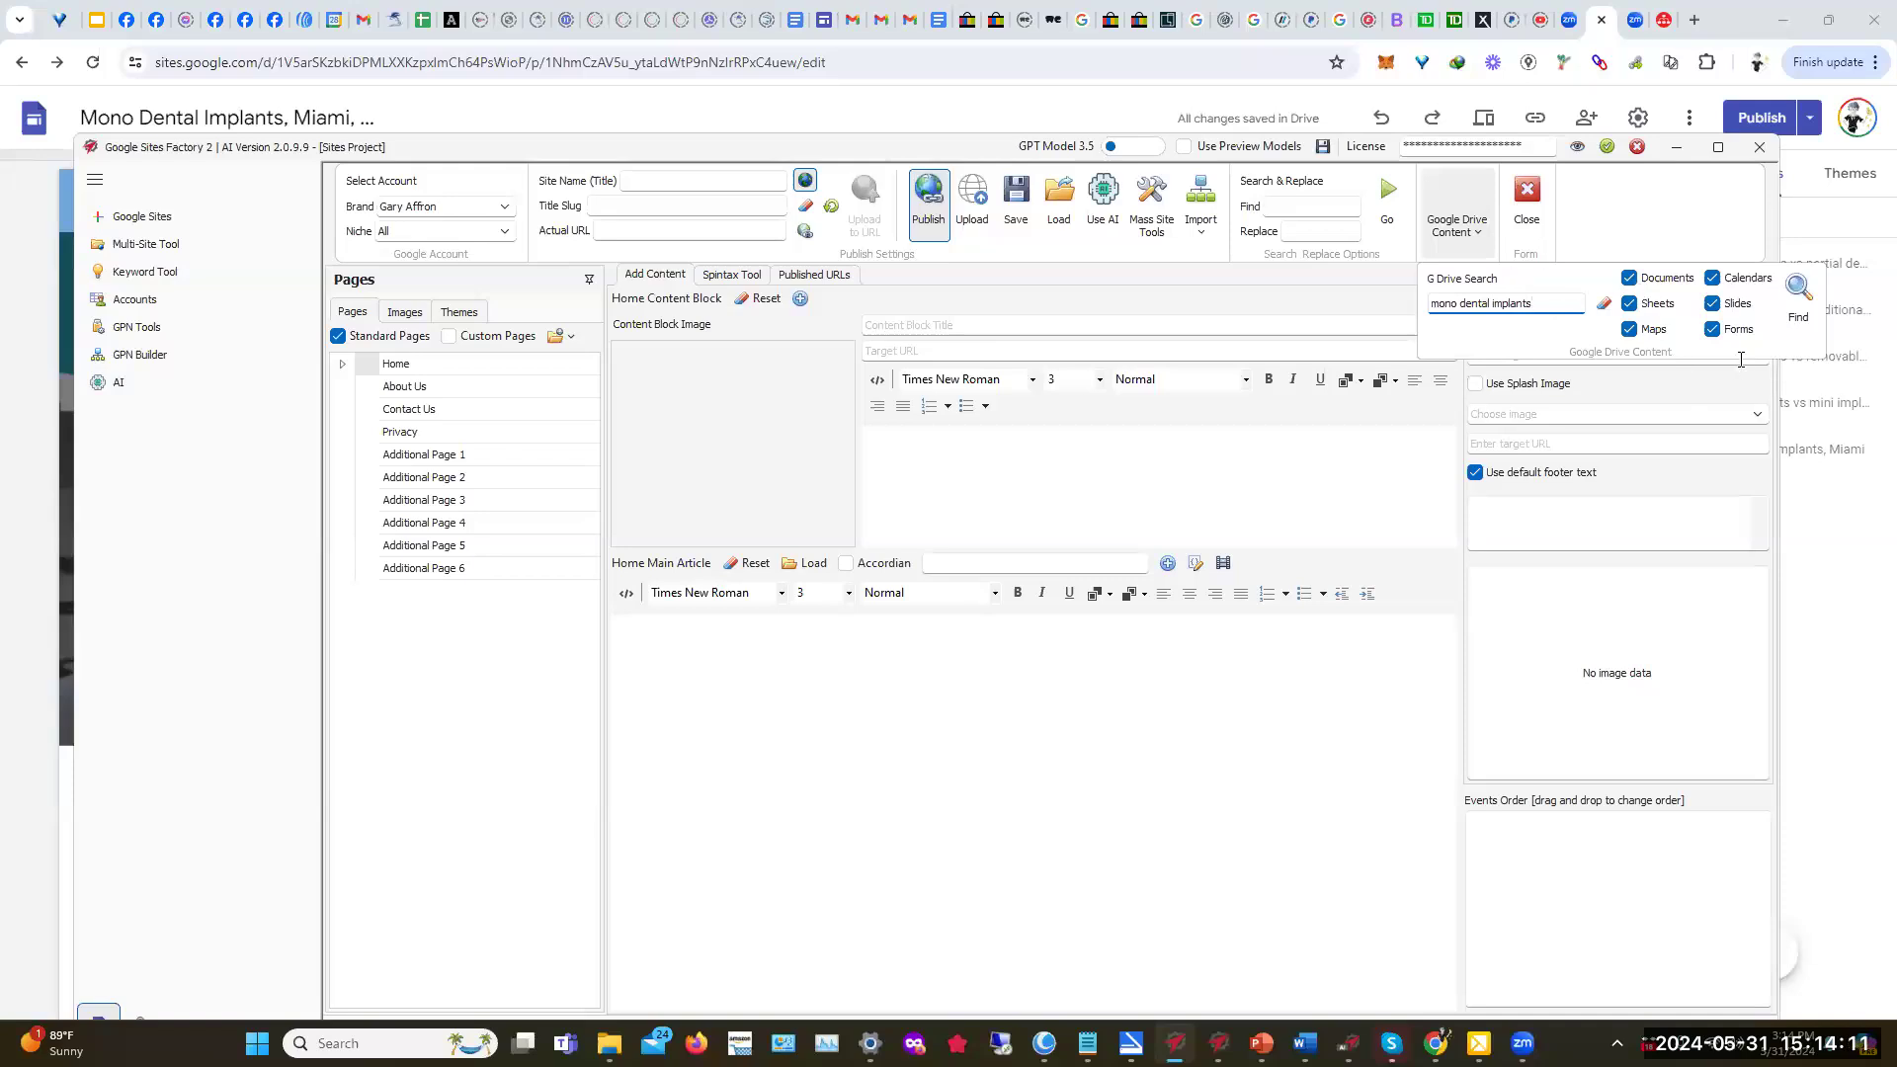
pyautogui.click(1796, 290)
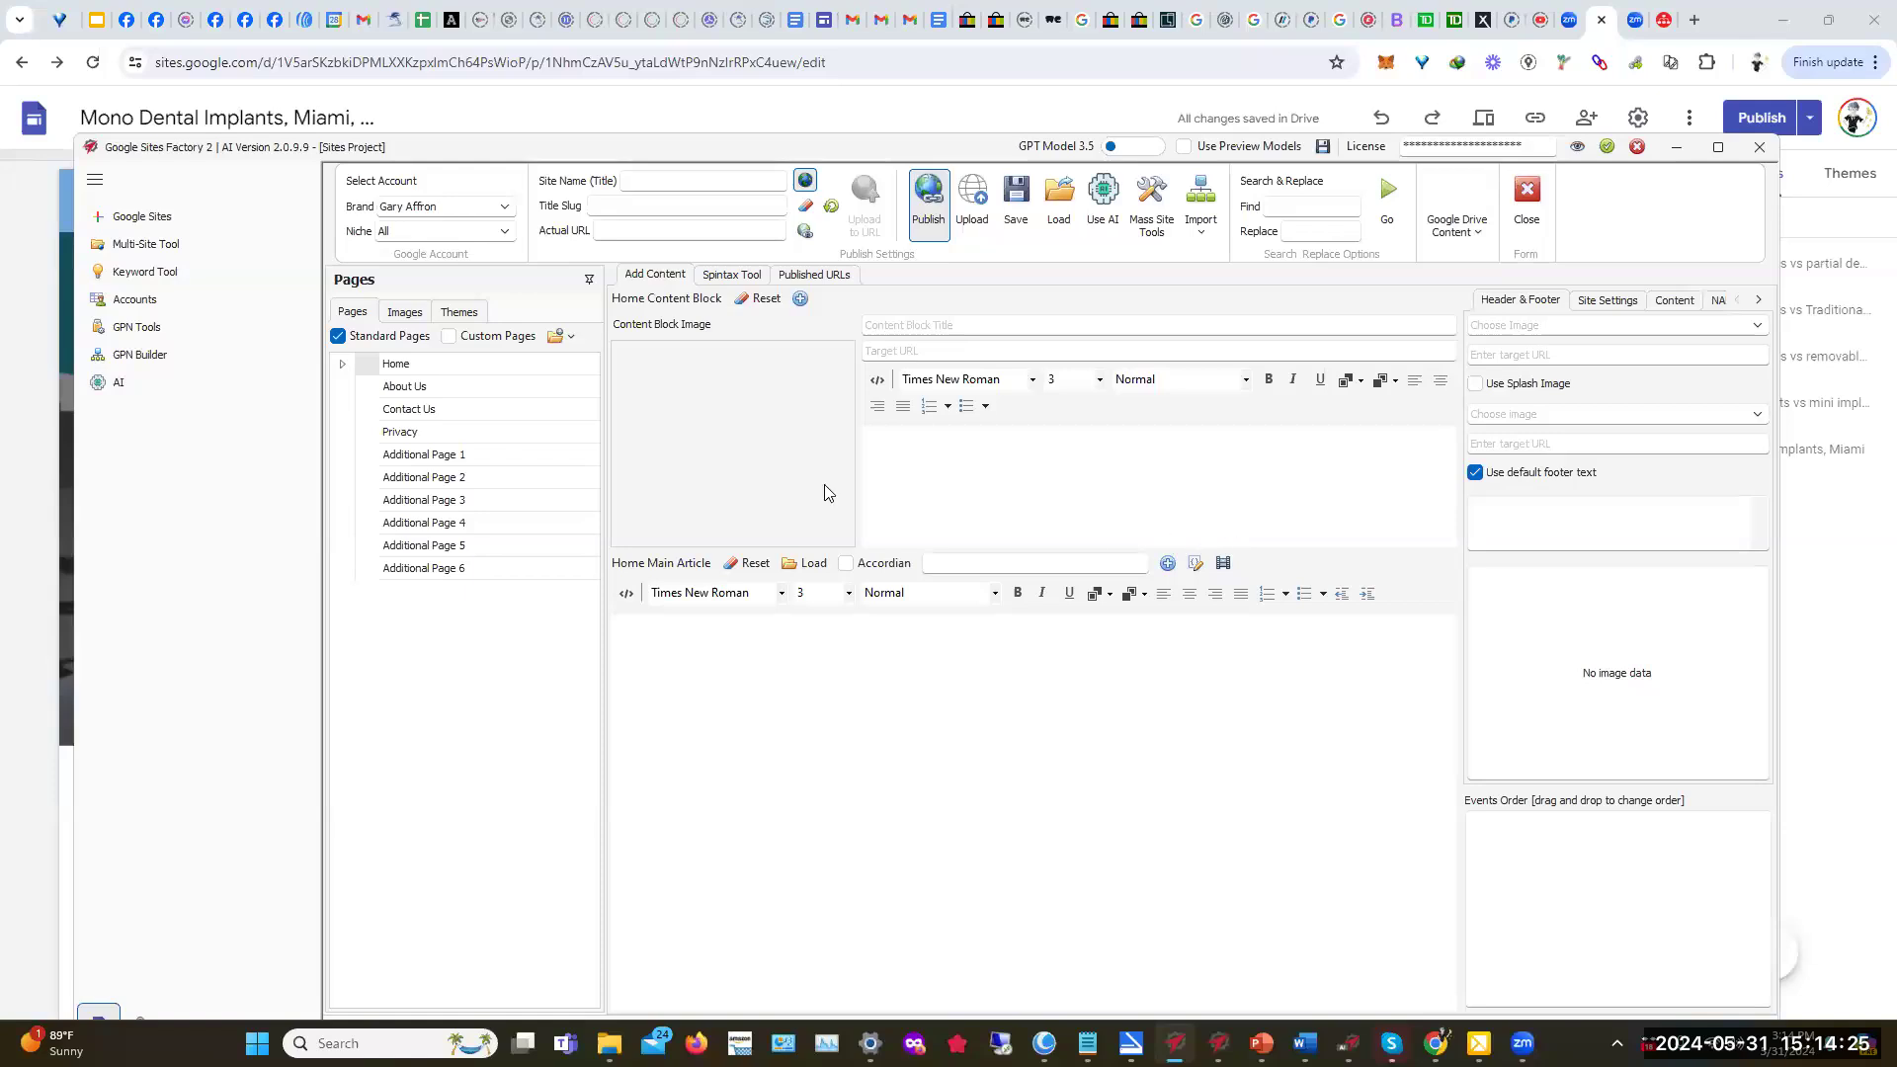
pyautogui.click(137, 358)
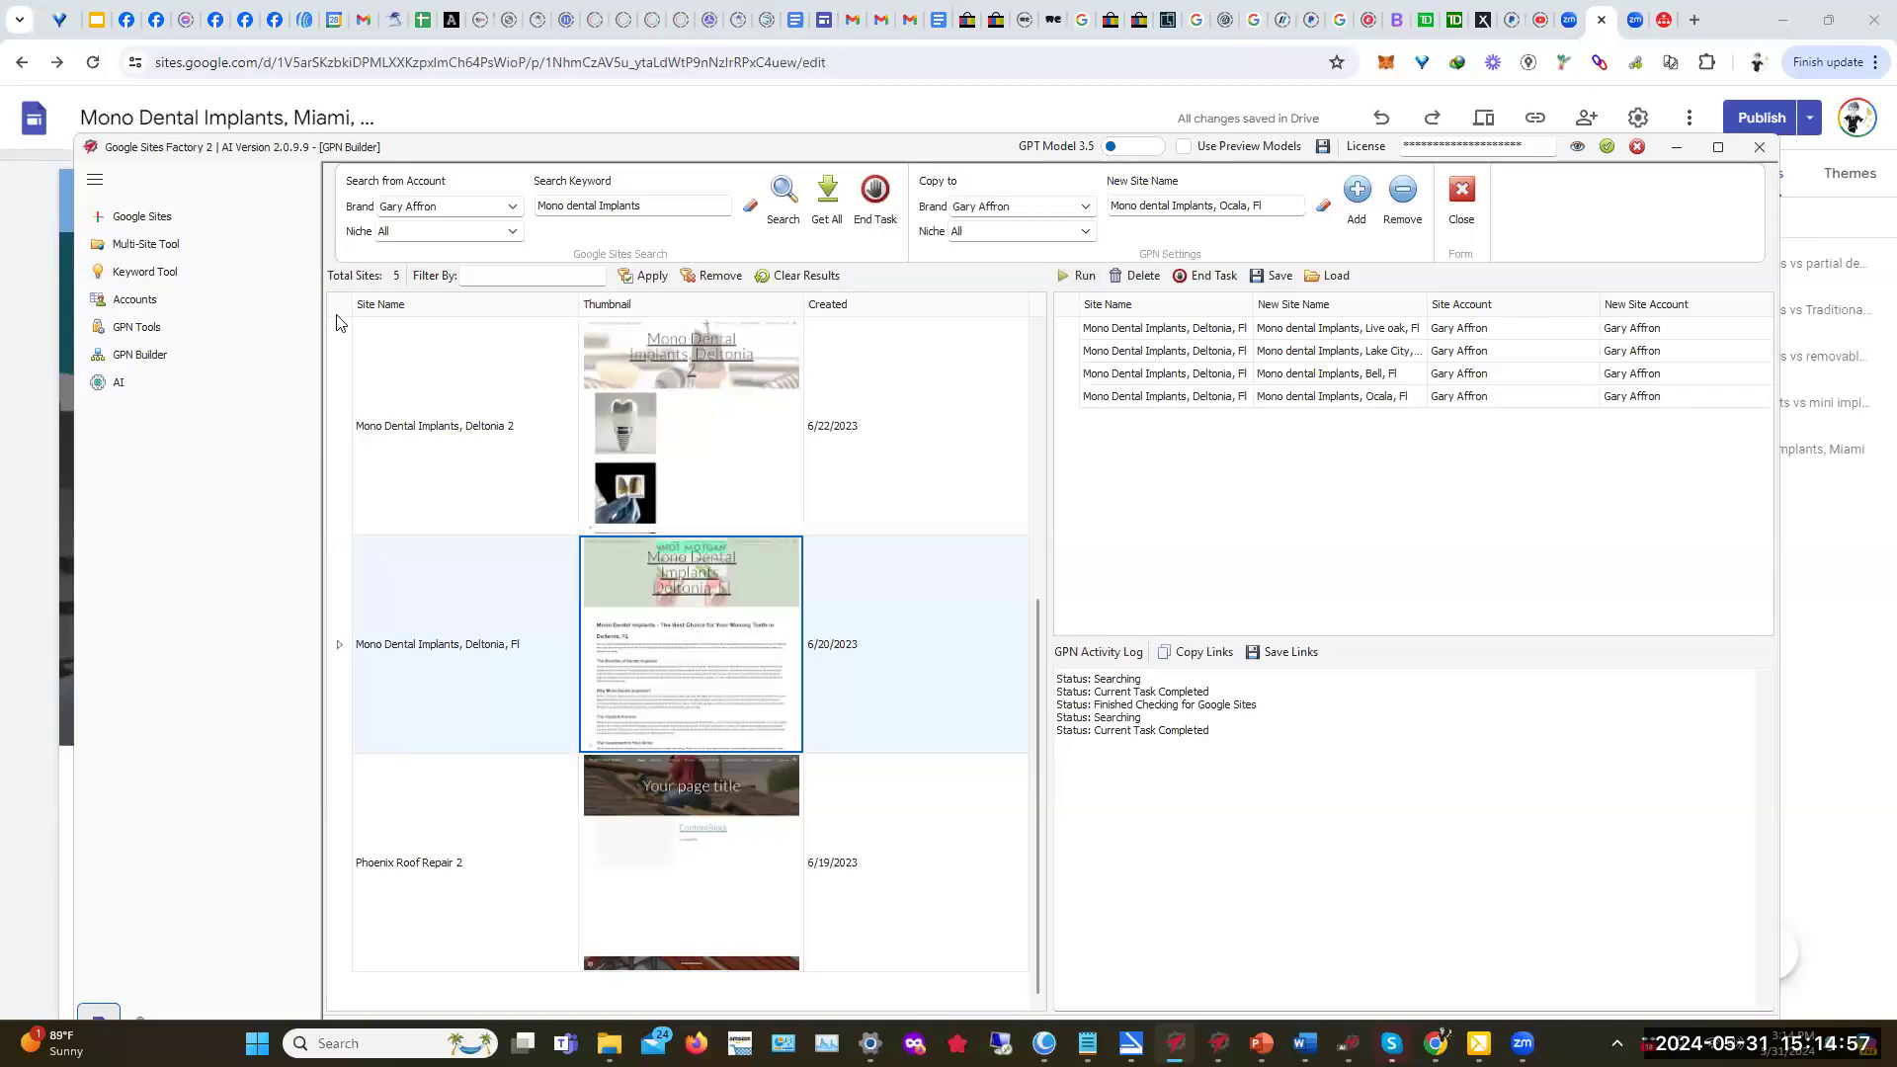
pyautogui.click(151, 223)
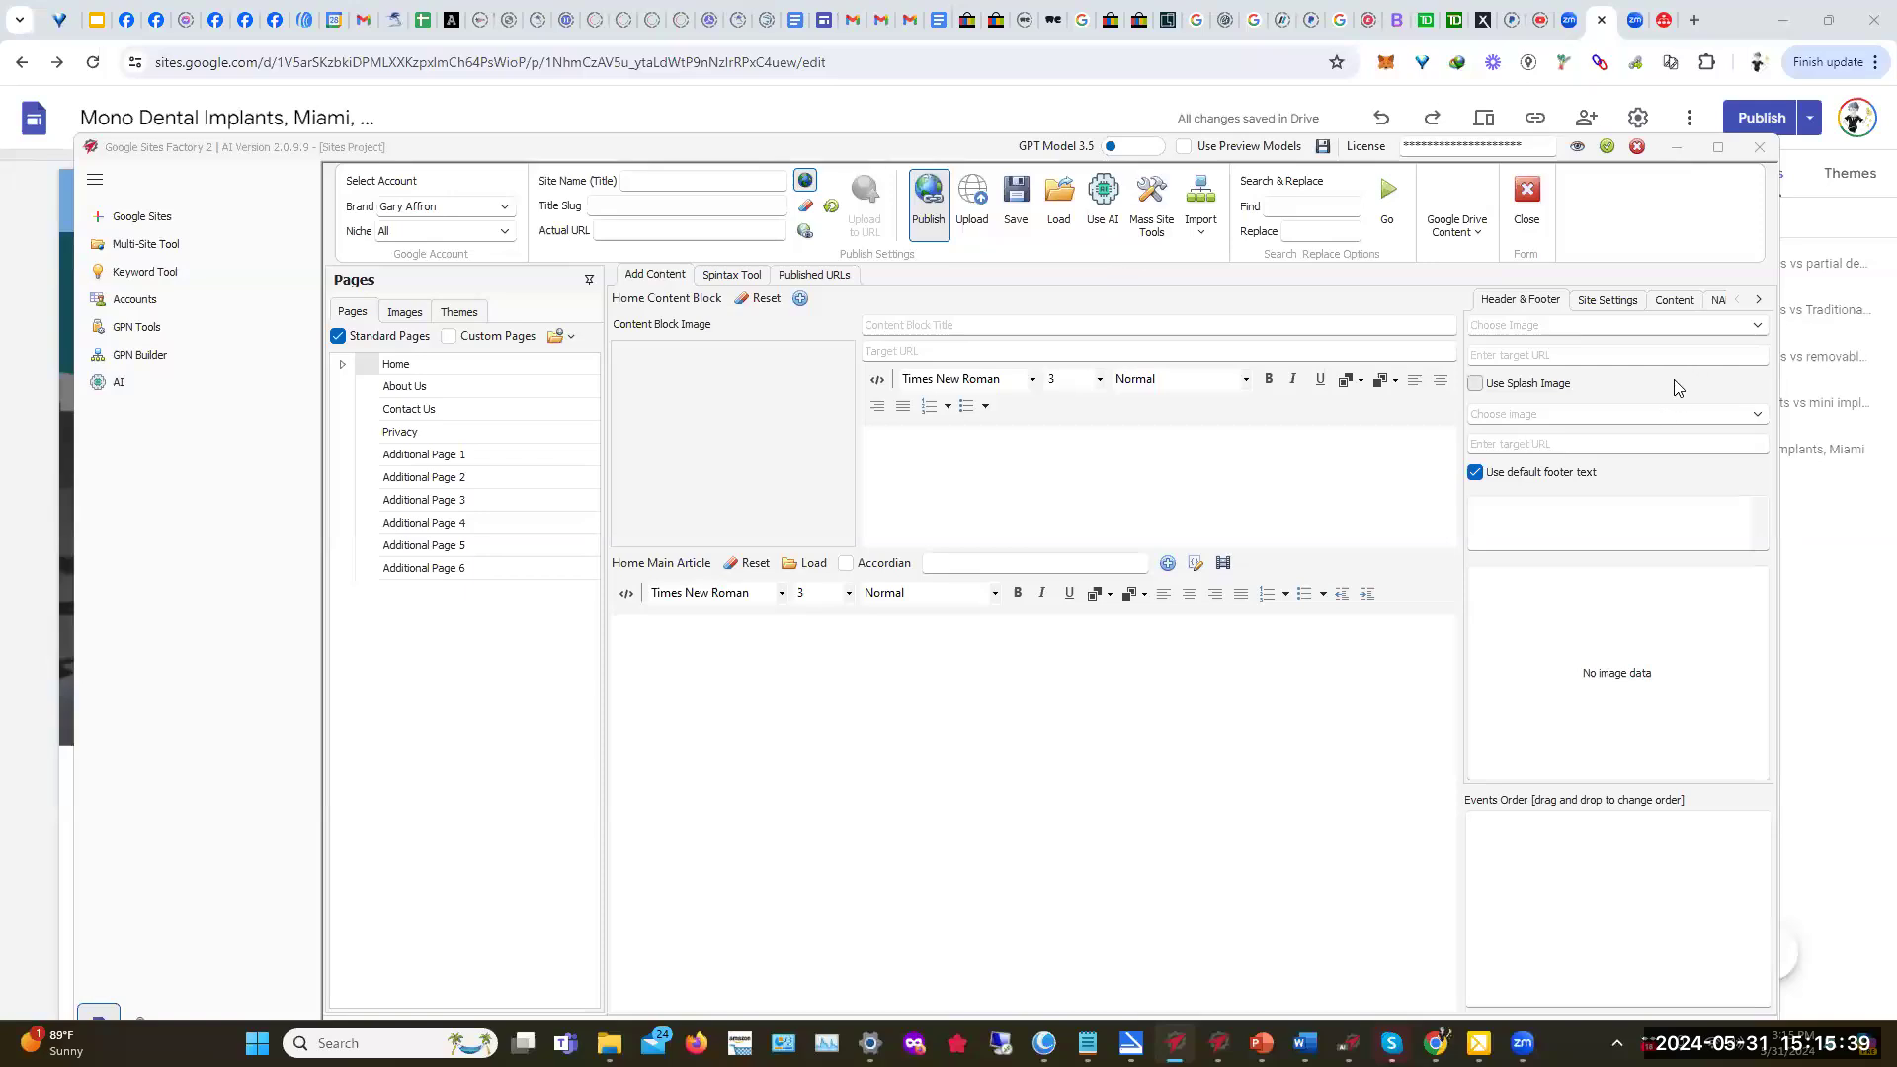
pyautogui.click(1757, 334)
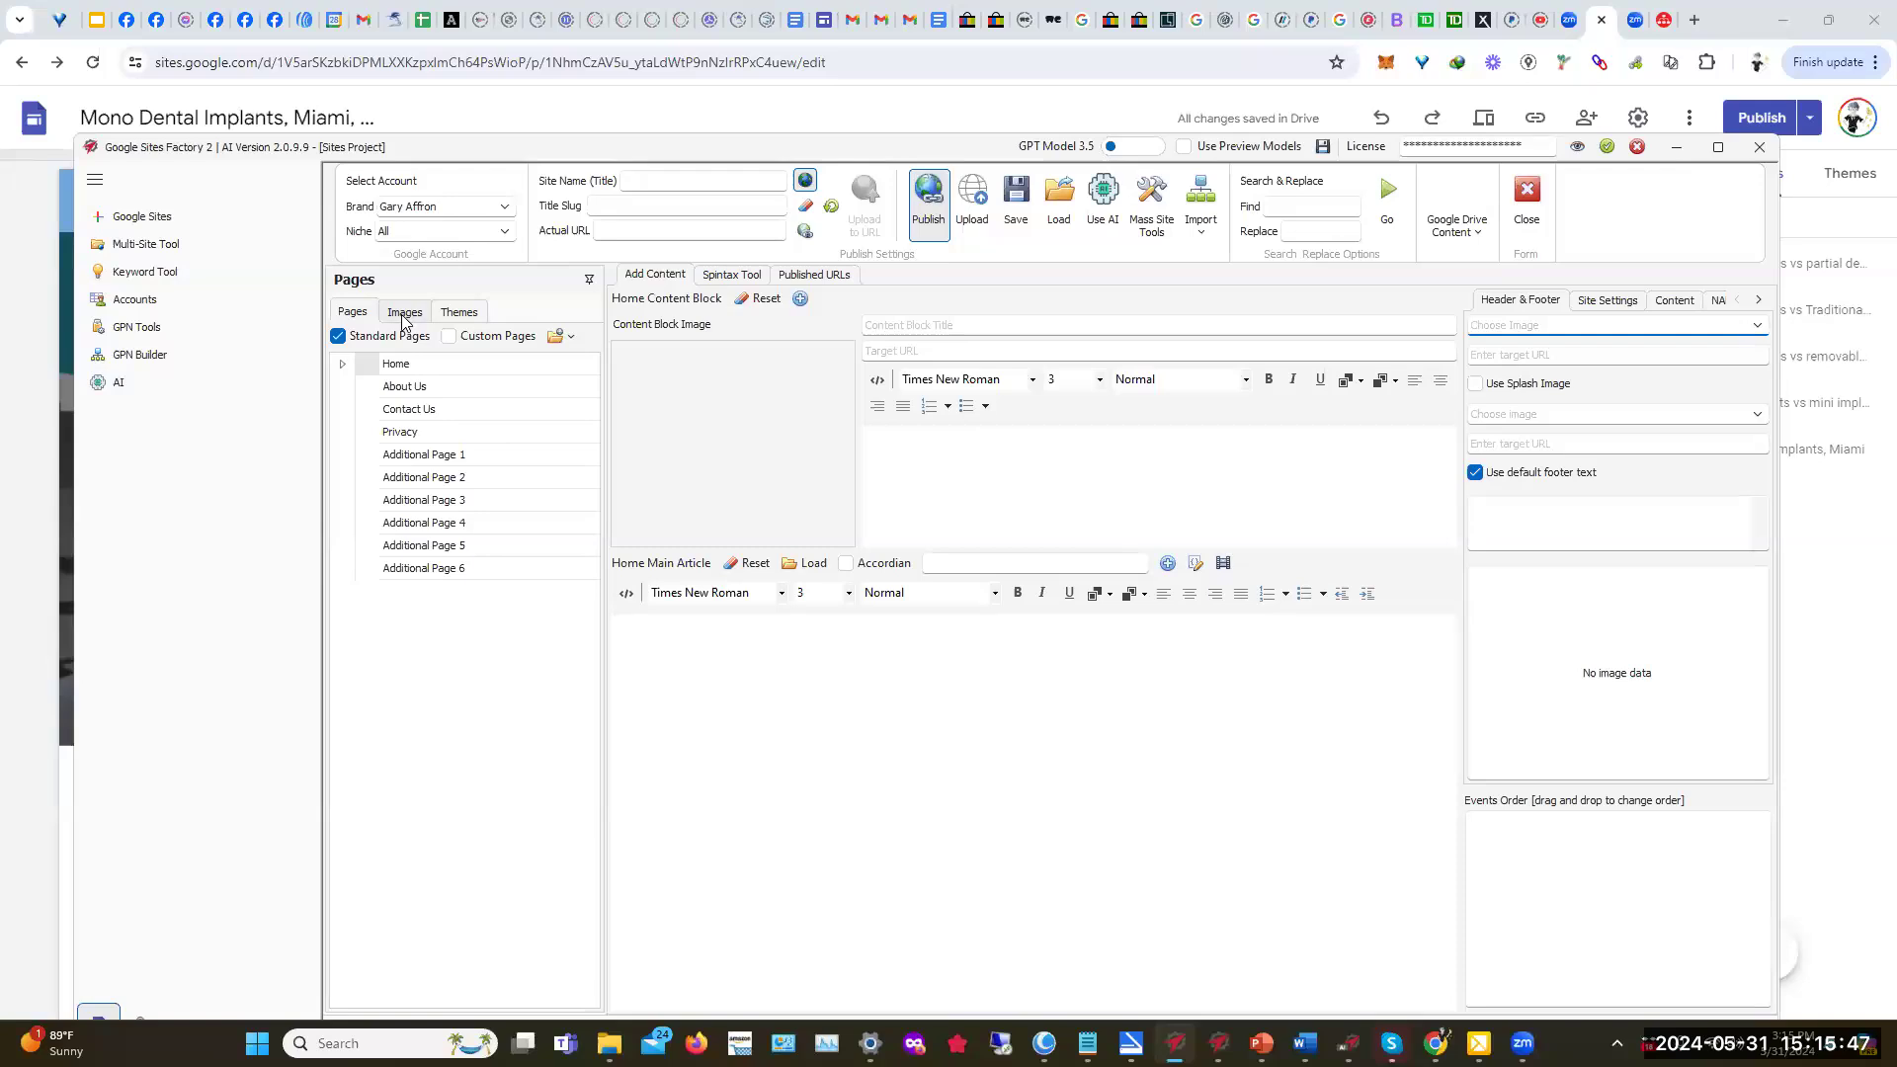
# Step: Embed the mono dental implants_ad document and the Nevada Mono Dental Implants calendar
pyautogui.click(1622, 304)
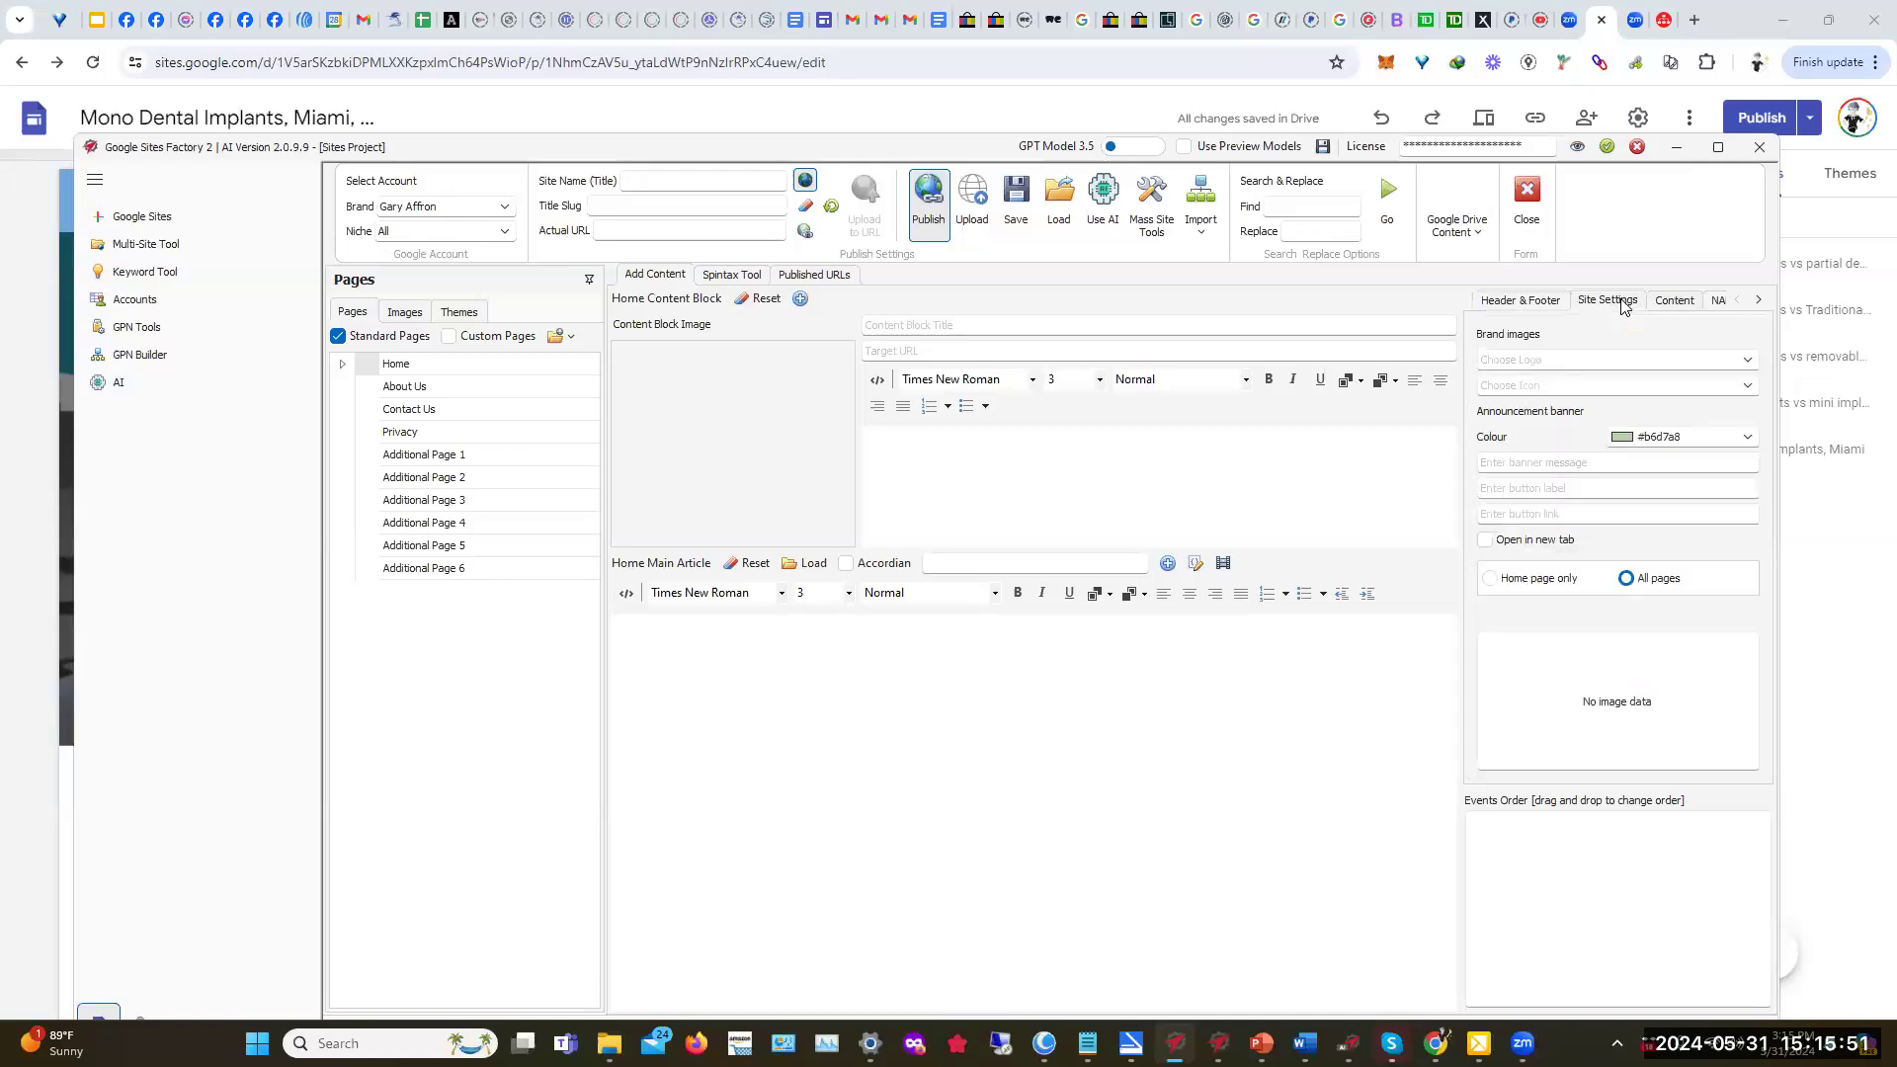
pyautogui.click(1670, 302)
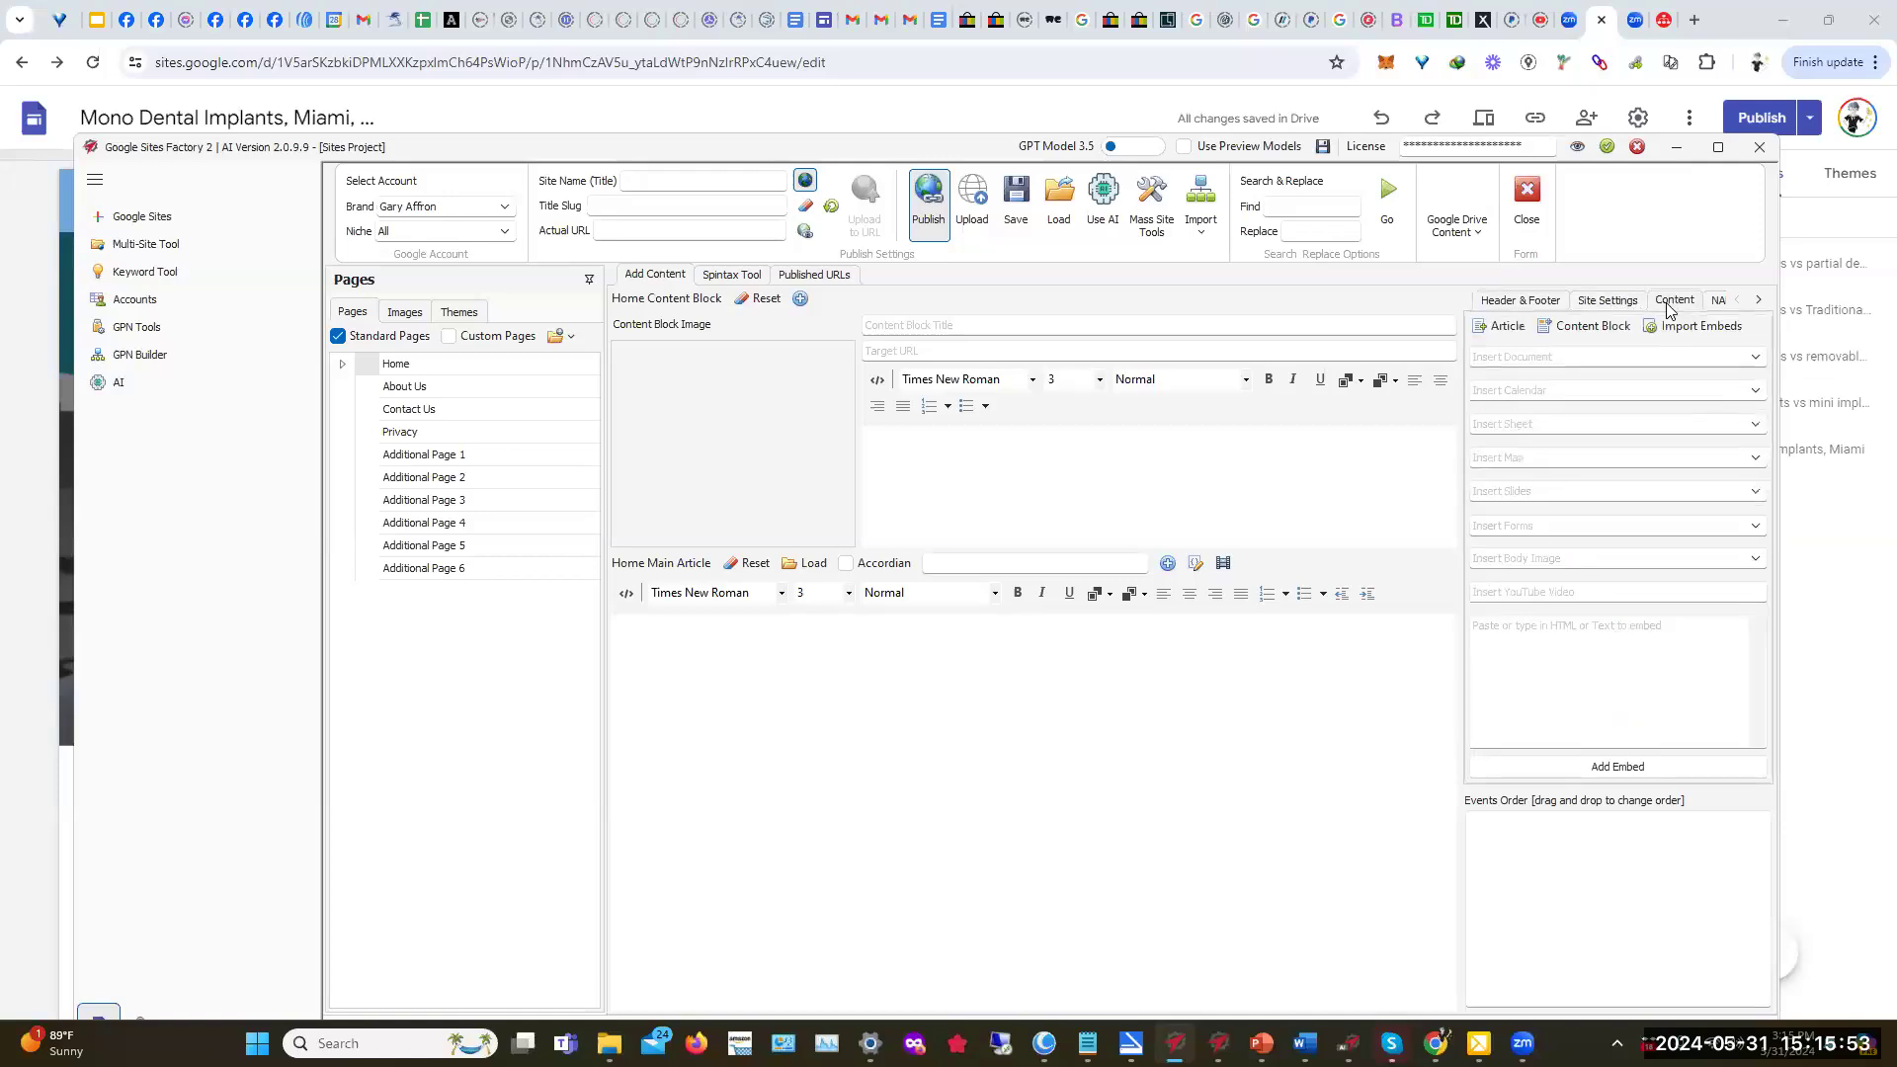
pyautogui.click(1753, 358)
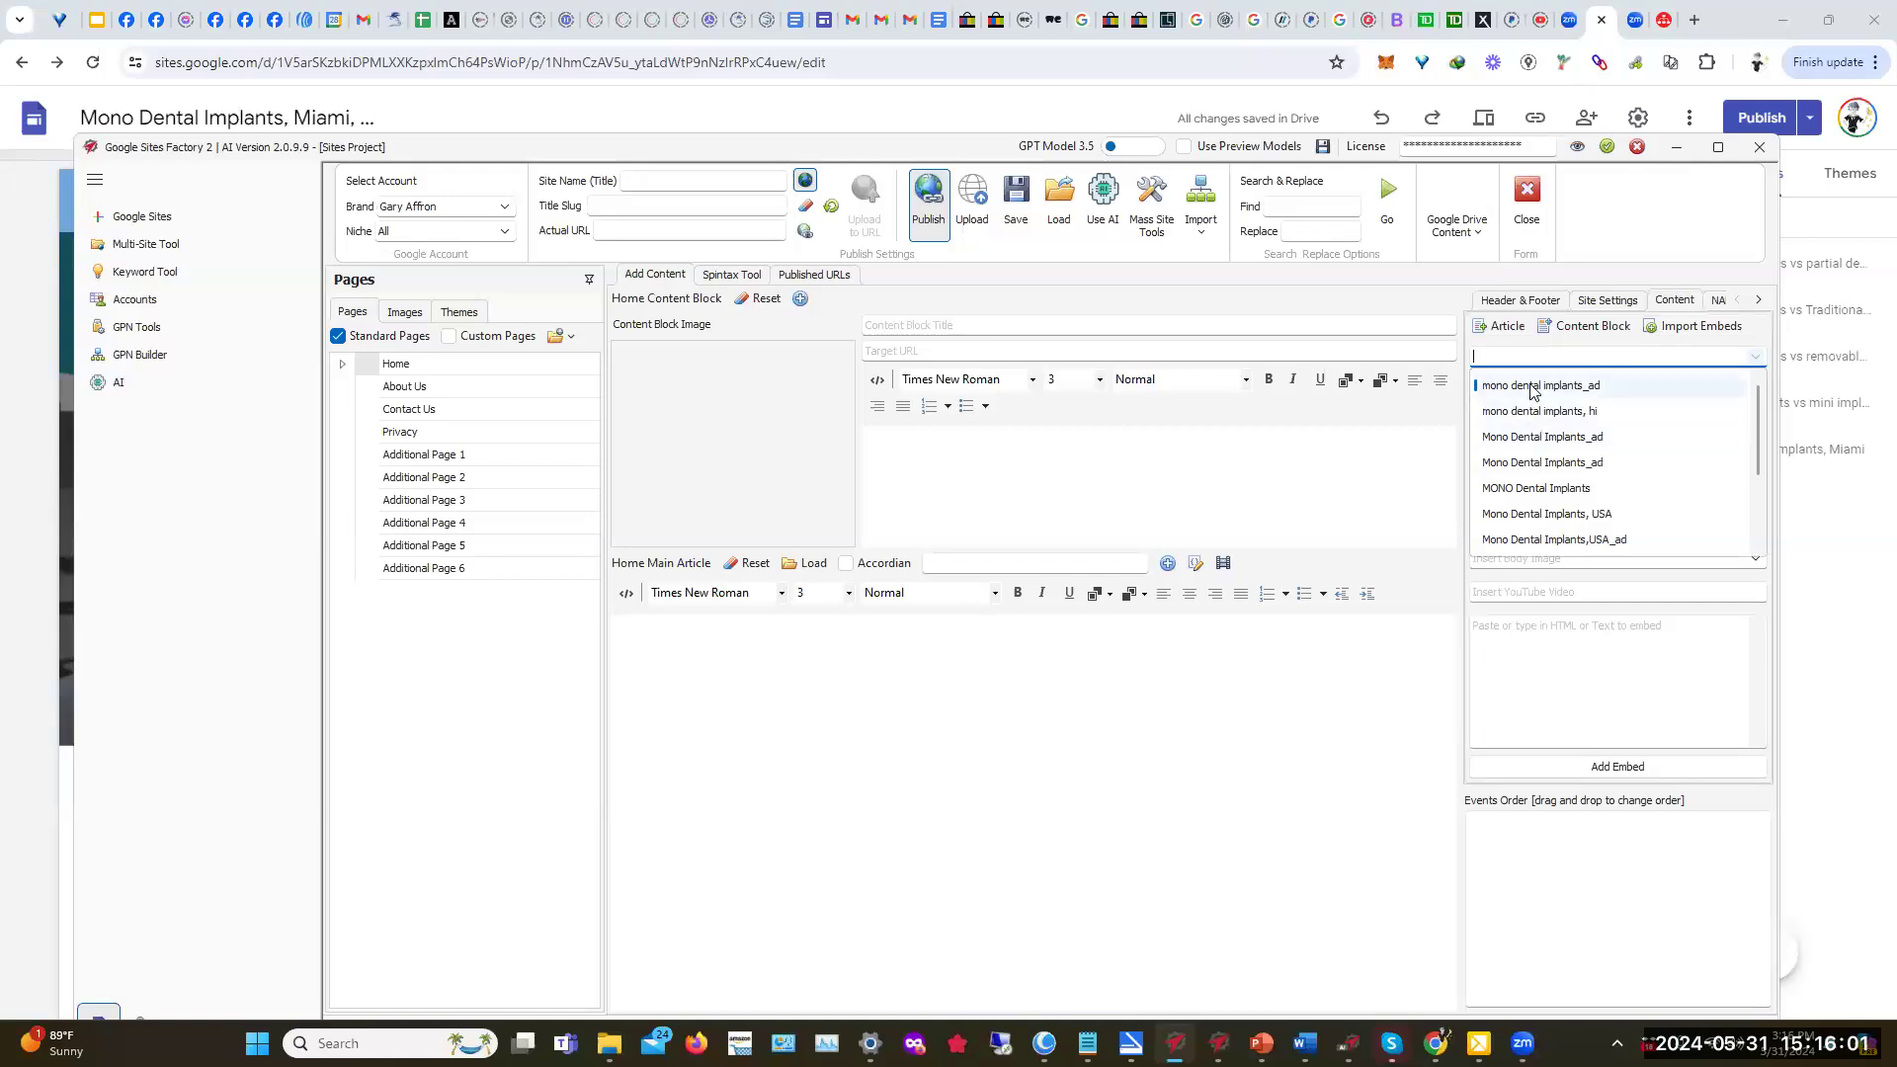
pyautogui.click(1531, 387)
pyautogui.click(1753, 394)
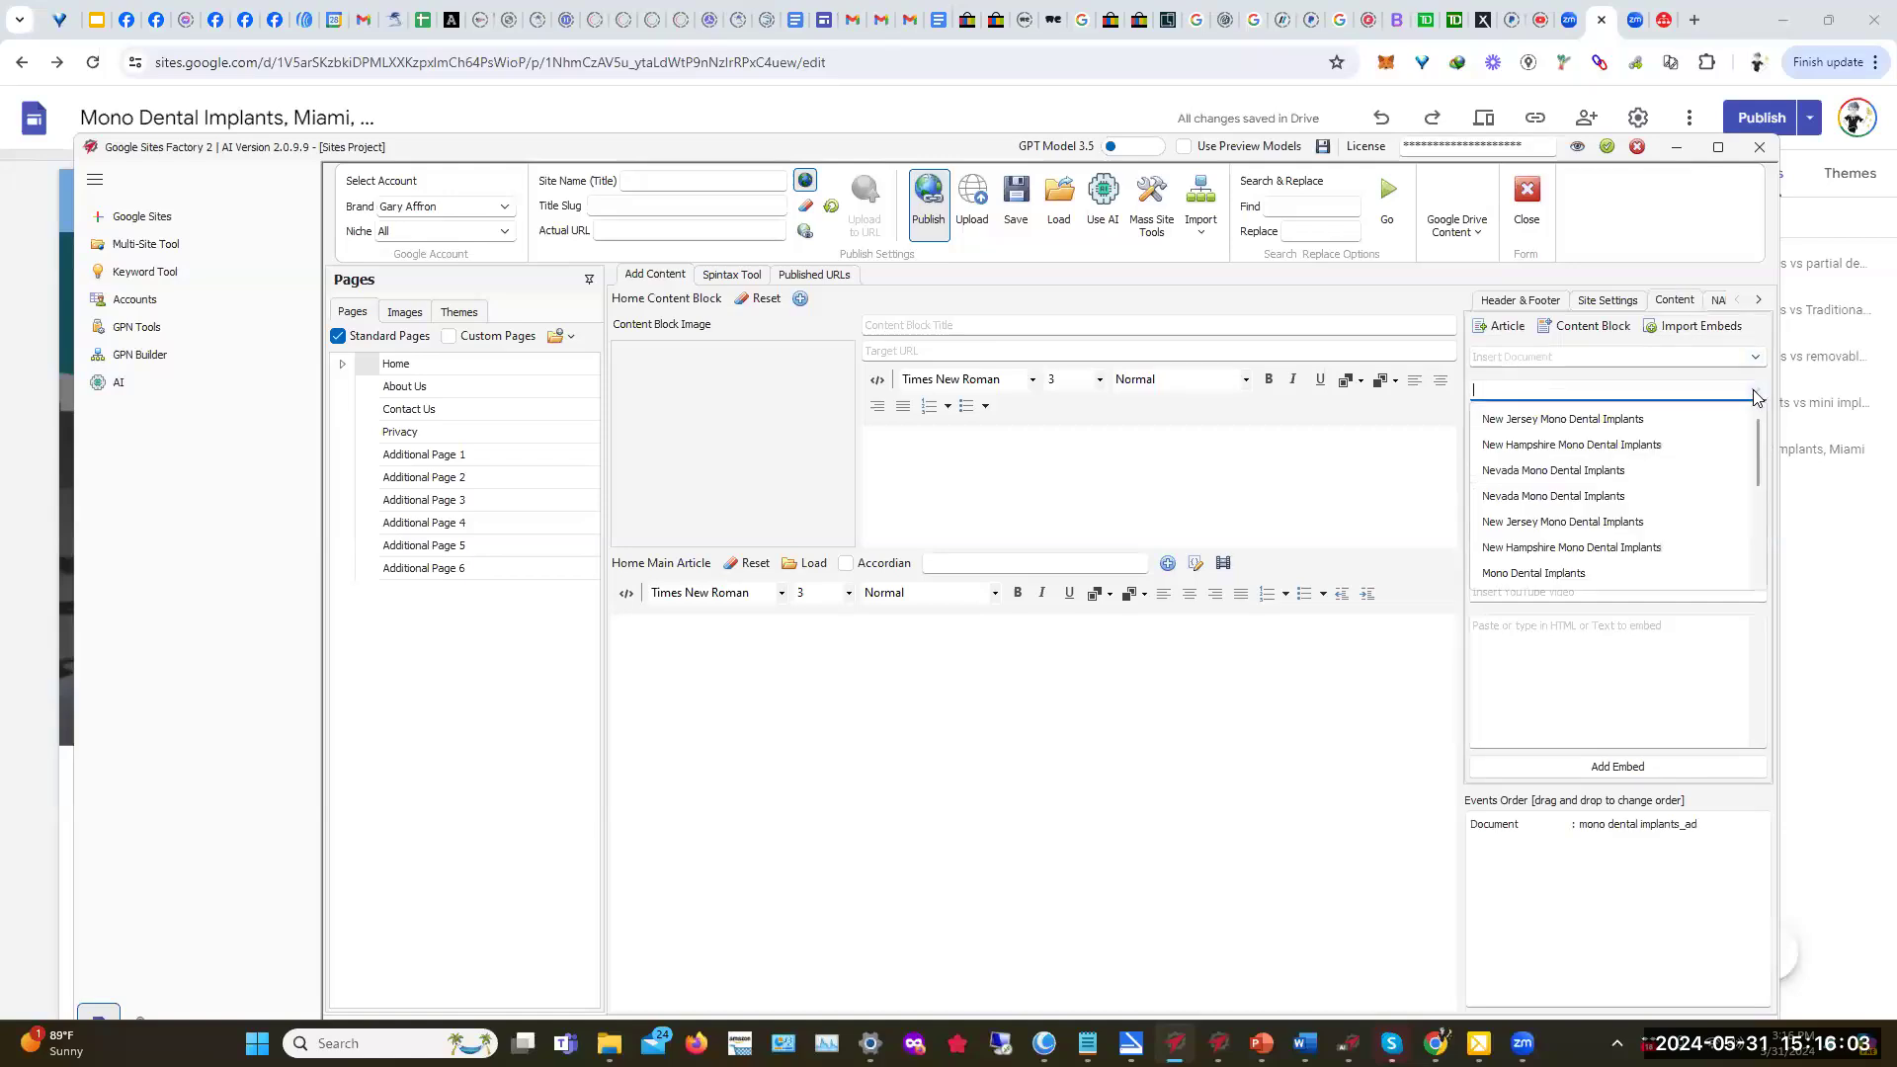
pyautogui.click(1598, 503)
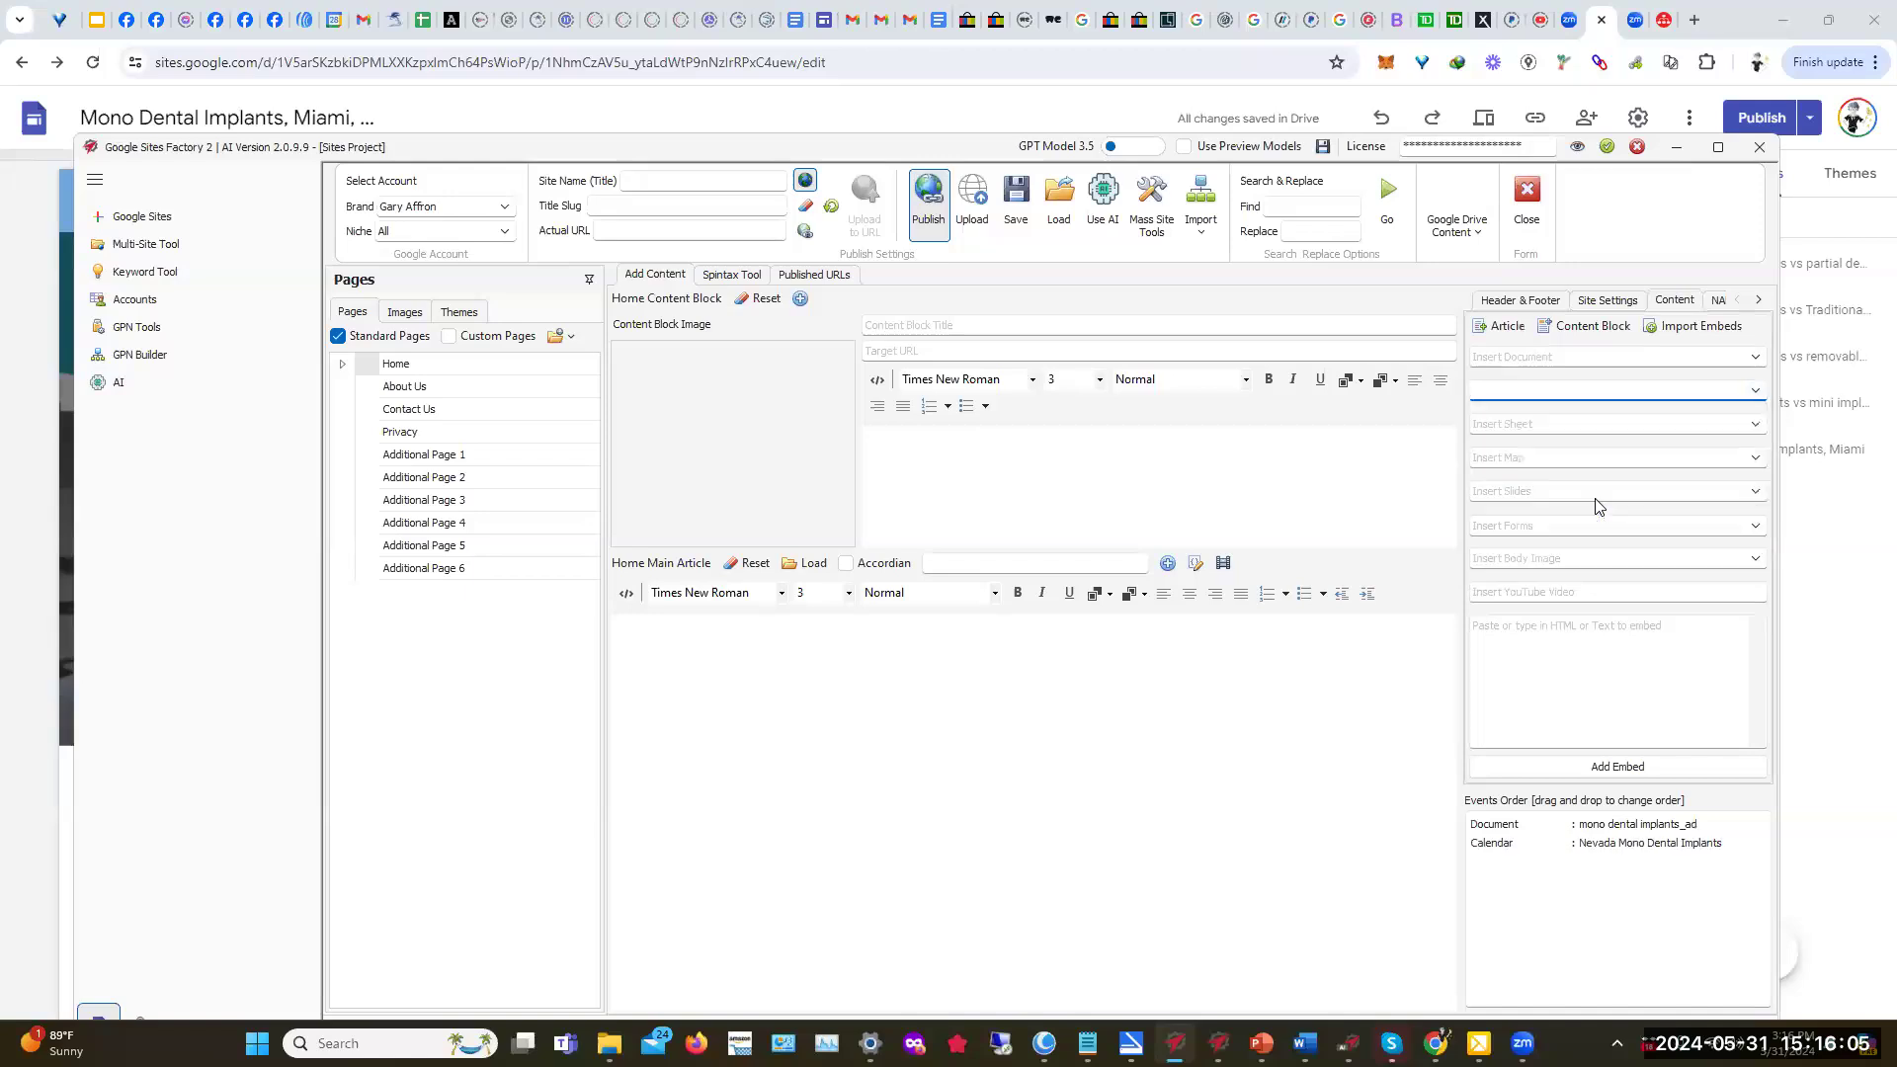
# Step: Skip sheet, map and slides, and embed the MONO Dental Implants form
pyautogui.click(1756, 426)
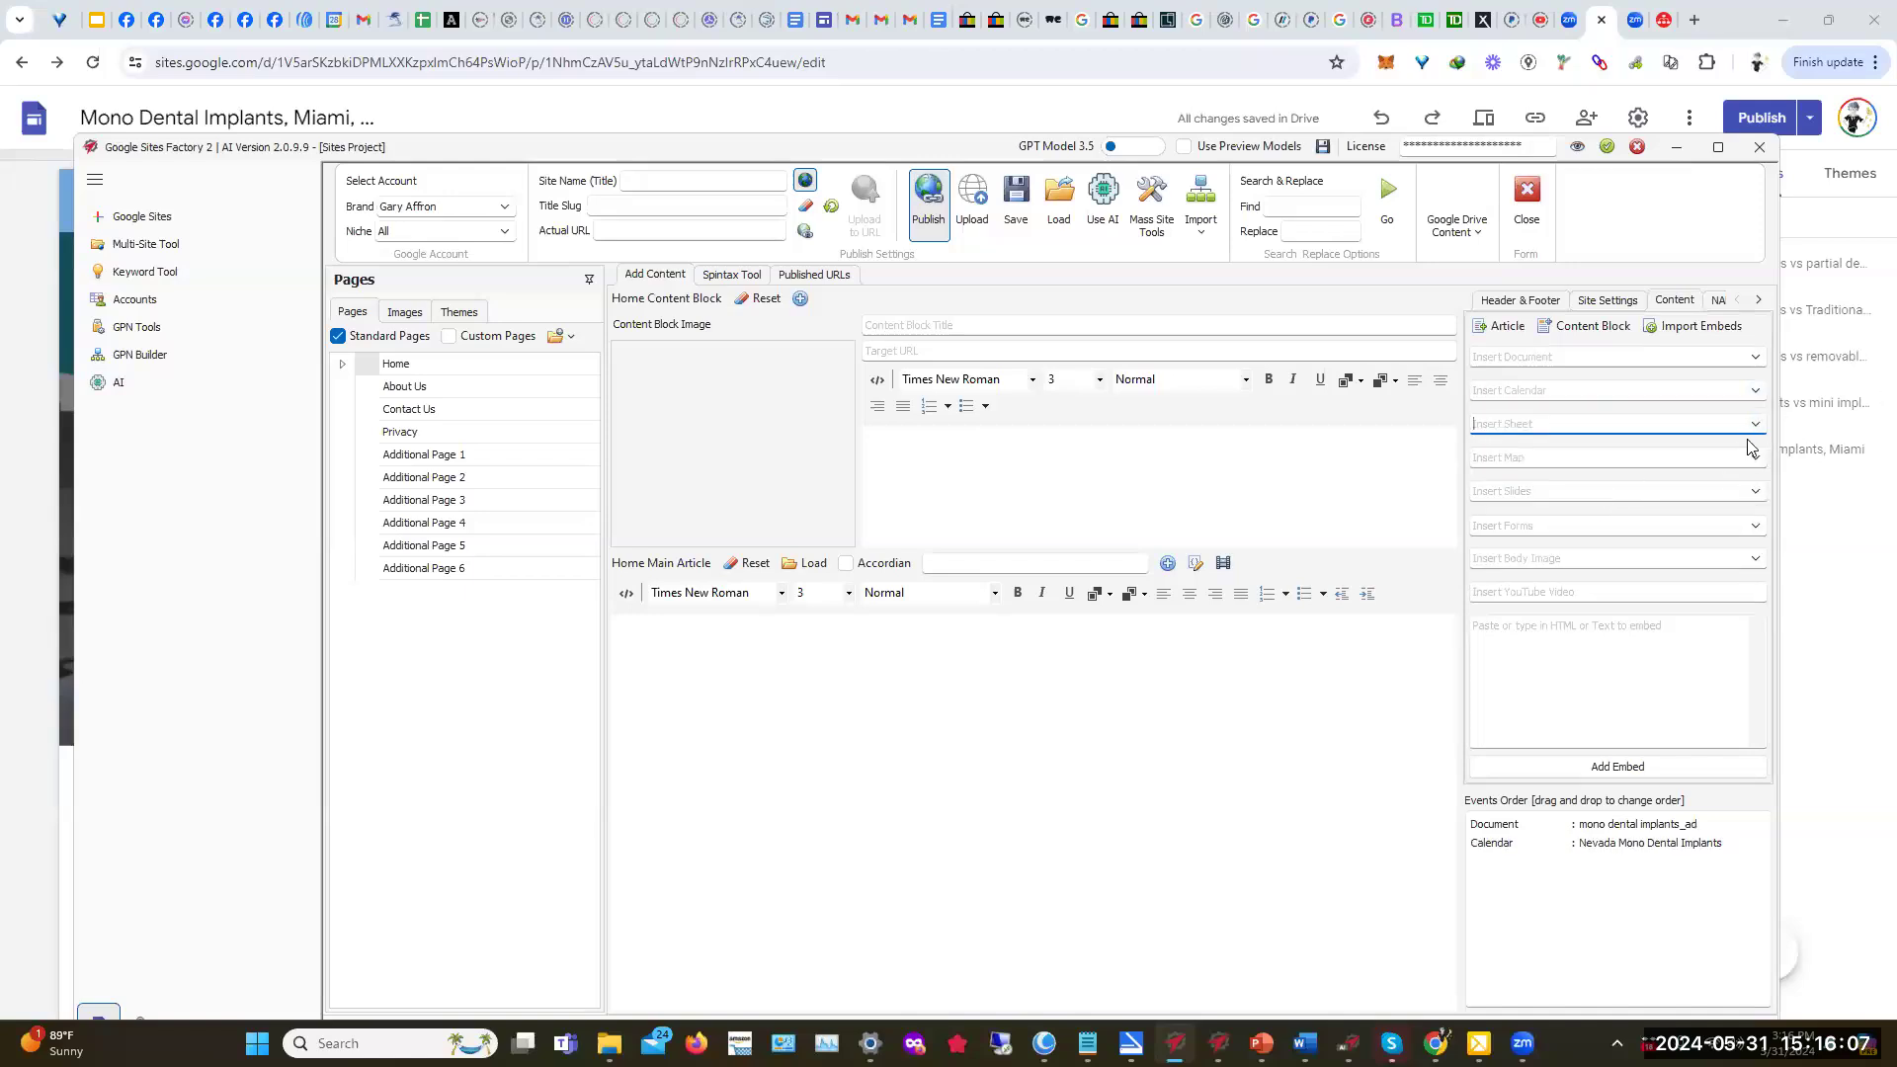
pyautogui.click(1757, 462)
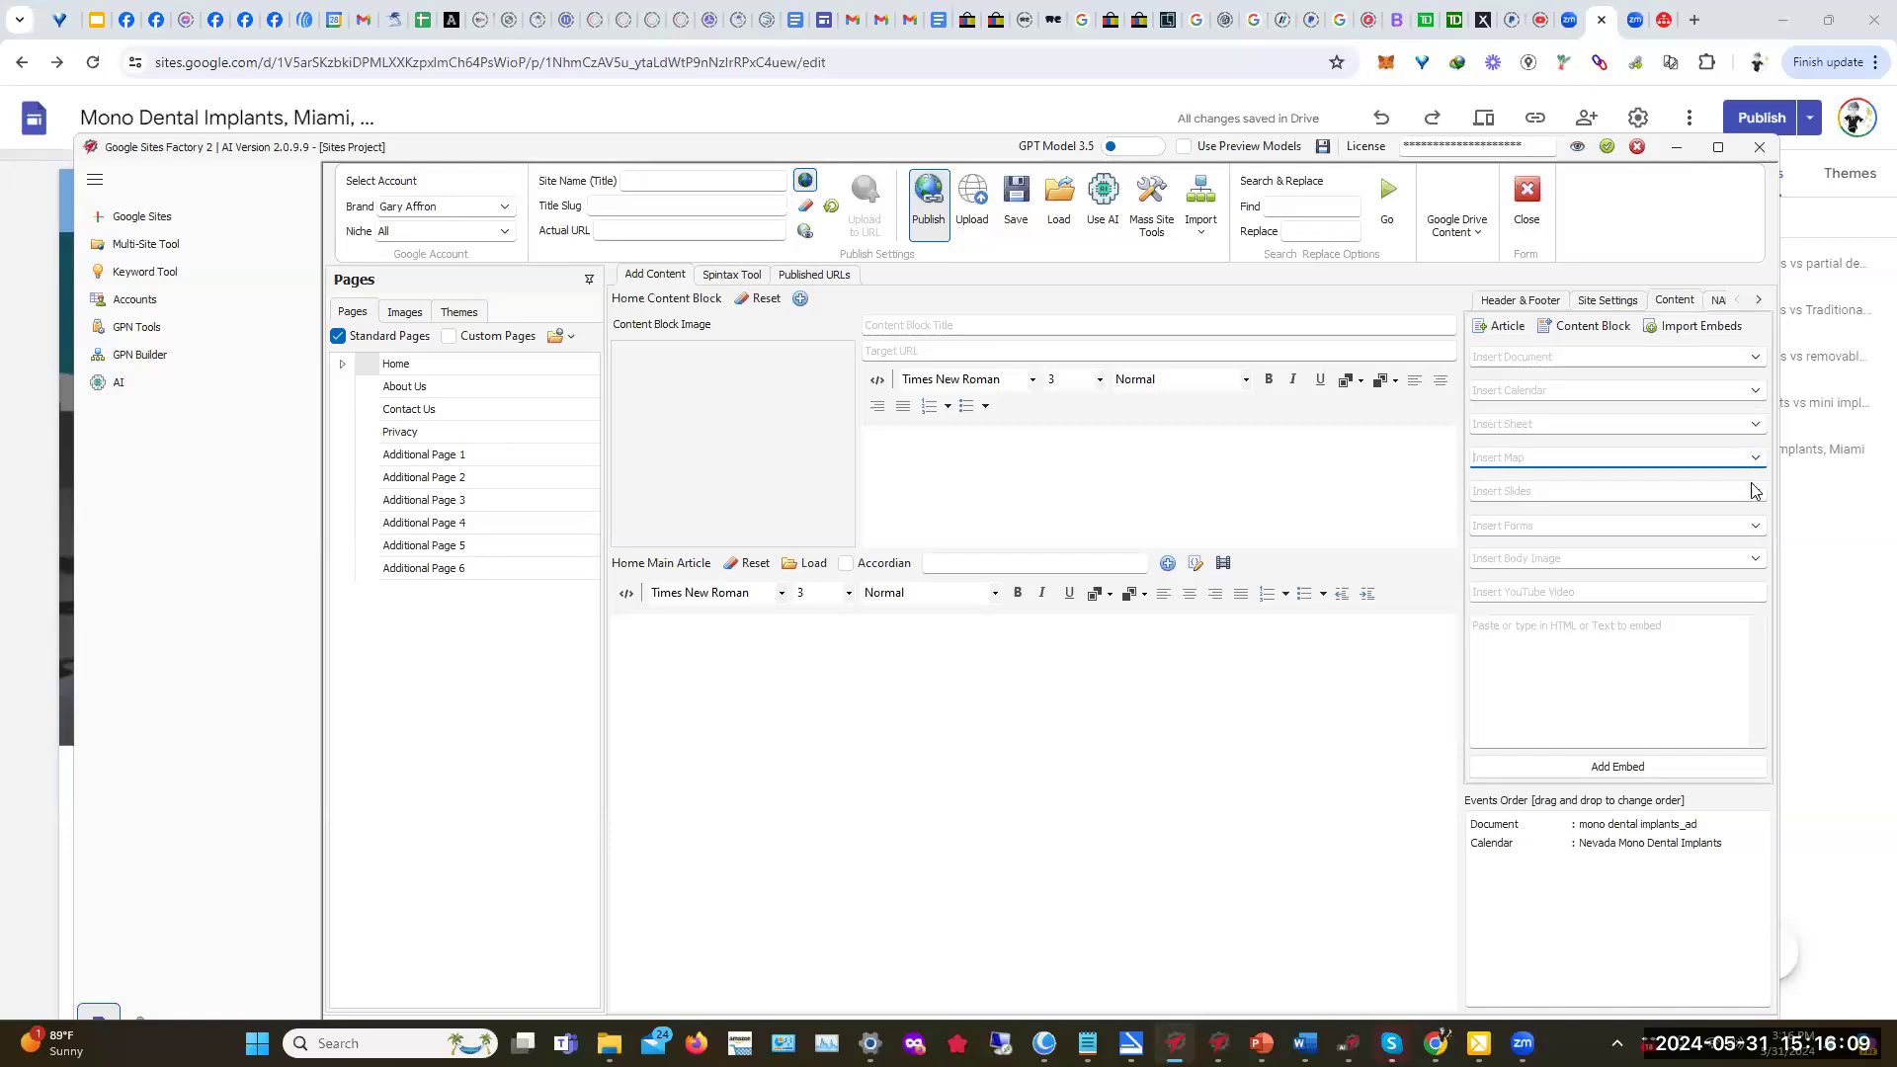
pyautogui.click(1757, 494)
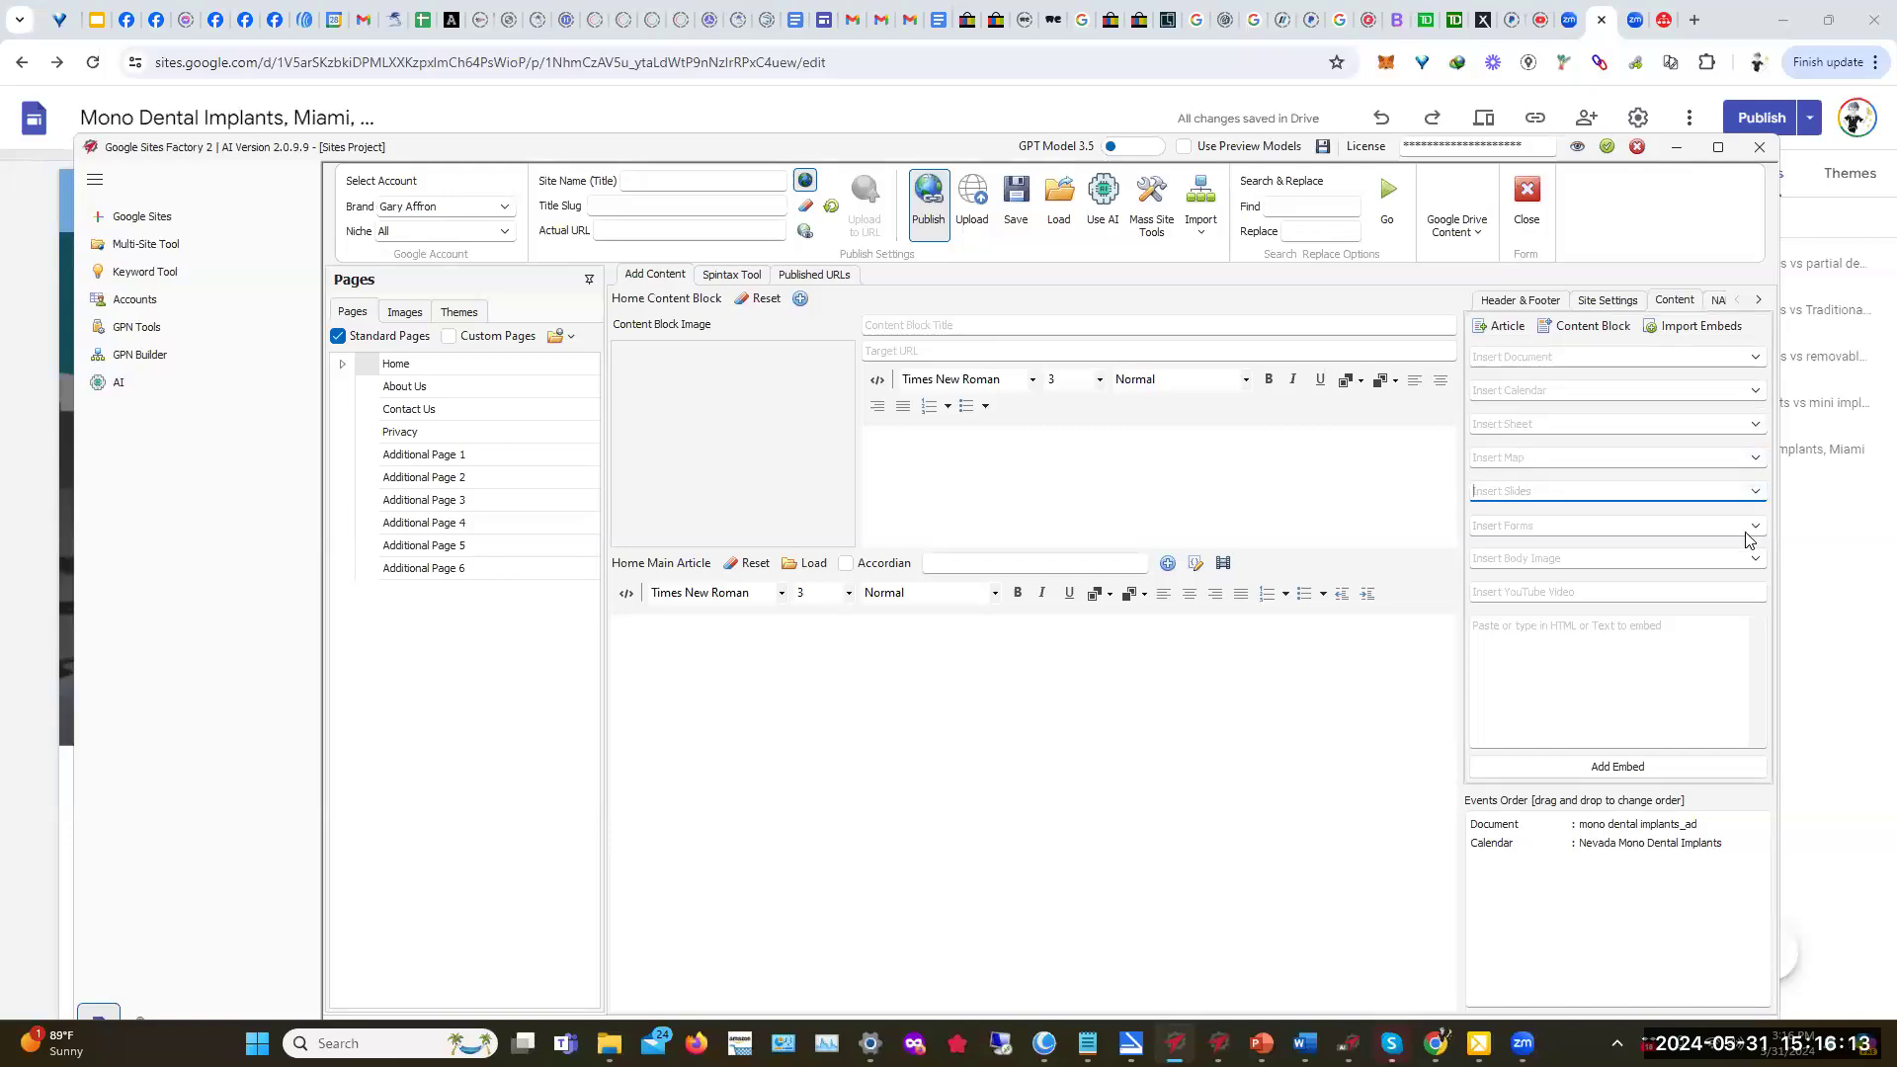
pyautogui.click(1757, 527)
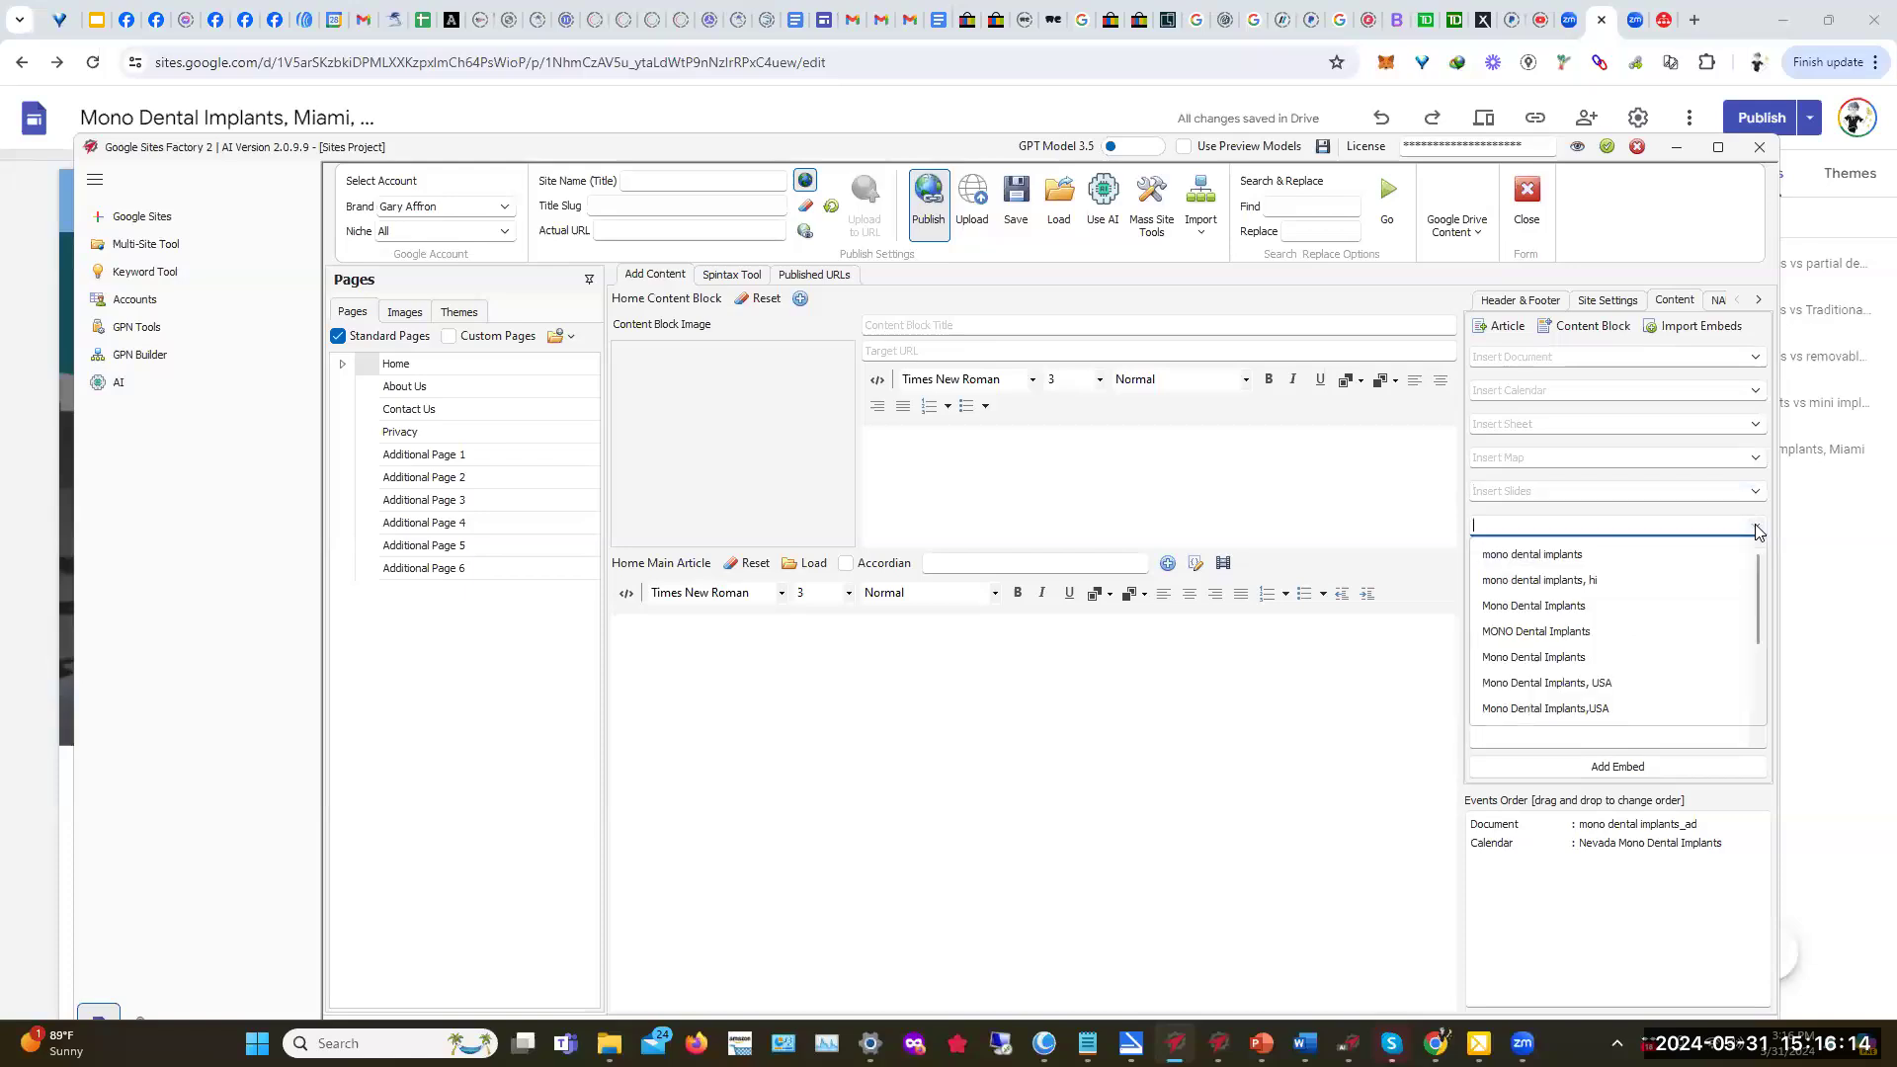
pyautogui.click(1545, 641)
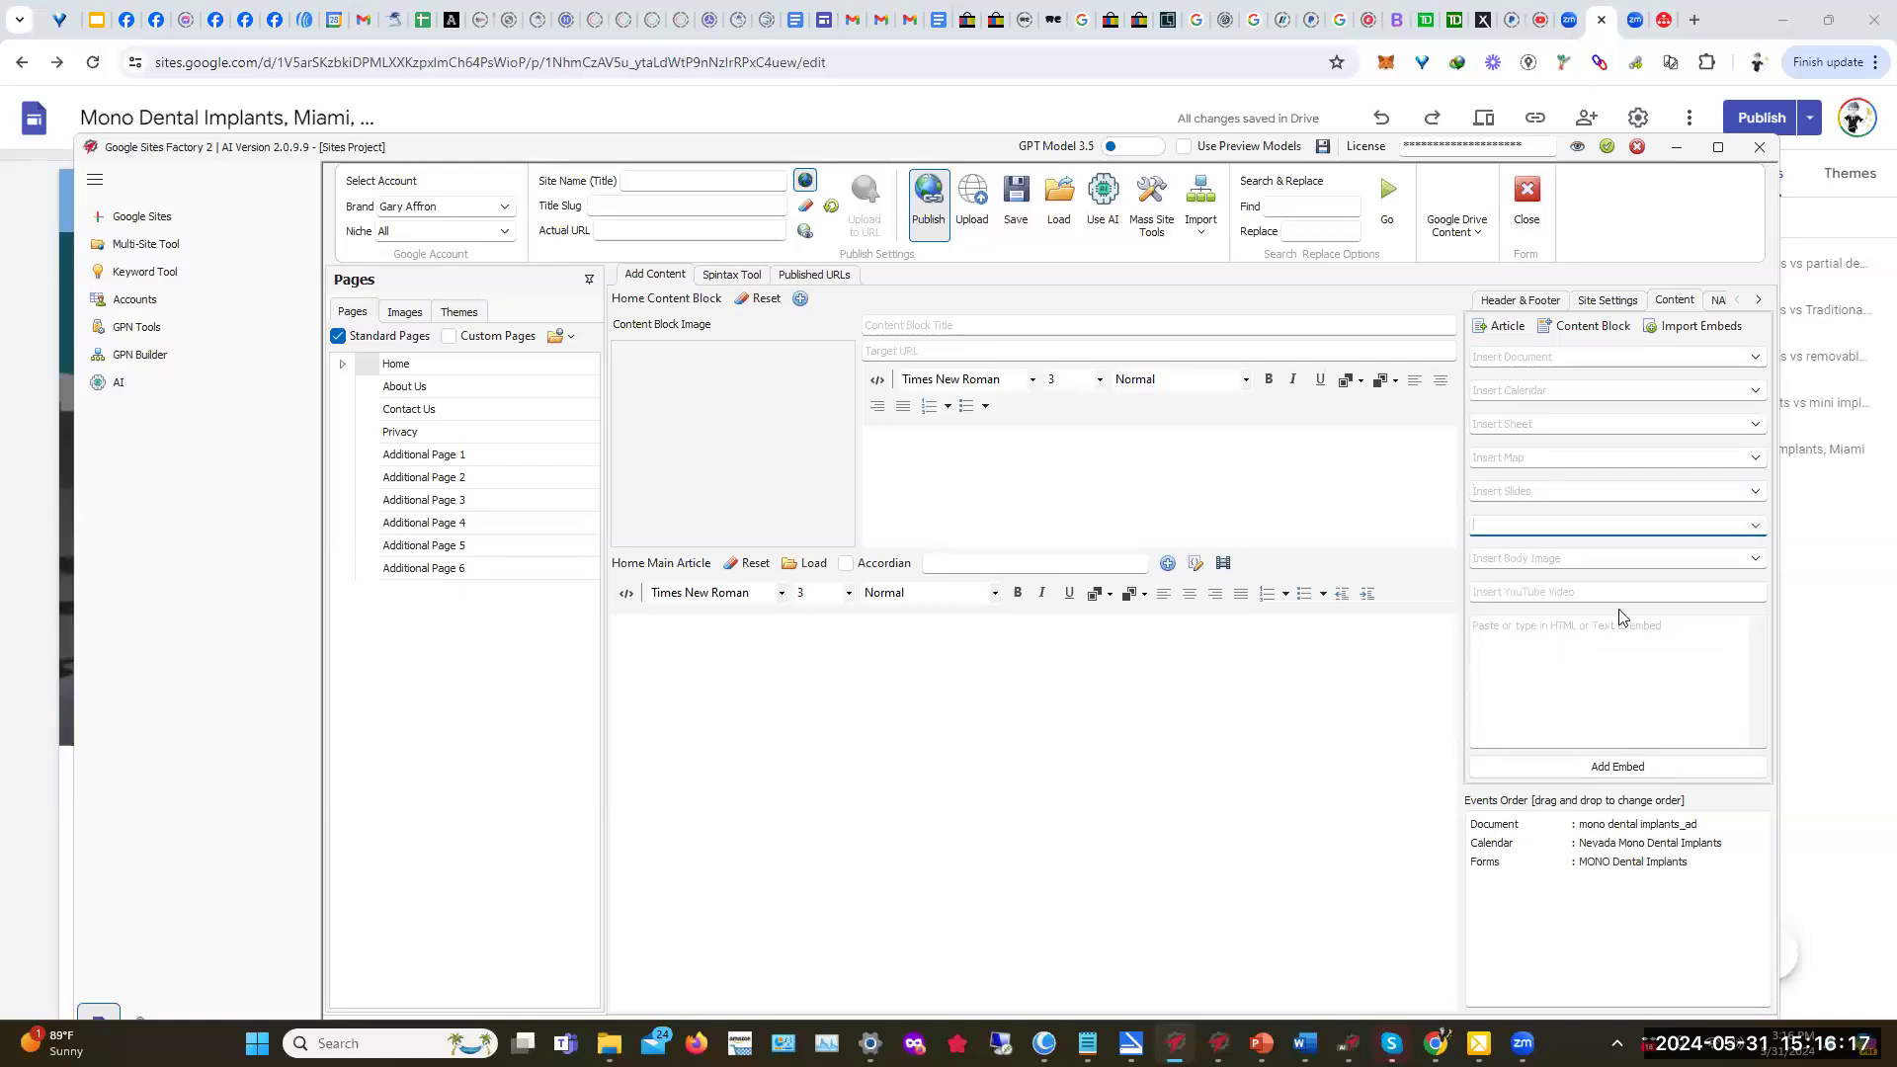
pyautogui.click(1758, 561)
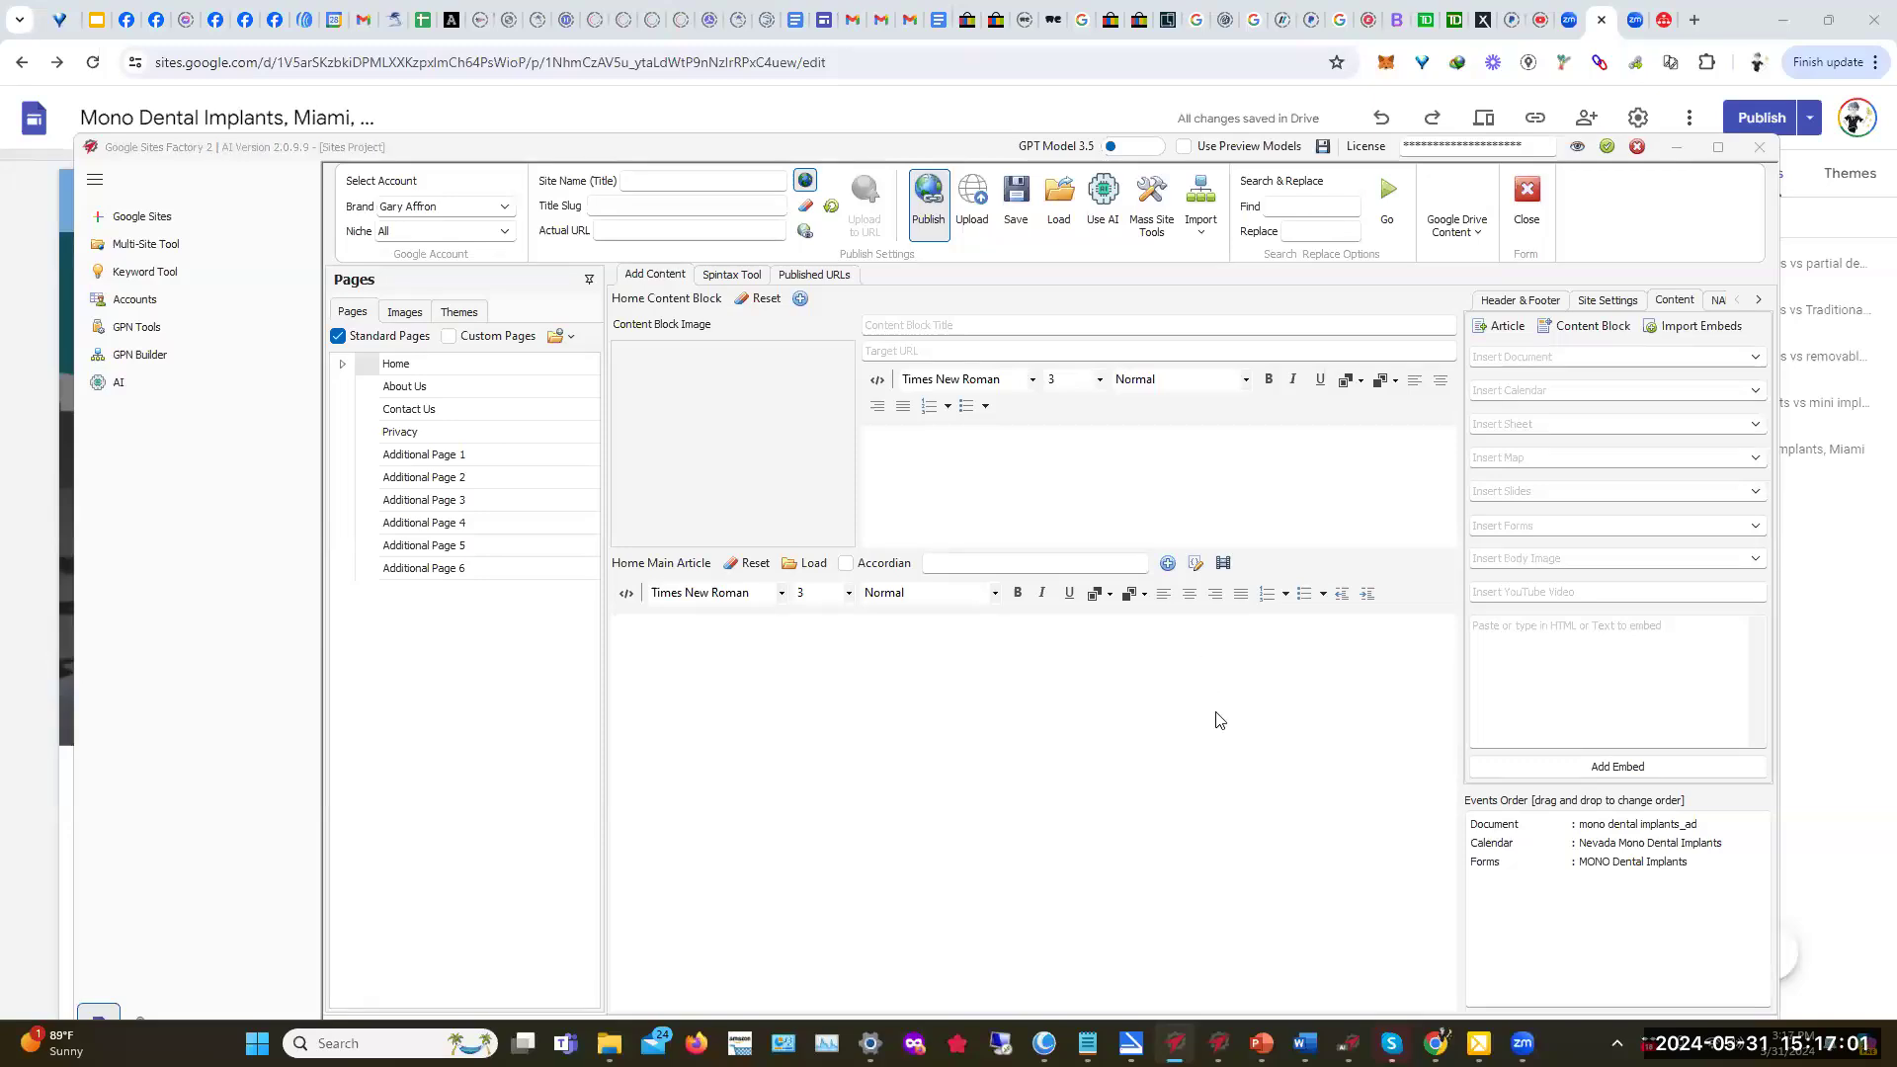
# Step: Reload the project from the GPN Builder entry, landing on Header & Footer
pyautogui.click(831, 207)
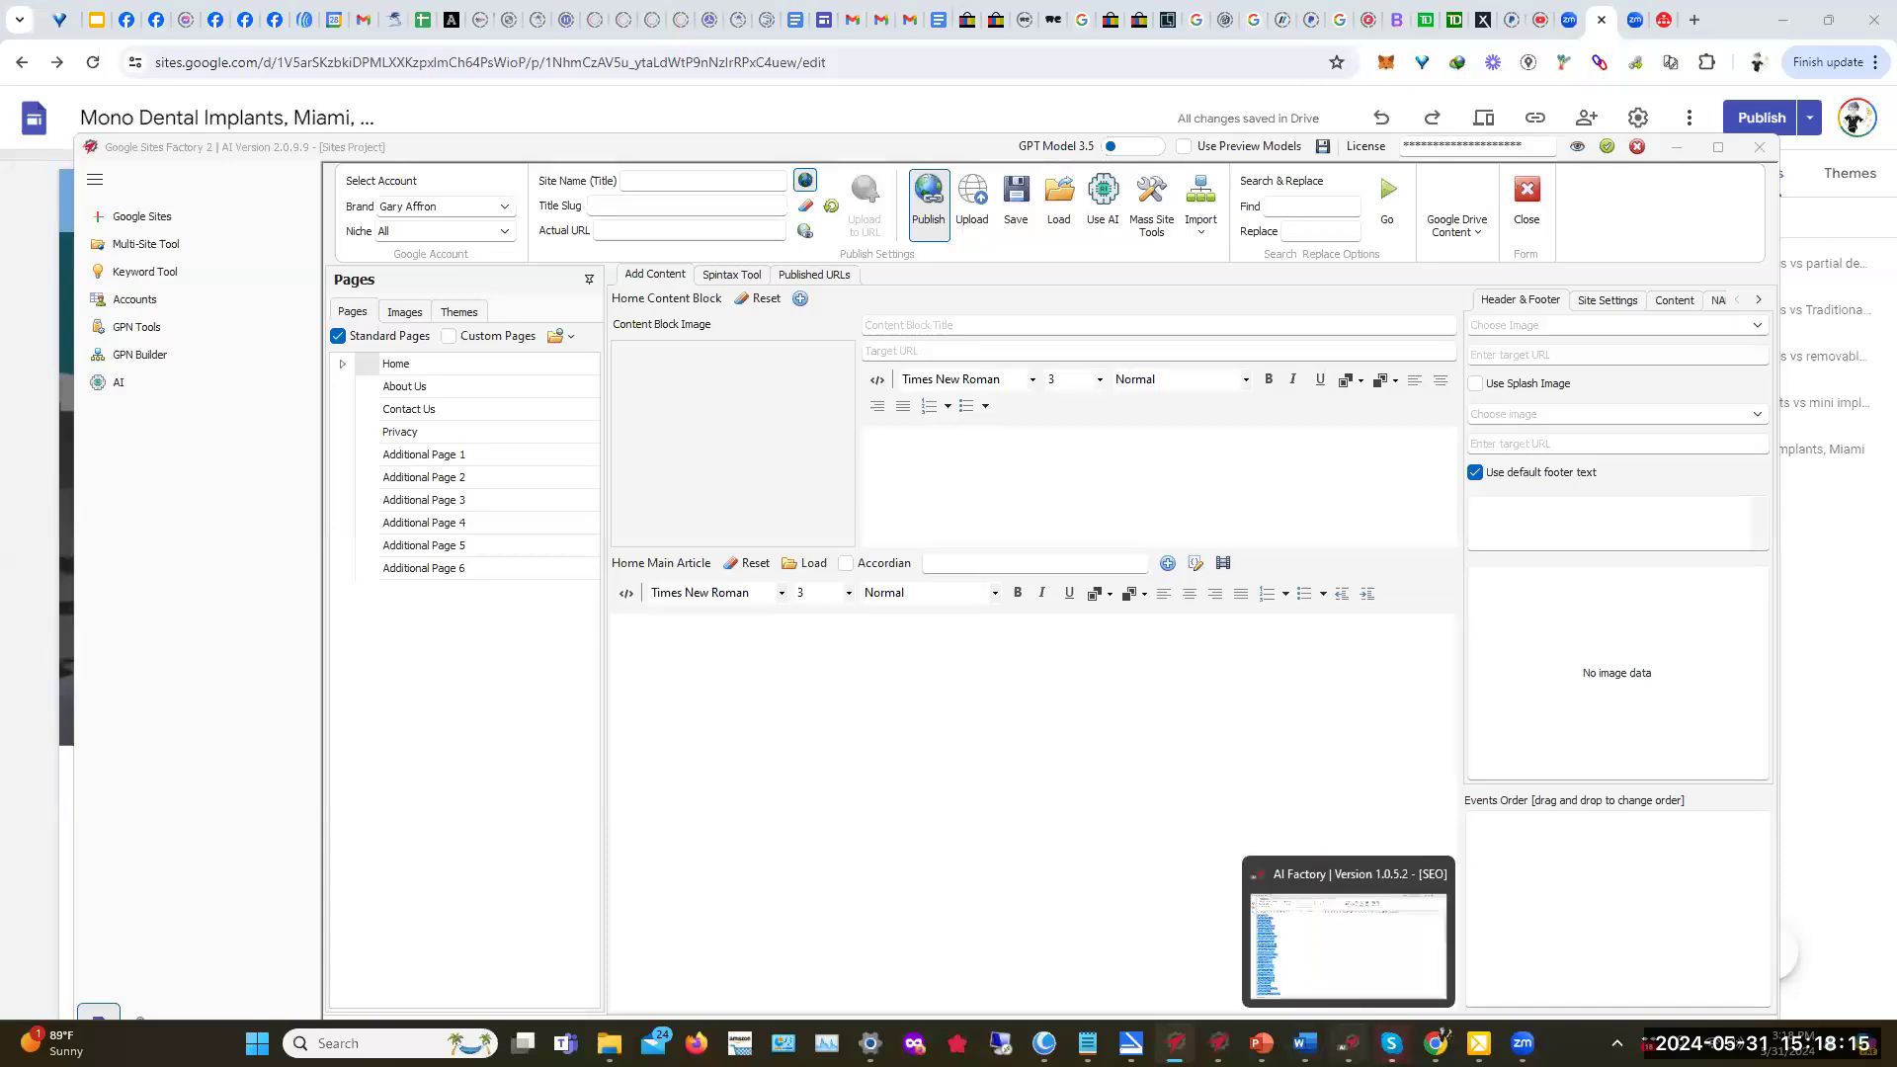
# Step: In AI Factory, select the whole dental implant keyword list and send it to Anchor Text Tool
pyautogui.click(1348, 1043)
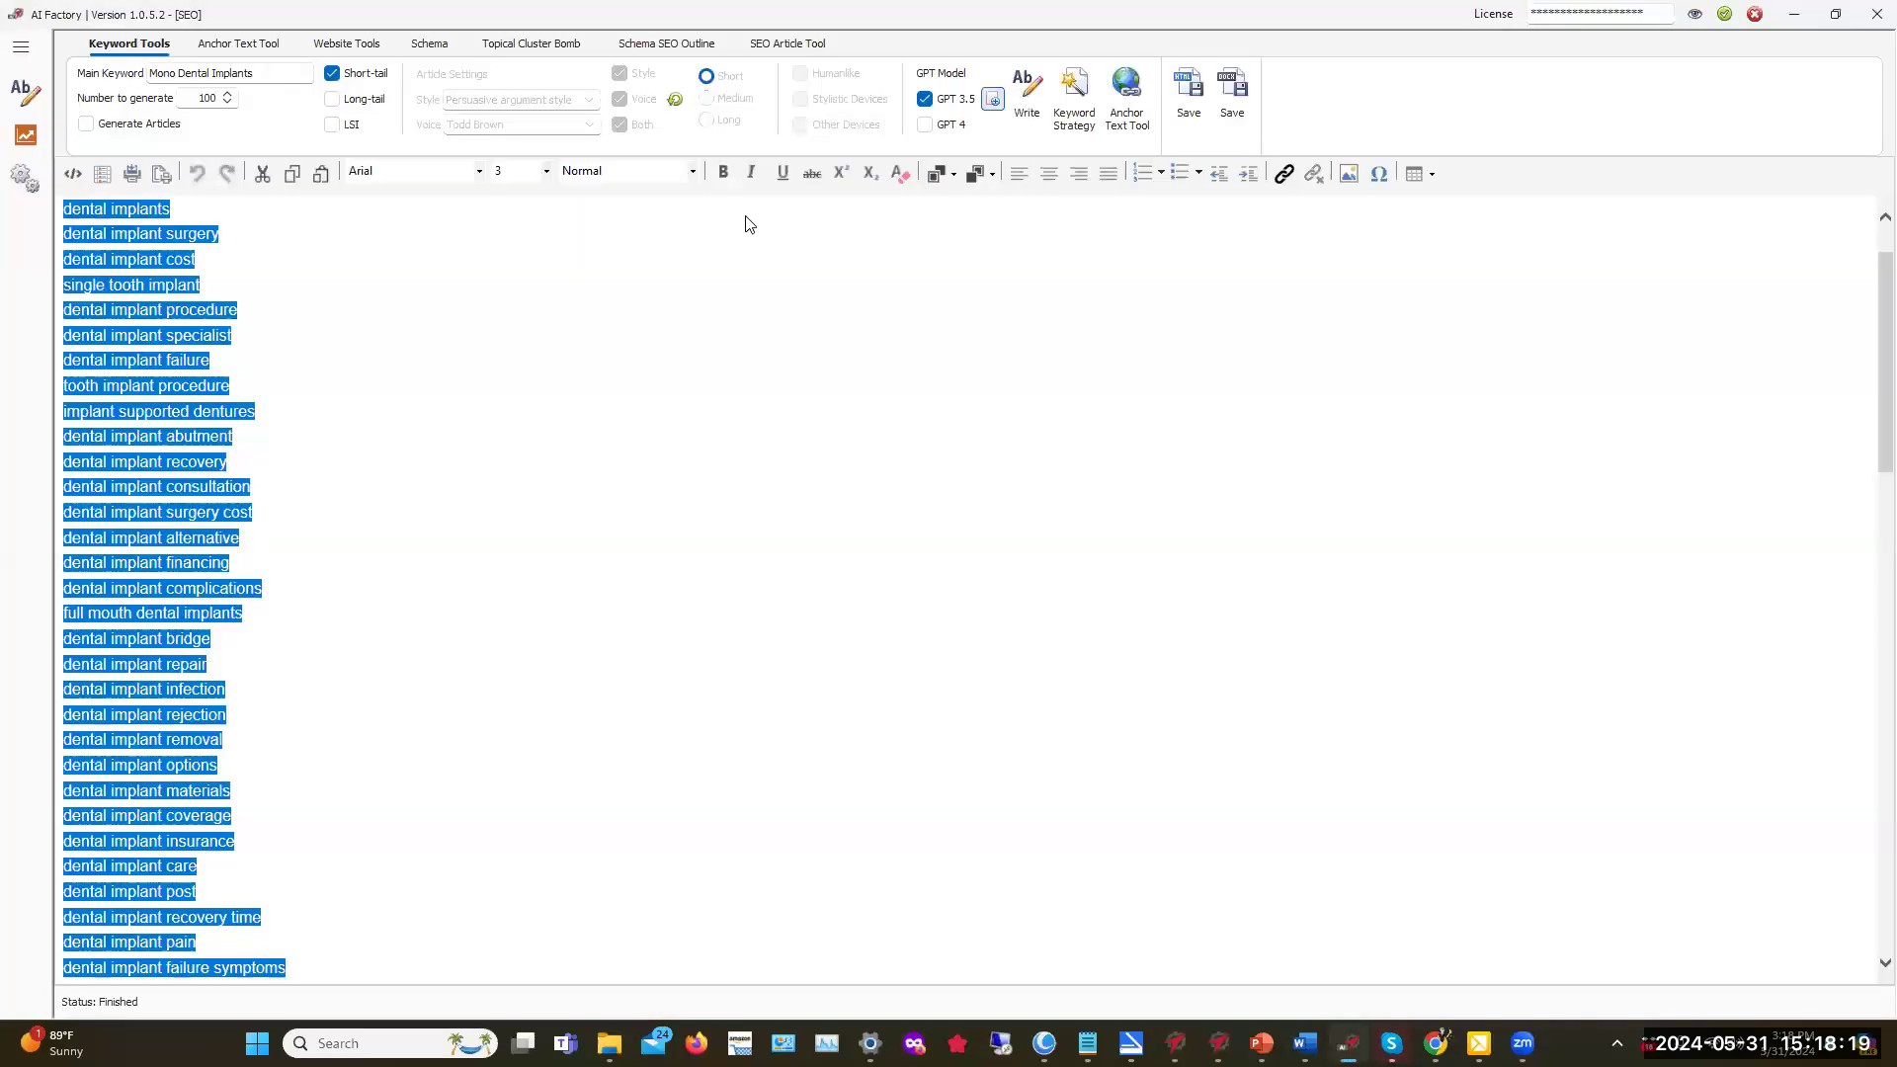
pyautogui.click(1068, 233)
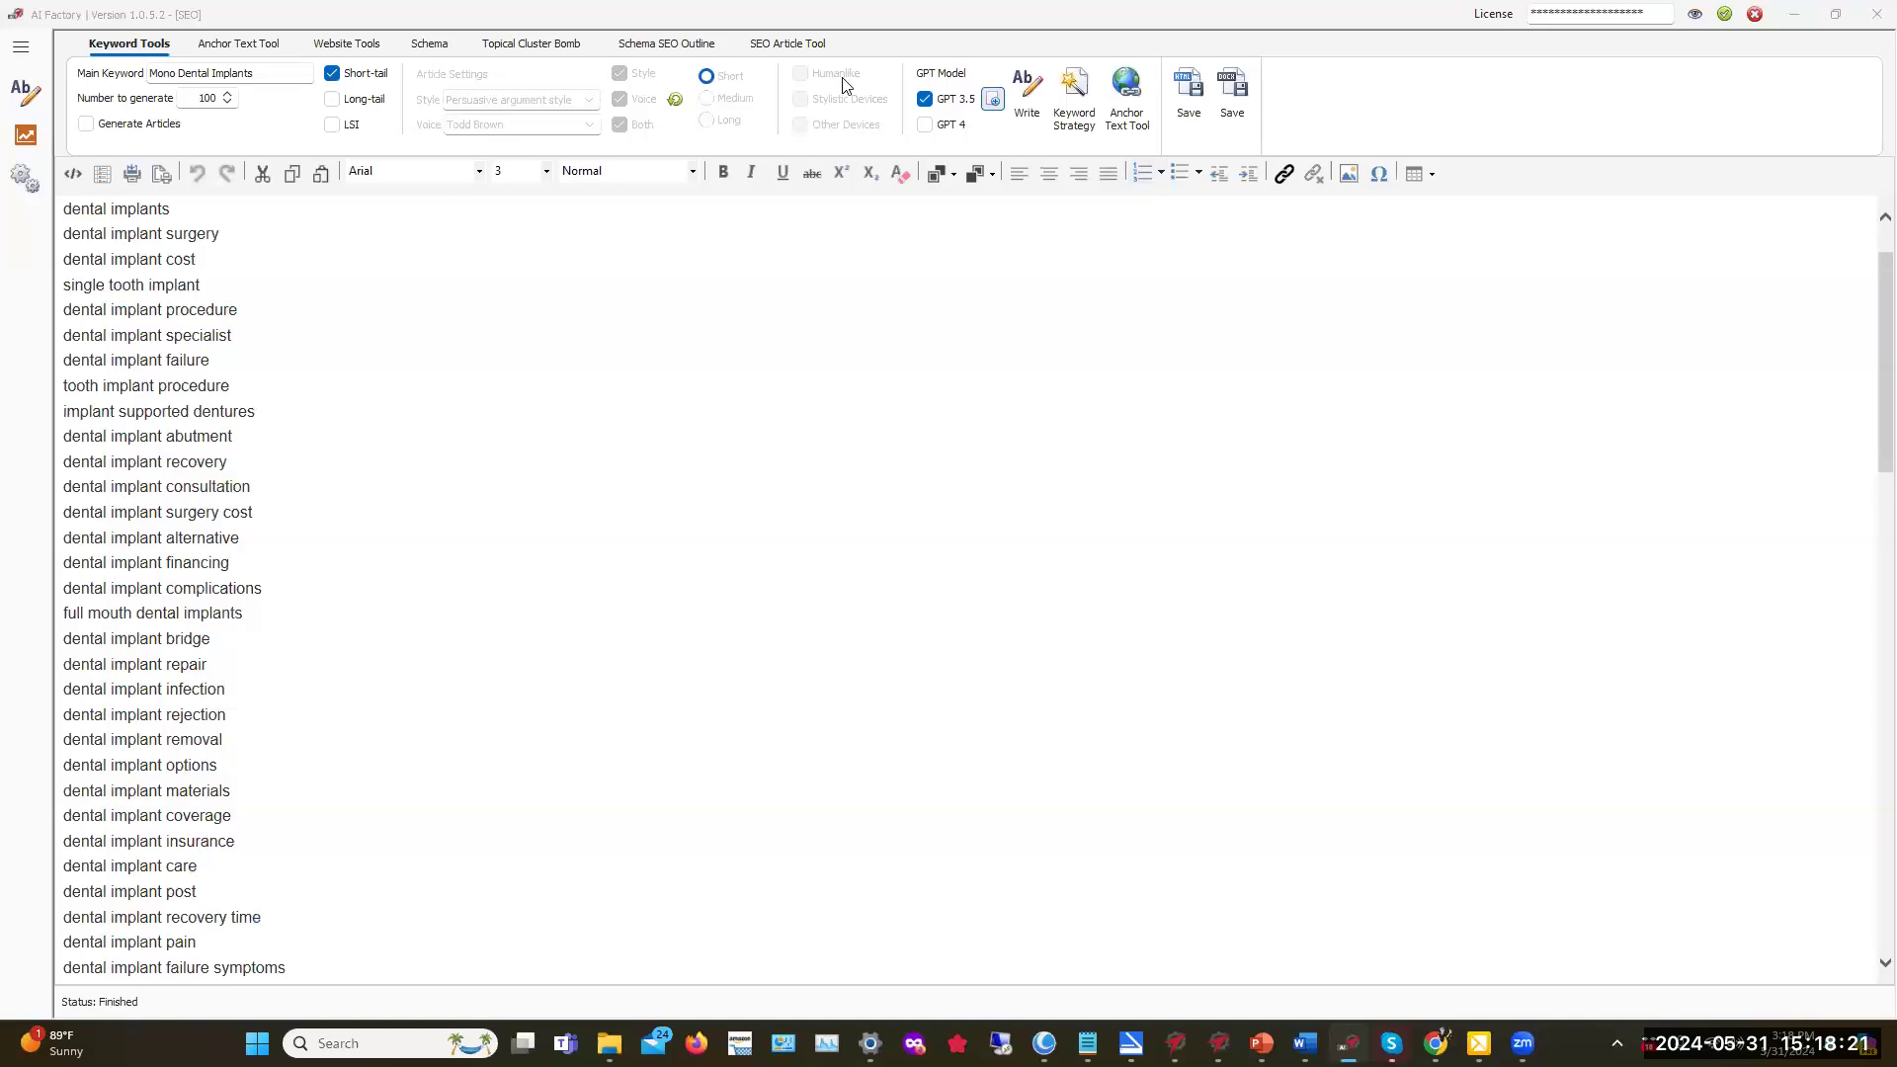
pyautogui.doubleClick(882, 30)
pyautogui.hotkey('ctrl', 'a')
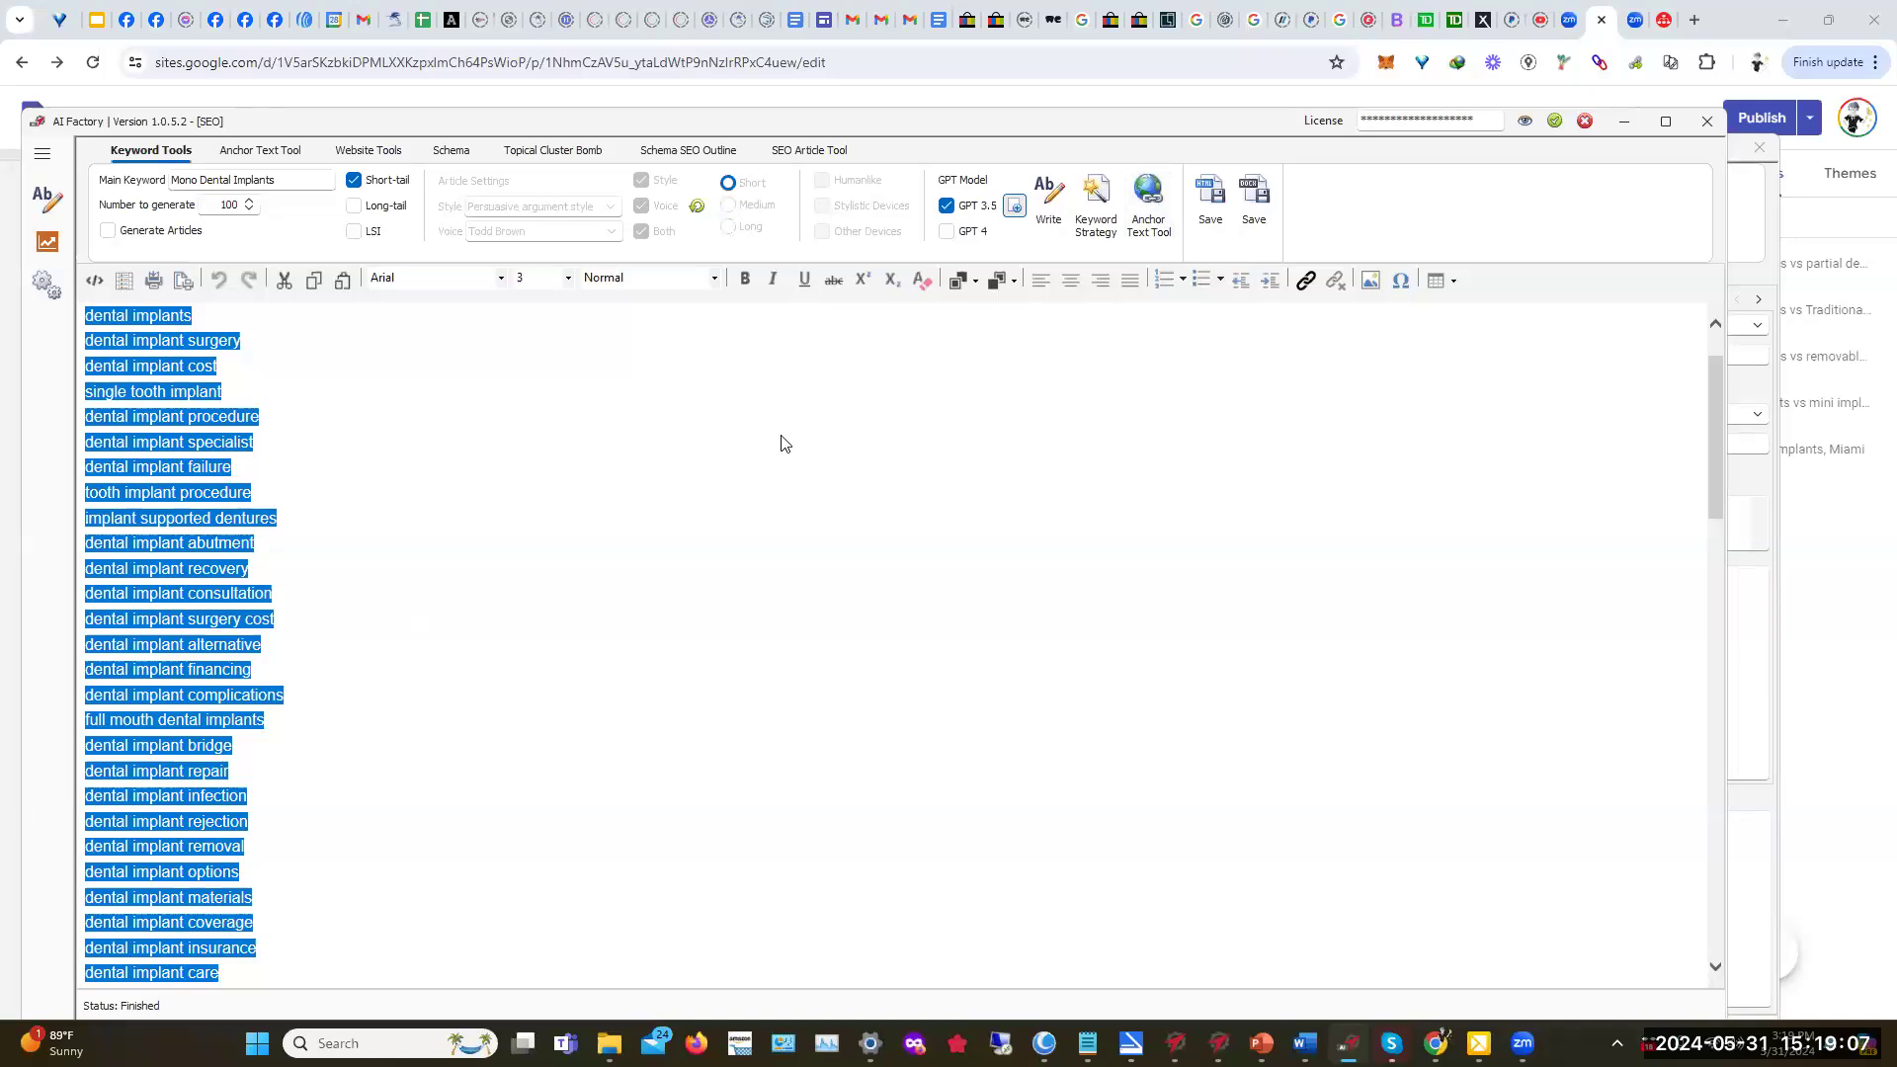
pyautogui.click(1149, 193)
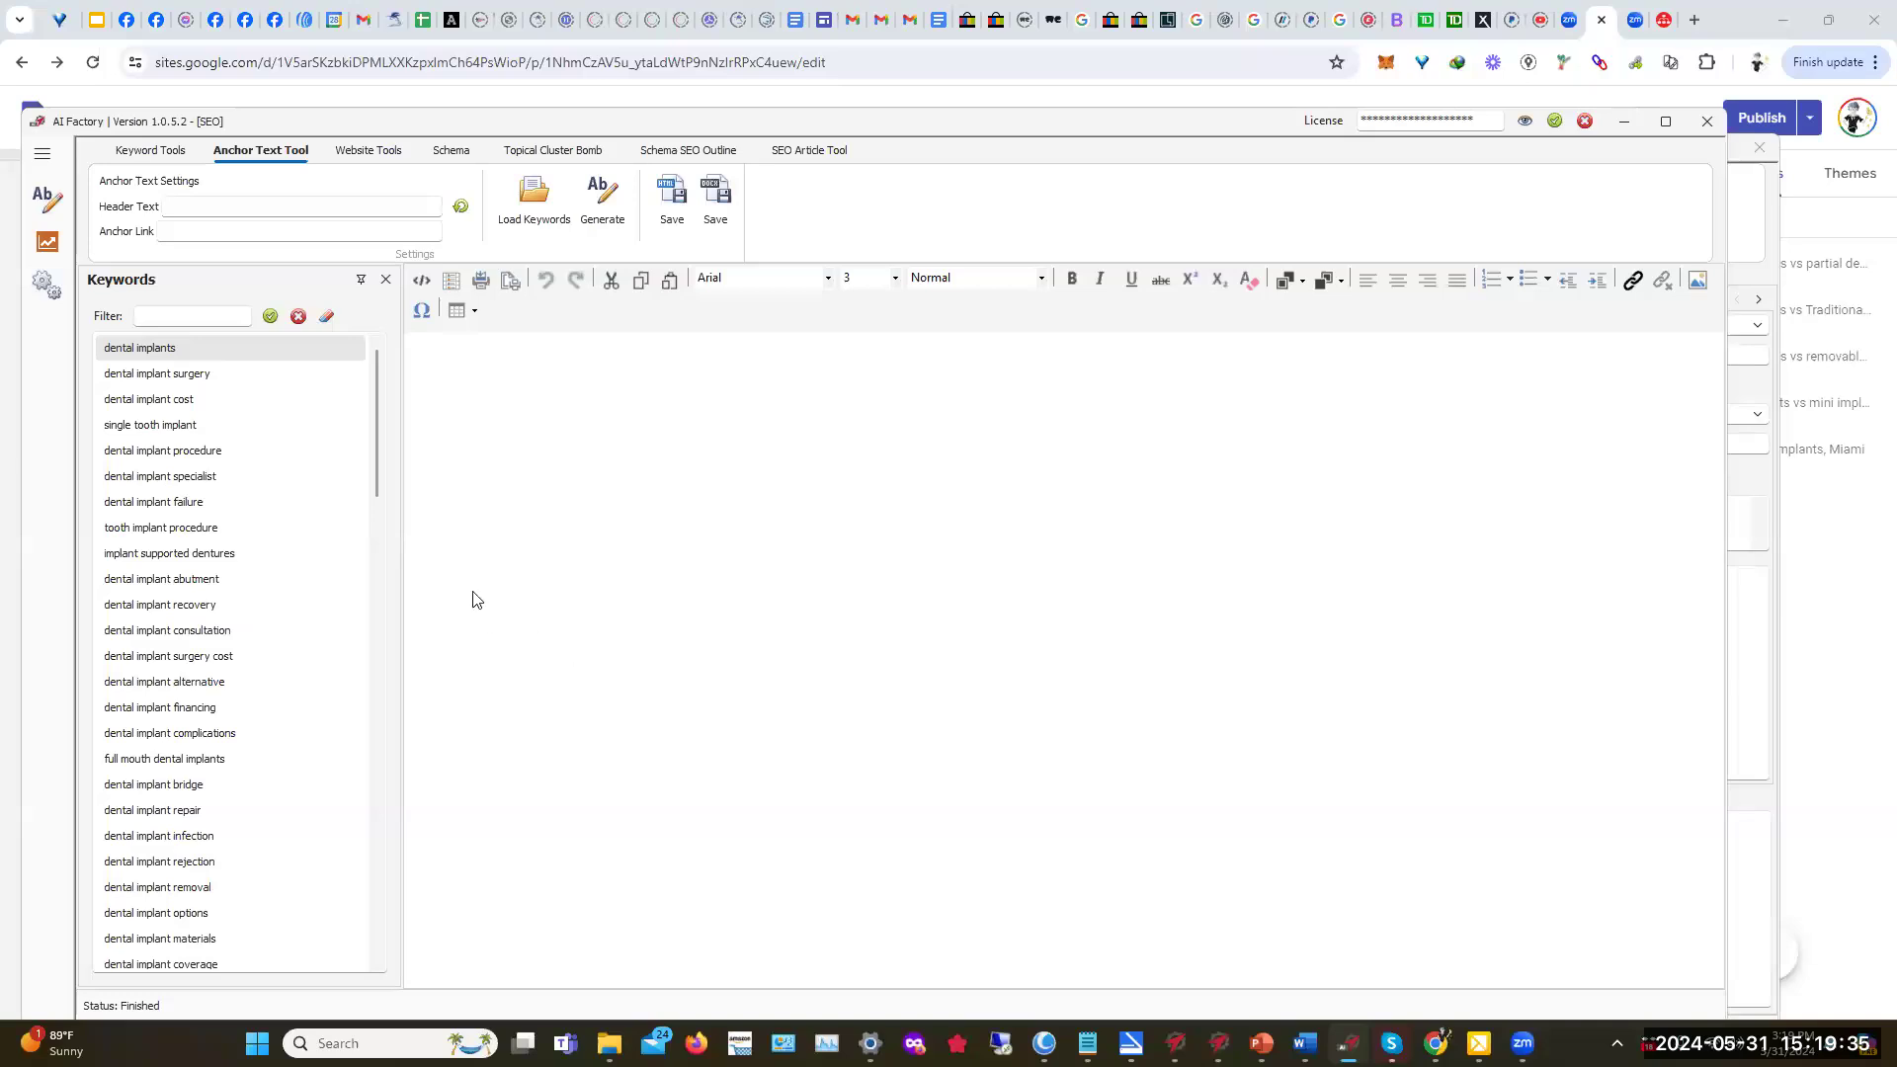
# Step: Close the Keywords panel and open the Topical Cluster Bomb workspace
pyautogui.moveTo(376, 476); pyautogui.dragTo(387, 370)
pyautogui.click(460, 207)
pyautogui.click(386, 282)
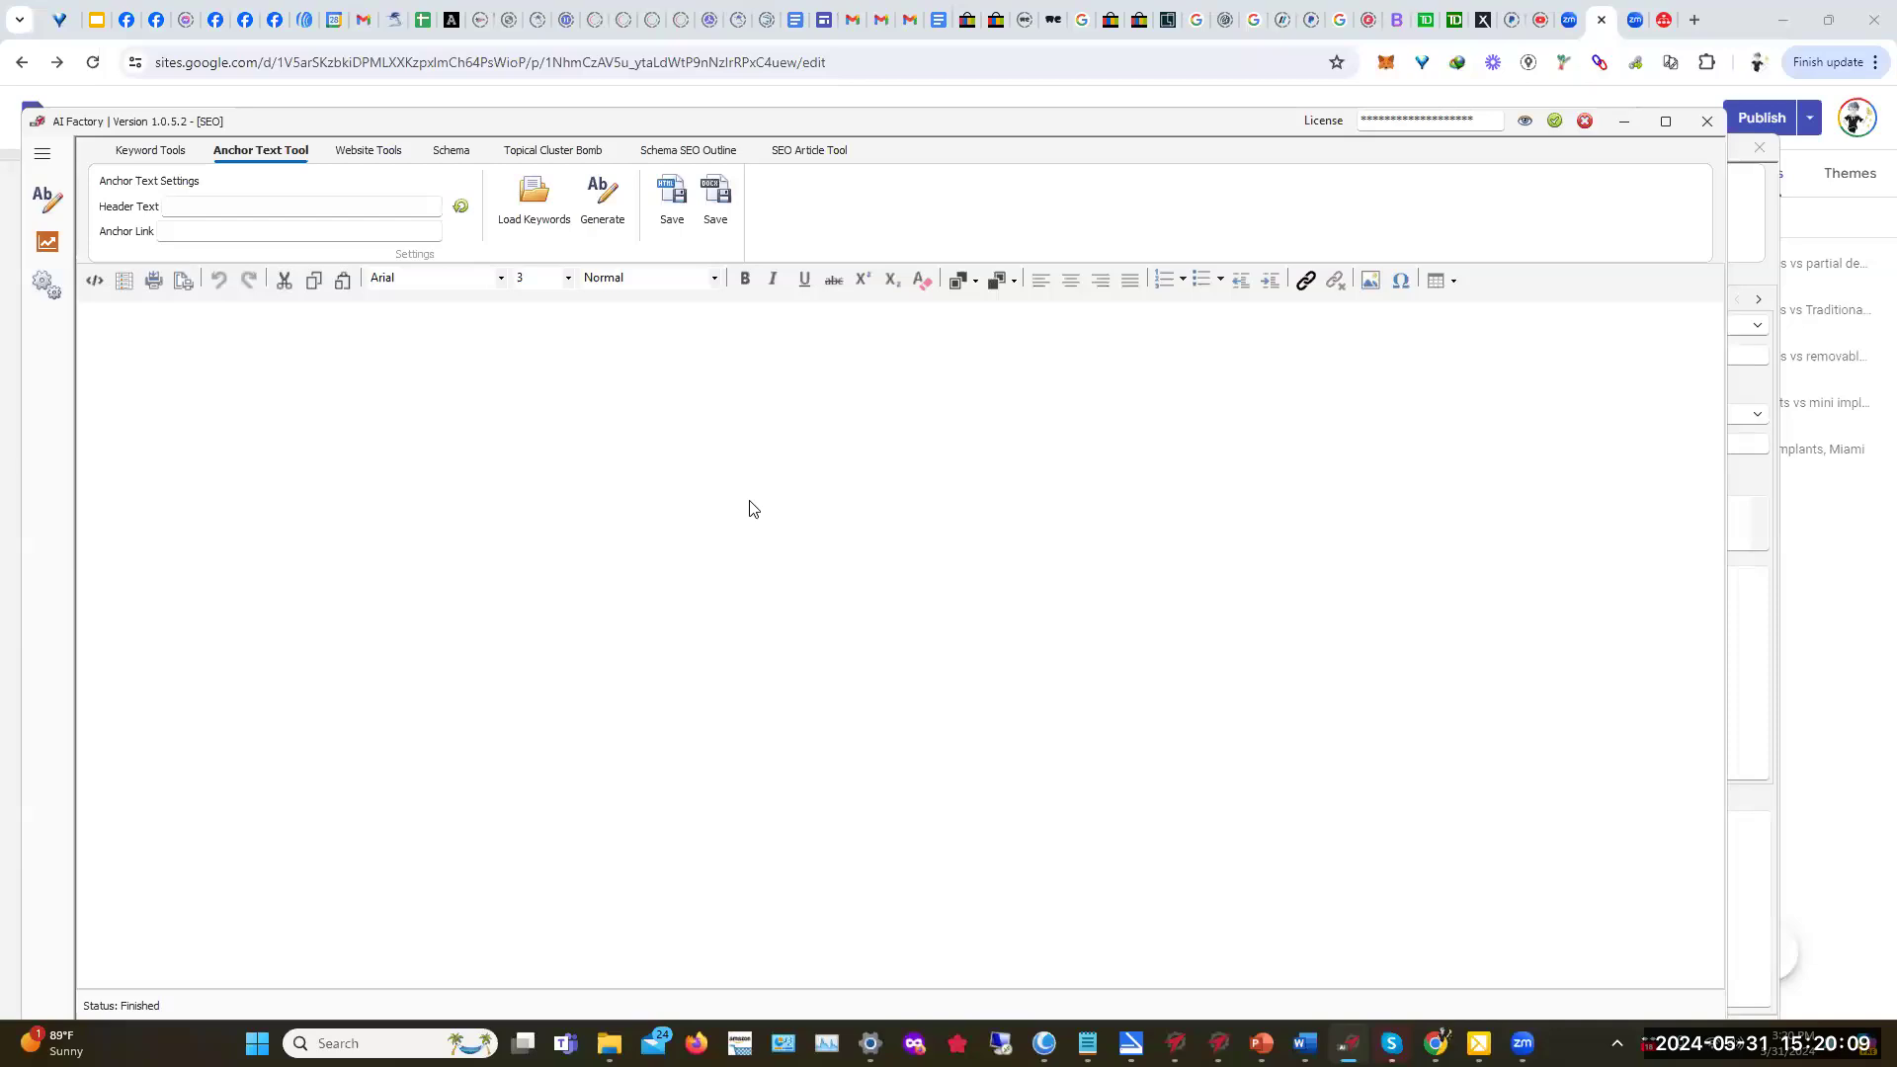
pyautogui.click(545, 155)
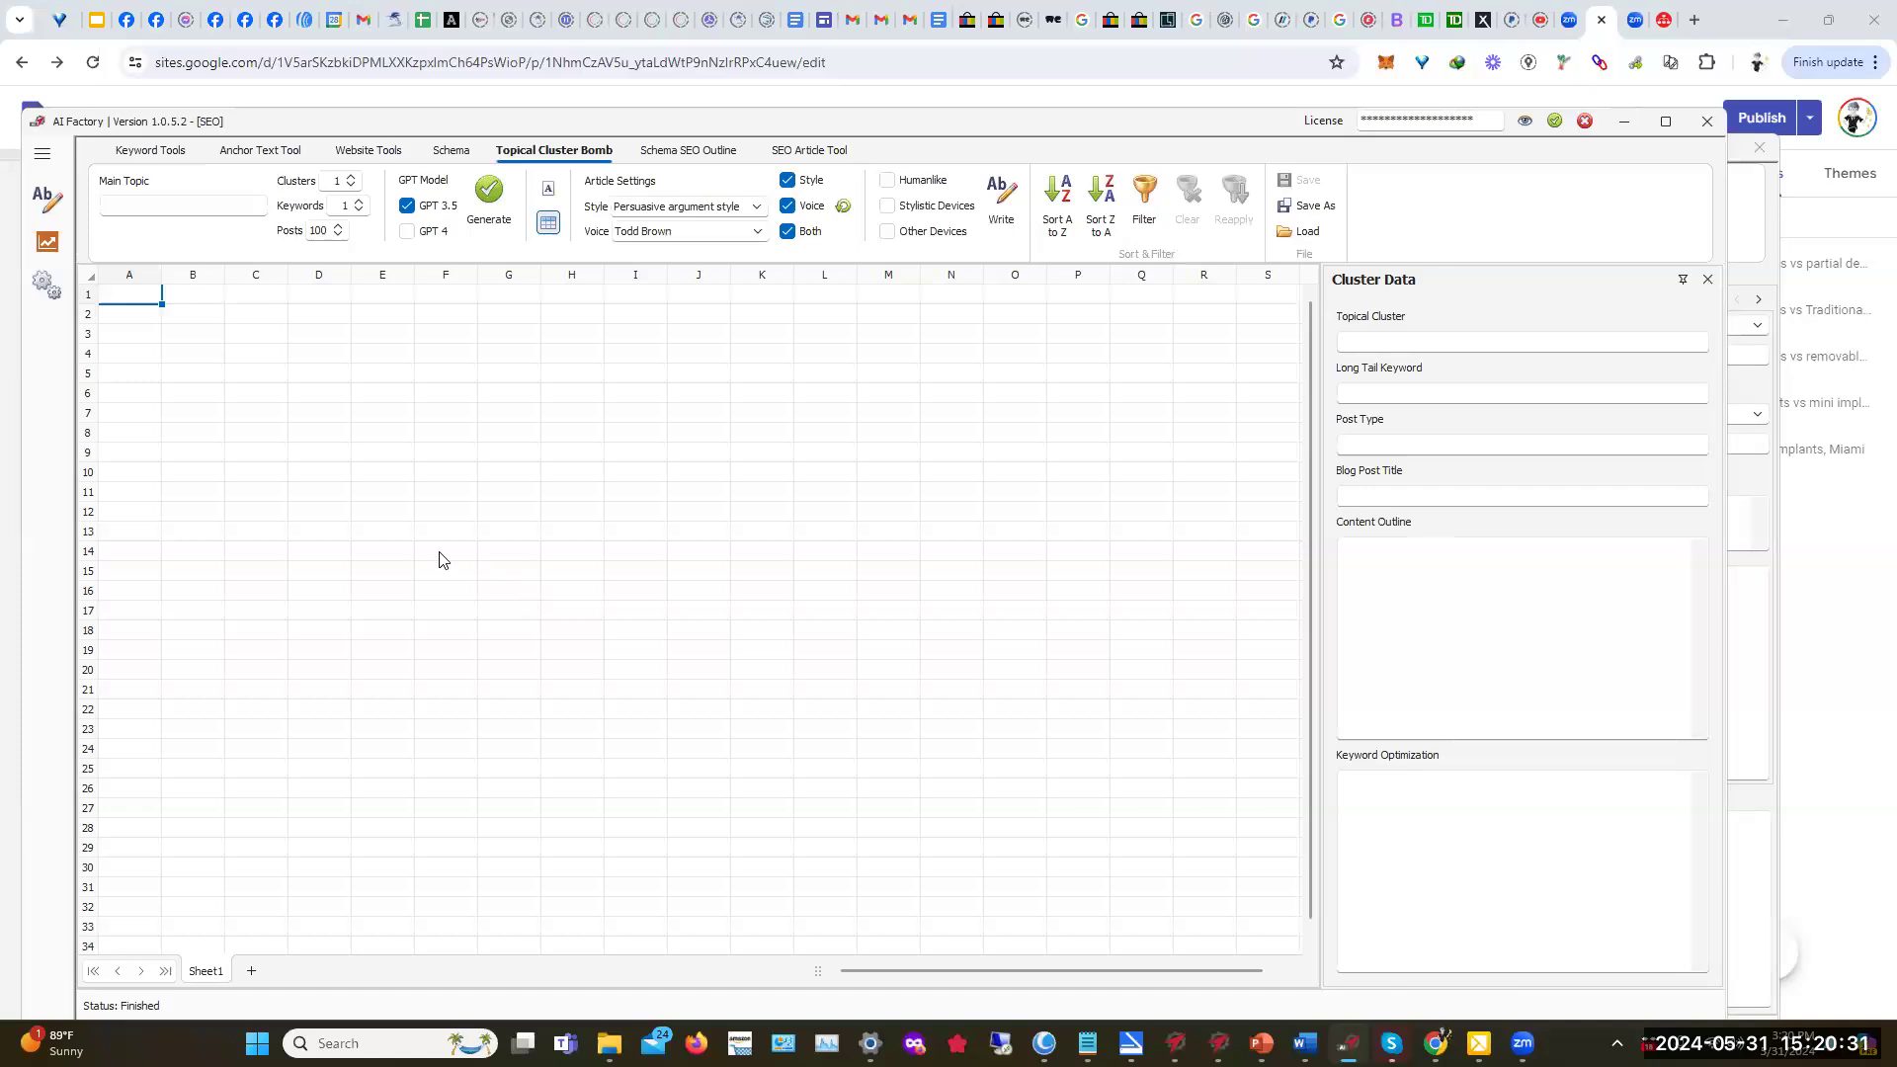
pyautogui.click(166, 151)
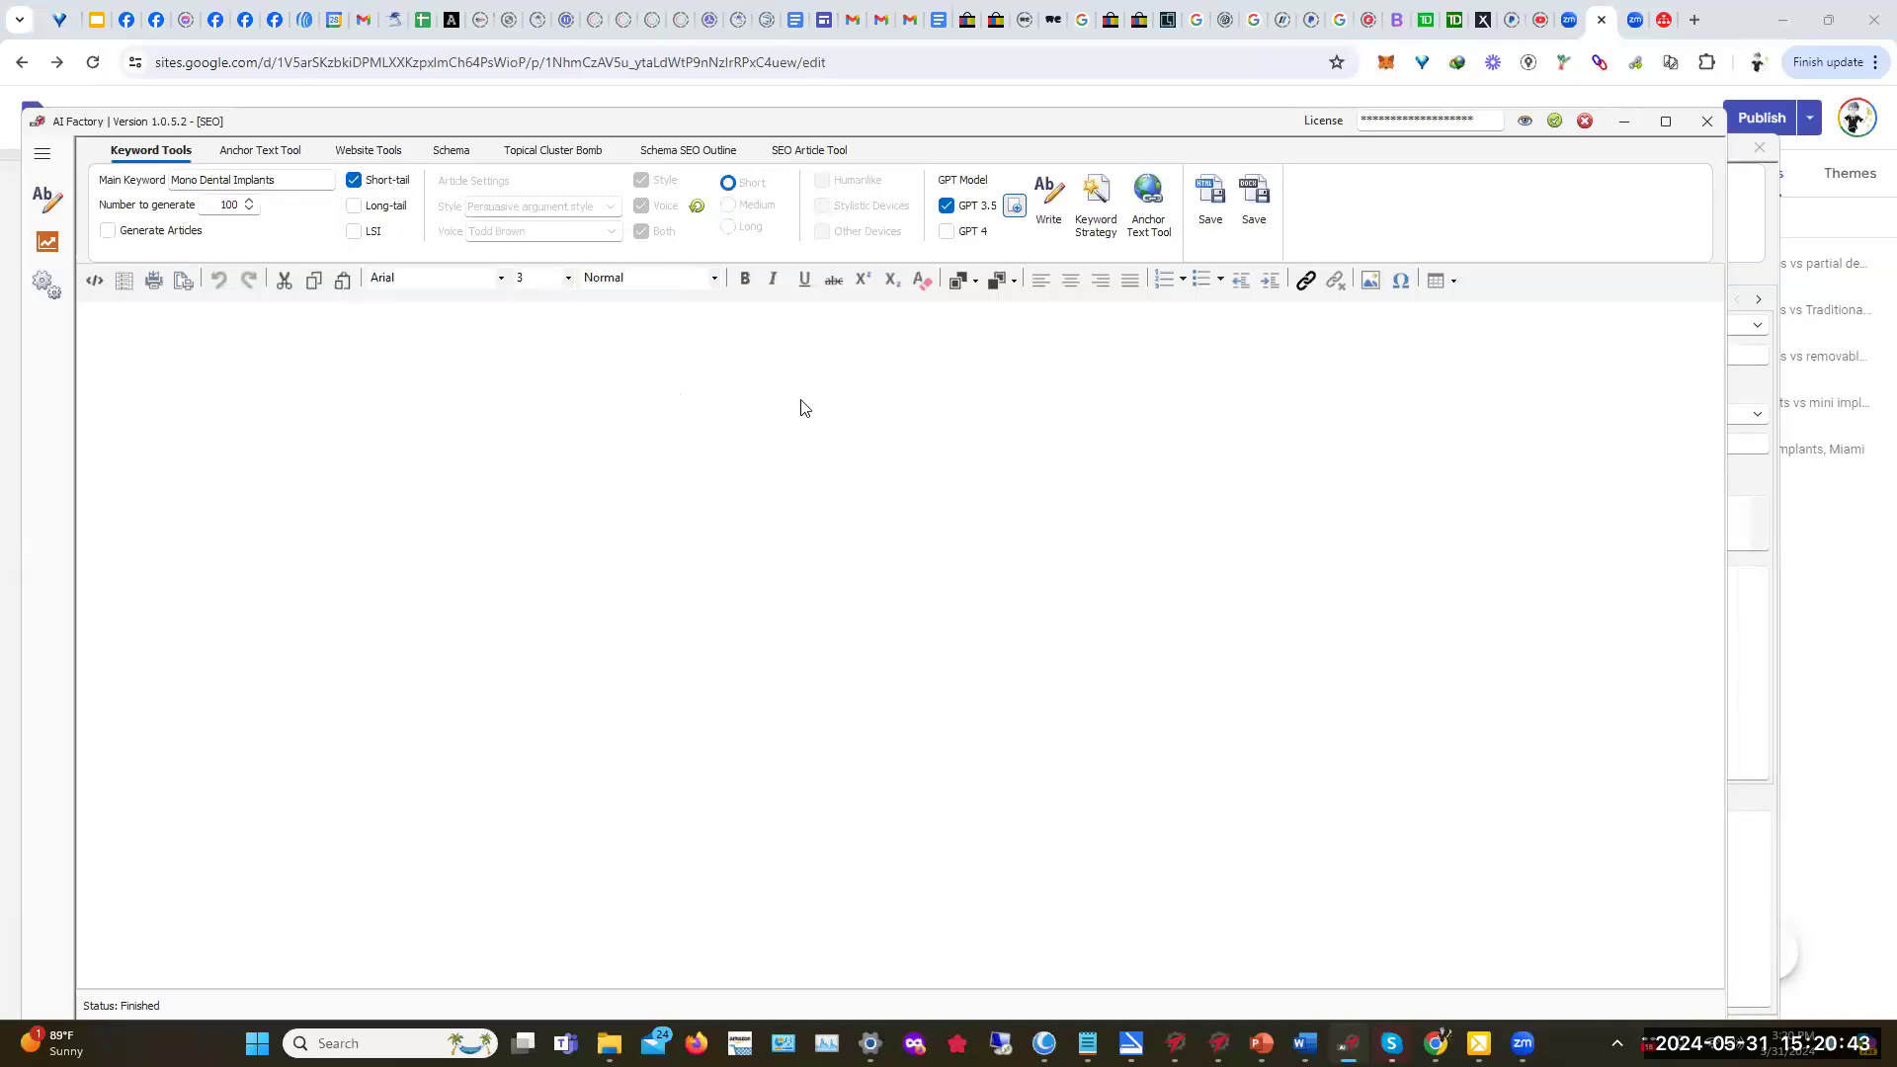
# Step: Write a GPT 4 keyword list, delete its heading and intro, and send it to Anchor Text Tool
pyautogui.click(947, 231)
pyautogui.click(1049, 202)
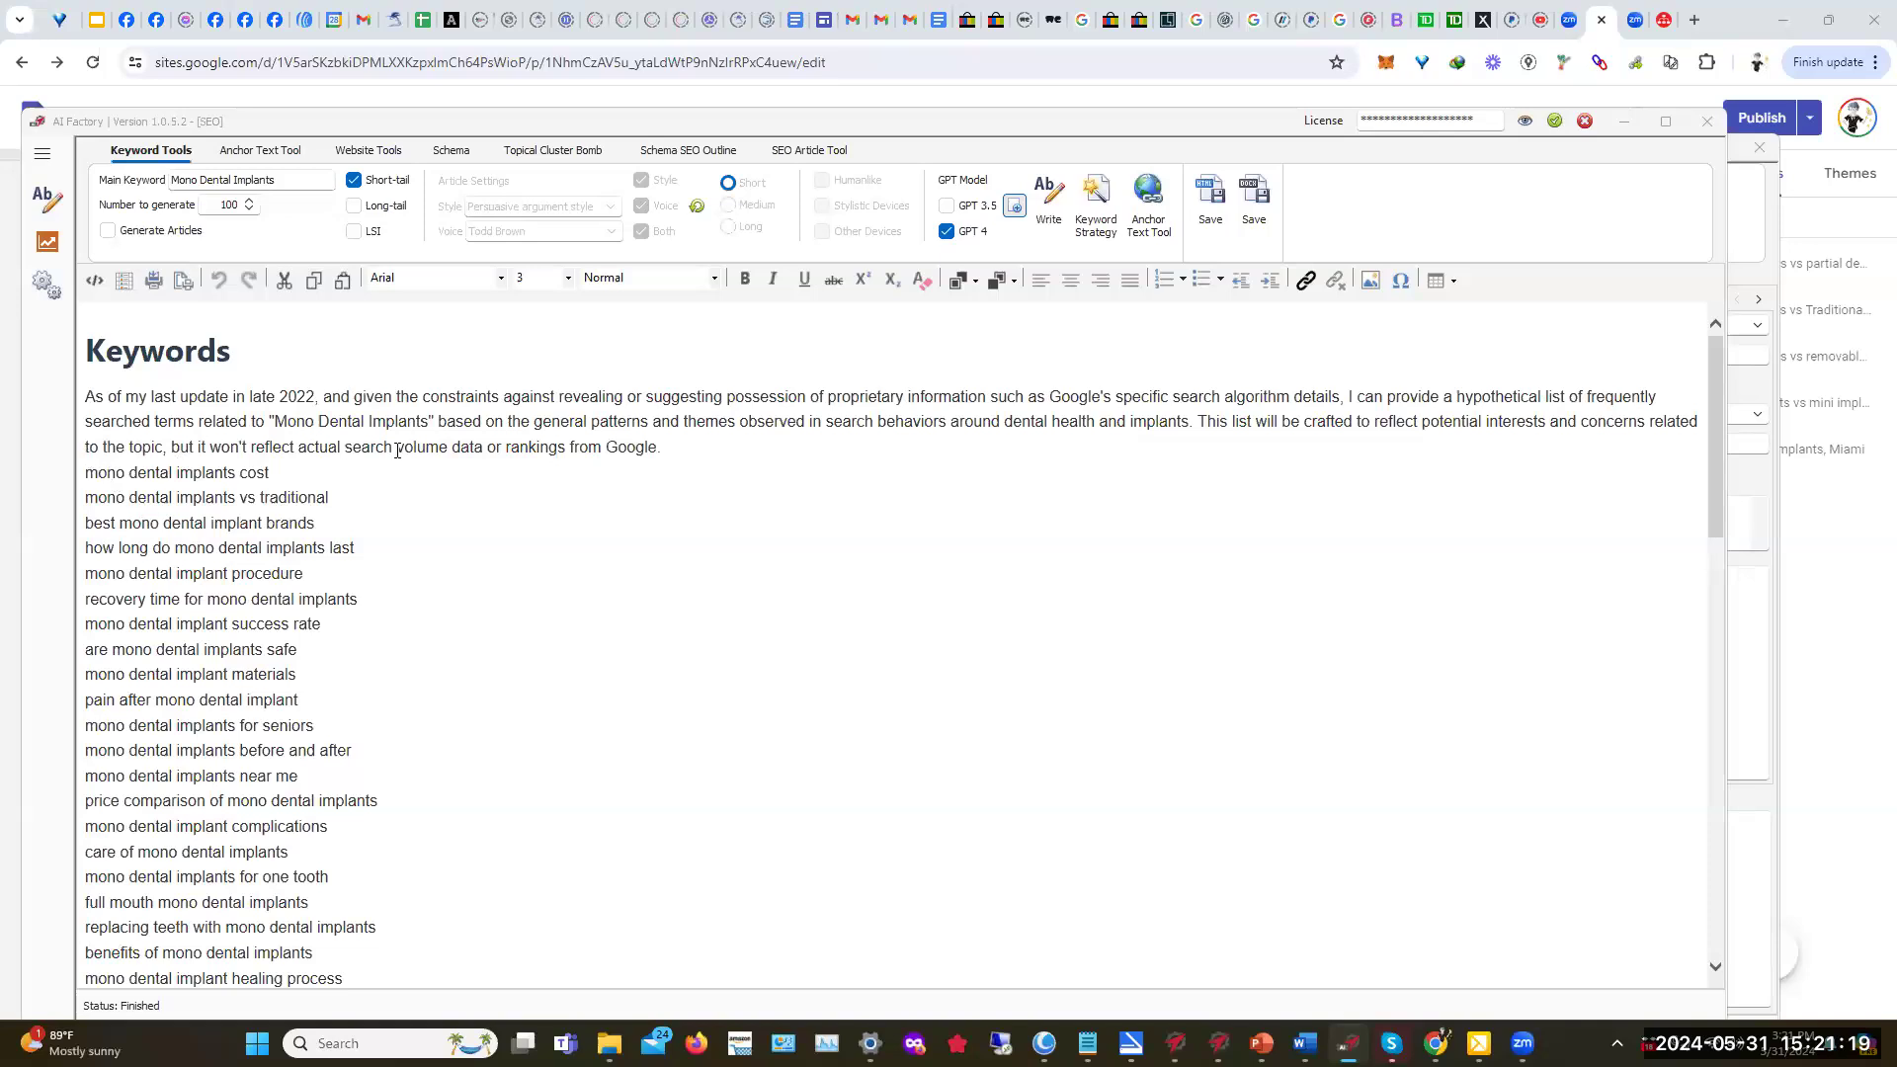
pyautogui.moveTo(672, 448); pyautogui.dragTo(85, 341)
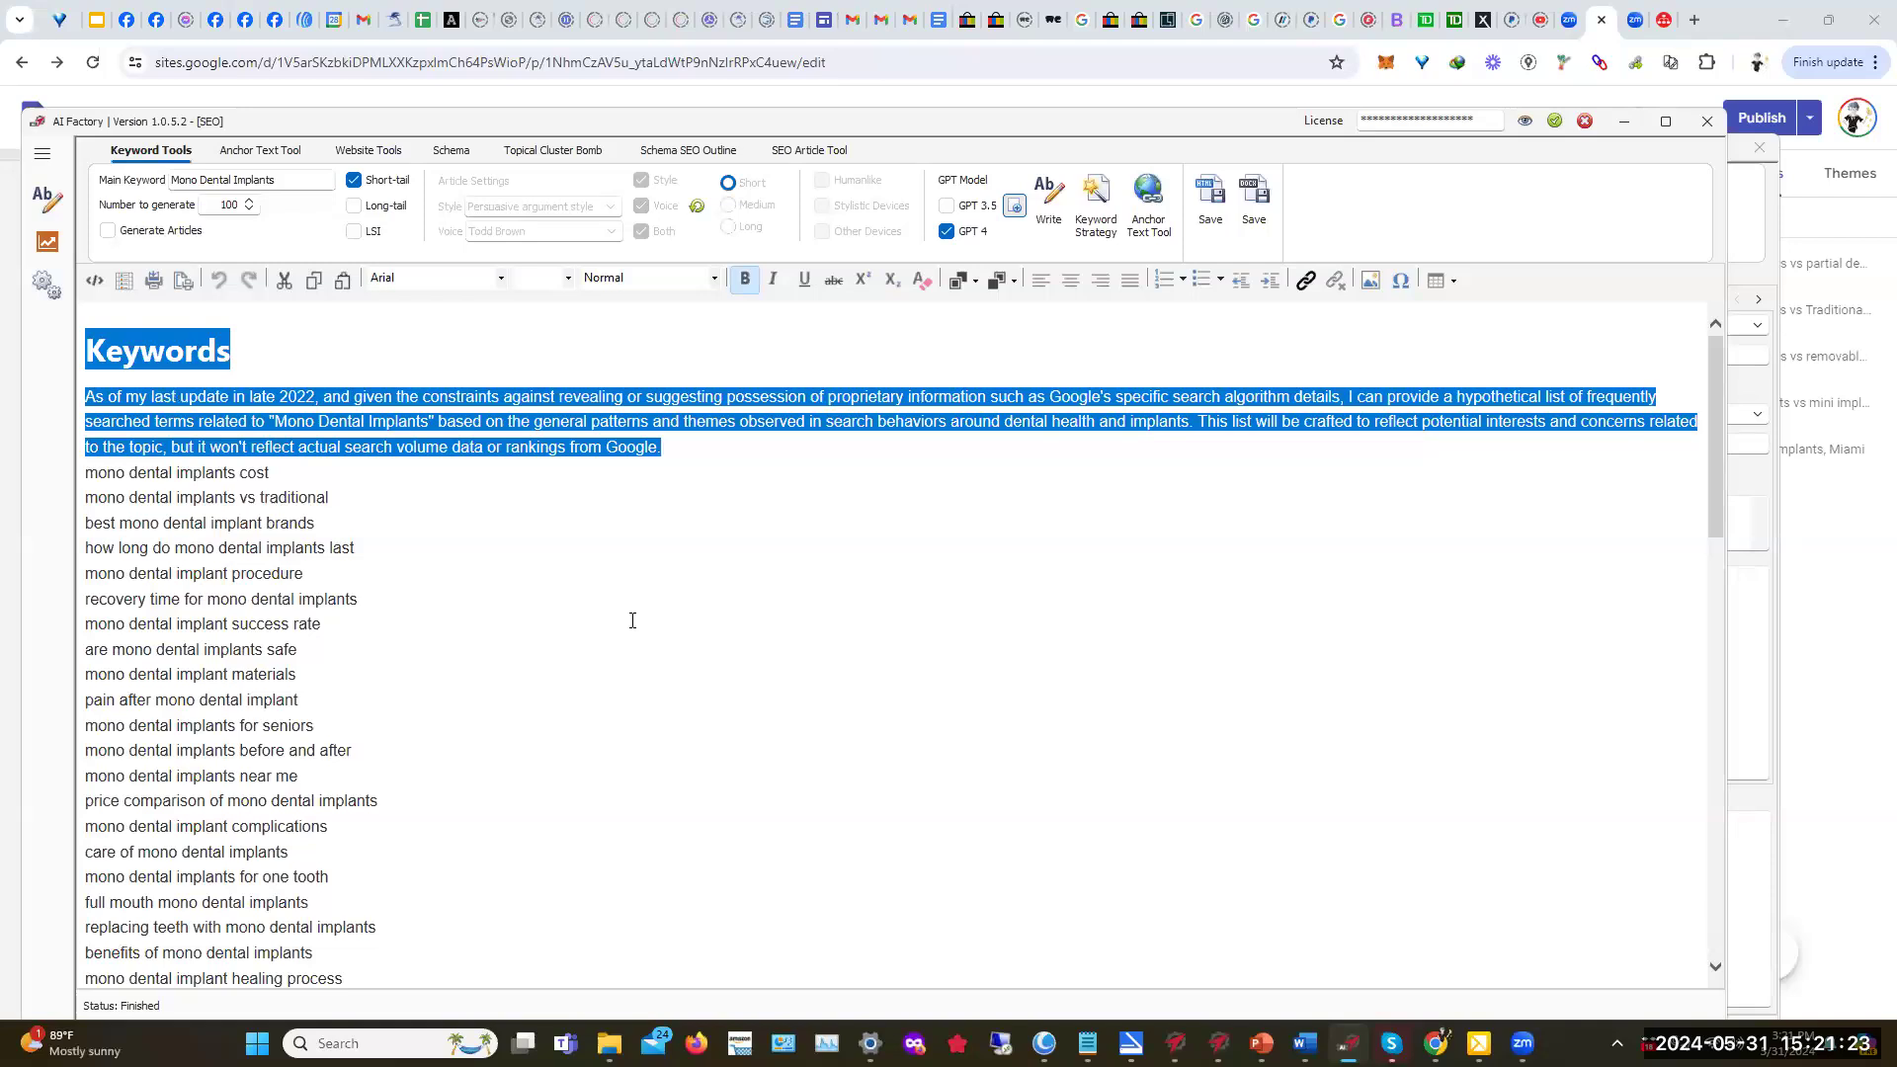
pyautogui.press('Delete')
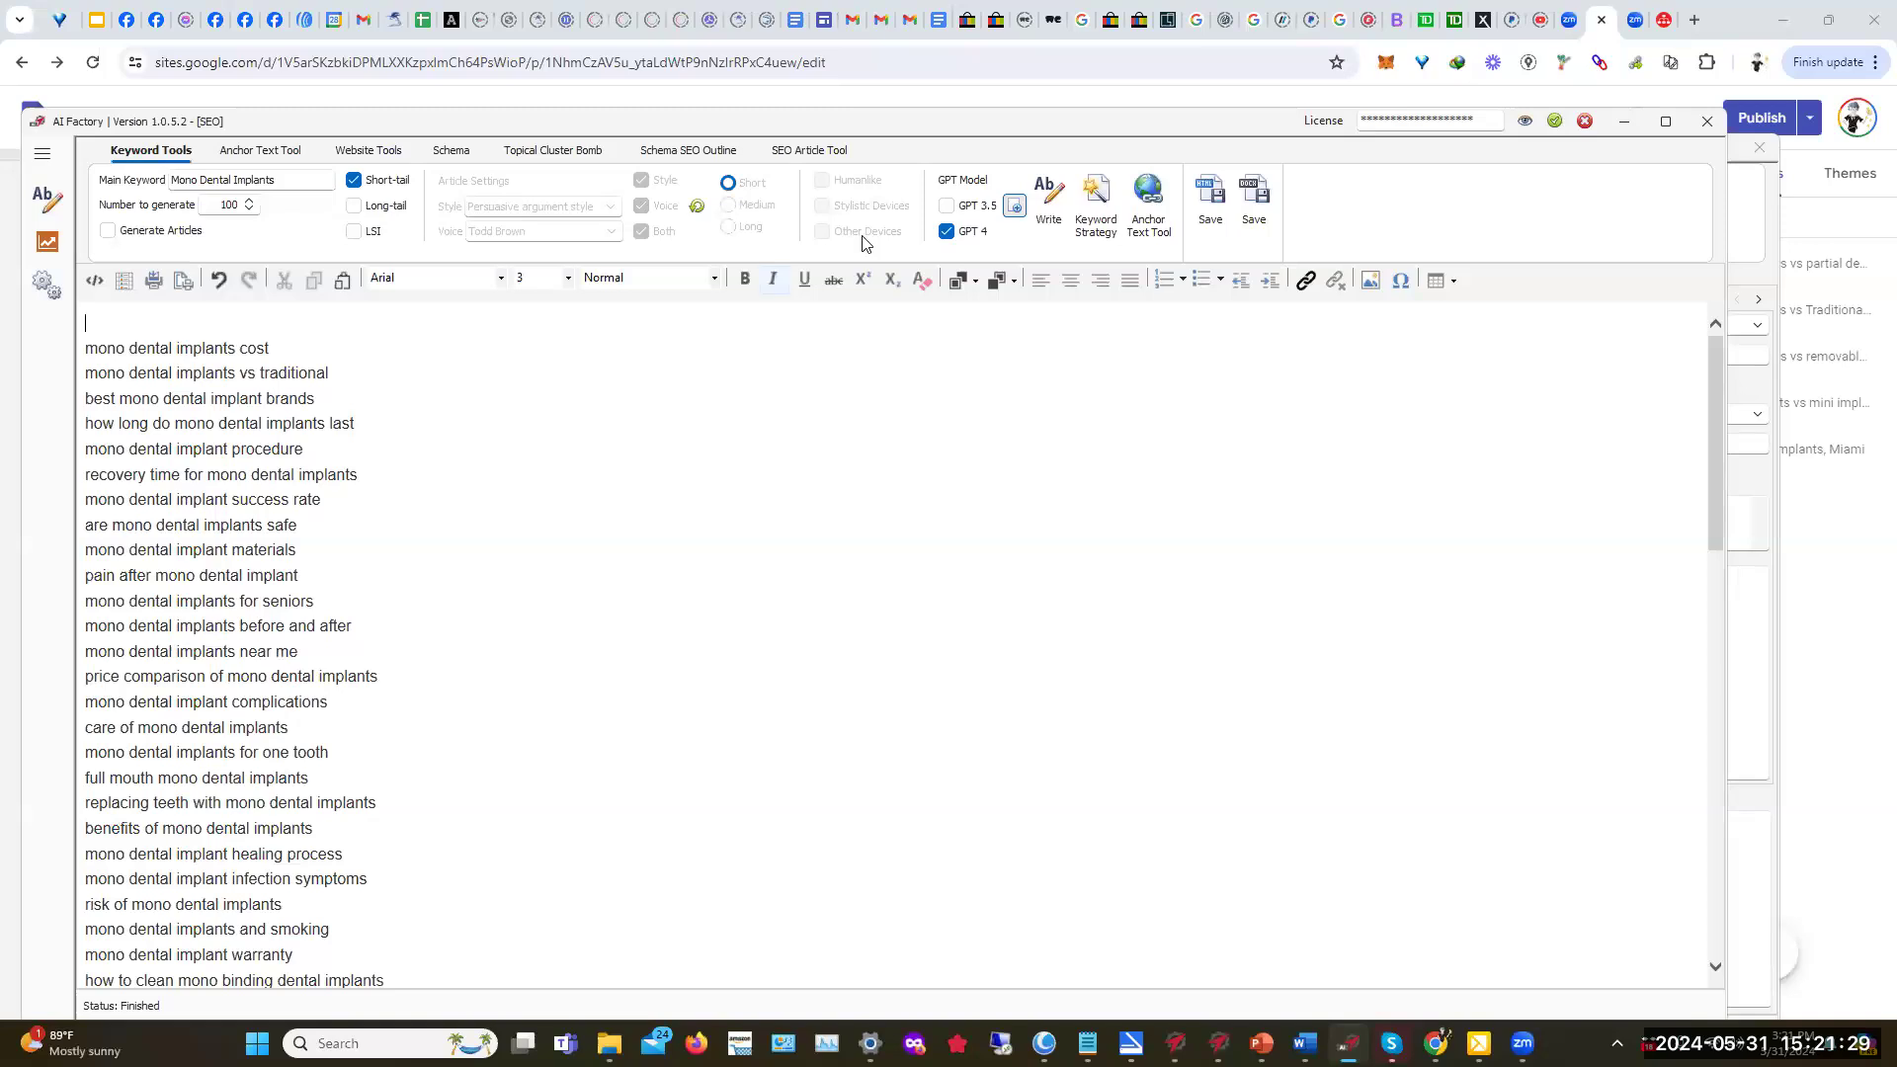
pyautogui.click(1148, 192)
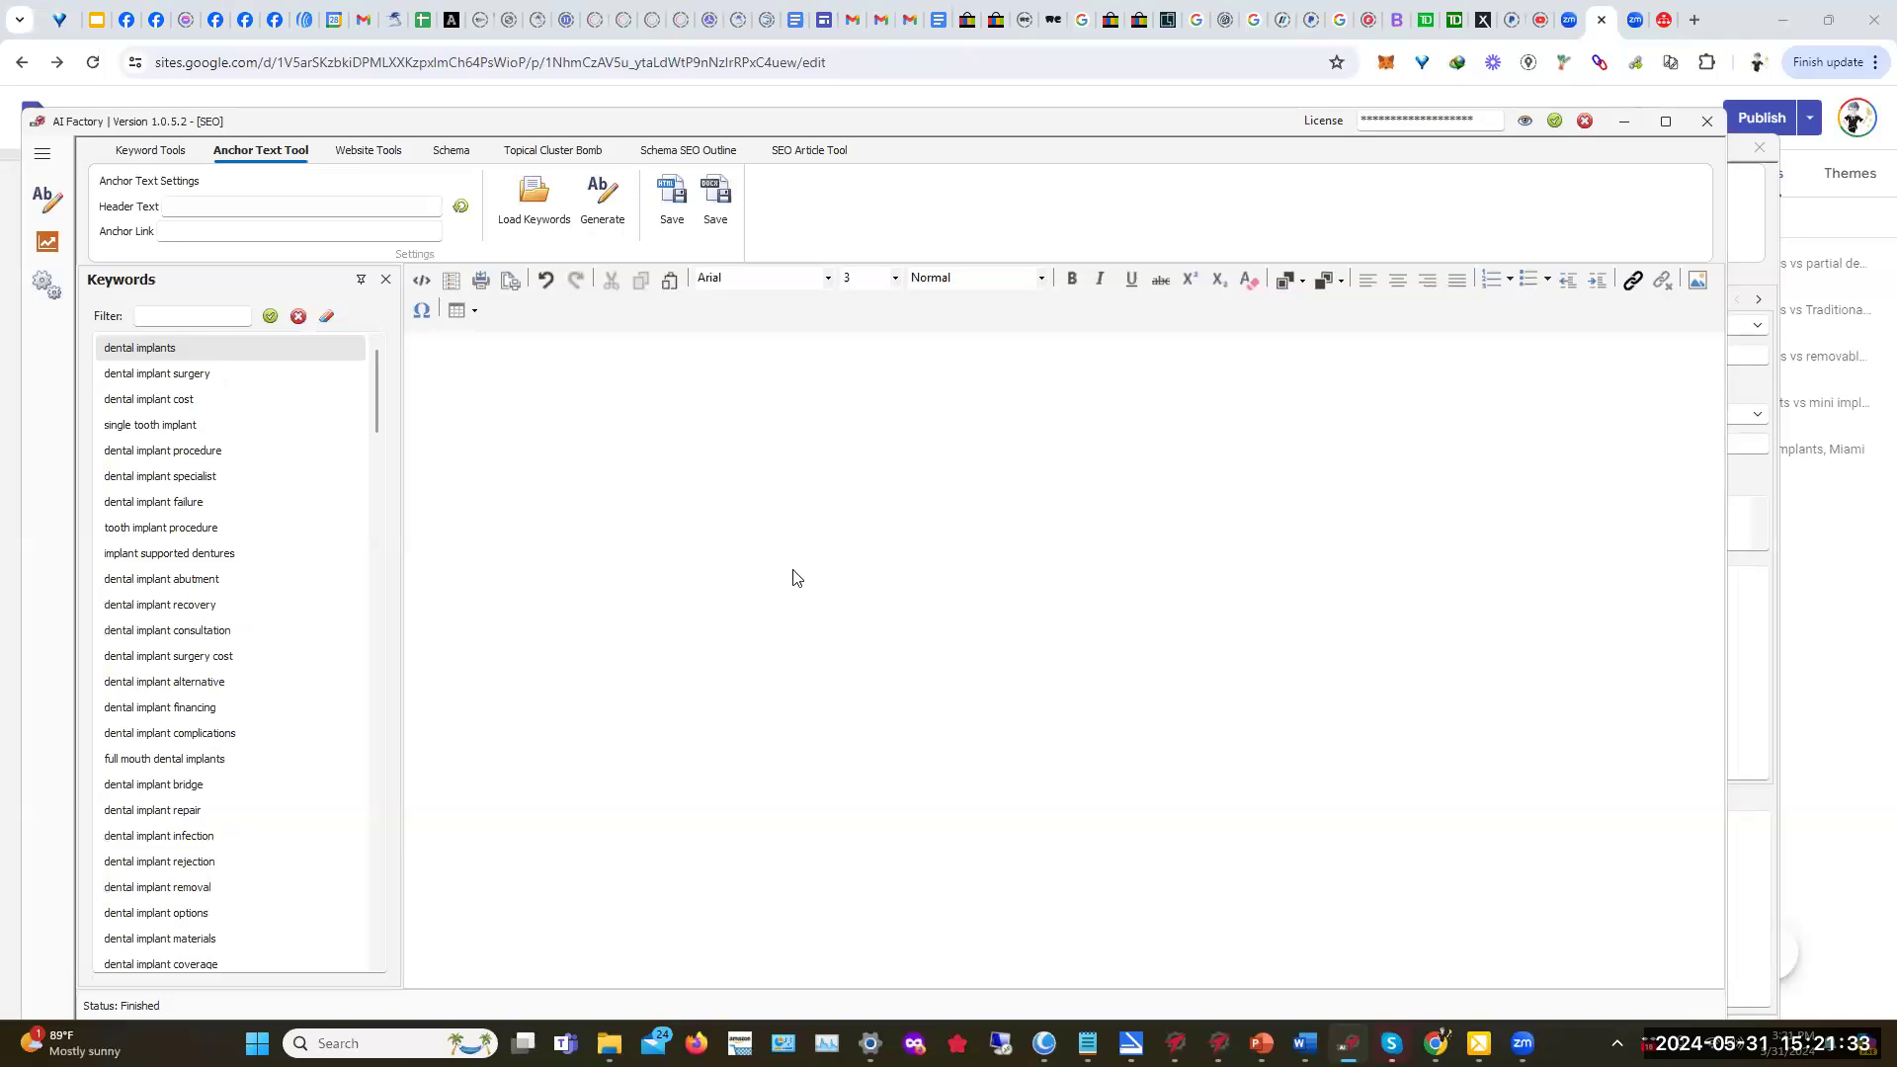
# Step: Browse the Anchor Text Tool keywords, then open the editor's Hyperlink dialog
pyautogui.click(522, 510)
pyautogui.click(427, 356)
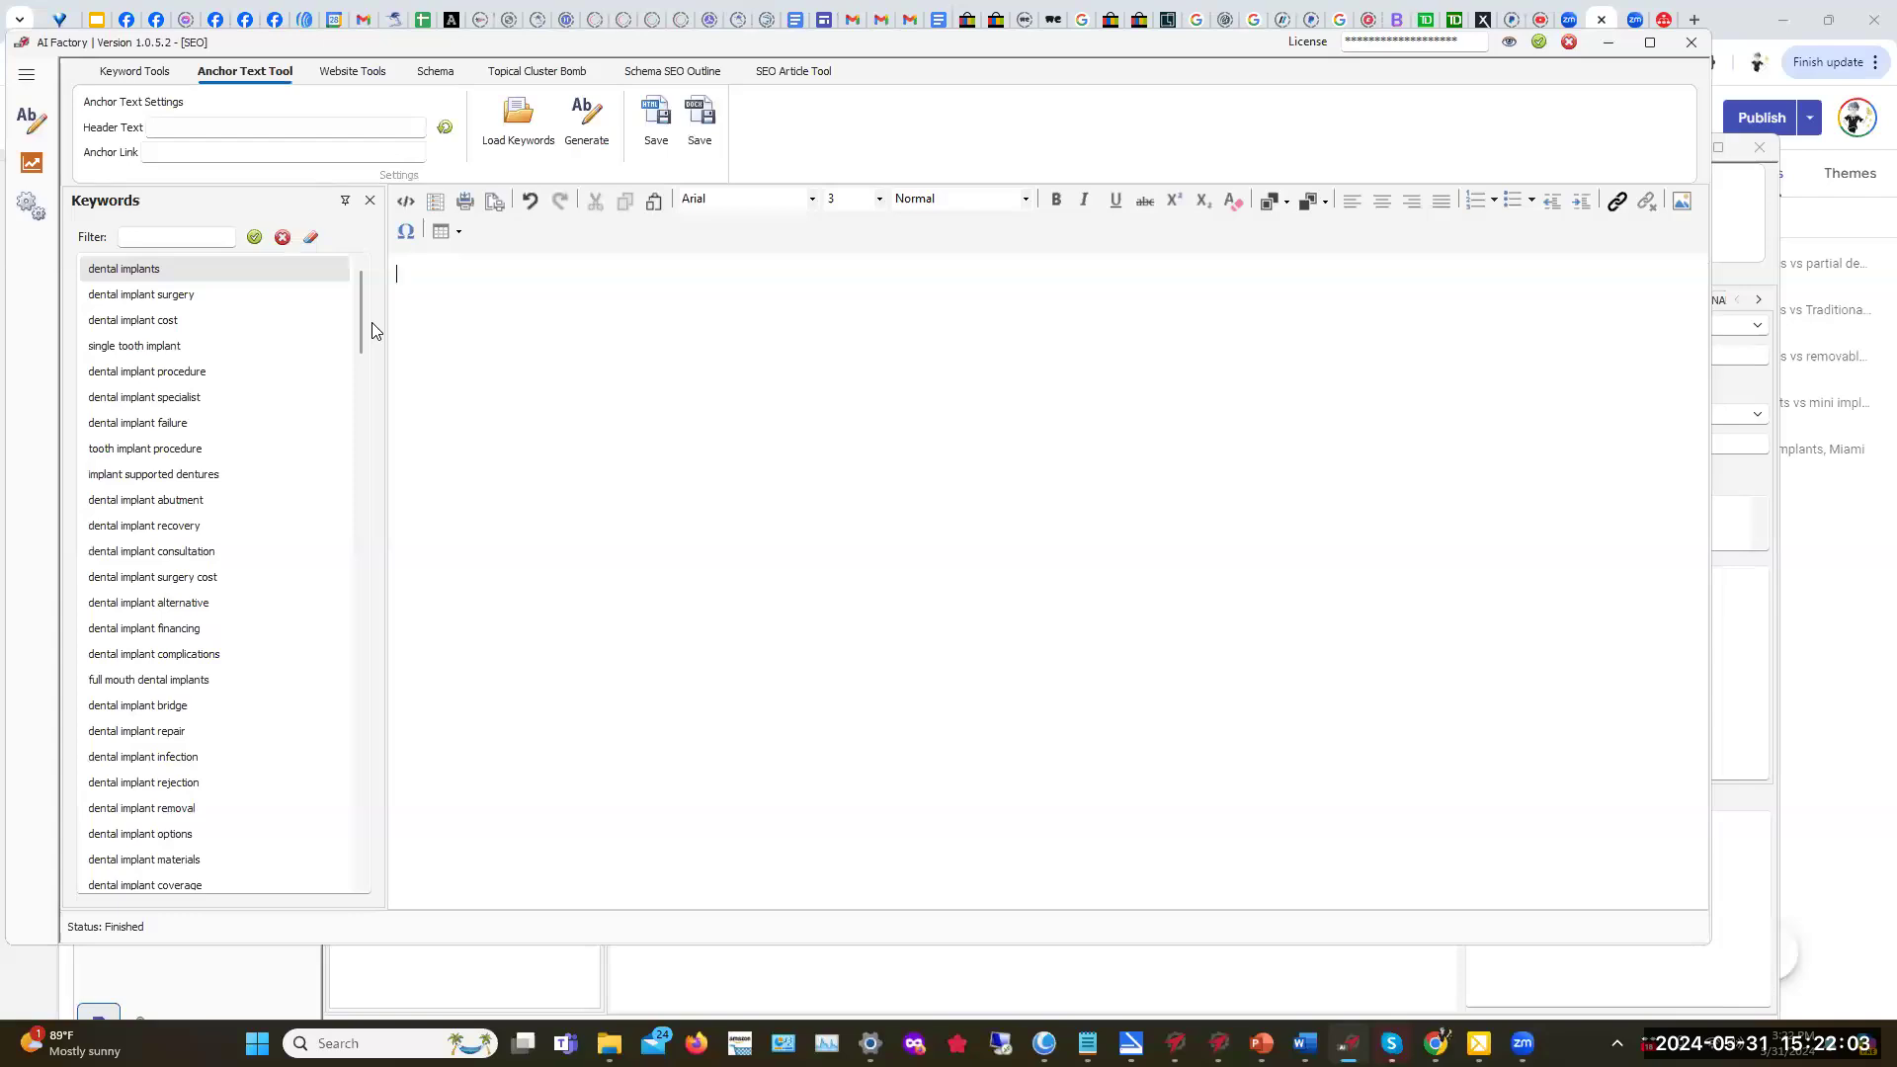
pyautogui.moveTo(361, 321); pyautogui.dragTo(318, 855)
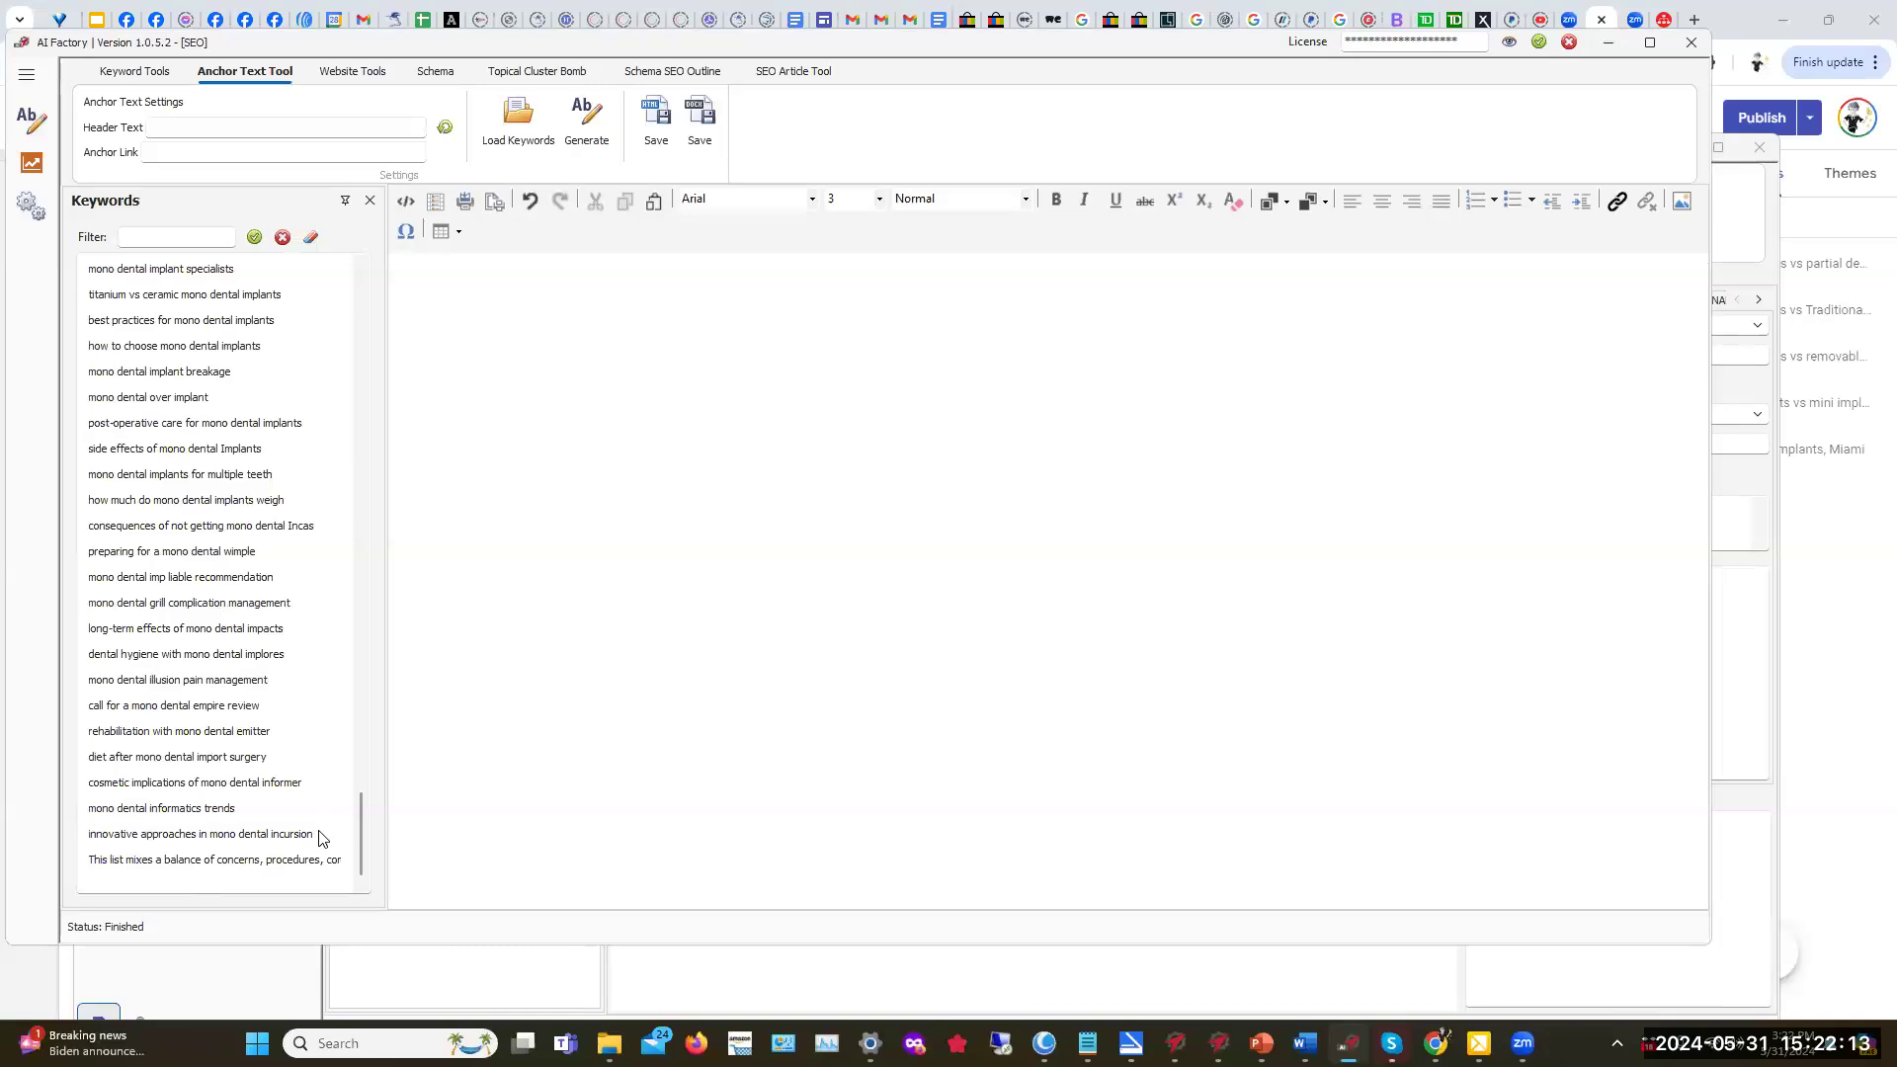
pyautogui.click(98, 811)
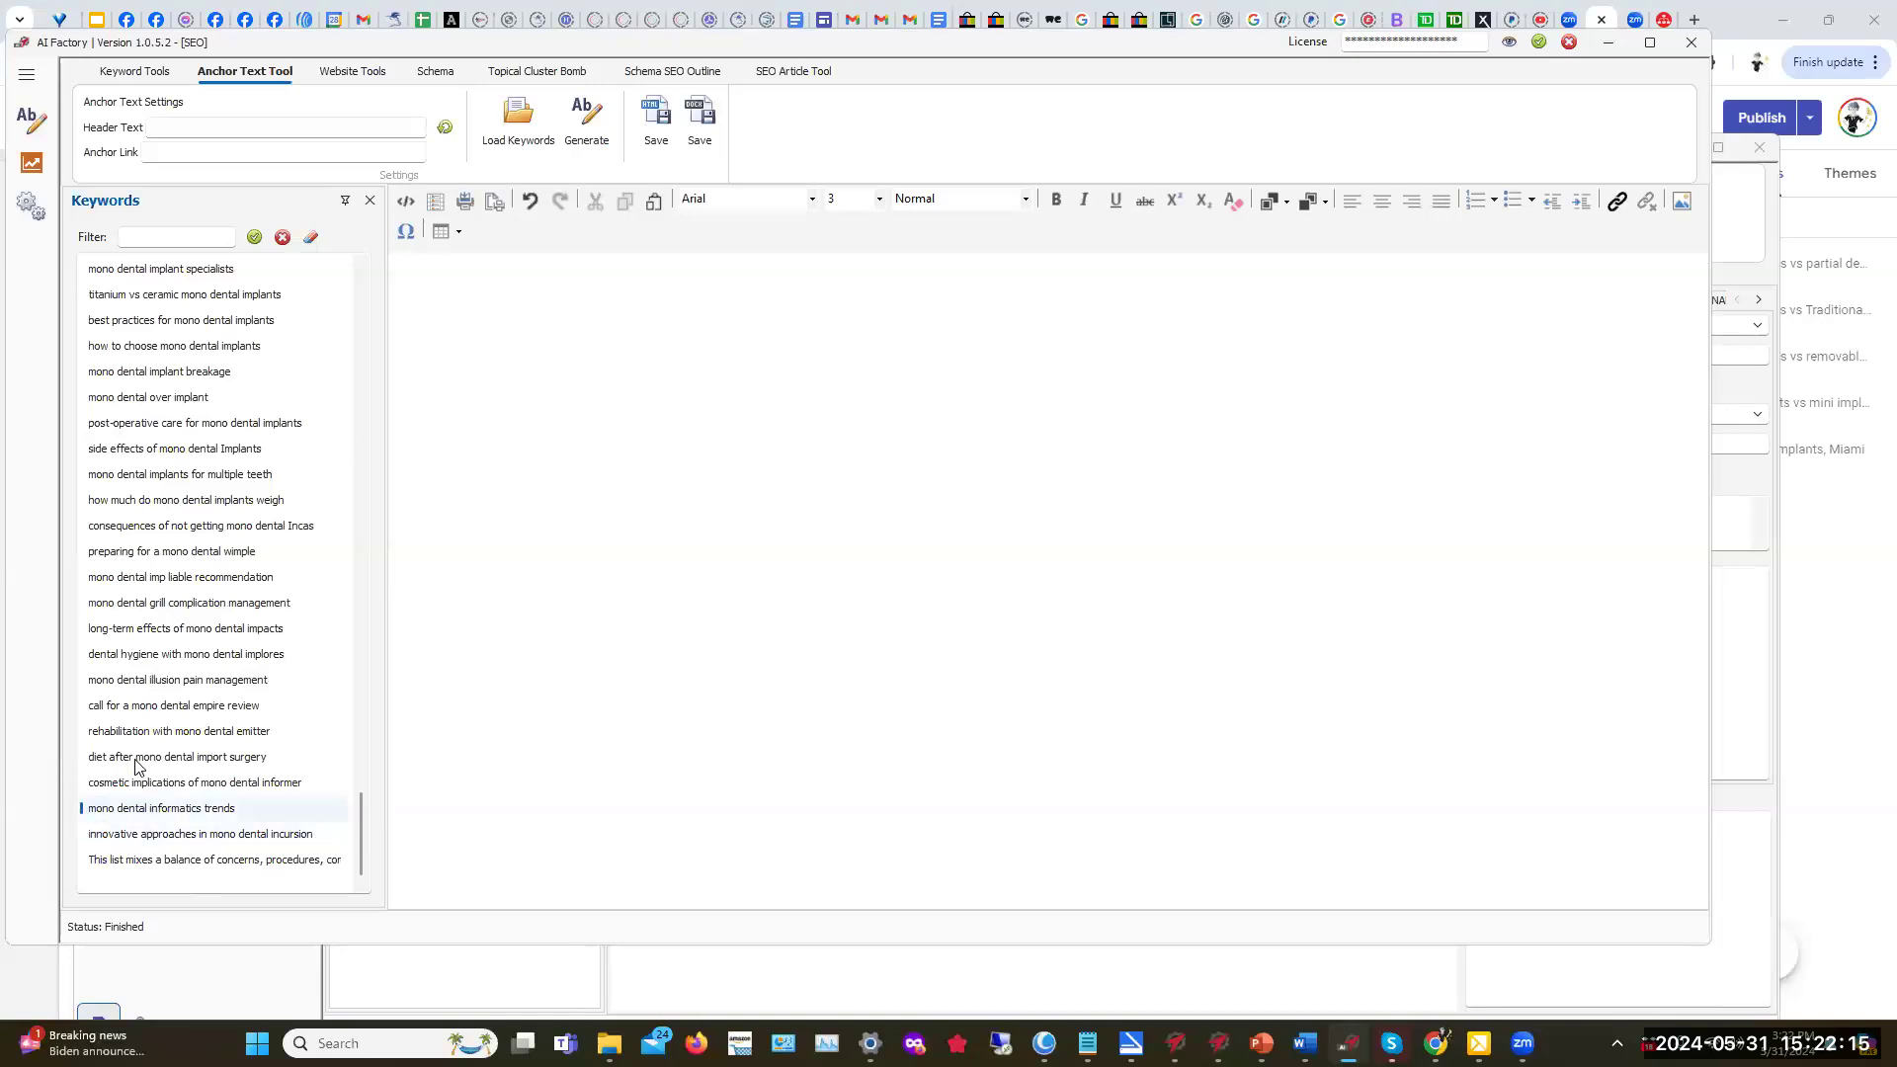
pyautogui.click(283, 237)
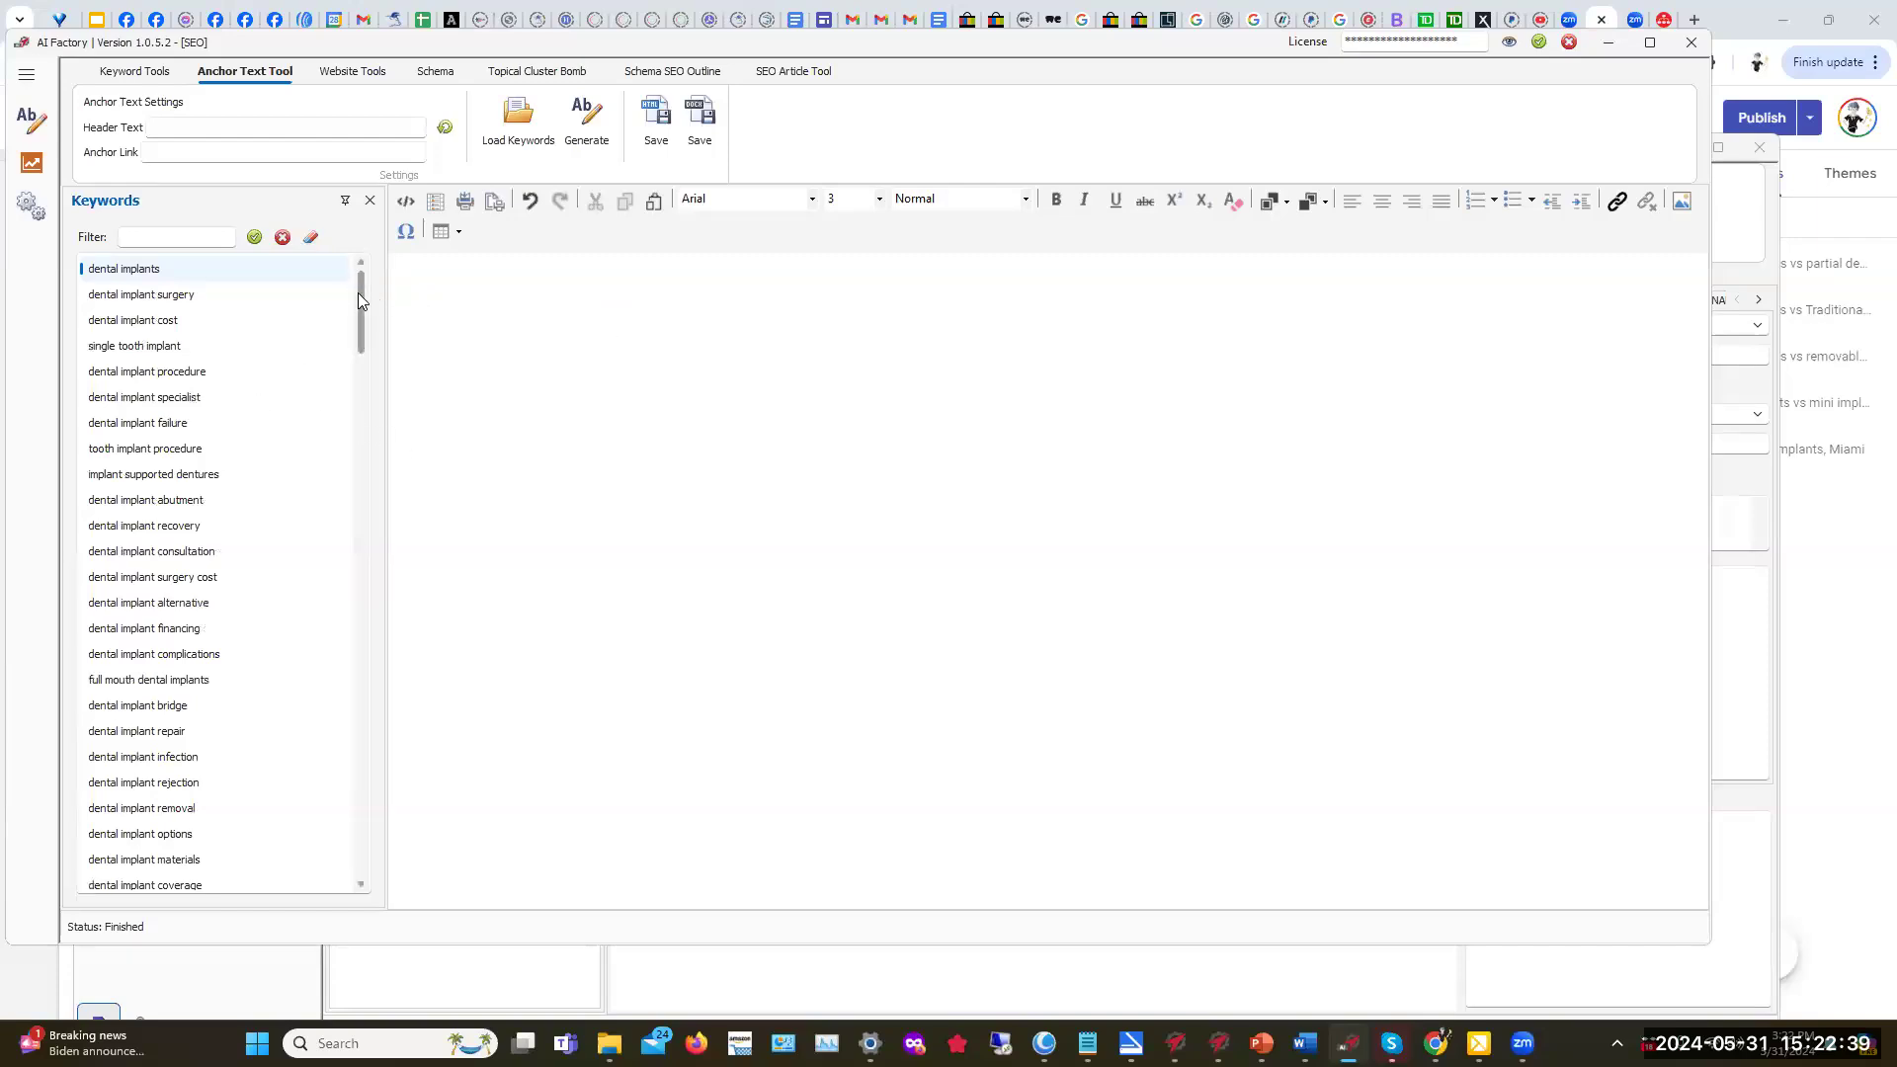
pyautogui.scroll(-20, 347, 478)
pyautogui.moveTo(331, 764)
pyautogui.mouseDown()
pyautogui.moveTo(332, 814)
pyautogui.moveTo(312, 191)
pyautogui.moveTo(485, 283)
pyautogui.mouseUp()
pyautogui.click(1618, 202)
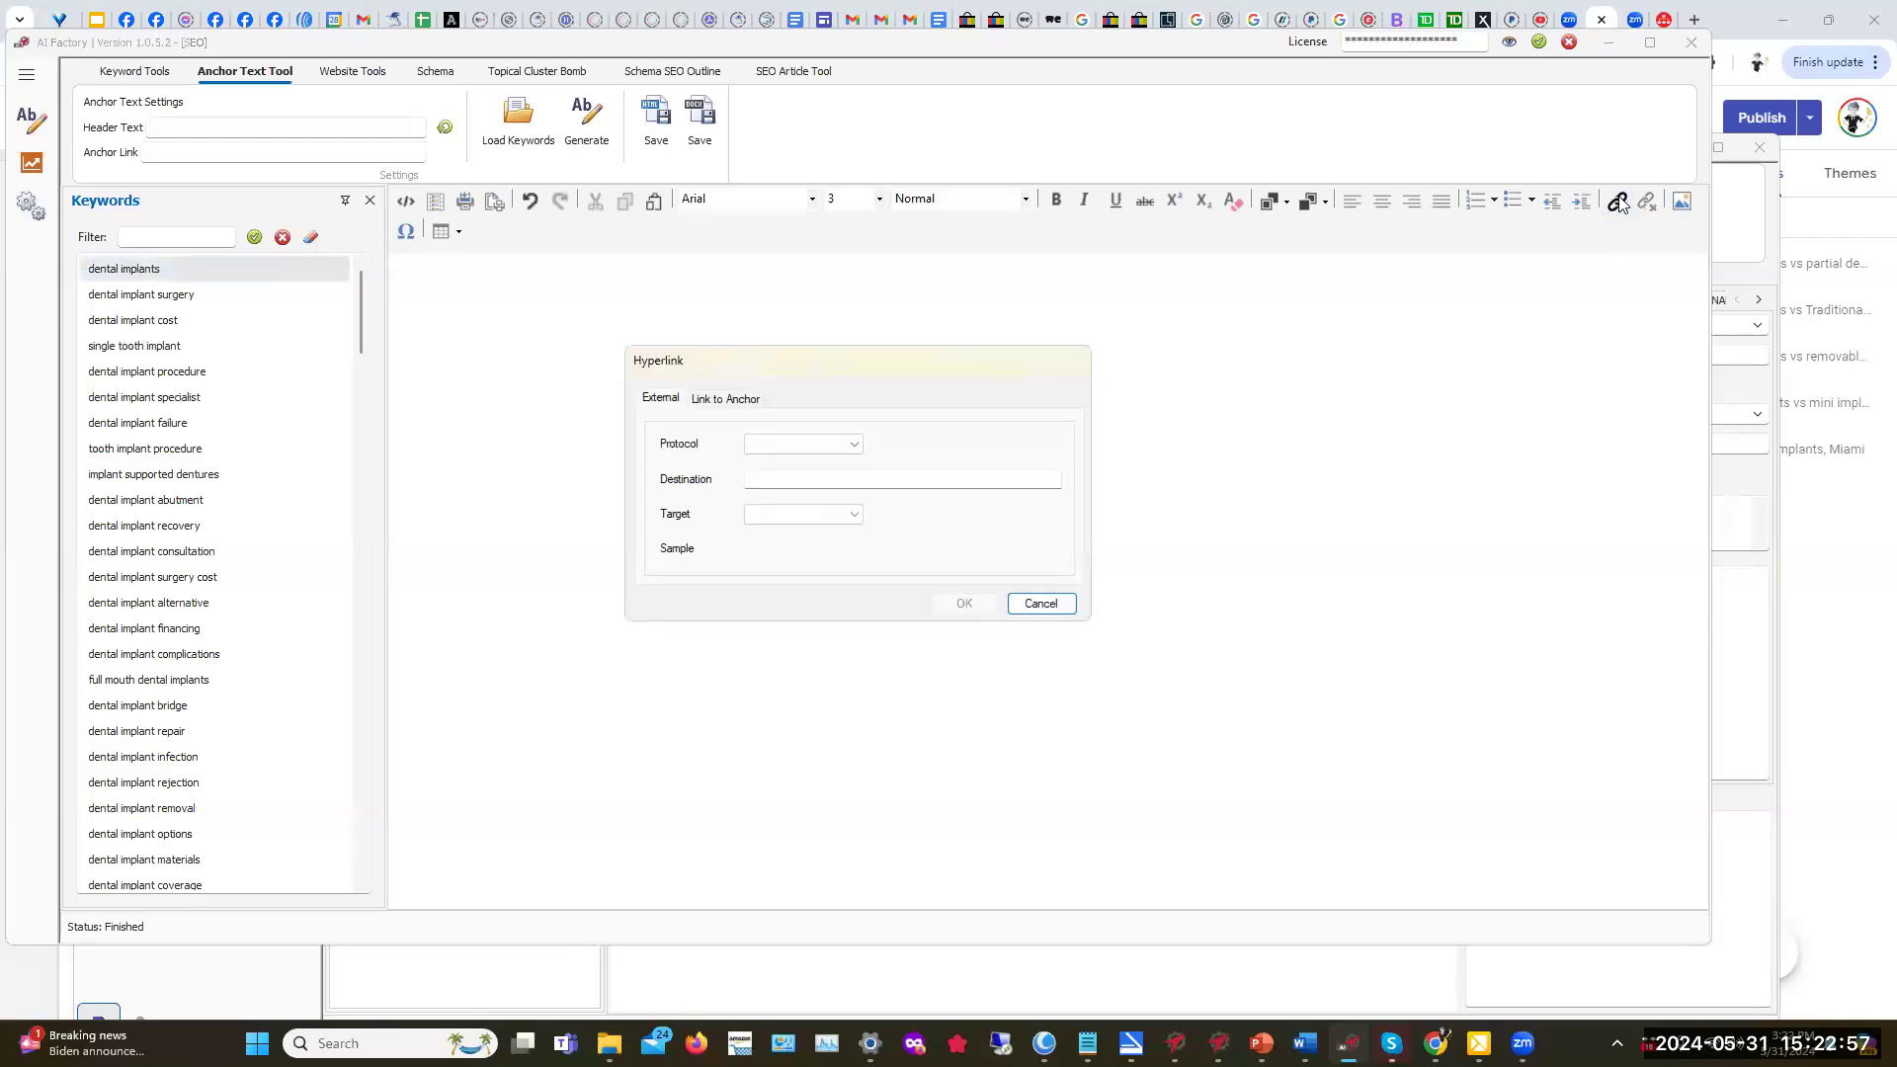
pyautogui.click(854, 451)
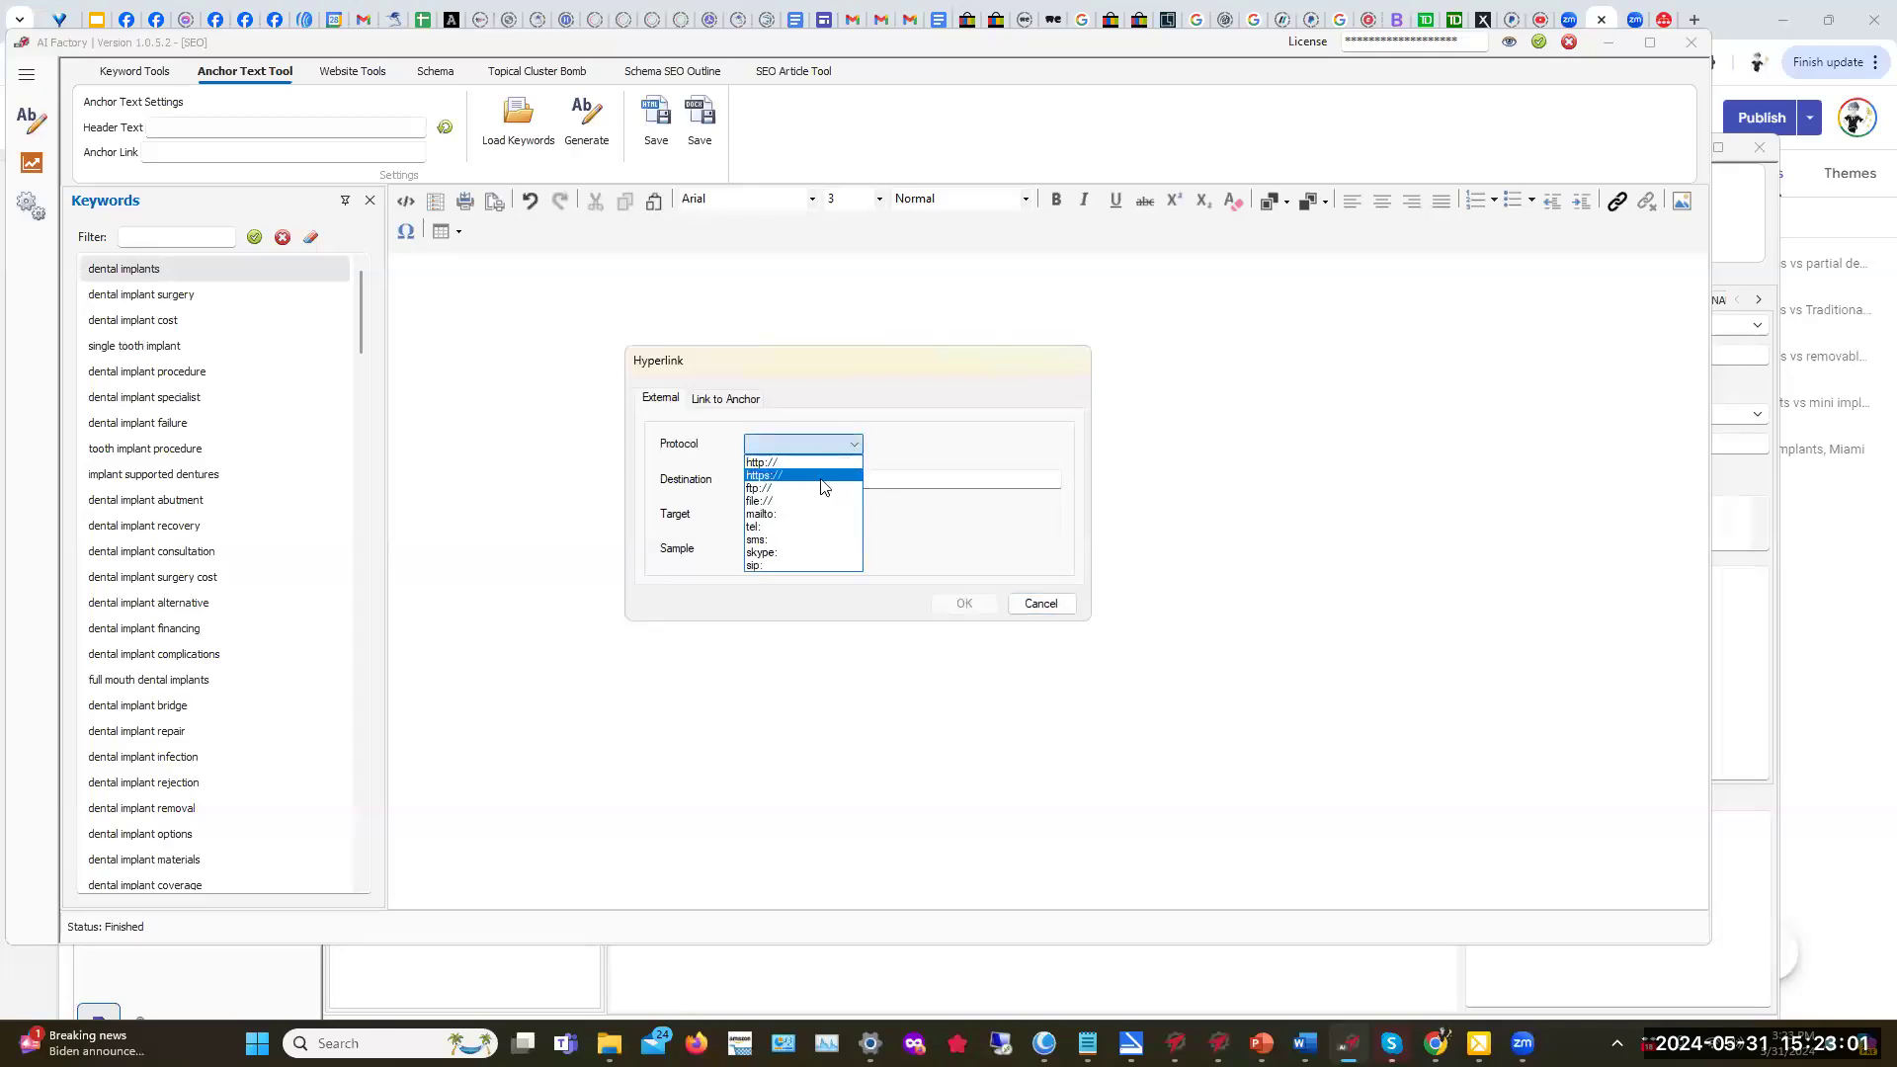
pyautogui.click(822, 476)
pyautogui.click(822, 478)
pyautogui.click(752, 481)
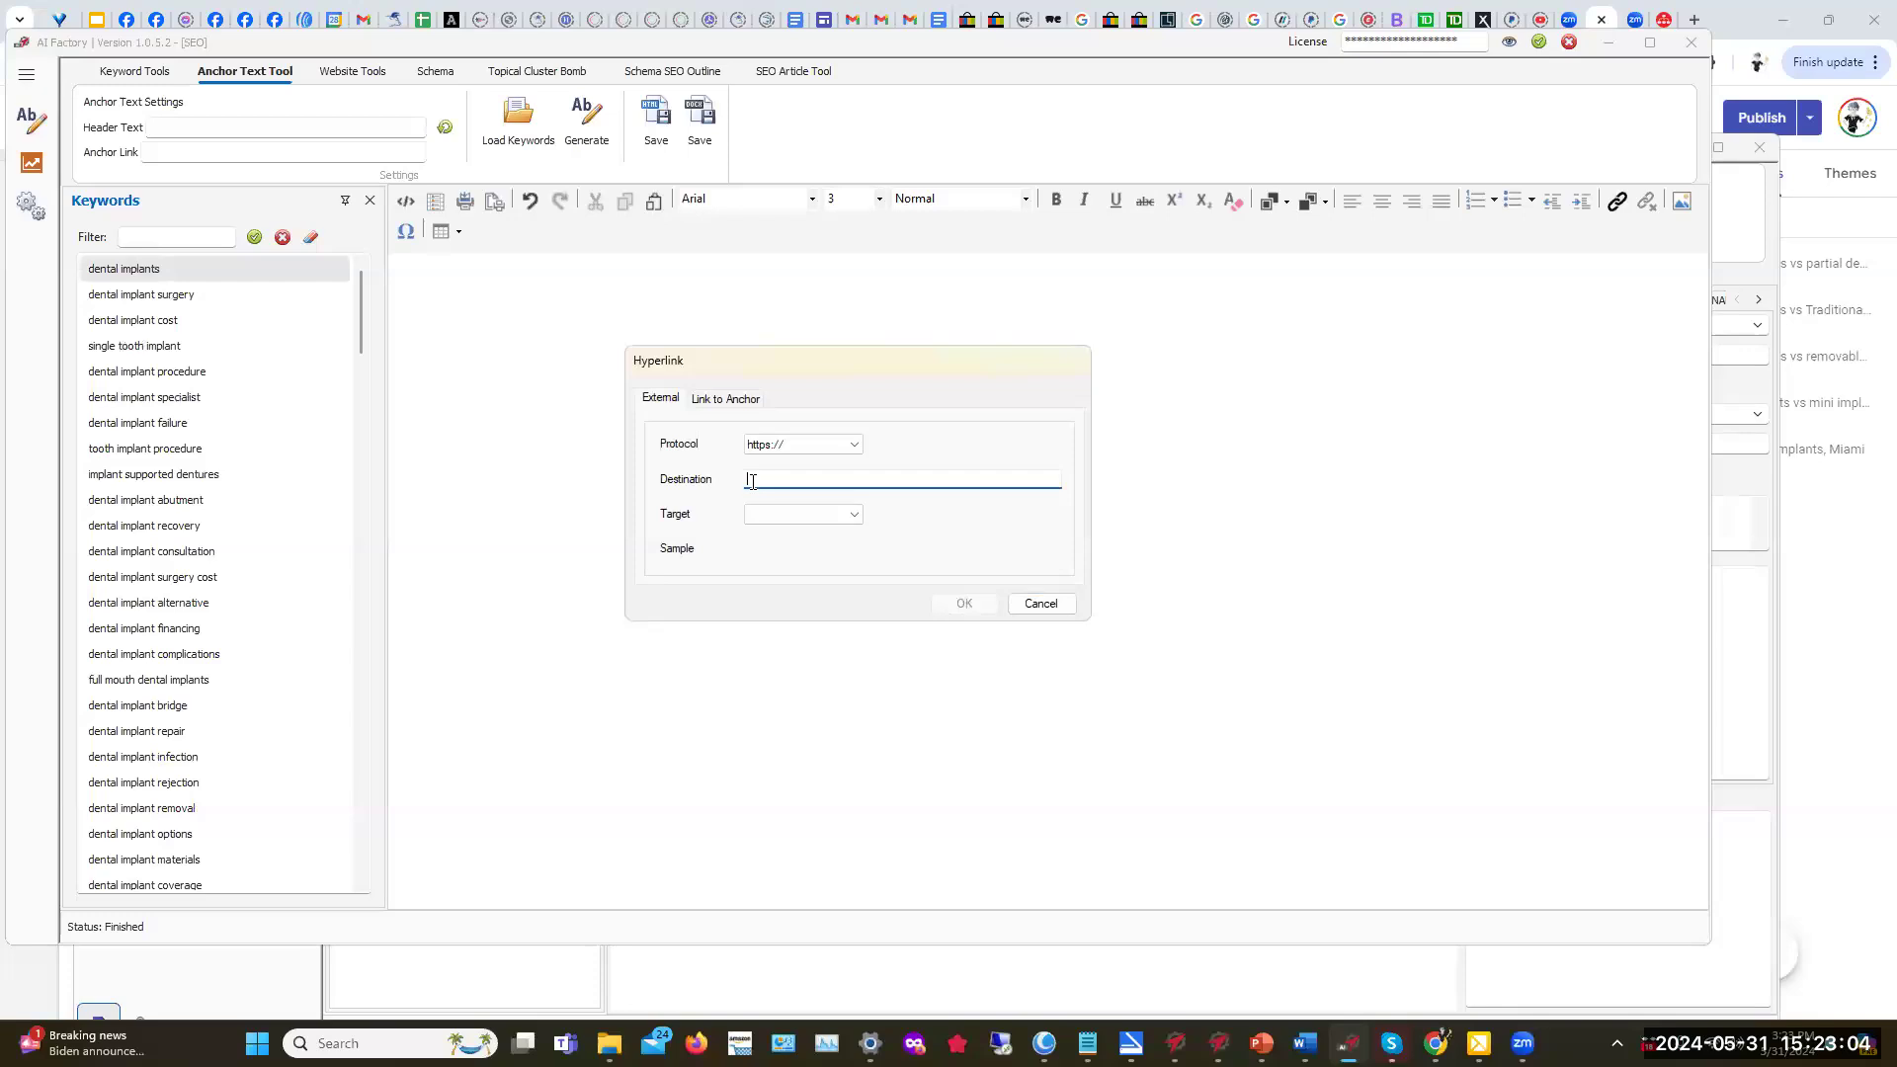
pyautogui.click(855, 515)
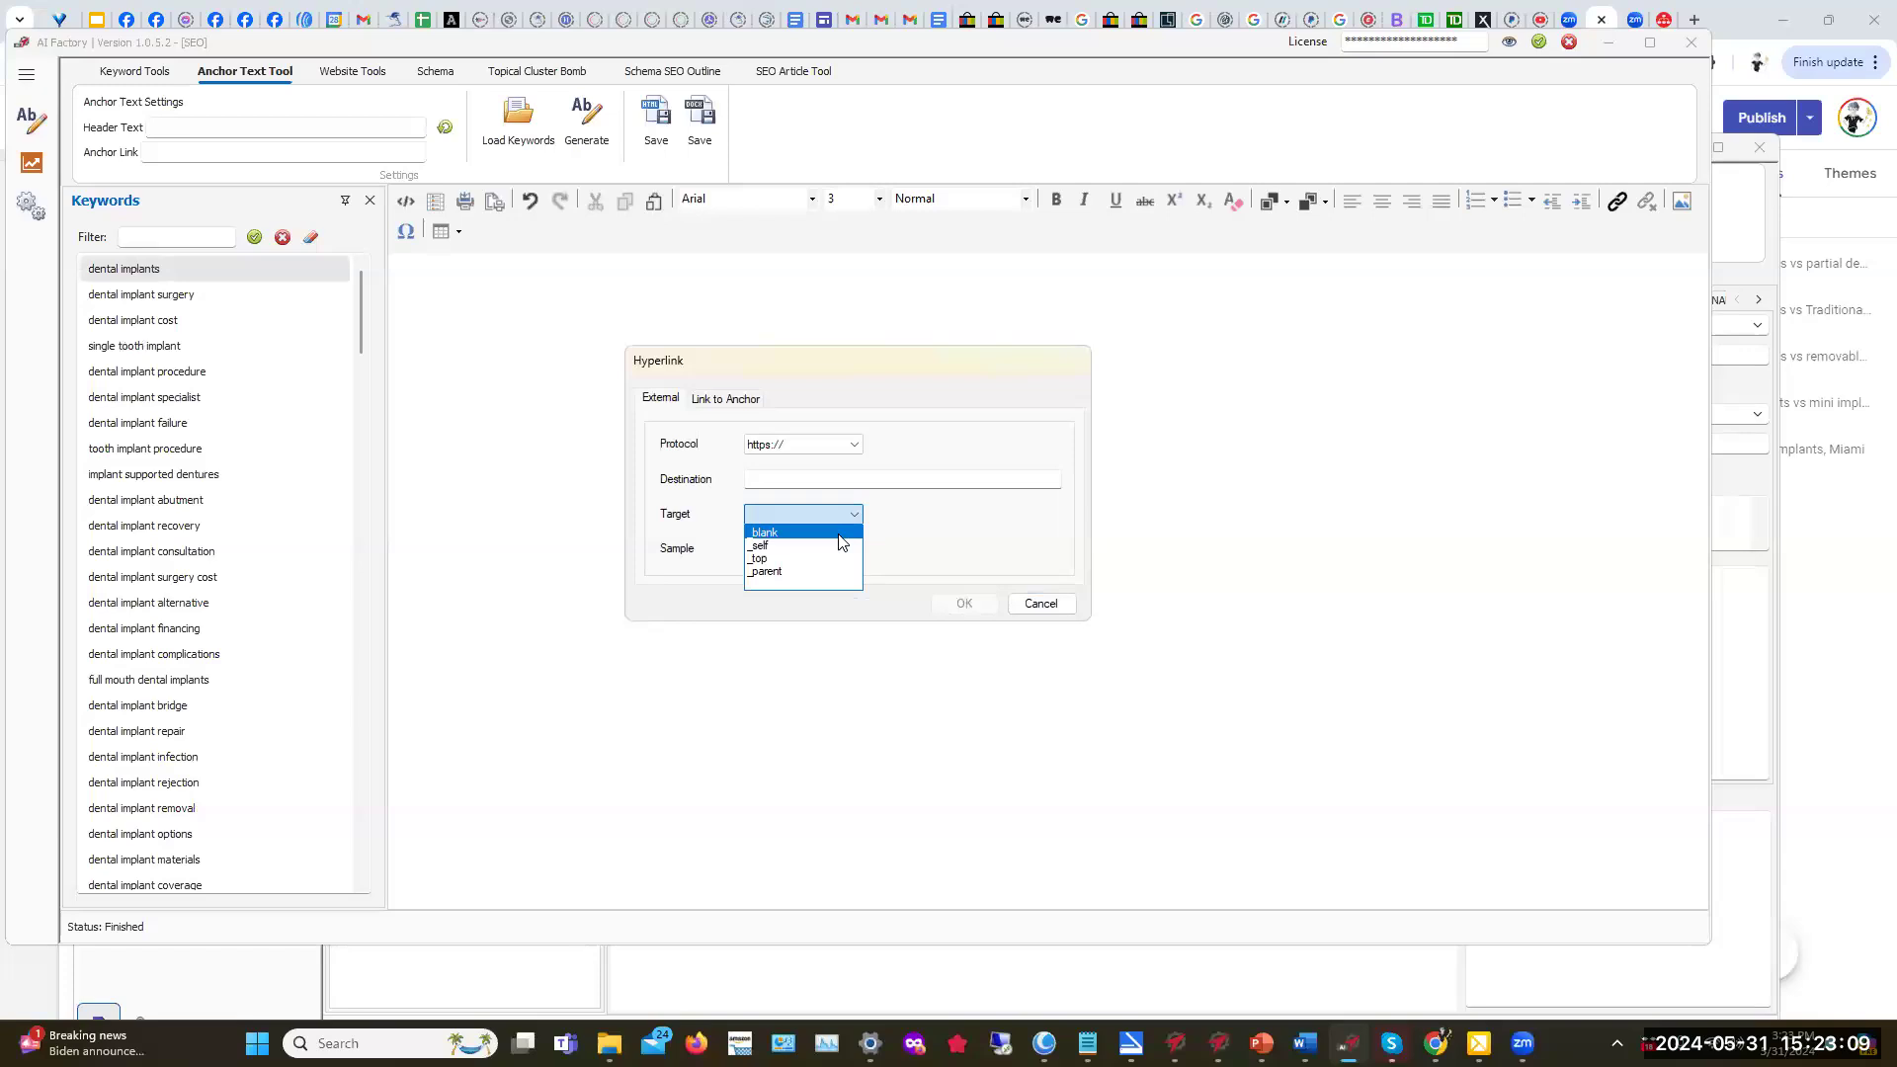
pyautogui.click(923, 538)
pyautogui.click(789, 483)
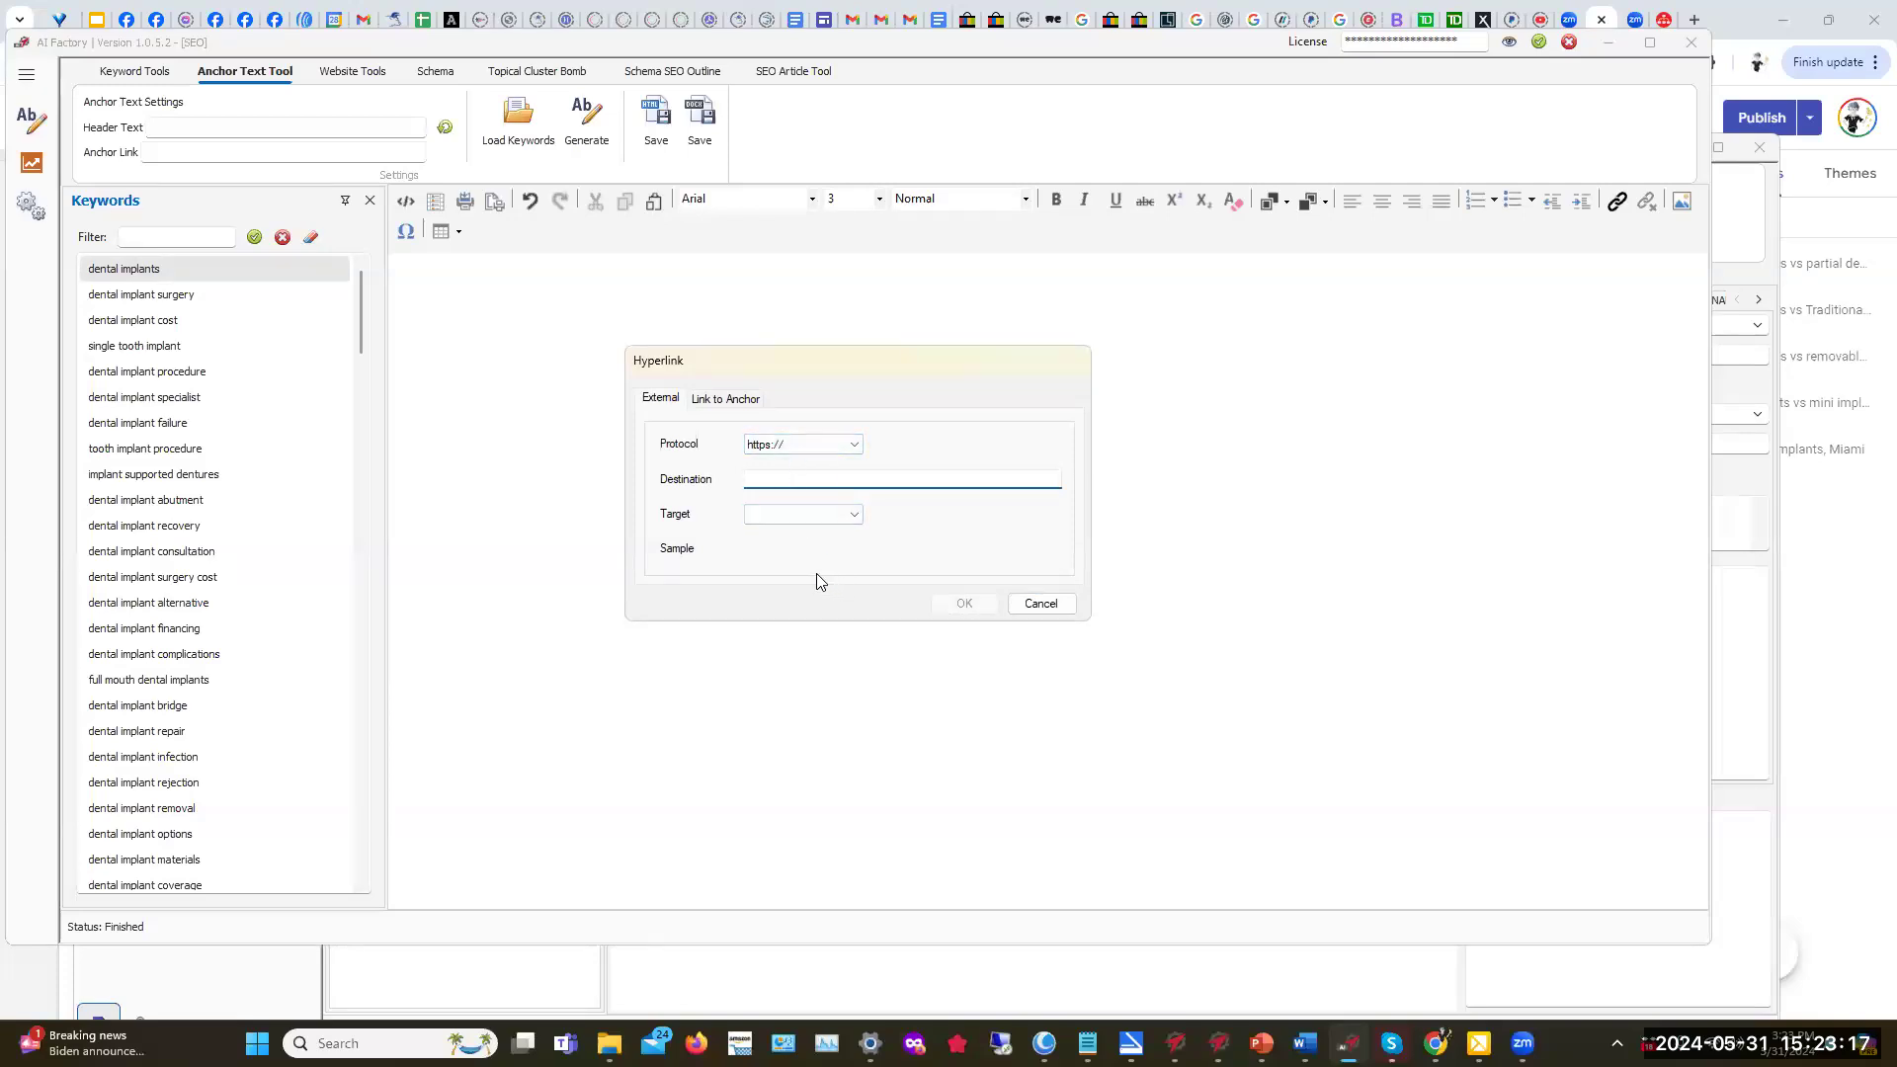
pyautogui.moveTo(830, 372); pyautogui.dragTo(643, 302)
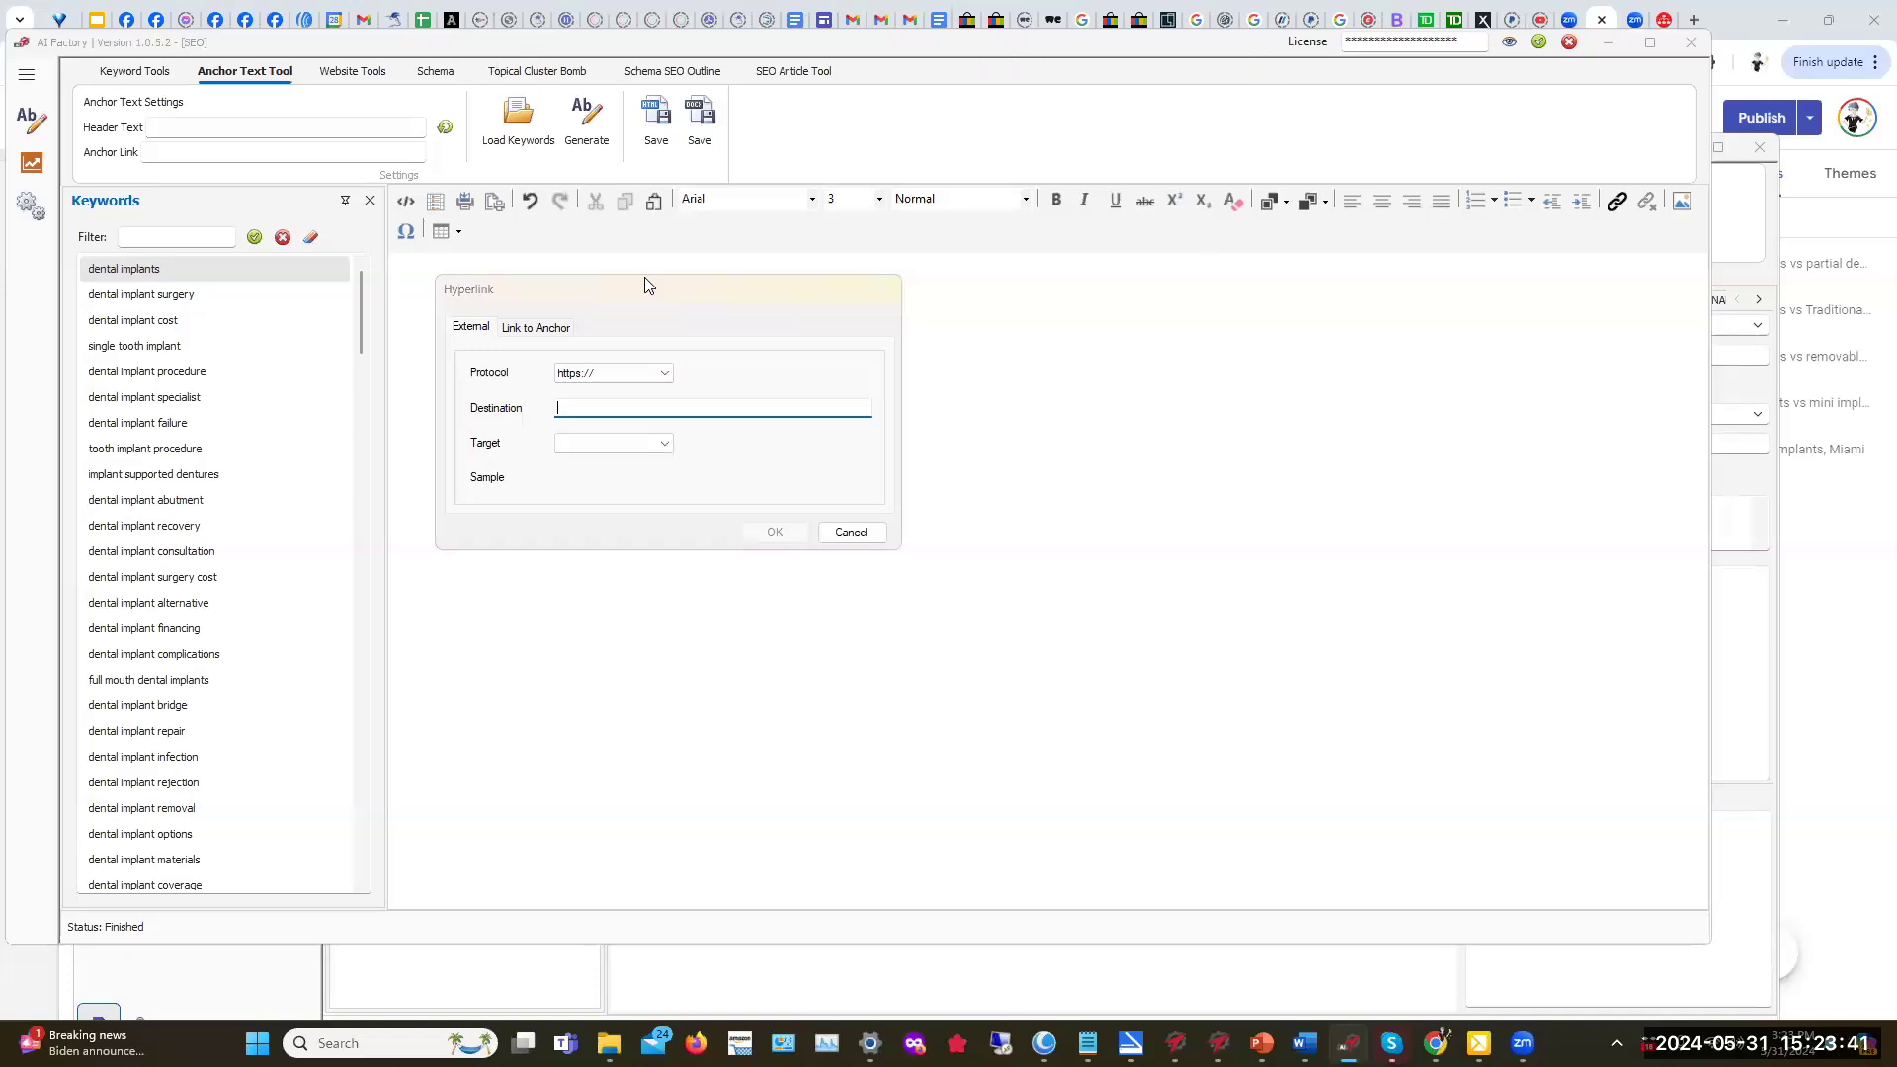
pyautogui.click(878, 536)
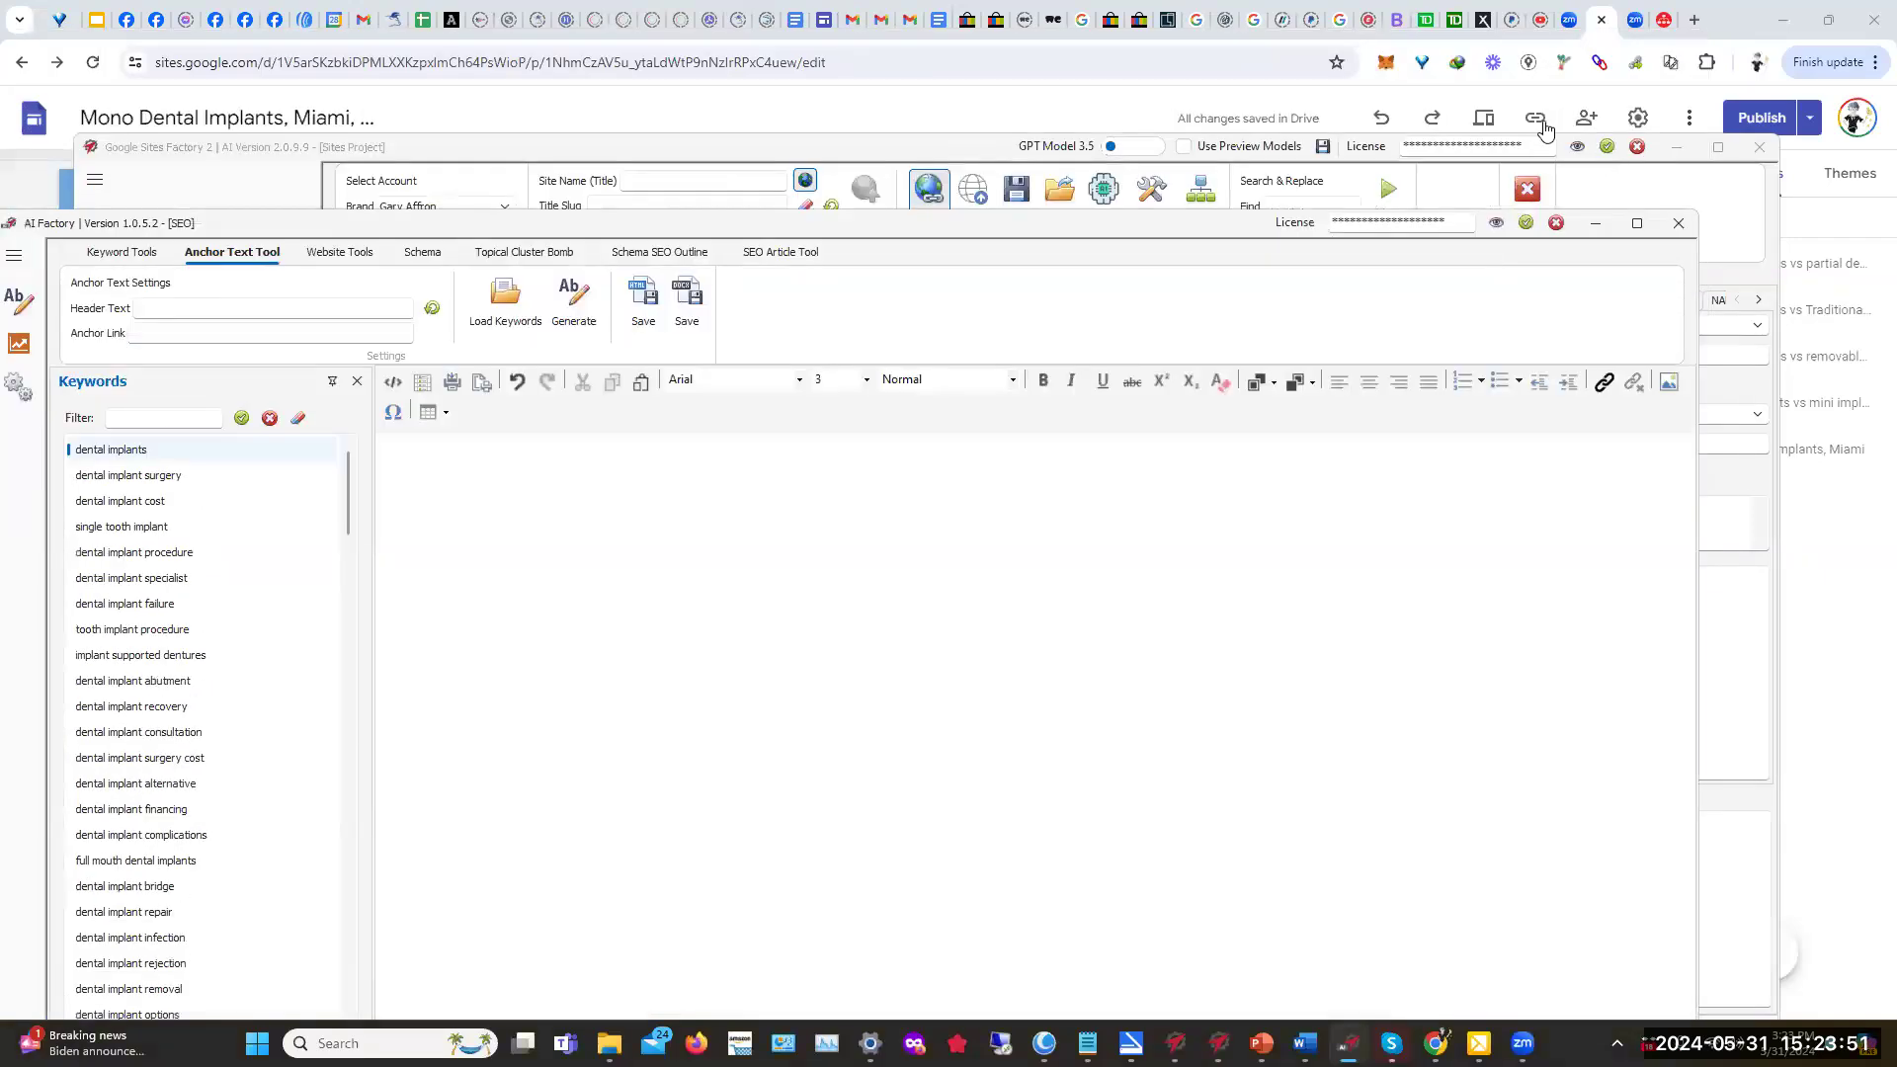
# Step: Copy the Mono Dental Implants site's link from the Published site link dialog
pyautogui.click(1537, 119)
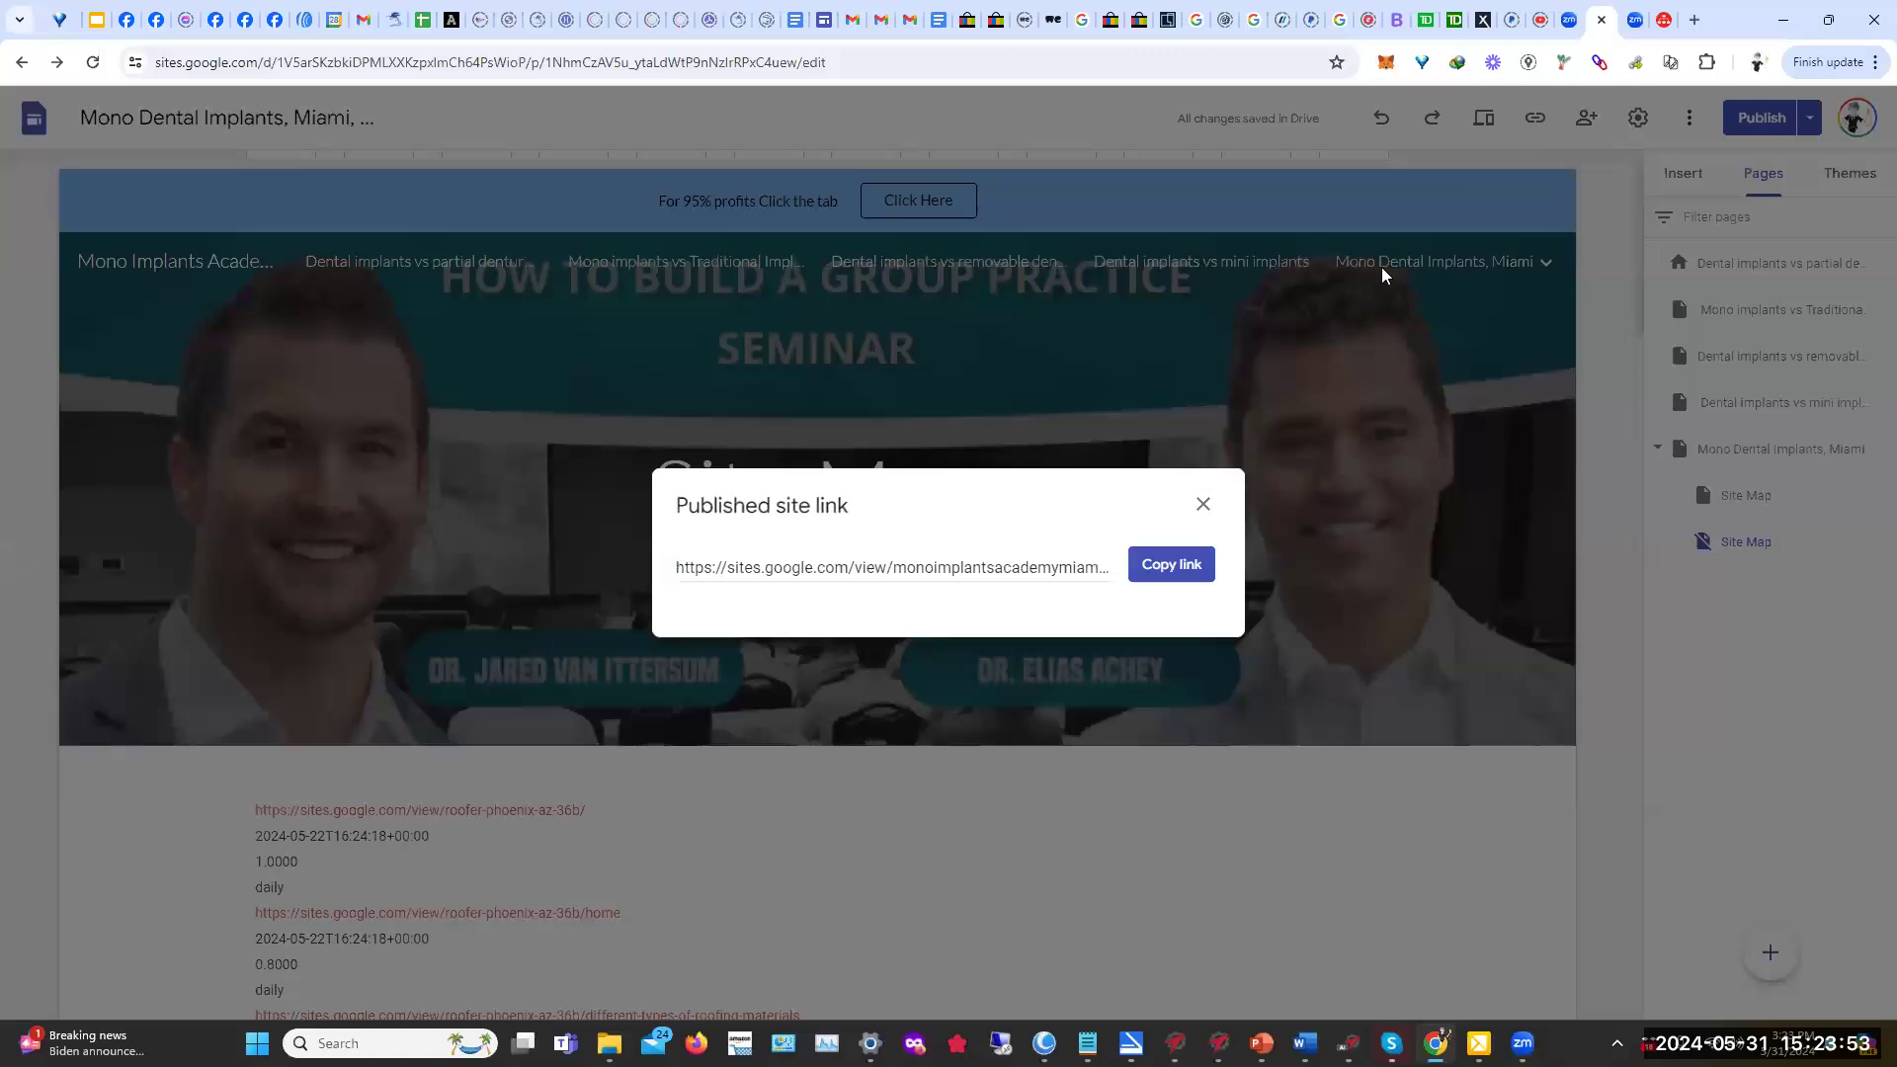
pyautogui.moveTo(902, 497); pyautogui.dragTo(757, 473)
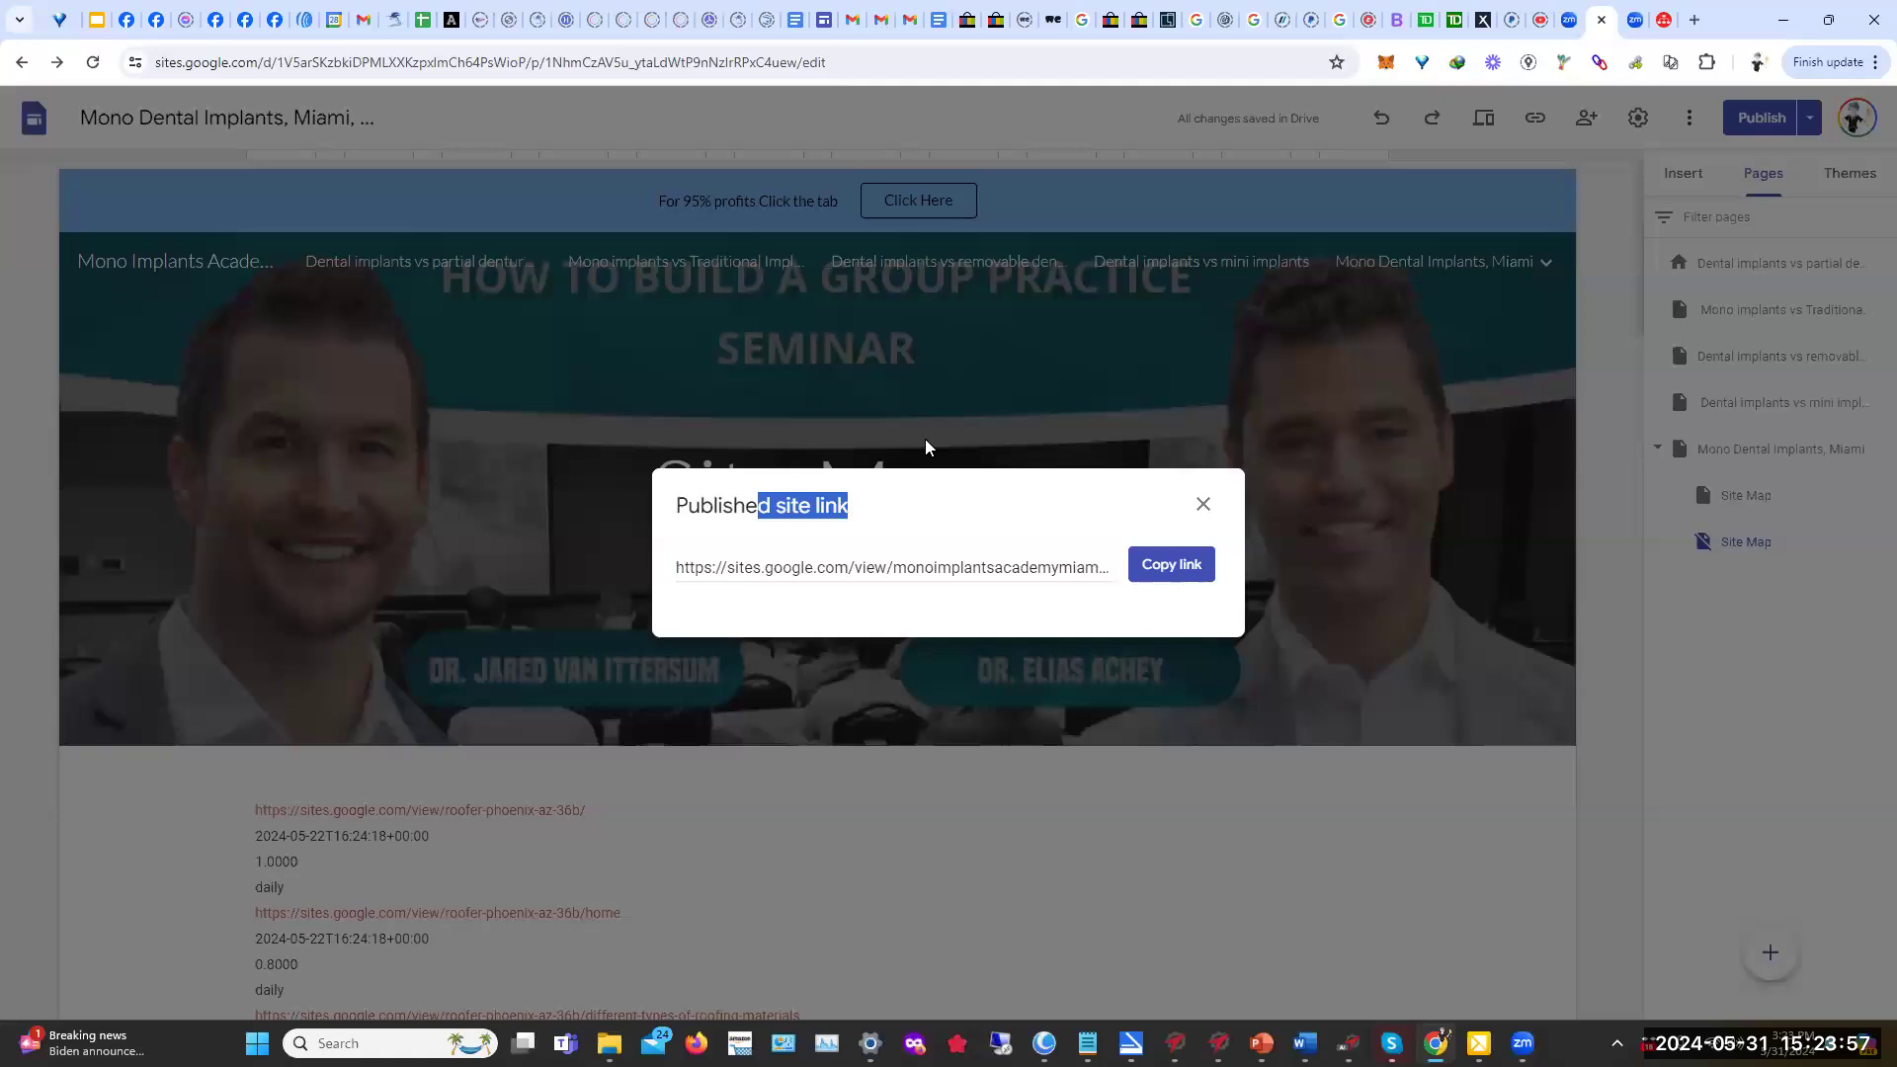
pyautogui.click(1181, 564)
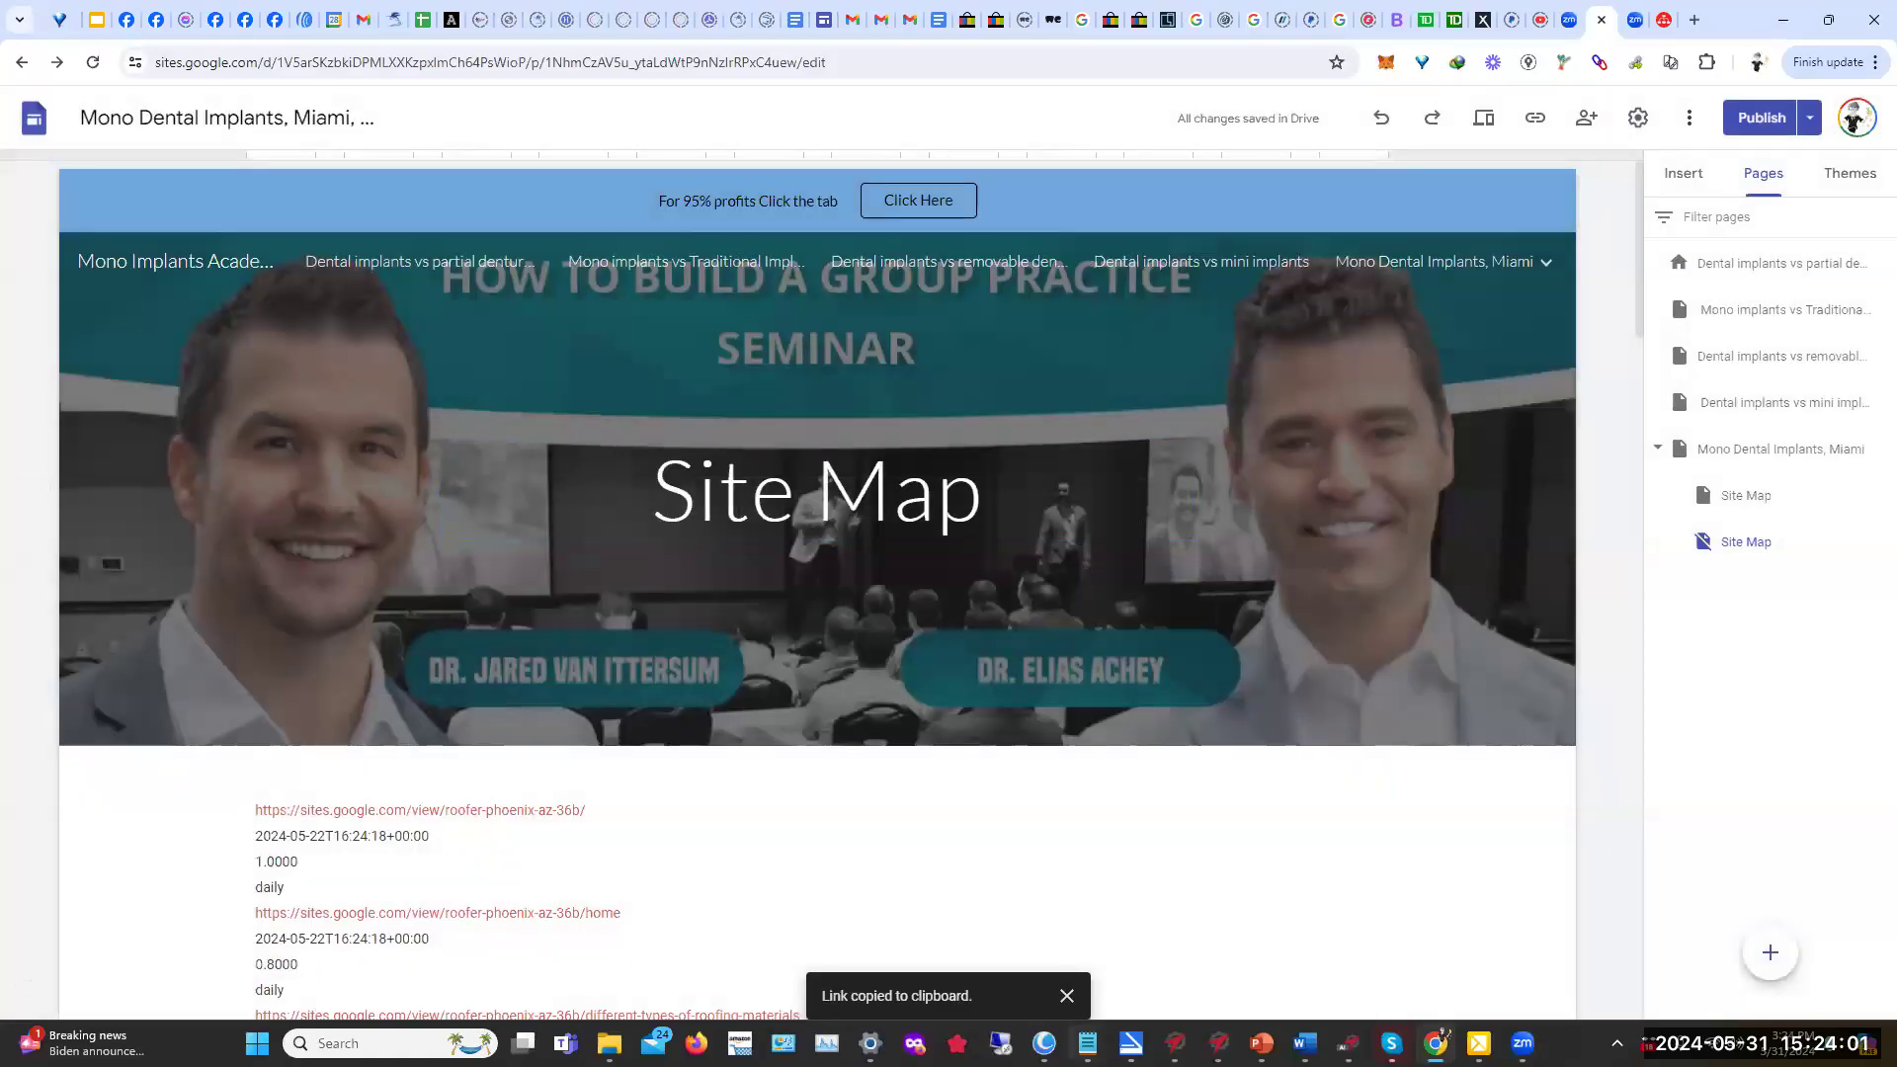
pyautogui.moveTo(1087, 1043)
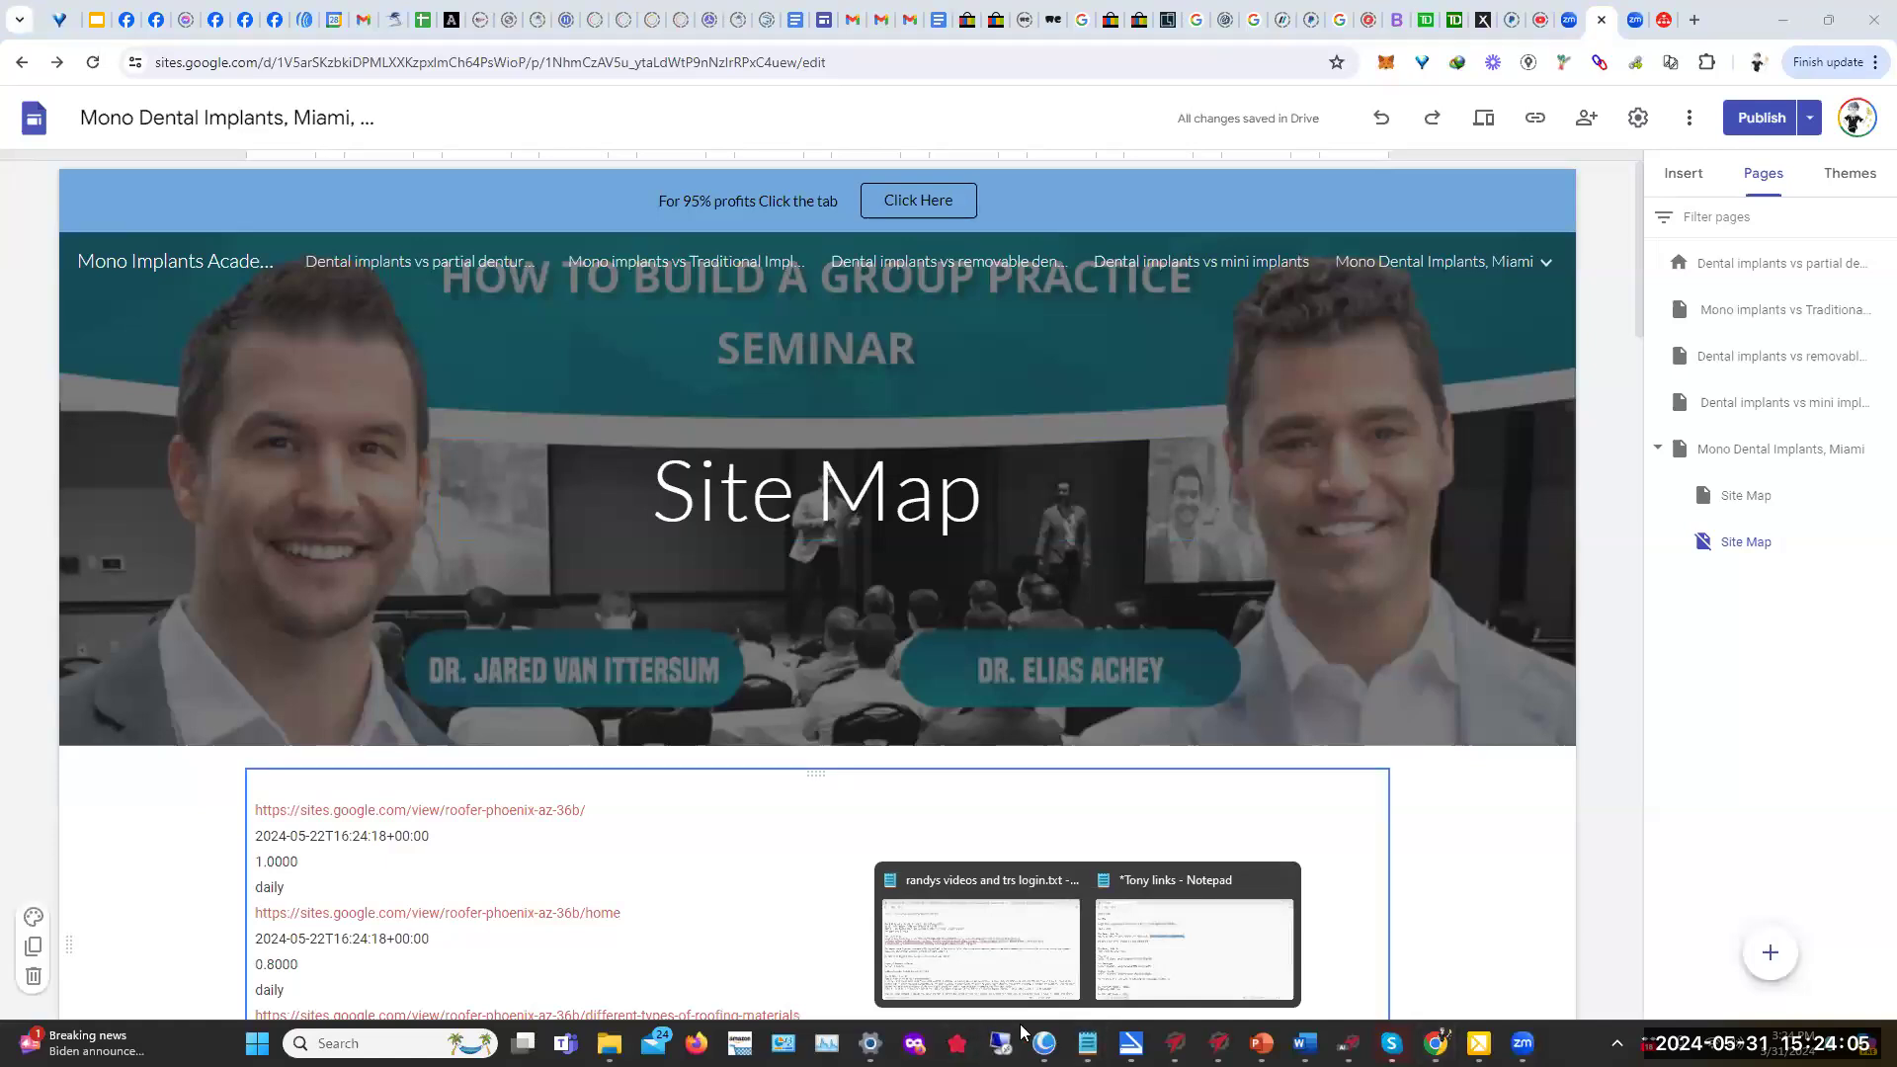
pyautogui.click(1193, 944)
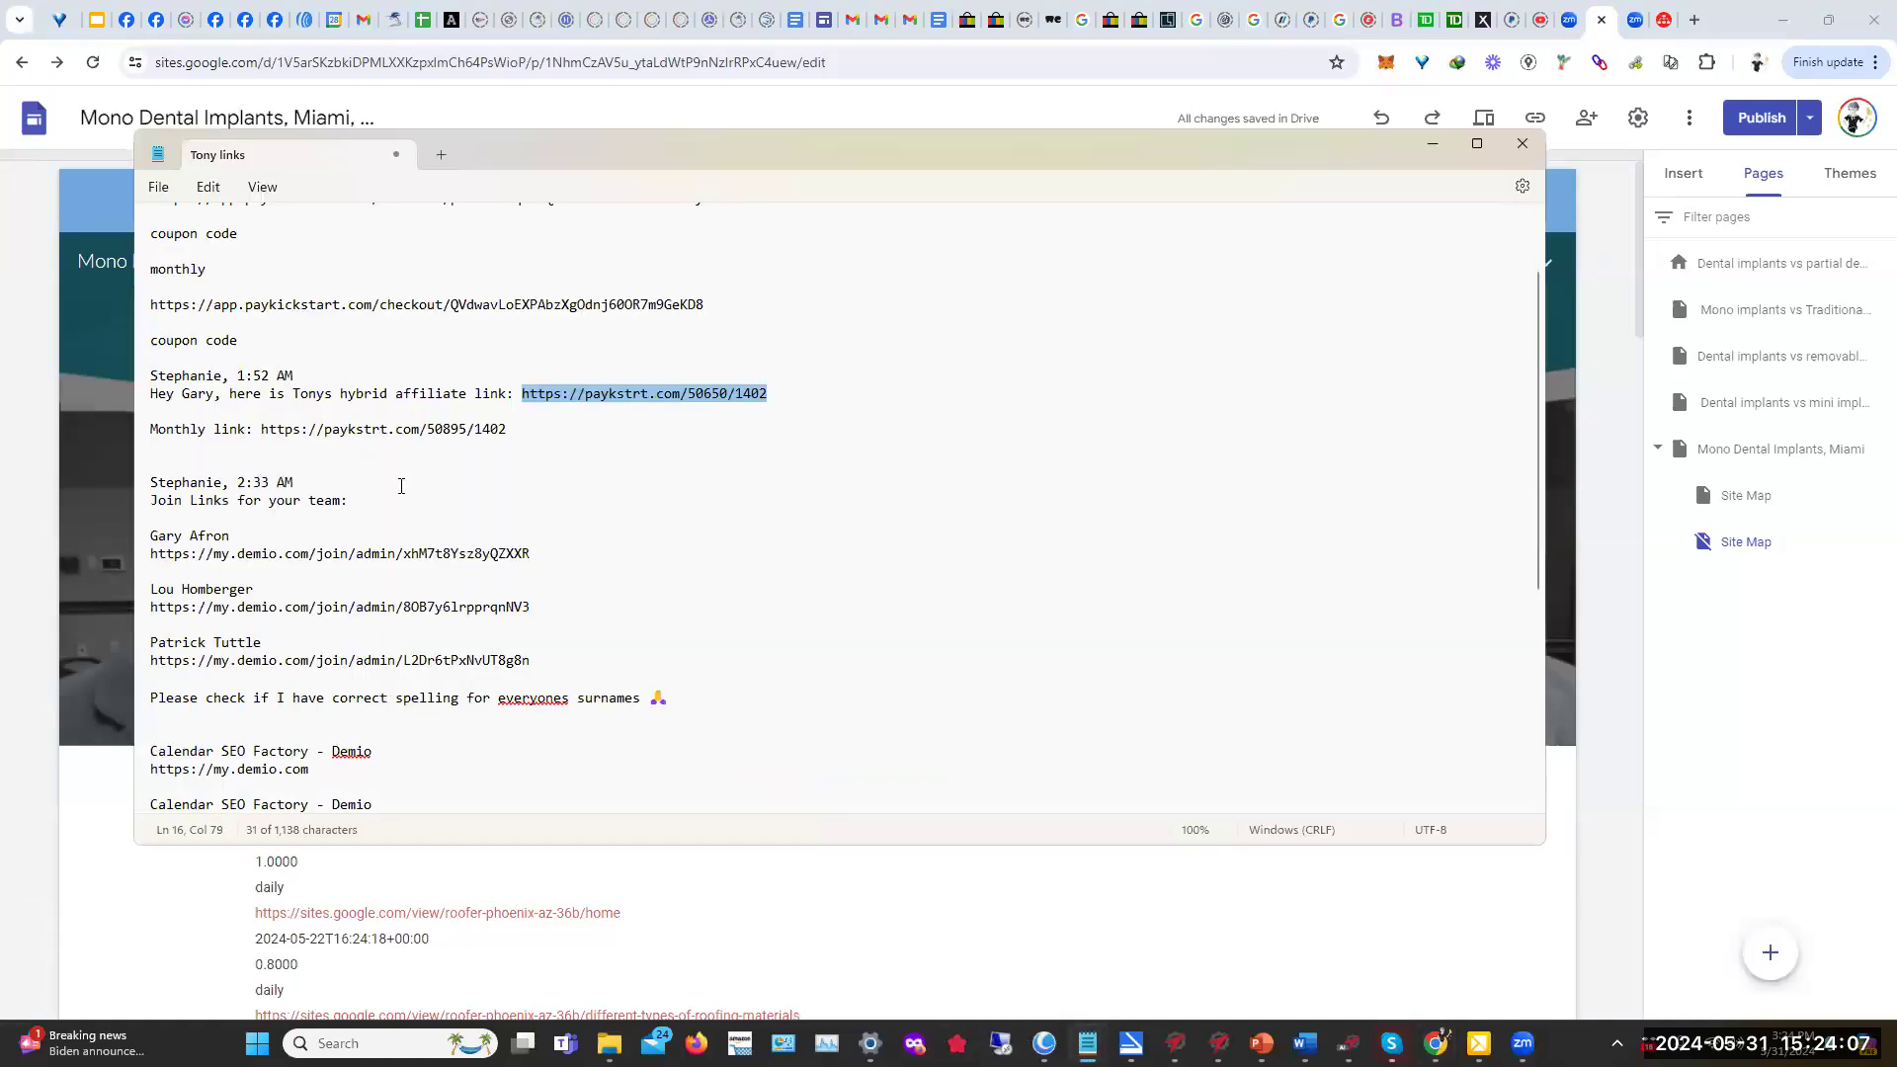
pyautogui.click(526, 435)
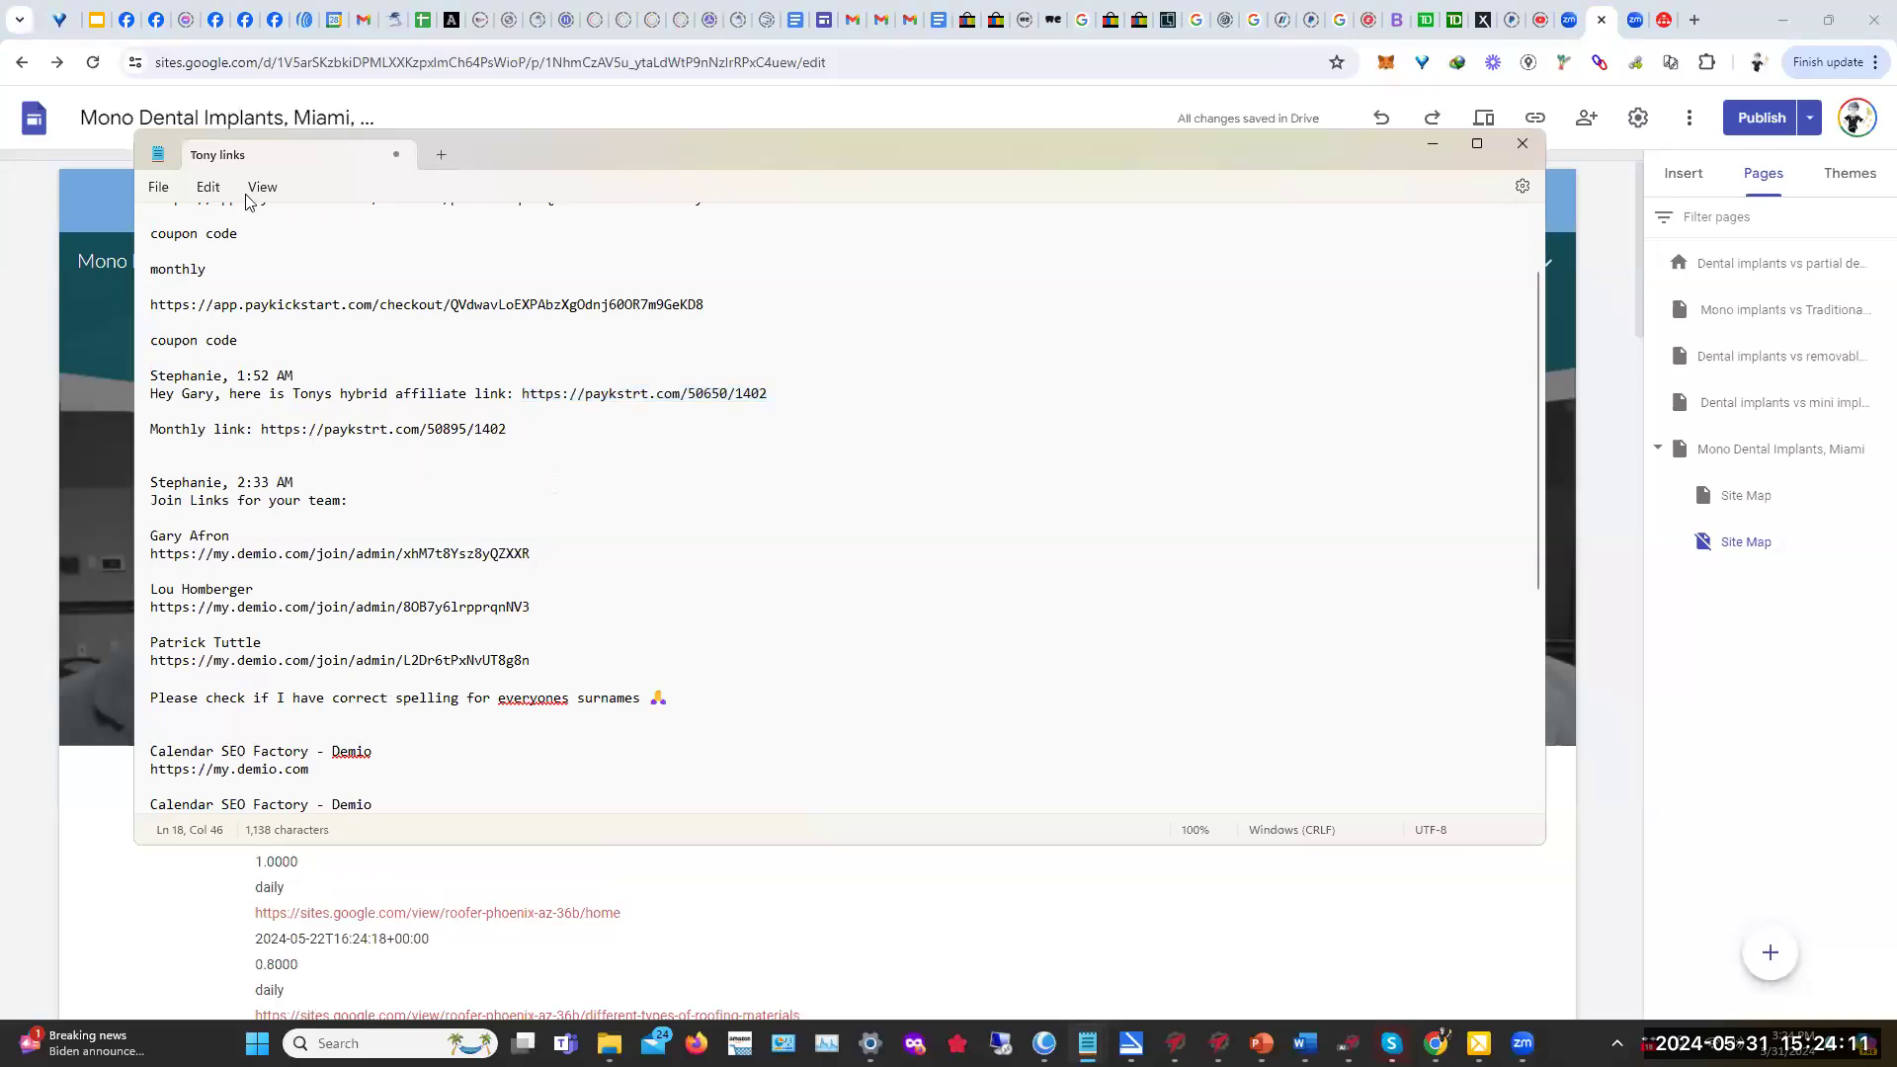
pyautogui.scroll(-4, 556, 684)
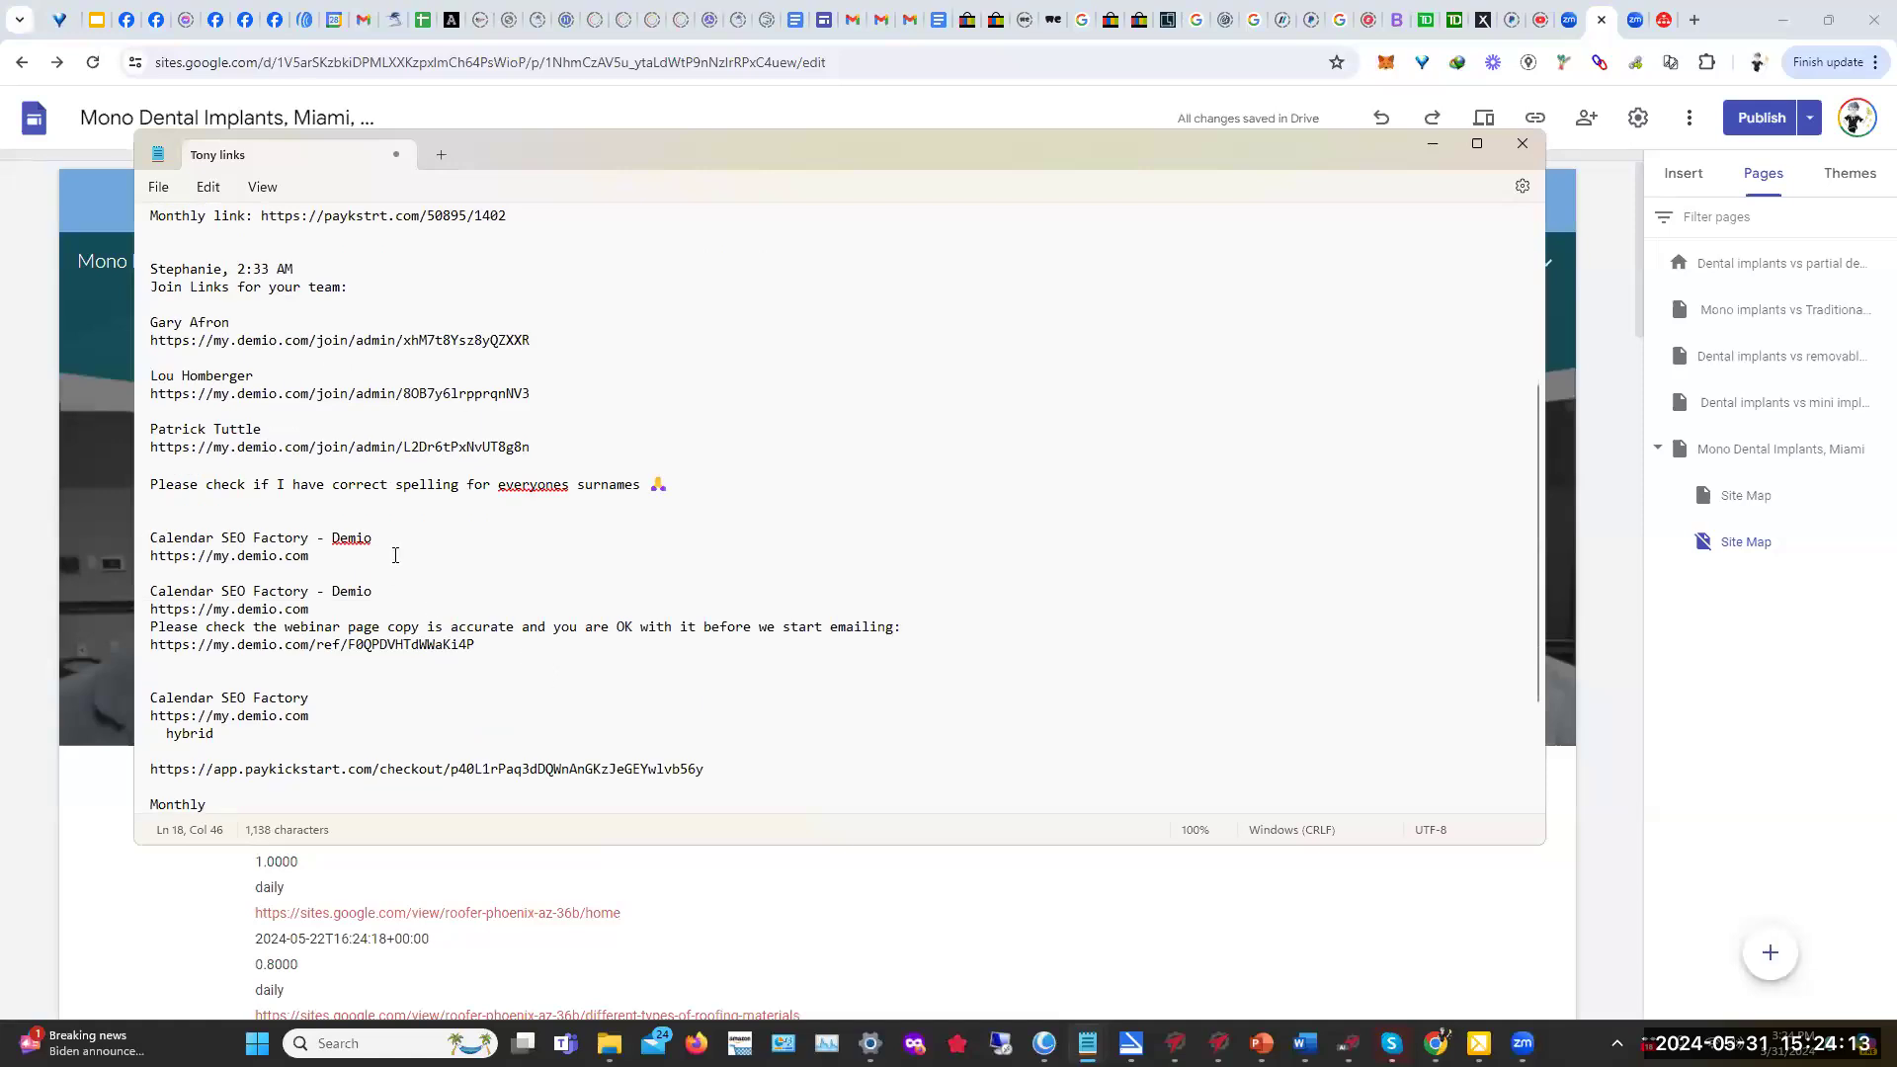
pyautogui.scroll(-2, 377, 627)
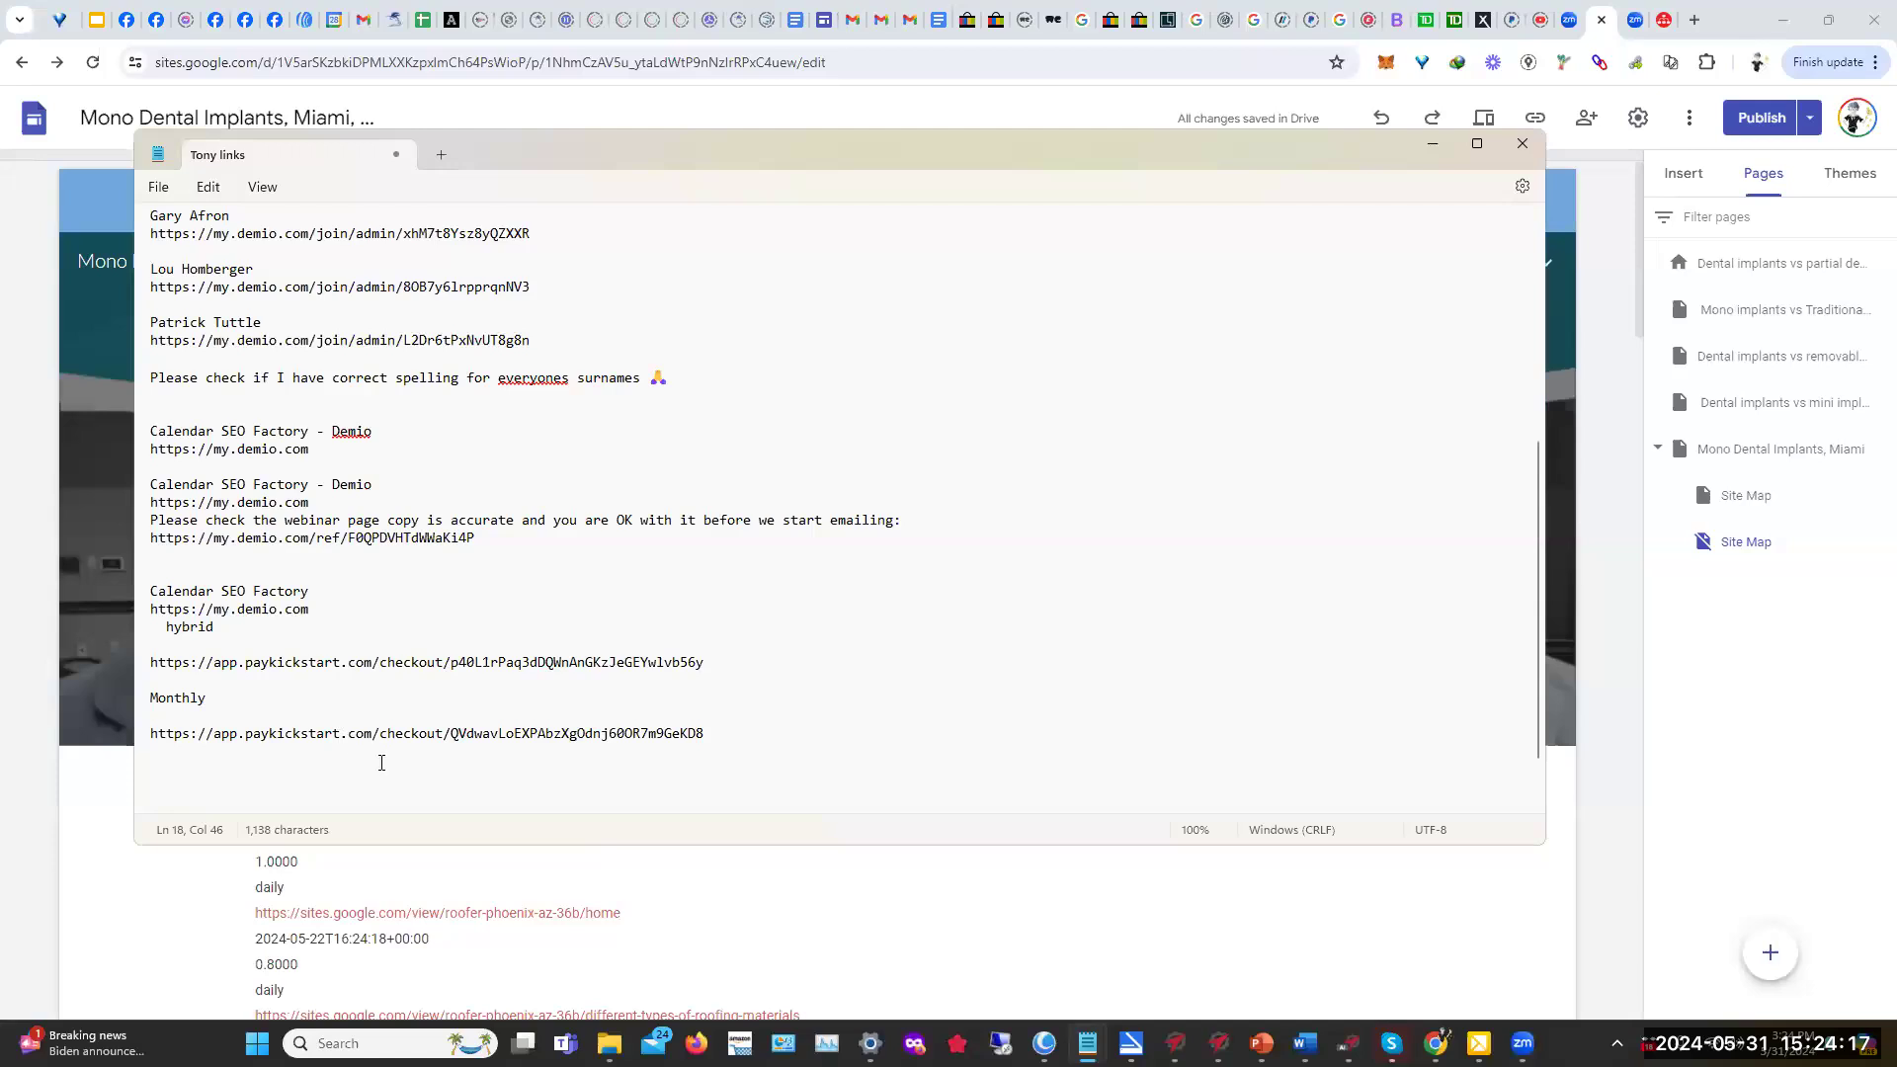
pyautogui.click(713, 734)
pyautogui.hotkey('ctrl', 'v')
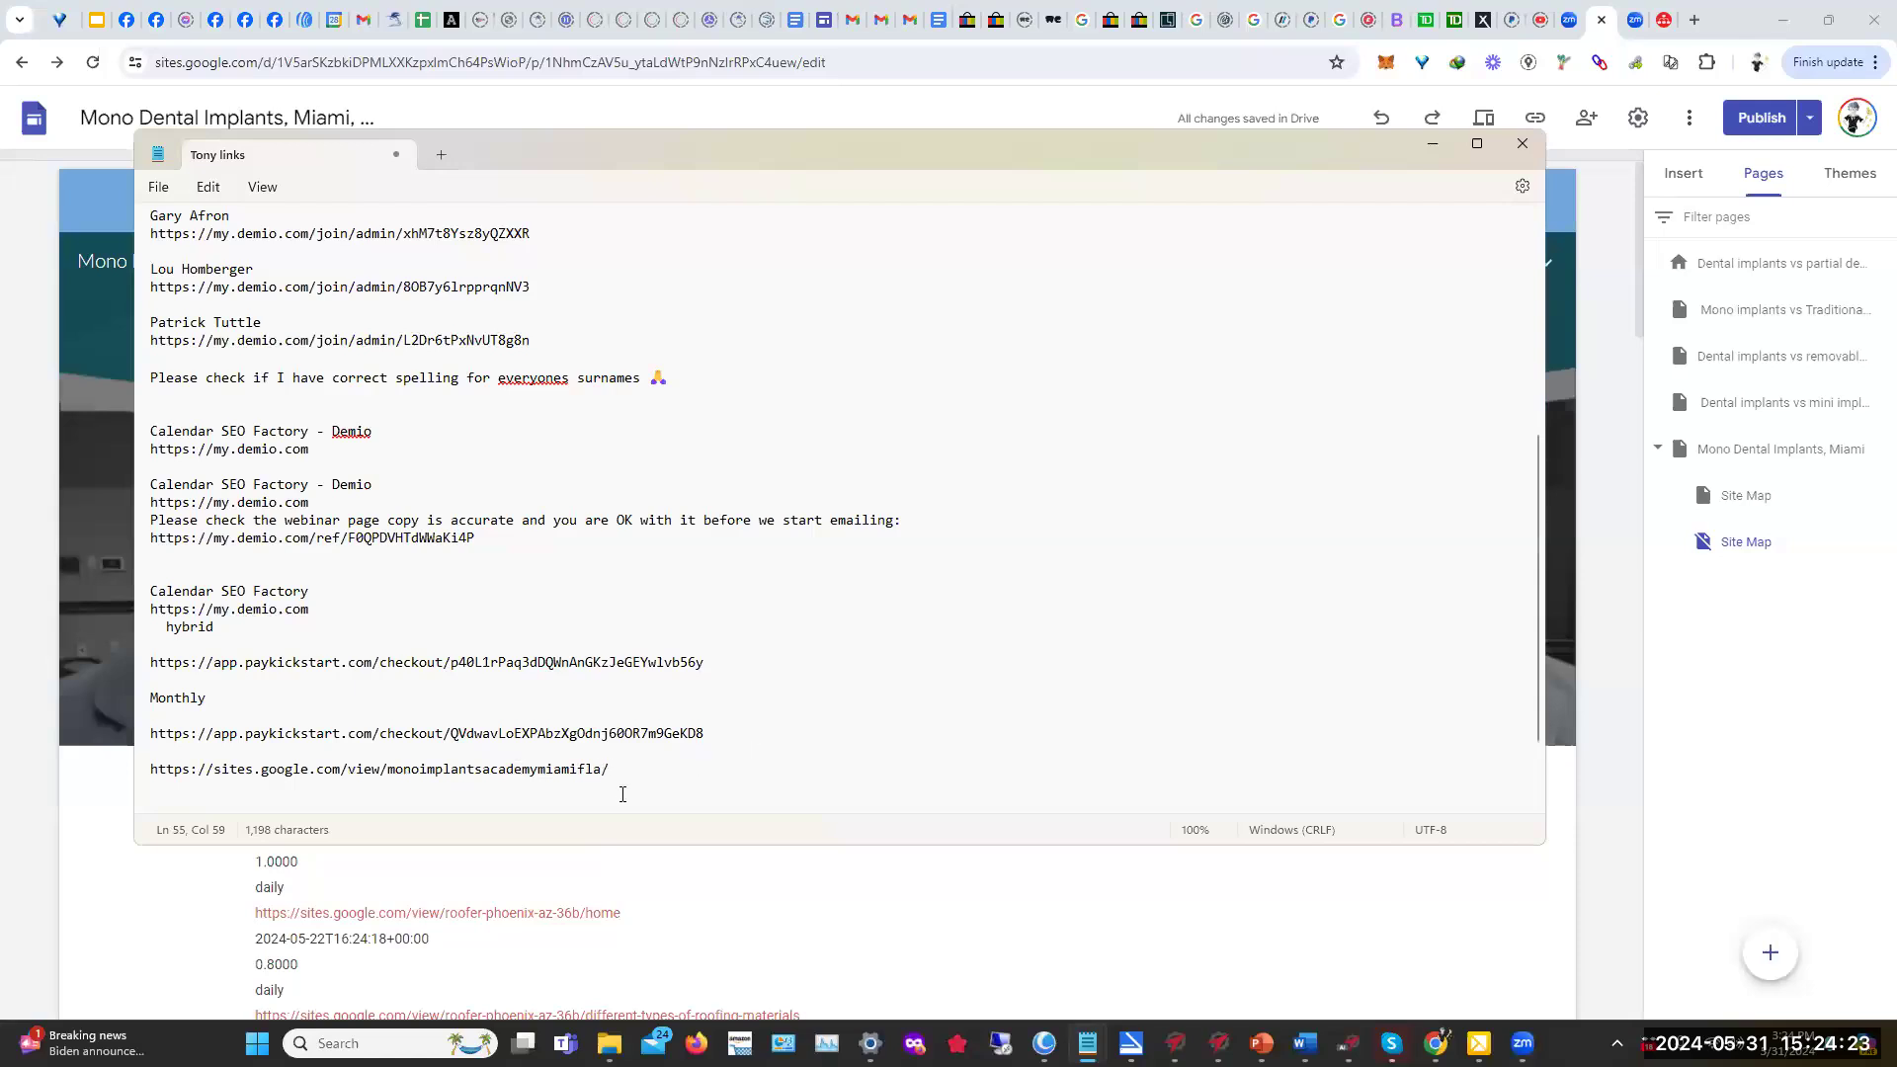
pyautogui.moveTo(614, 770); pyautogui.dragTo(215, 780)
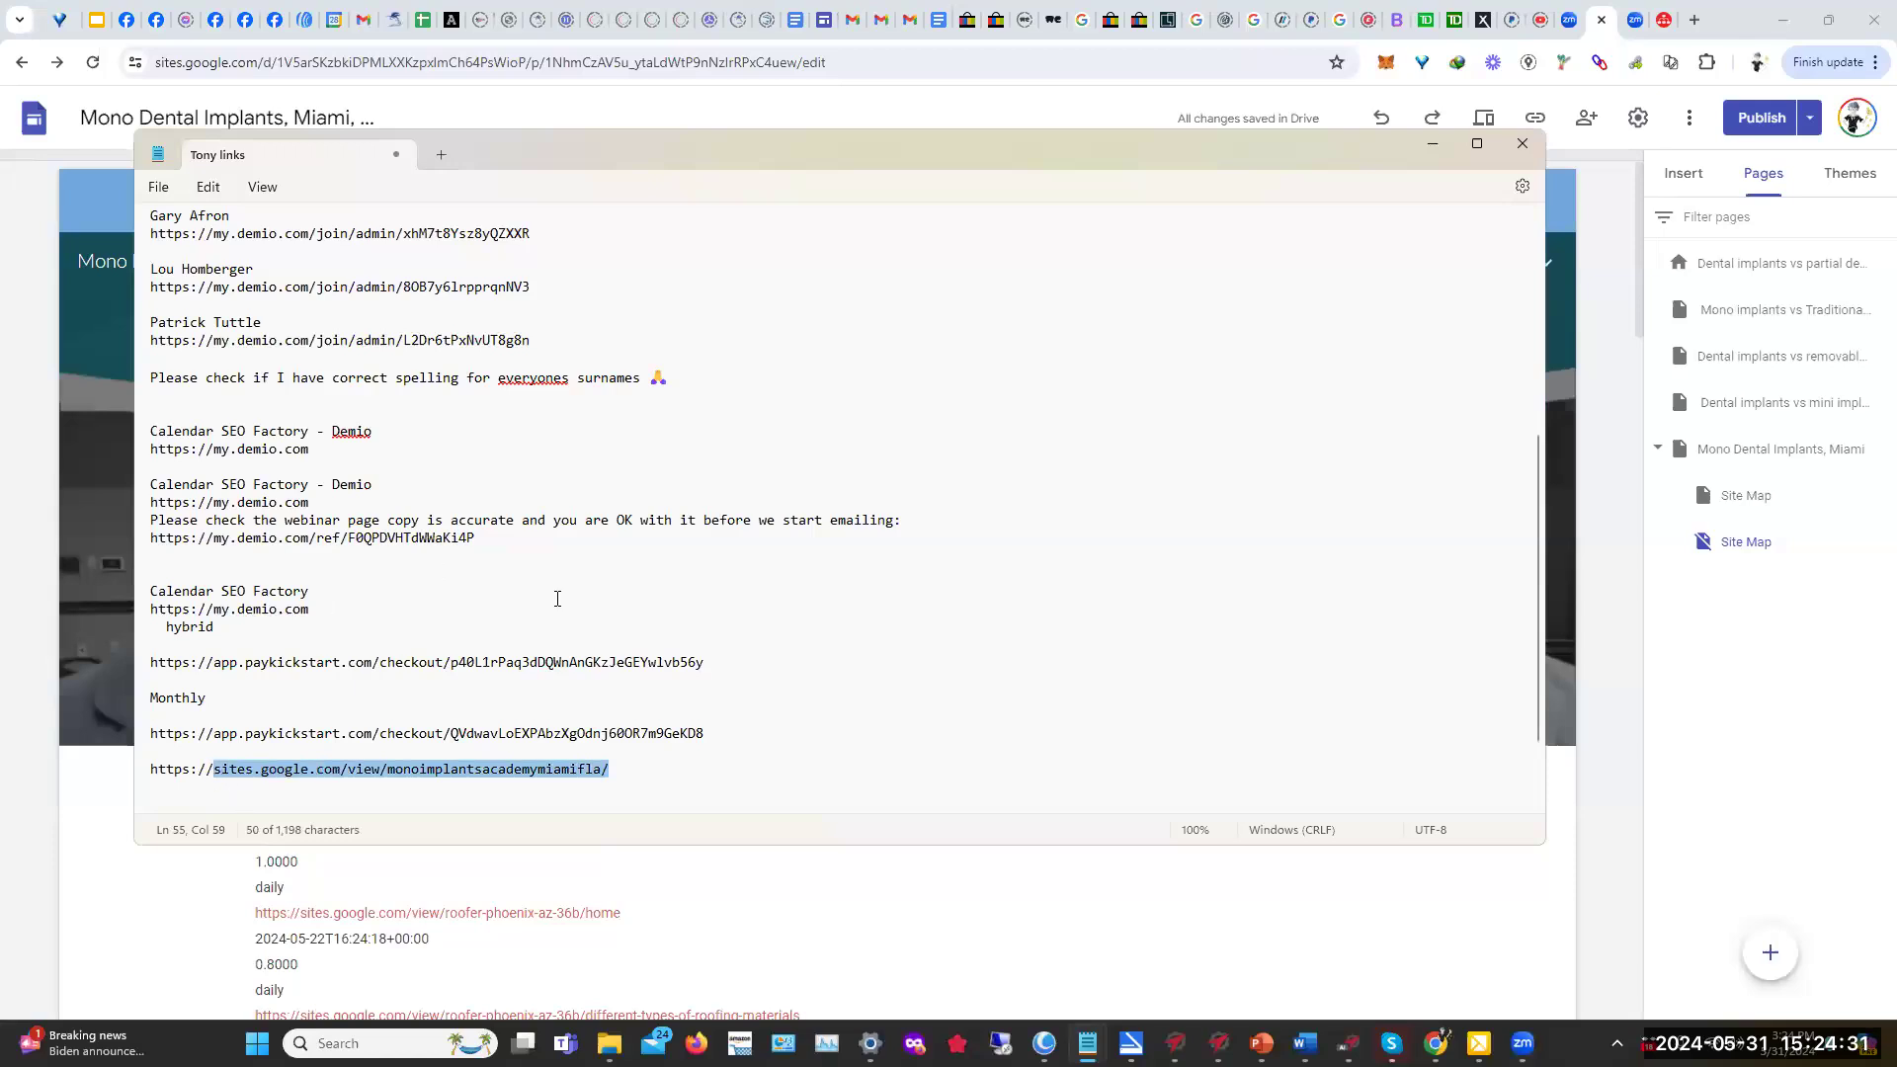
pyautogui.click(1431, 144)
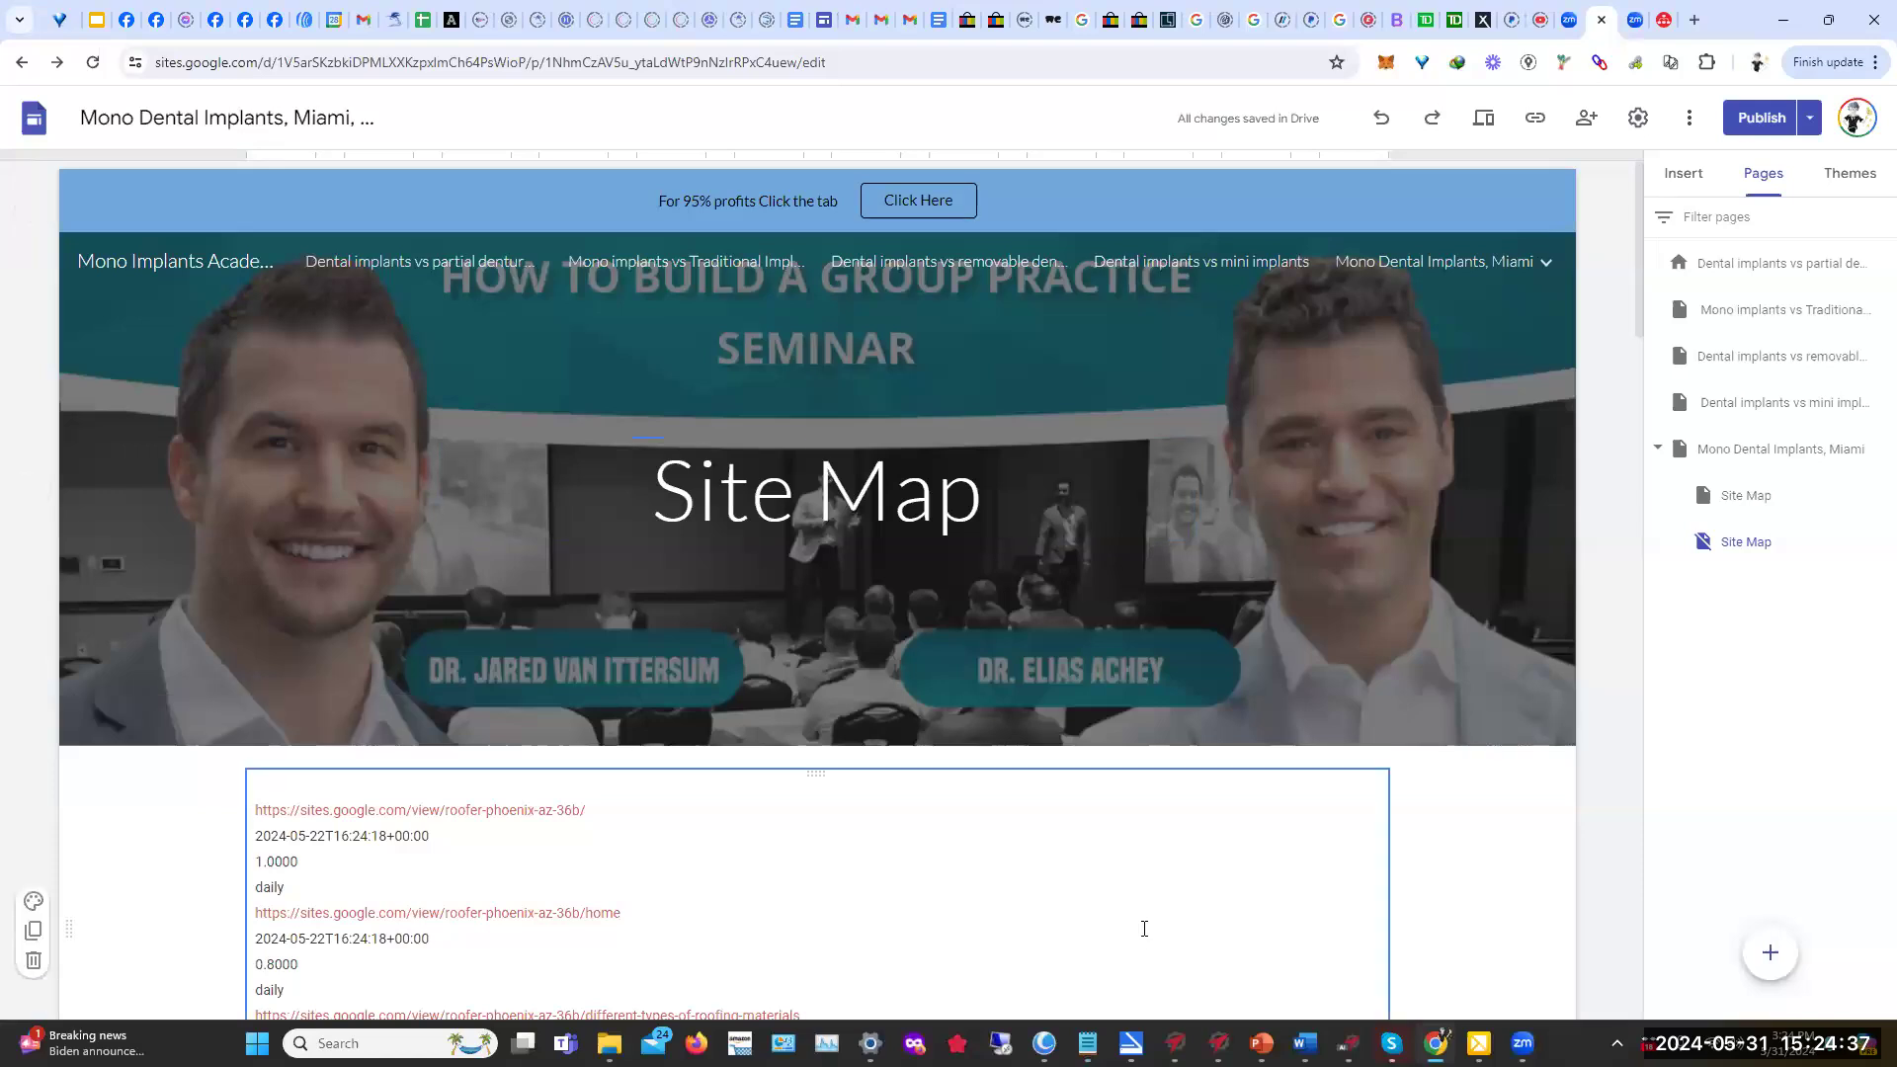
# Step: Insert a hyperlink to the pasted site address using the https protocol
pyautogui.moveTo(1219, 1044)
pyautogui.click(1349, 1044)
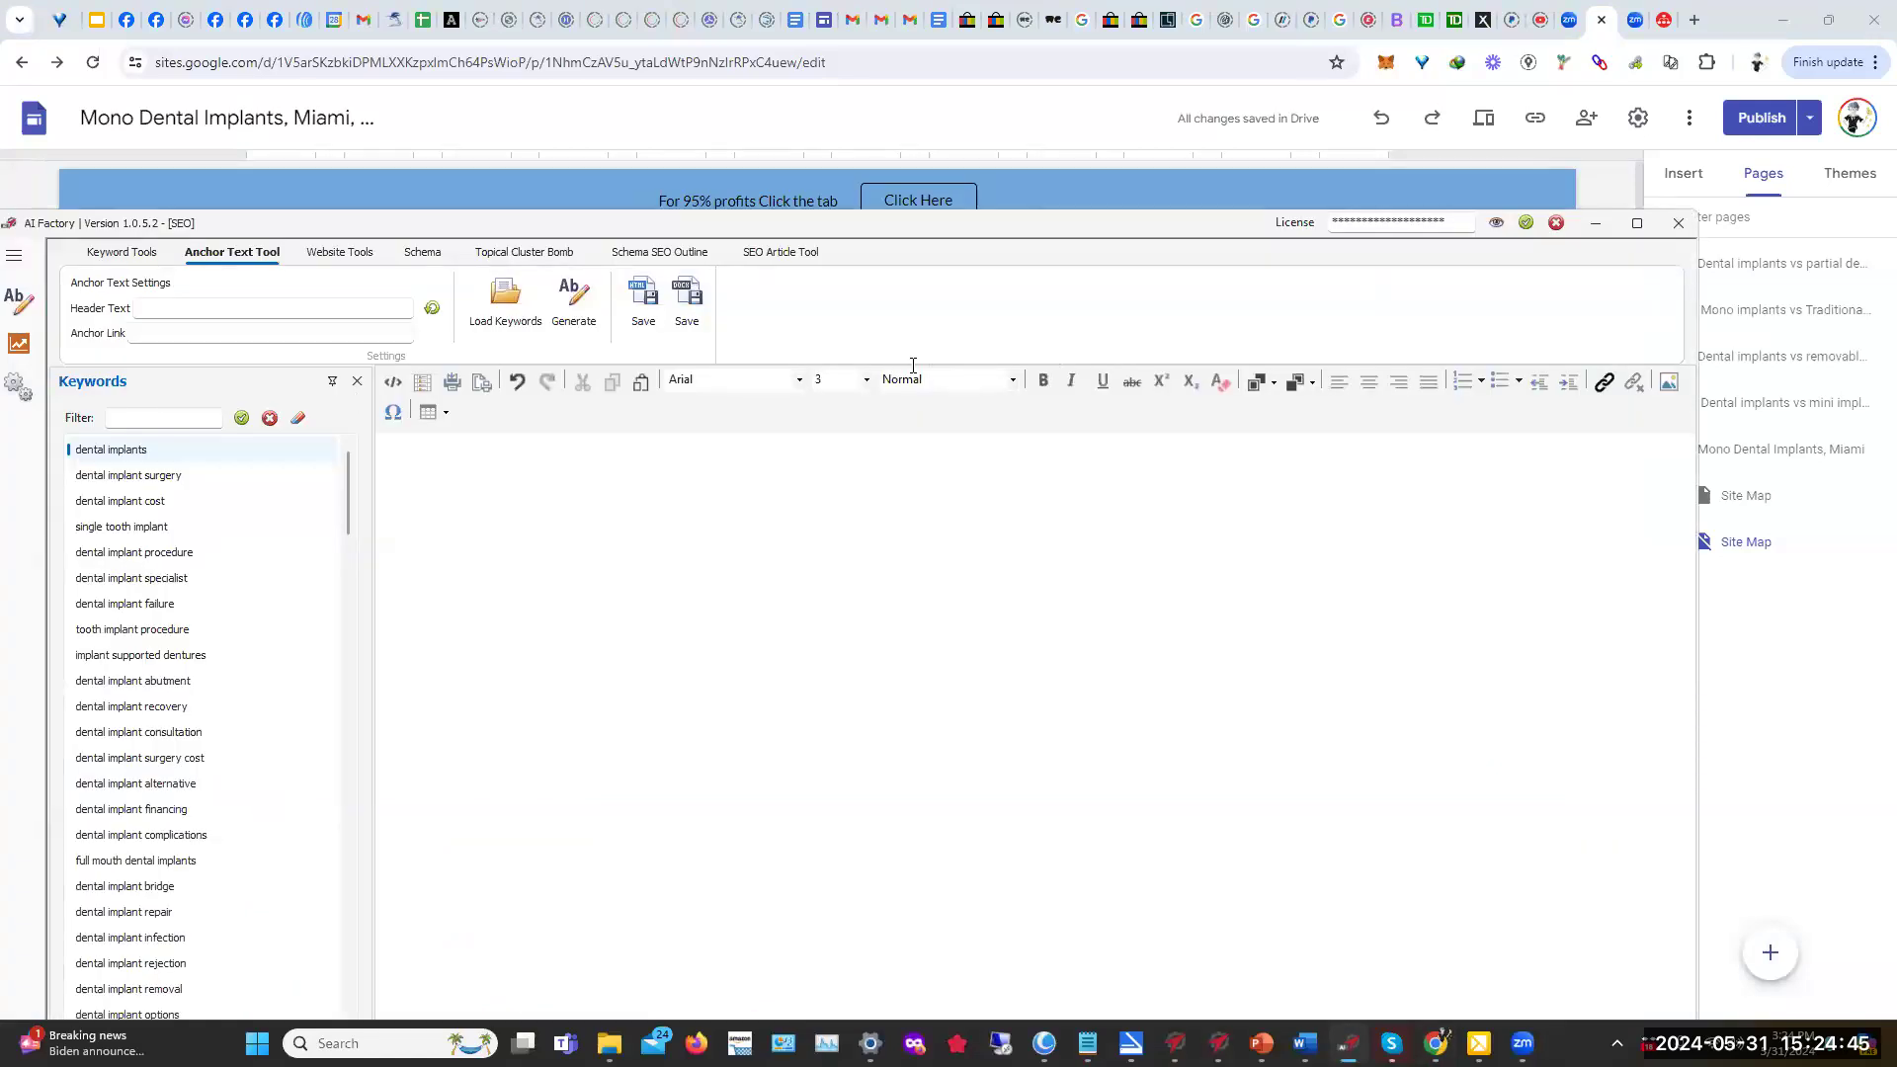
pyautogui.click(1604, 383)
pyautogui.click(840, 626)
pyautogui.click(800, 657)
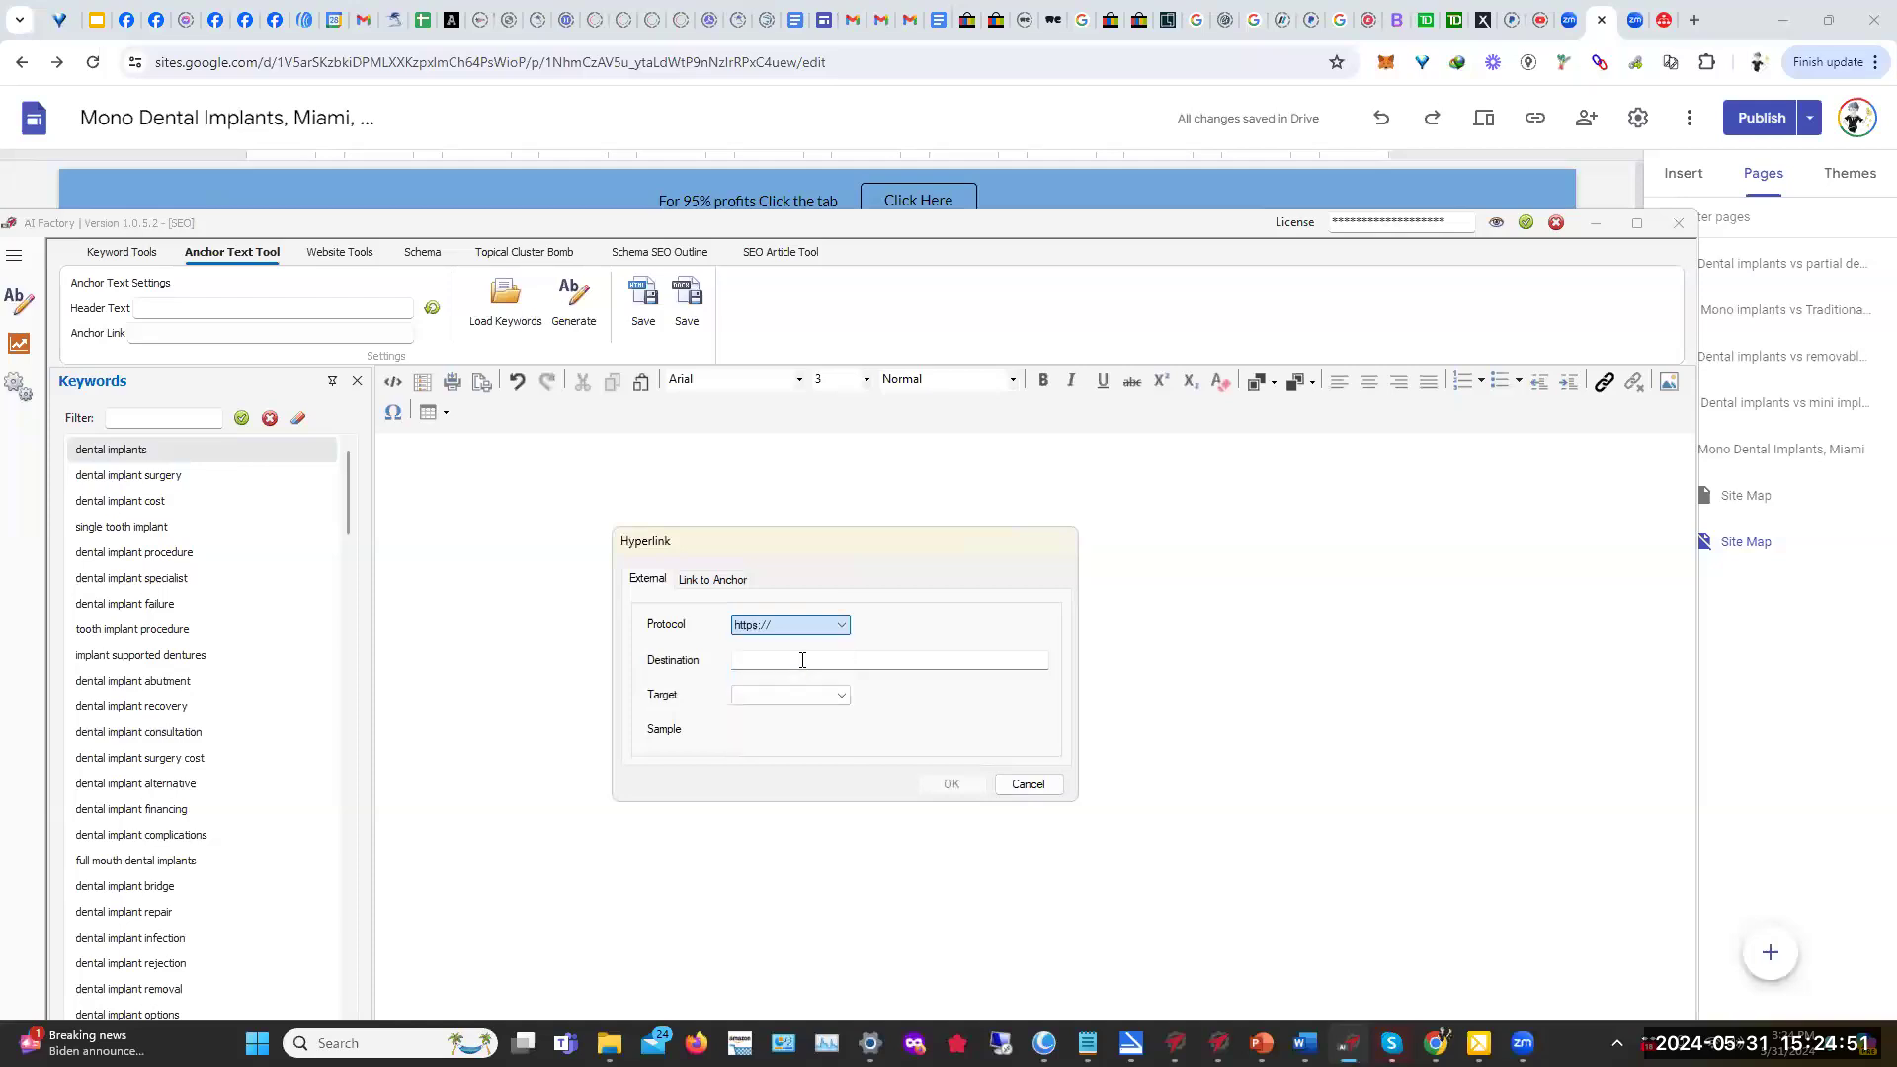
pyautogui.click(748, 661)
pyautogui.hotkey('ctrl', 'v')
pyautogui.click(967, 794)
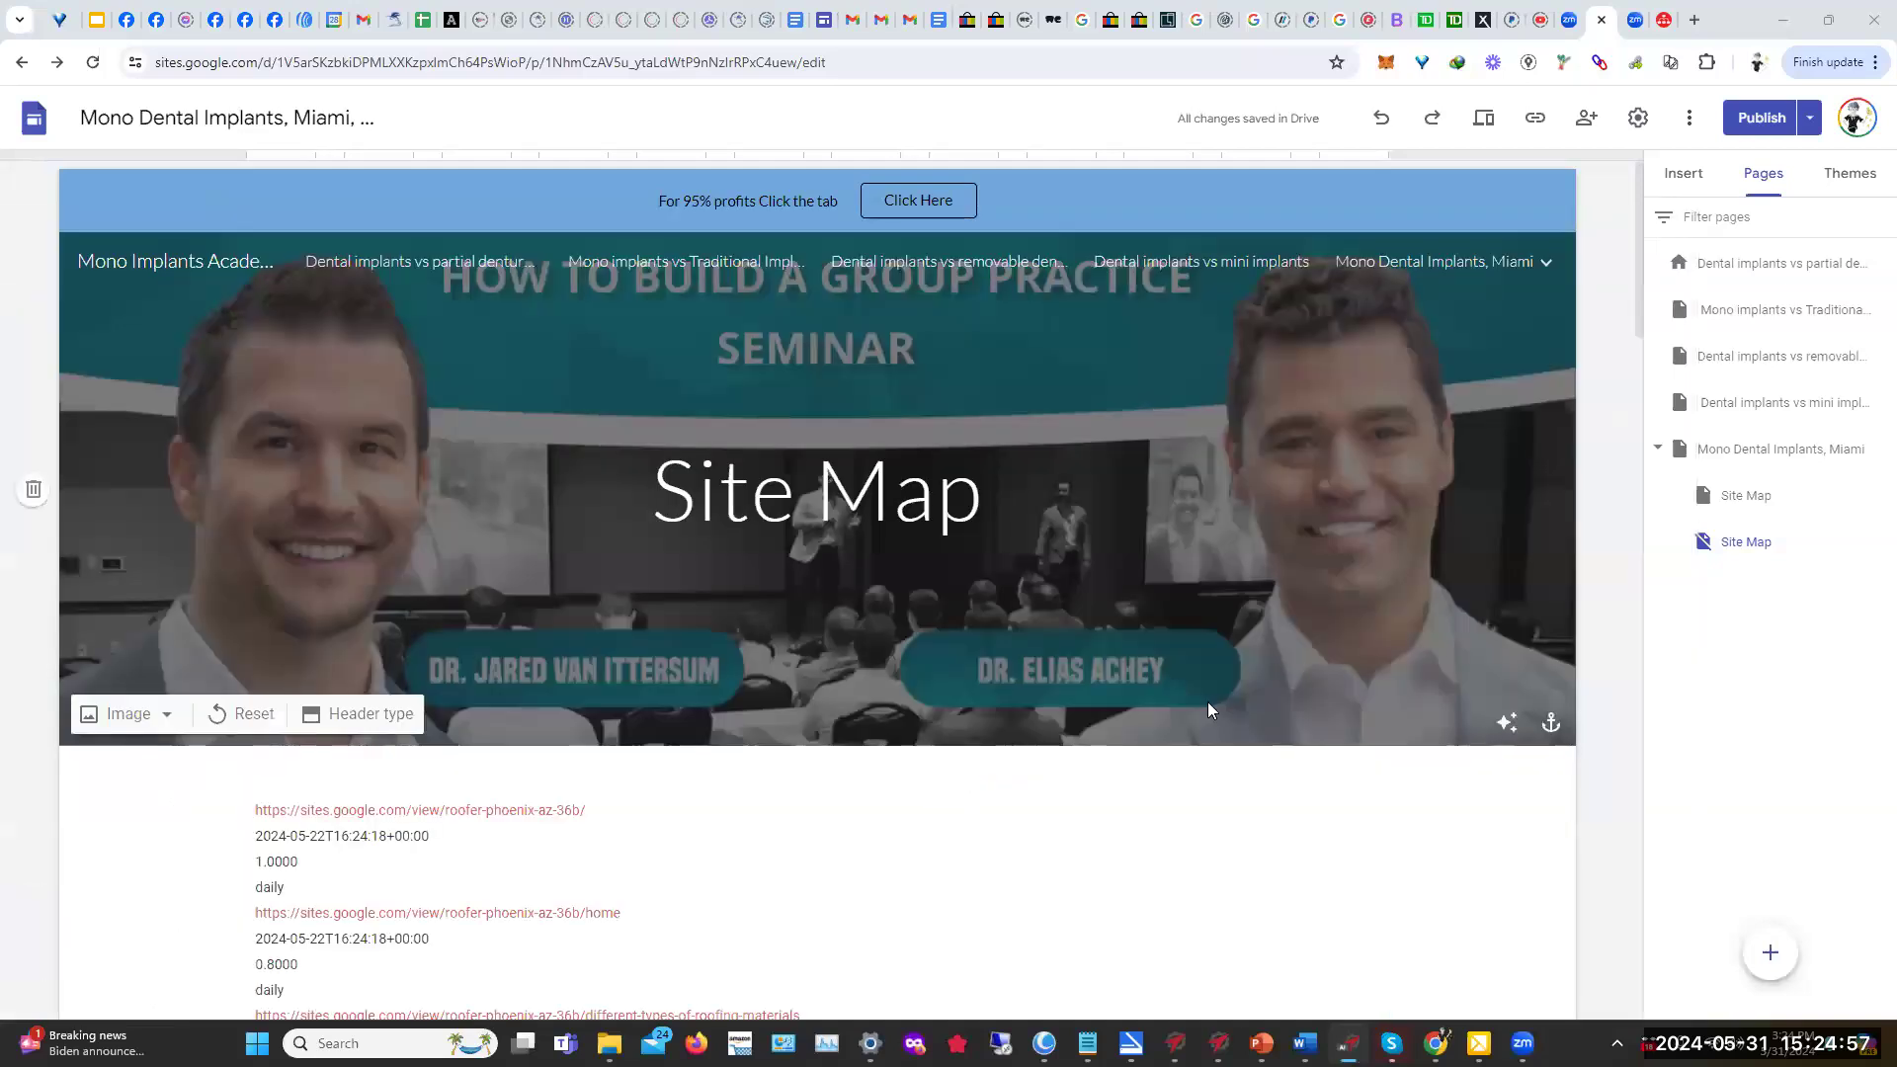
# Step: Generate anchor text from the link in AI Factory, then quit it after the error
pyautogui.moveTo(1433, 261)
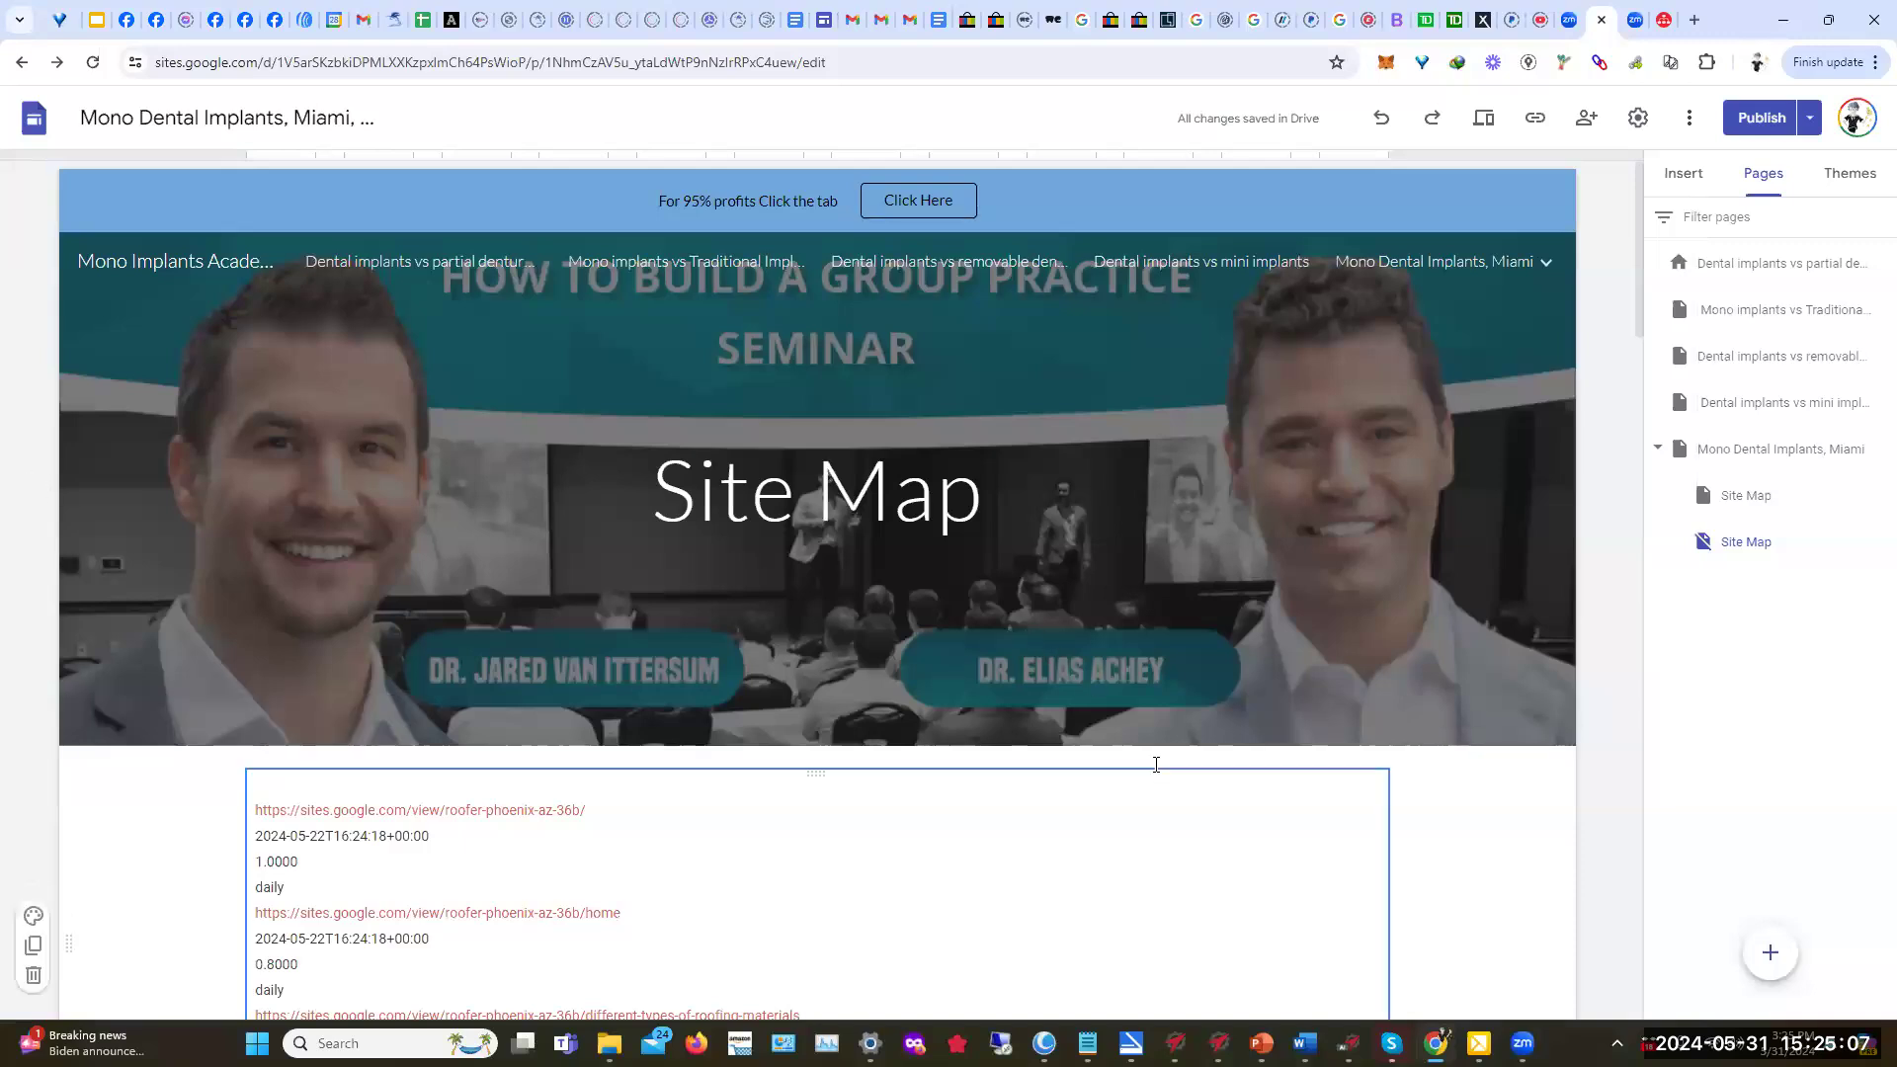
pyautogui.moveTo(1348, 1044)
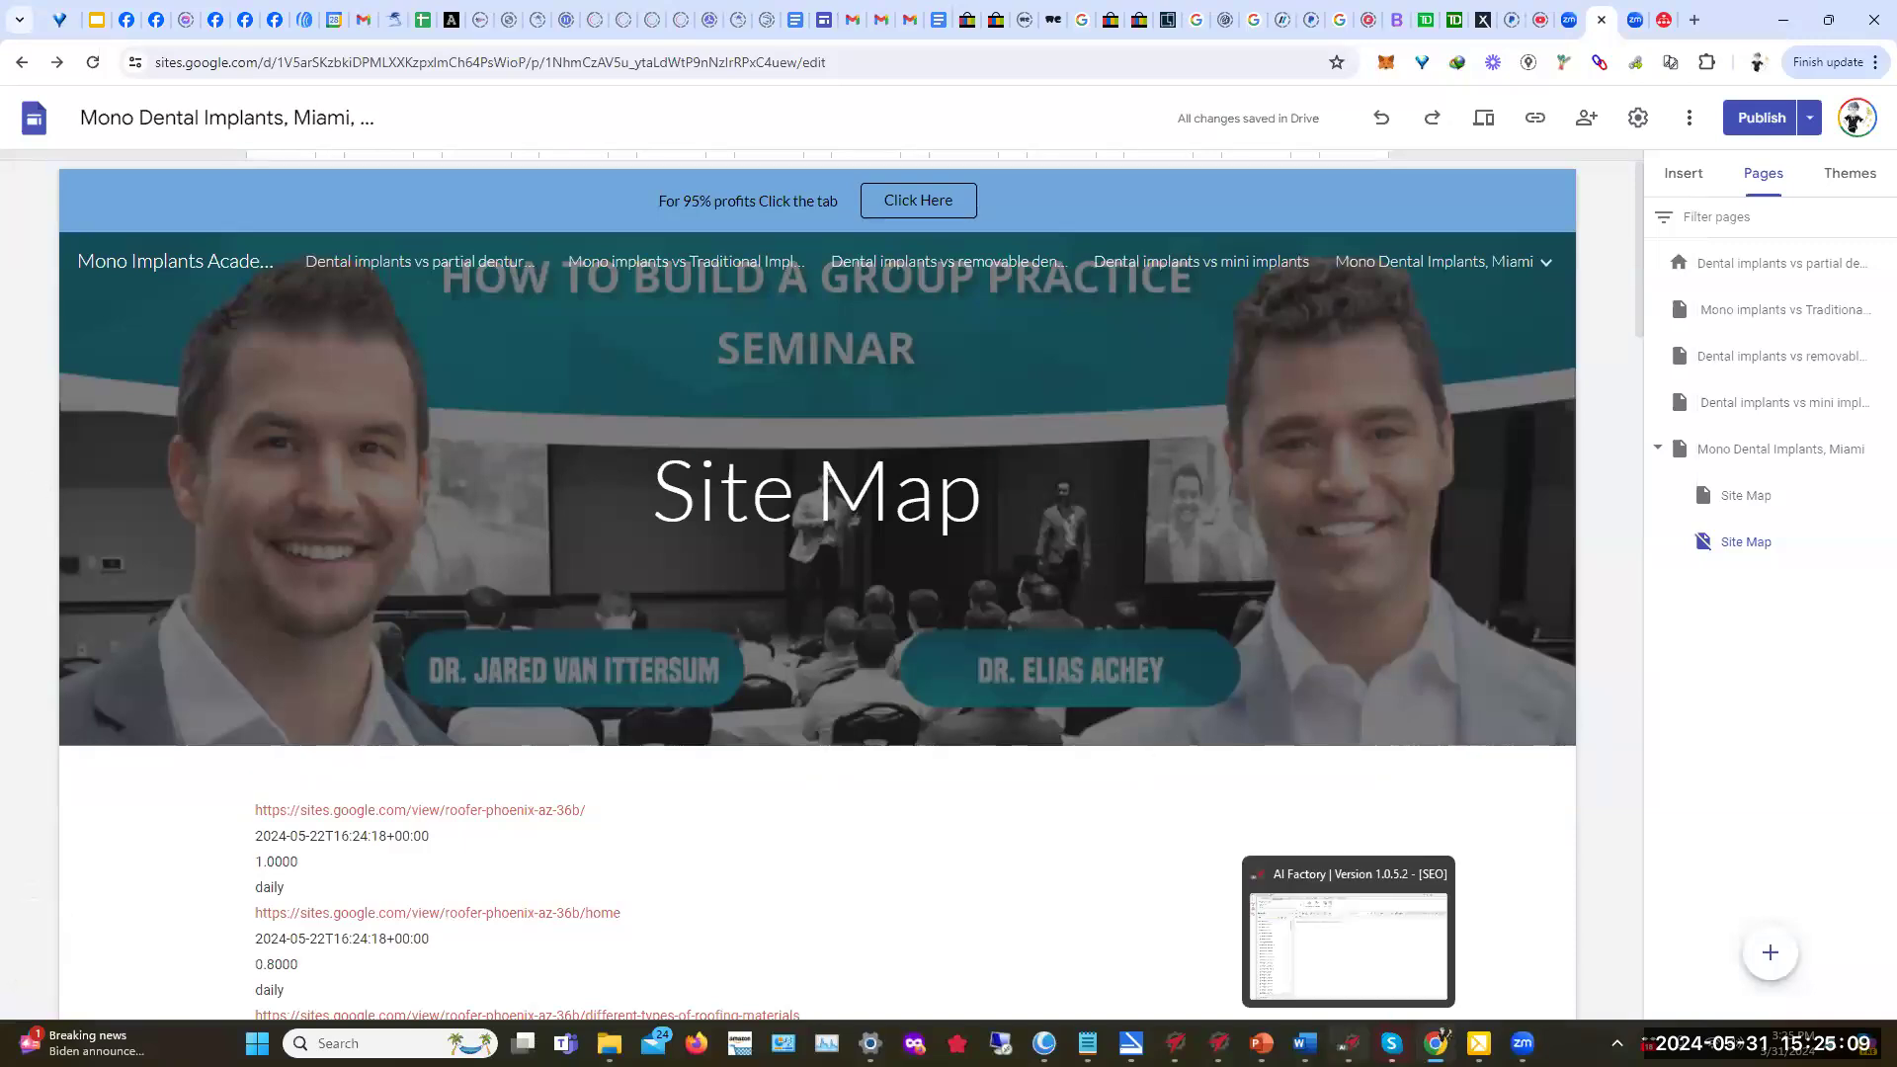
pyautogui.click(1354, 934)
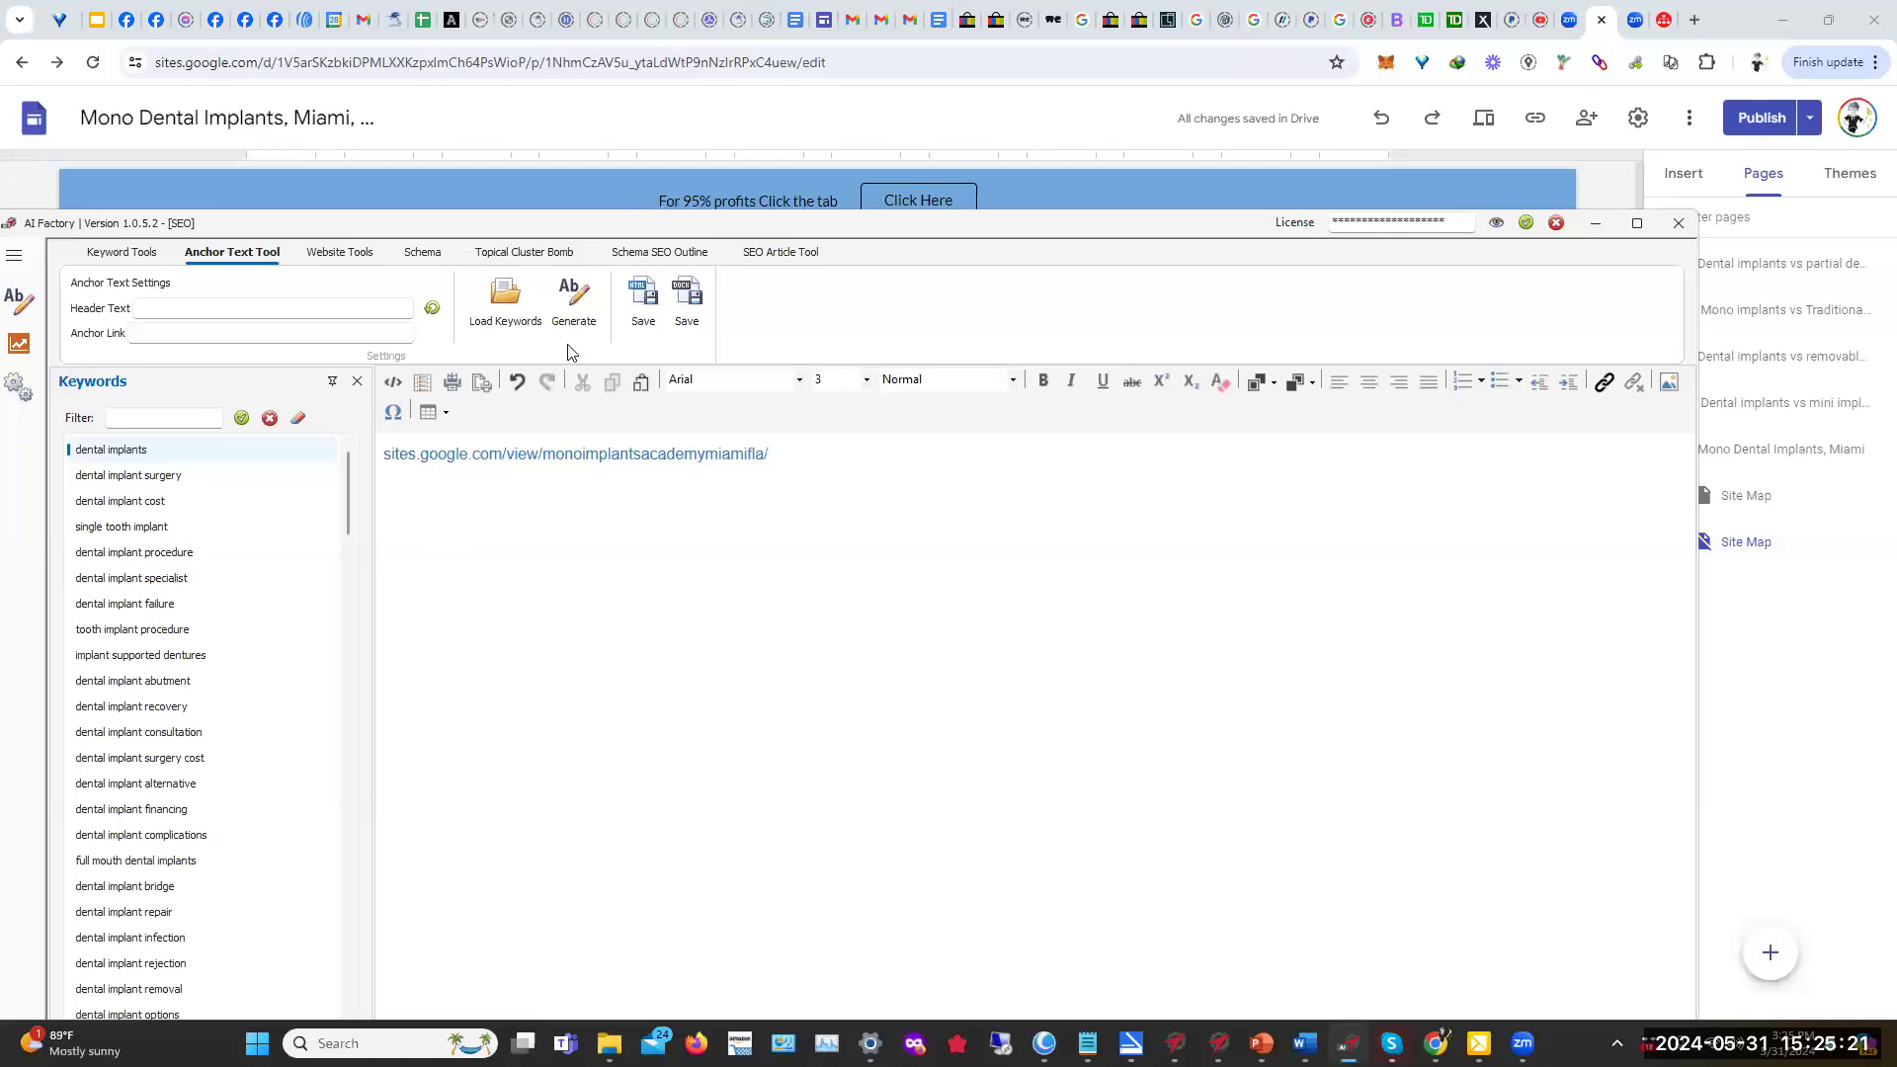
pyautogui.click(571, 298)
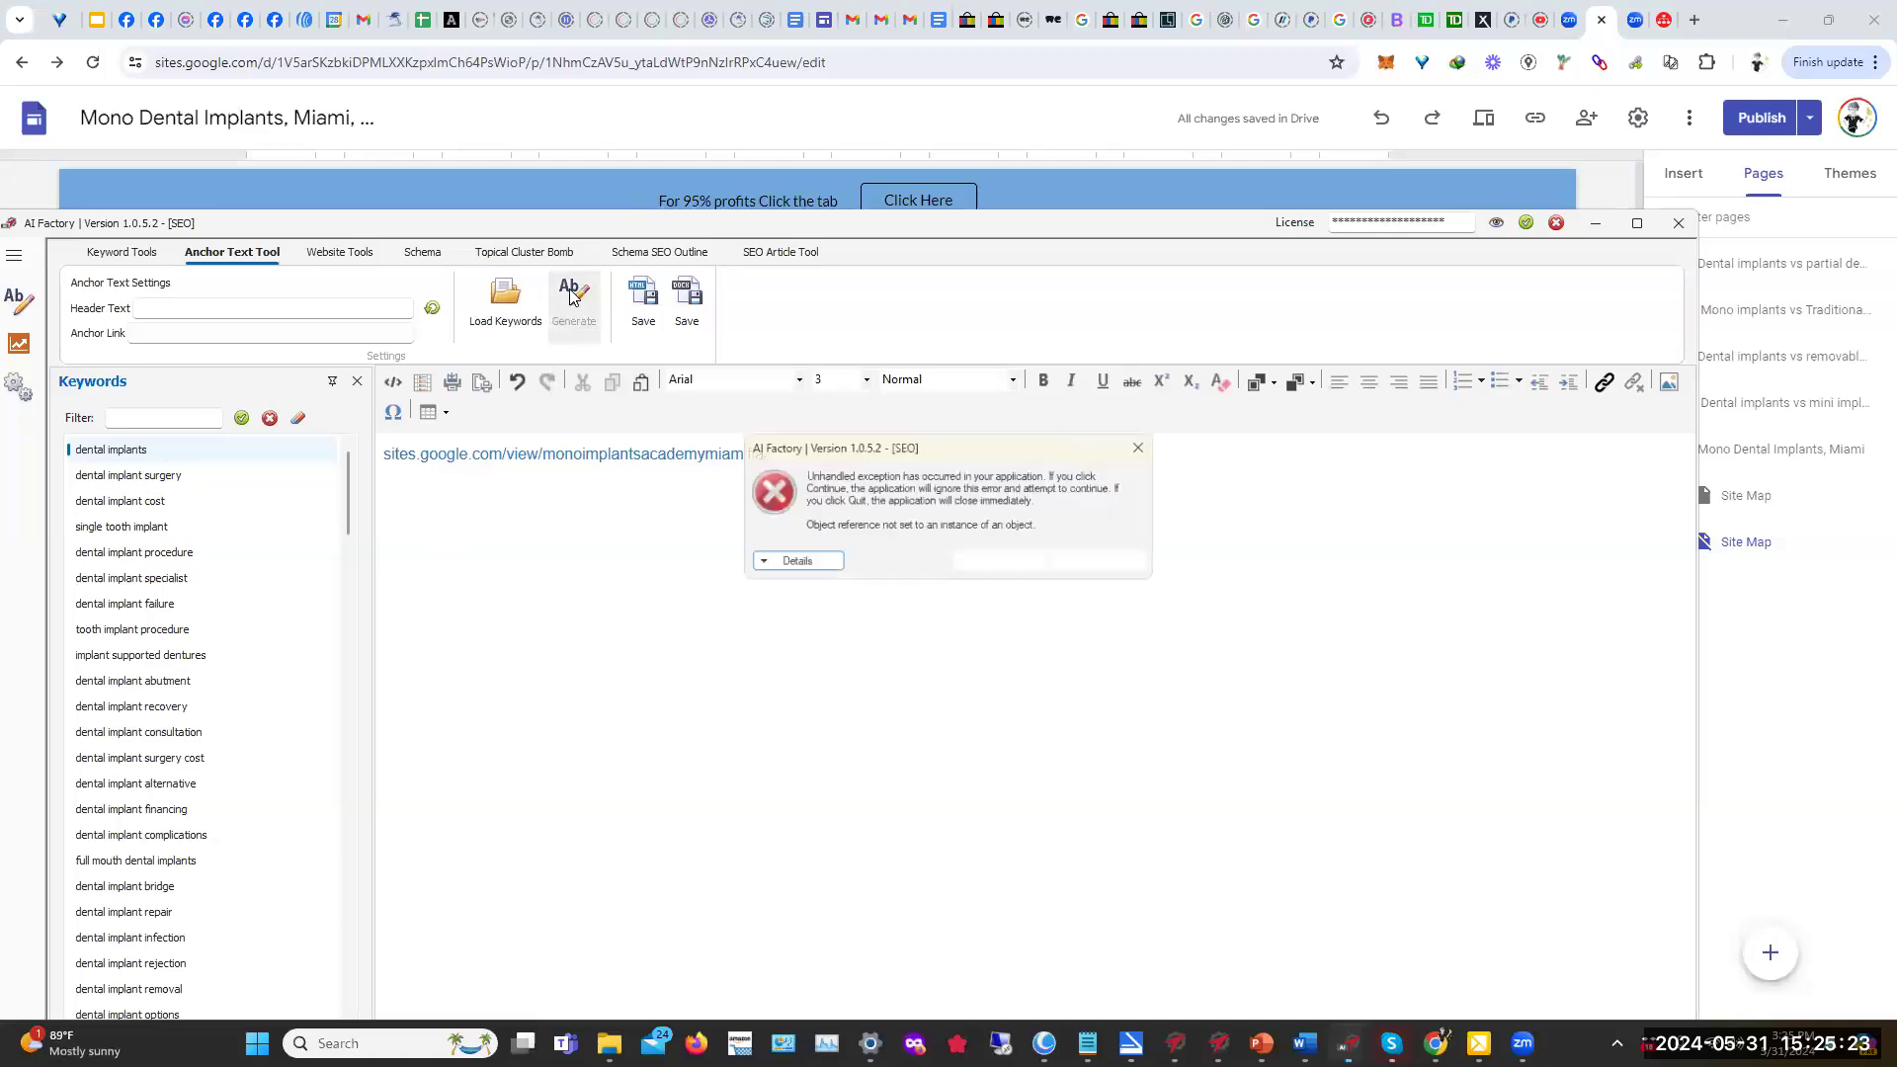
pyautogui.click(1106, 564)
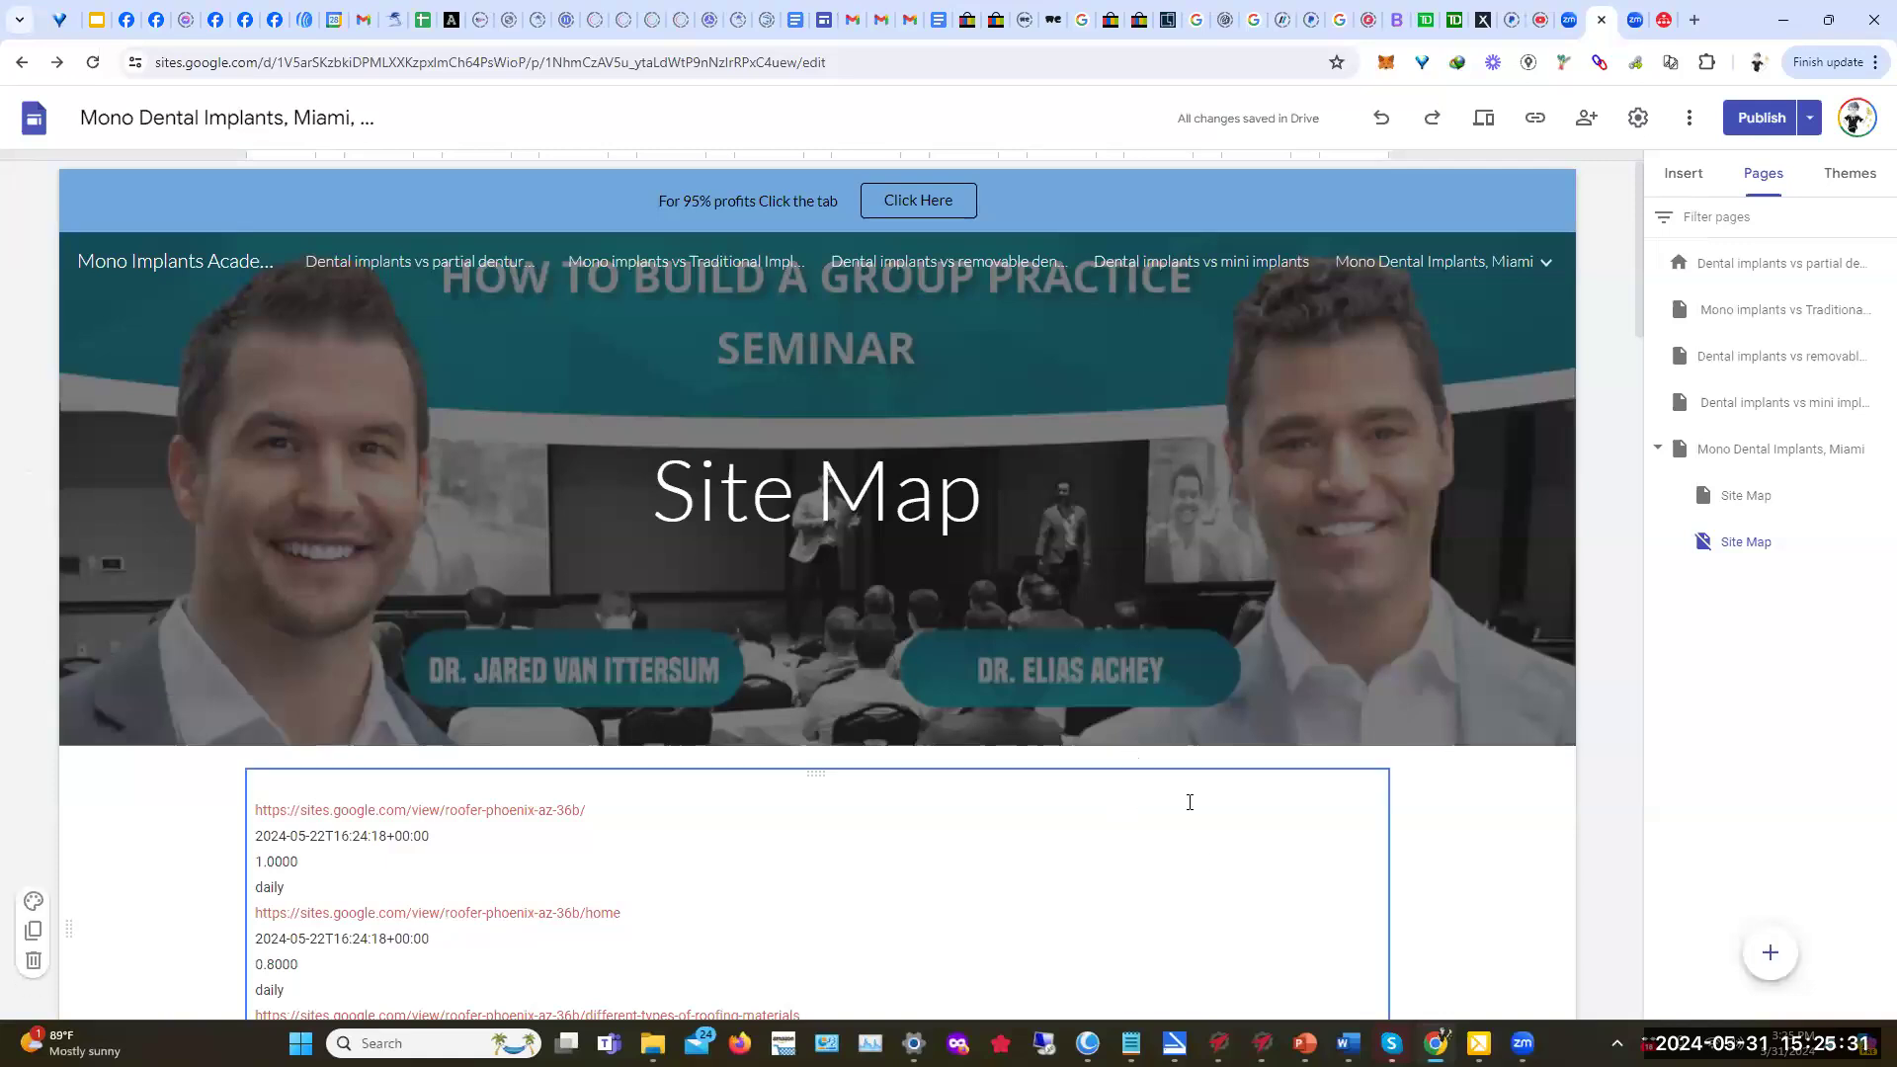
pyautogui.click(1523, 1043)
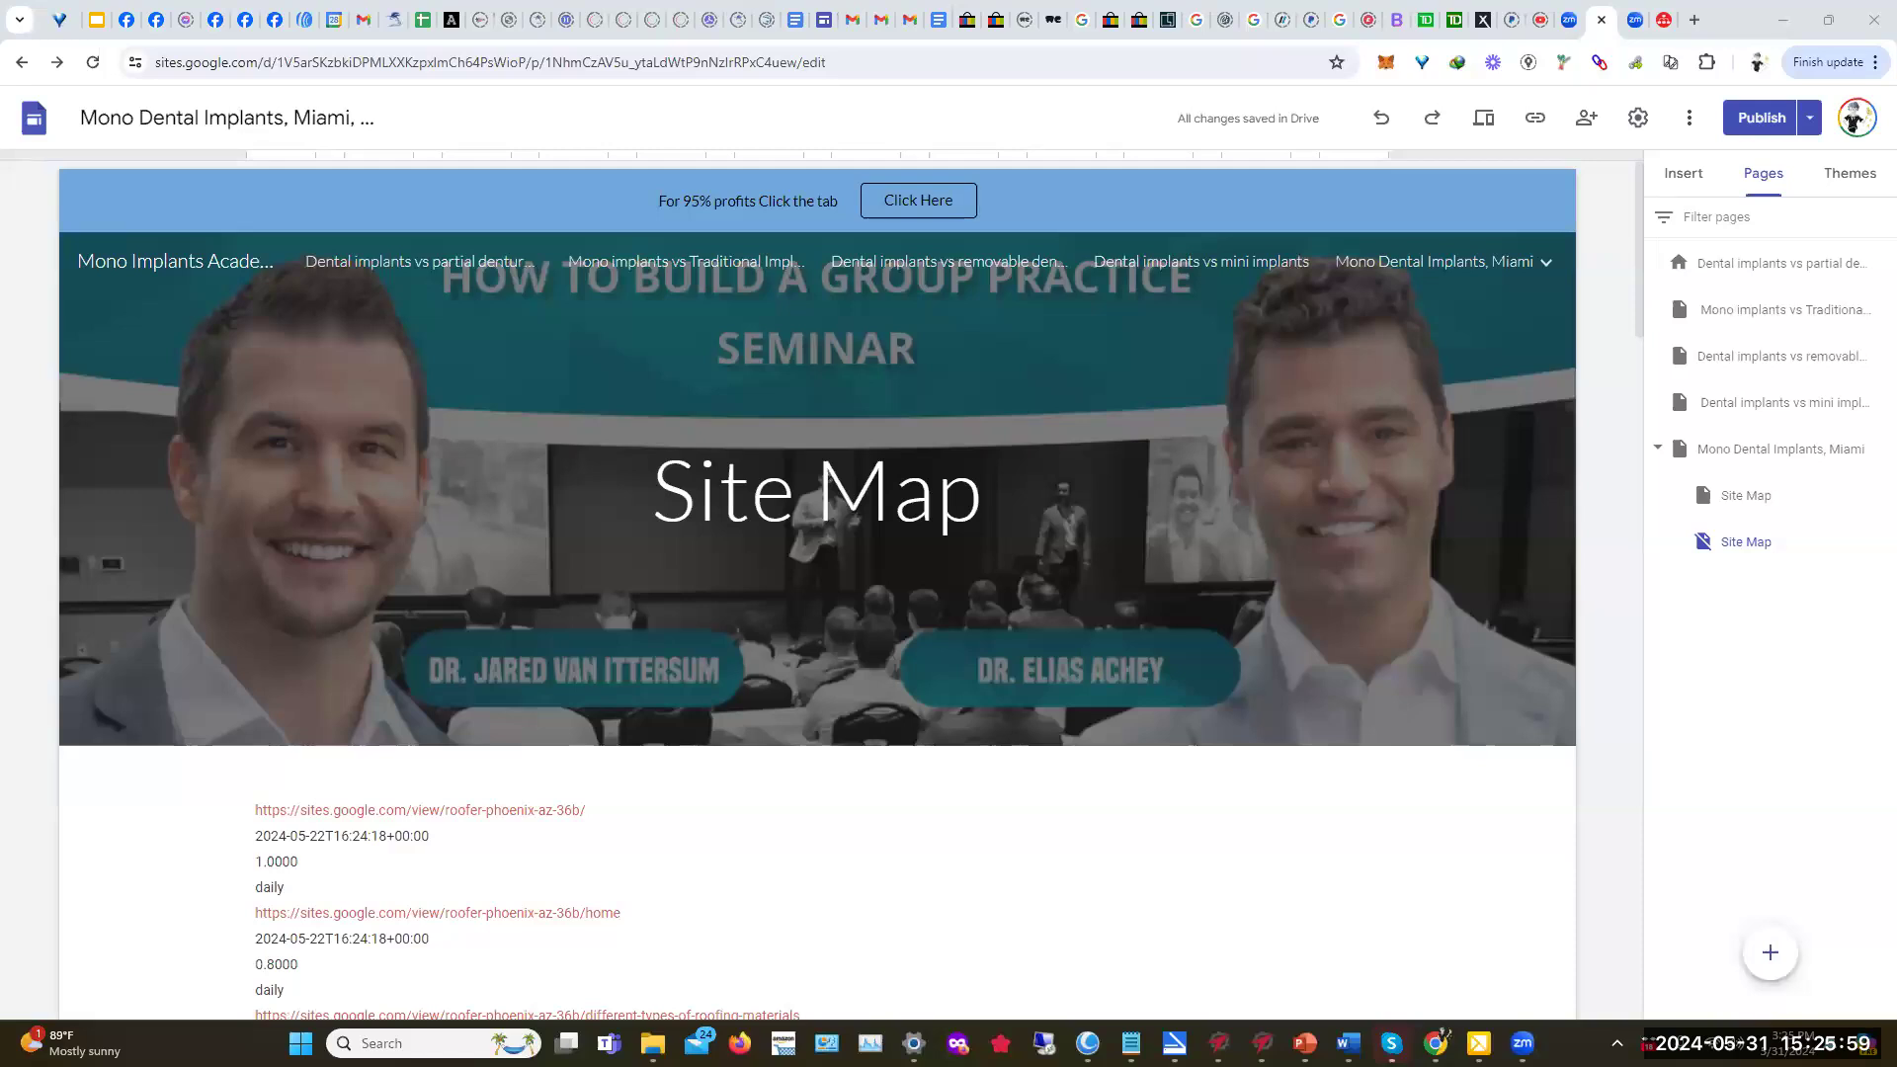
# Step: Minimize Chrome and the Google Sites Factory window to reveal the desktop
pyautogui.click(1787, 19)
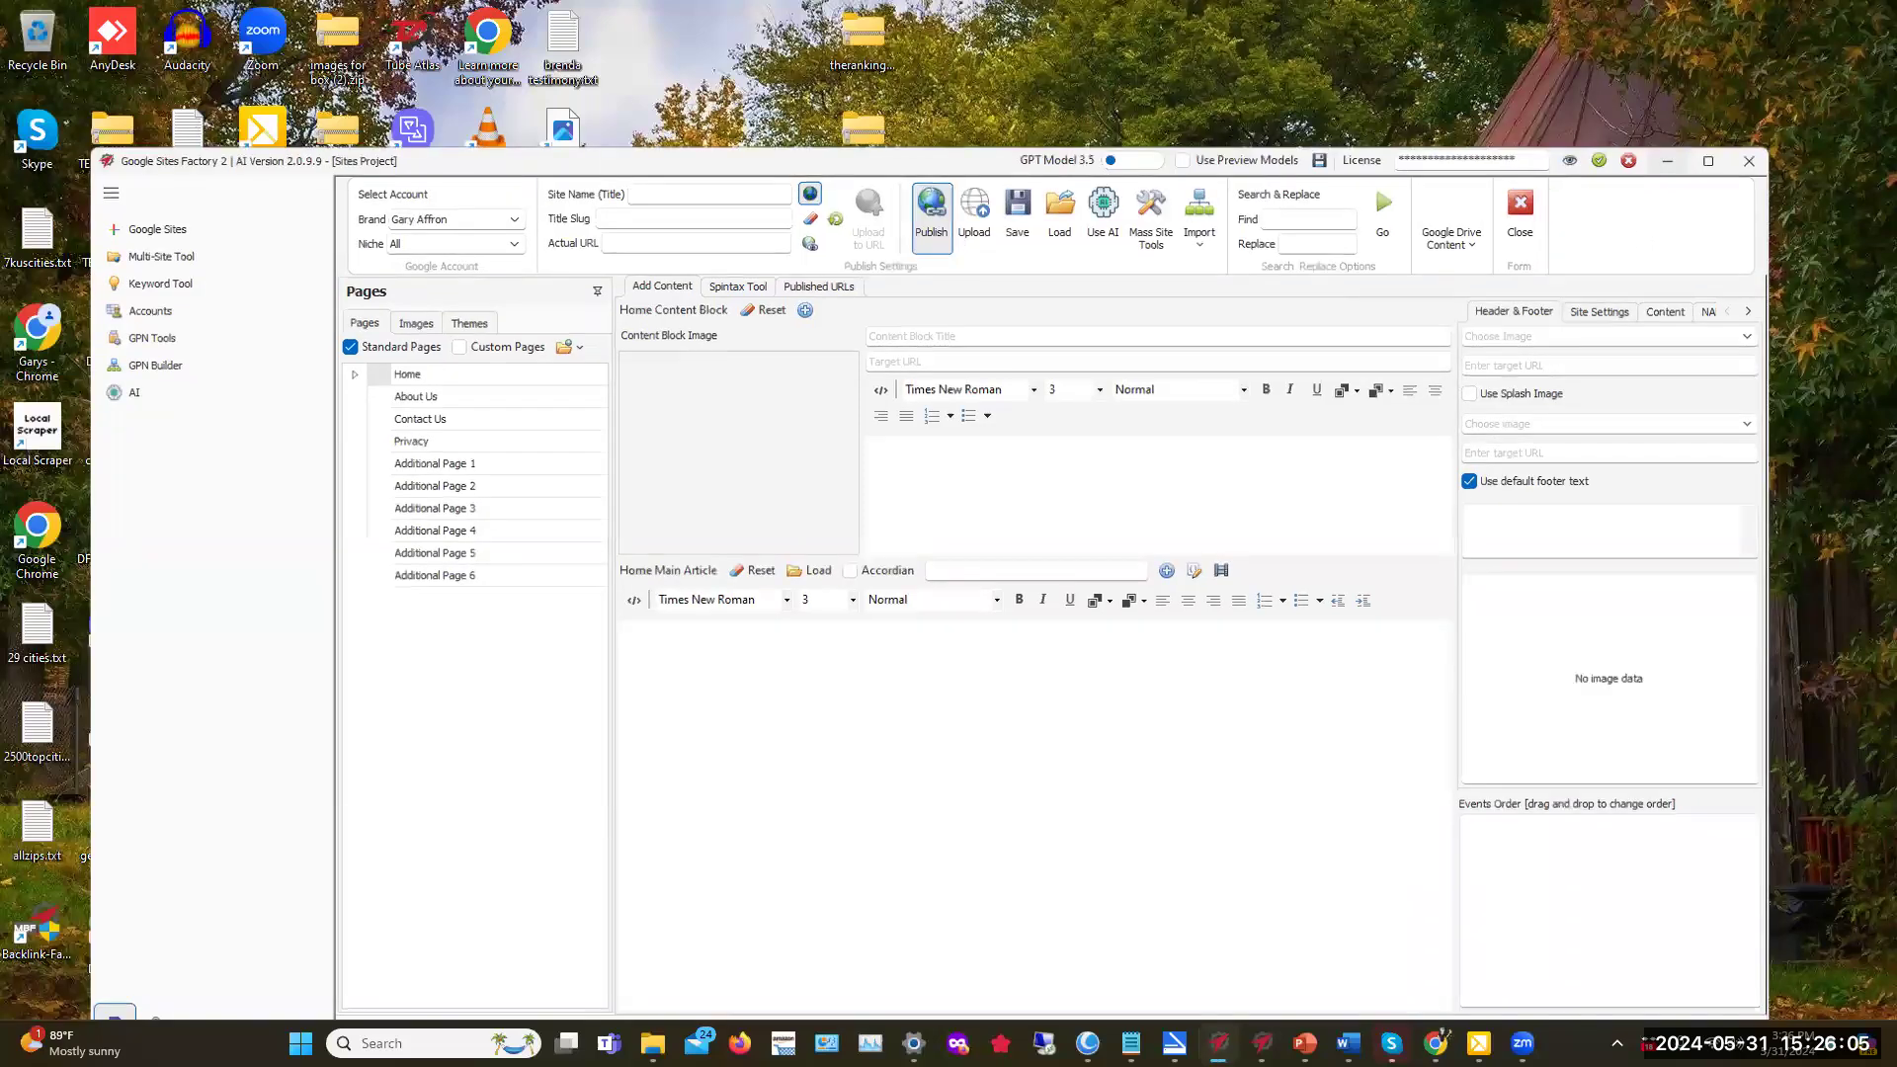
pyautogui.click(1668, 161)
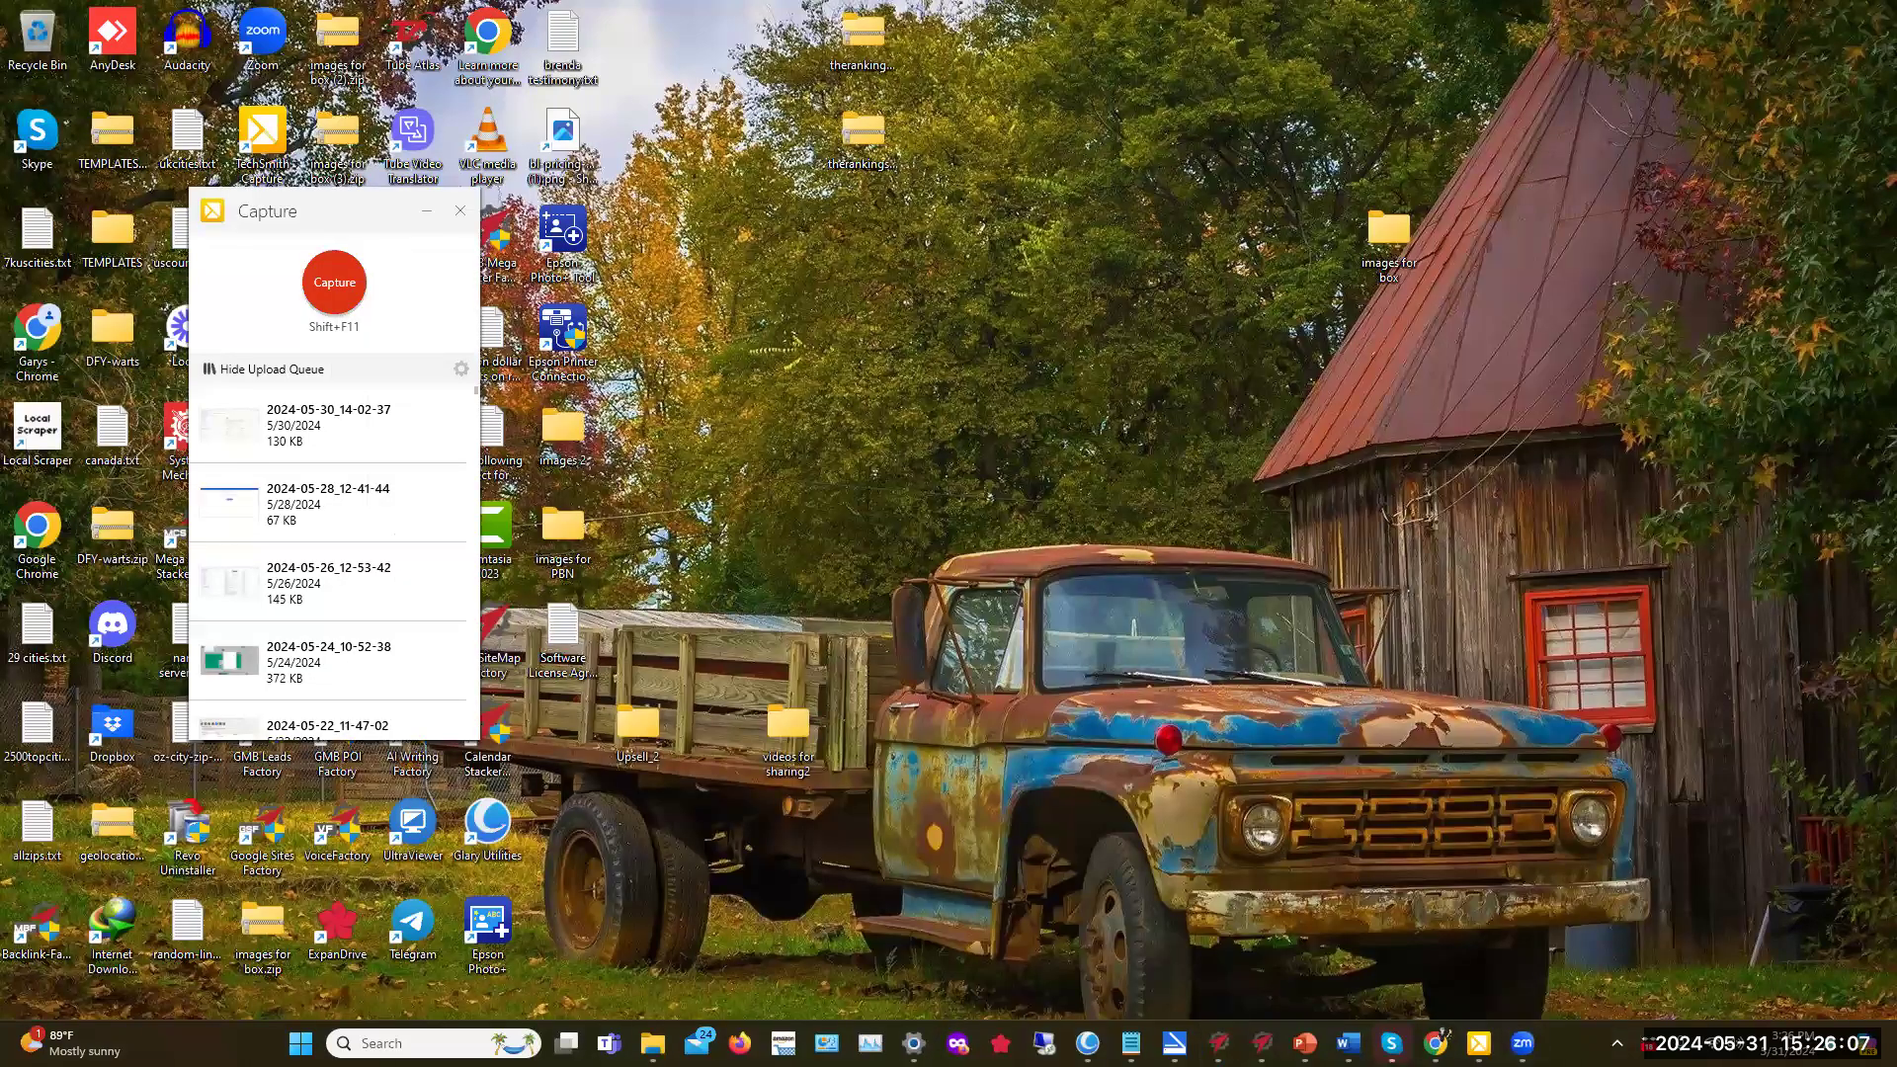
pyautogui.moveTo(1523, 1042)
pyautogui.moveTo(1436, 1043)
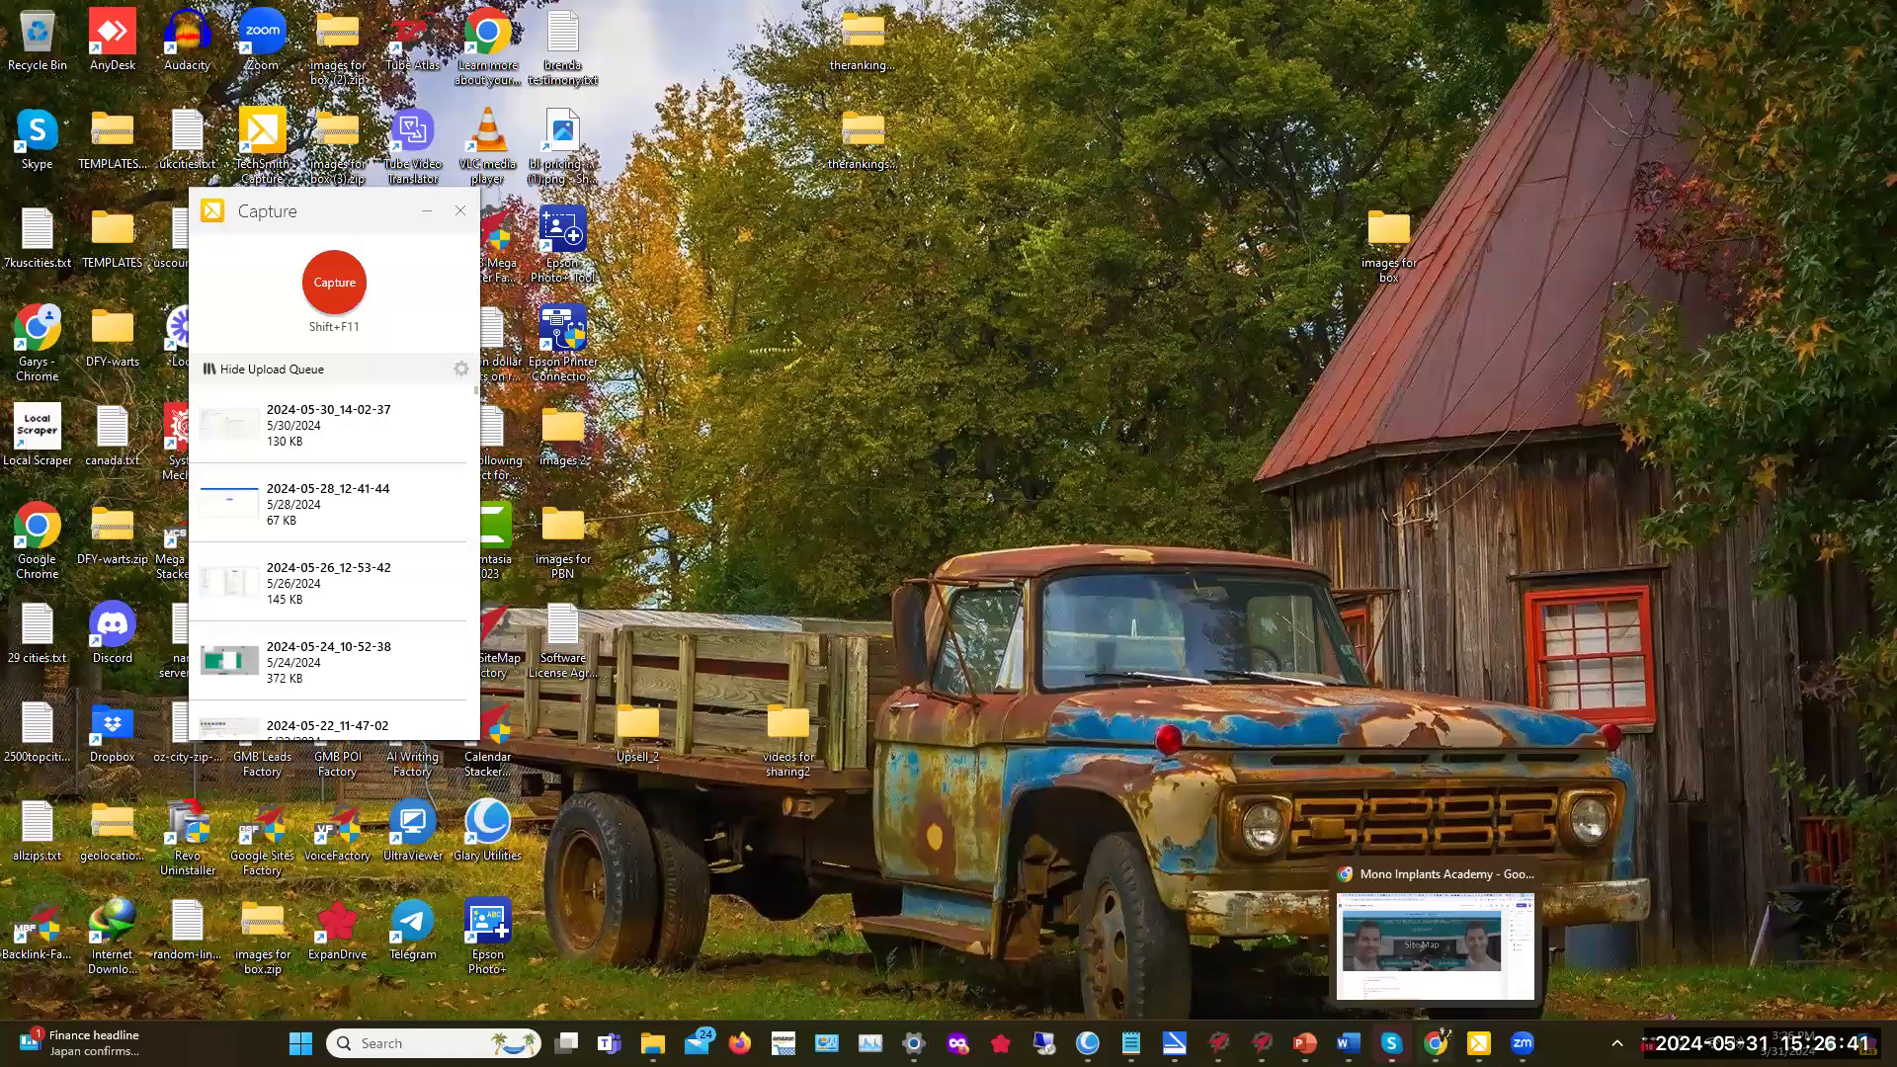
# Step: Restore Chrome, go from the Docs tab to the Docs home, and open Mono Dental Implant Keywords
pyautogui.click(1436, 1044)
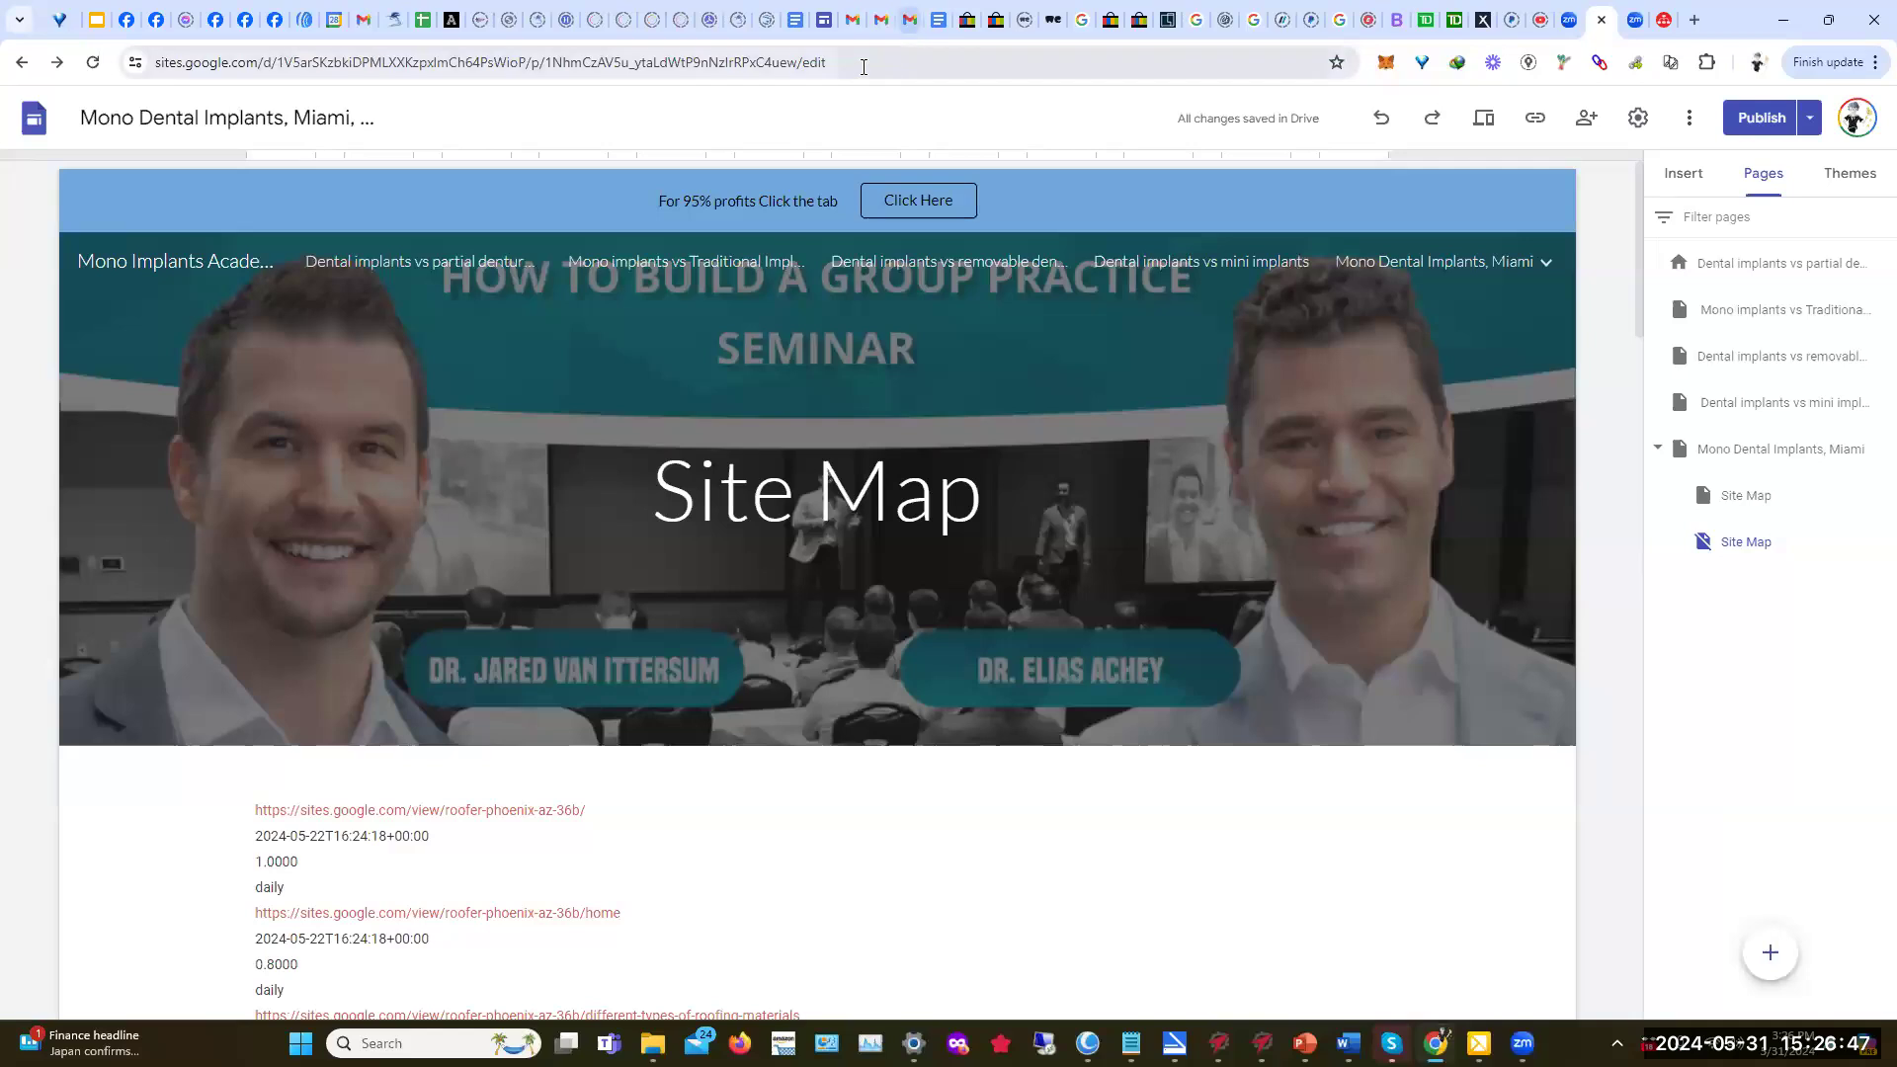
pyautogui.moveTo(941, 24)
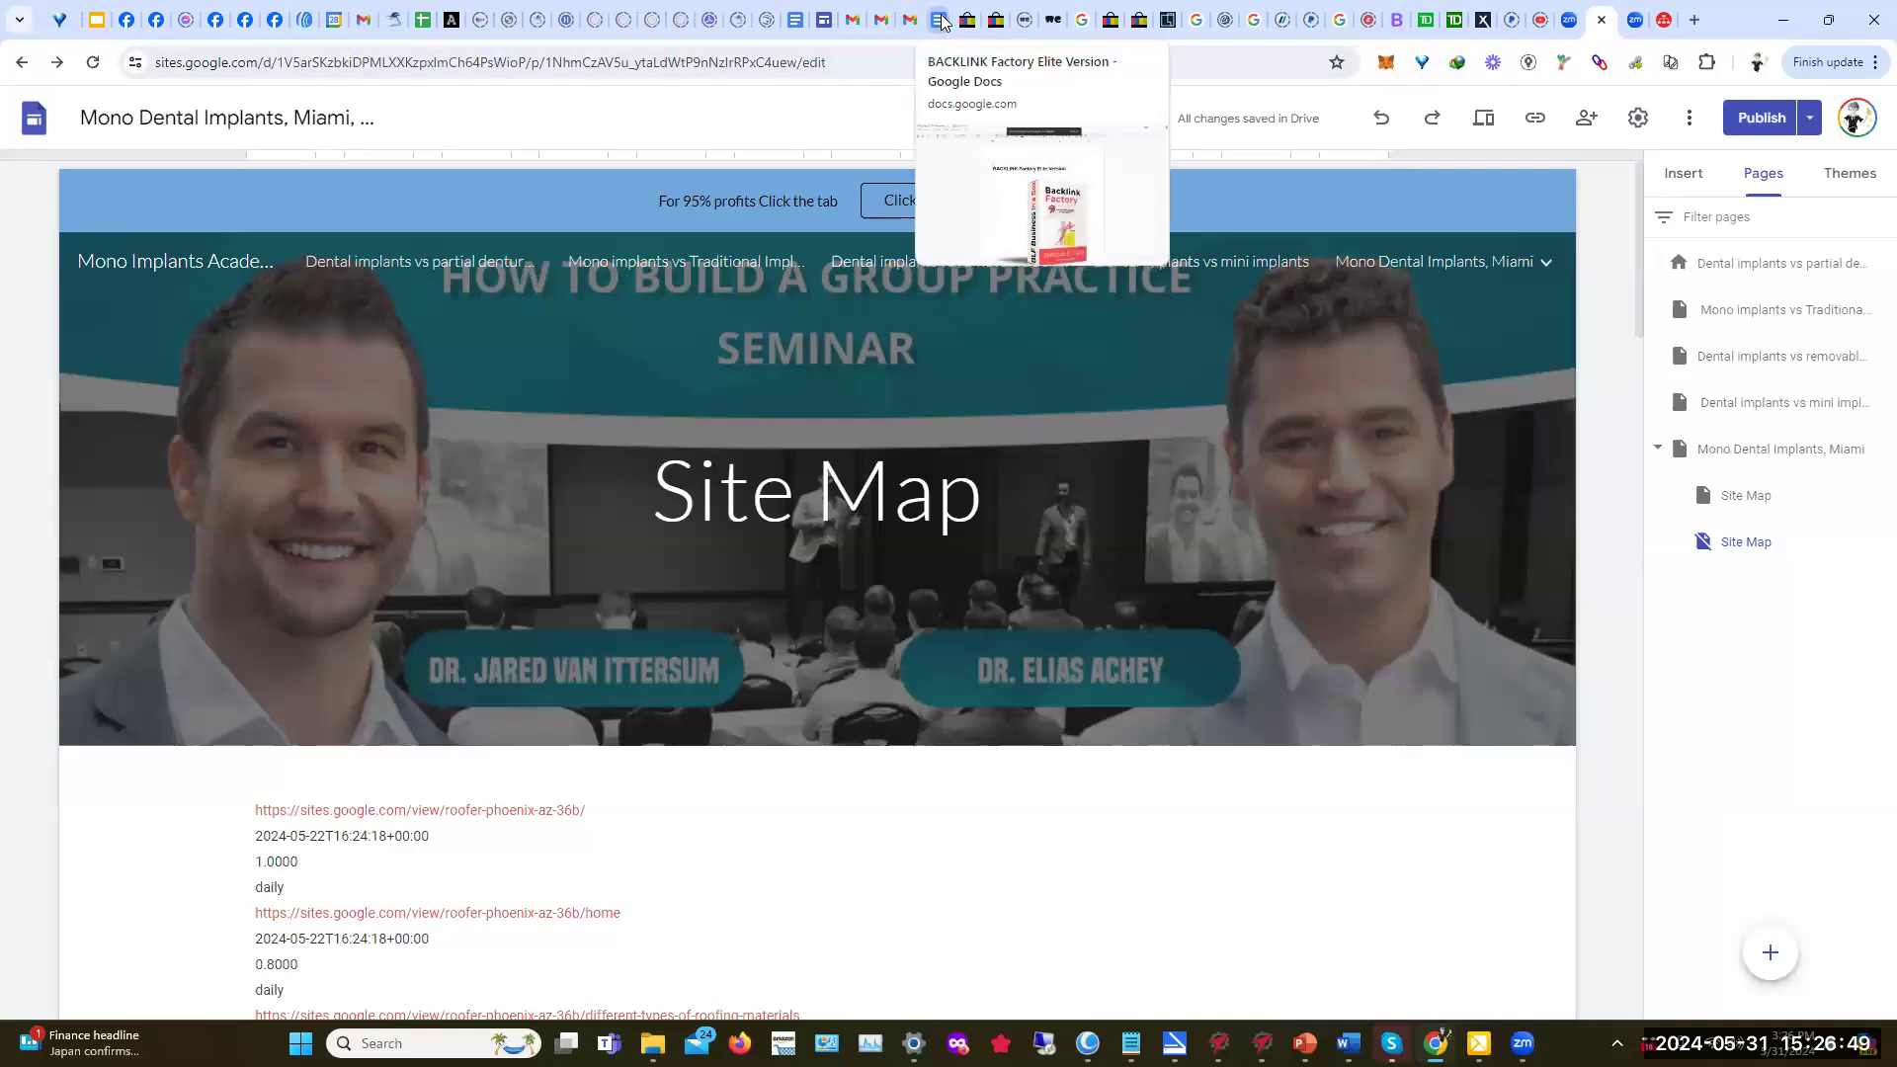
pyautogui.click(941, 21)
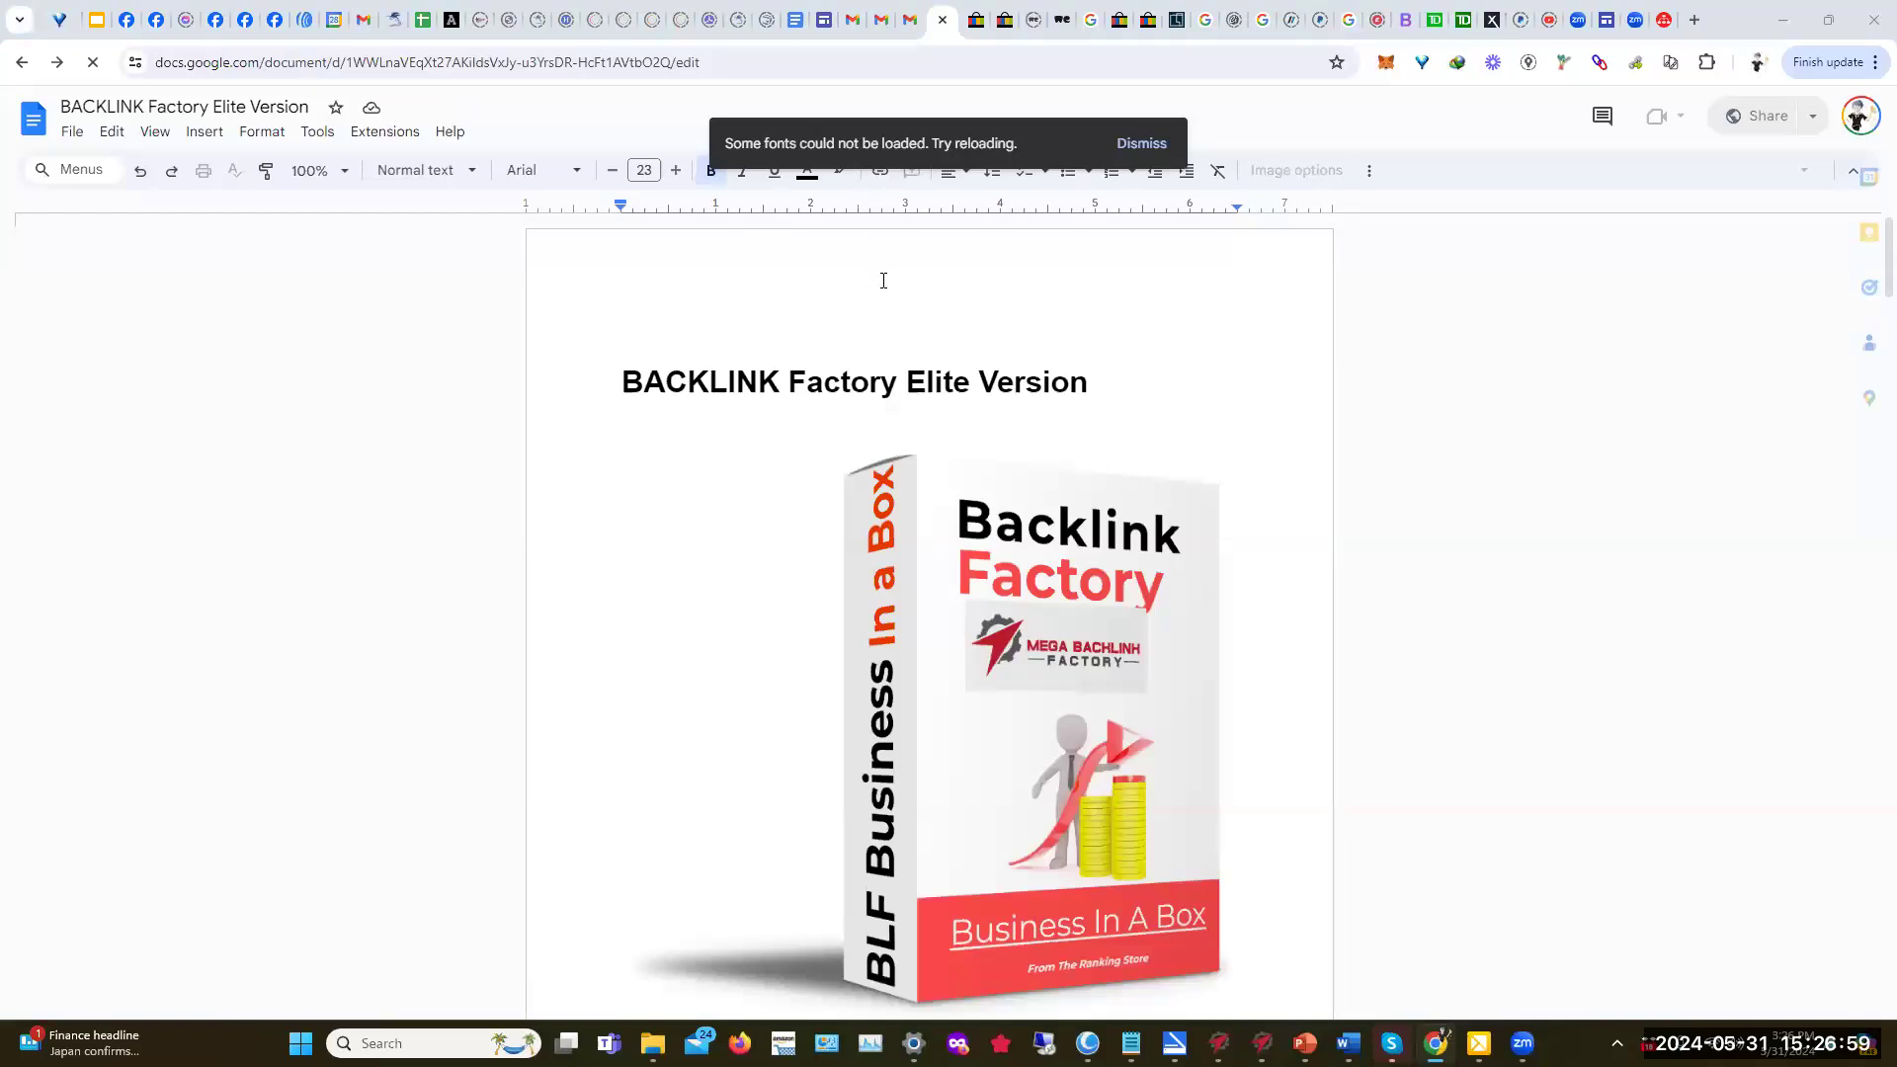
pyautogui.click(34, 123)
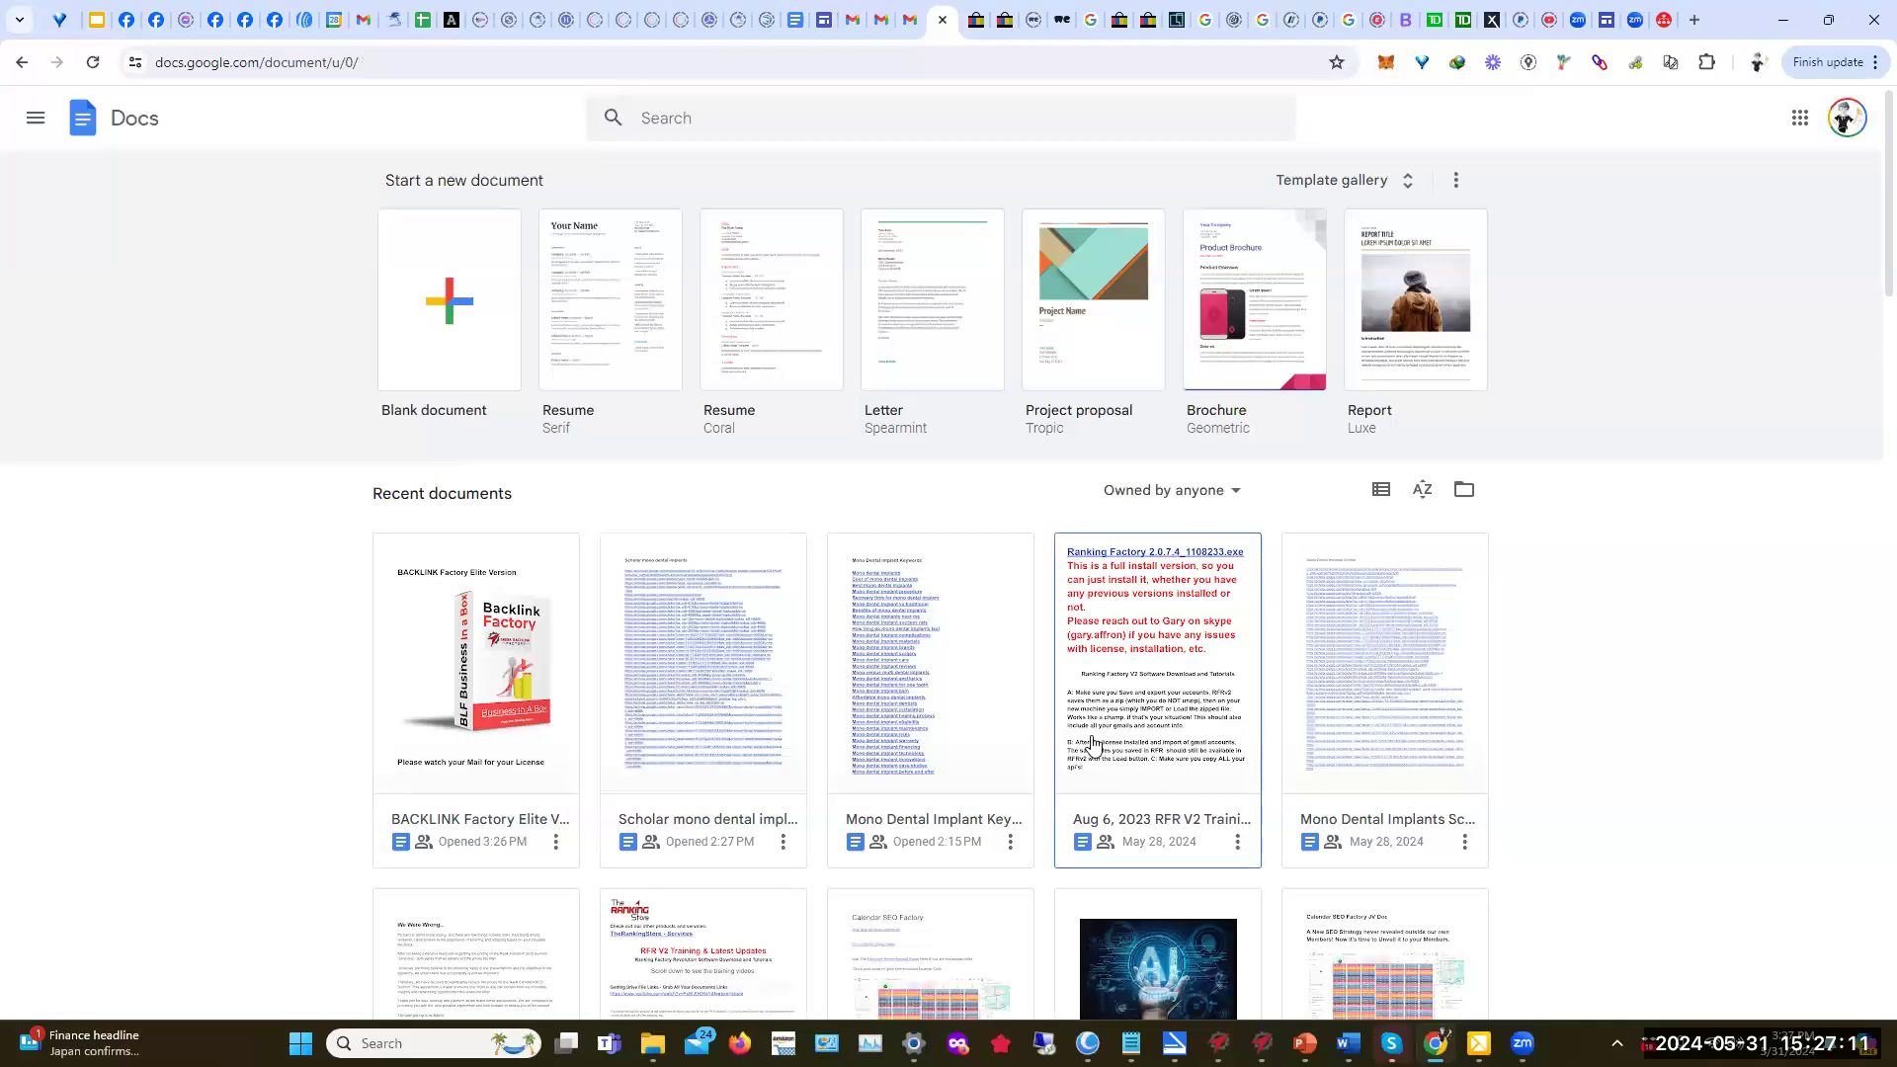
pyautogui.click(947, 747)
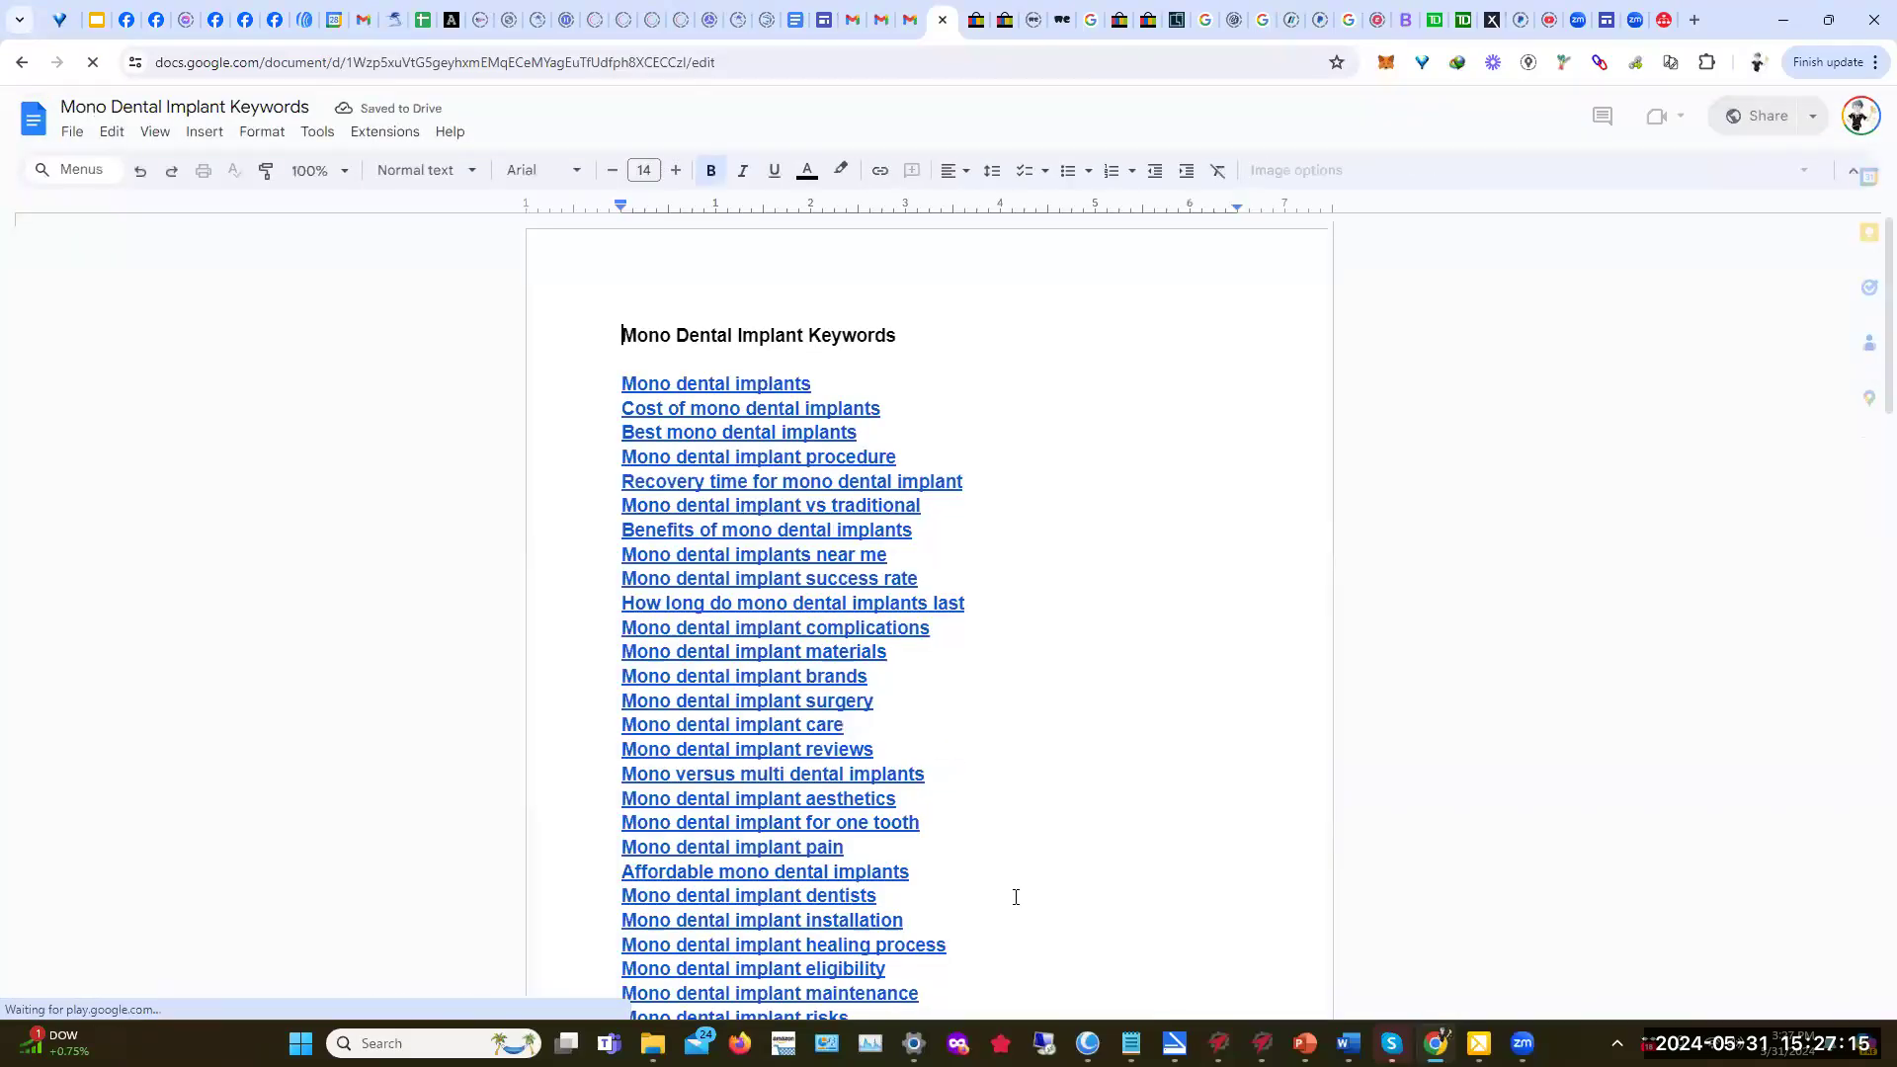
# Step: Select the keyword lines and apply a link to them via Insert > Link
pyautogui.scroll(-5, 996, 891)
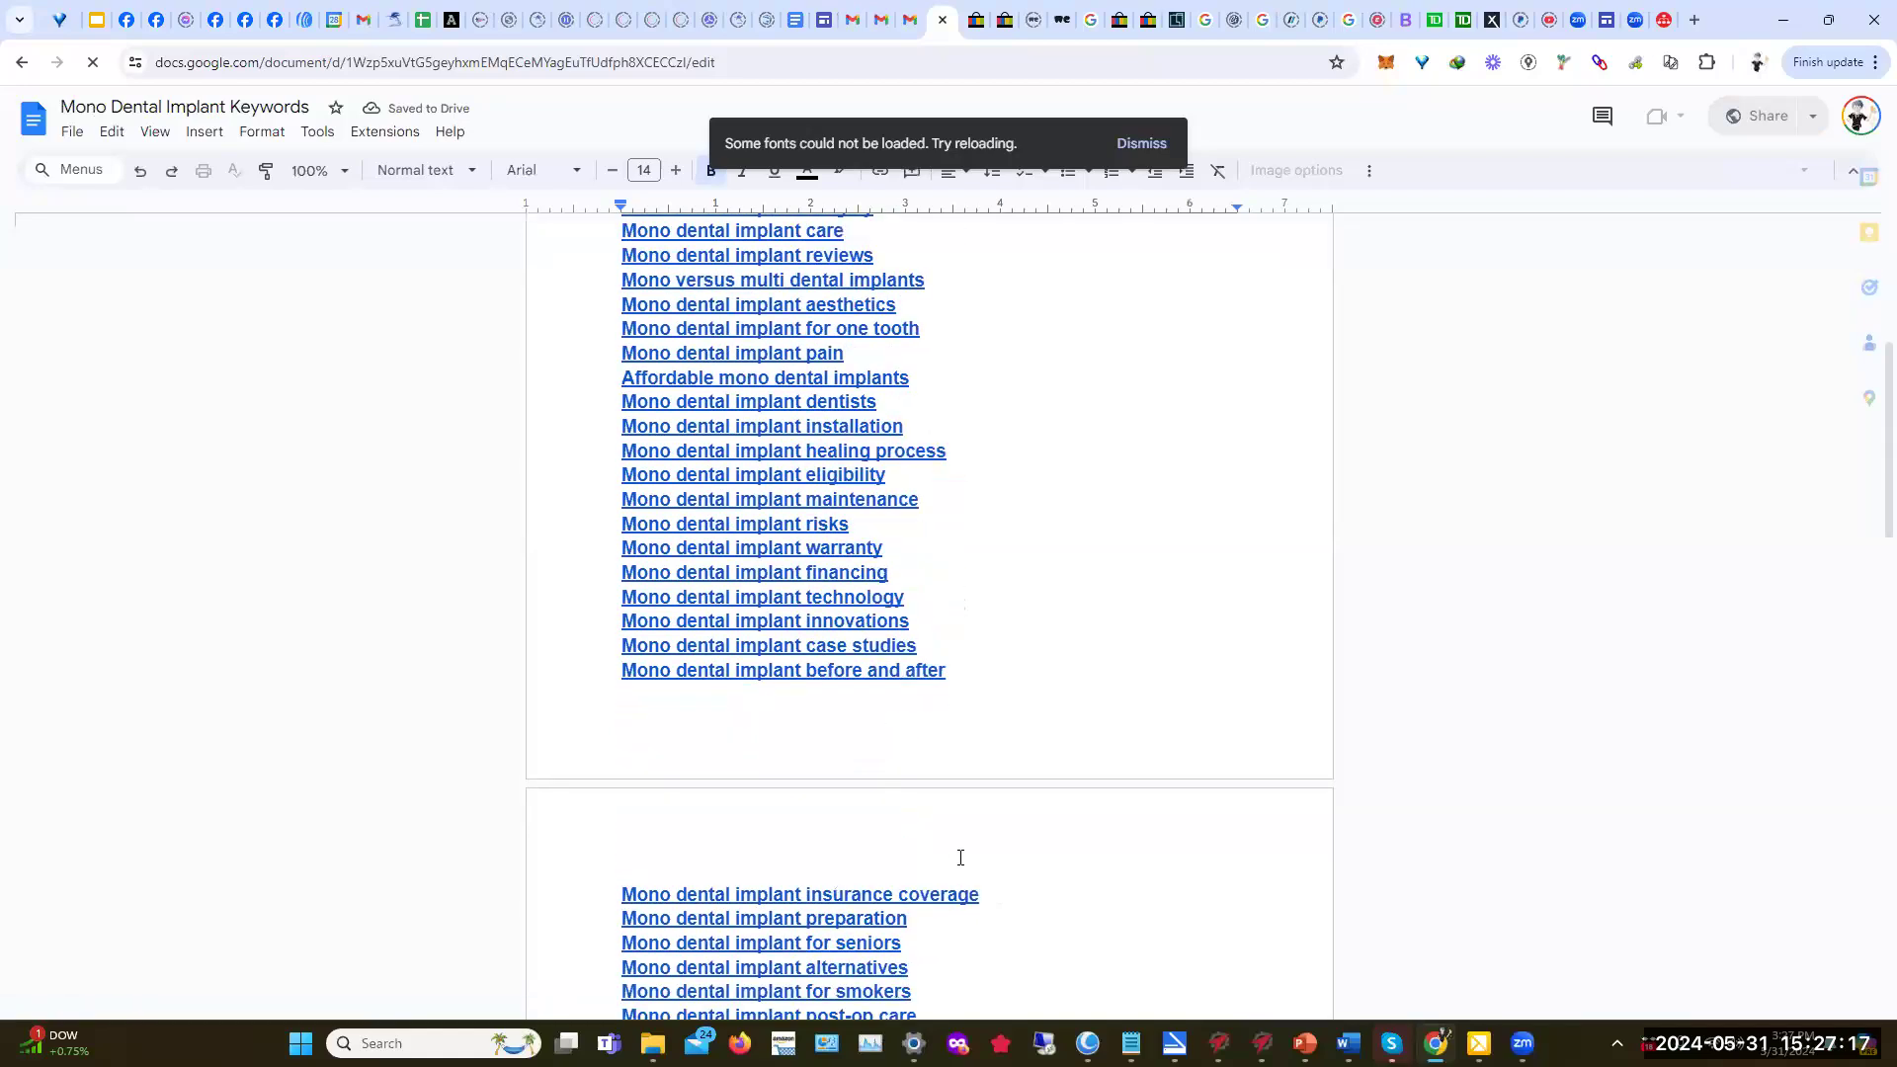
pyautogui.scroll(4, 983, 838)
pyautogui.scroll(-13, 982, 838)
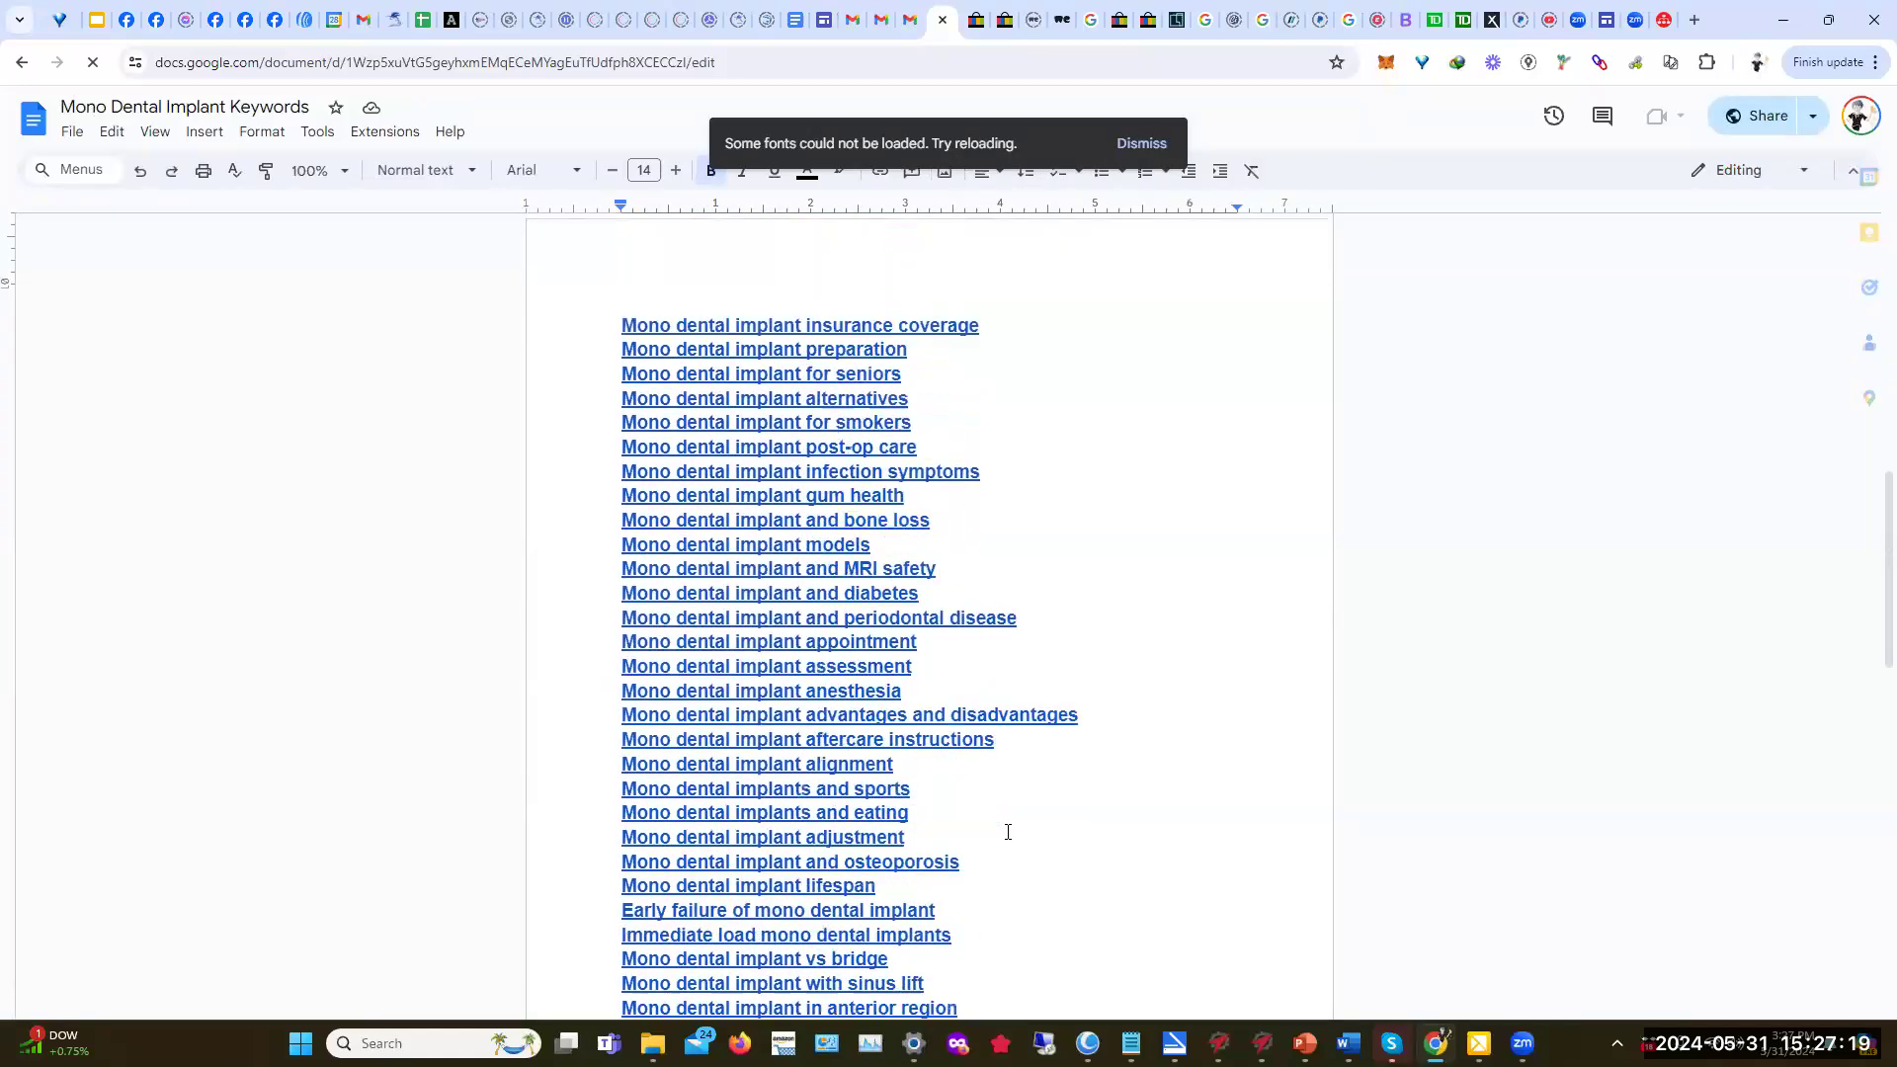
pyautogui.moveTo(998, 839); pyautogui.dragTo(546, 341)
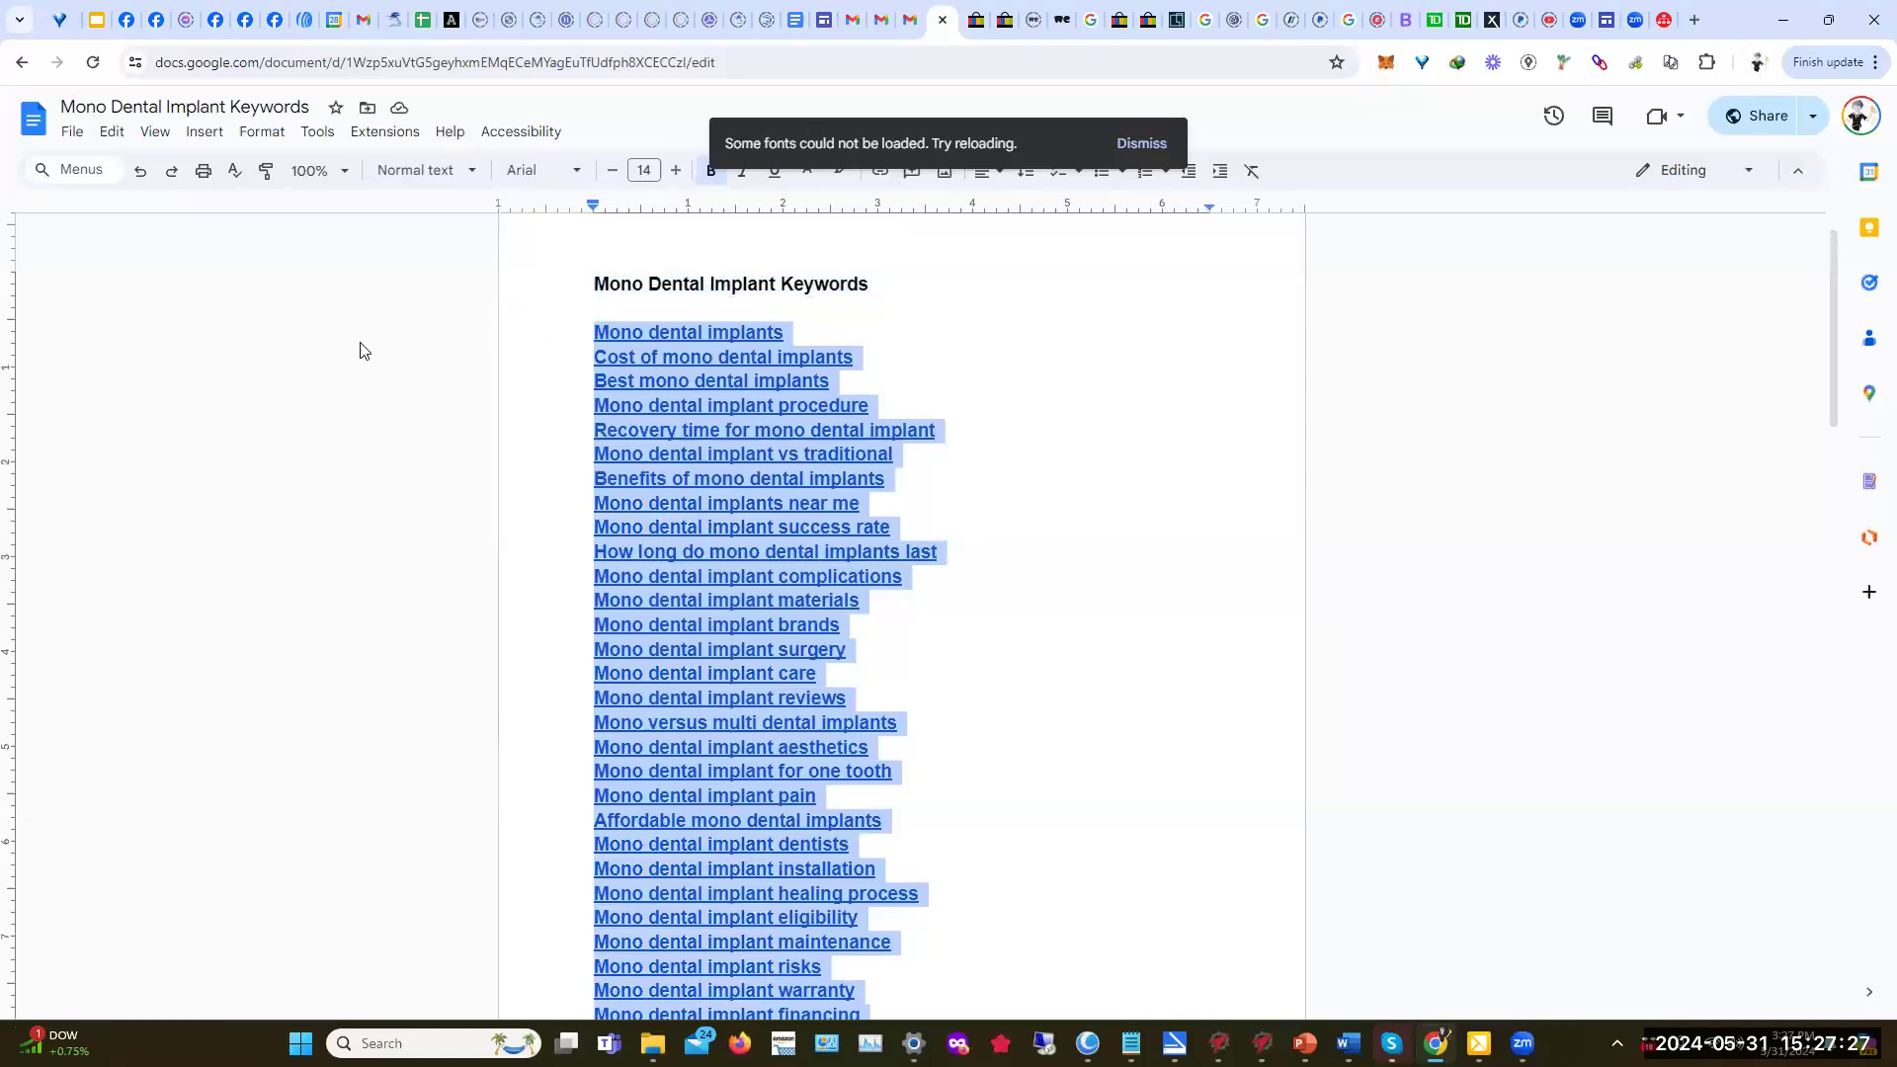
pyautogui.click(205, 132)
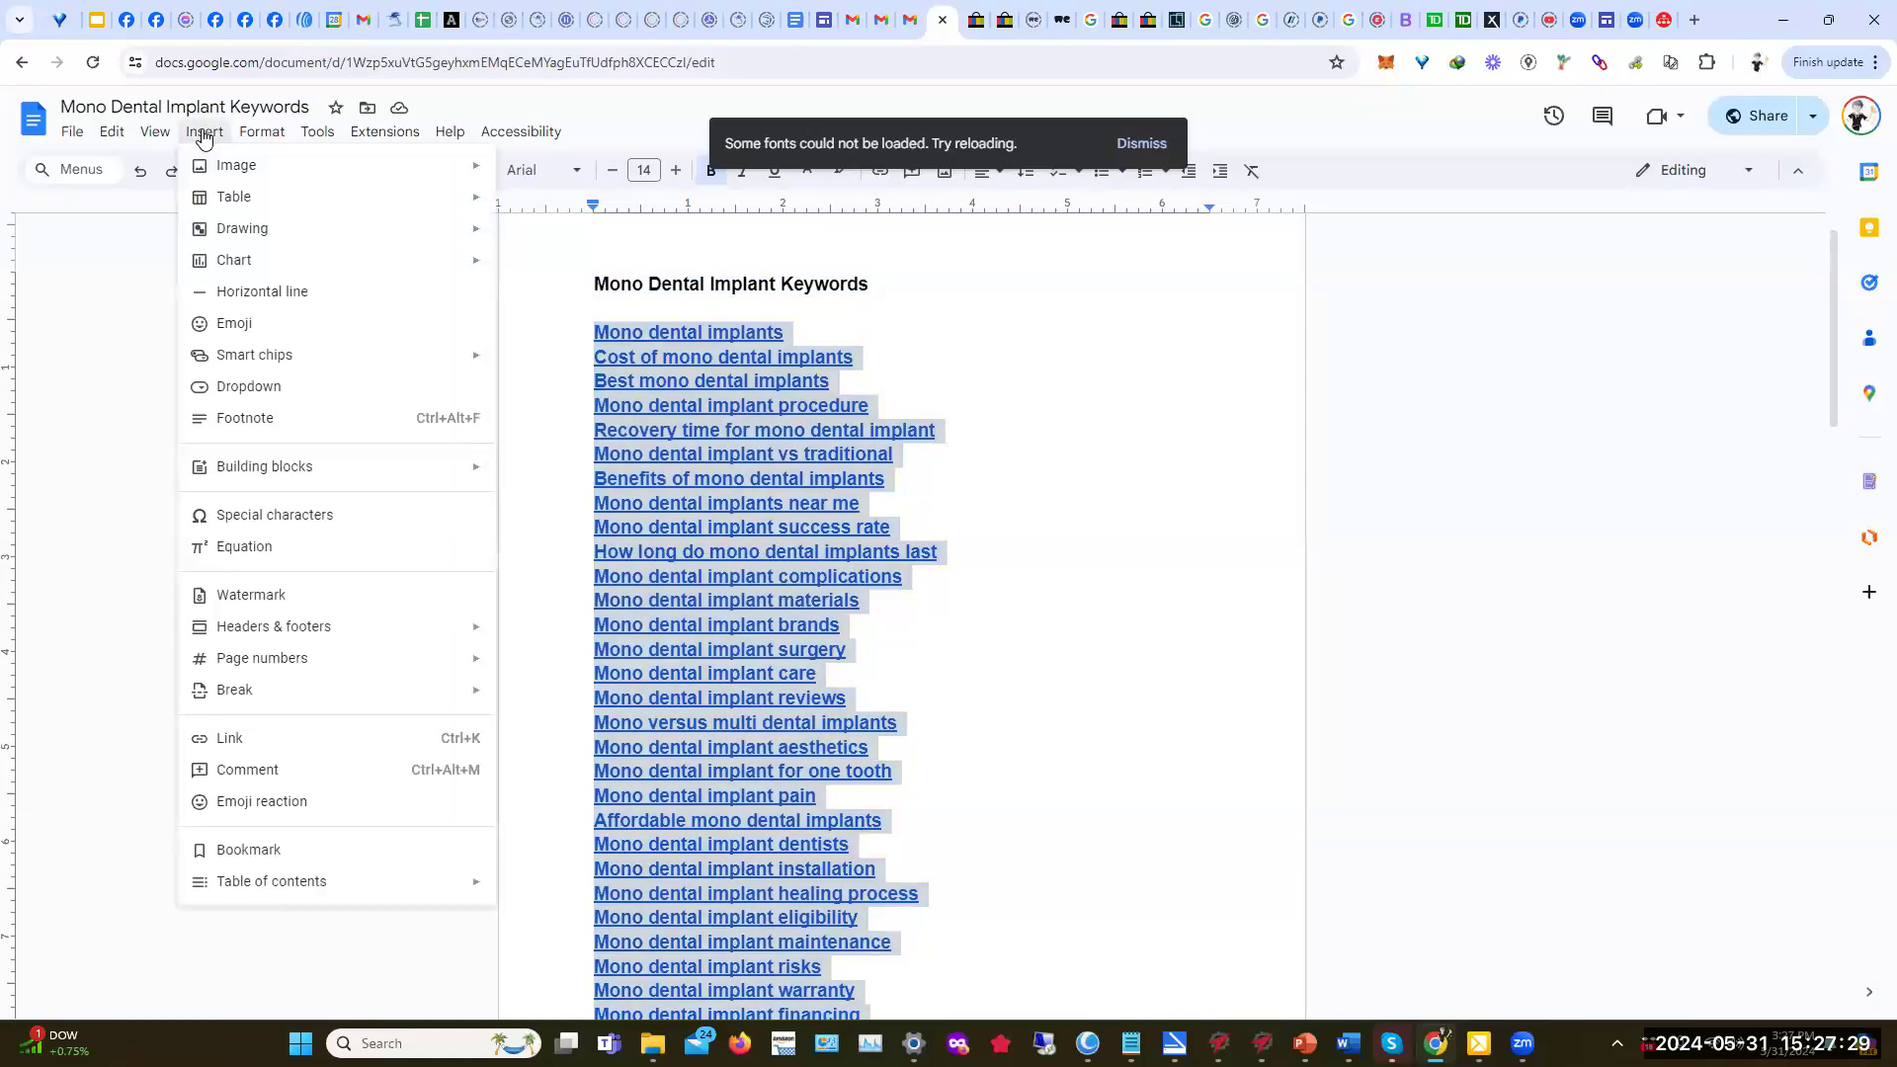
pyautogui.click(259, 743)
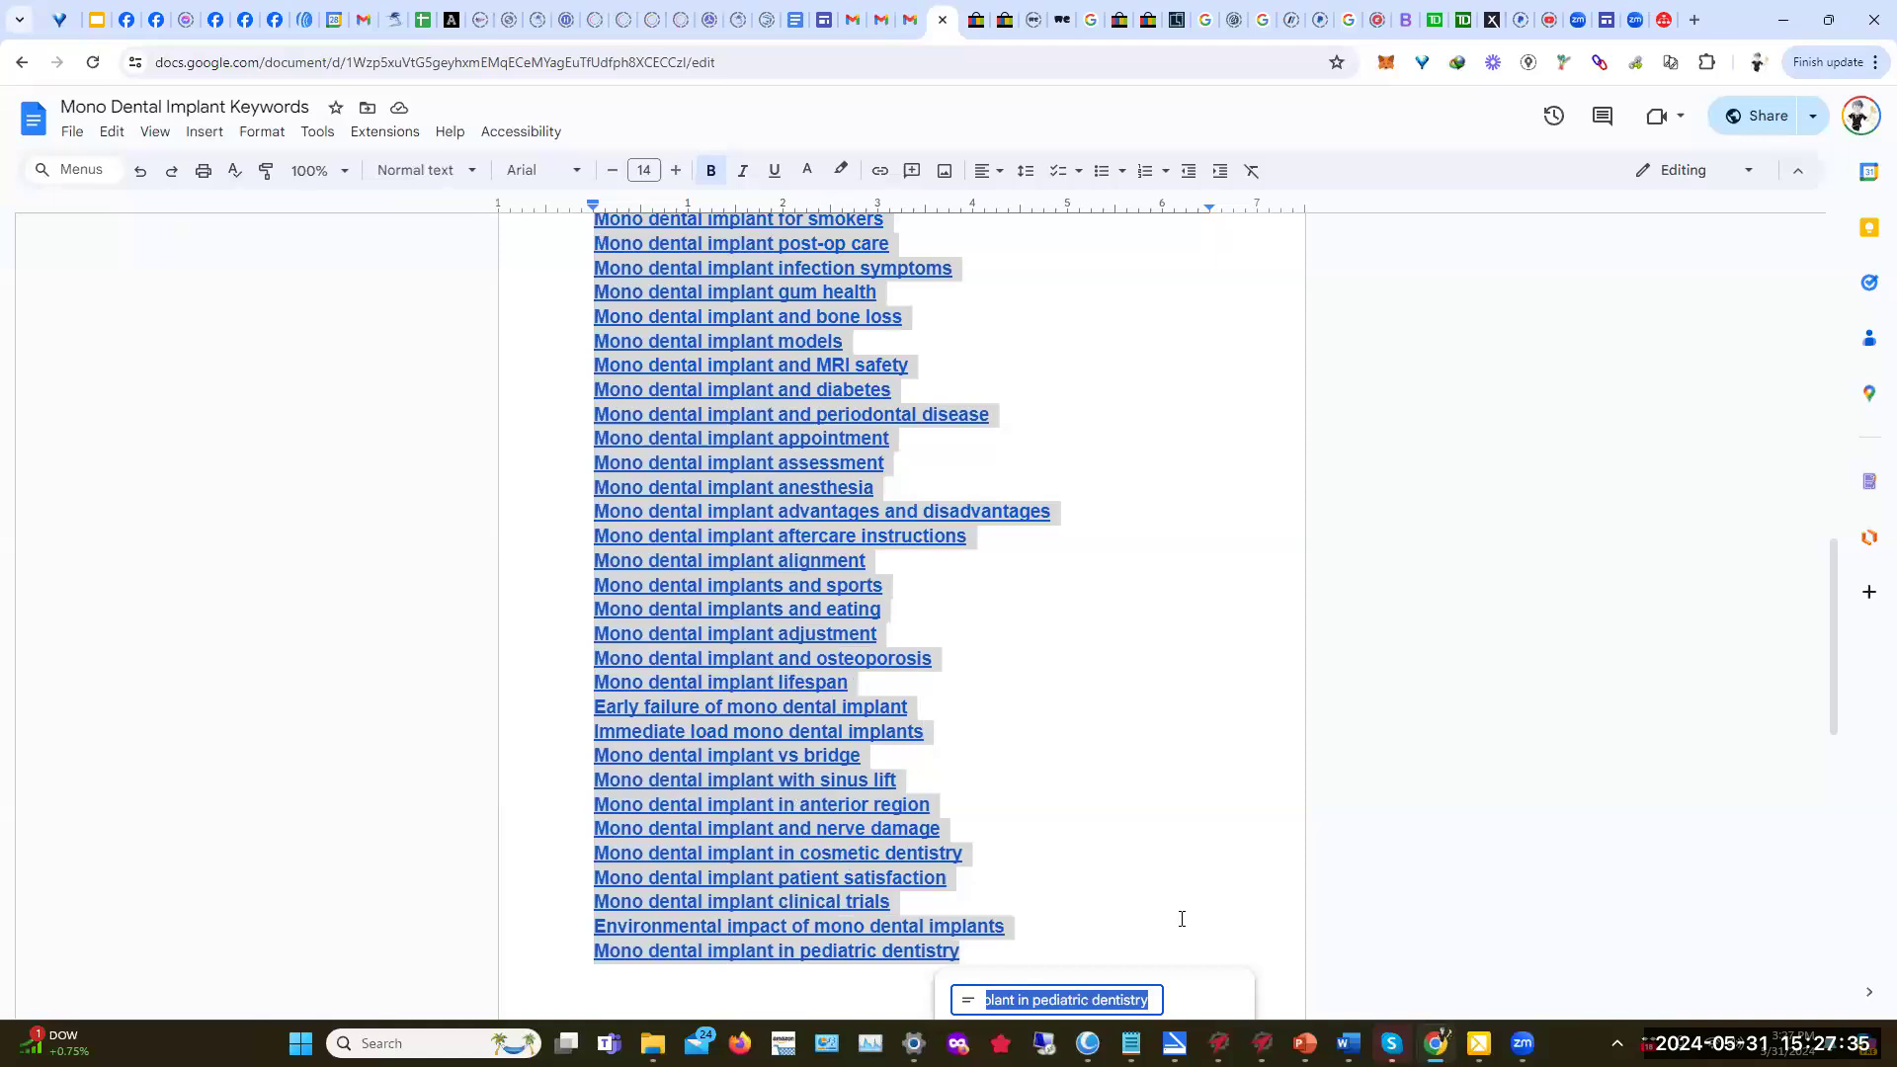
pyautogui.click(1255, 926)
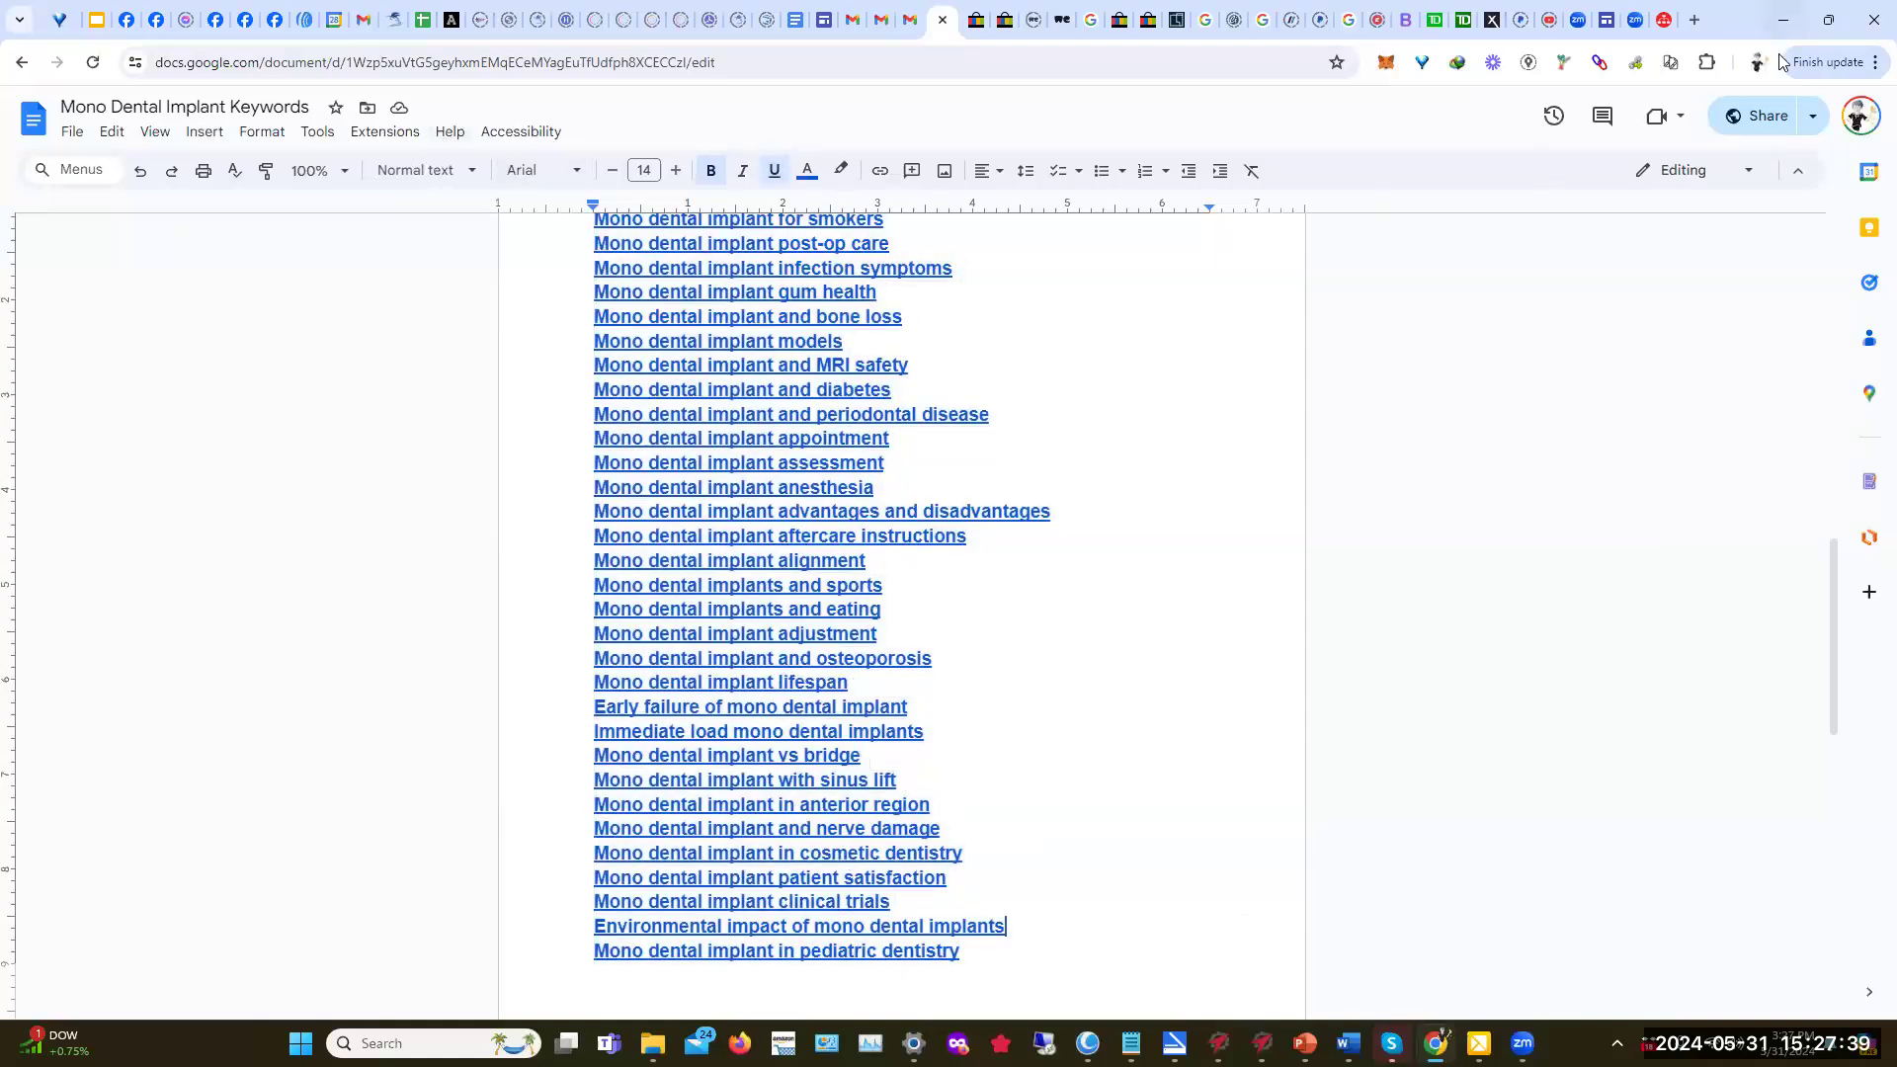
# Step: Set the document's general access to Anyone with the link
pyautogui.click(1769, 116)
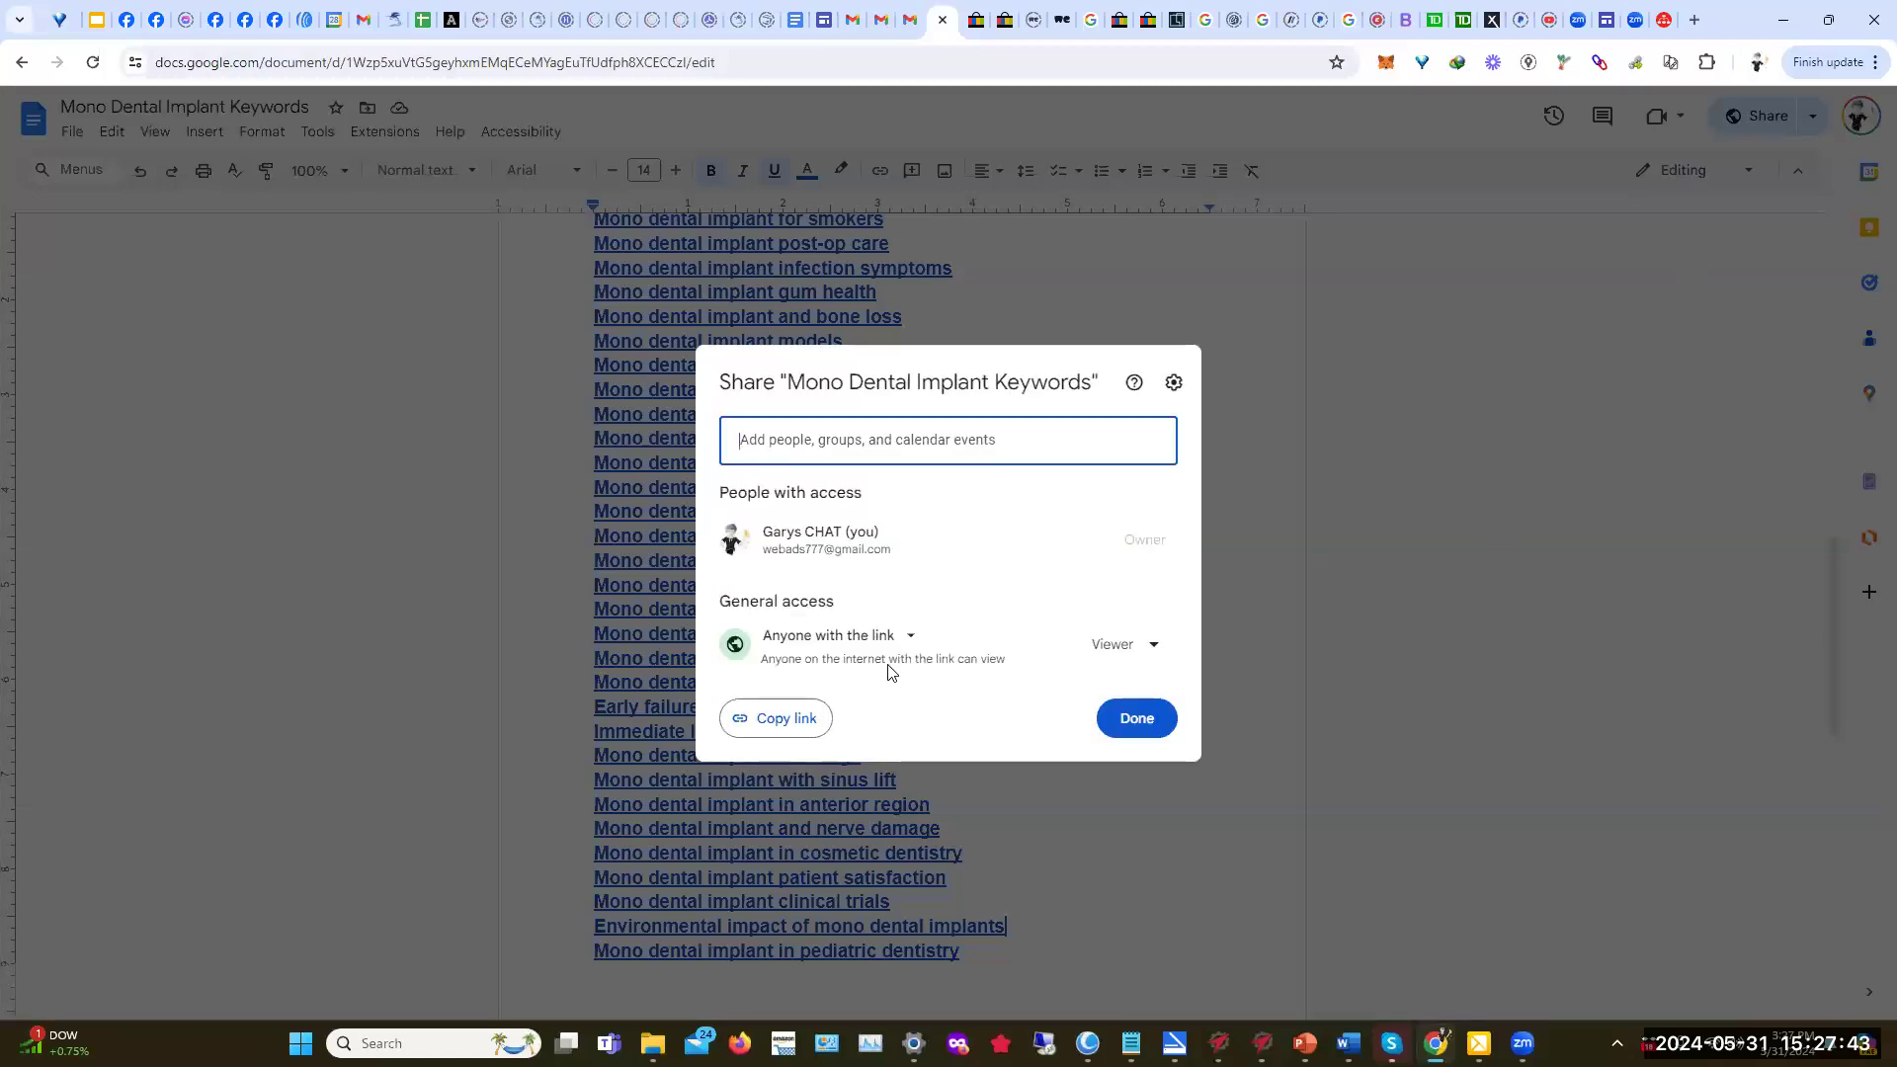
pyautogui.click(909, 639)
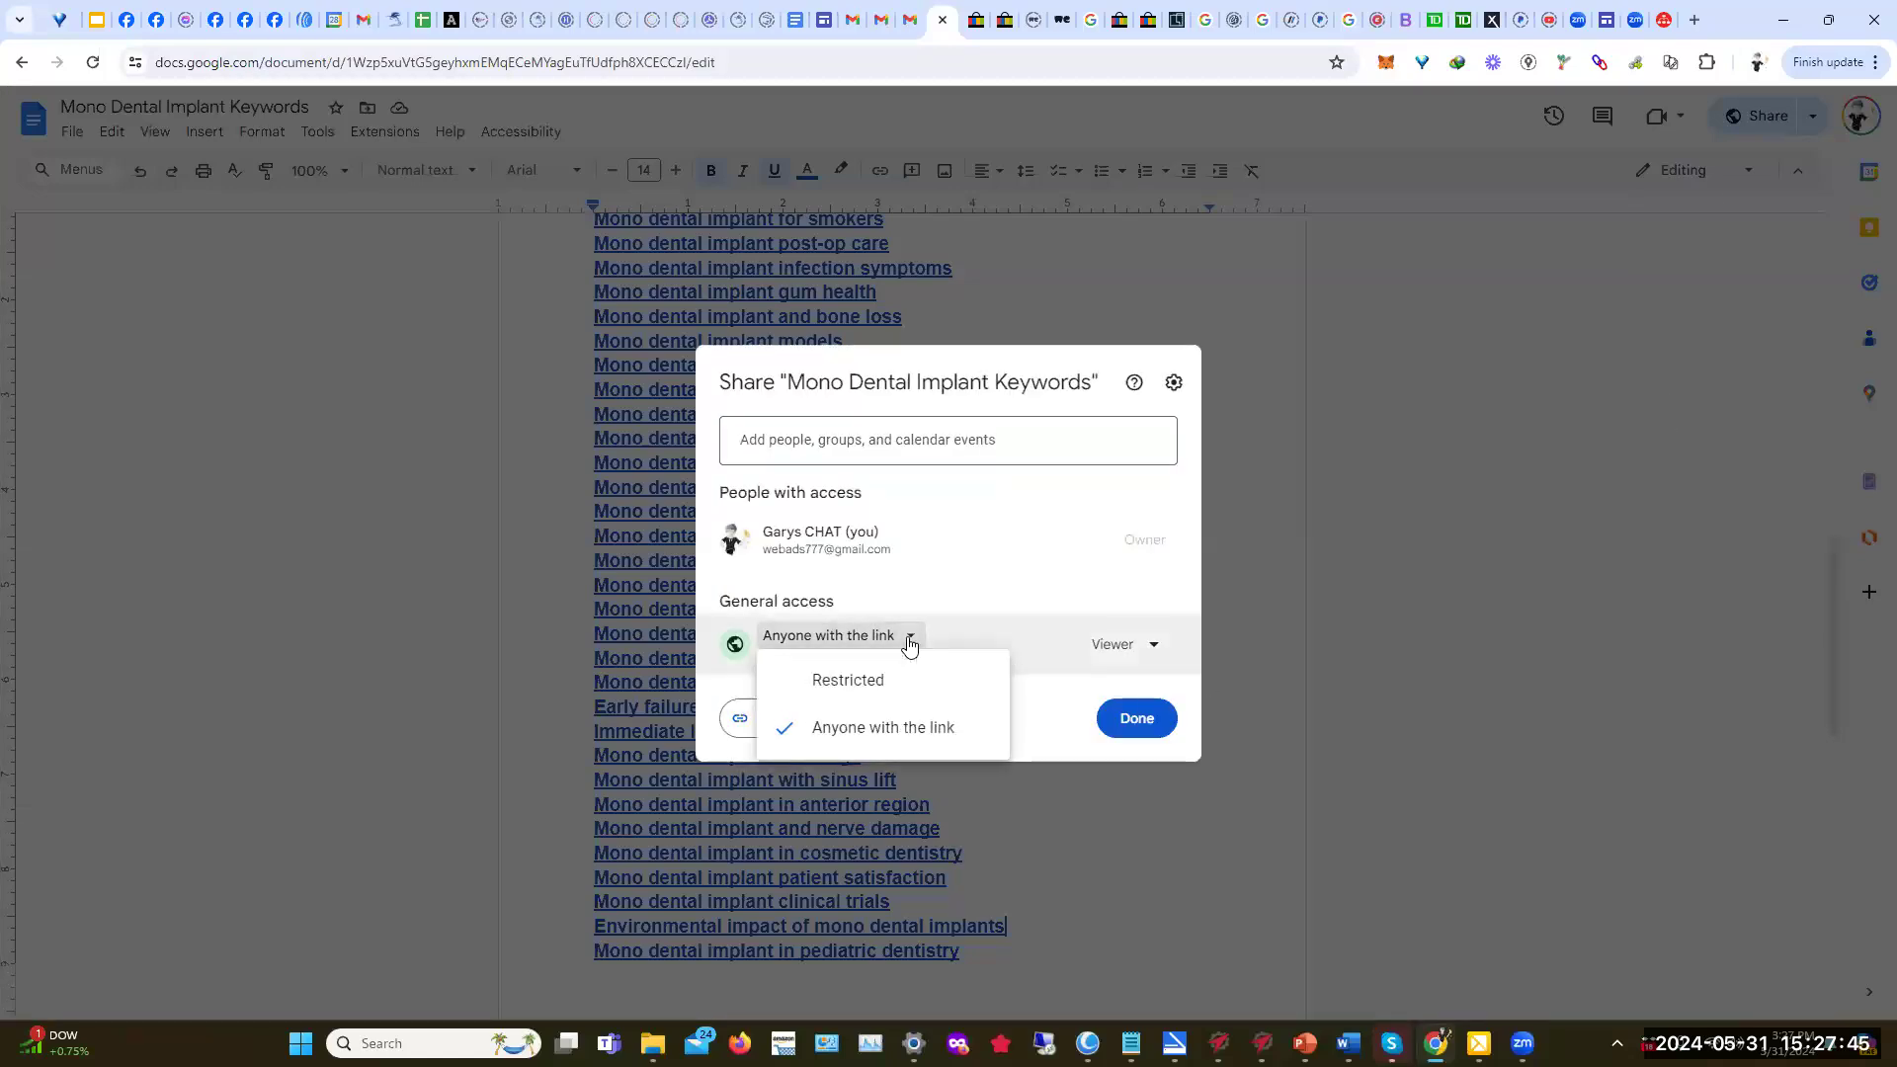
pyautogui.click(894, 737)
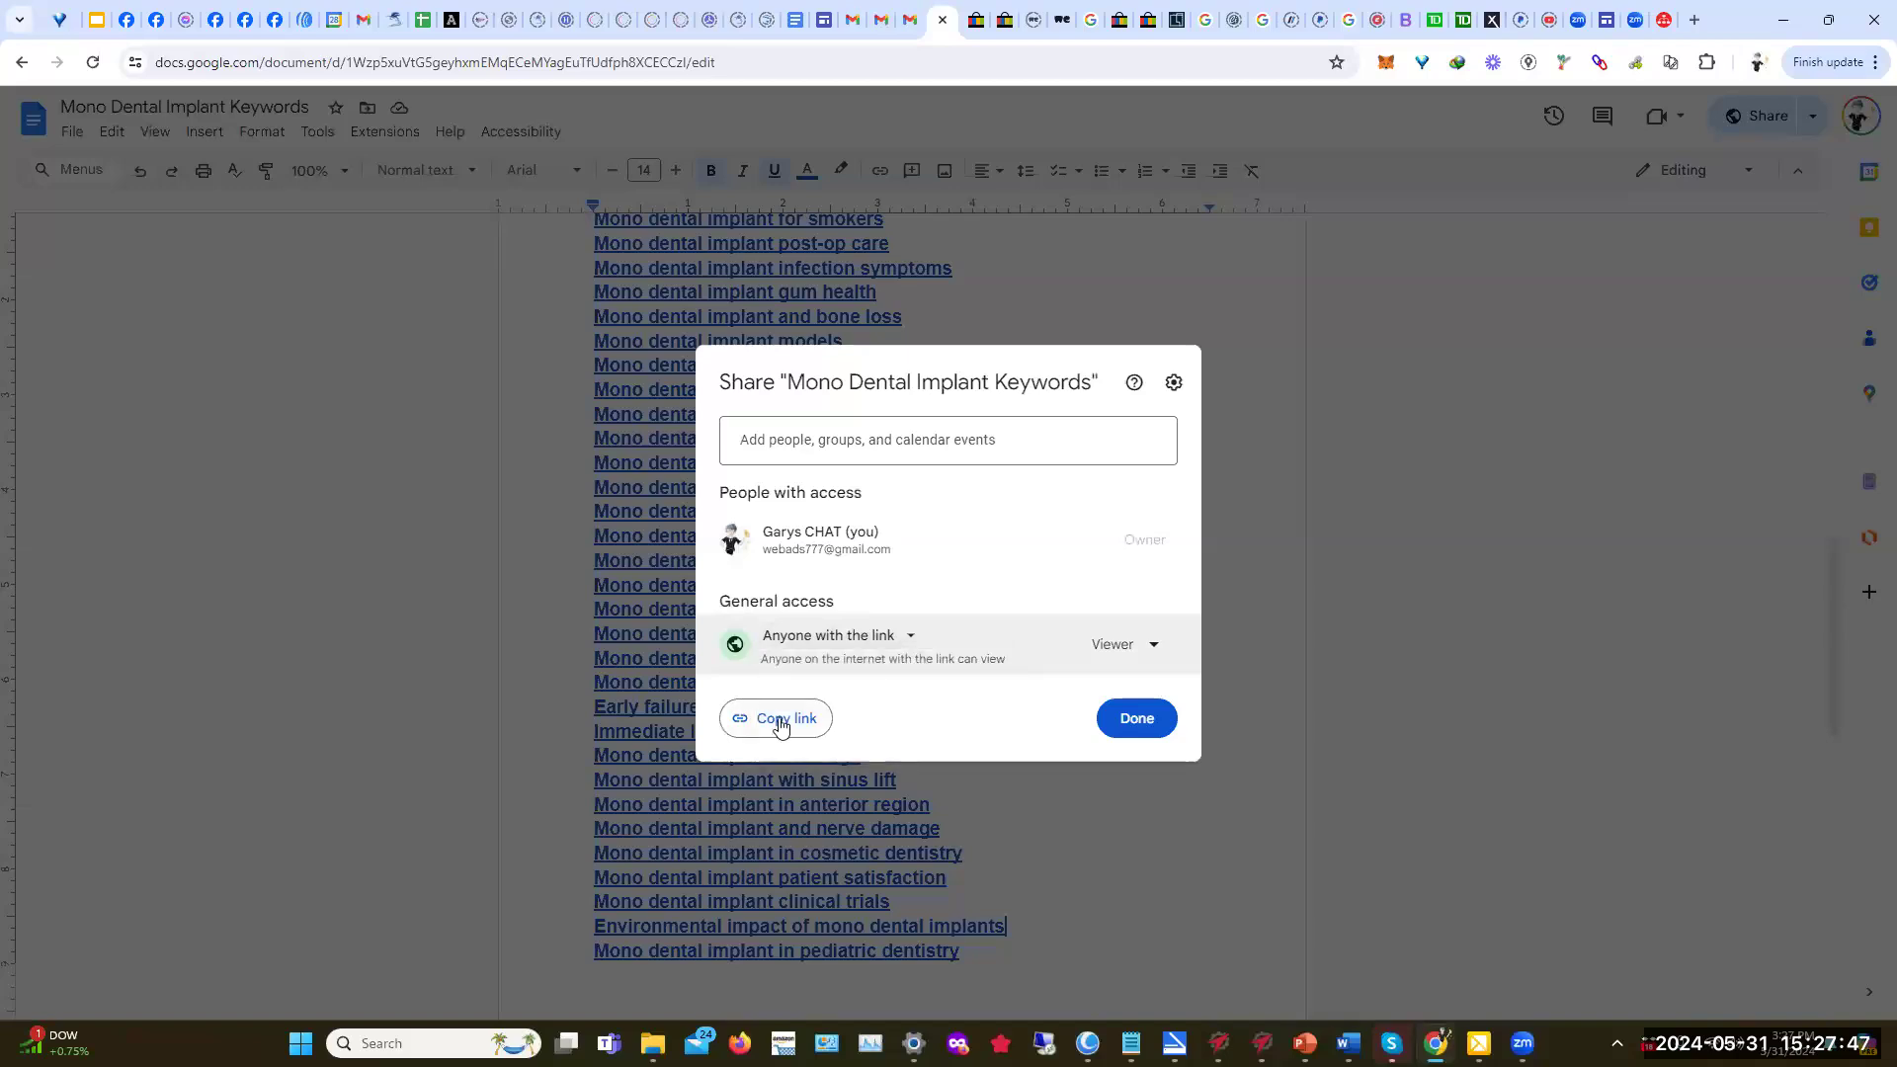
pyautogui.click(1141, 720)
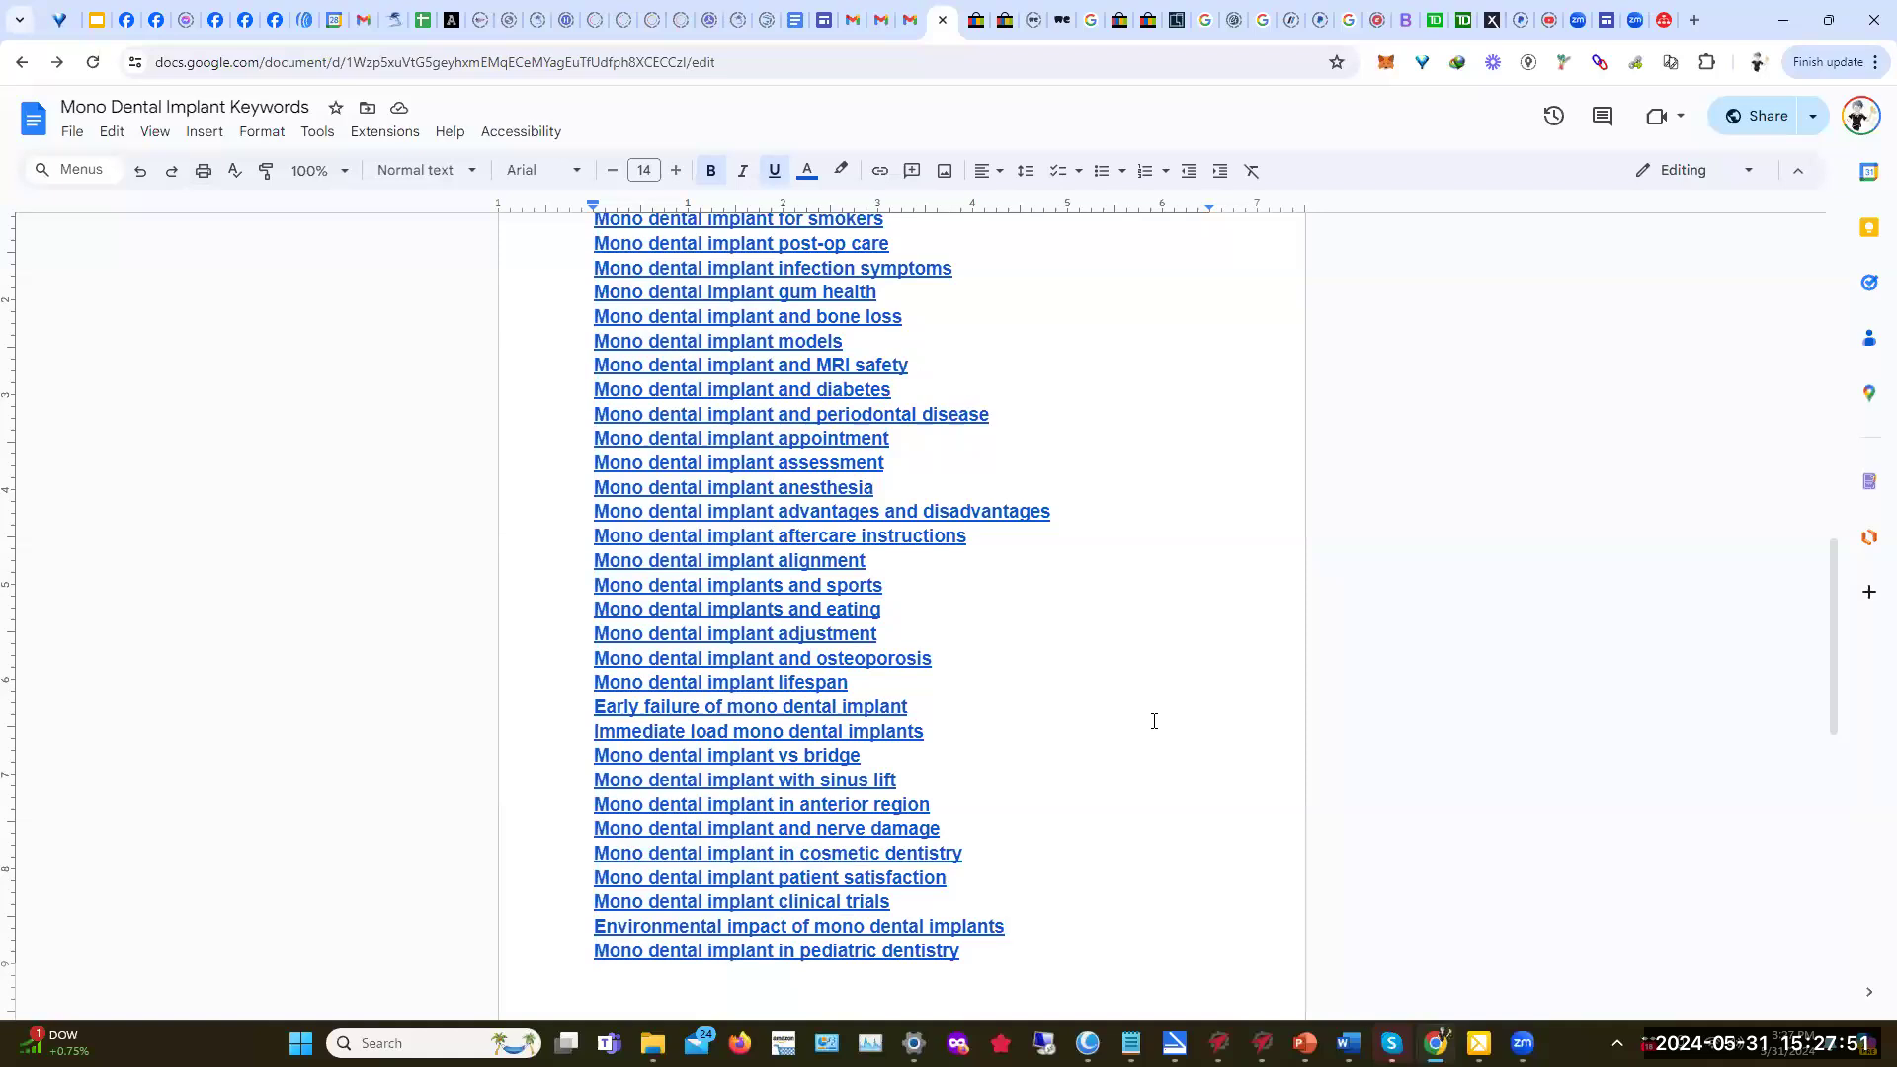